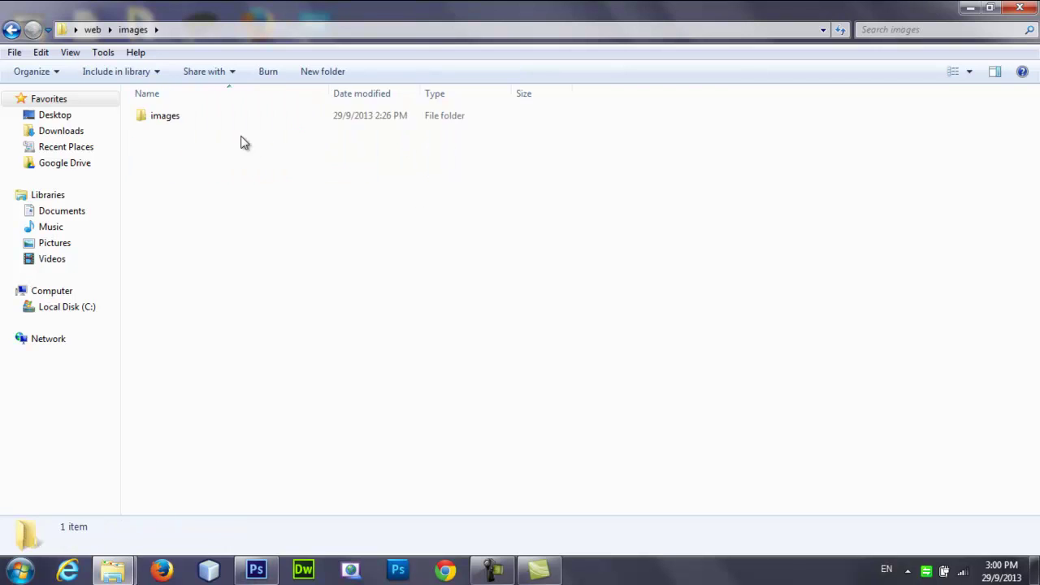
Move all the image files from the nested images folder up into its parent folder, web > images.
{"action": "double_click", "coordinate": [181, 121]}
{"action": "key", "text": "ctrl+a"}
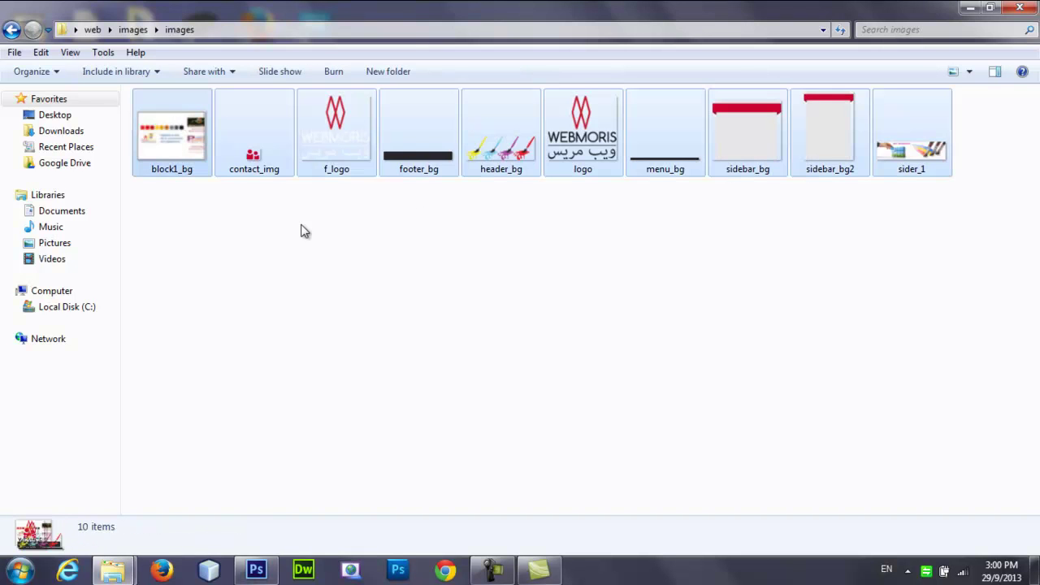
{"action": "key", "text": "BackSpace"}
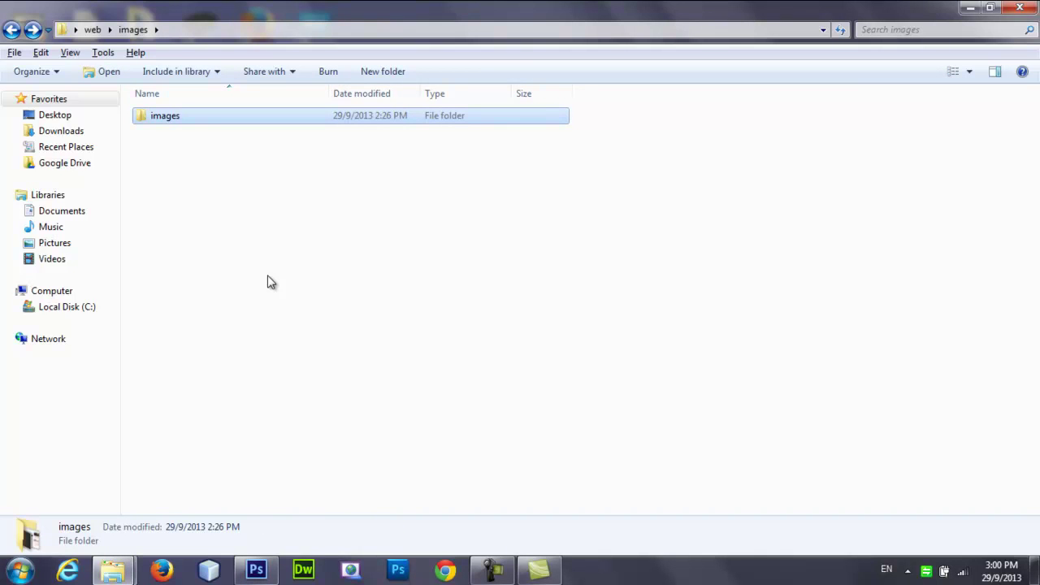
{"action": "left_click", "coordinate": [268, 278]}
{"action": "key", "text": "ctrl+v"}
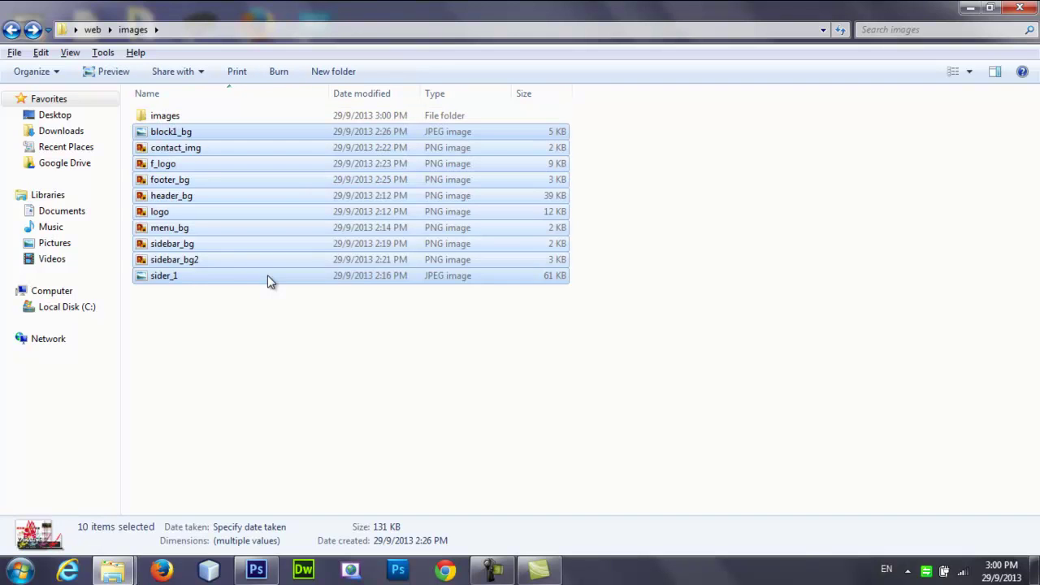
Delete the nested images folder inside web > images and check the parent folder's remaining contents.
{"action": "left_click", "coordinate": [159, 115]}
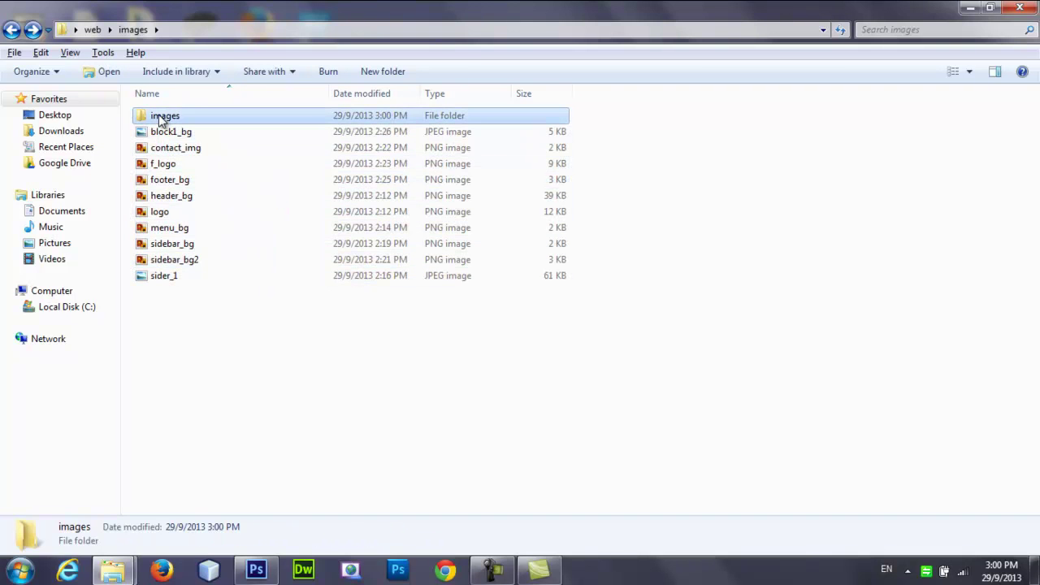
{"action": "key", "text": "Delete"}
{"action": "key", "text": "Return"}
{"action": "key", "text": "BackSpace"}
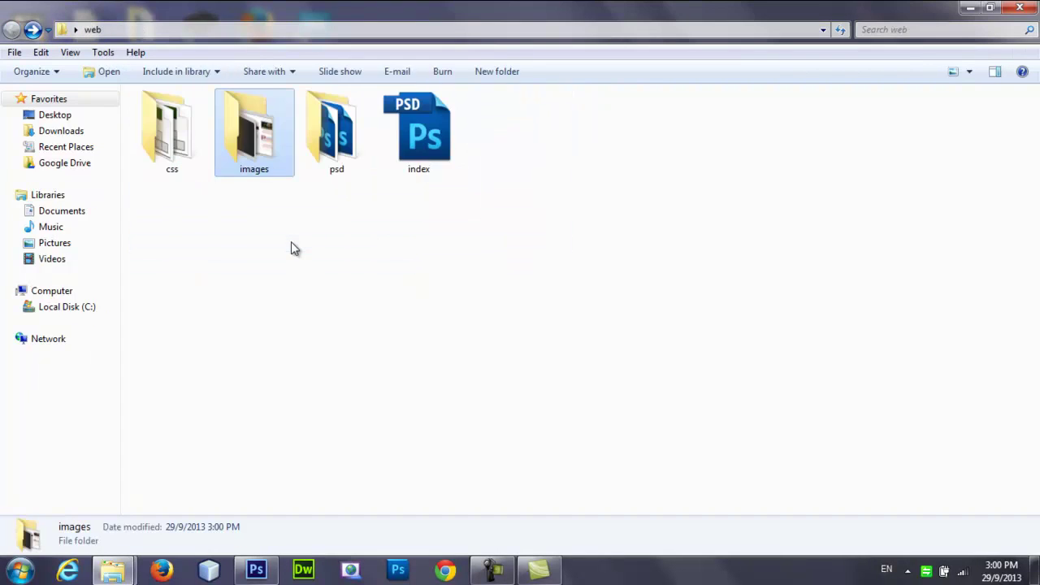
{"action": "double_click", "coordinate": [272, 146]}
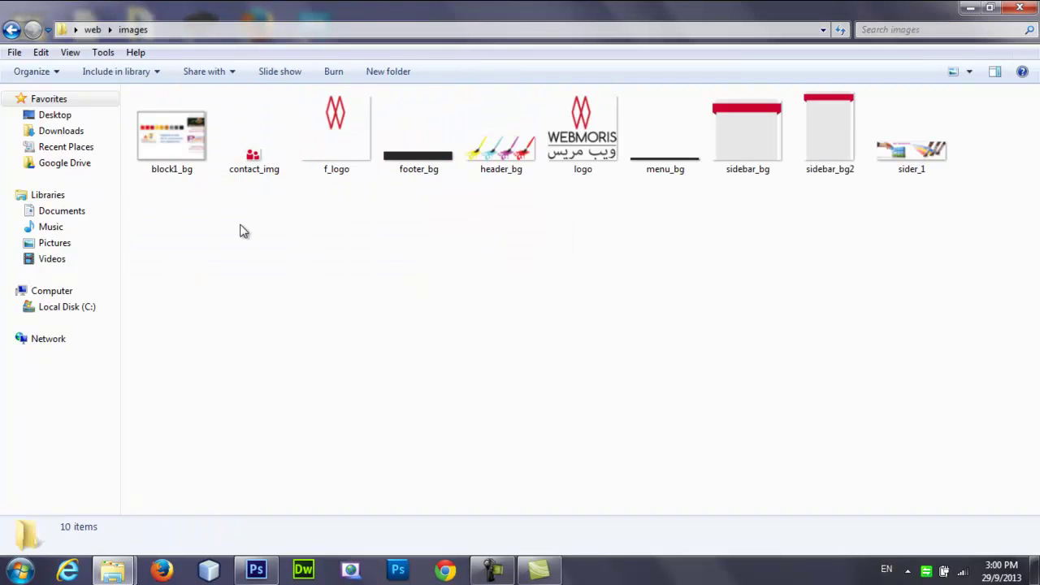
{"action": "key", "text": "BackSpace"}
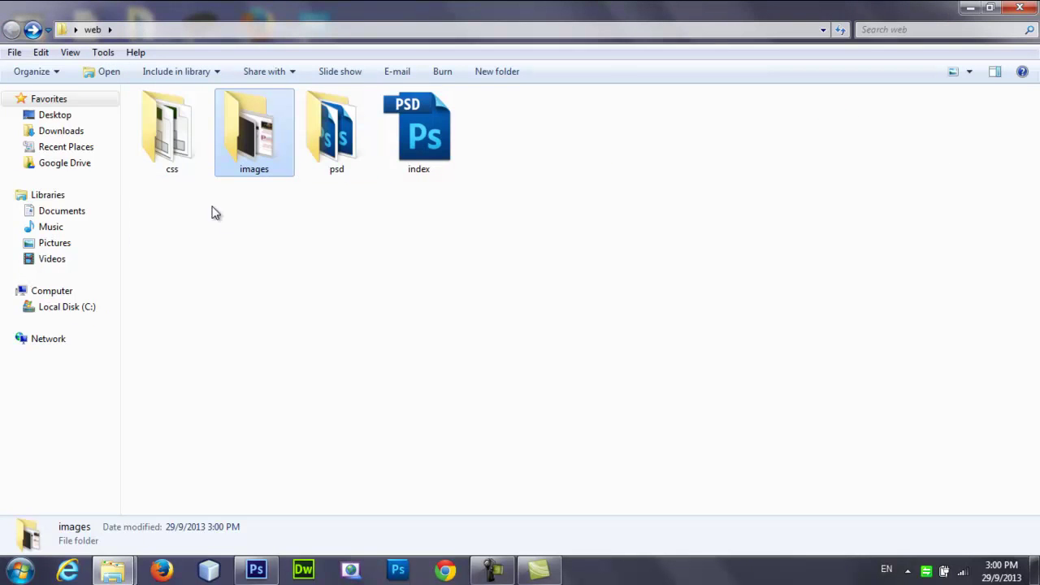
{"action": "left_click", "coordinate": [258, 570]}
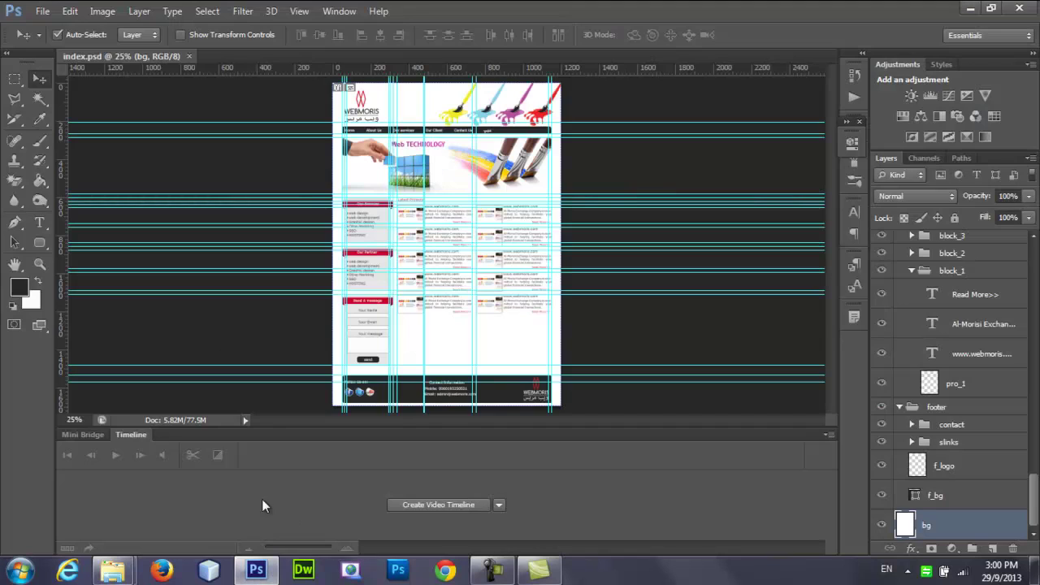
{"action": "left_click", "coordinate": [256, 570]}
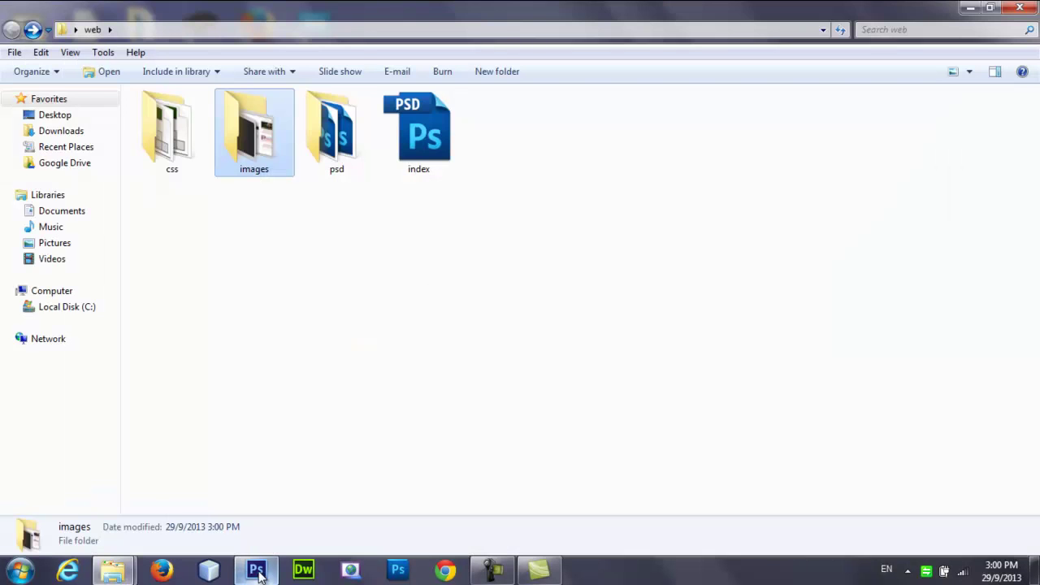
{"action": "left_click", "coordinate": [257, 169]}
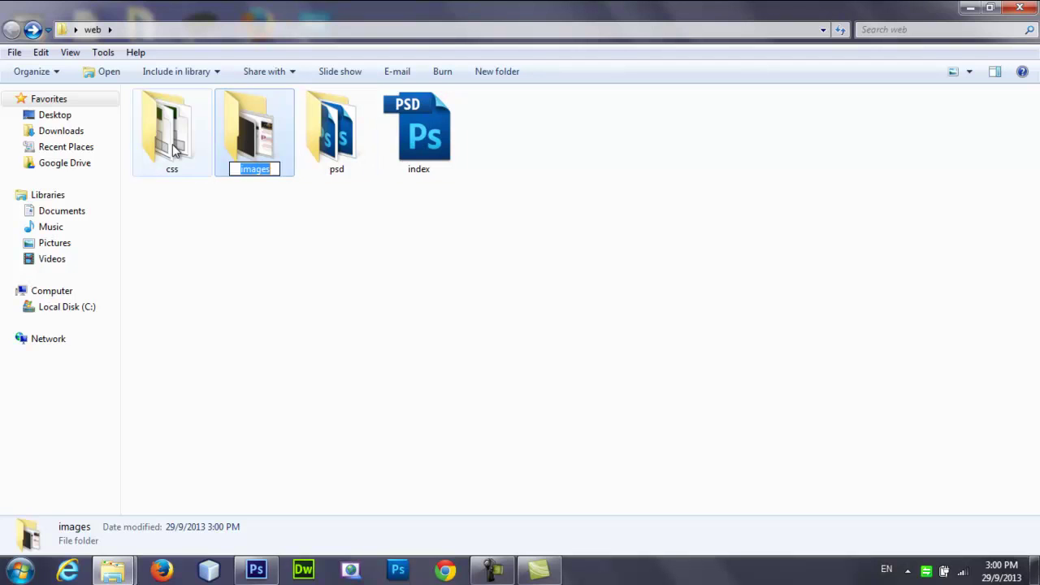
{"action": "left_click", "coordinate": [173, 150]}
{"action": "left_click", "coordinate": [340, 158]}
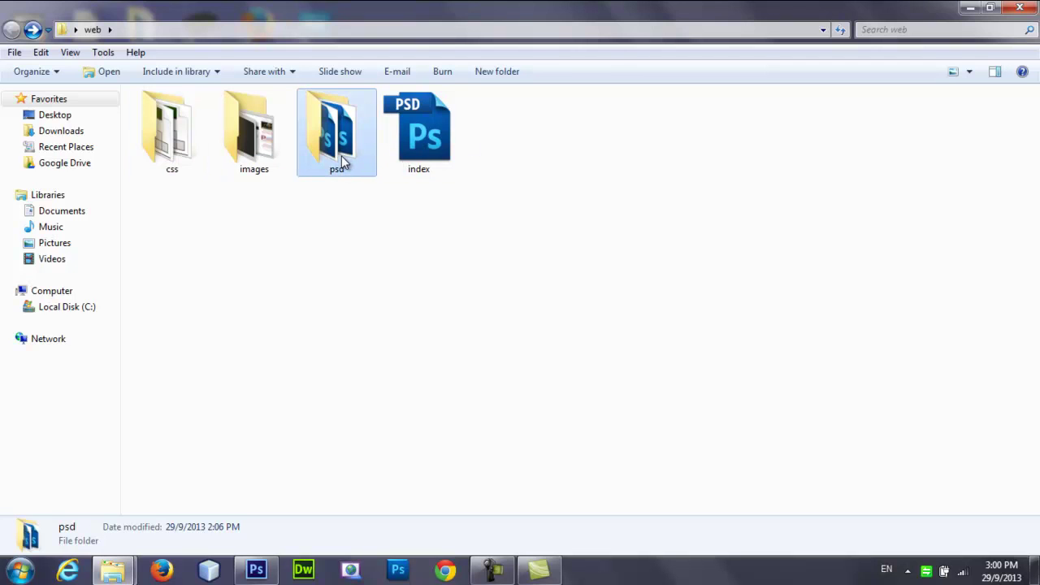
{"action": "left_click", "coordinate": [254, 134]}
{"action": "left_click", "coordinate": [179, 151]}
{"action": "left_click", "coordinate": [267, 136]}
{"action": "left_click", "coordinate": [175, 144]}
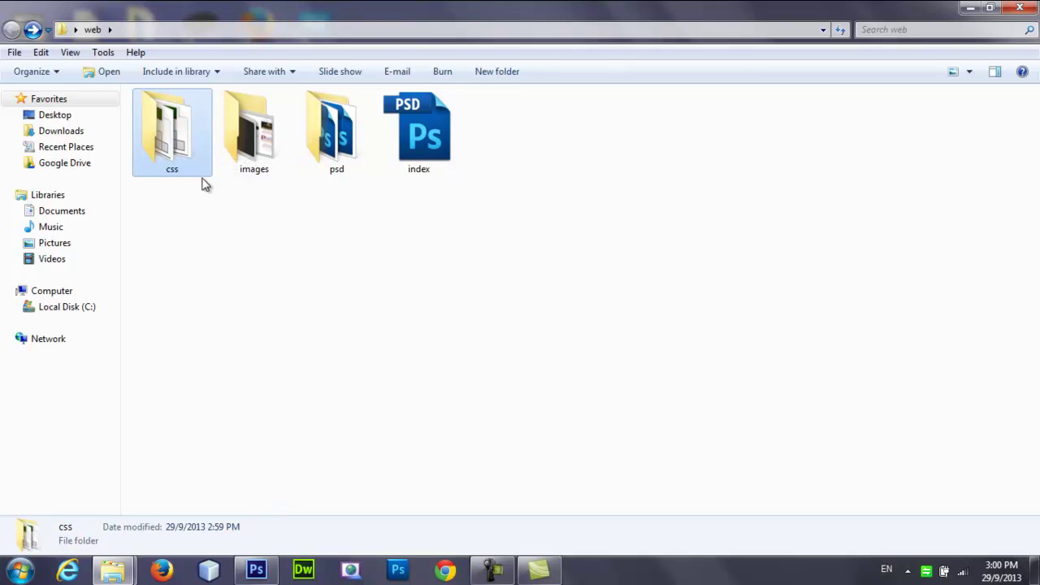
Examine the fonts-min and reset-min style sheet files in the css folder of the web folder.
{"action": "double_click", "coordinate": [182, 162]}
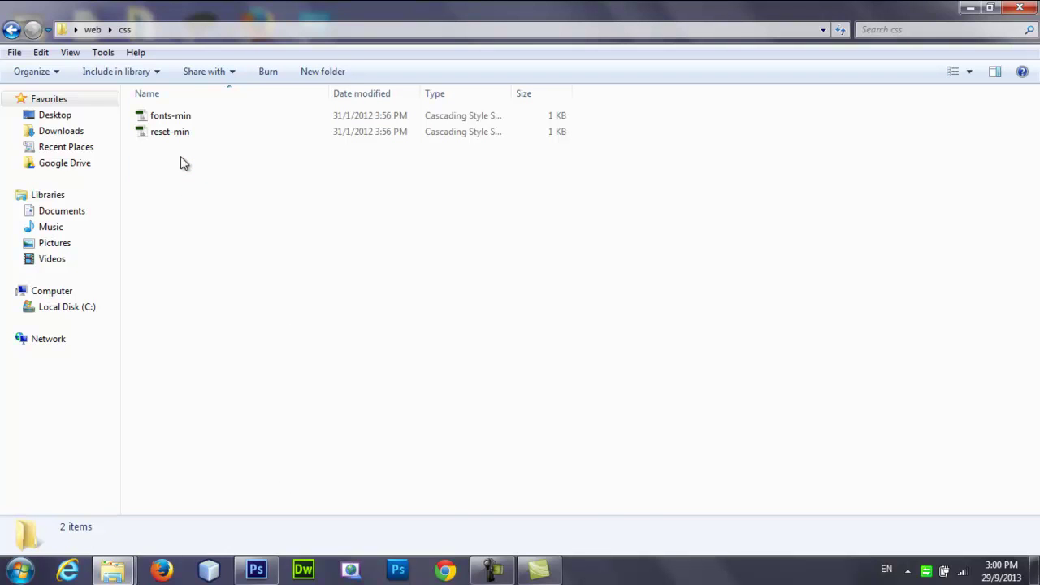
{"action": "left_click", "coordinate": [492, 570]}
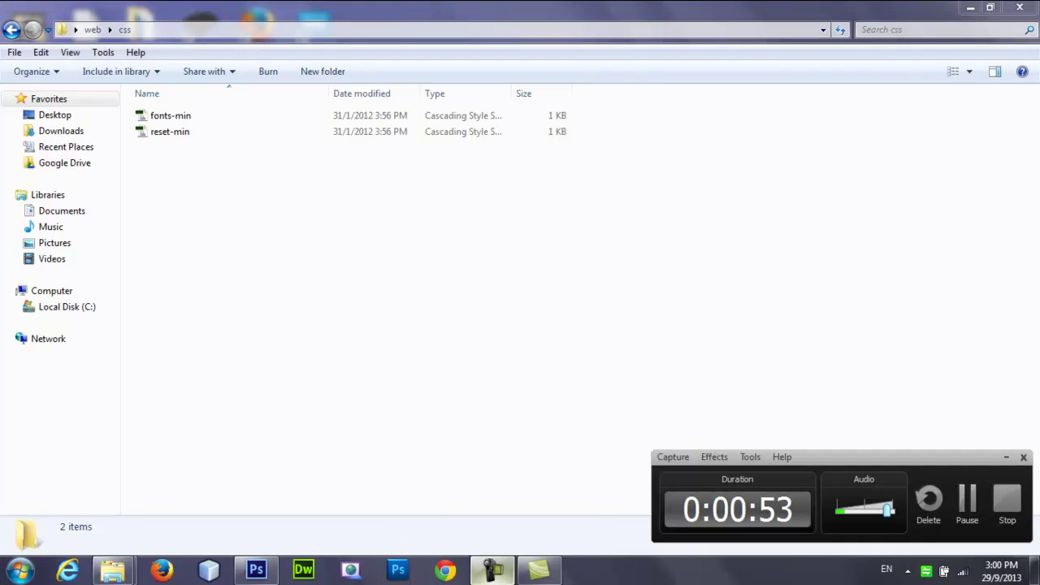
{"action": "left_click", "coordinate": [492, 570]}
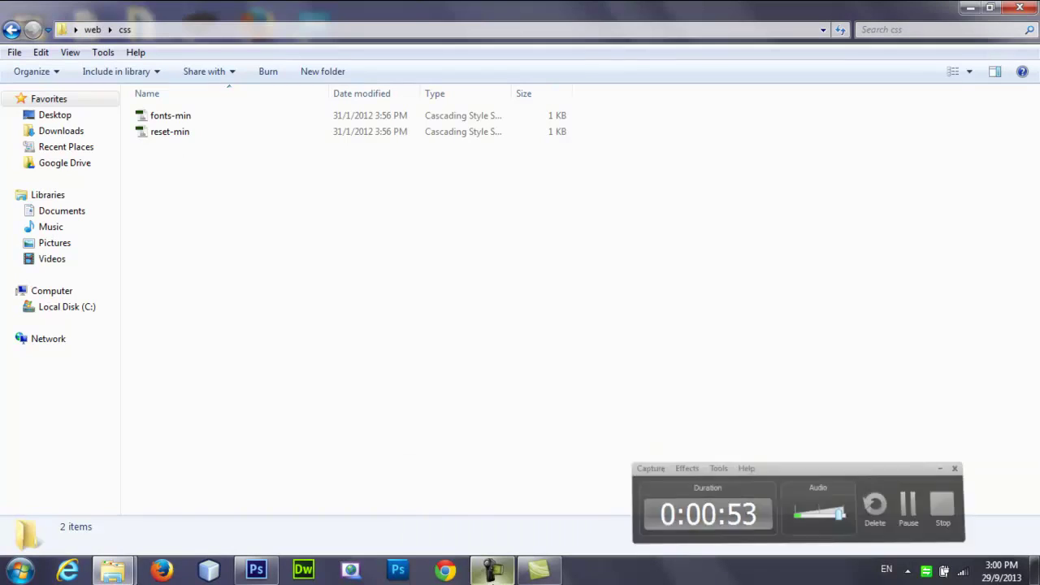
{"action": "left_click", "coordinate": [186, 120]}
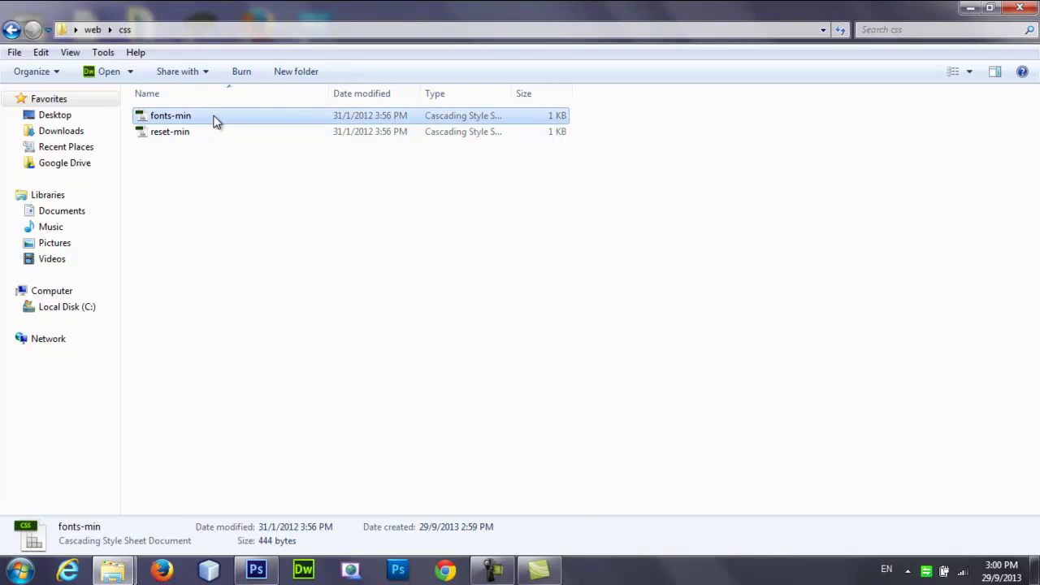
{"action": "left_click", "coordinate": [162, 134]}
{"action": "left_click", "coordinate": [175, 115], "text": "ctrl"}
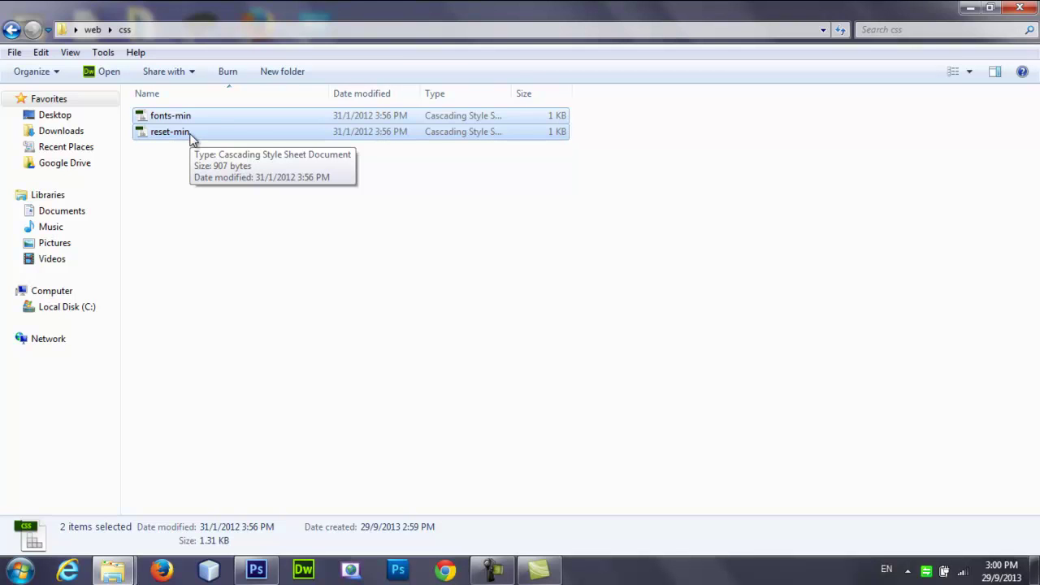
{"action": "key", "text": "BackSpace"}
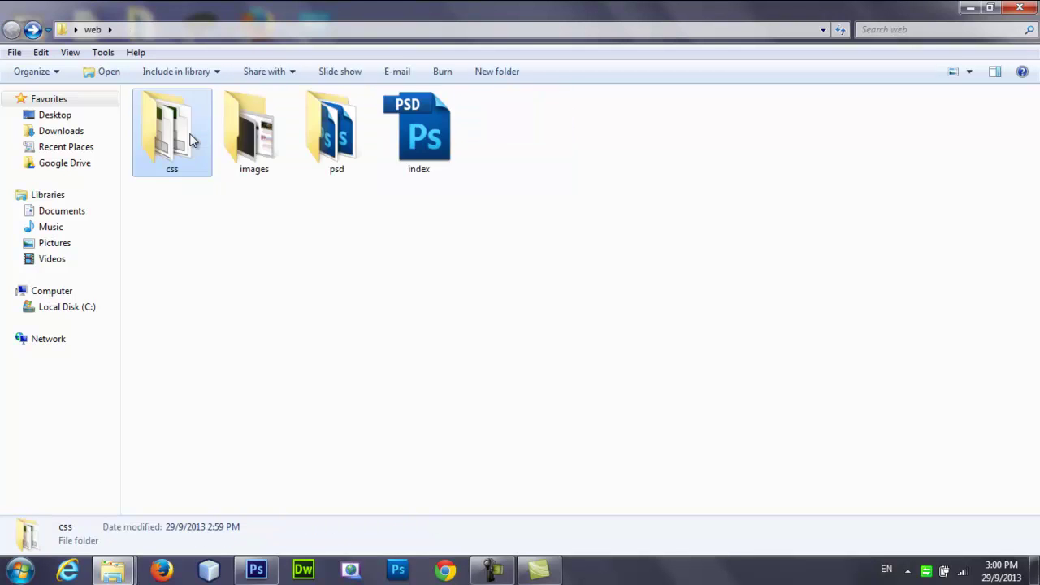
{"action": "double_click", "coordinate": [192, 142]}
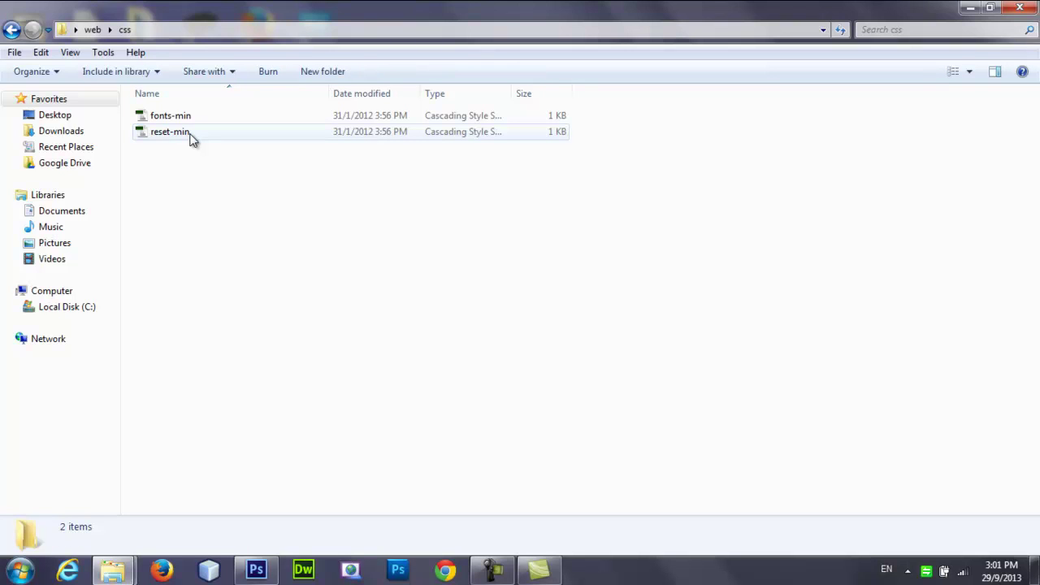
{"action": "left_click", "coordinate": [180, 138]}
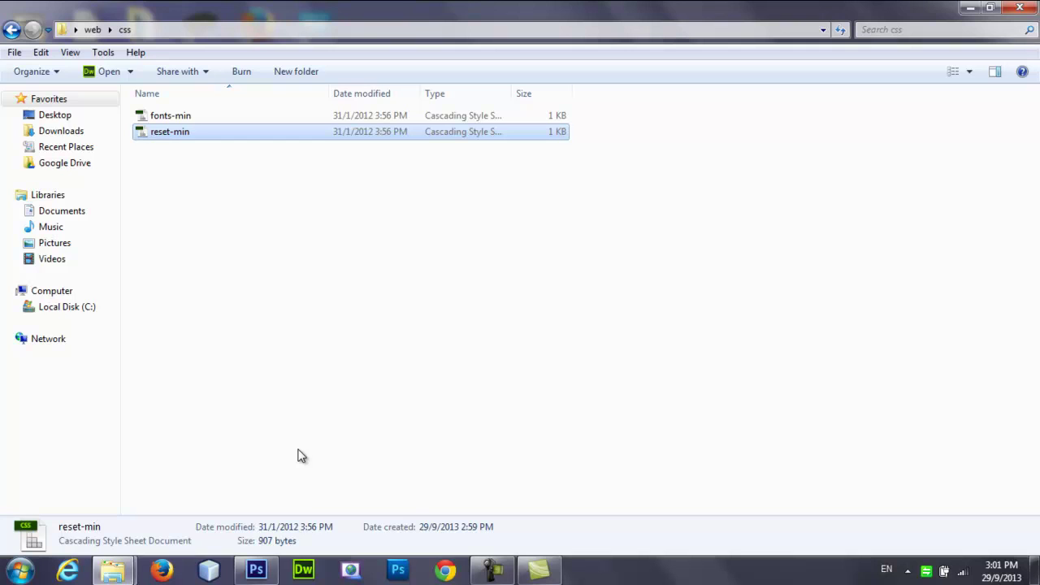
{"action": "left_click", "coordinate": [166, 120]}
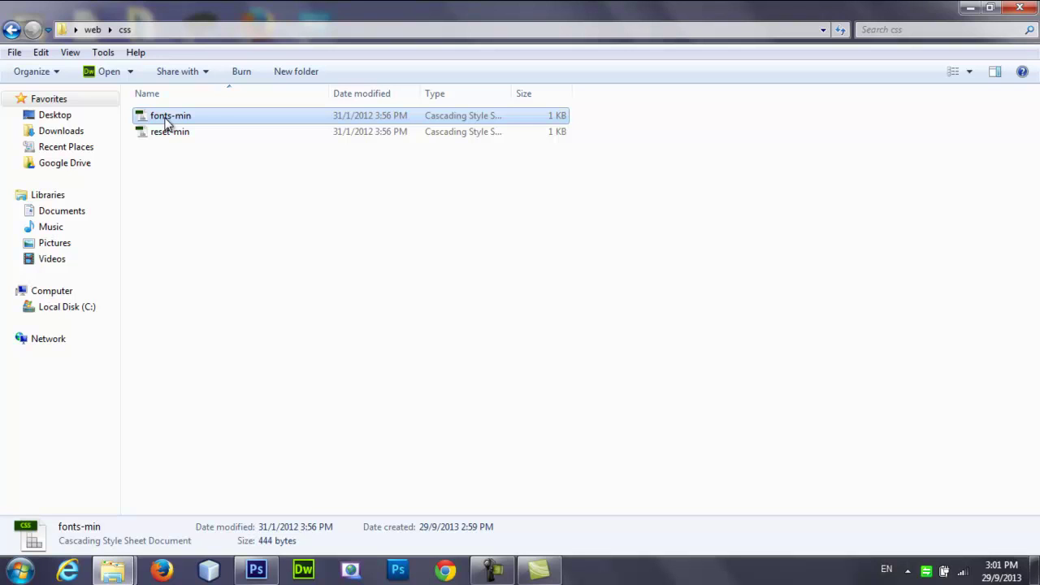
{"action": "left_click", "coordinate": [176, 135]}
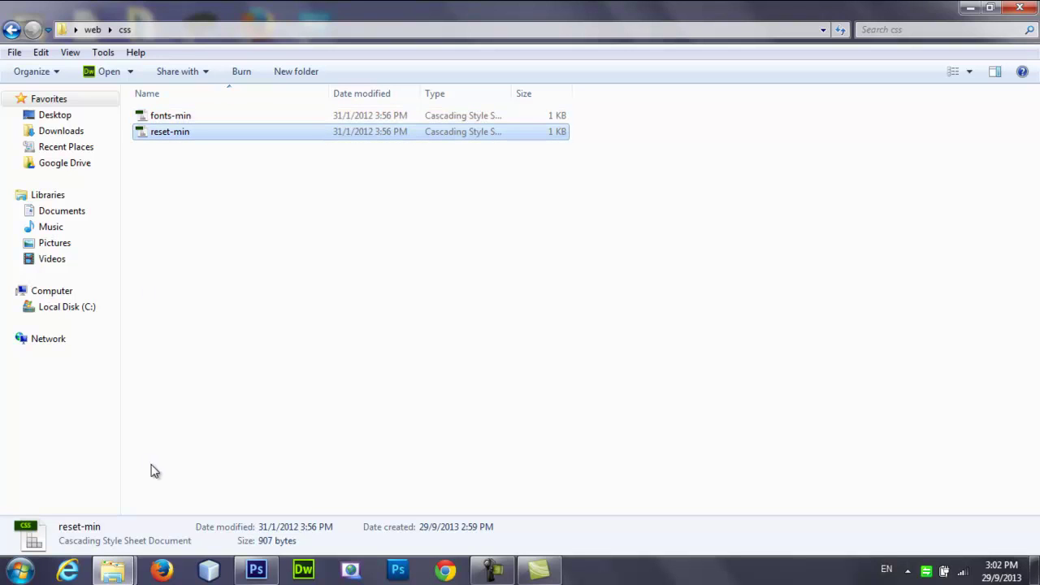
{"action": "key", "text": "ctrl+a"}
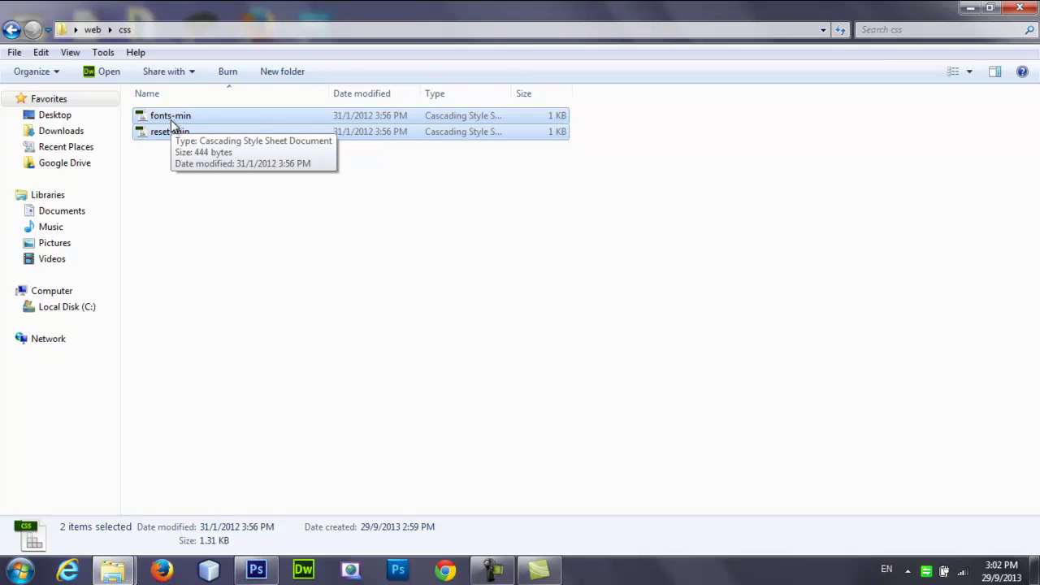
{"action": "key", "text": "BackSpace"}
{"action": "double_click", "coordinate": [181, 140]}
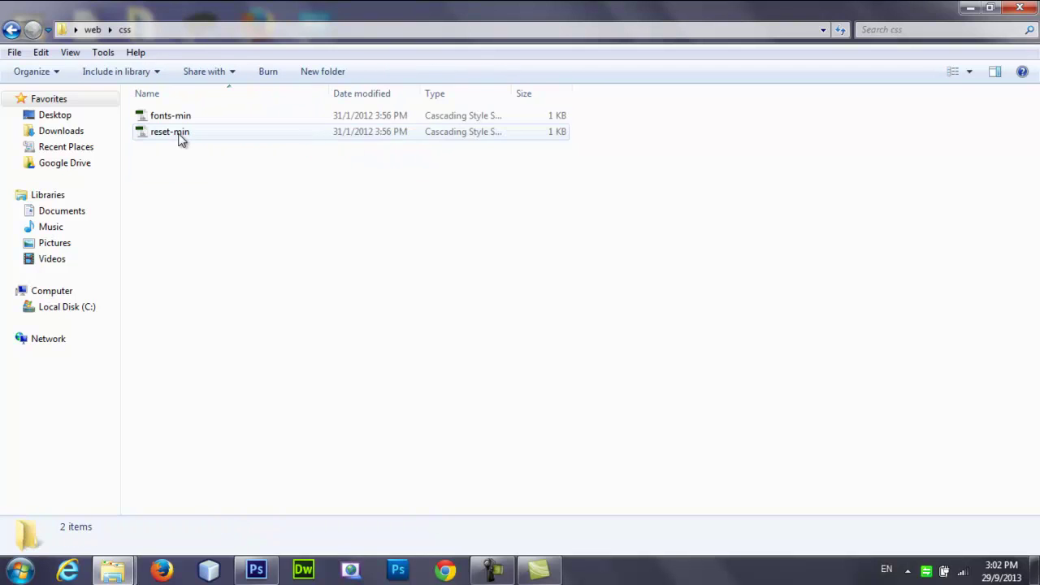
{"action": "key", "text": "ctrl+a"}
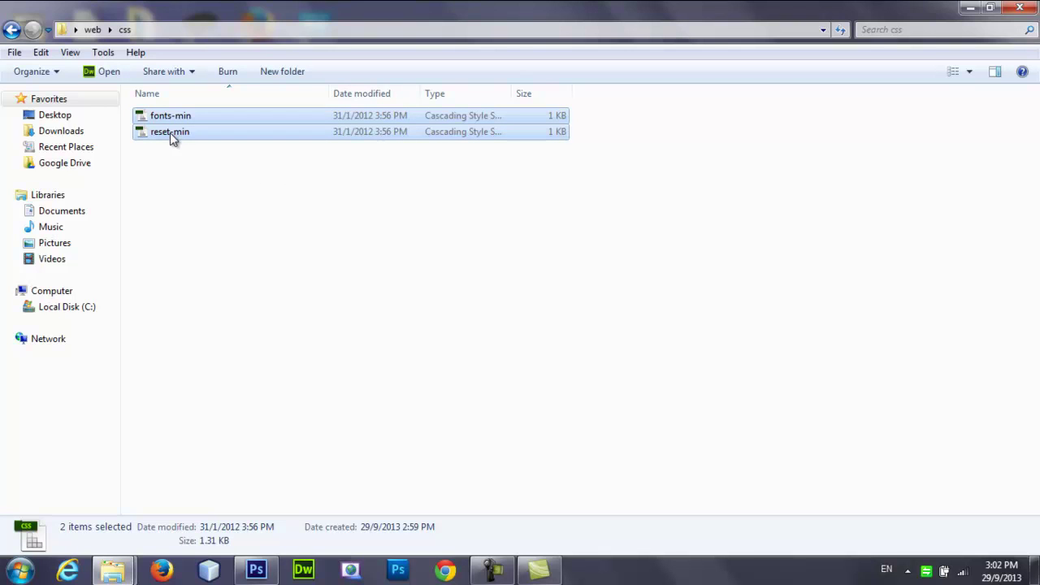
{"action": "key", "text": "BackSpace"}
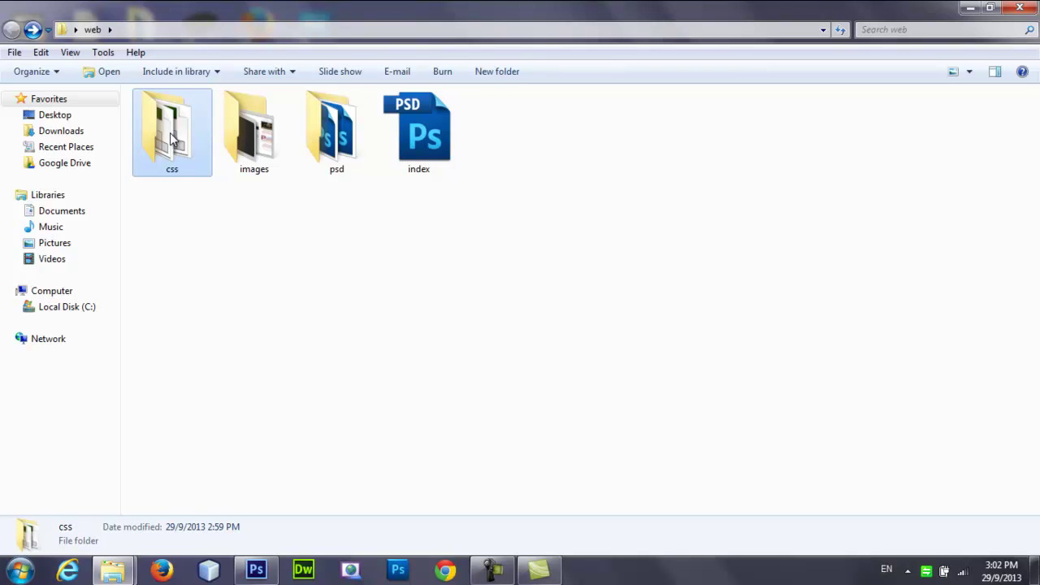
{"action": "double_click", "coordinate": [171, 137]}
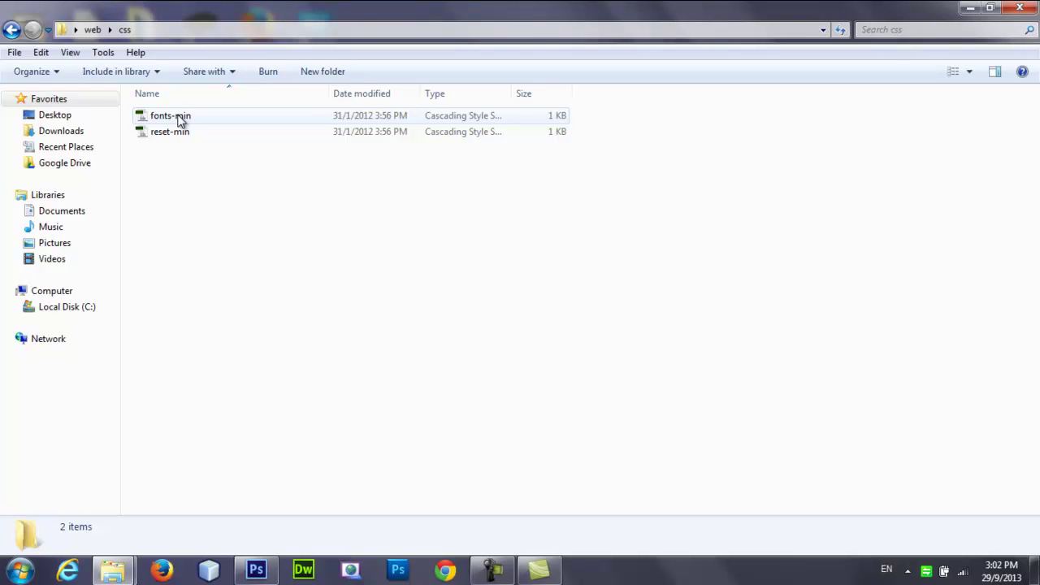
View the webdesign > css > reset folder in the other folder window, and return to the web > css folder.
{"action": "mouse_move", "coordinate": [113, 571]}
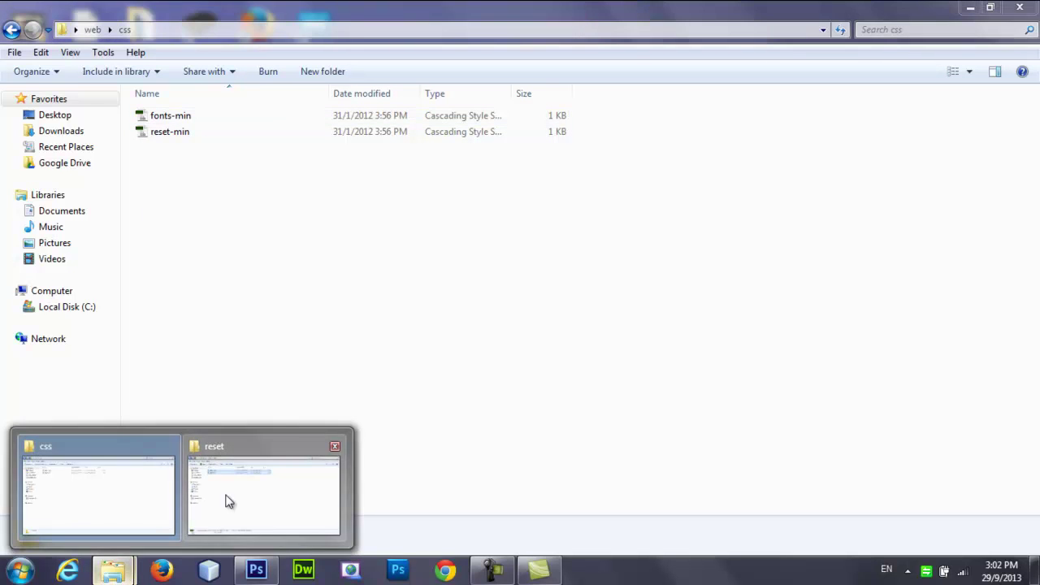
{"action": "left_click", "coordinate": [228, 501]}
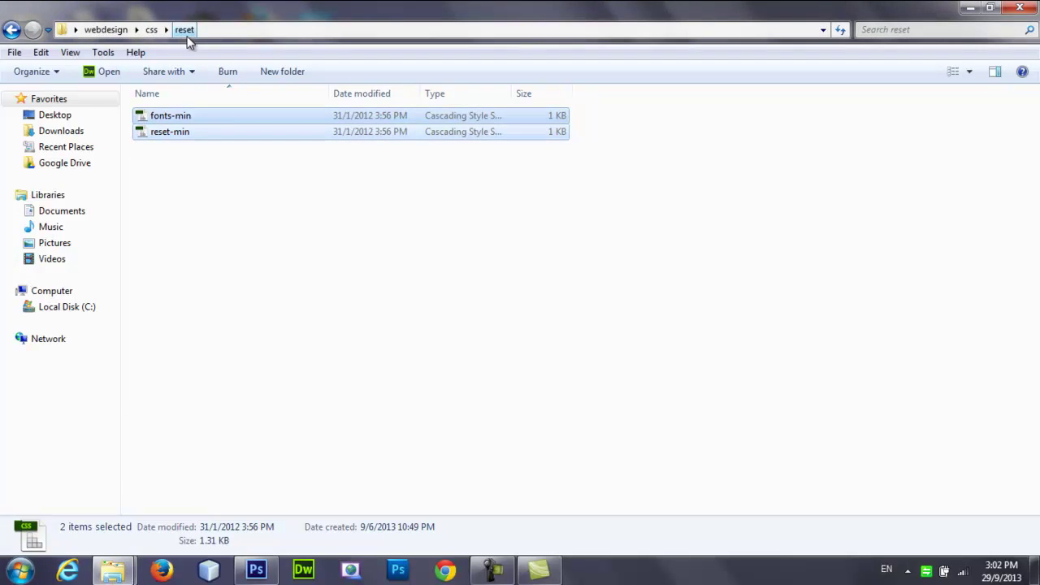
{"action": "mouse_move", "coordinate": [113, 570]}
{"action": "left_click", "coordinate": [134, 522]}
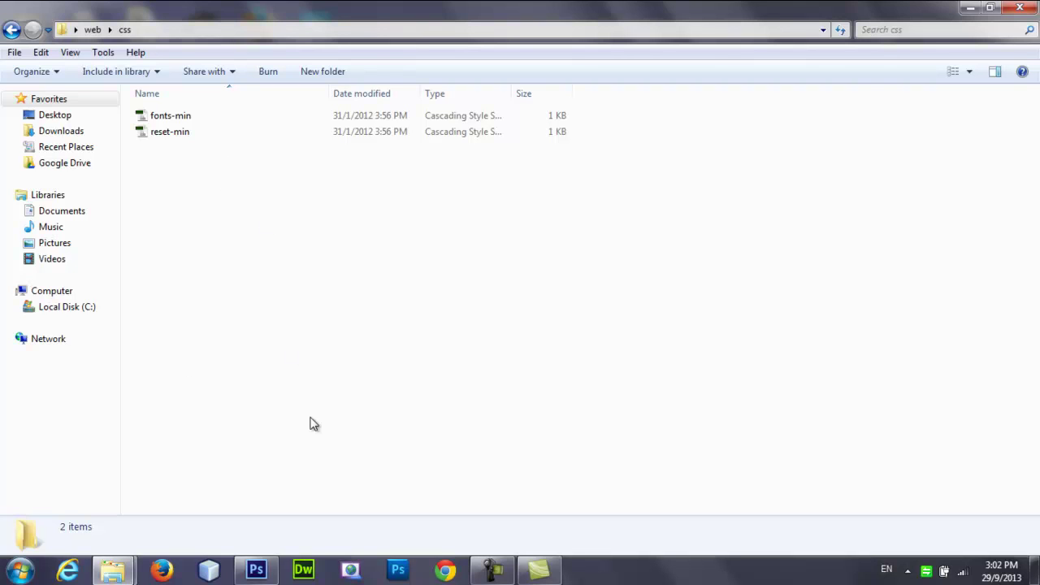
Switch to Dreamweaver and start defining a new site with the name site1.
{"action": "left_click", "coordinate": [303, 571]}
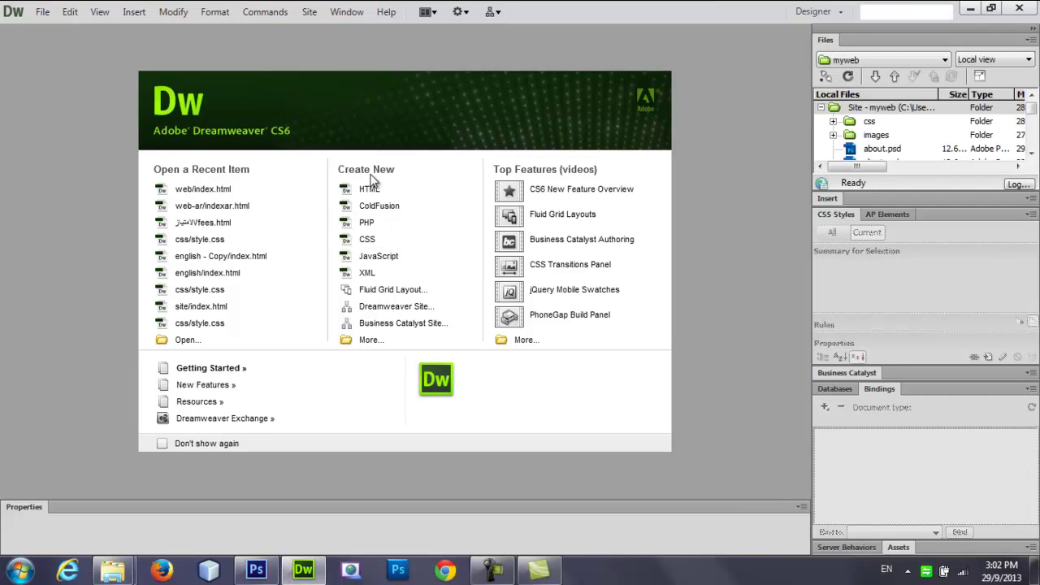
{"action": "left_click", "coordinate": [309, 11]}
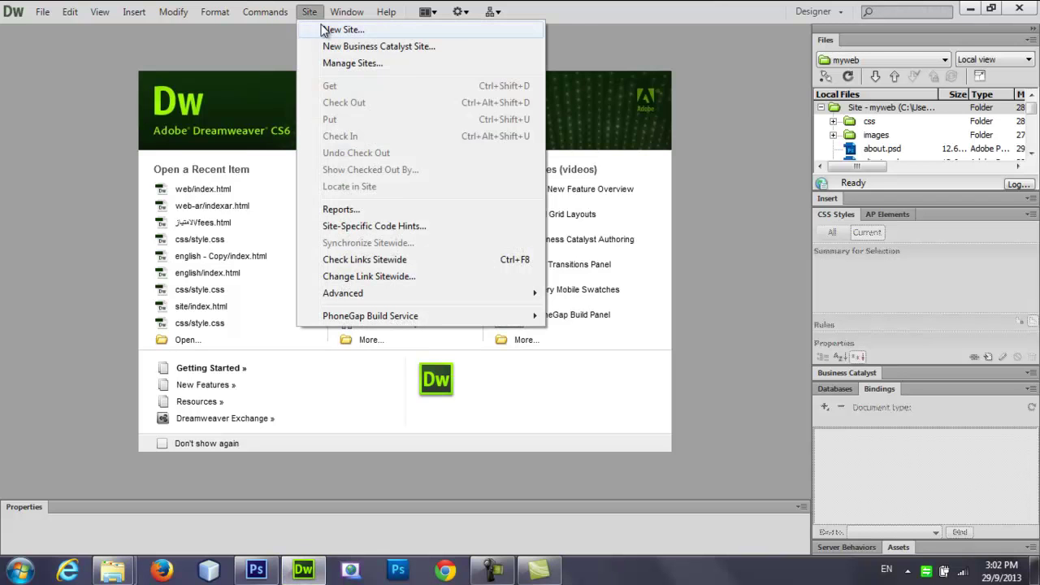
{"action": "left_click", "coordinate": [341, 29]}
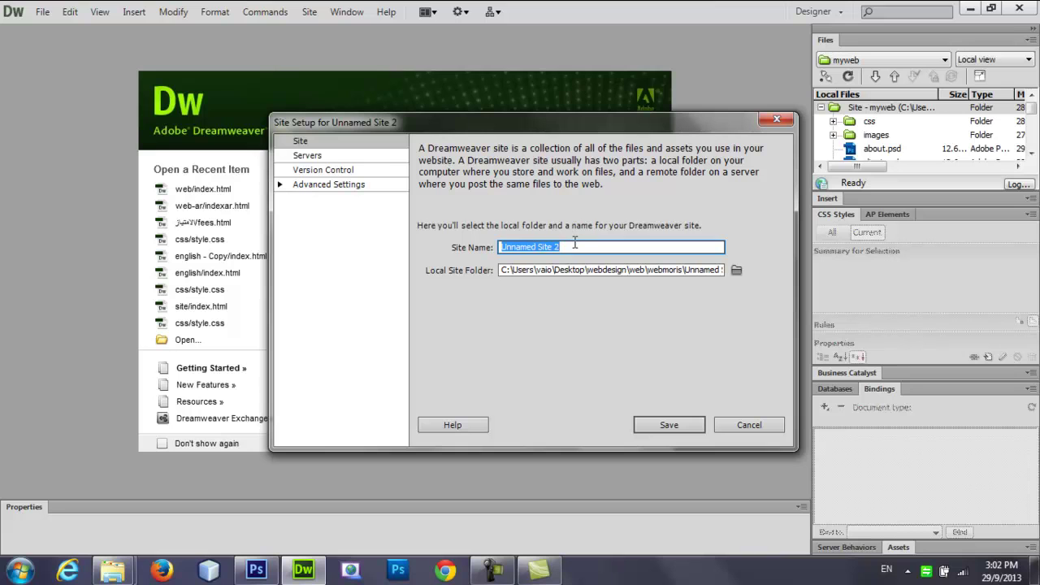
{"action": "type", "text": "site"}
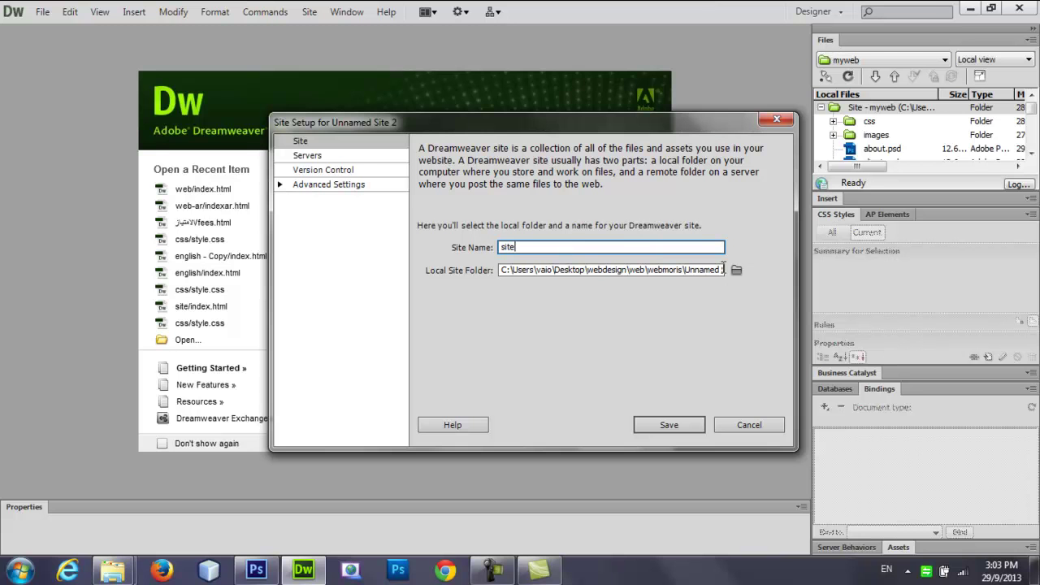
{"action": "left_click", "coordinate": [737, 271]}
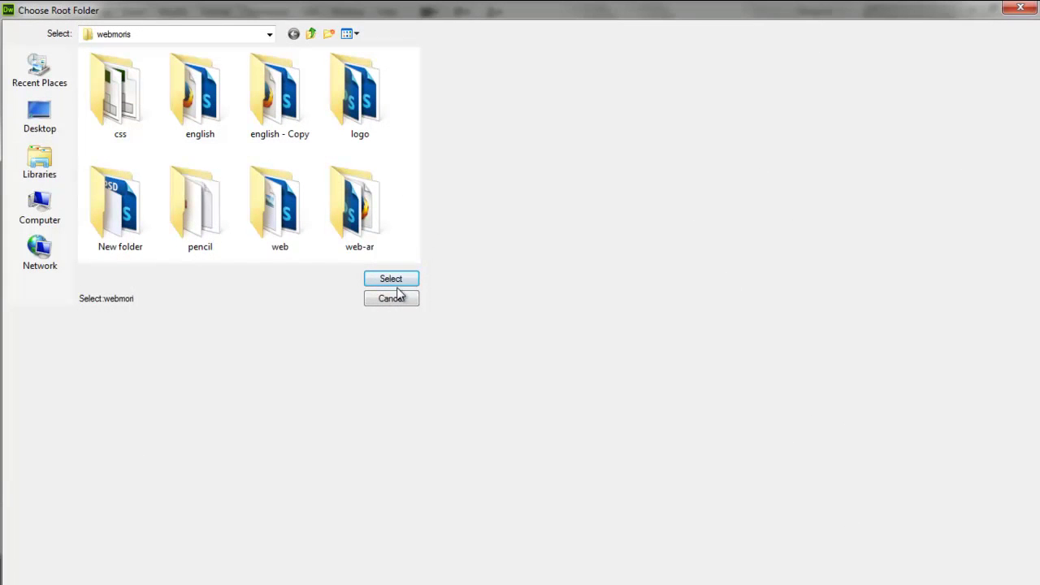
{"action": "left_click", "coordinate": [397, 298]}
{"action": "left_click", "coordinate": [533, 247]}
{"action": "type", "text": "1"}
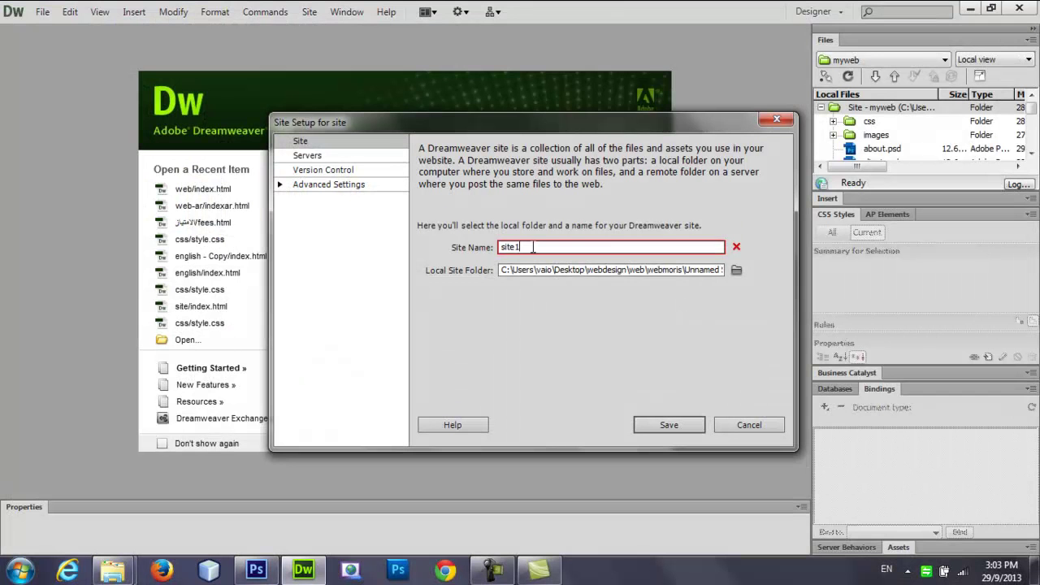
Set the web folder on the Desktop as the local site folder and save the site setup.
{"action": "left_click", "coordinate": [737, 270]}
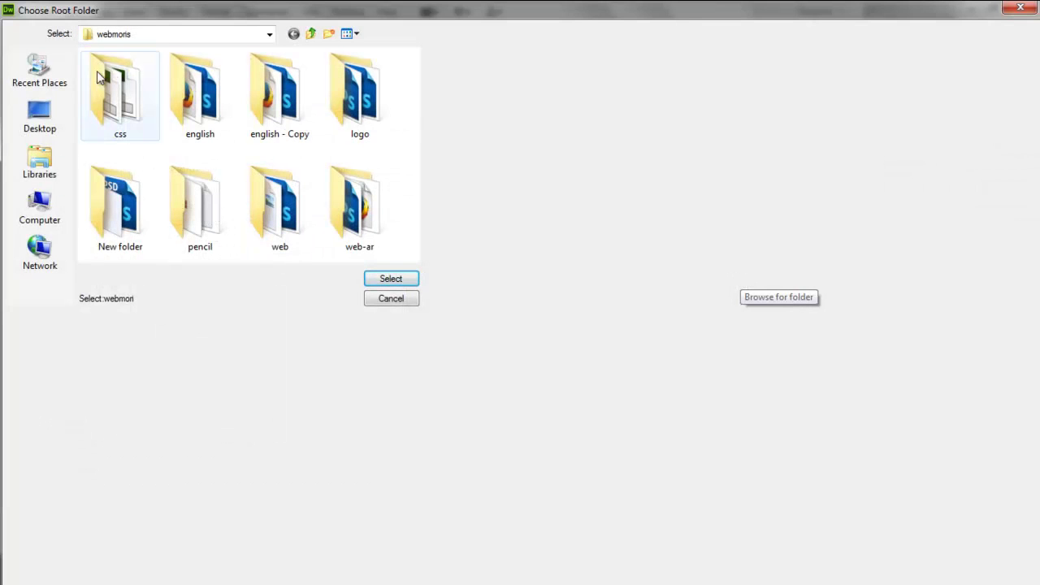
{"action": "left_click", "coordinate": [39, 116]}
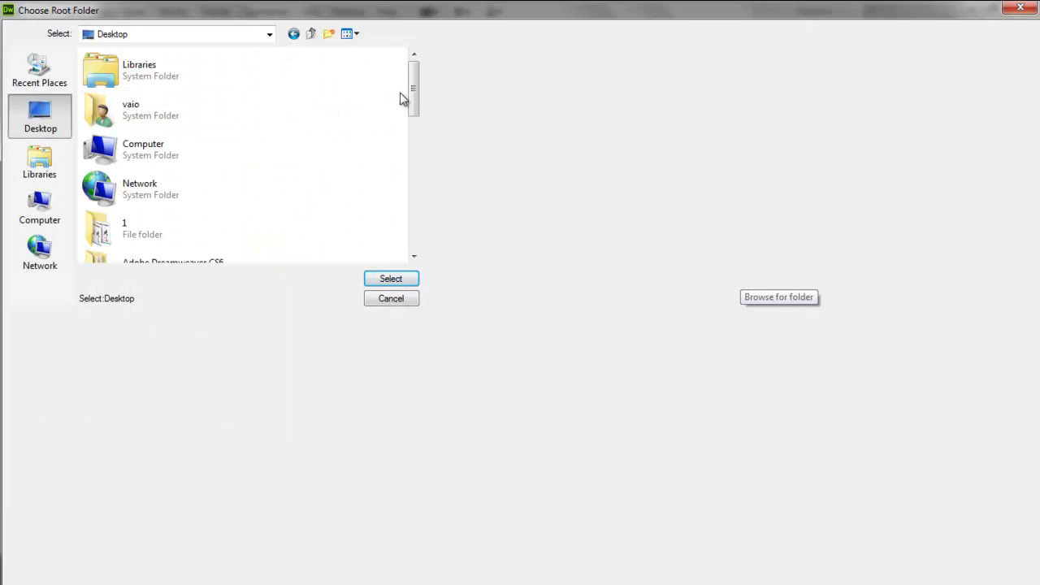
{"action": "left_click_drag", "start_coordinate": [413, 93], "coordinate": [413, 209]}
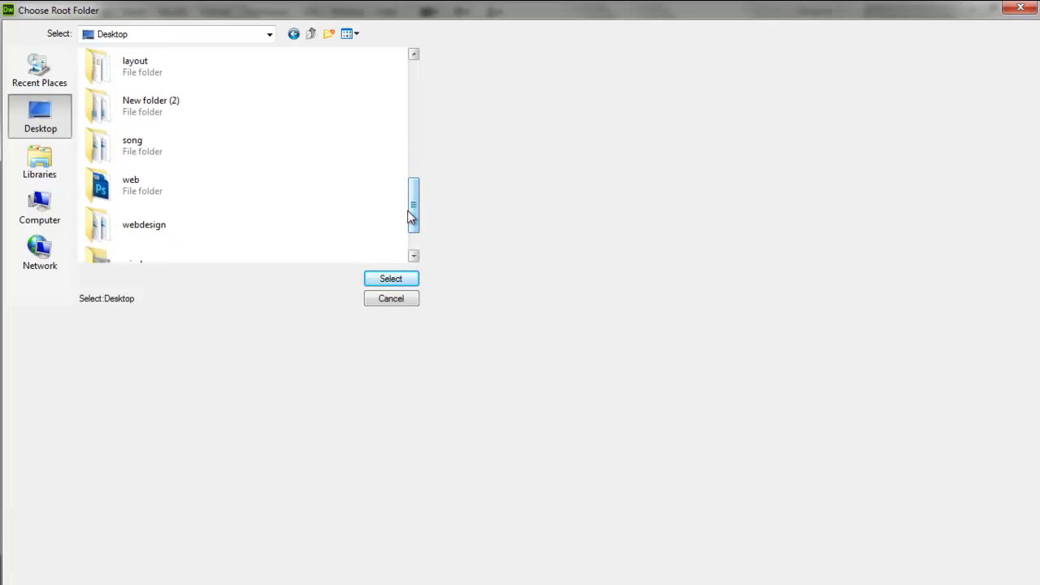
{"action": "double_click", "coordinate": [138, 192]}
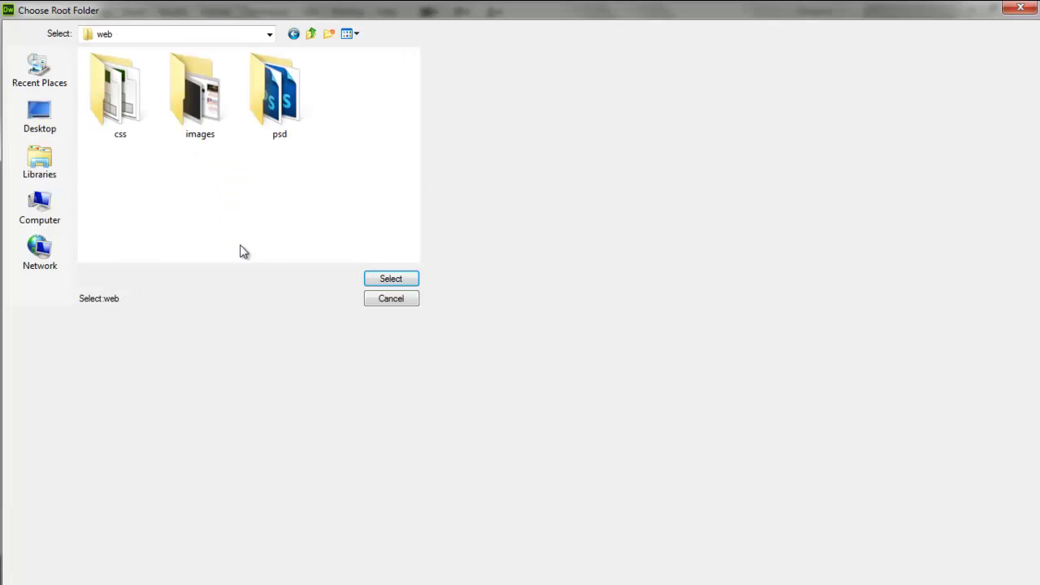
{"action": "left_click", "coordinate": [387, 281]}
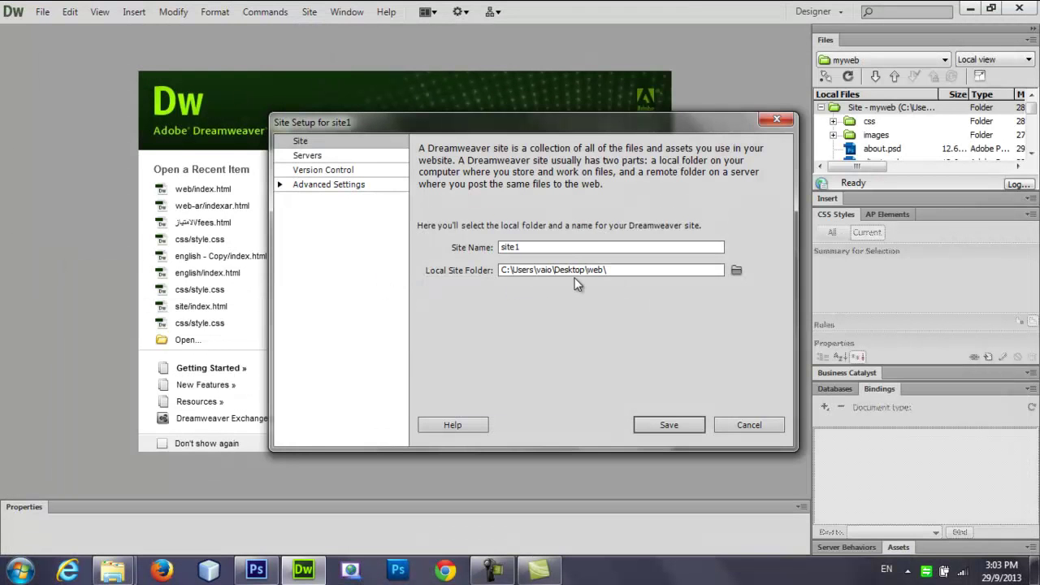
{"action": "left_click", "coordinate": [664, 424]}
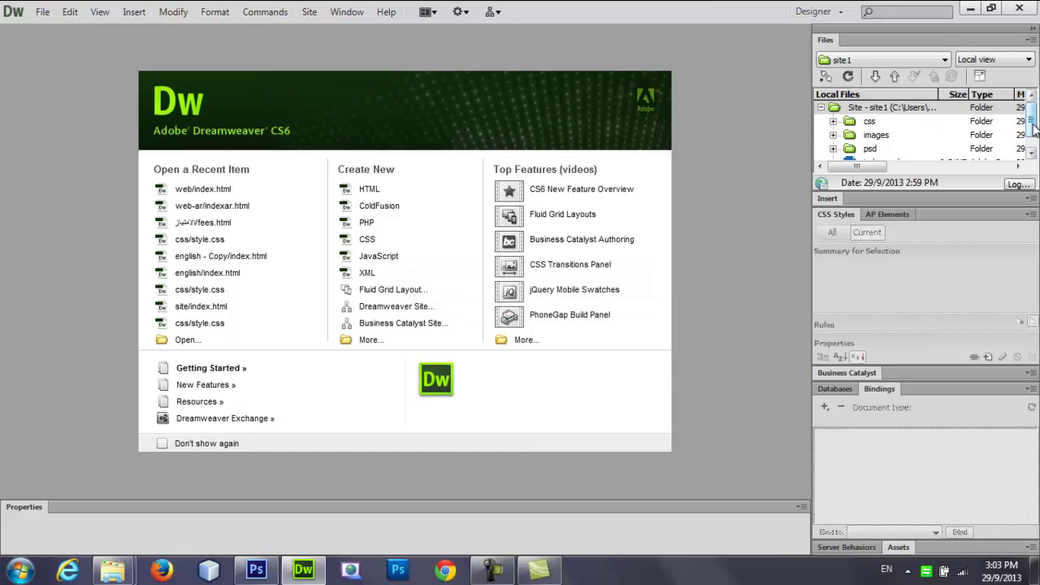
Examine the css, images and psd folders and the index.psd file among the local files of site1.
{"action": "scroll", "coordinate": [1032, 131], "scroll_direction": "down", "scroll_amount": 1}
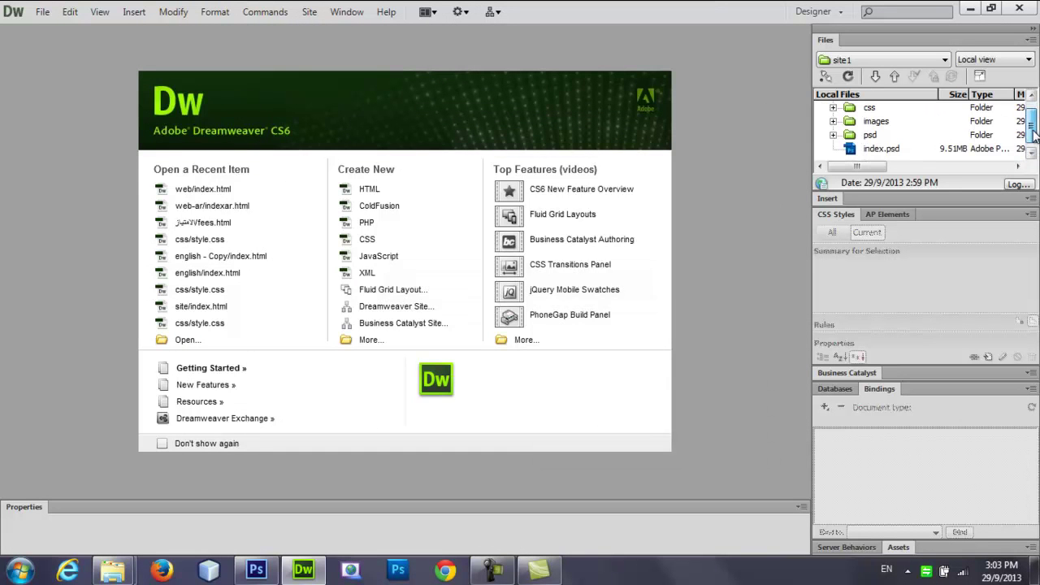
{"action": "left_click", "coordinate": [936, 169]}
{"action": "left_click_drag", "start_coordinate": [938, 171], "coordinate": [808, 179]}
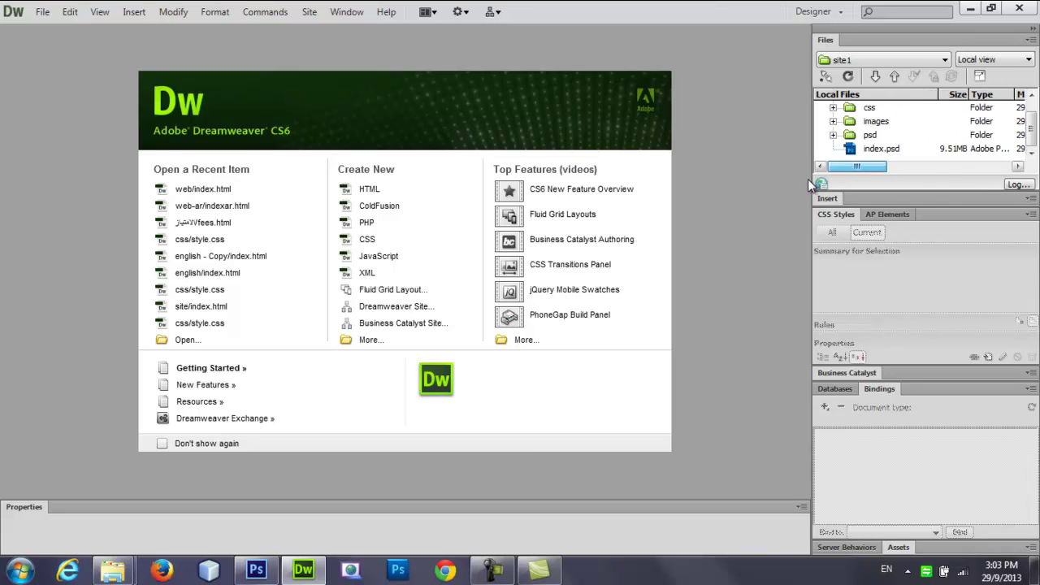
{"action": "left_click", "coordinate": [854, 107]}
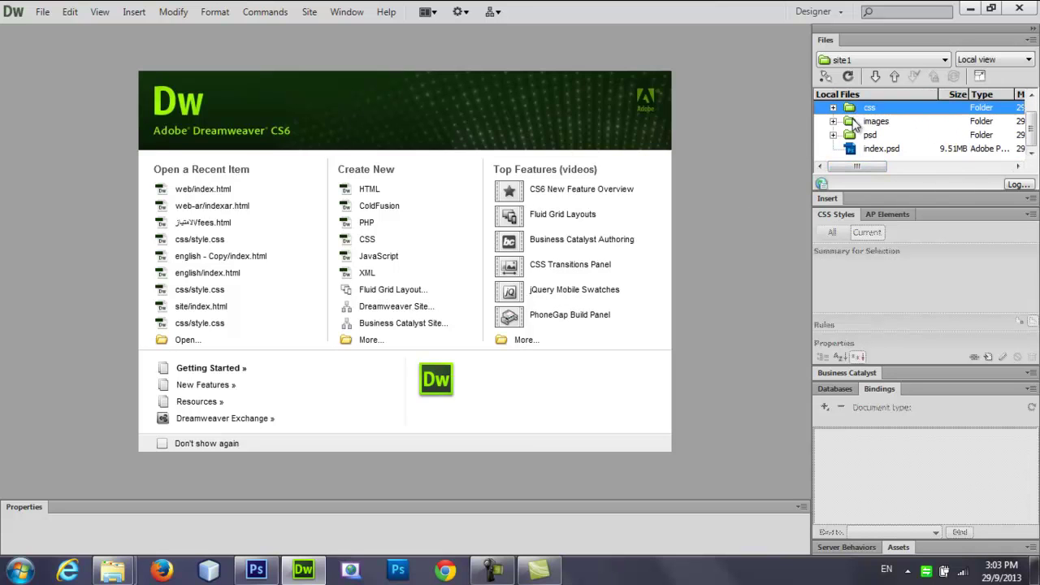
{"action": "left_click", "coordinate": [857, 121]}
{"action": "left_click", "coordinate": [858, 135]}
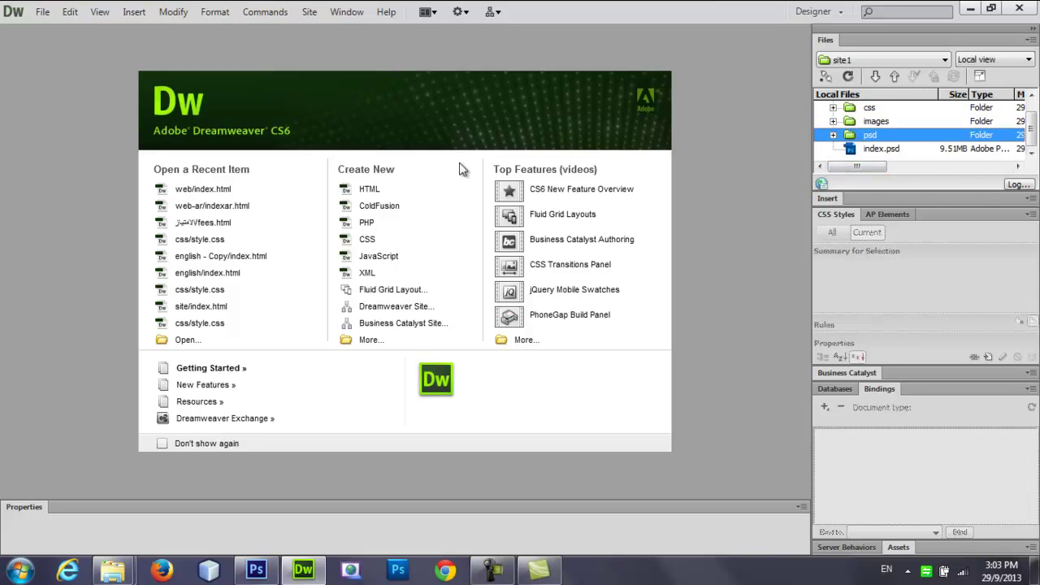
Create a new HTML page and save it as index.html in the web folder.
{"action": "left_click", "coordinate": [367, 190]}
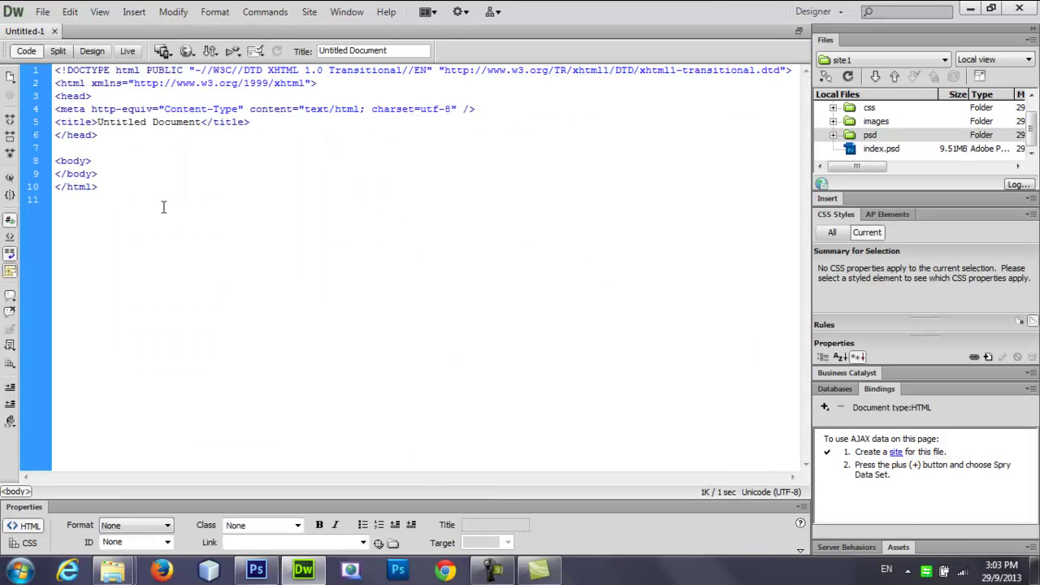
{"action": "key", "text": "ctrl+s"}
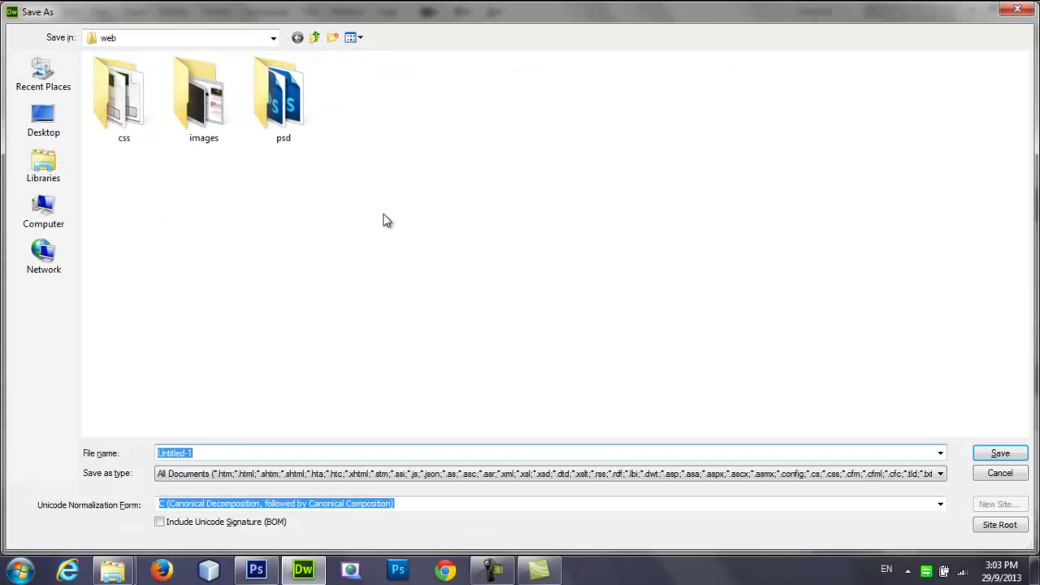
{"action": "type", "text": "ind"}
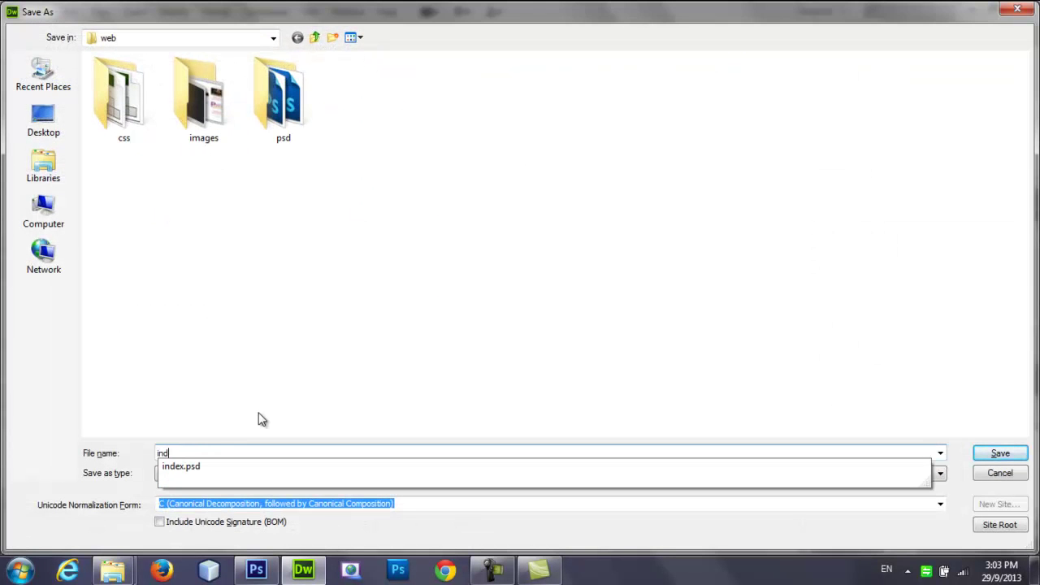
{"action": "type", "text": "ex.html"}
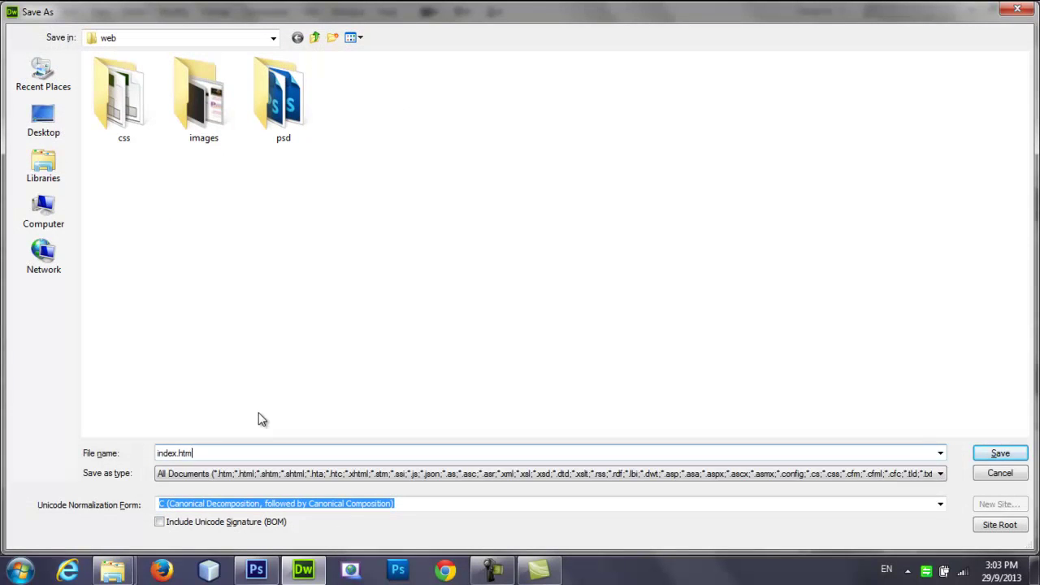
{"action": "key", "text": "Return"}
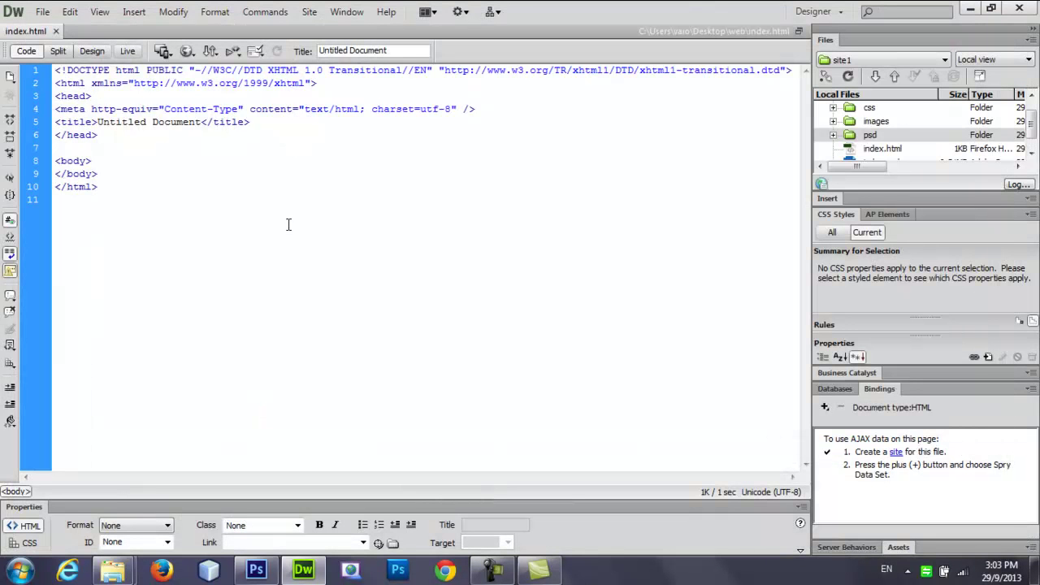
Create a blank CSS document, save it as style.css in the css folder, and close it.
{"action": "key", "text": "ctrl+n"}
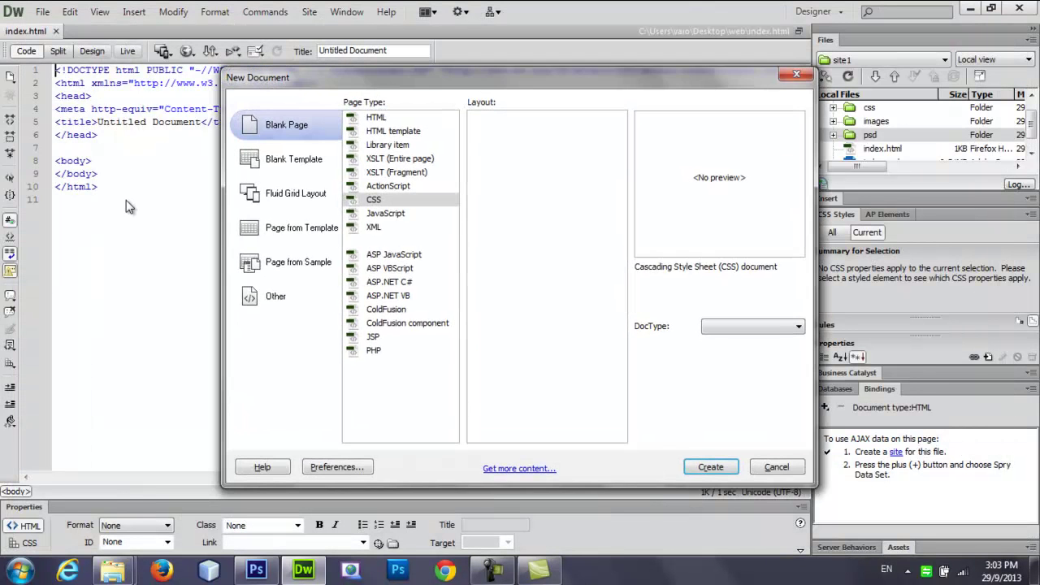
{"action": "left_click", "coordinate": [699, 467]}
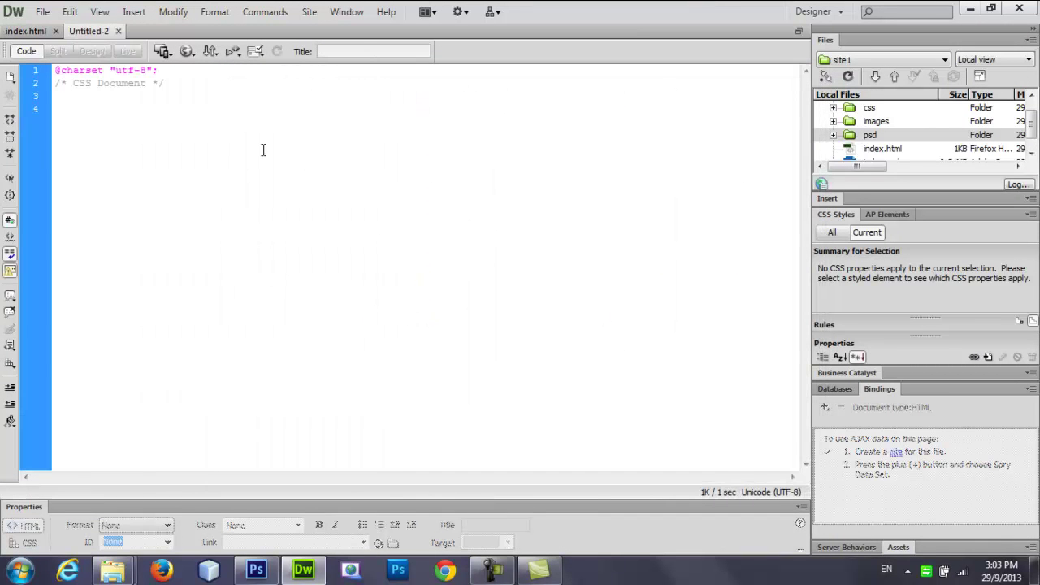
{"action": "key", "text": "ctrl+s"}
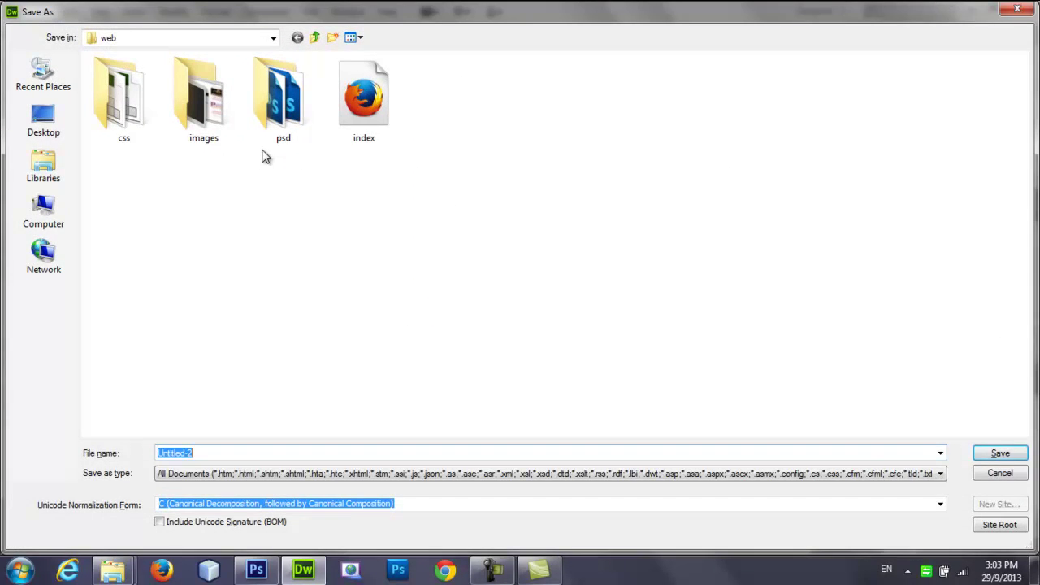
{"action": "double_click", "coordinate": [117, 117]}
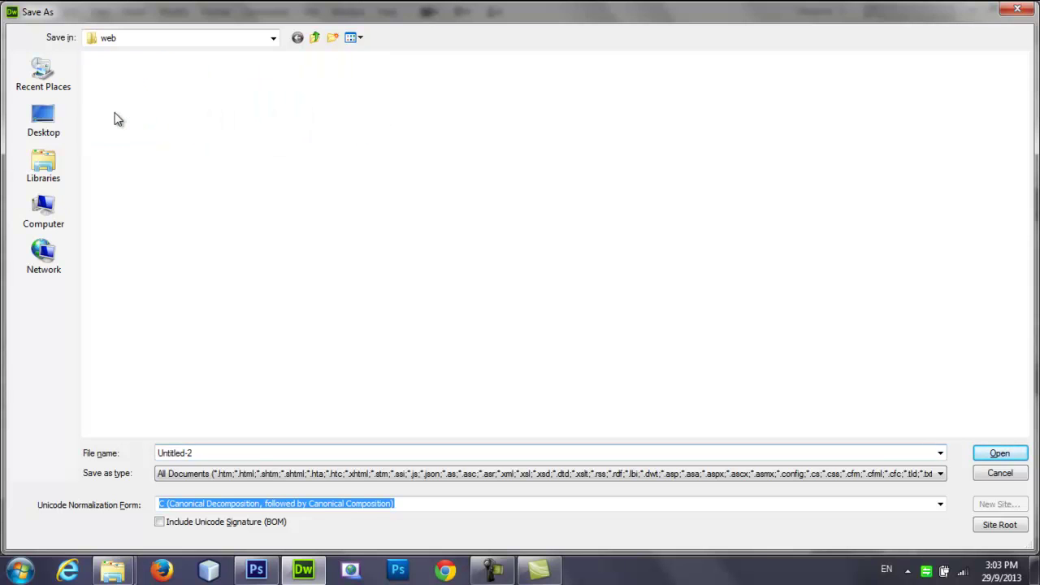
{"action": "left_click", "coordinate": [218, 453]}
{"action": "type", "text": "st"}
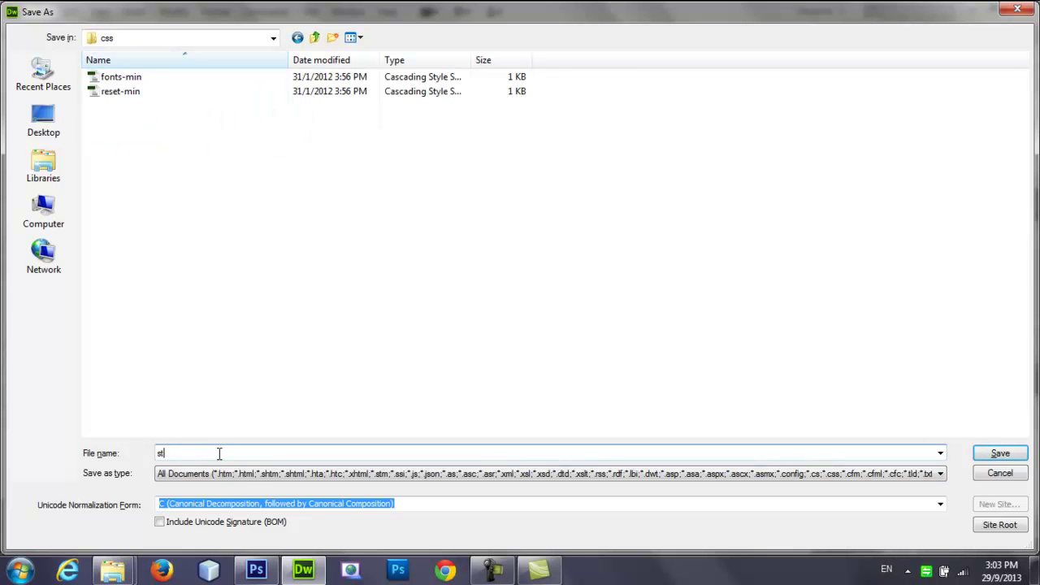
{"action": "type", "text": "yle.css"}
{"action": "key", "text": "Return"}
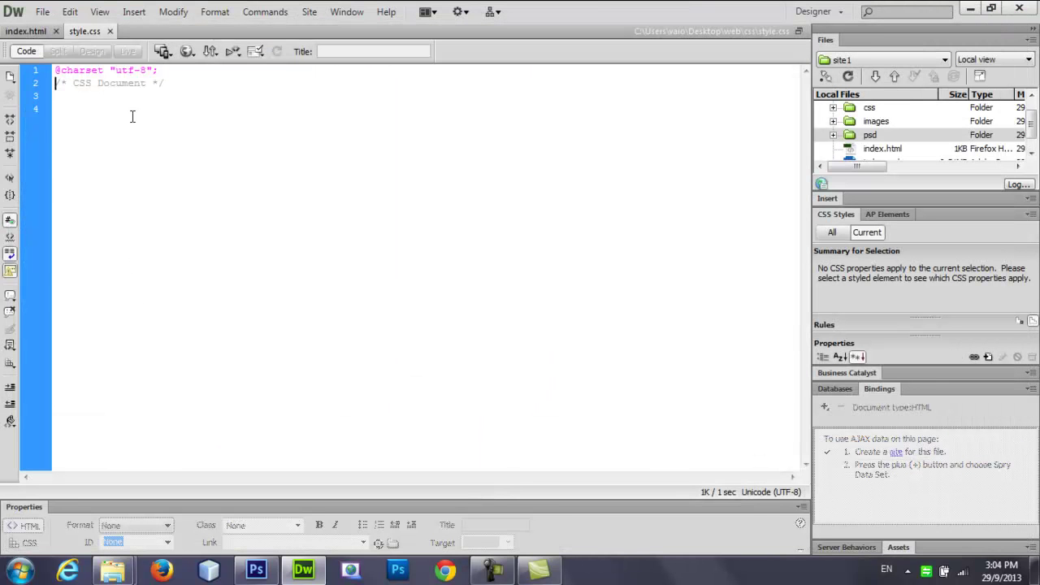
{"action": "left_click", "coordinate": [111, 35]}
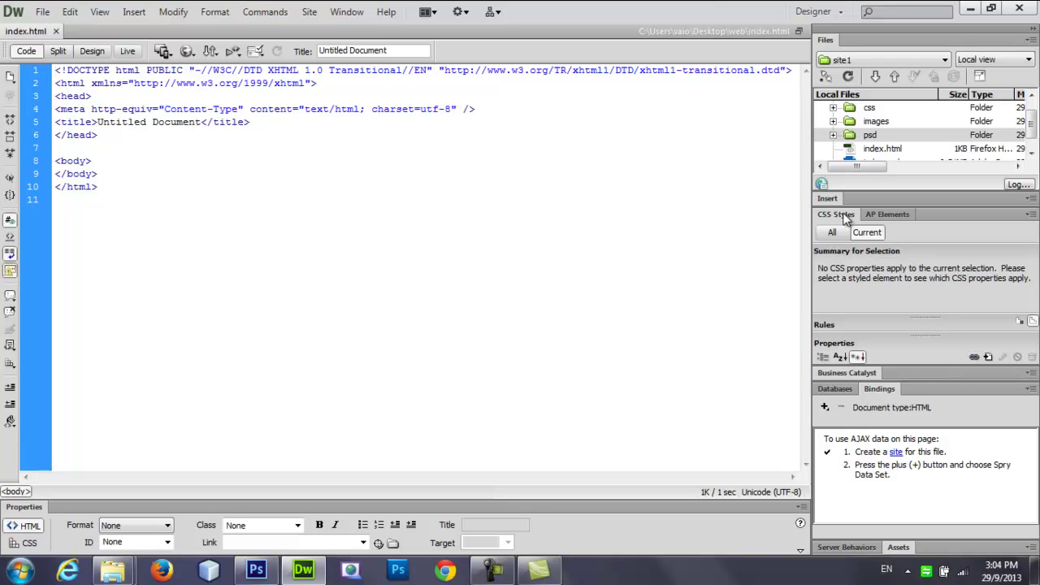
Attach reset-min.css from the css folder to index.html as a linked external style sheet.
{"action": "left_click", "coordinate": [972, 355]}
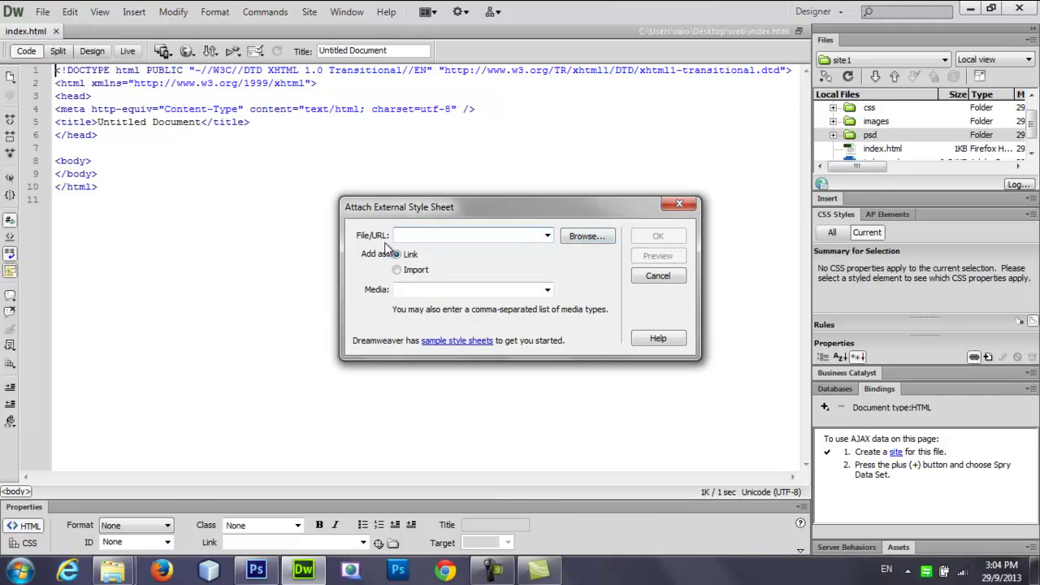
{"action": "left_click", "coordinate": [571, 240]}
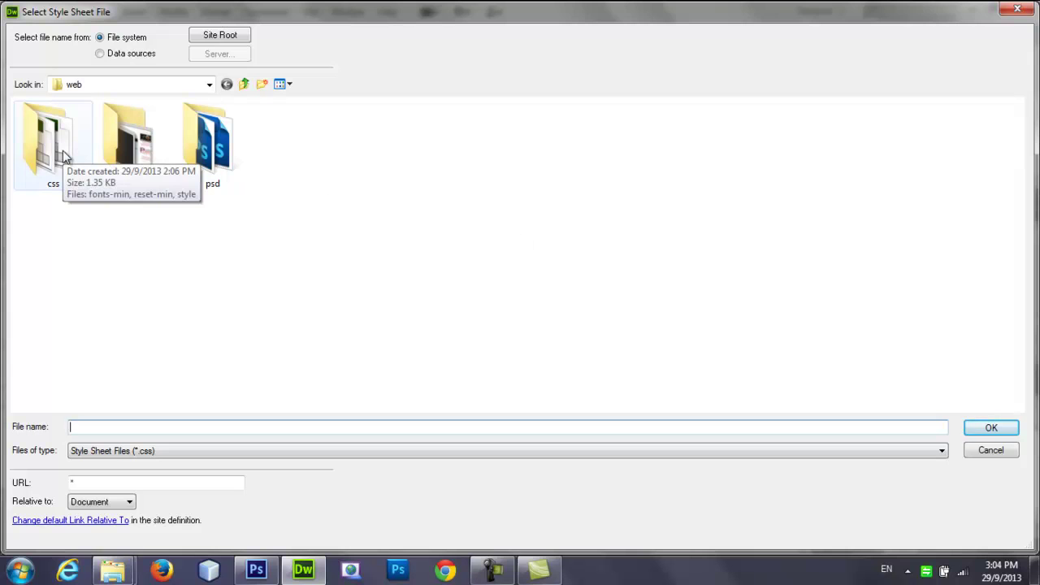
{"action": "double_click", "coordinate": [65, 156]}
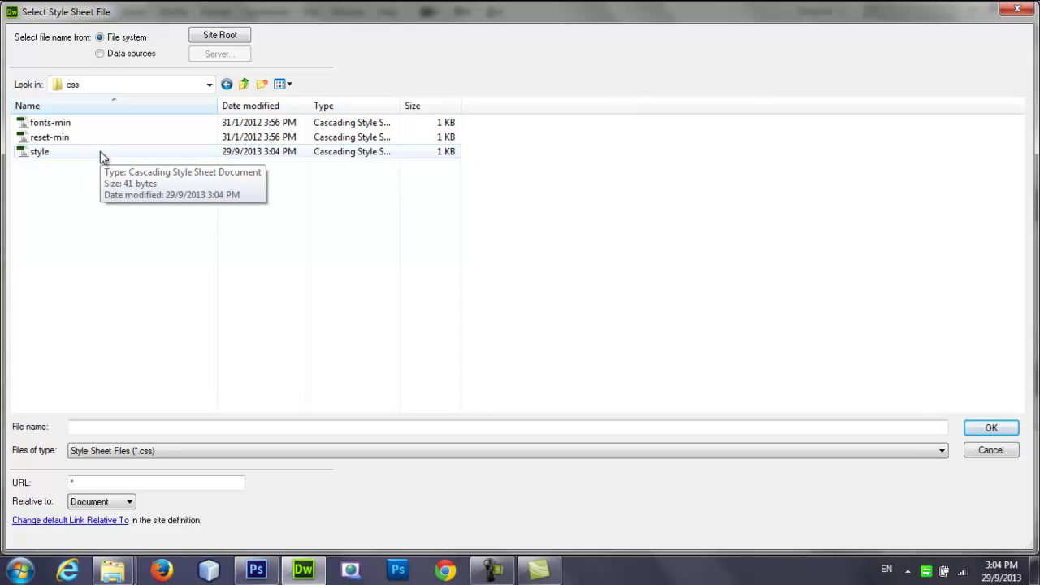
{"action": "left_click", "coordinate": [44, 143]}
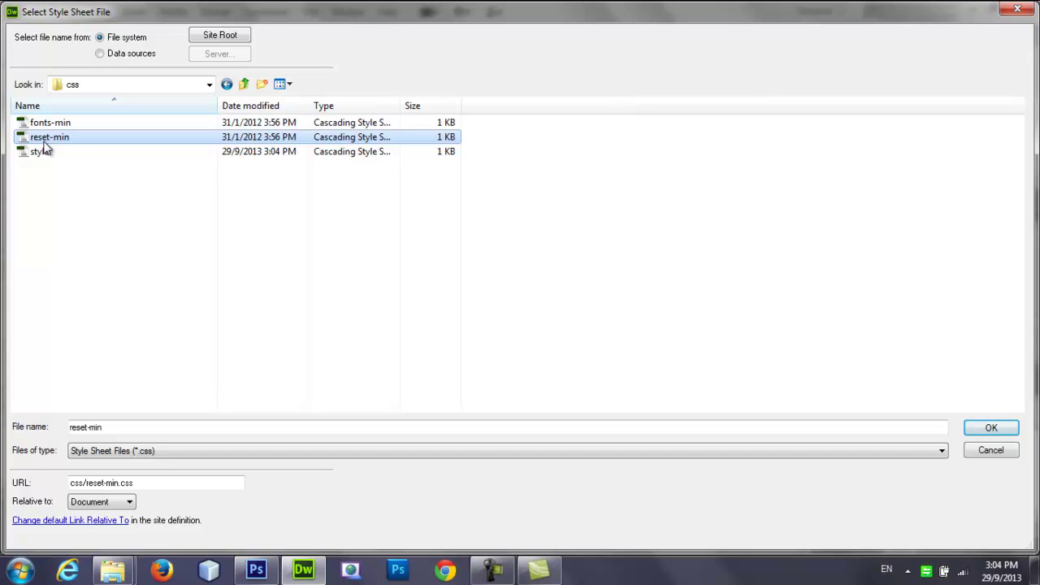
{"action": "left_click", "coordinate": [996, 430]}
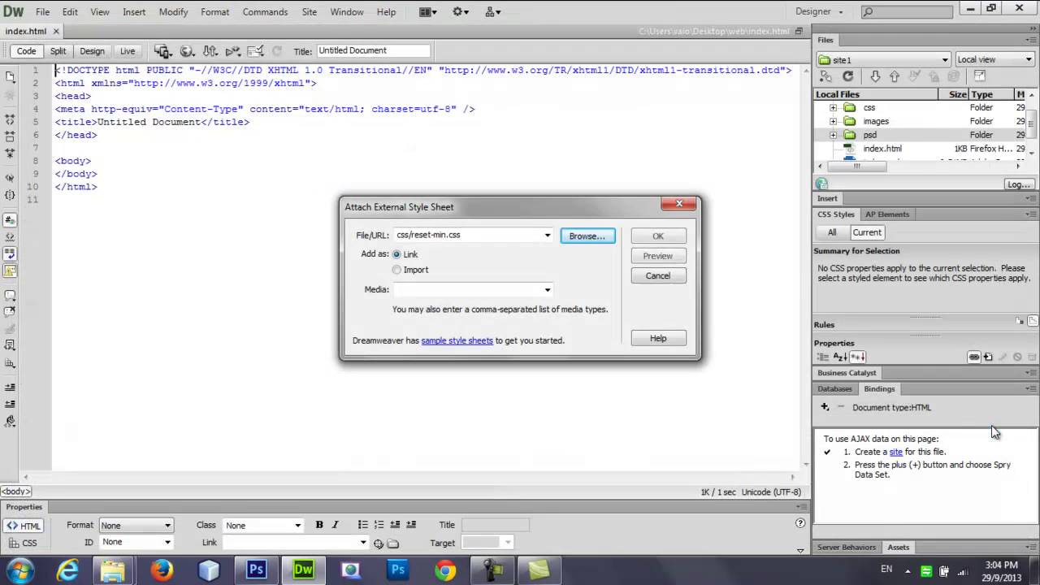
{"action": "left_click", "coordinate": [658, 235]}
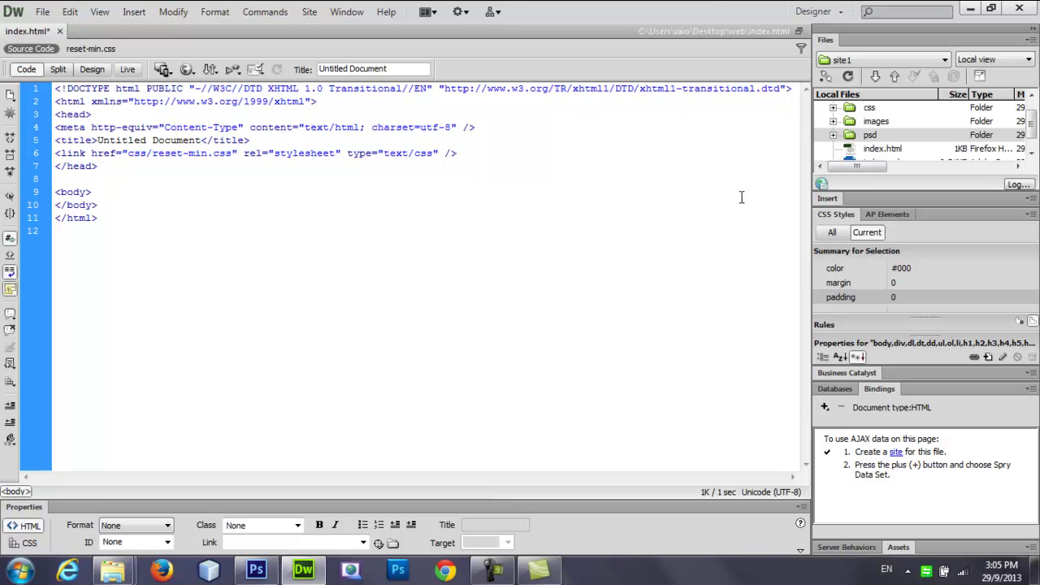
Attach fonts-min.css from the css folder to index.html as a linked external style sheet.
{"action": "left_click", "coordinate": [970, 356]}
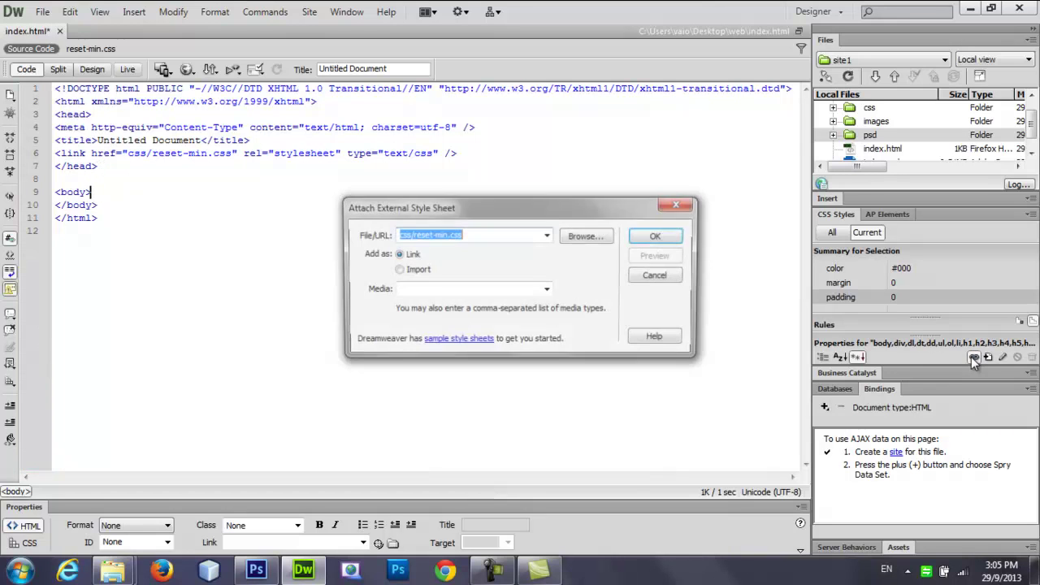
{"action": "left_click", "coordinate": [585, 237]}
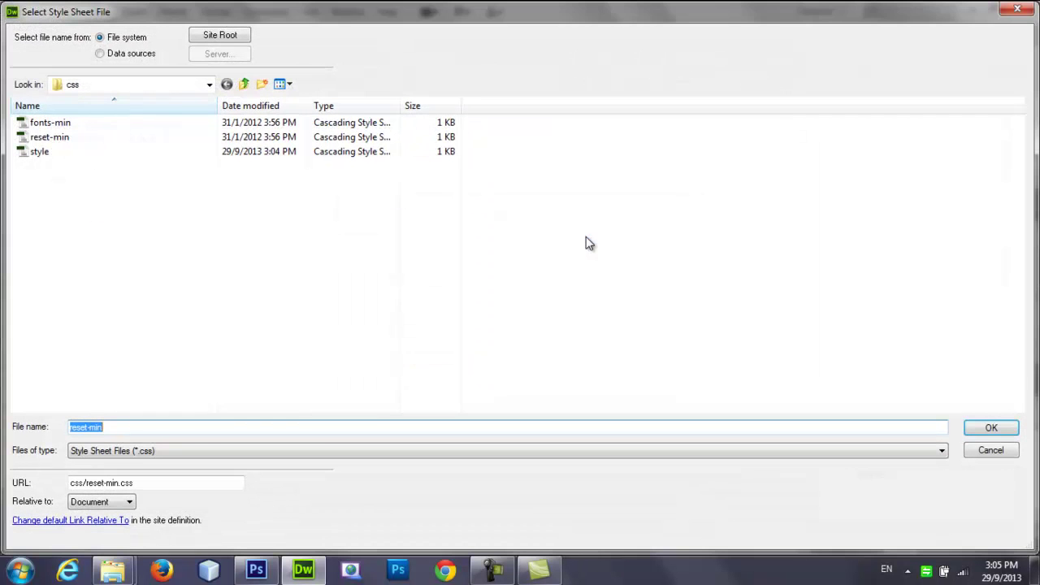
{"action": "left_click", "coordinate": [62, 124]}
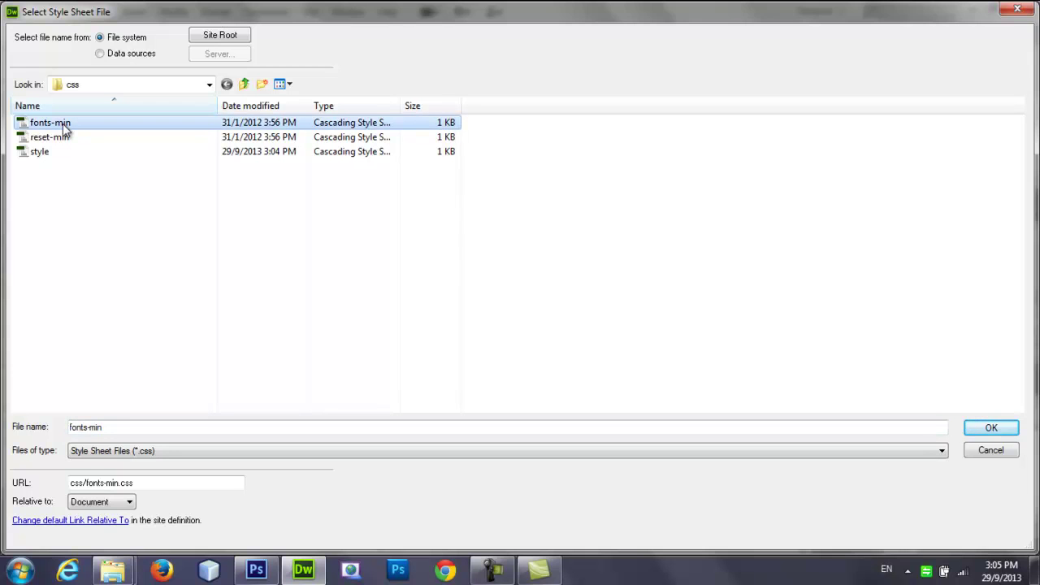
{"action": "left_click", "coordinate": [996, 431]}
{"action": "left_click", "coordinate": [655, 235]}
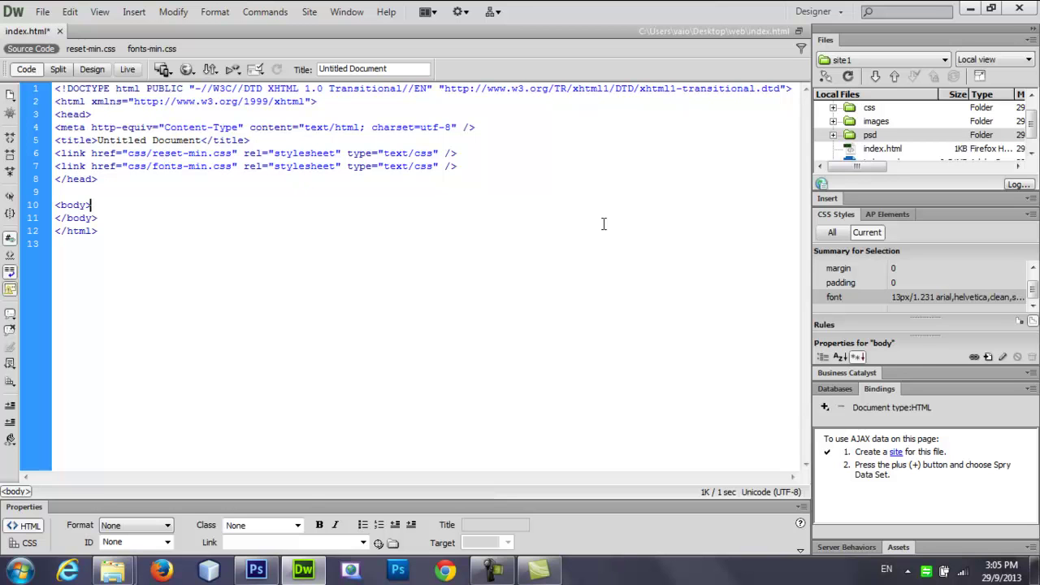
Attach style.css from the css folder to index.html as a linked external style sheet and save the page.
{"action": "left_click", "coordinate": [974, 358]}
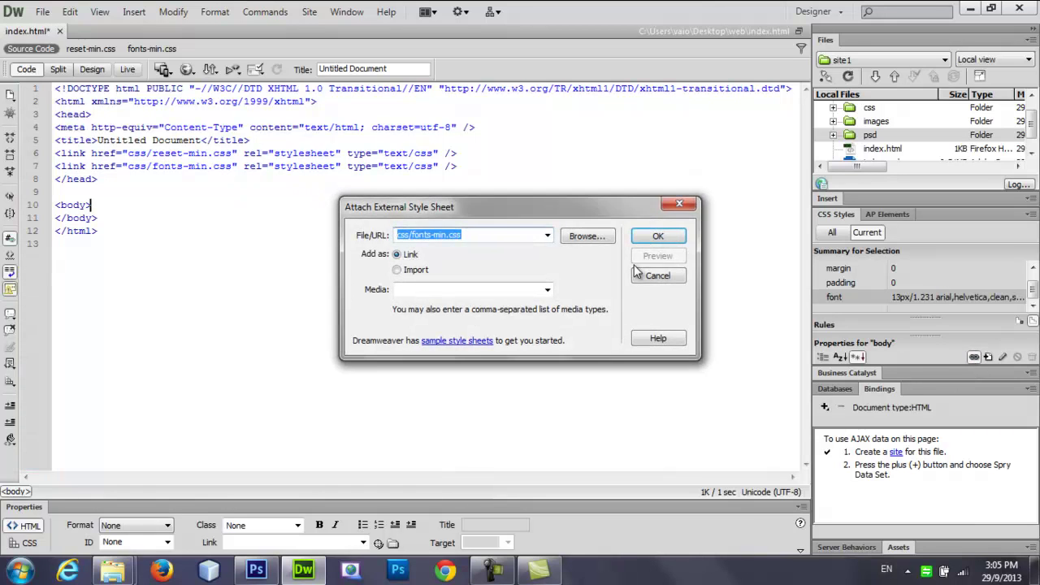
{"action": "left_click", "coordinate": [580, 238]}
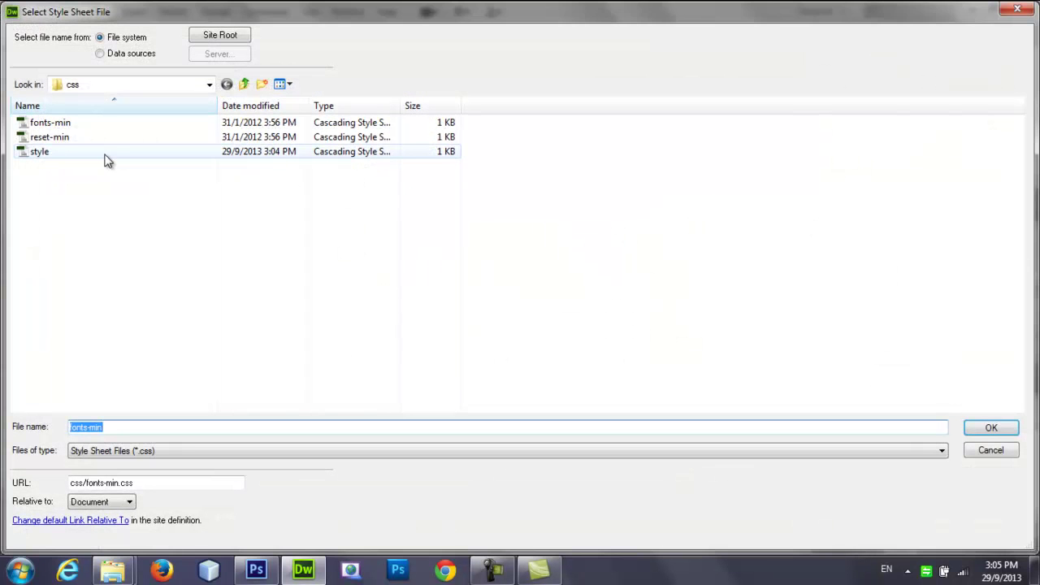
{"action": "left_click", "coordinate": [44, 153]}
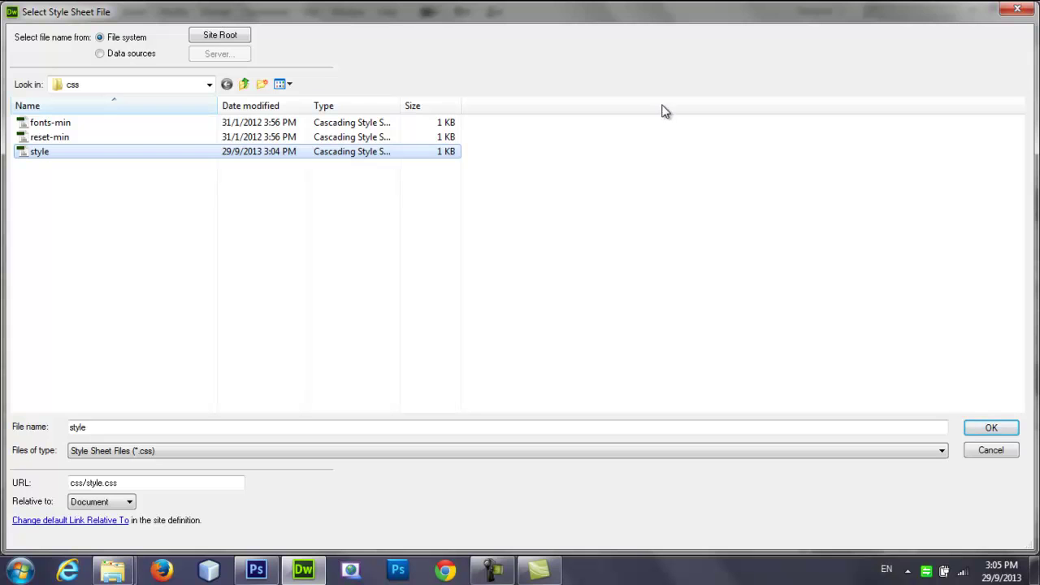
{"action": "left_click", "coordinate": [971, 431]}
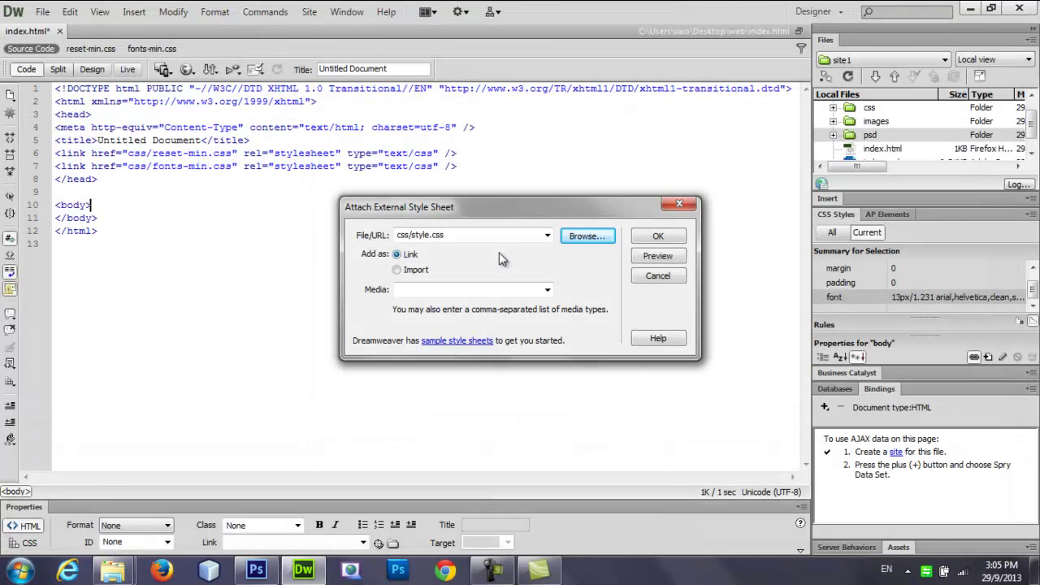
{"action": "left_click", "coordinate": [663, 236]}
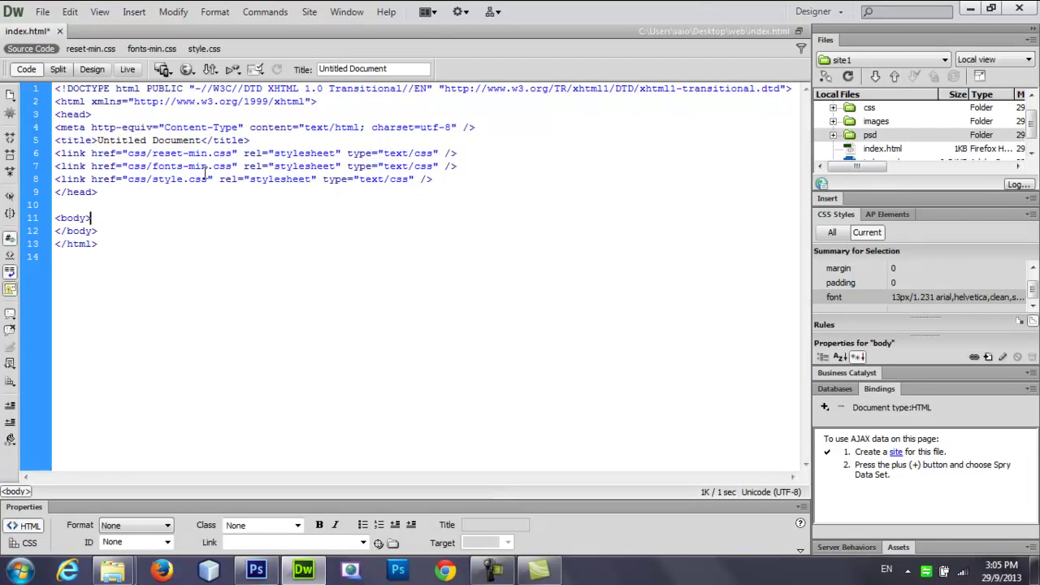
{"action": "left_click", "coordinate": [169, 166]}
{"action": "left_click", "coordinate": [169, 180]}
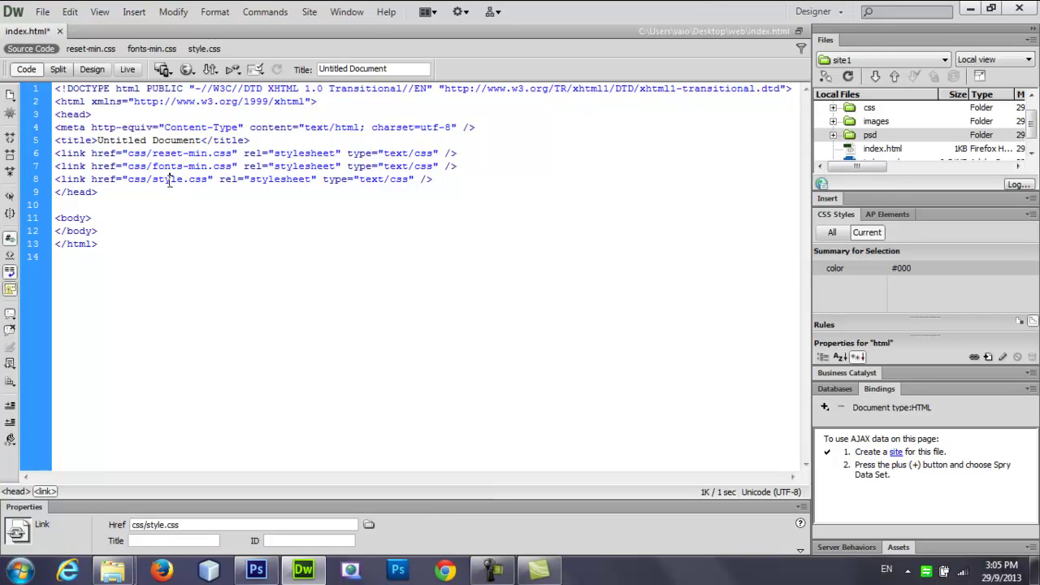
{"action": "left_click", "coordinate": [448, 186]}
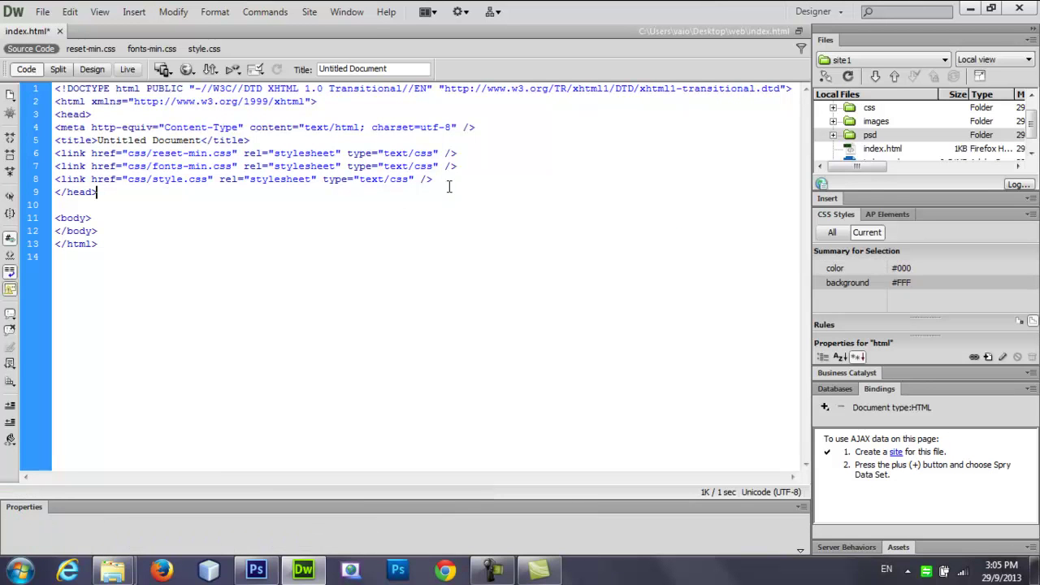
{"action": "key", "text": "ctrl+s"}
Add an empty line after the opening body tag in index.html and save the page.
{"action": "left_click", "coordinate": [139, 218]}
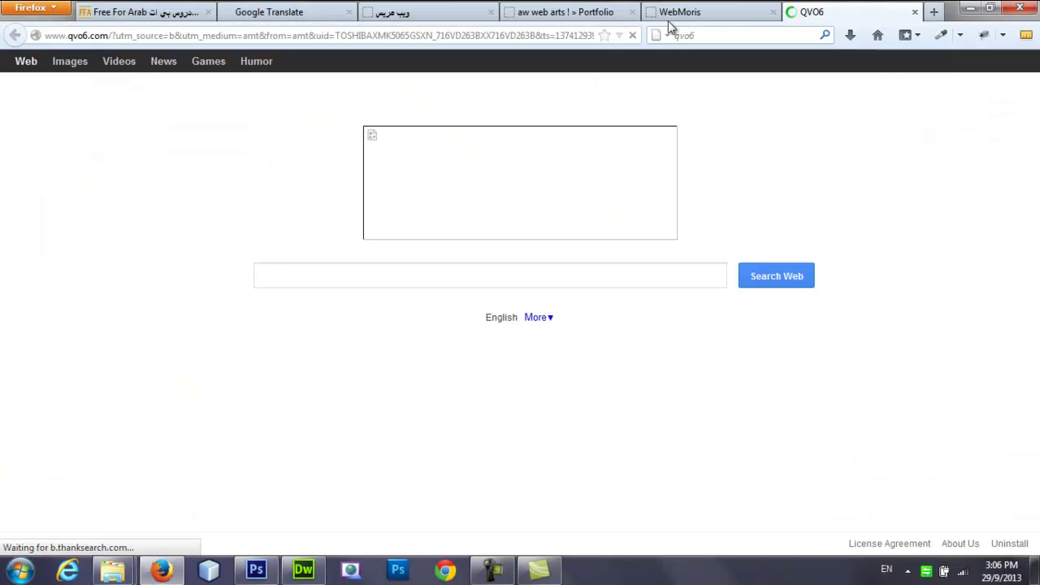
{"action": "left_click", "coordinate": [632, 11]}
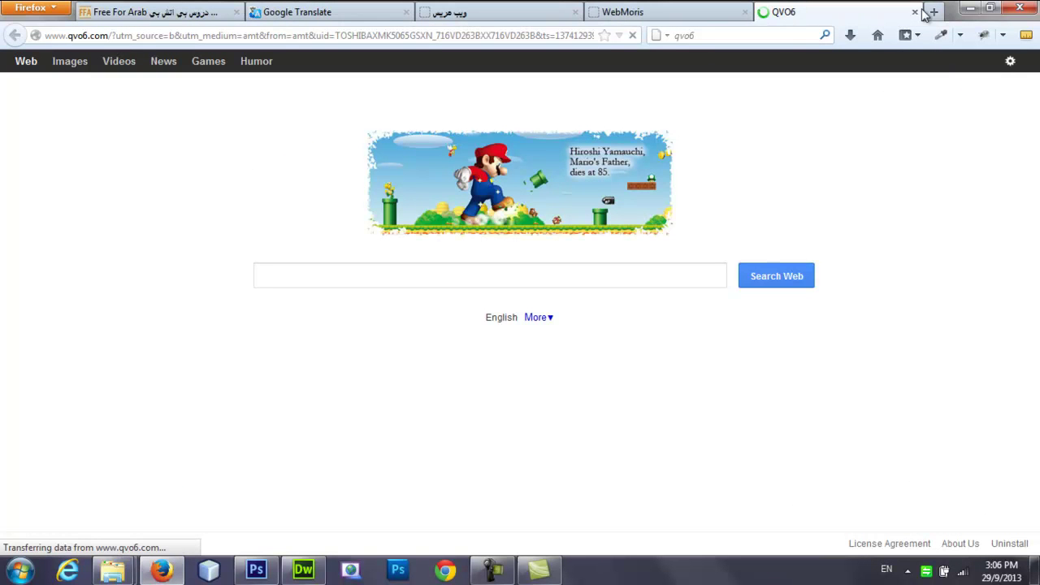
{"action": "left_click", "coordinate": [970, 8]}
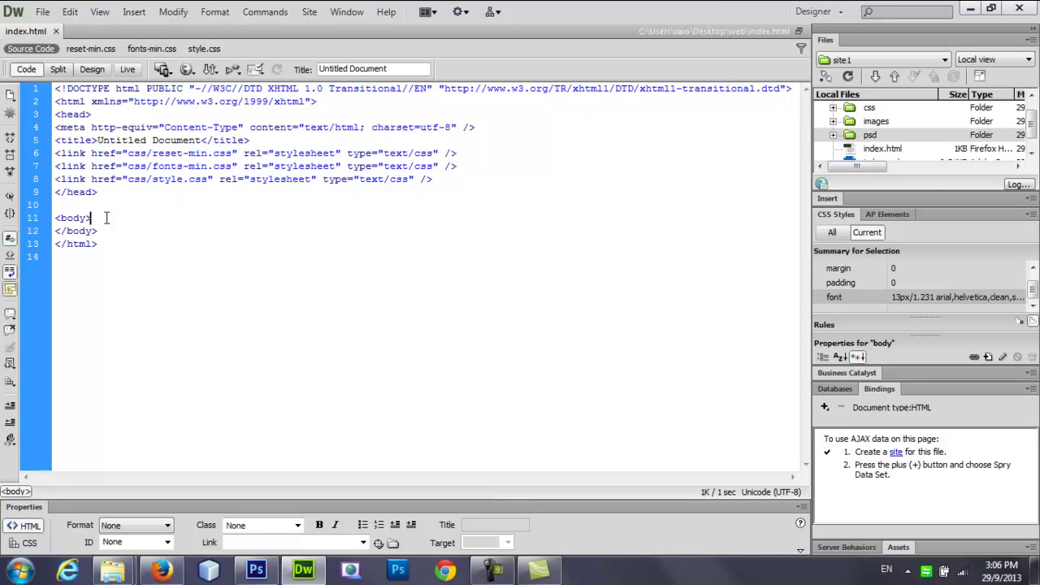
{"action": "key", "text": "Return"}
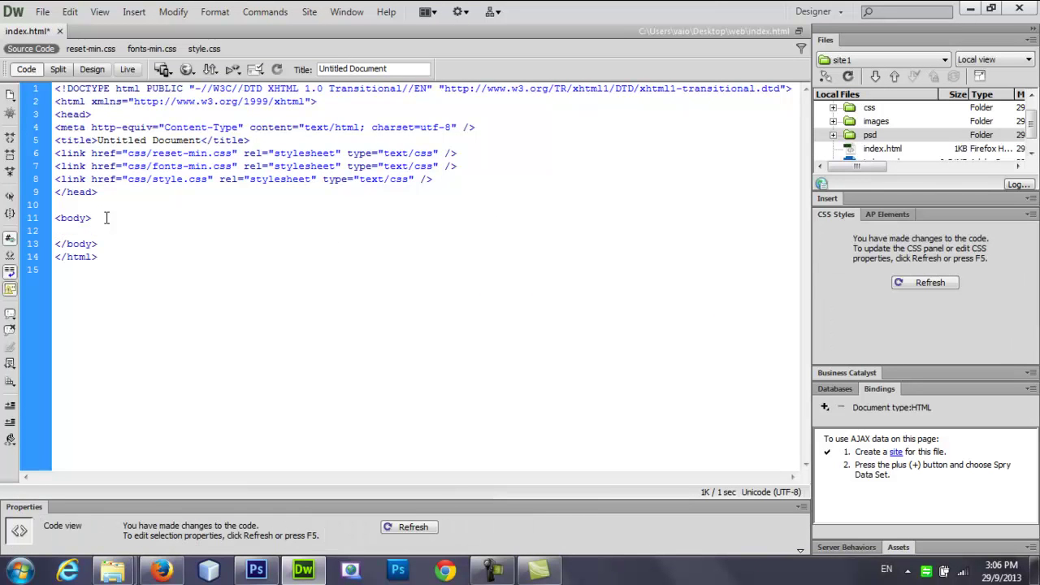
{"action": "key", "text": "ctrl+s"}
{"action": "left_click", "coordinate": [256, 569]}
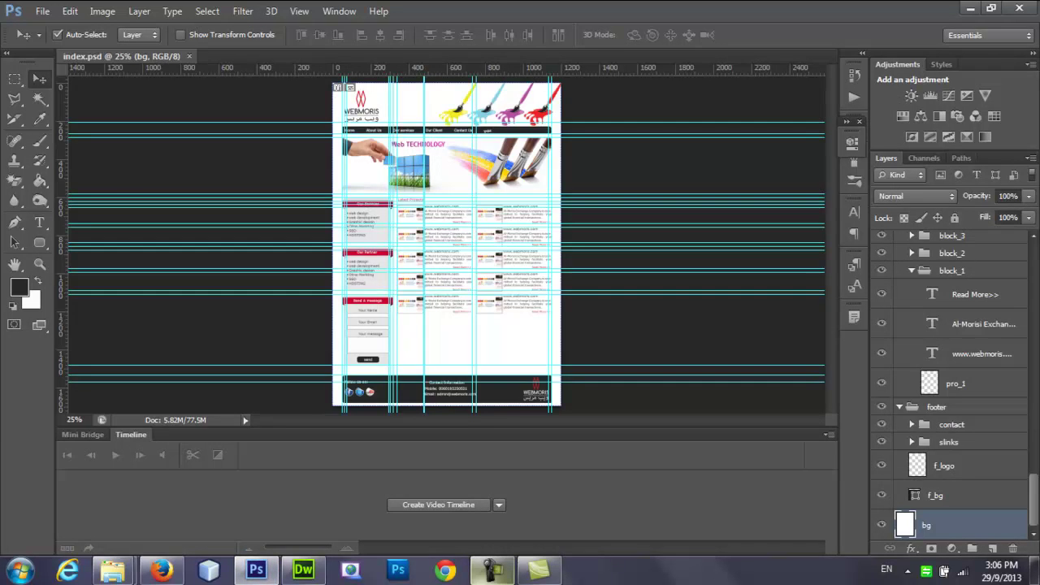
{"action": "left_click", "coordinate": [303, 571]}
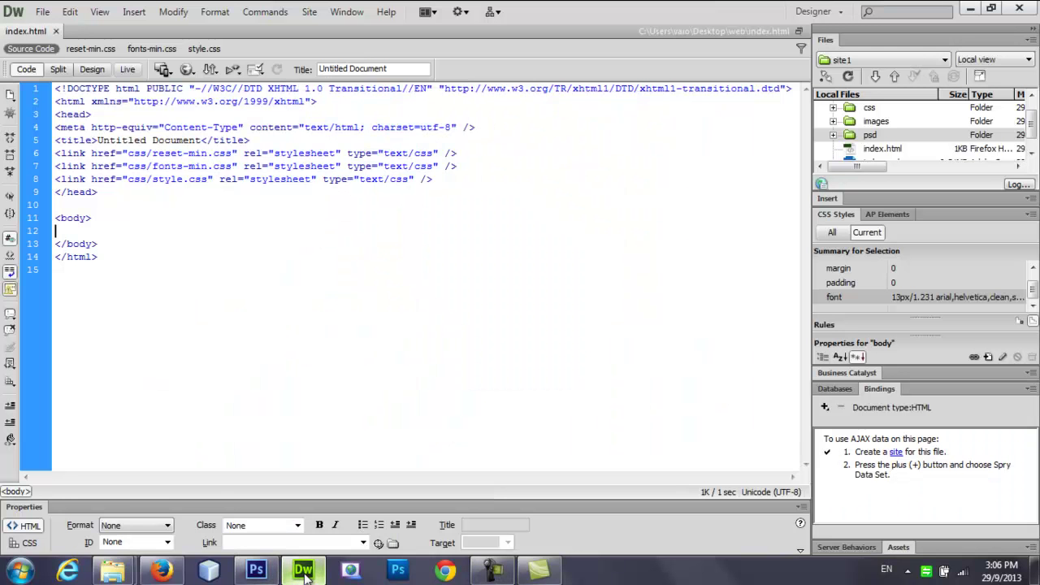
{"action": "left_click", "coordinate": [256, 569]}
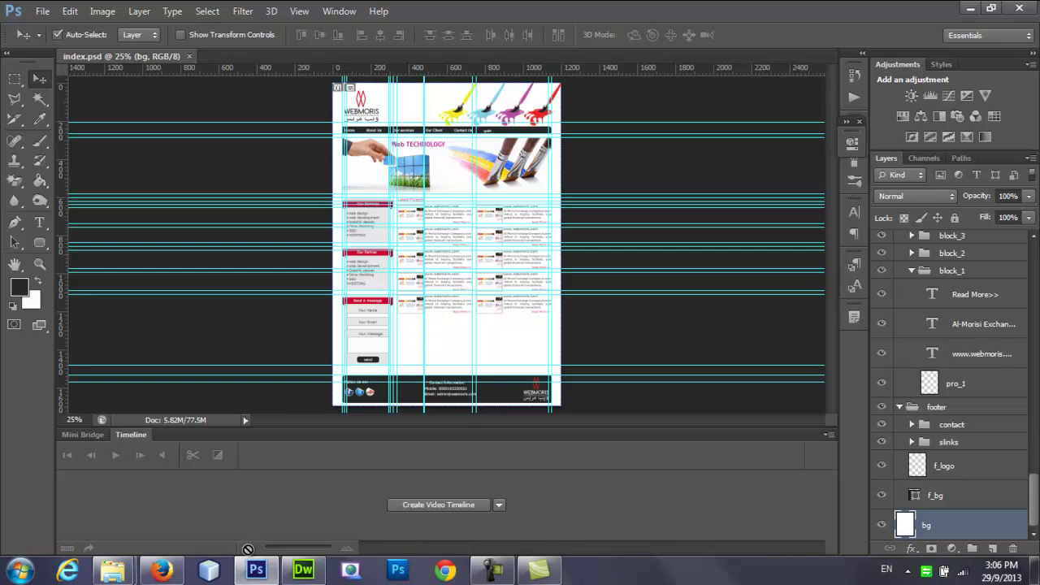
{"action": "left_click", "coordinate": [303, 570]}
{"action": "left_click", "coordinate": [303, 571]}
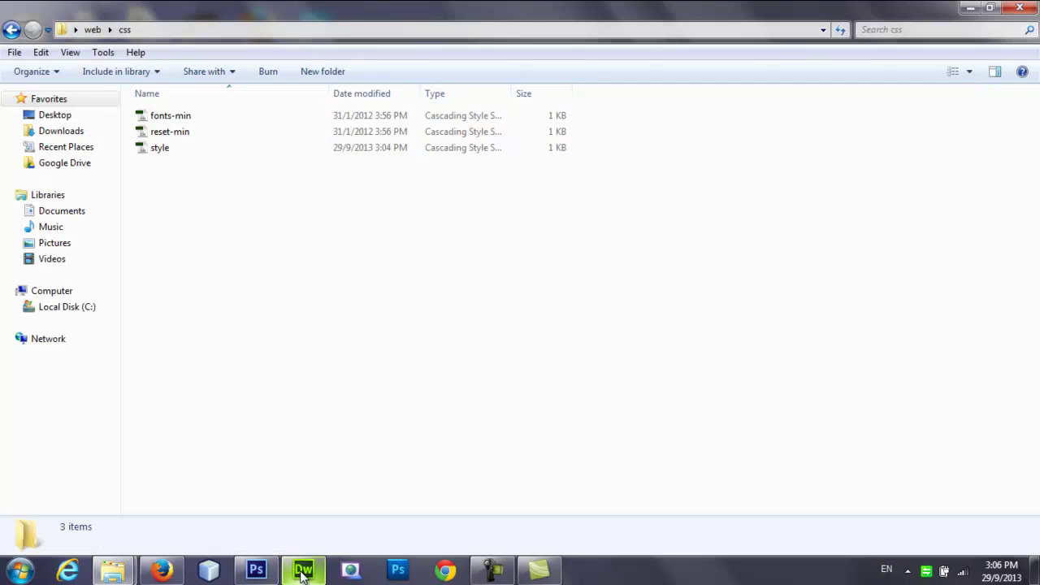
{"action": "left_click", "coordinate": [303, 570]}
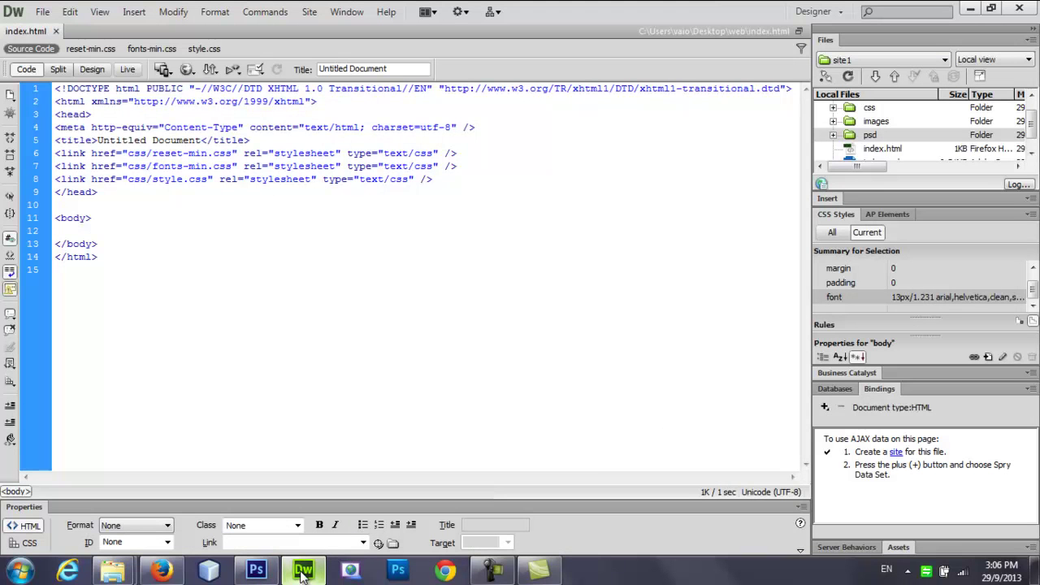
Switch to Photoshop, hide the guides in index.psd and examine the page layout down to the footer.
{"action": "left_click", "coordinate": [266, 573]}
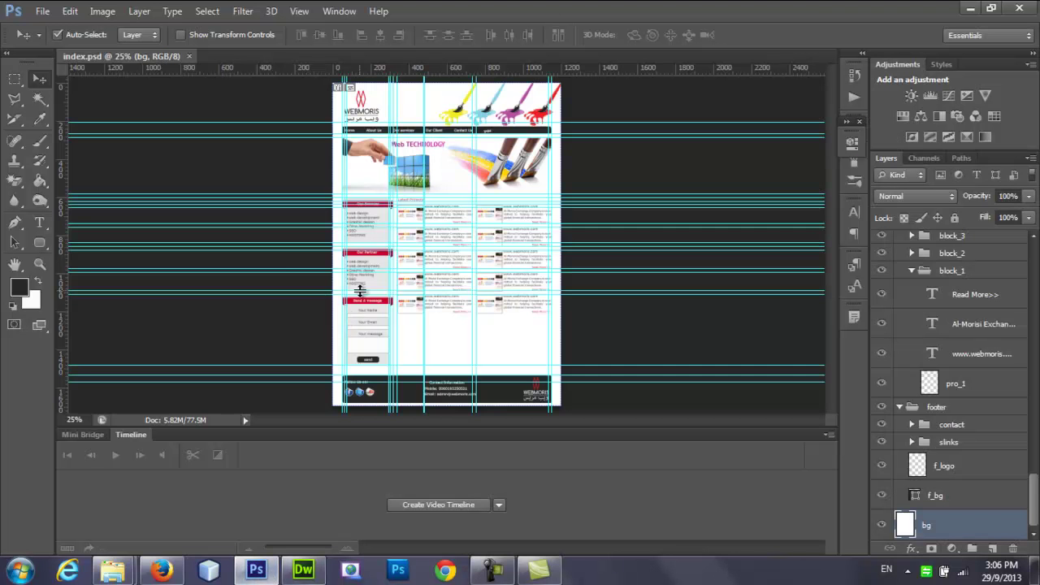
{"action": "key", "text": "ctrl+plus"}
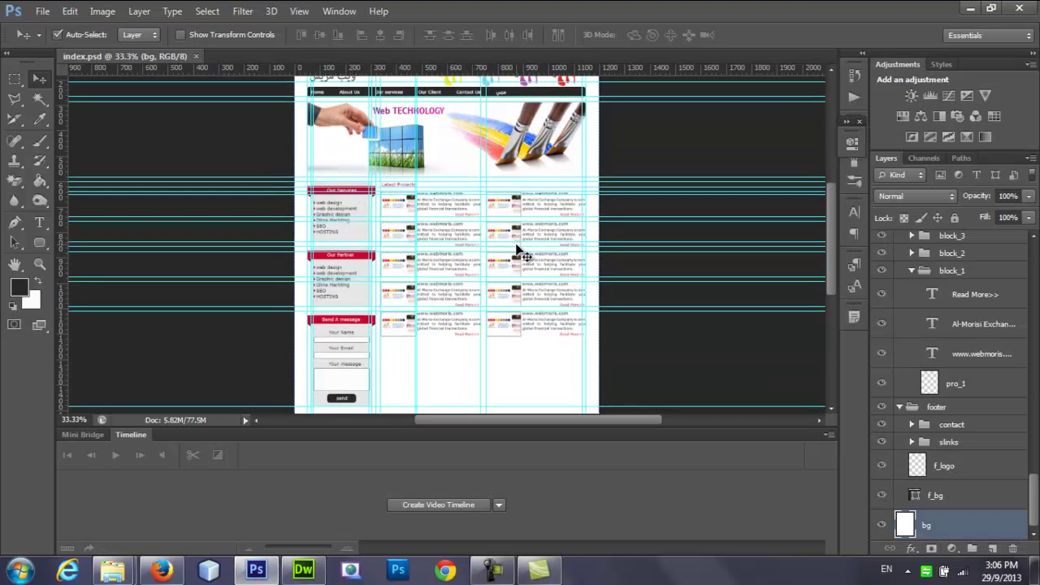
{"action": "key", "text": "ctrl+minus"}
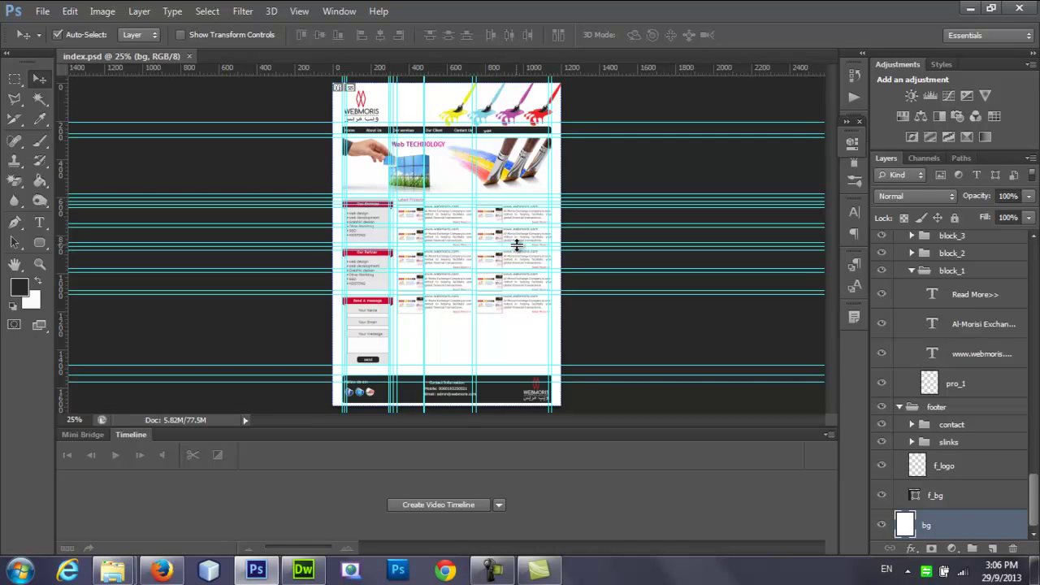
{"action": "key", "text": "ctrl+semicolon"}
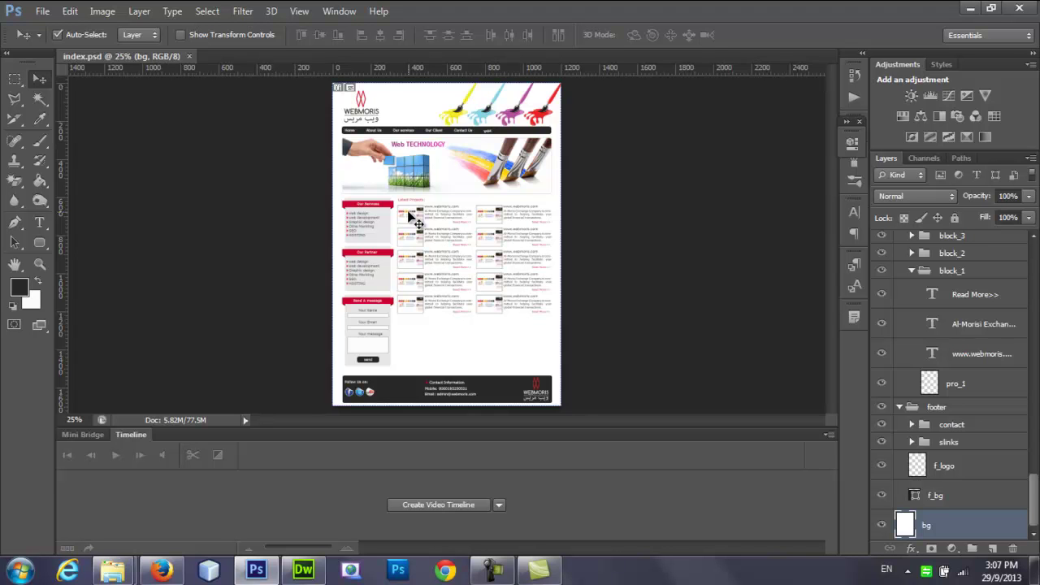
{"action": "scroll", "coordinate": [410, 216], "scroll_direction": "up", "scroll_amount": 2}
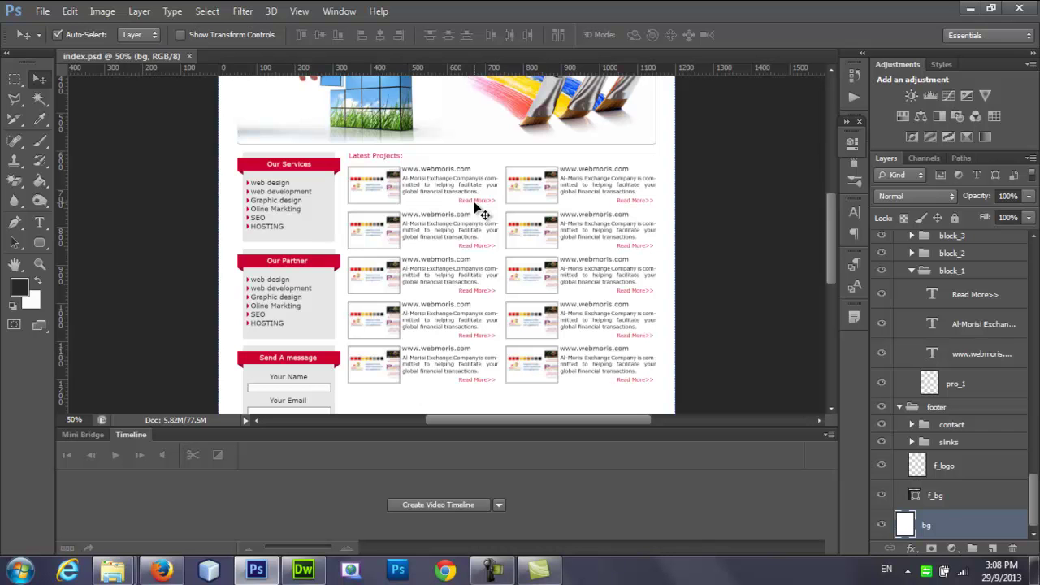
{"action": "scroll", "coordinate": [416, 323], "scroll_direction": "down", "scroll_amount": 5}
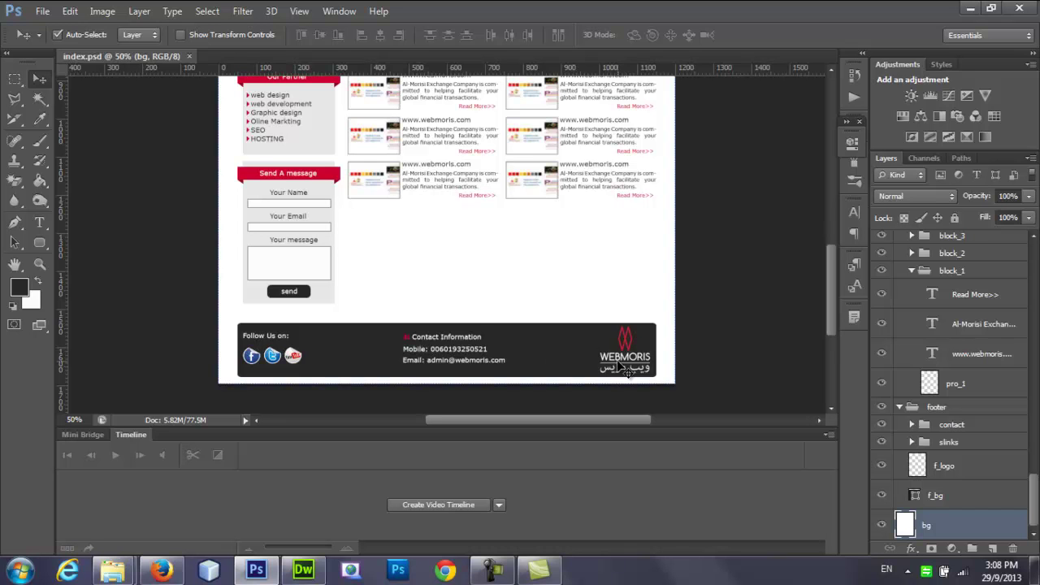
{"action": "left_click", "coordinate": [162, 570]}
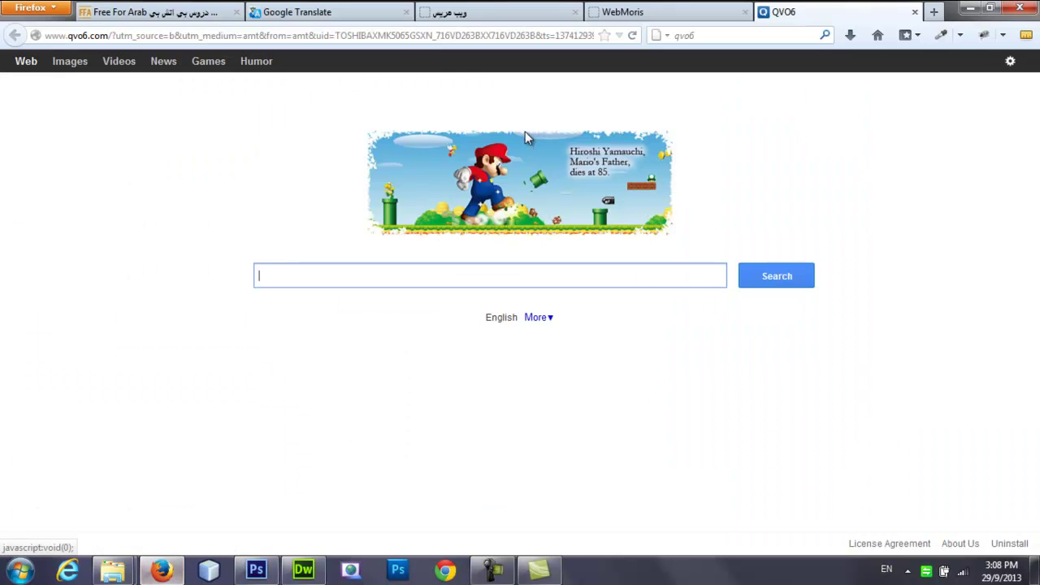
{"action": "left_click", "coordinate": [395, 41]}
{"action": "type", "text": "www.google.com"}
{"action": "key", "text": "Return"}
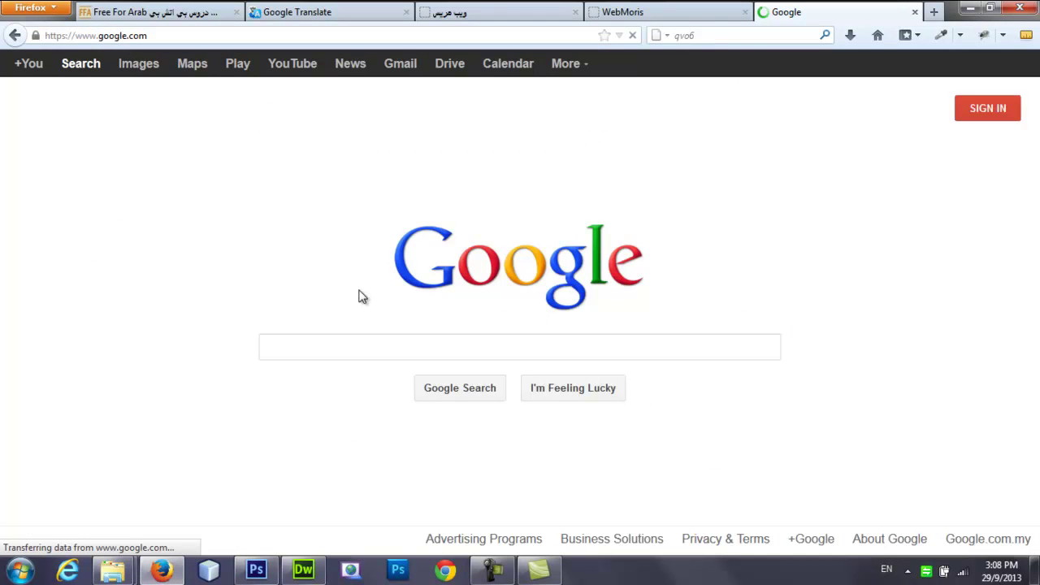
{"action": "type", "text": "w3sho"}
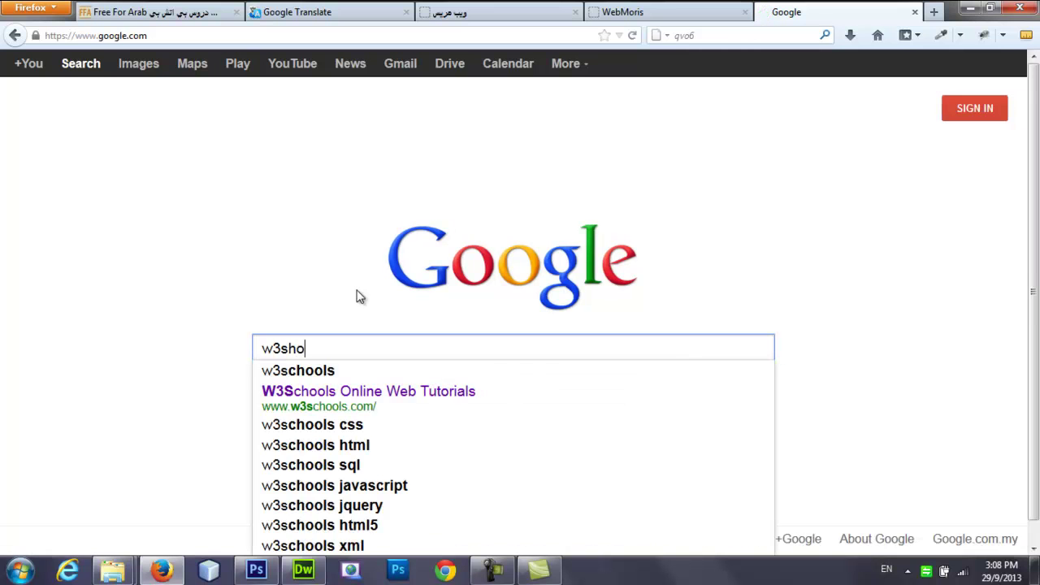
{"action": "left_click", "coordinate": [310, 375]}
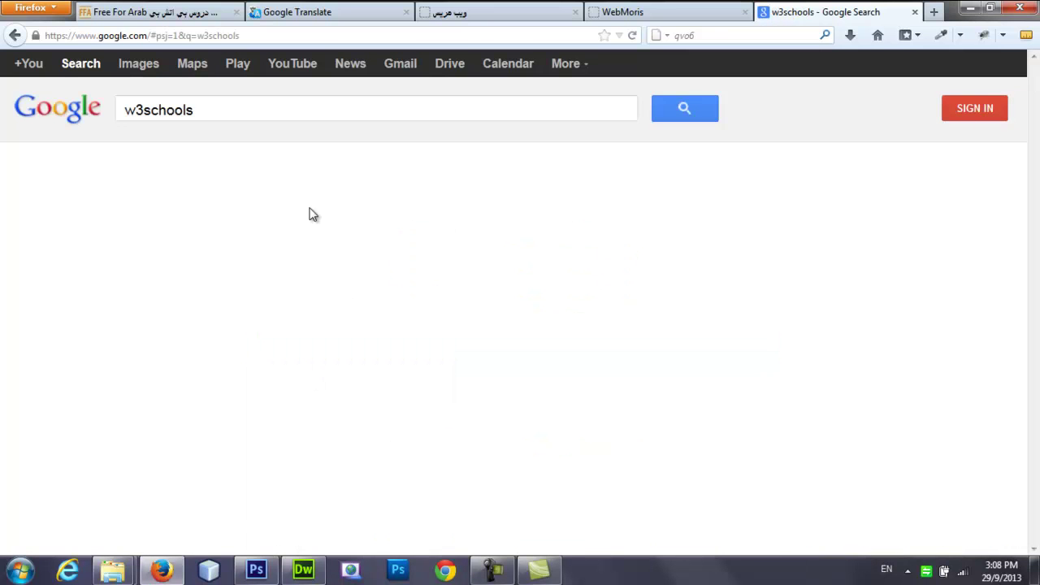
{"action": "left_click", "coordinate": [222, 323]}
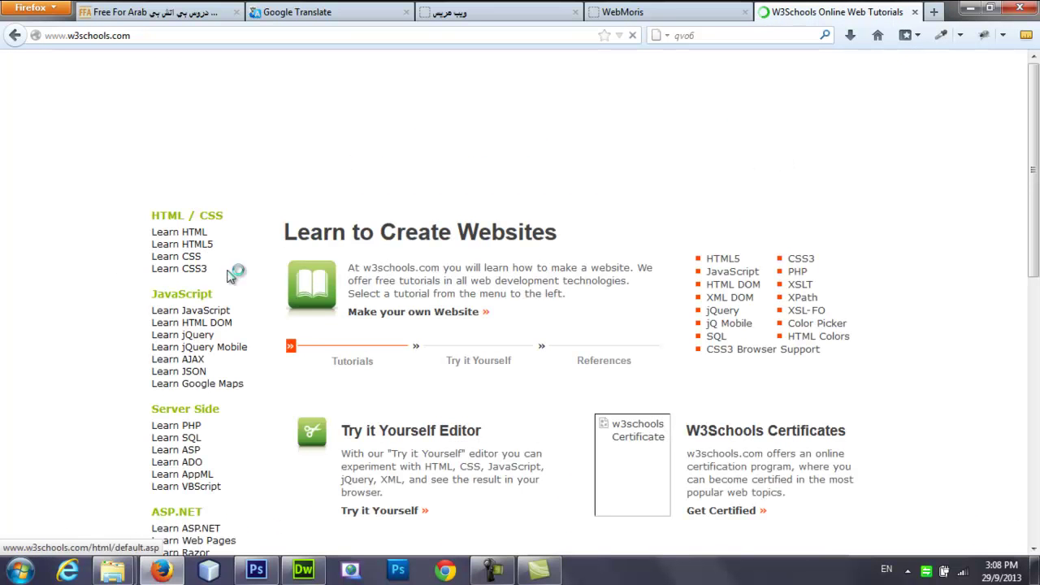
Open the HTML Basic chapter of the Learn HTML tutorial and examine its sections on headings and paragraphs.
{"action": "left_click", "coordinate": [186, 237]}
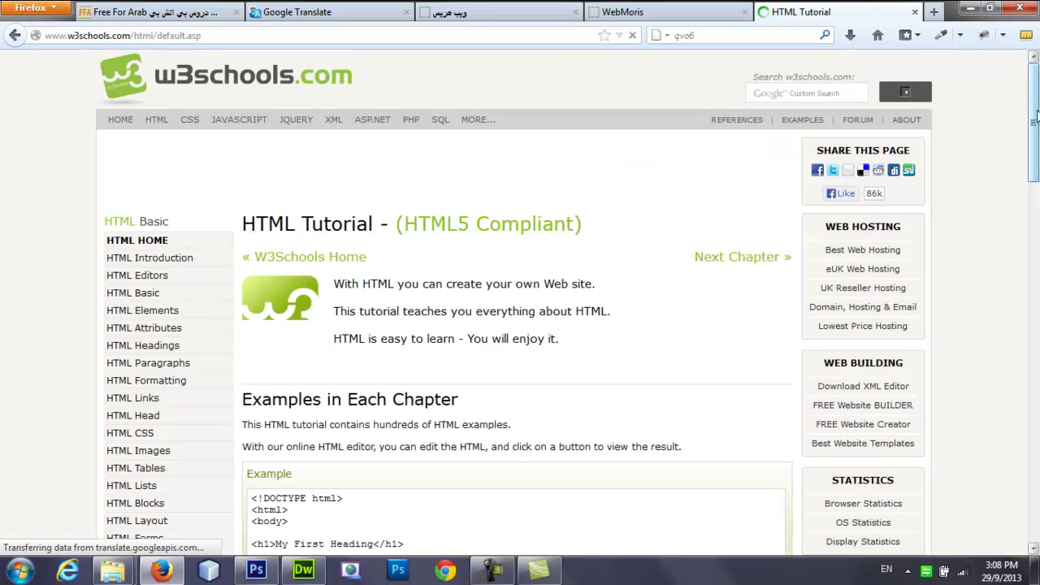
{"action": "scroll", "coordinate": [520, 268], "scroll_direction": "down", "scroll_amount": 1}
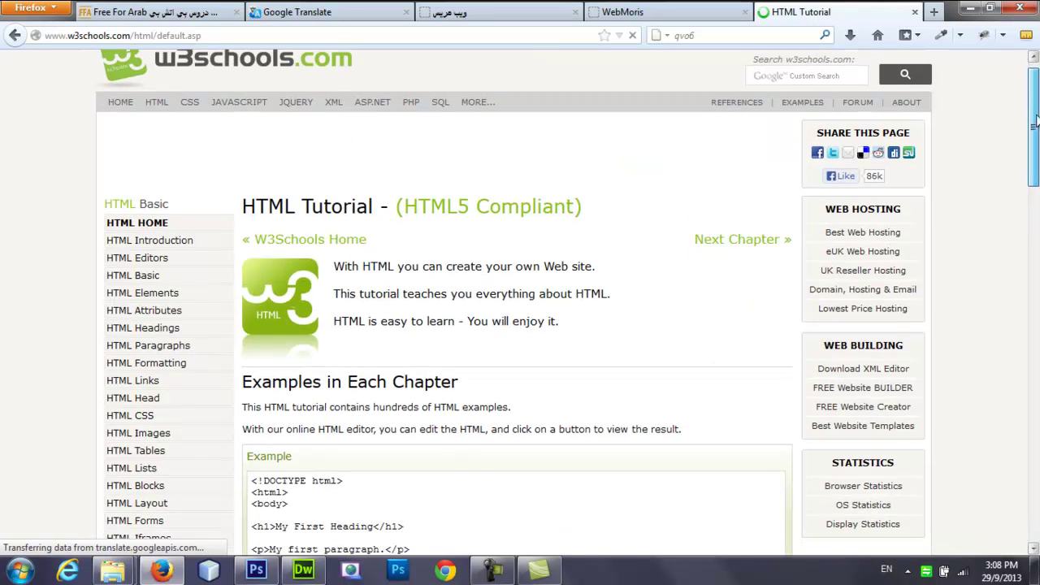
{"action": "left_click", "coordinate": [153, 278]}
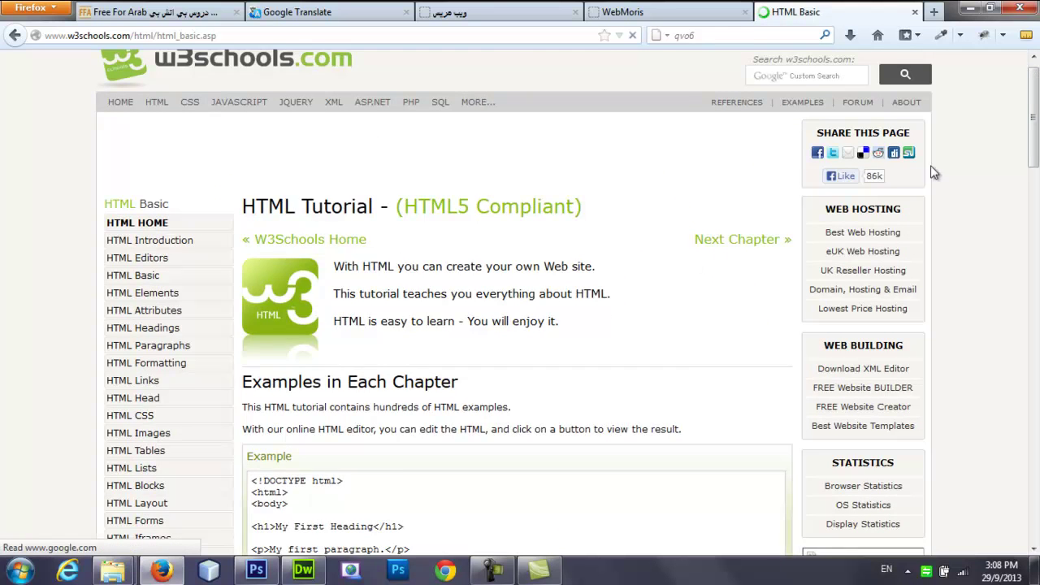
{"action": "left_click_drag", "start_coordinate": [1032, 154], "coordinate": [1036, 192]}
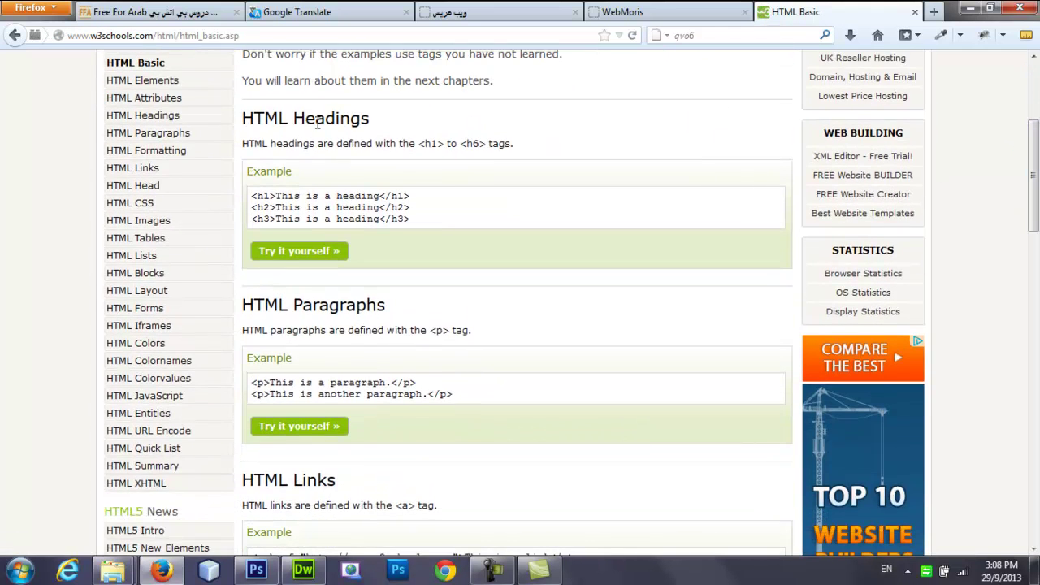
Compare the HTML Headings and HTML Paragraphs sections on W3Schools with the index.psd layout in Photoshop.
{"action": "triple_click", "coordinate": [317, 122]}
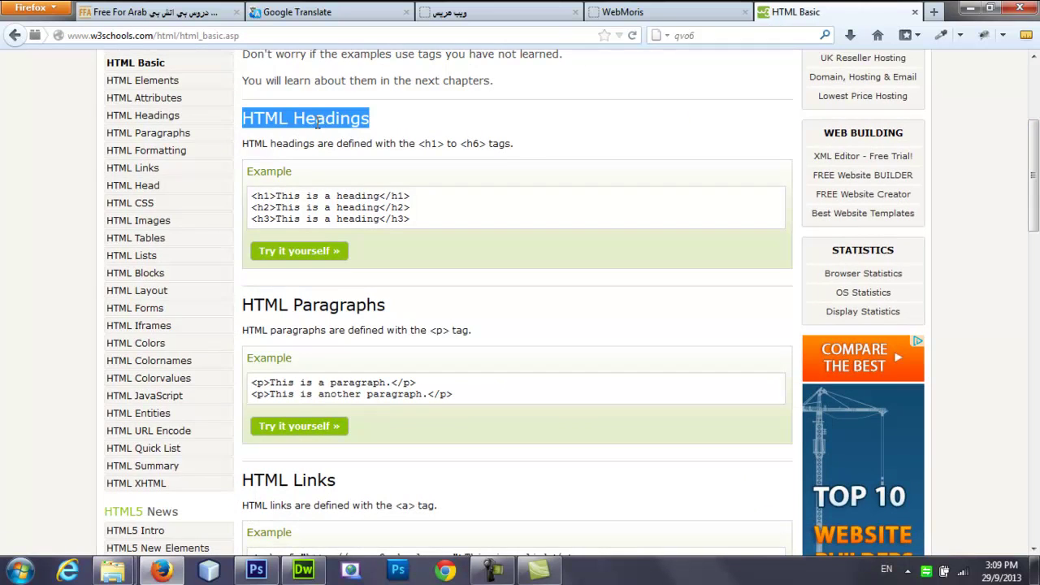
{"action": "left_click", "coordinate": [256, 571]}
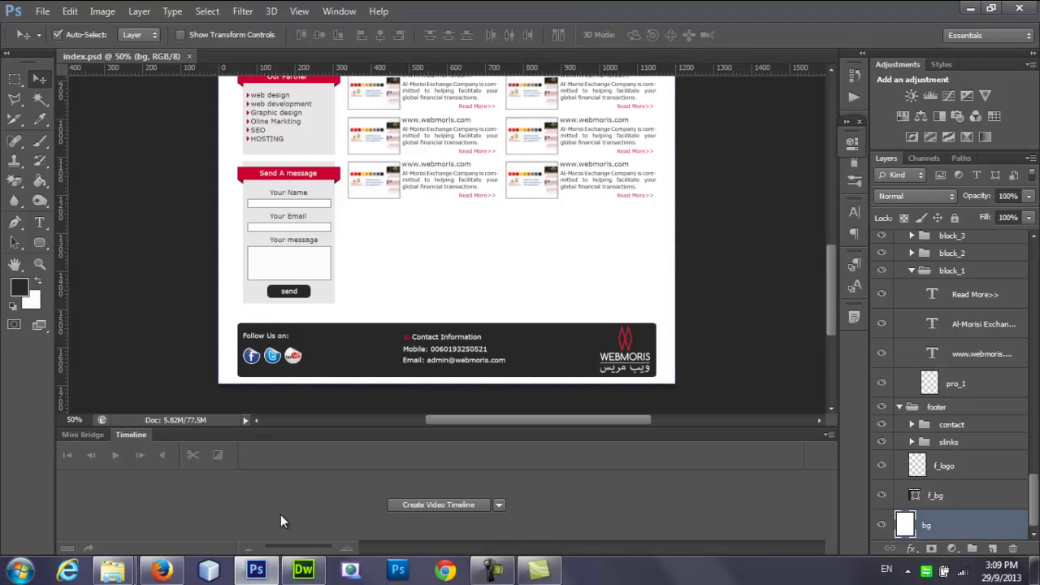
{"action": "left_click", "coordinate": [162, 570]}
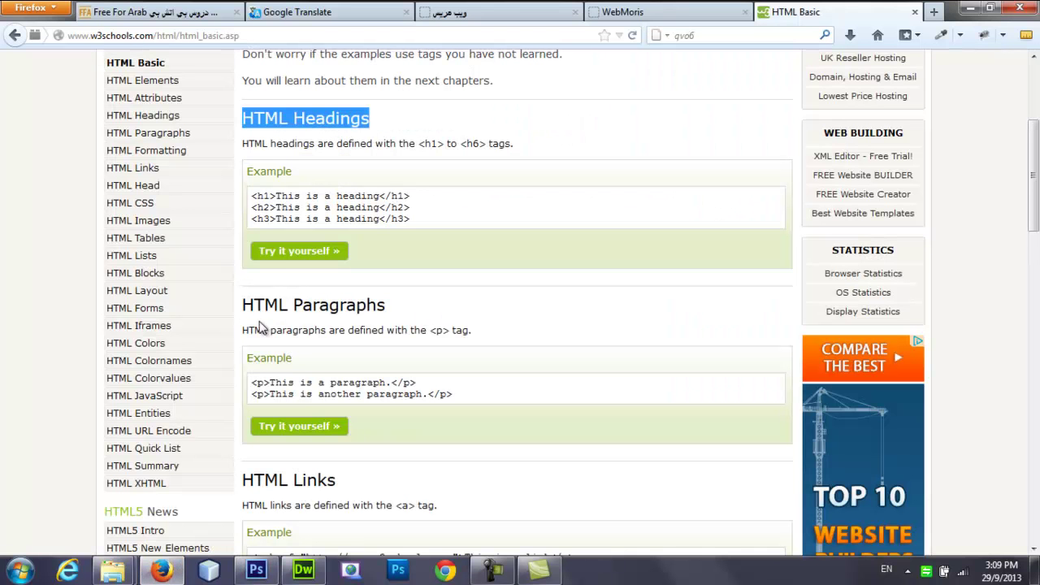
{"action": "left_click", "coordinate": [298, 308]}
{"action": "double_click", "coordinate": [298, 309]}
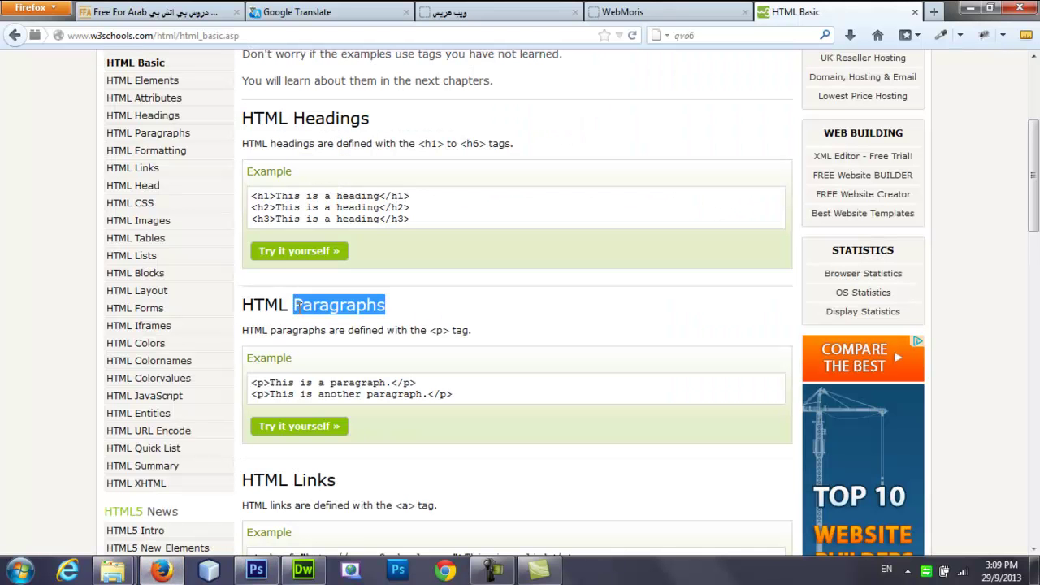
{"action": "left_click", "coordinate": [256, 571]}
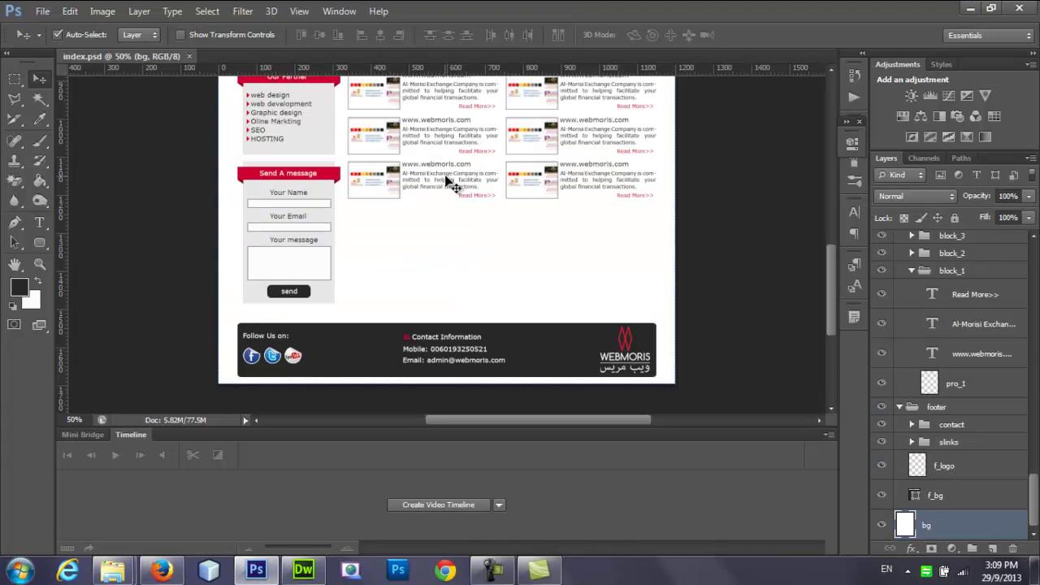
{"action": "left_click", "coordinate": [259, 571]}
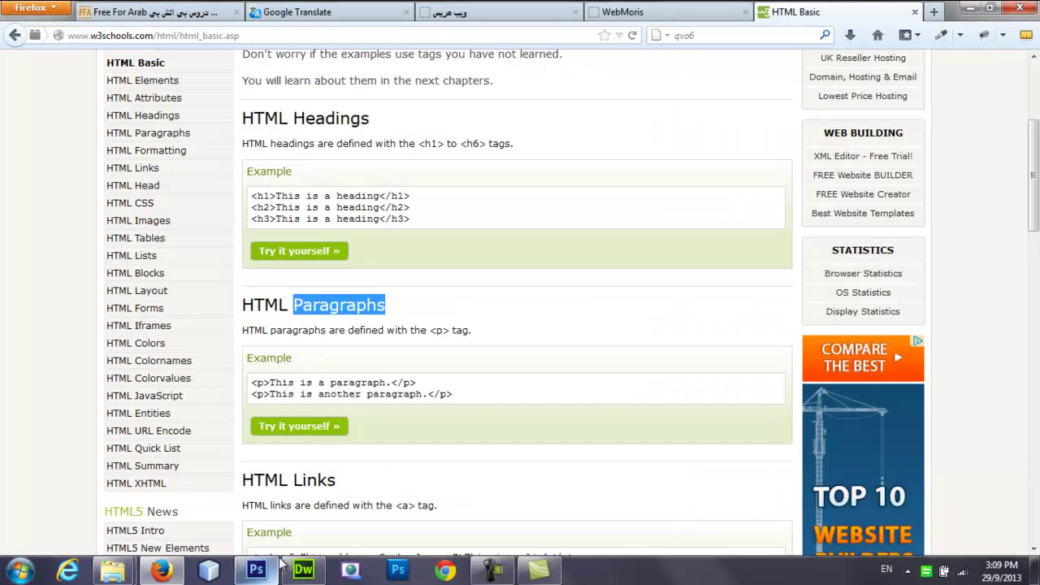
Examine the HTML Links and HTML Images sections and compare them with the links and images in index.psd up to its header.
{"action": "scroll", "coordinate": [335, 290], "scroll_direction": "down", "scroll_amount": 3}
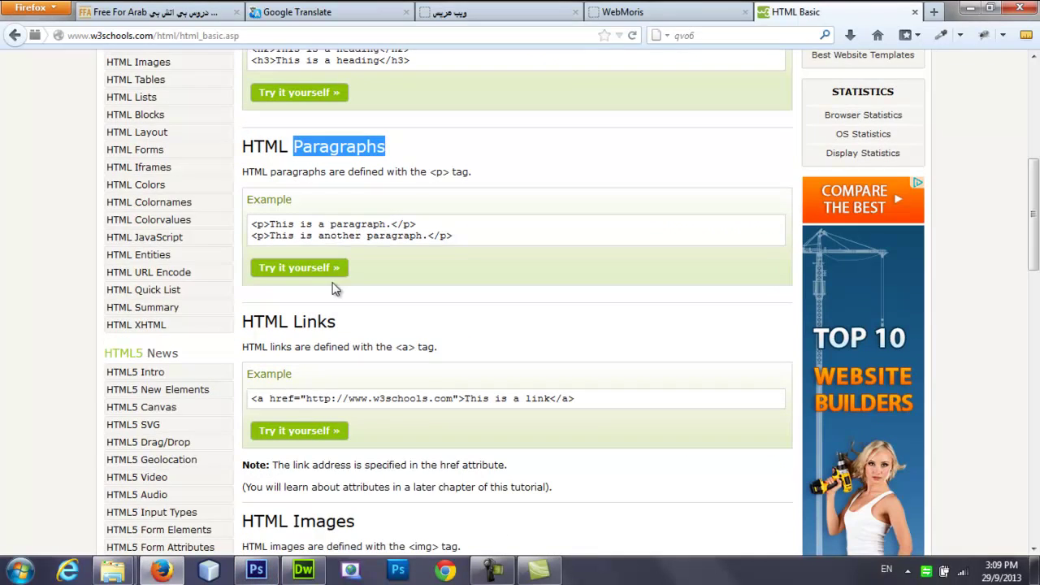
{"action": "double_click", "coordinate": [313, 321]}
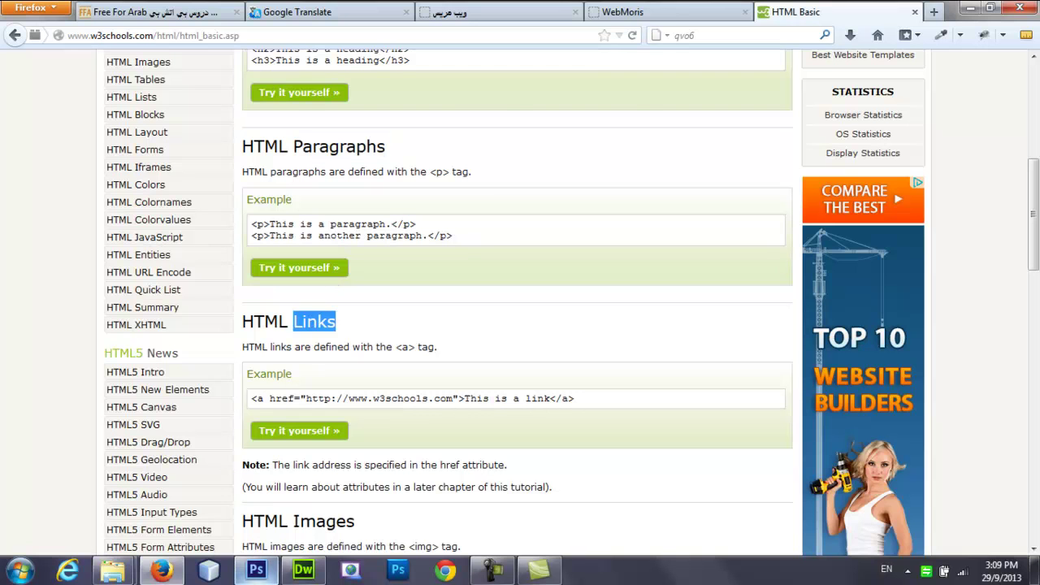
{"action": "left_click", "coordinate": [257, 570]}
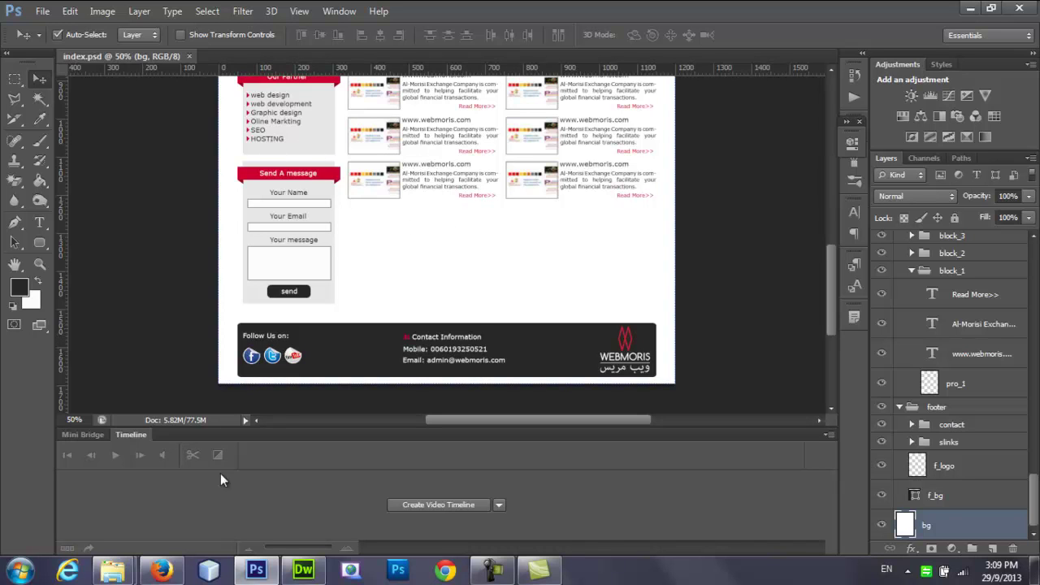
{"action": "left_click", "coordinate": [162, 569]}
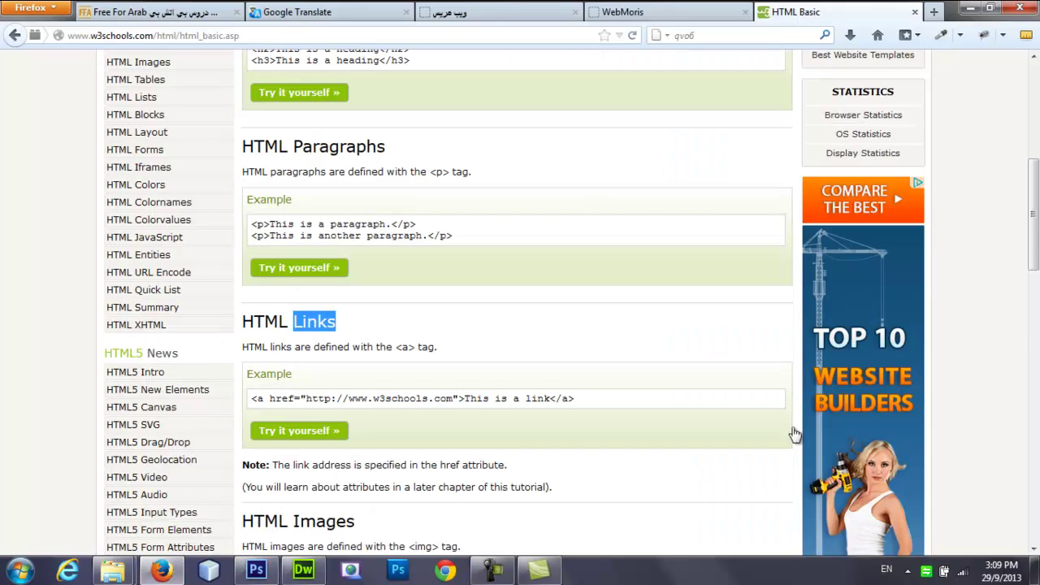
{"action": "left_click_drag", "start_coordinate": [1026, 225], "coordinate": [1025, 297]}
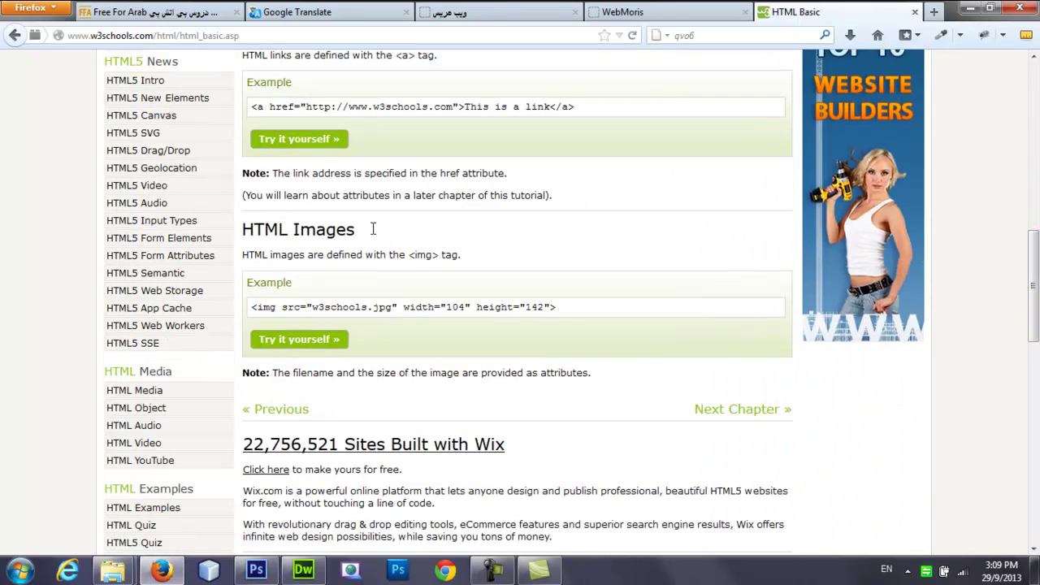
{"action": "triple_click", "coordinate": [337, 234]}
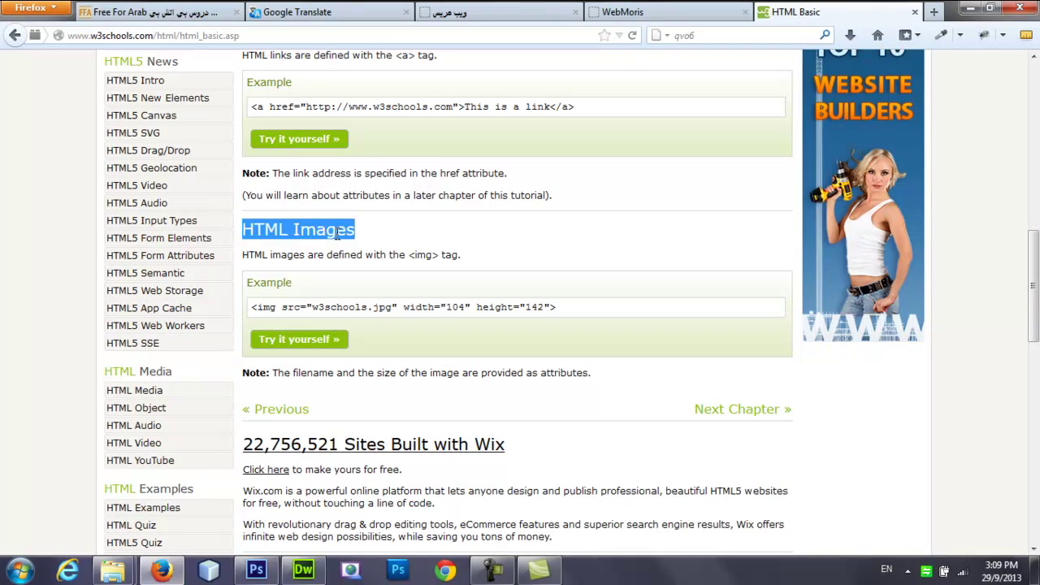
{"action": "left_click", "coordinate": [256, 569]}
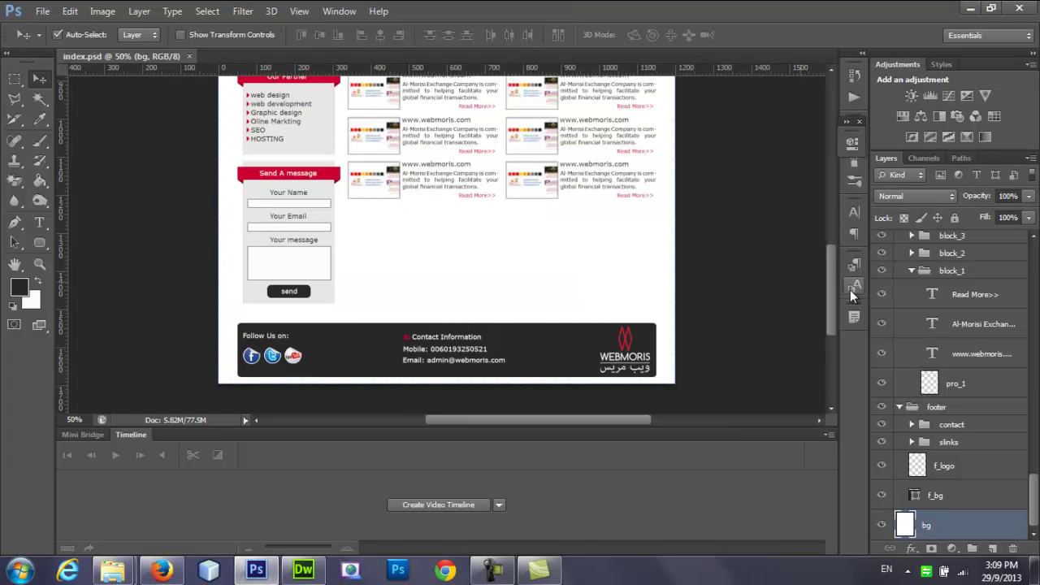
{"action": "left_click_drag", "start_coordinate": [827, 308], "coordinate": [822, 182]}
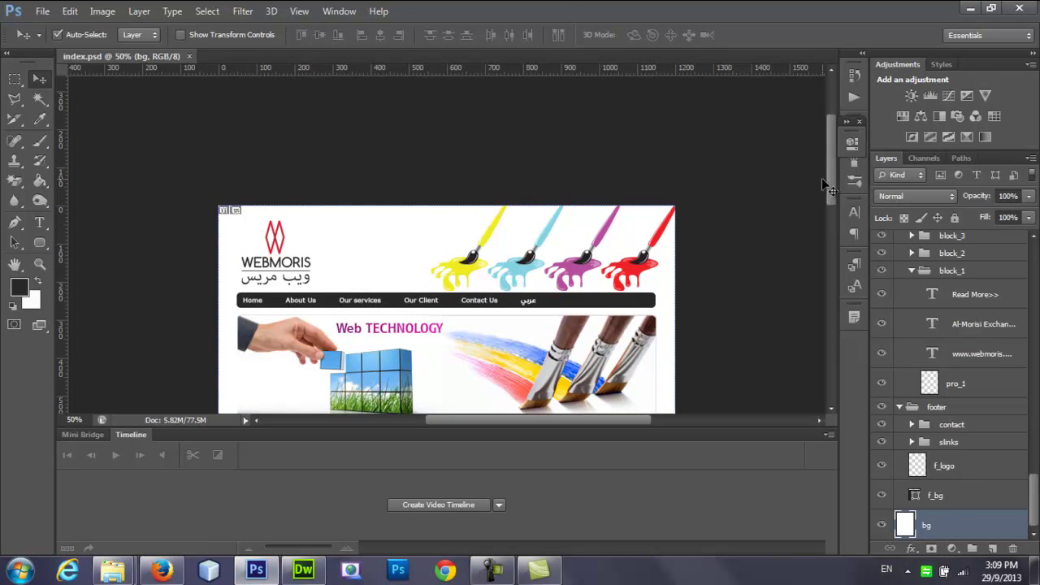
Open the CSS Tutorial on W3Schools in Firefox, and compare it with the index.psd layout in Photoshop.
{"action": "left_click", "coordinate": [161, 569]}
{"action": "left_click_drag", "start_coordinate": [1037, 284], "coordinate": [1036, 168]}
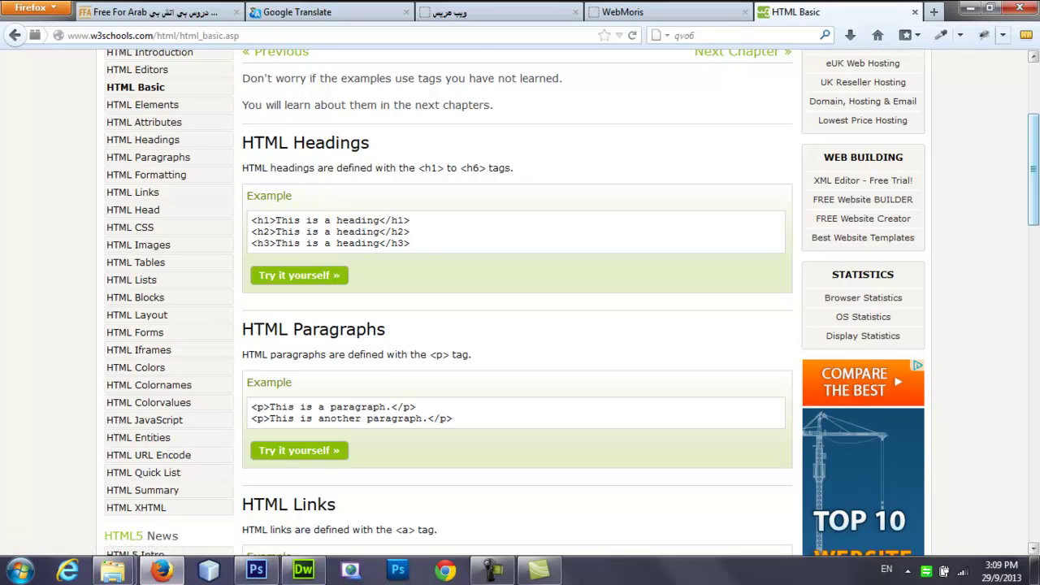
{"action": "left_click_drag", "start_coordinate": [1035, 142], "coordinate": [1036, 90]}
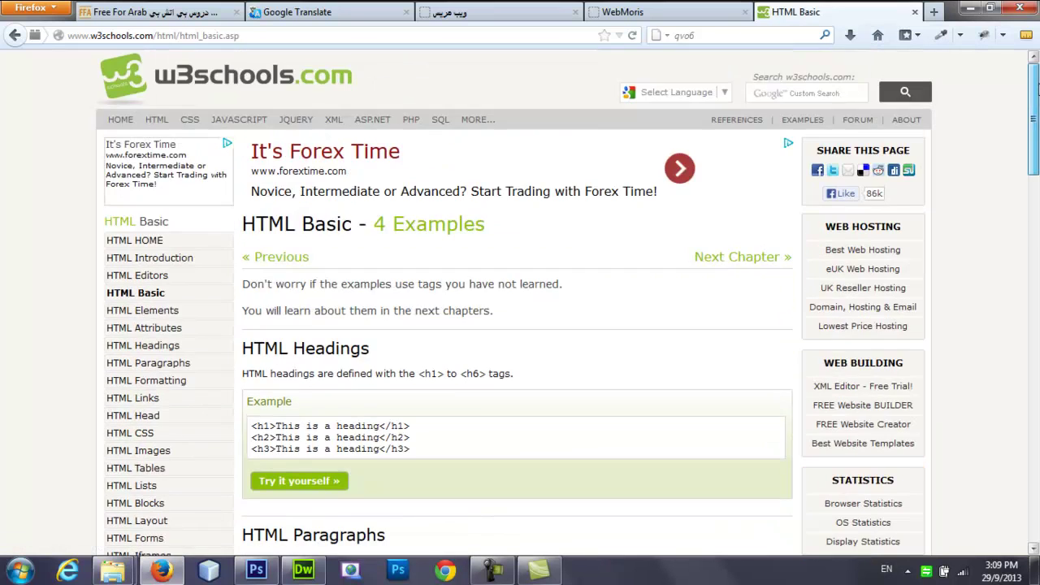
{"action": "left_click", "coordinate": [194, 122]}
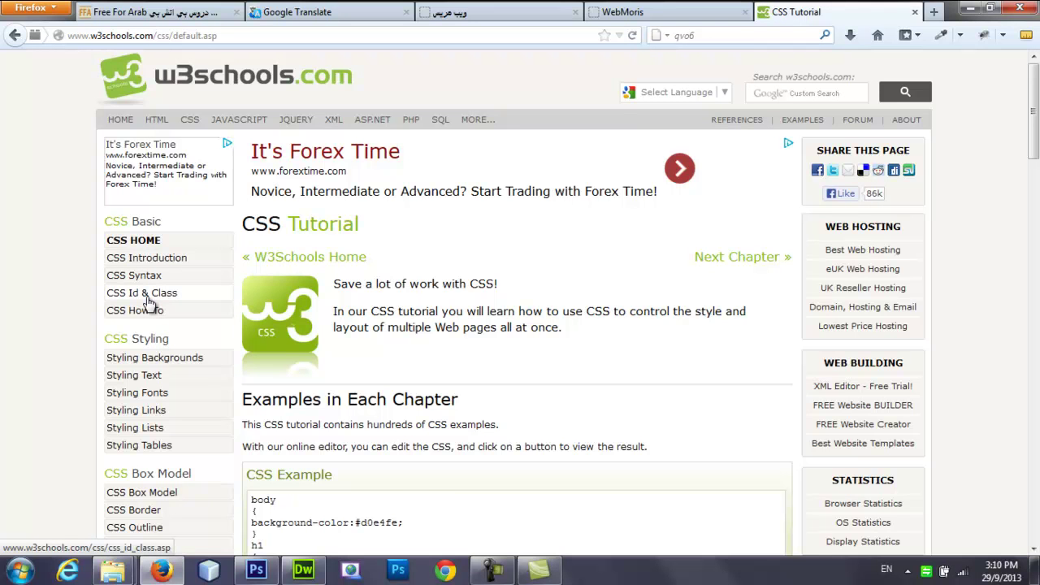
{"action": "left_click", "coordinate": [256, 570]}
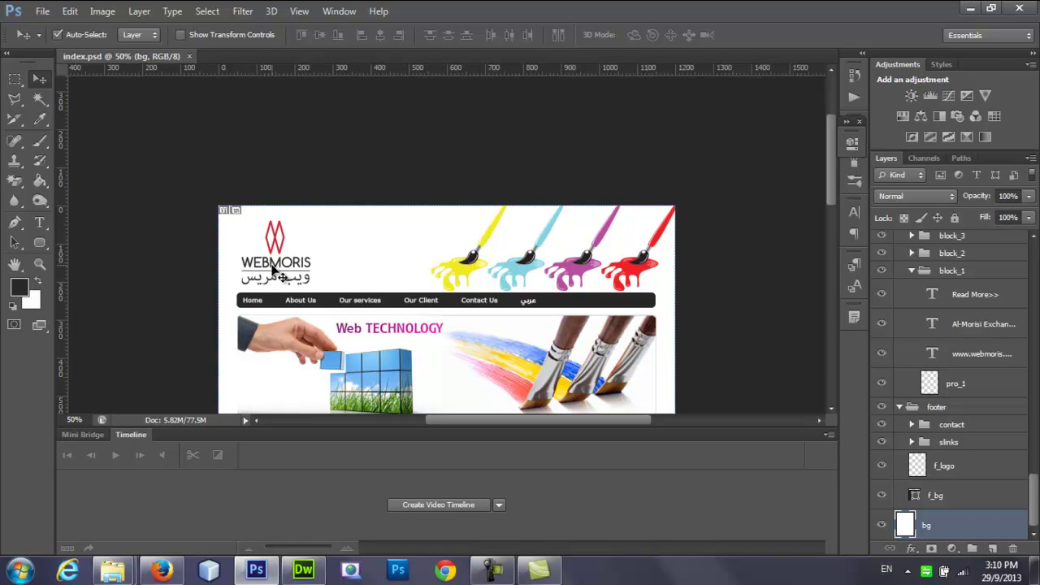
{"action": "left_click_drag", "start_coordinate": [830, 189], "coordinate": [826, 253]}
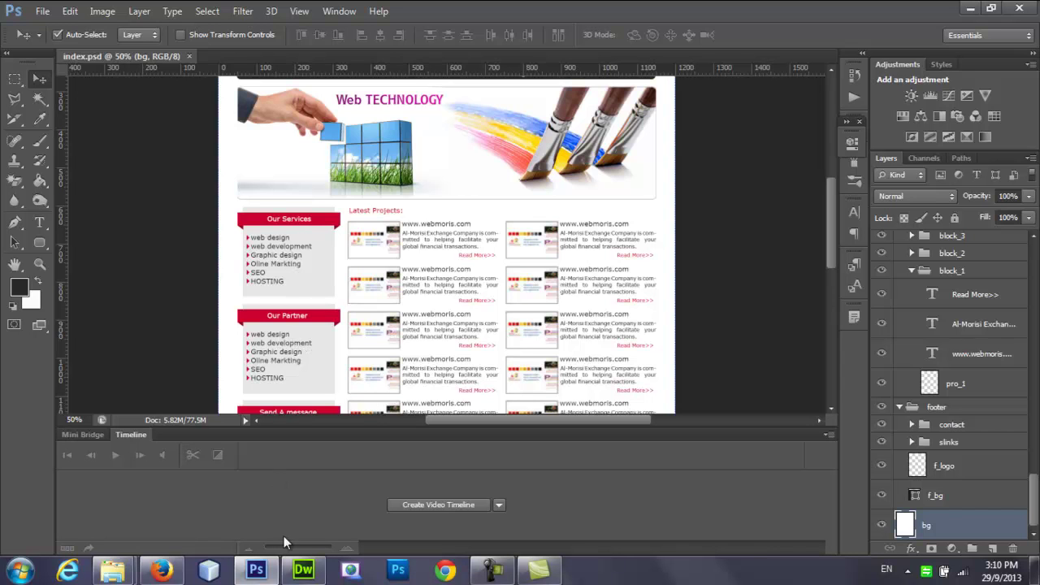
Switch to Dreamweaver, look at the style.css code and return to the source code of index.html.
{"action": "left_click", "coordinate": [303, 571]}
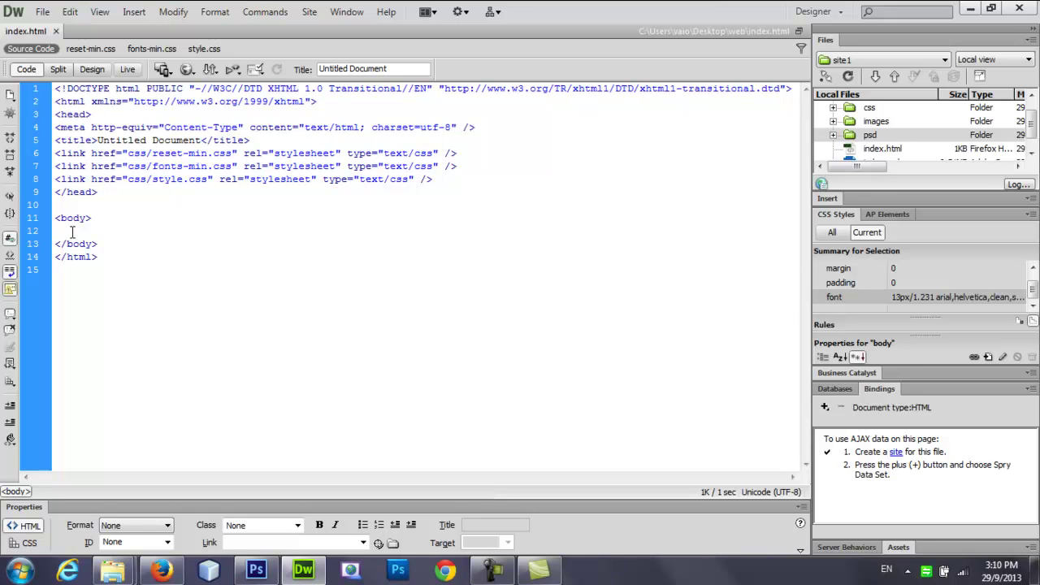
{"action": "left_click", "coordinate": [204, 49]}
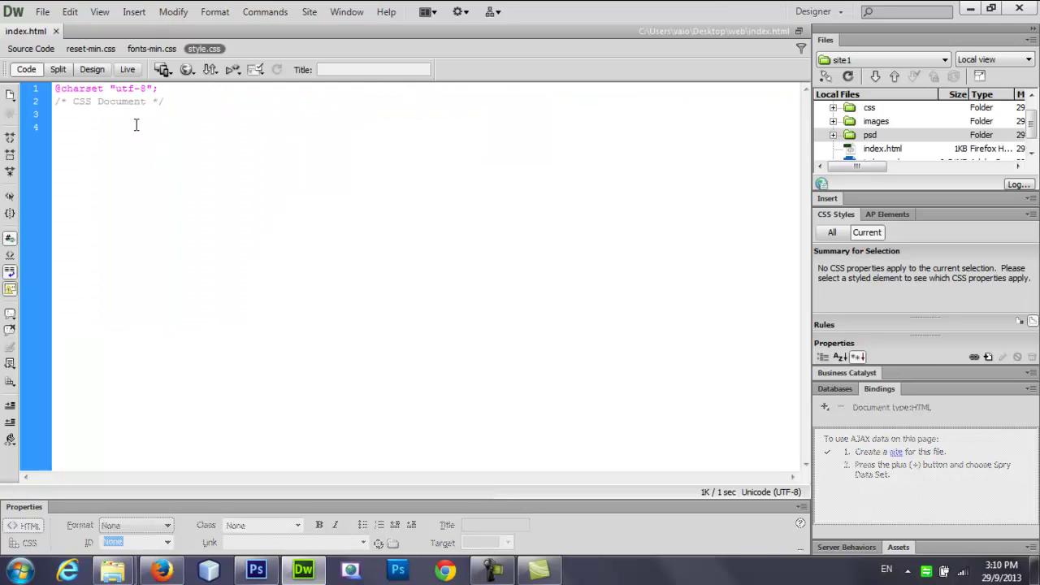
{"action": "left_click", "coordinate": [33, 49]}
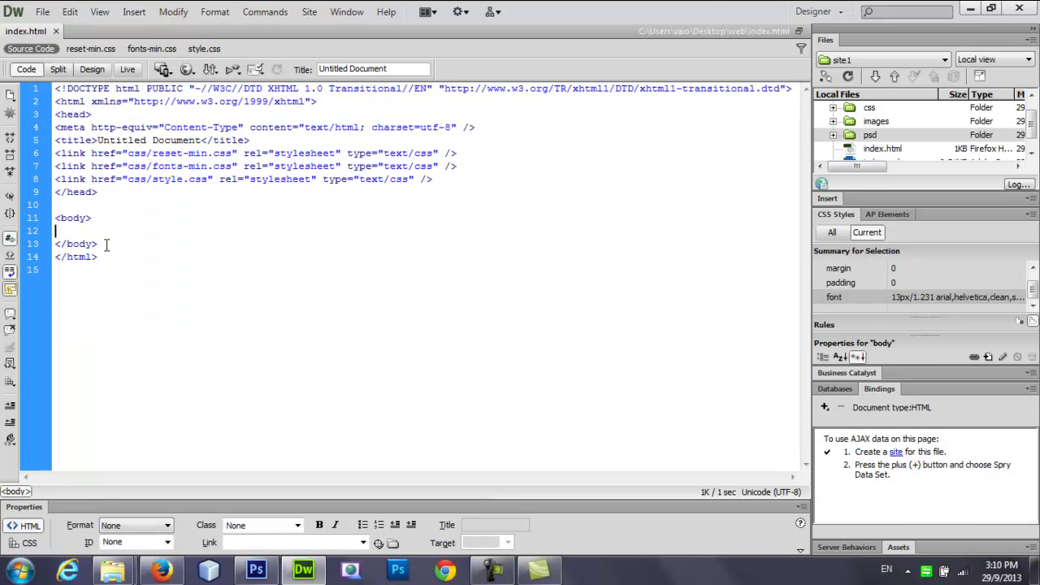
Add a div with the id "wrapper" and its closing tag inside the body of index.html, and save the page.
{"action": "type", "text": "<"}
{"action": "type", "text": "co"}
{"action": "key", "text": "Return"}
{"action": "key", "text": "BackSpace"}
{"action": "key", "text": "BackSpace"}
{"action": "key", "text": "BackSpace"}
{"action": "key", "text": "BackSpace"}
{"action": "type", "text": "di"}
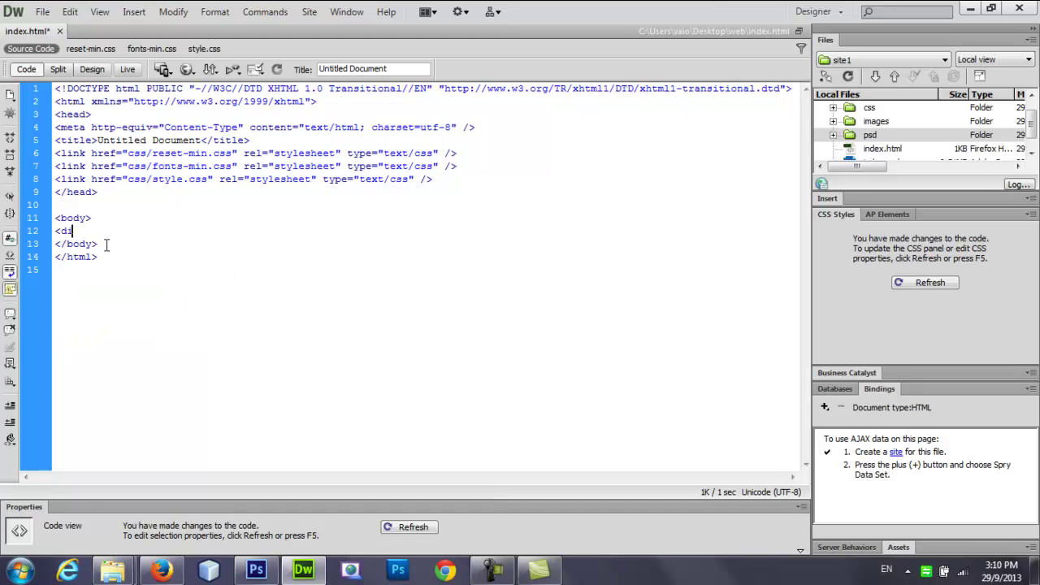
{"action": "type", "text": "v id"}
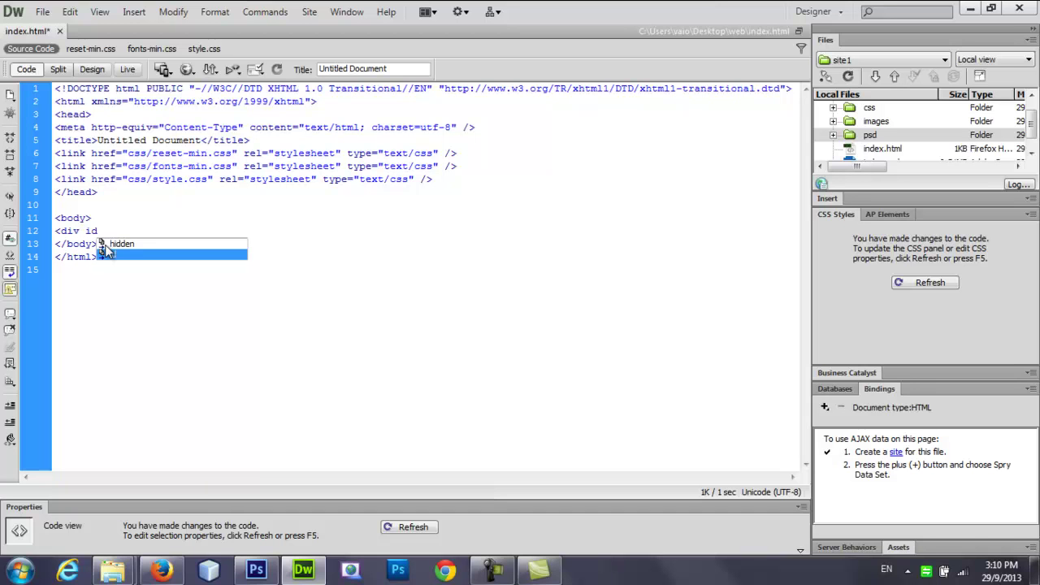
{"action": "type", "text": "=\""}
{"action": "key", "text": "Escape"}
{"action": "type", "text": "wrapper\""}
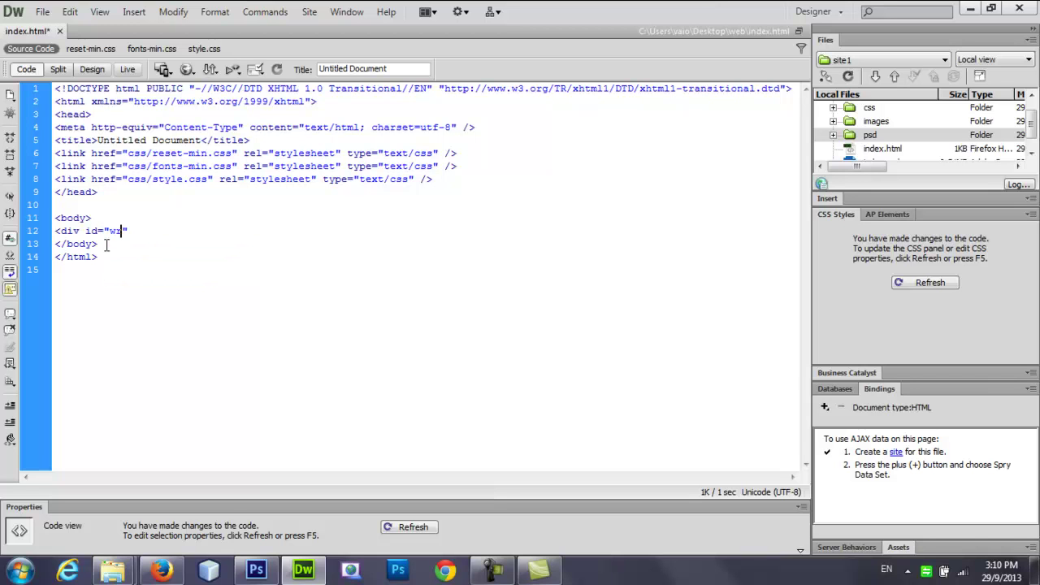
{"action": "type", "text": "></div>"}
{"action": "key", "text": "ctrl+s"}
Switch to Photoshop and view the whole index.psd page at 25% zoom.
{"action": "left_click", "coordinate": [256, 569]}
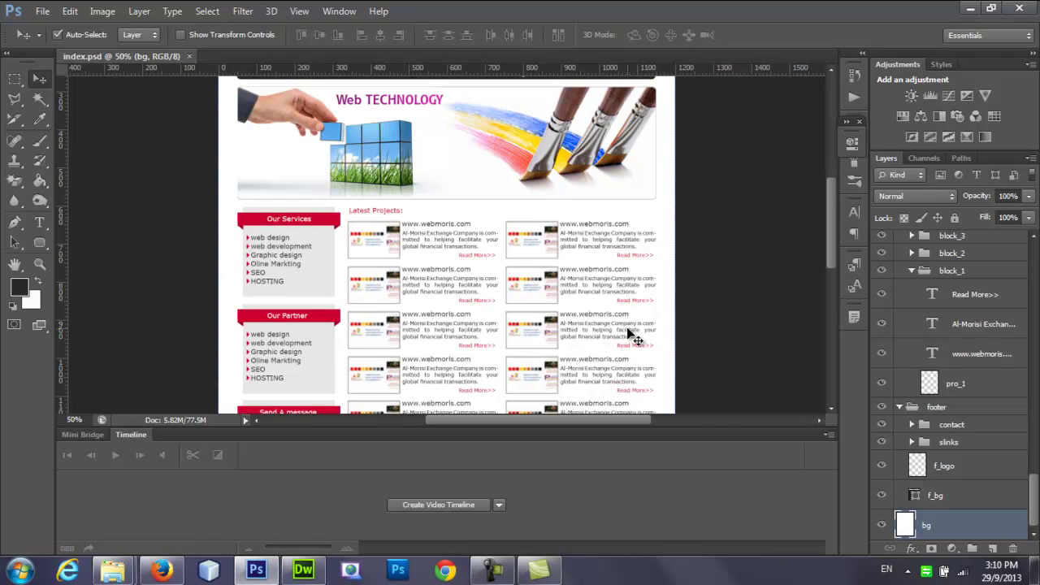
{"action": "key", "text": "ctrl+minus"}
{"action": "key", "text": "ctrl+minus"}
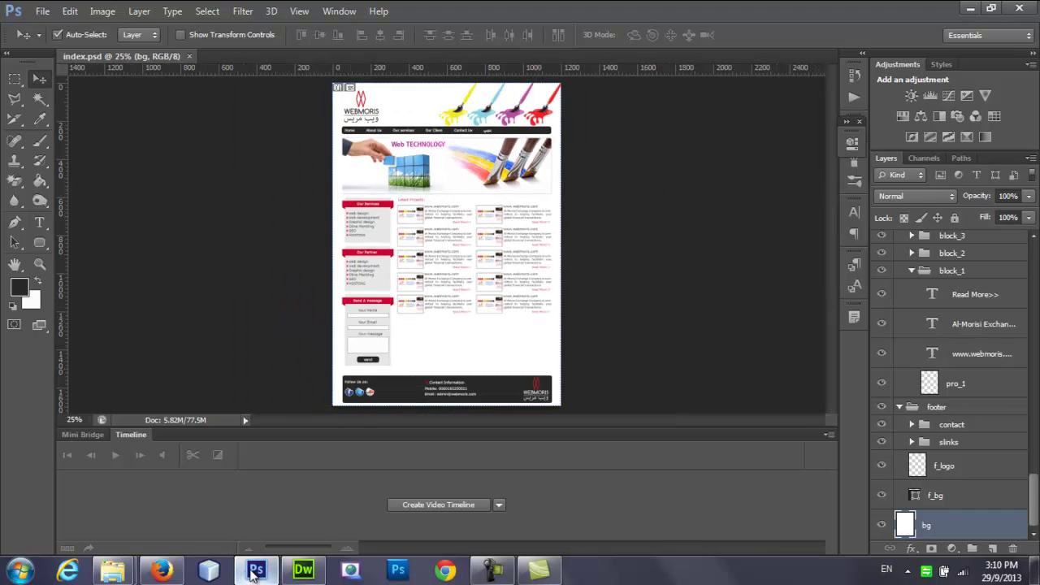
In Dreamweaver, insert six empty lines between the wrapper div's opening and closing tags and save index.html.
{"action": "left_click", "coordinate": [303, 569]}
{"action": "left_click", "coordinate": [163, 231]}
{"action": "key", "text": "Return"}
{"action": "key", "text": "Return"}
{"action": "key", "text": "Return"}
{"action": "key", "text": "Return"}
{"action": "key", "text": "Return"}
{"action": "key", "text": "Return"}
{"action": "key", "text": "Return"}
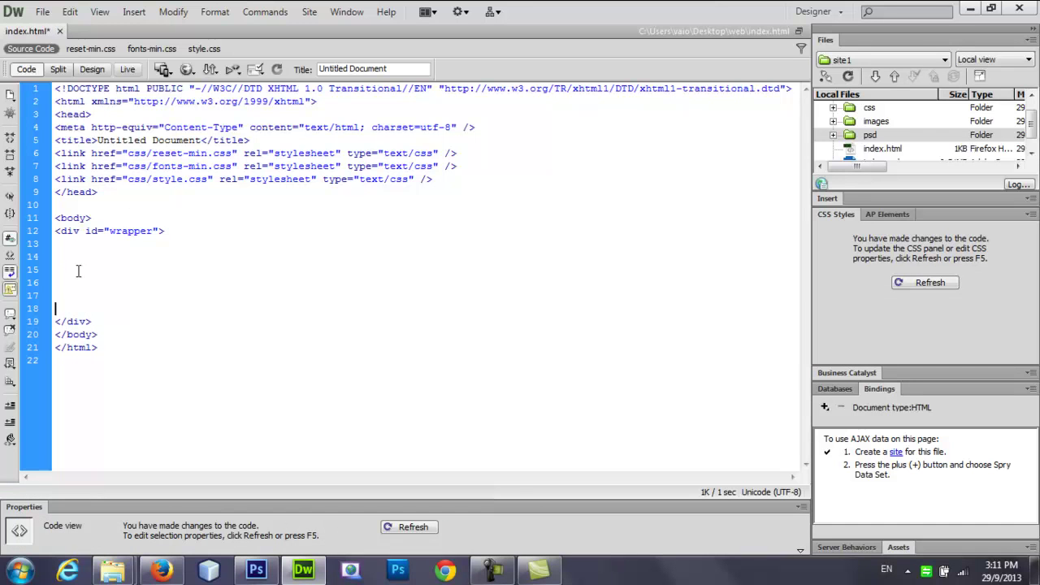
{"action": "left_click", "coordinate": [67, 247]}
{"action": "key", "text": "ctrl+s"}
Add a div with the id "header" and its closing tag on an indented new line directly below the wrapper's opening tag.
{"action": "left_click", "coordinate": [169, 230]}
{"action": "key", "text": "Return"}
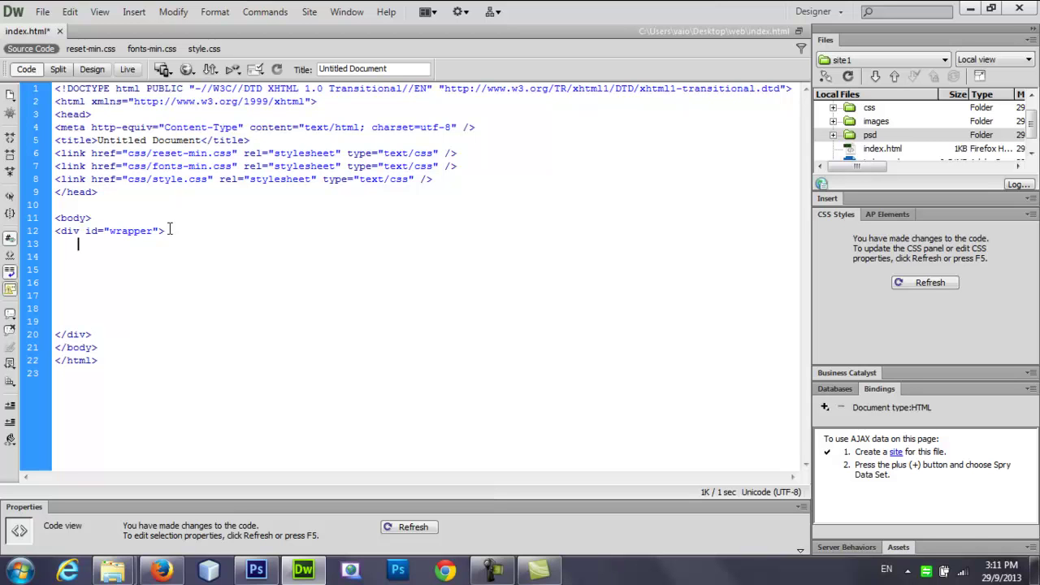
{"action": "type", "text": "<div "}
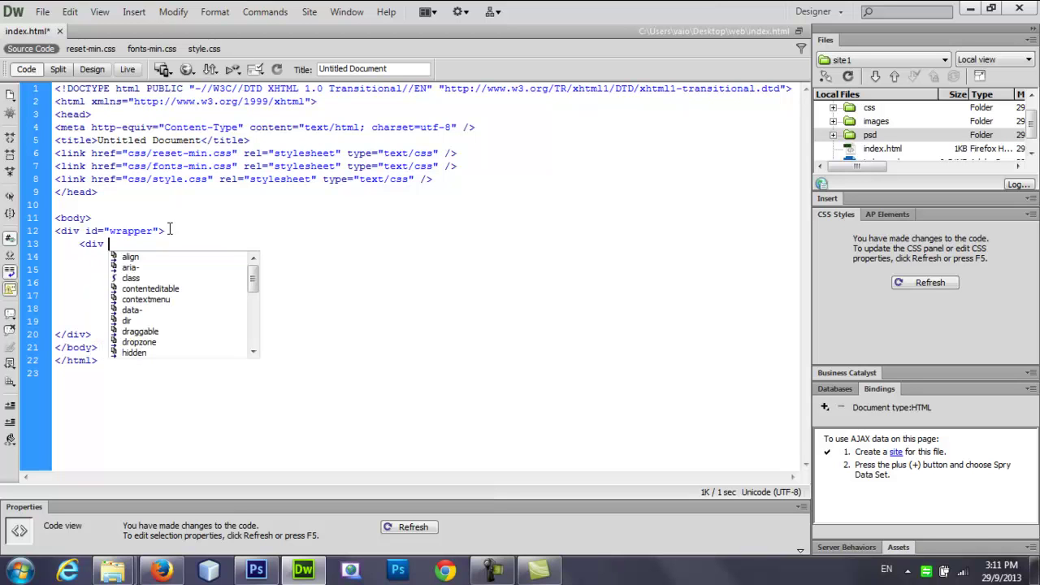
{"action": "type", "text": "id"}
{"action": "key", "text": "Return"}
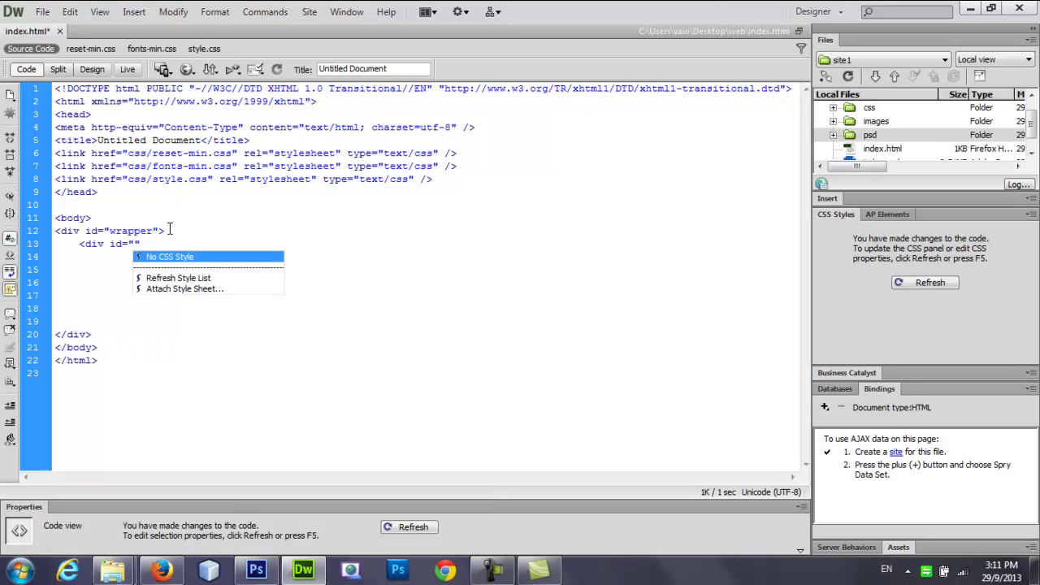
{"action": "type", "text": "header"}
{"action": "key", "text": "Right"}
{"action": "type", "text": "></div>"}
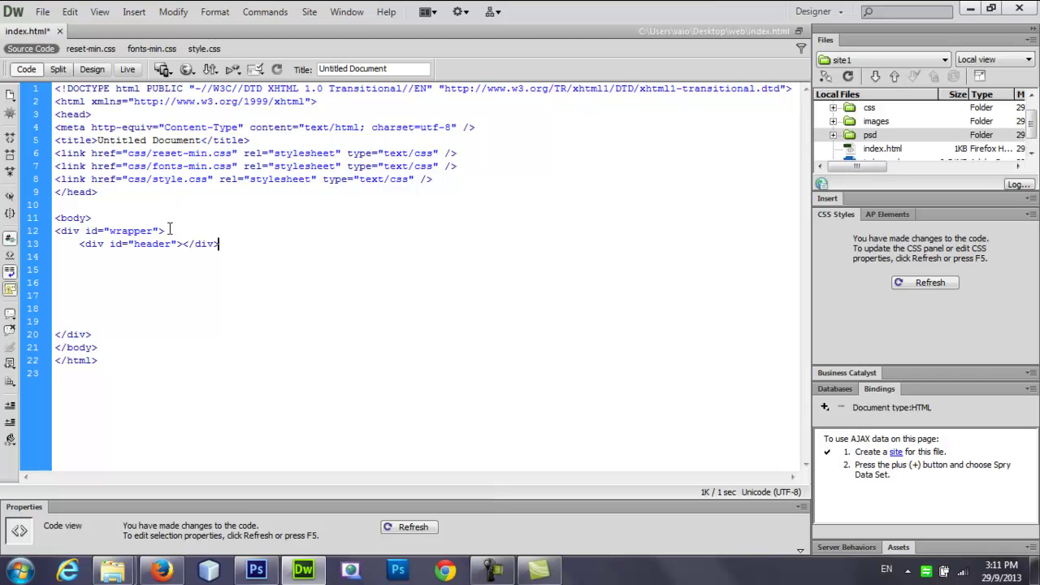
Check the header area of index.psd in Photoshop, and insert empty lines inside the header div in Dreamweaver.
{"action": "left_click", "coordinate": [257, 570]}
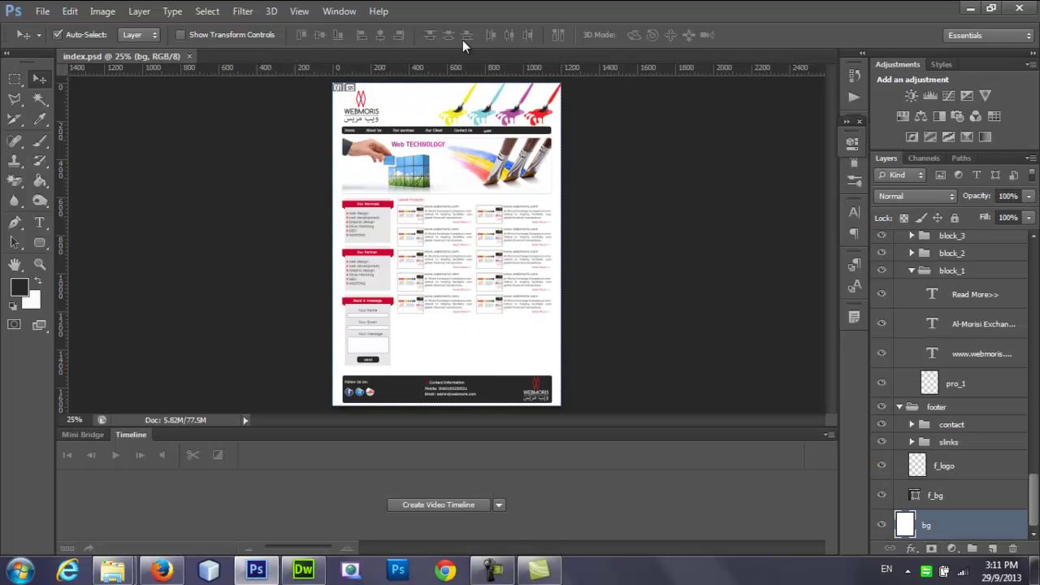
{"action": "left_click", "coordinate": [303, 570]}
{"action": "left_click", "coordinate": [181, 244]}
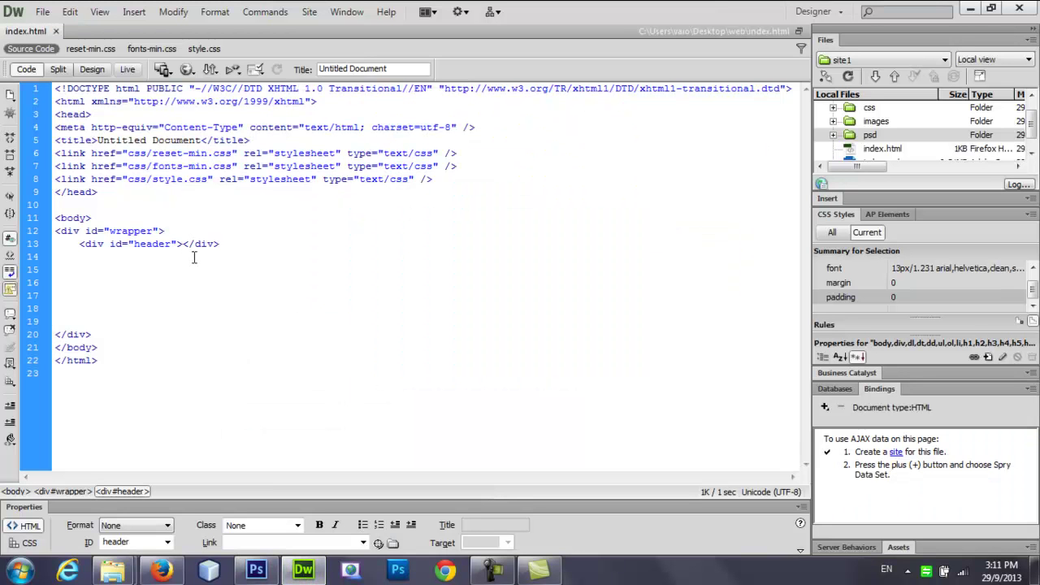
{"action": "key", "text": "Return"}
{"action": "key", "text": "Return"}
{"action": "key", "text": "Return"}
{"action": "key", "text": "Return"}
{"action": "key", "text": "Return"}
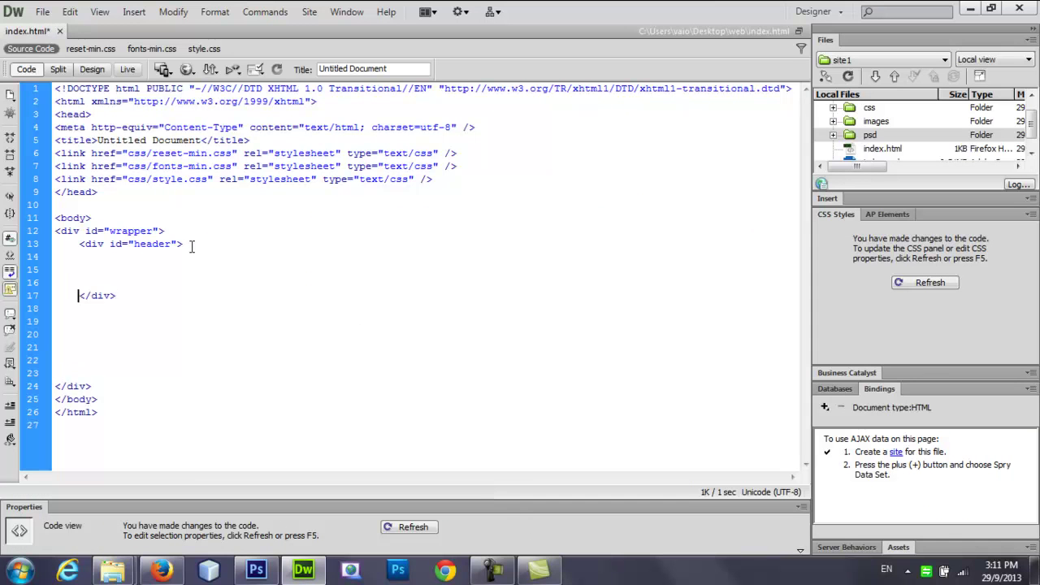
Save index.html, check the header's contents in index.psd in Photoshop, and return to Dreamweaver.
{"action": "left_click", "coordinate": [82, 260]}
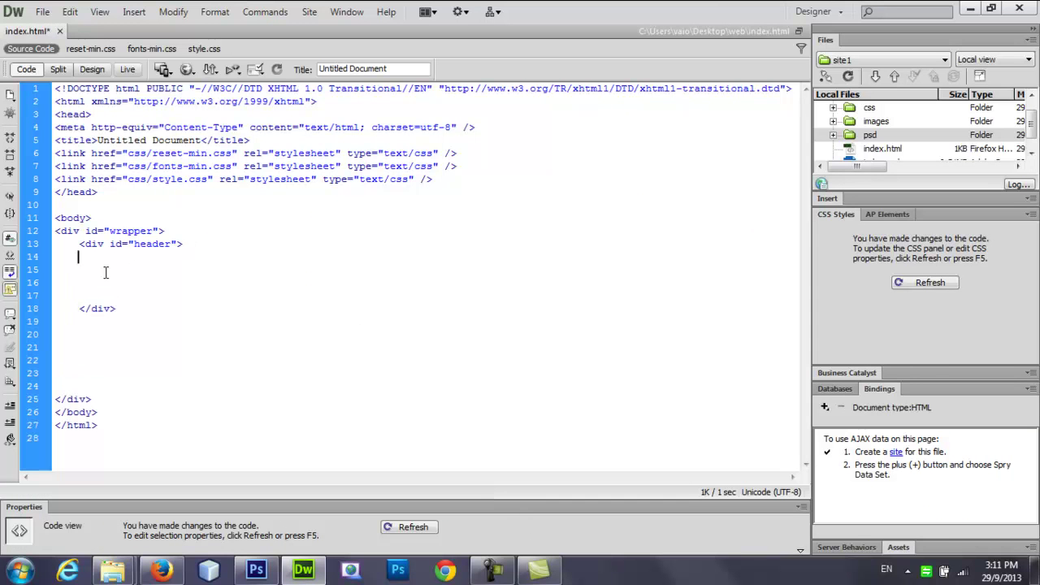
{"action": "key", "text": "ctrl+s"}
{"action": "left_click", "coordinate": [256, 571]}
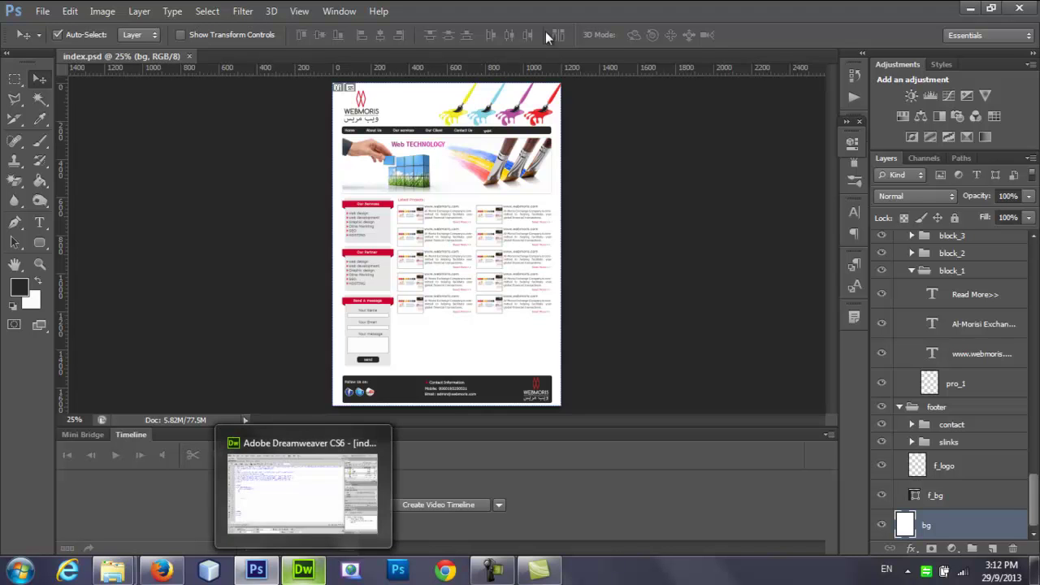
{"action": "left_click", "coordinate": [309, 571]}
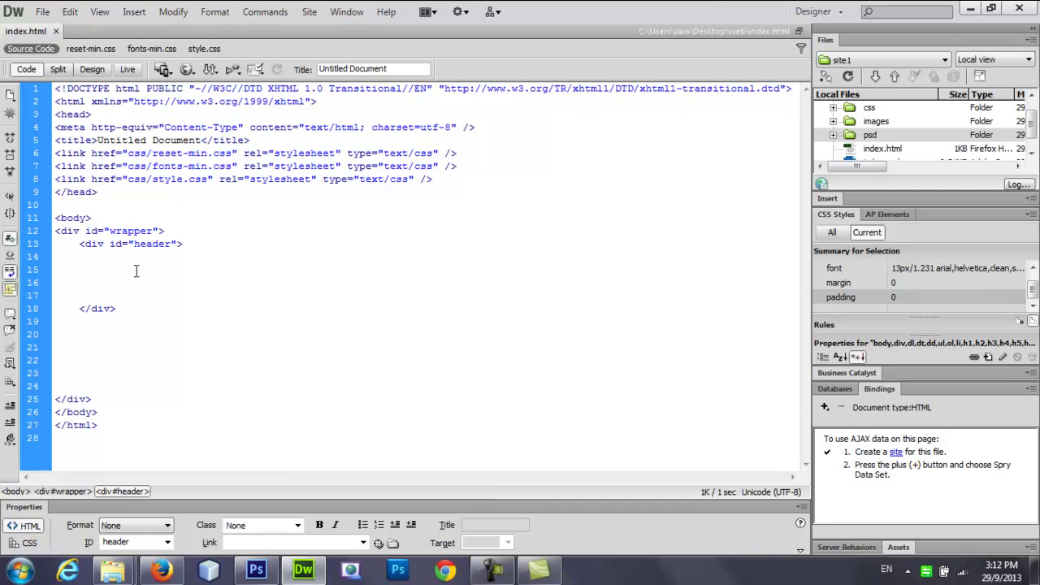
Add an indented div with the id "logo" and its closing tag inside the header div, save, and insert a new line below it.
{"action": "key", "text": "Tab"}
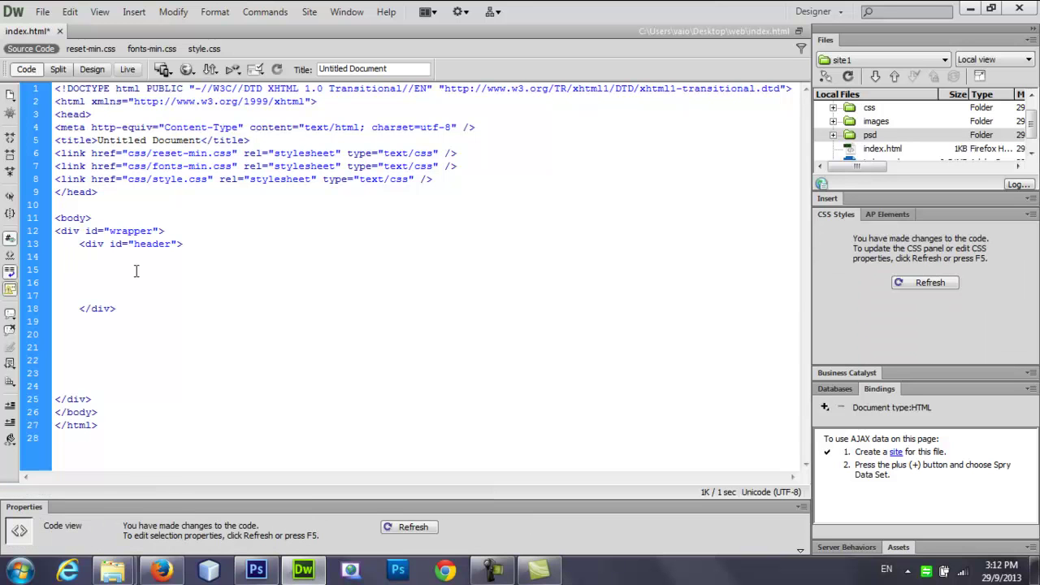
{"action": "type", "text": "<div id"}
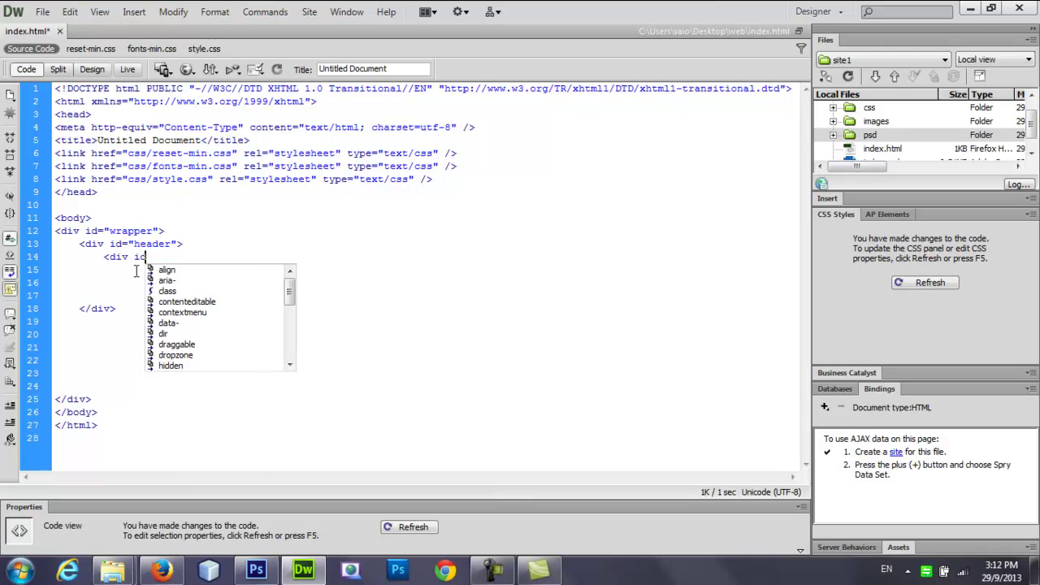
{"action": "key", "text": "Return"}
{"action": "type", "text": "logo\""}
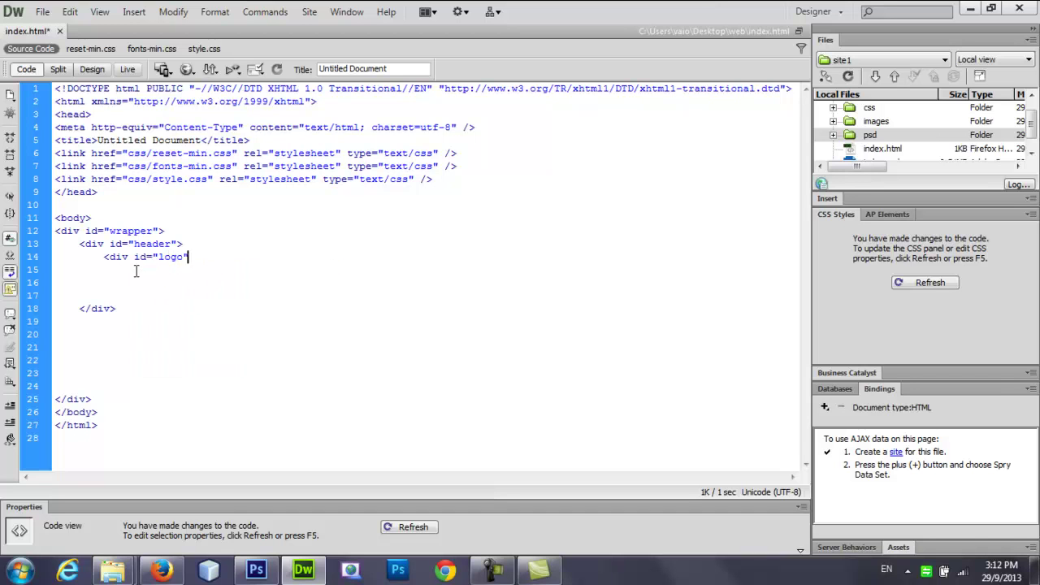
{"action": "type", "text": "<"}
{"action": "key", "text": "BackSpace"}
{"action": "type", "text": "></div>"}
{"action": "key", "text": "ctrl+s"}
{"action": "key", "text": "Return"}
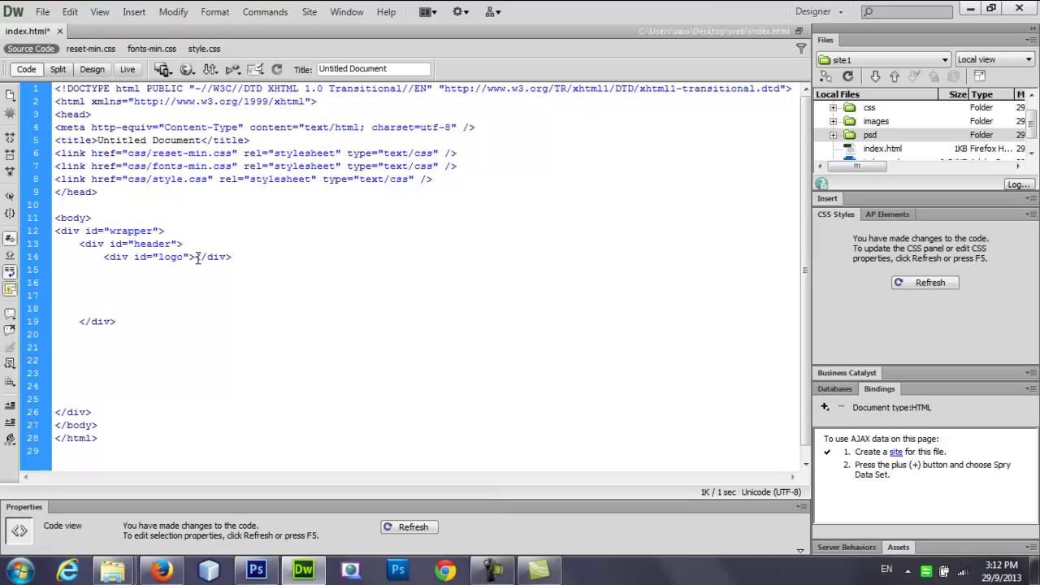
Separate the logo div's opening and closing tags with one empty line and save index.html.
{"action": "left_click", "coordinate": [197, 256]}
{"action": "key", "text": "Return"}
{"action": "key", "text": "Return"}
{"action": "key", "text": "ctrl+s"}
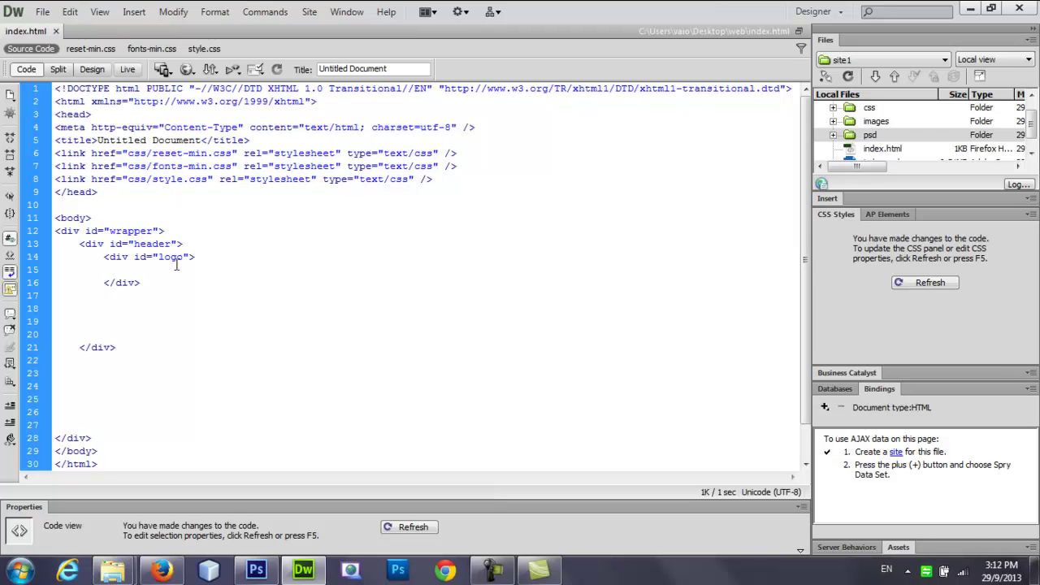
Add a div with the id "menu" and its closing tag directly below the logo div and save the page.
{"action": "left_click", "coordinate": [128, 275]}
{"action": "left_click", "coordinate": [140, 283]}
{"action": "key", "text": "Return"}
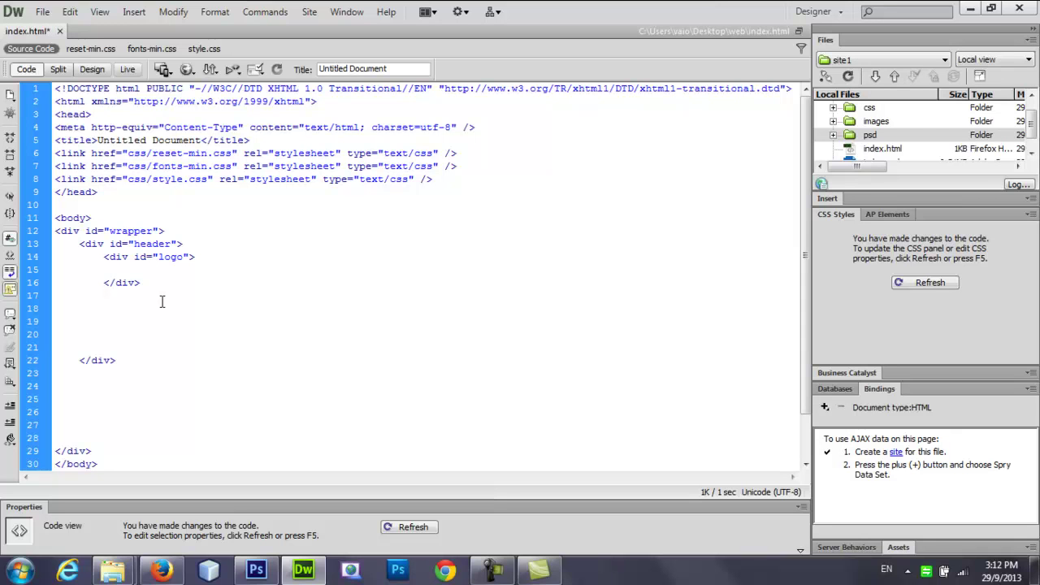
{"action": "type", "text": "<d"}
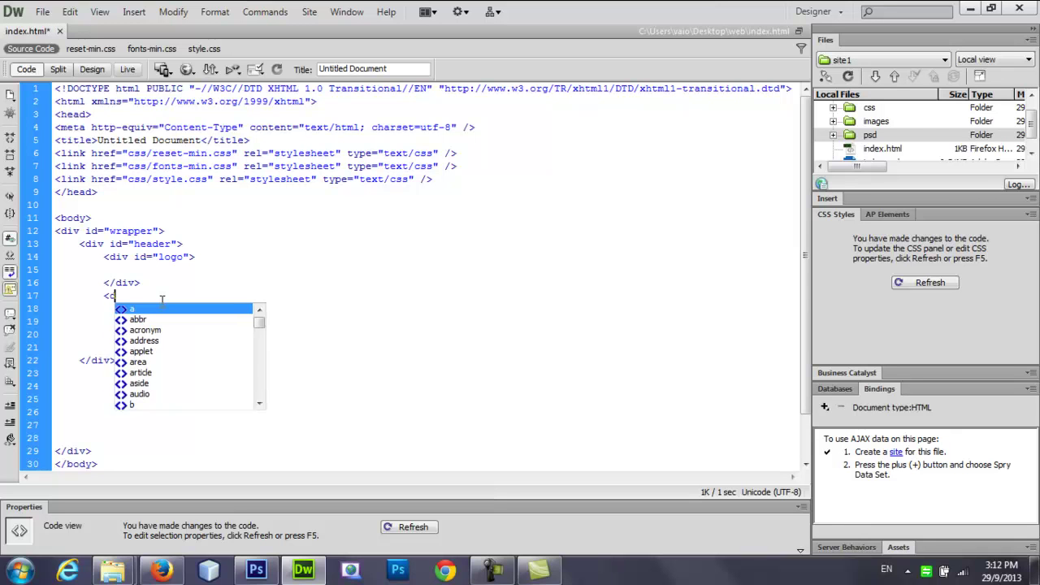
{"action": "type", "text": "iv id=\""}
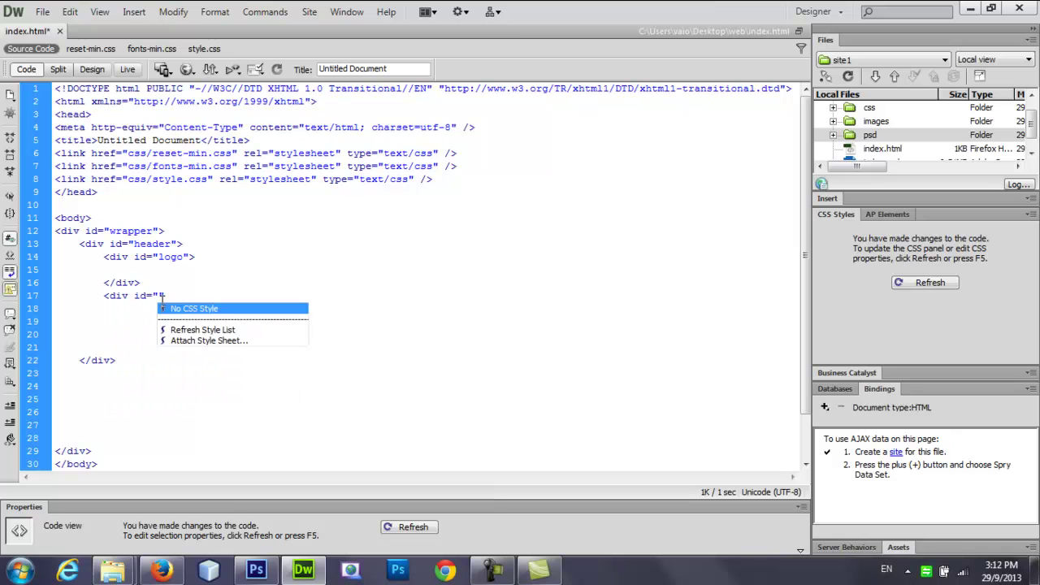
{"action": "type", "text": "me"}
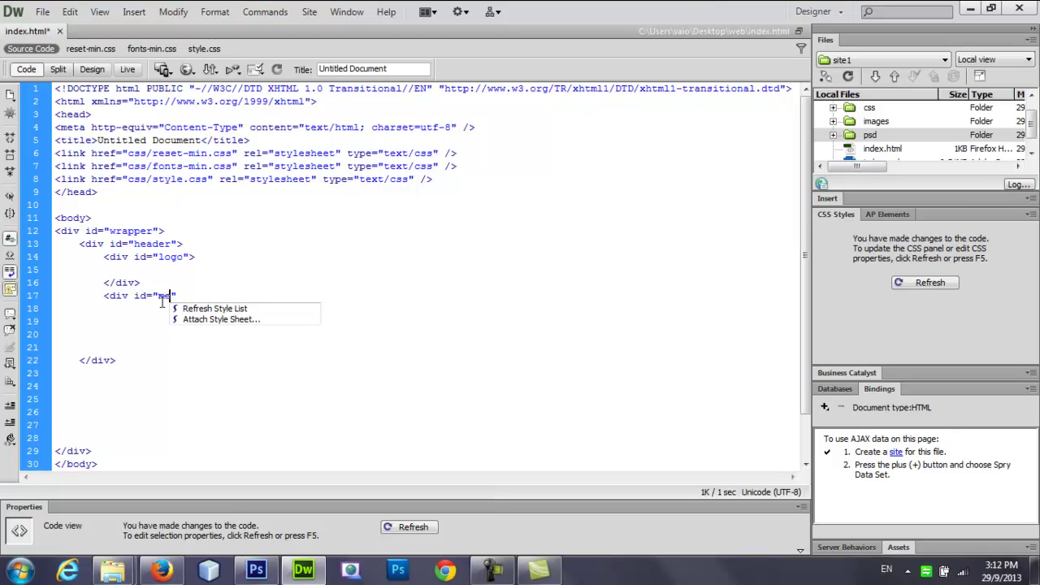
{"action": "type", "text": "n"}
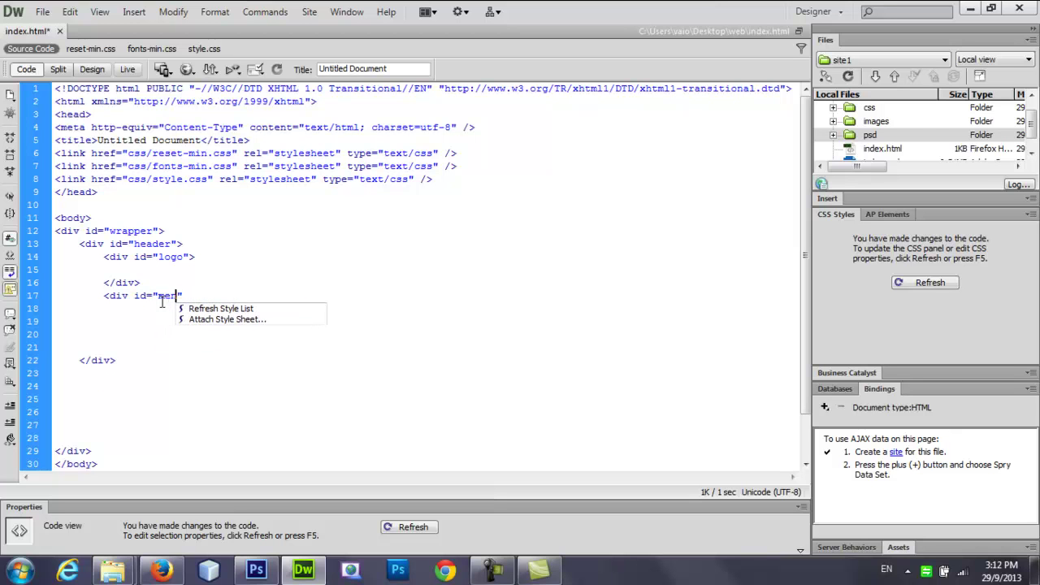
{"action": "type", "text": "u"}
{"action": "key", "text": "Right"}
{"action": "type", "text": "></div>"}
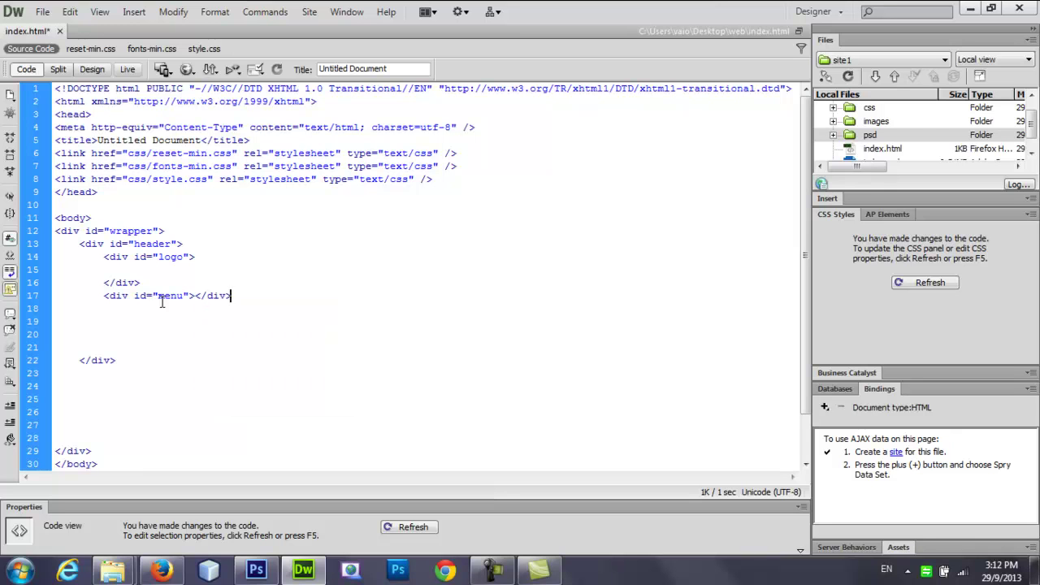
{"action": "key", "text": "ctrl+s"}
Separate the menu div's opening and closing tags with two empty lines and save index.html.
{"action": "left_click", "coordinate": [195, 296]}
{"action": "key", "text": "Return"}
{"action": "key", "text": "Return"}
{"action": "key", "text": "Return"}
{"action": "key", "text": "ctrl+s"}
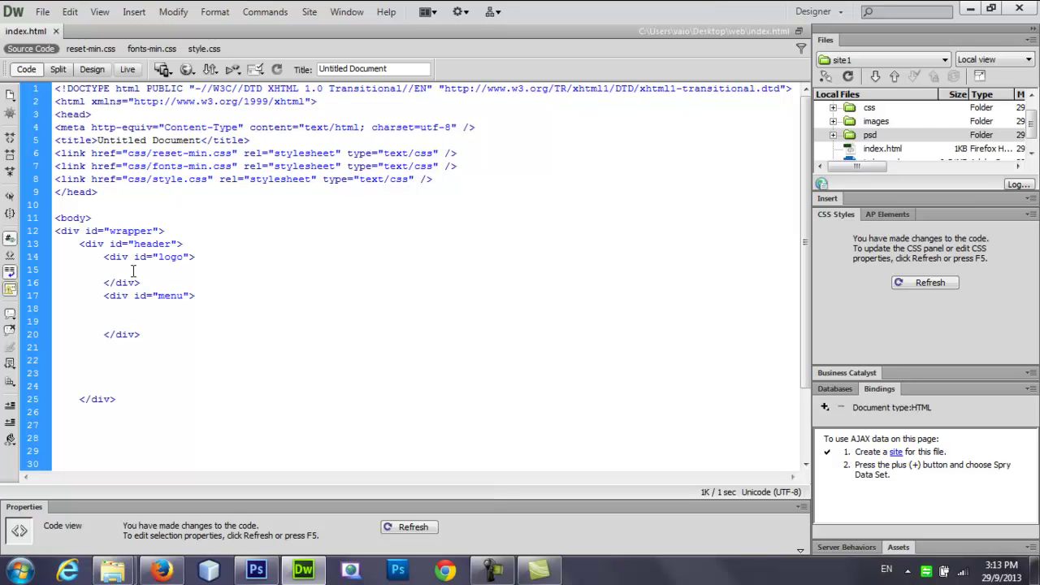
Remove the surplus empty lines between the menu div and the header's closing tag and save index.html.
{"action": "left_click", "coordinate": [139, 245]}
{"action": "left_click", "coordinate": [87, 243]}
{"action": "left_click", "coordinate": [133, 244]}
{"action": "left_click", "coordinate": [173, 261]}
{"action": "left_click_drag", "start_coordinate": [80, 386], "coordinate": [49, 348]}
{"action": "key", "text": "BackSpace"}
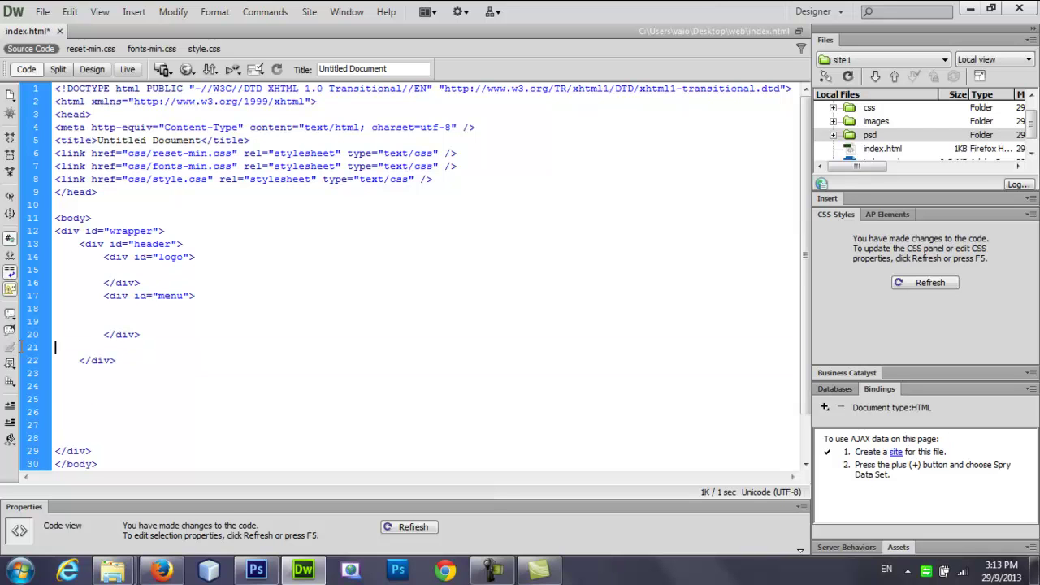
{"action": "key", "text": "ctrl+s"}
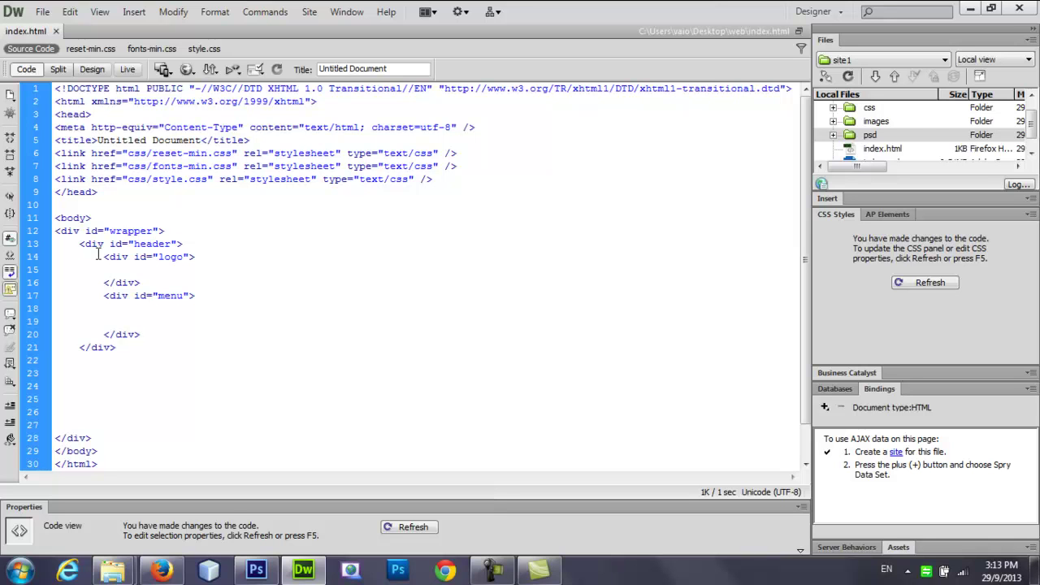
Below the header div, leave one empty line, add a div with the id "slider" and its closing tag, and save.
{"action": "left_click", "coordinate": [128, 339]}
{"action": "key", "text": "Return"}
{"action": "key", "text": "Return"}
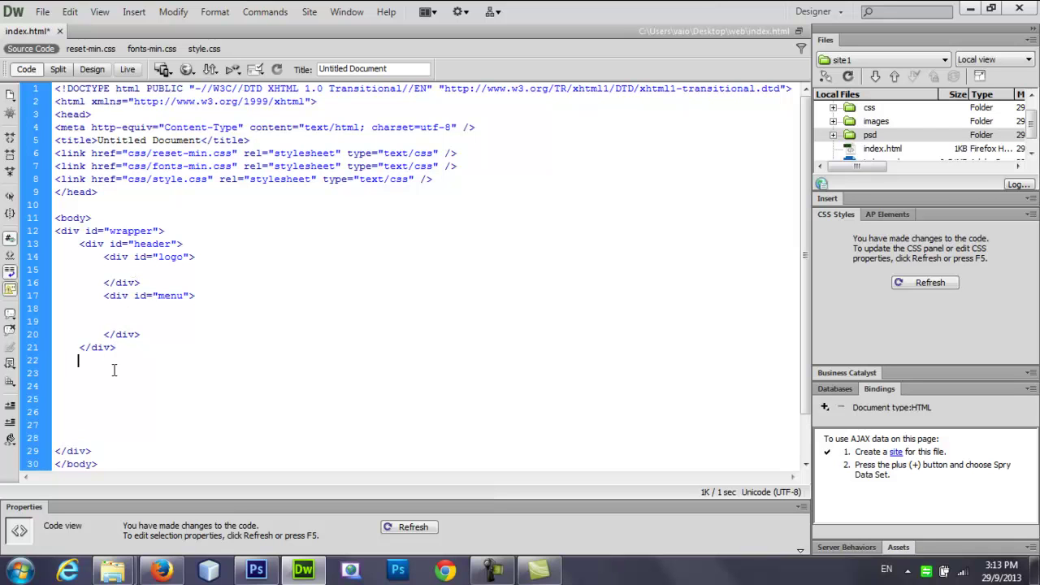
{"action": "type", "text": "<"}
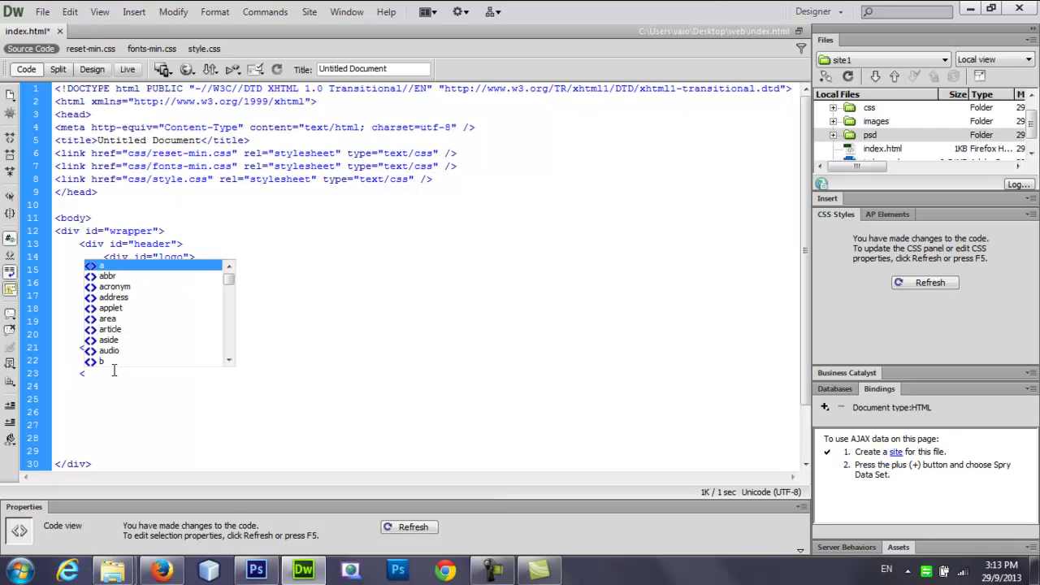
{"action": "type", "text": "div id"}
{"action": "key", "text": "Return"}
{"action": "type", "text": "slider\"><"}
{"action": "key", "text": "Escape"}
{"action": "type", "text": "/div>"}
{"action": "key", "text": "ctrl+s"}
Separate the slider div's opening and closing tags with one empty line and save index.html.
{"action": "left_click", "coordinate": [181, 374]}
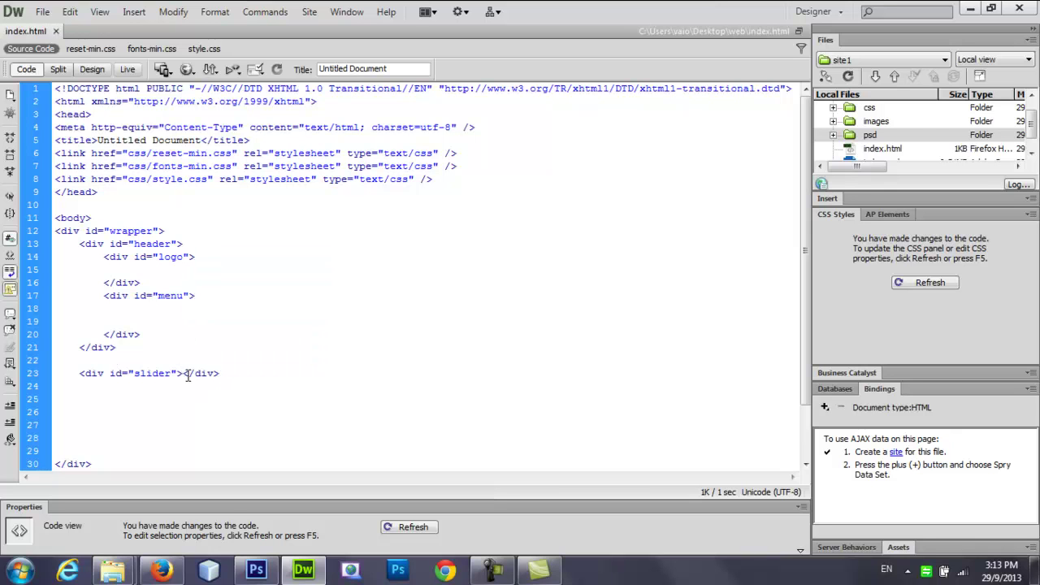
{"action": "key", "text": "Return"}
{"action": "key", "text": "Return"}
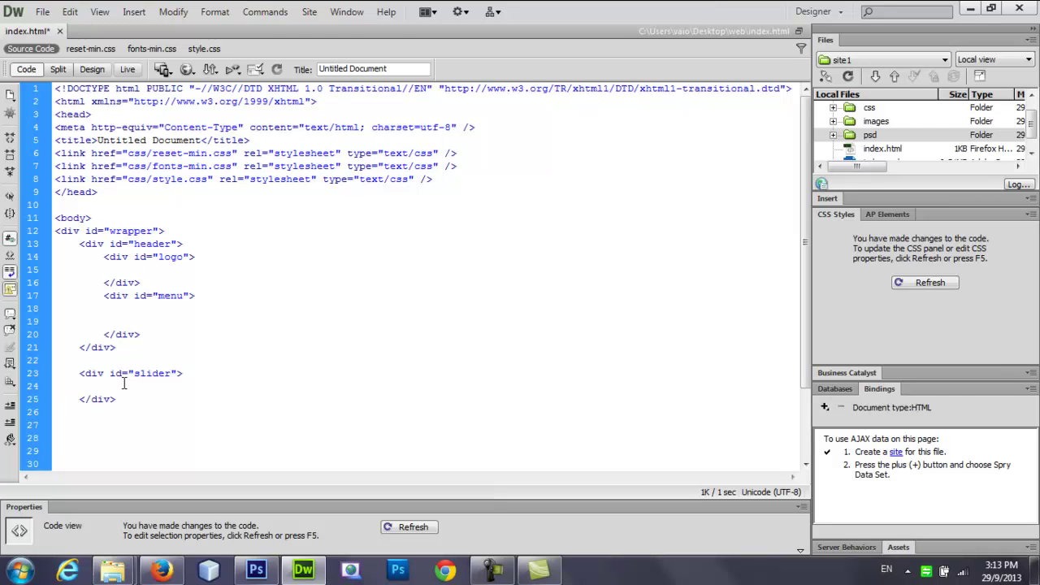
{"action": "key", "text": "ctrl+s"}
Check the logo in index.psd in Photoshop, then in Dreamweaver start an indented img tag inside the logo div and browse for its src file.
{"action": "left_click", "coordinate": [258, 569]}
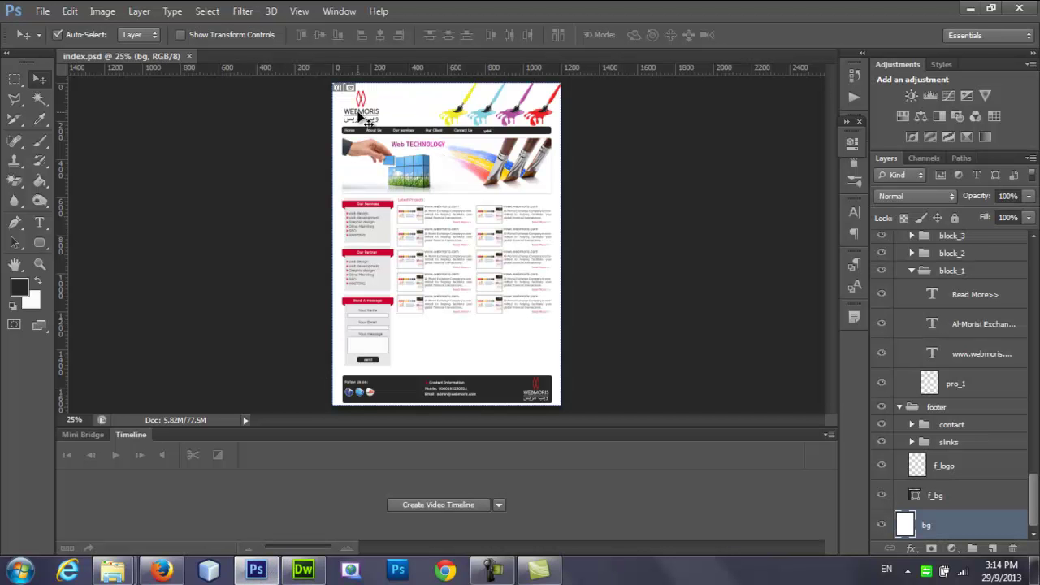
{"action": "left_click", "coordinate": [305, 569]}
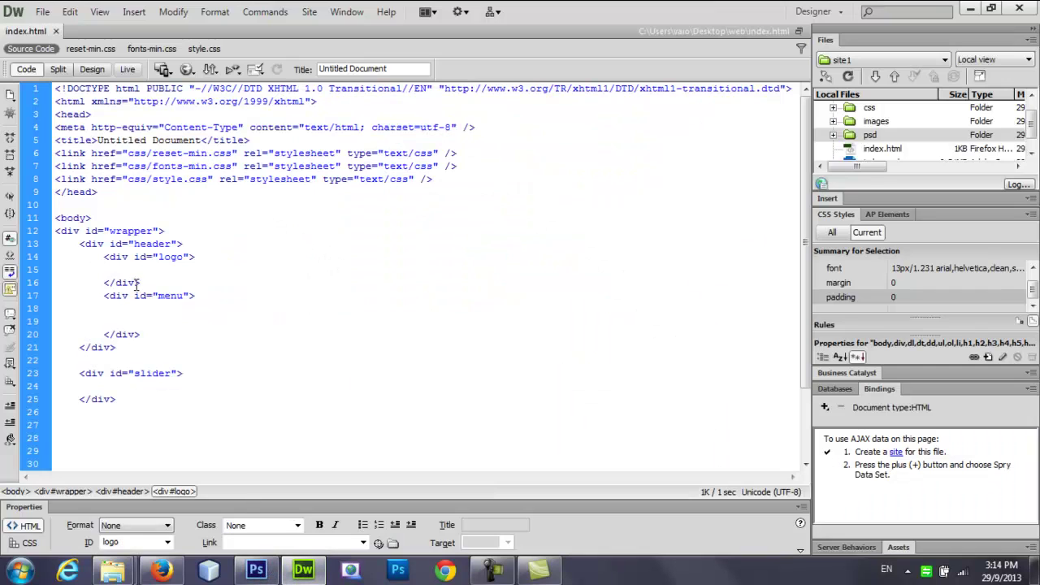
{"action": "left_click", "coordinate": [120, 272]}
{"action": "key", "text": "Tab"}
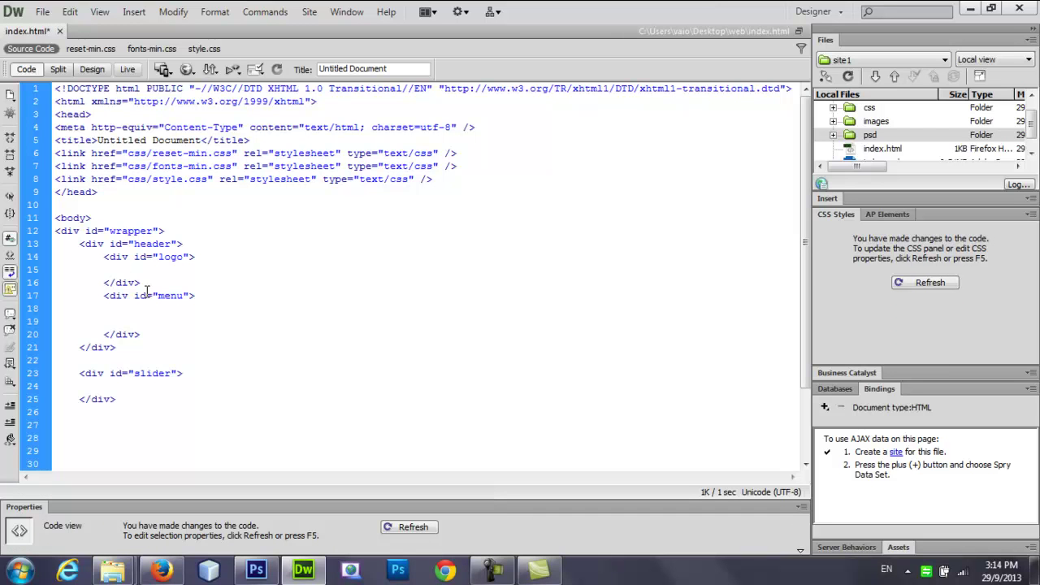
{"action": "type", "text": "<img"}
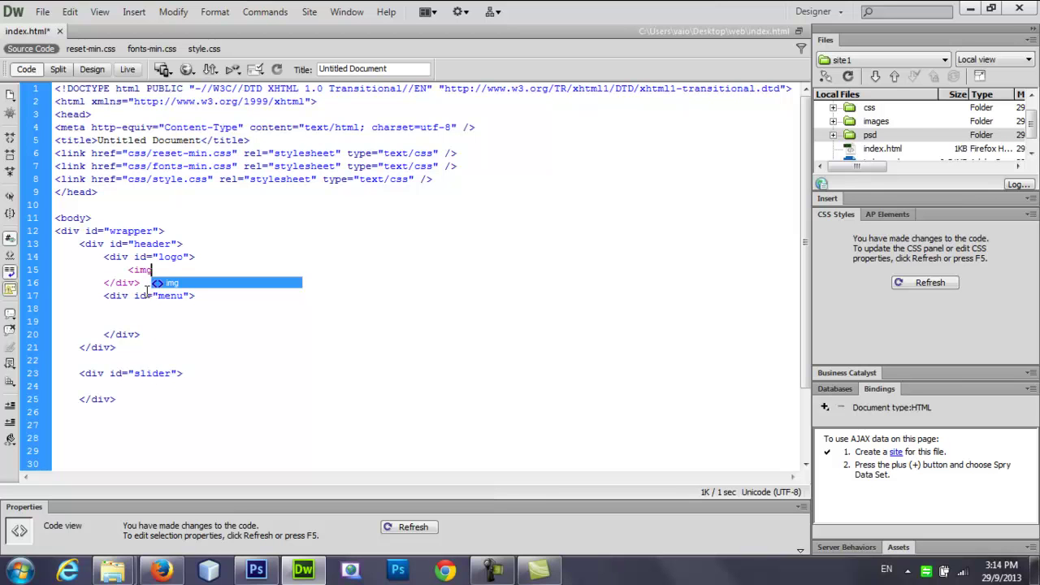
{"action": "type", "text": " s"}
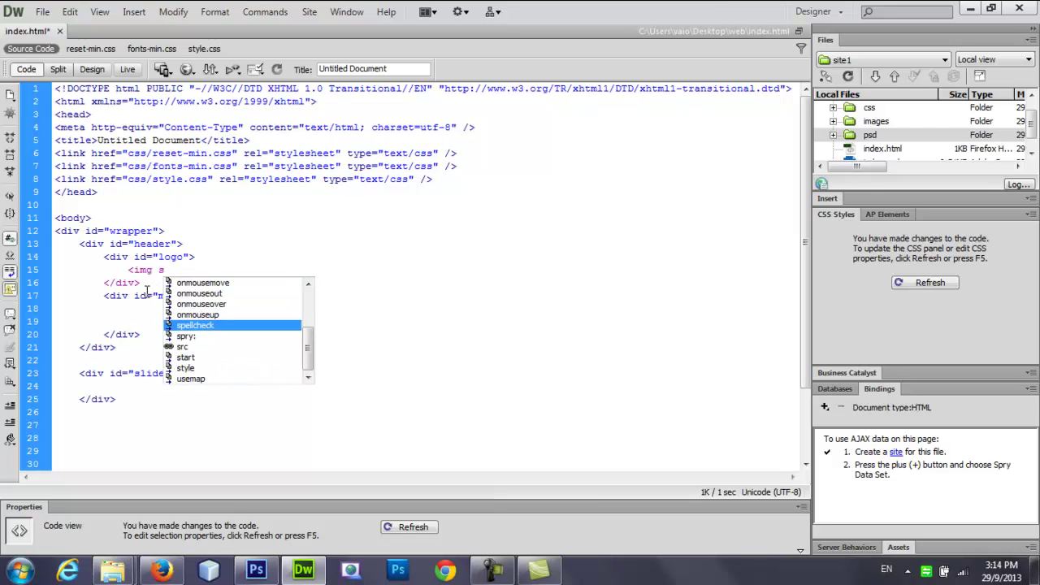
{"action": "key", "text": "Down"}
{"action": "key", "text": "Down"}
{"action": "key", "text": "Return"}
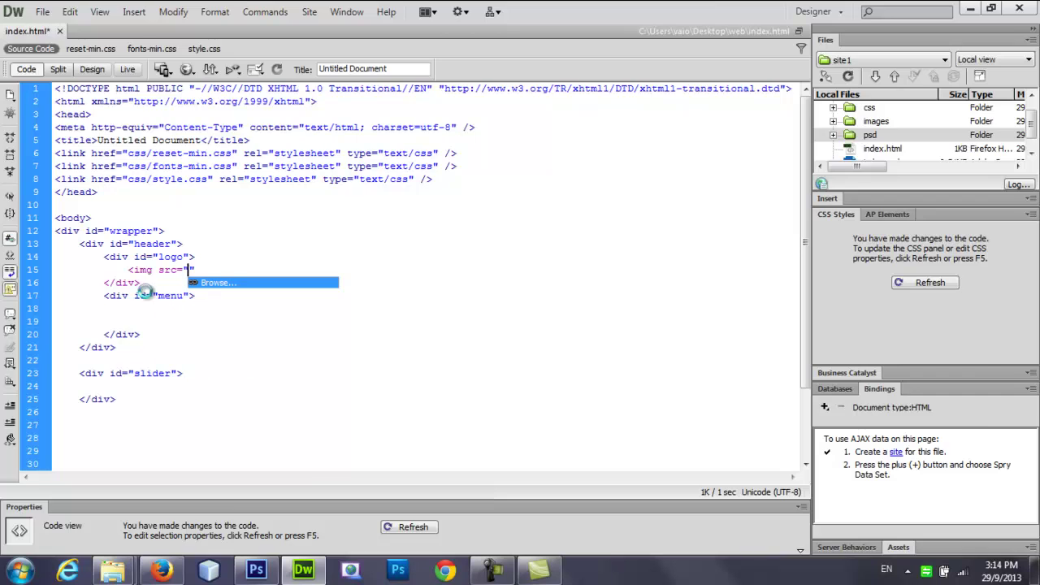
{"action": "key", "text": "Return"}
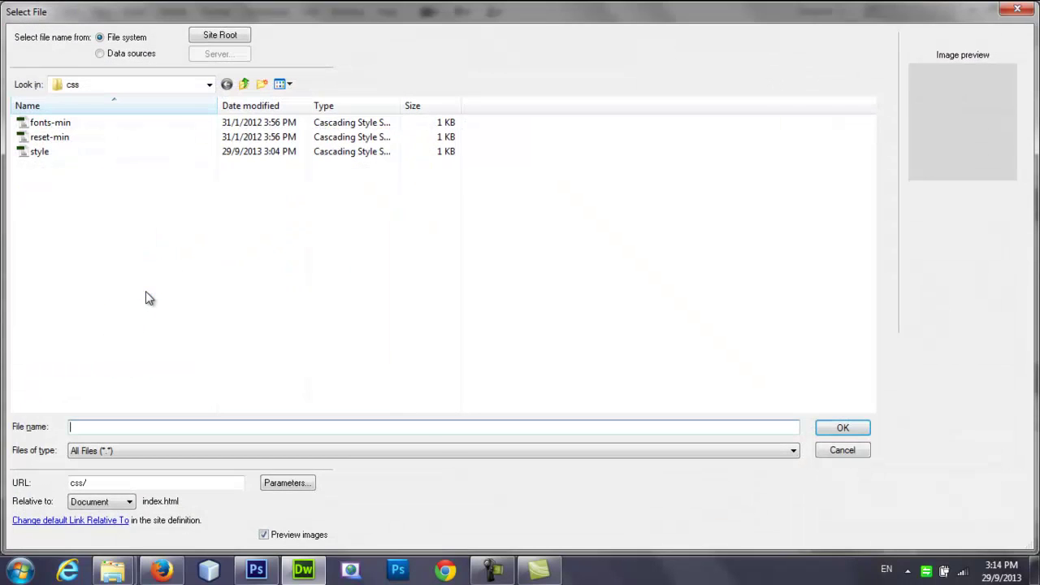
Choose the logo file from the site's images folder as the image source, giving images/logo.png.
{"action": "left_click", "coordinate": [242, 85]}
{"action": "left_click", "coordinate": [143, 166]}
{"action": "double_click", "coordinate": [143, 166]}
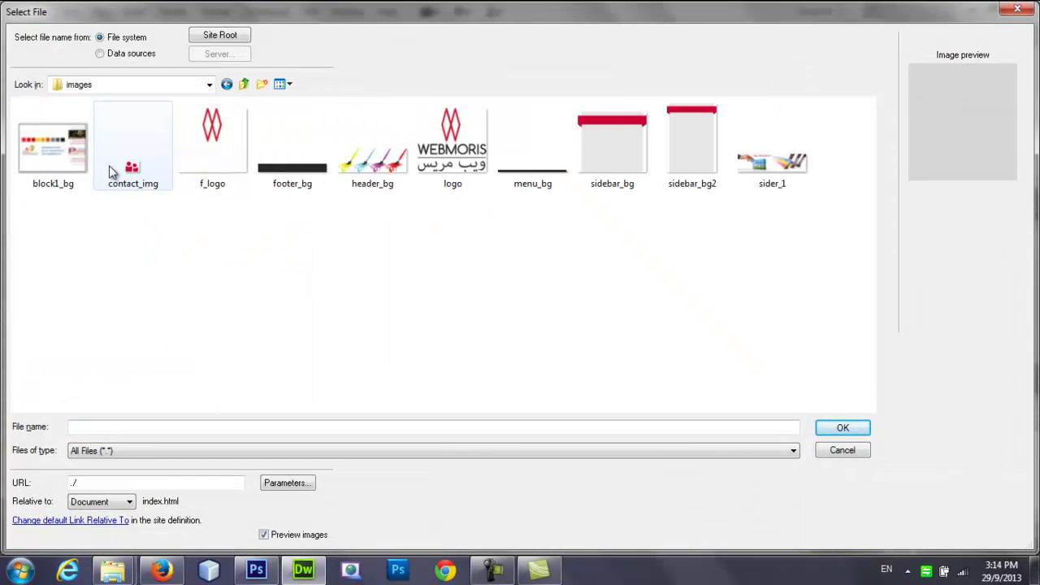
{"action": "left_click", "coordinate": [468, 168]}
{"action": "left_click", "coordinate": [842, 427]}
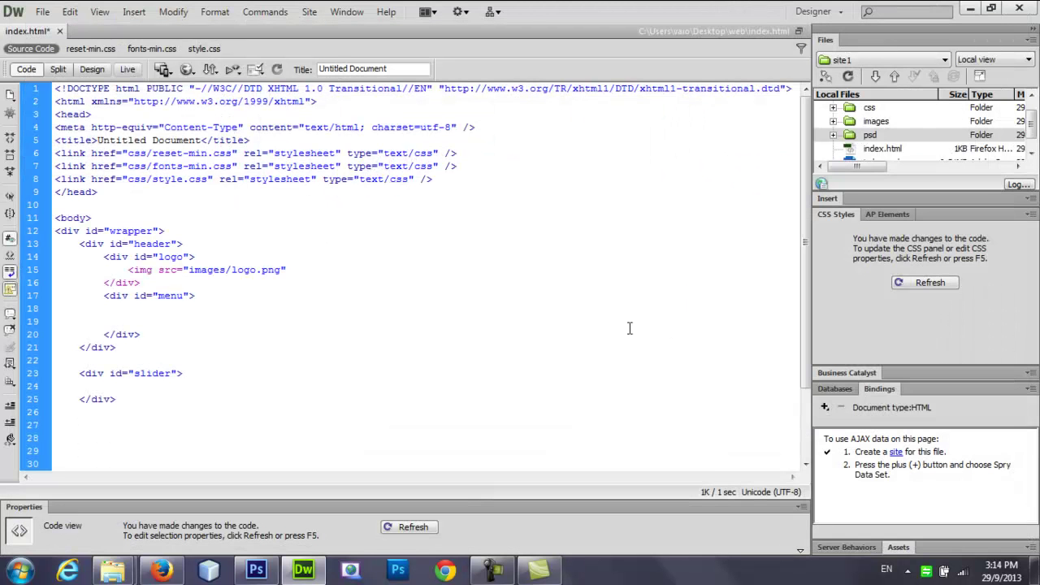
Add an alt attribute with the value "webmoris" to the logo img tag.
{"action": "type", "text": "a"}
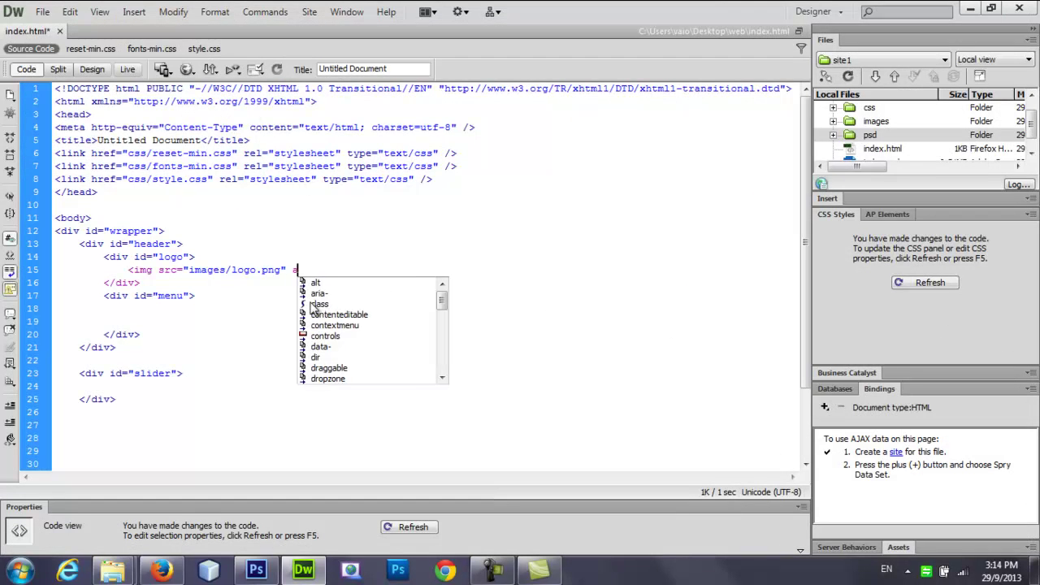
{"action": "key", "text": "Return"}
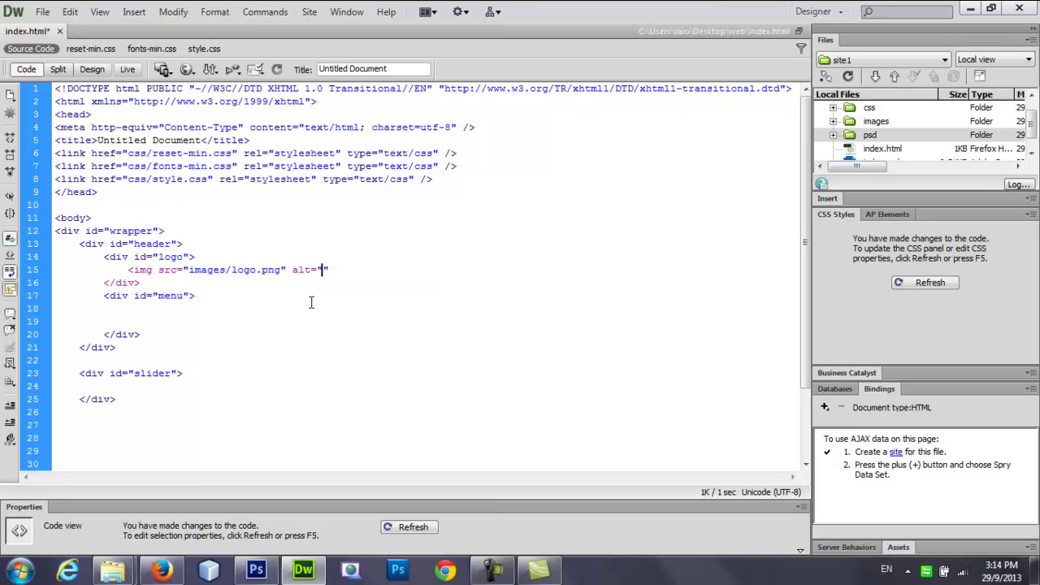
{"action": "type", "text": "webmoris"}
{"action": "key", "text": "Right"}
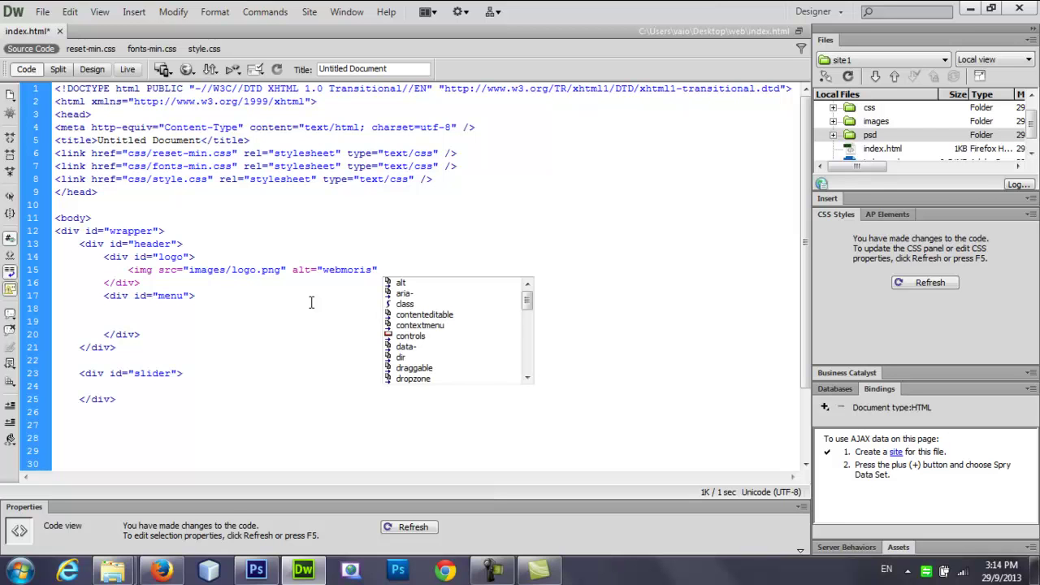
Add the title "webmoris" to the logo image, close the img tag with /> and save index.html.
{"action": "type", "text": "t"}
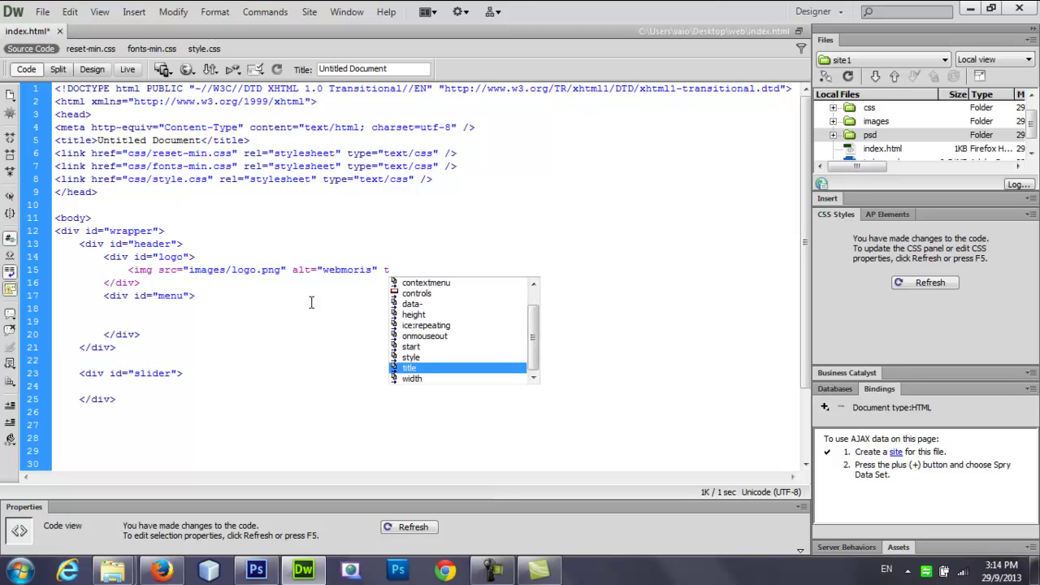
{"action": "key", "text": "Return"}
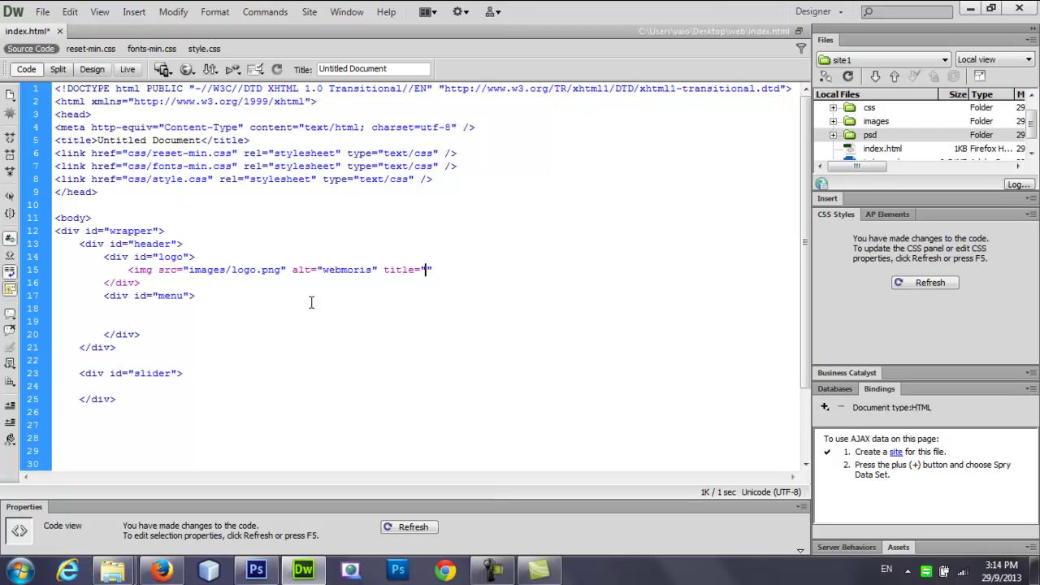
{"action": "type", "text": "webmoris"}
{"action": "key", "text": "ctrl+s"}
{"action": "type", "text": "/>"}
{"action": "key", "text": "ctrl+s"}
Check the logo image and its tooltip on the page in Firefox and return to Dreamweaver.
{"action": "key", "text": "F5"}
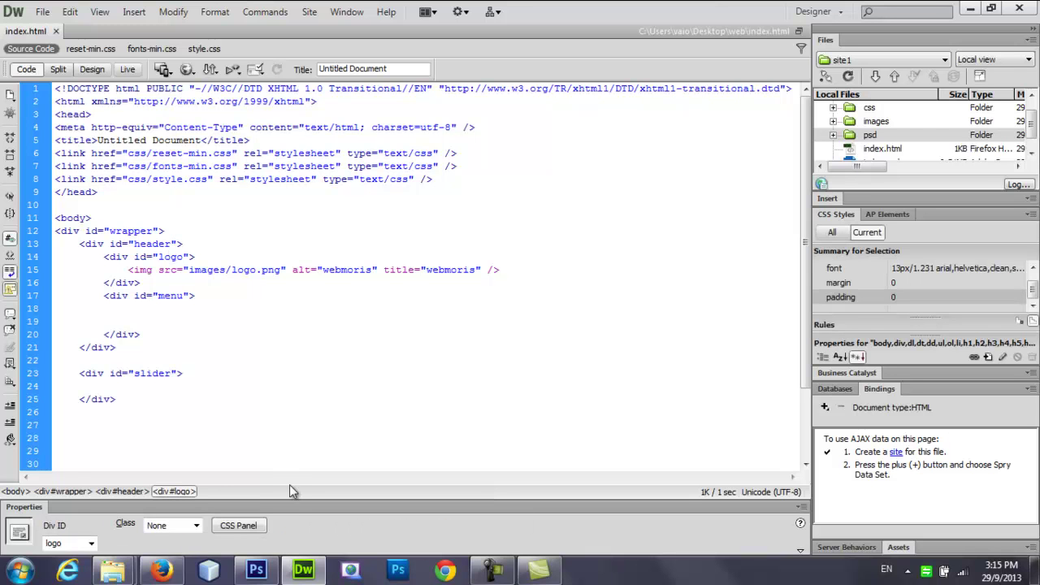
{"action": "left_click", "coordinate": [160, 571]}
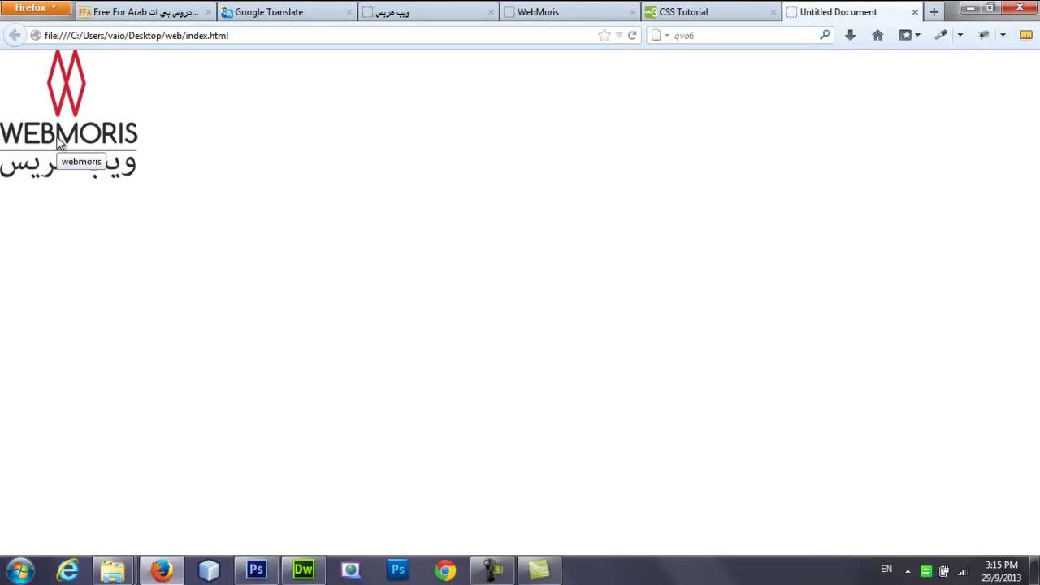
{"action": "left_click", "coordinate": [307, 571]}
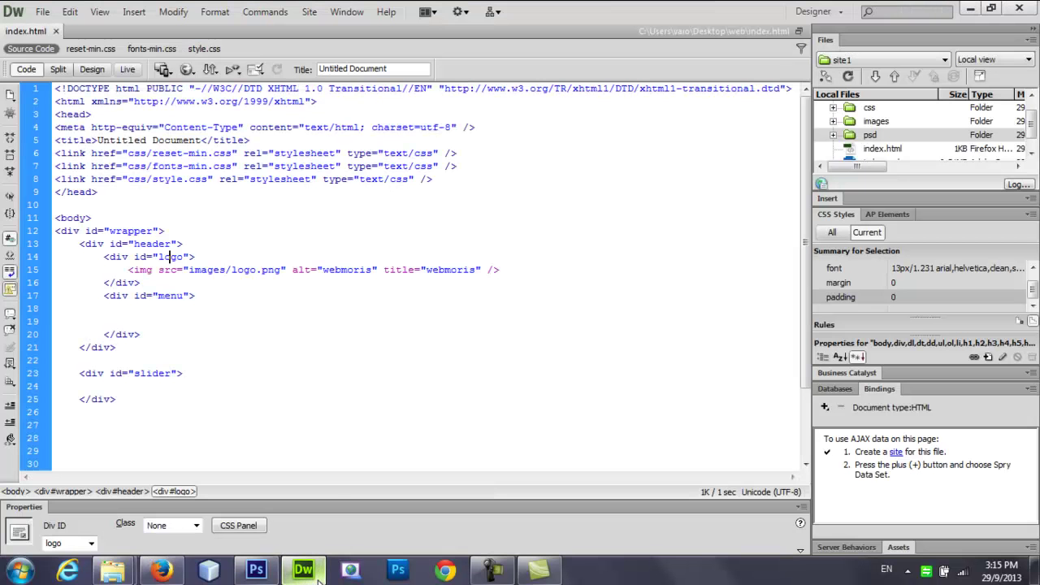
Copy the ids wrapper and header as plain words after the wrapper div's opening tag.
{"action": "left_click", "coordinate": [138, 230]}
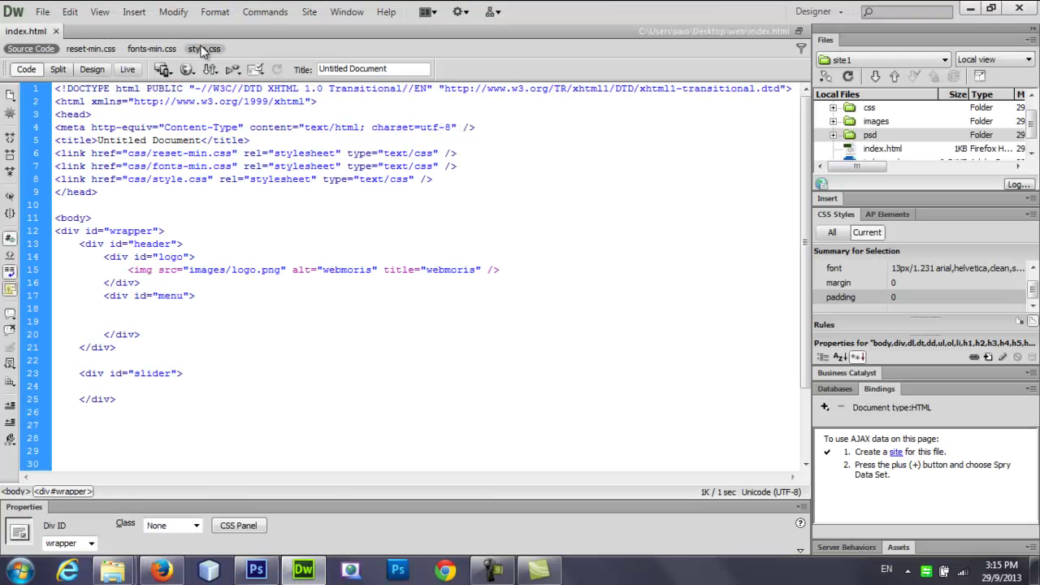
{"action": "double_click", "coordinate": [134, 231]}
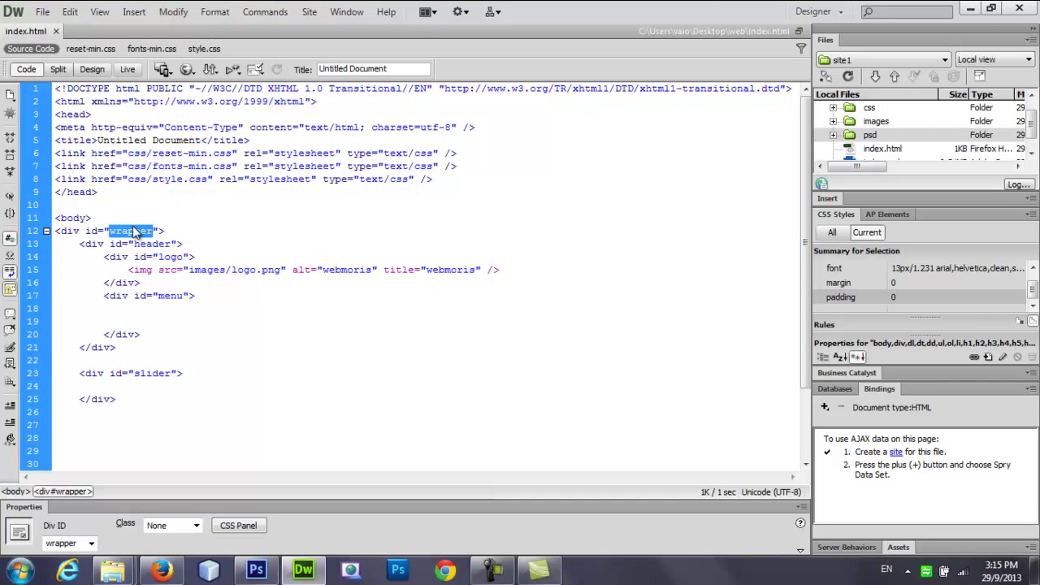
{"action": "key", "text": "ctrl+c"}
{"action": "left_click", "coordinate": [170, 231]}
{"action": "key", "text": "ctrl+v"}
{"action": "double_click", "coordinate": [157, 243]}
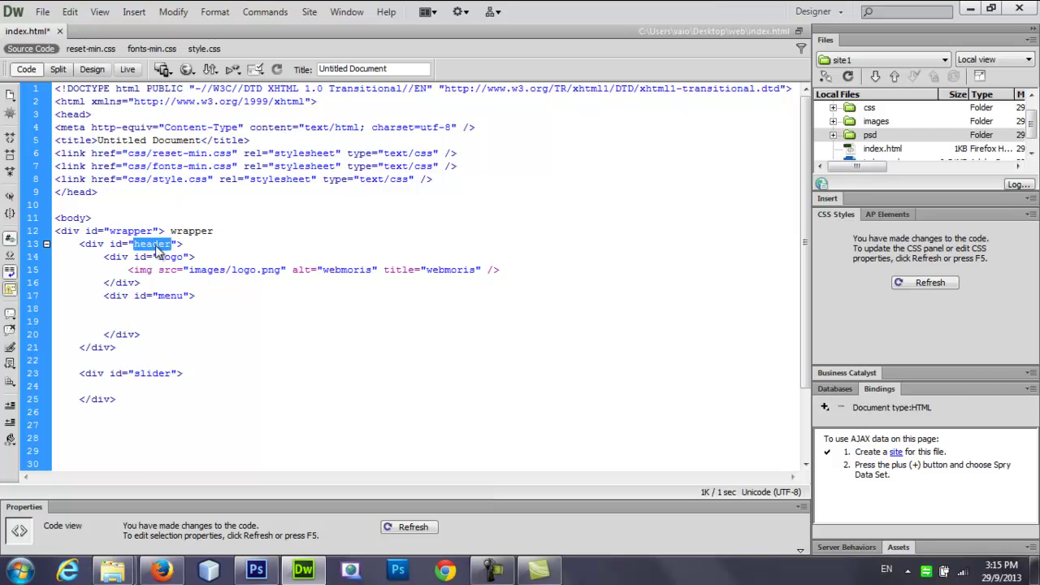
{"action": "left_click", "coordinate": [234, 232]}
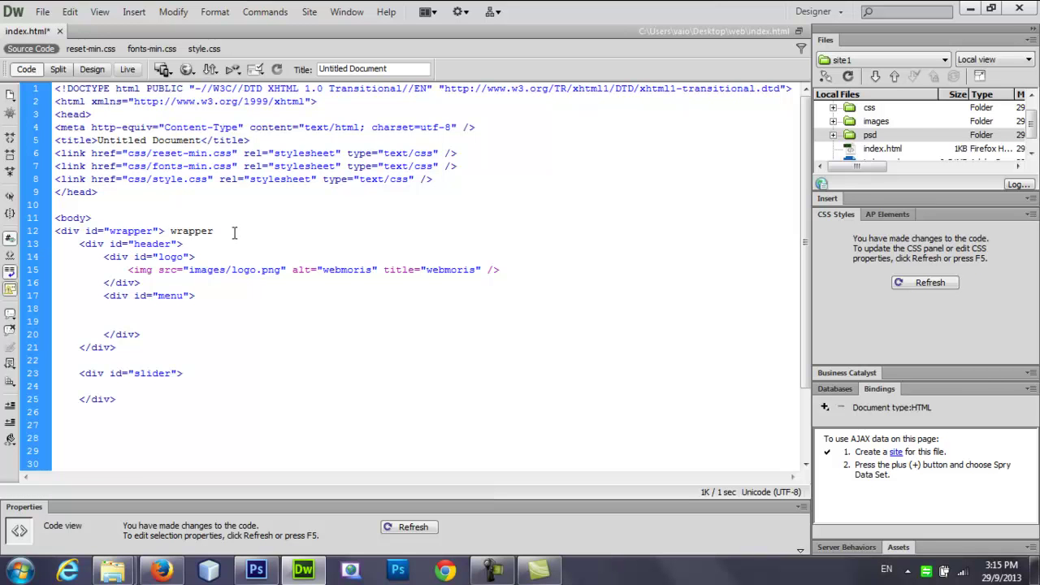
{"action": "key", "text": "ctrl+v"}
Append copies of the ids logo, menu and slider to the word list after the wrapper tag.
{"action": "double_click", "coordinate": [167, 258]}
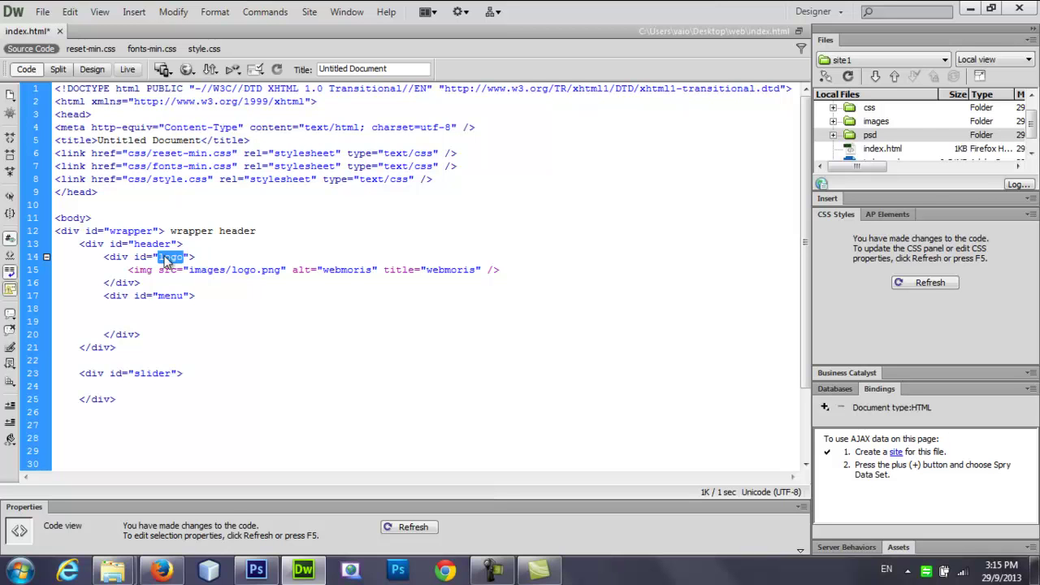
{"action": "left_click", "coordinate": [265, 231]}
{"action": "key", "text": "ctrl+v"}
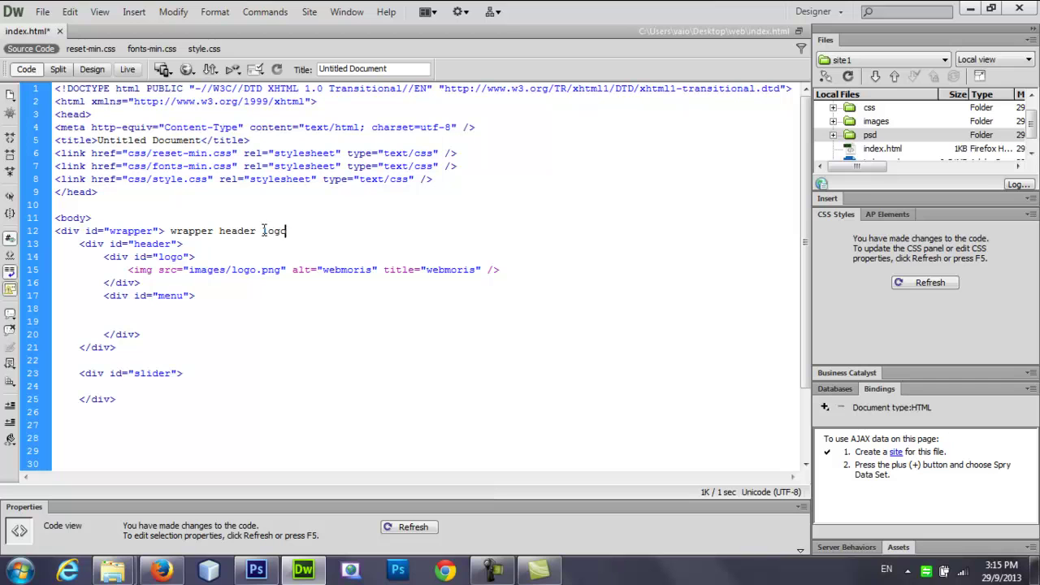
{"action": "double_click", "coordinate": [175, 295]}
{"action": "left_click", "coordinate": [300, 232]}
{"action": "key", "text": "ctrl+v"}
{"action": "double_click", "coordinate": [150, 375]}
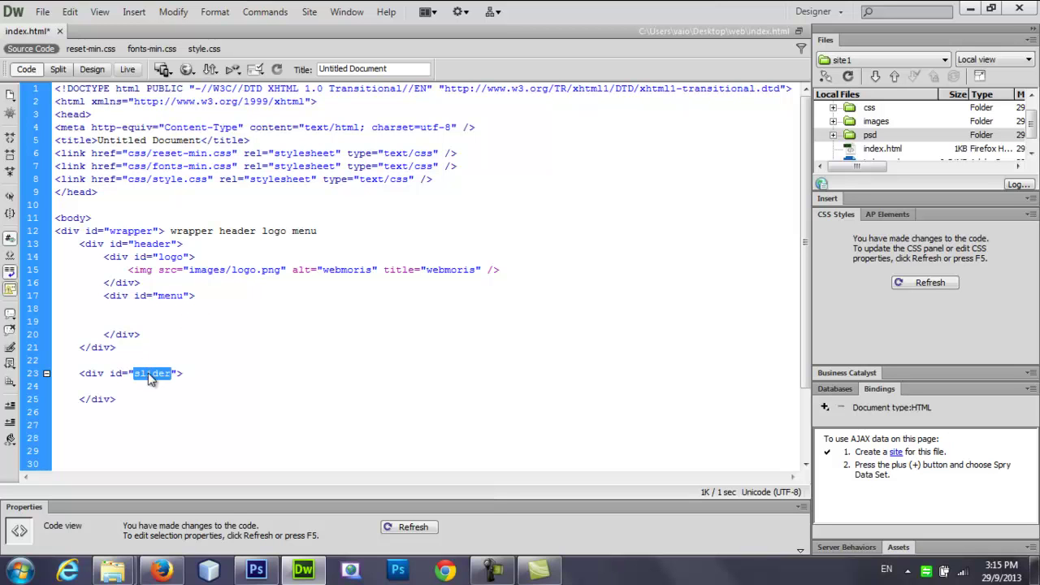
{"action": "left_click", "coordinate": [325, 230]}
{"action": "key", "text": "ctrl+v"}
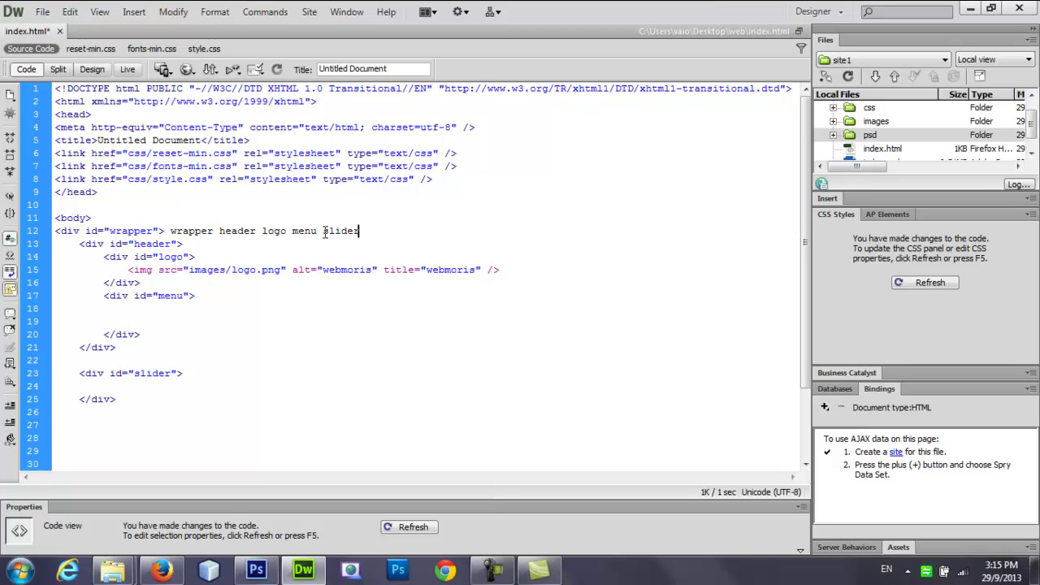
Move the list of ids from index.html to line 4 of style.css and save index.html.
{"action": "left_click_drag", "start_coordinate": [359, 230], "coordinate": [171, 229]}
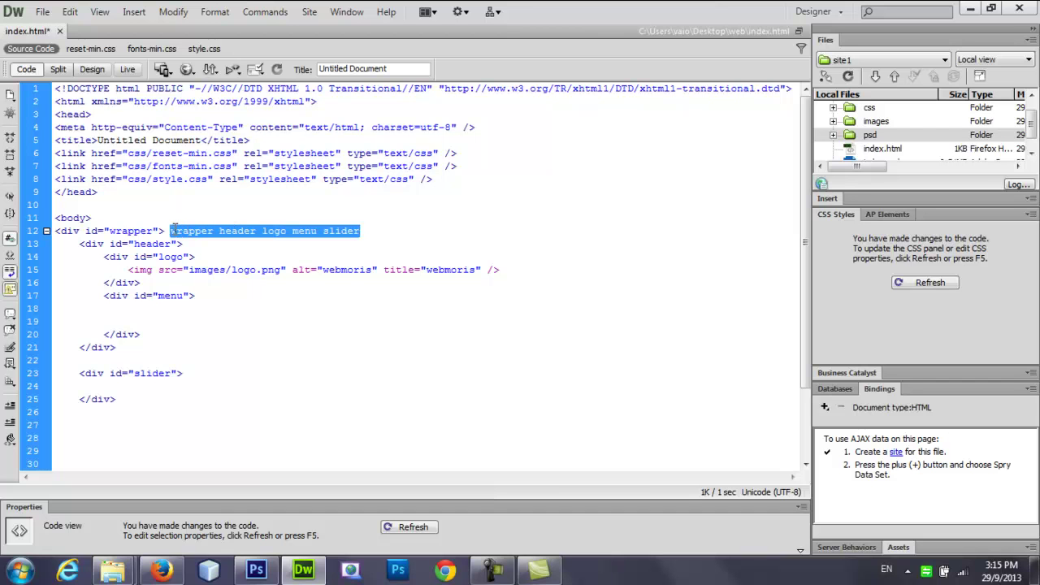
{"action": "key", "text": "BackSpace"}
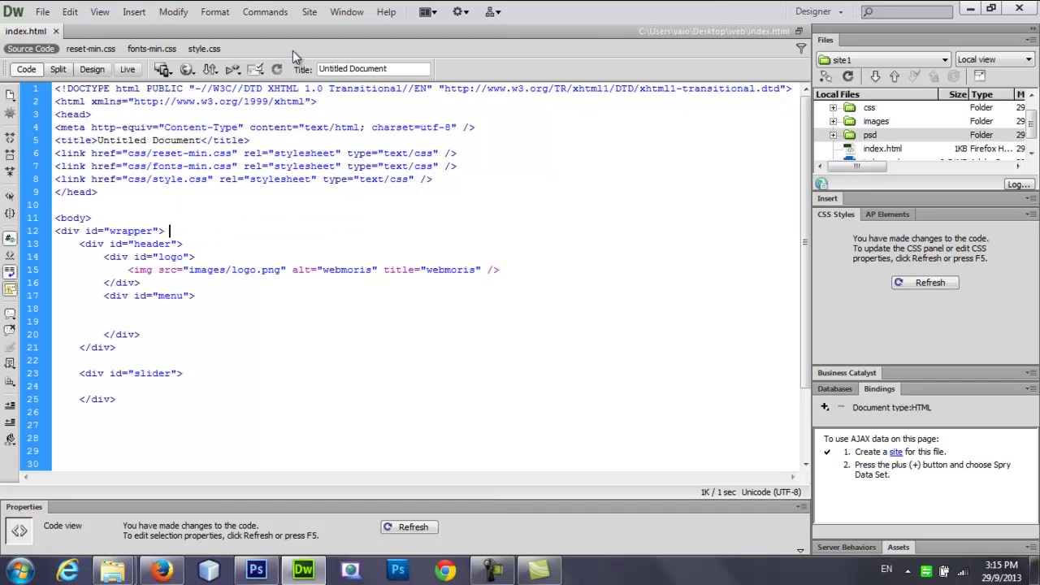
{"action": "left_click", "coordinate": [204, 49]}
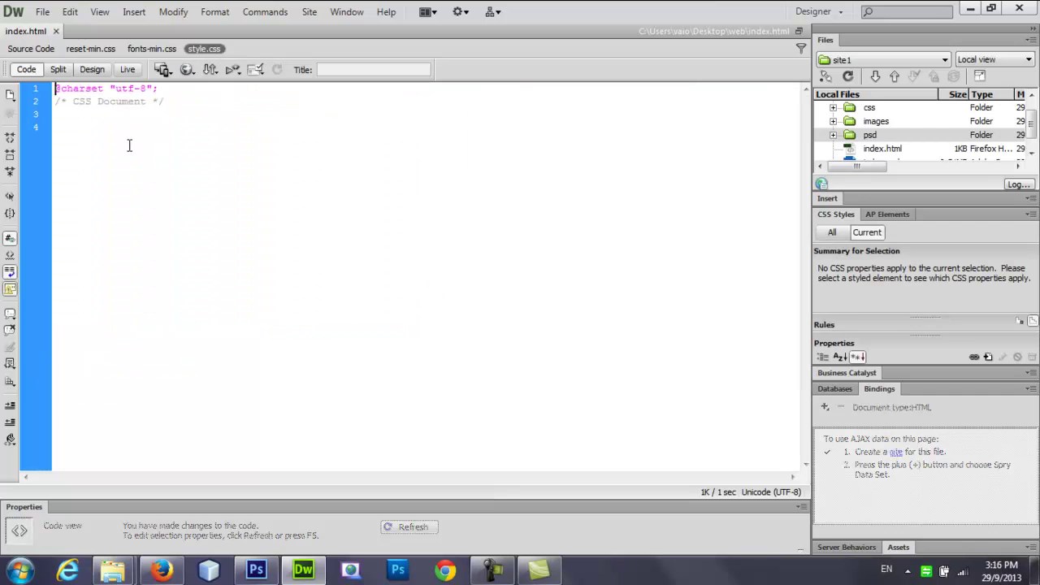
{"action": "key", "text": "ctrl+v"}
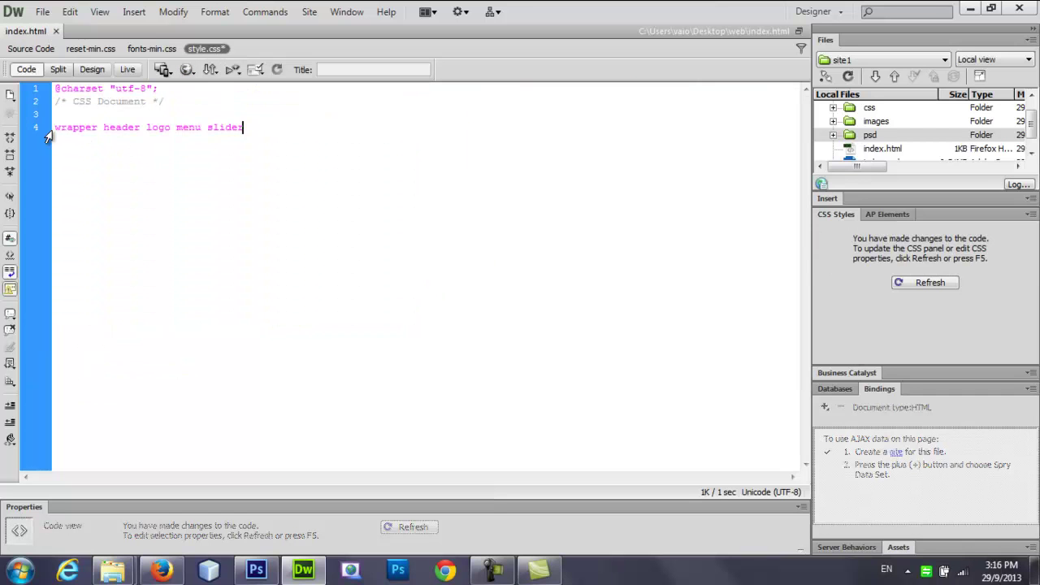
Prefix wrapper, header and logo with # in style.css.
{"action": "left_click", "coordinate": [56, 129]}
{"action": "type", "text": "#"}
{"action": "left_click", "coordinate": [110, 130]}
{"action": "type", "text": "#"}
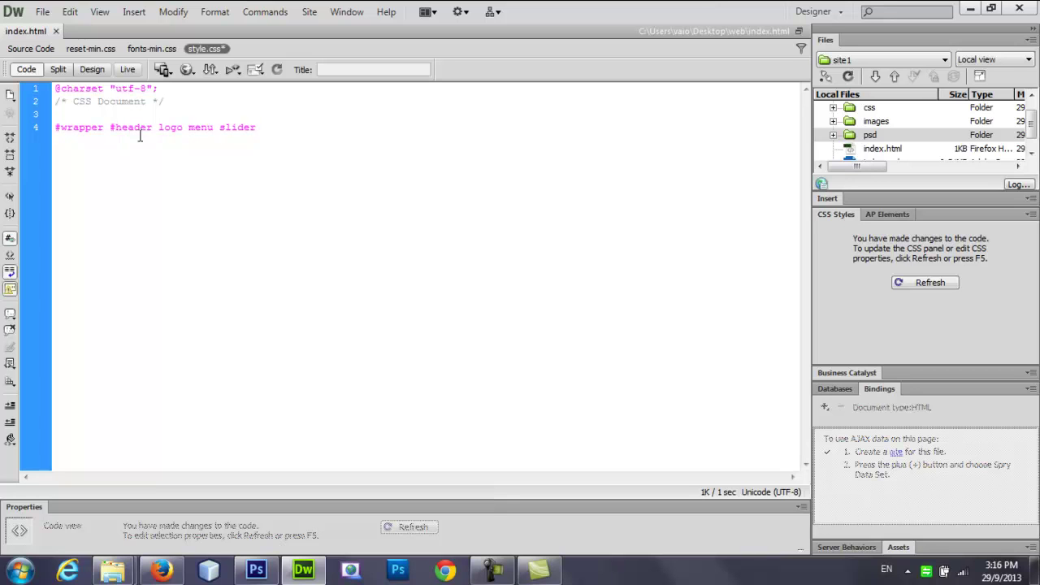
{"action": "left_click", "coordinate": [159, 127]}
{"action": "type", "text": "#"}
Turn #wrapper and #header into empty rules with braces, each on its own line.
{"action": "left_click", "coordinate": [104, 128]}
{"action": "type", "text": "{}"}
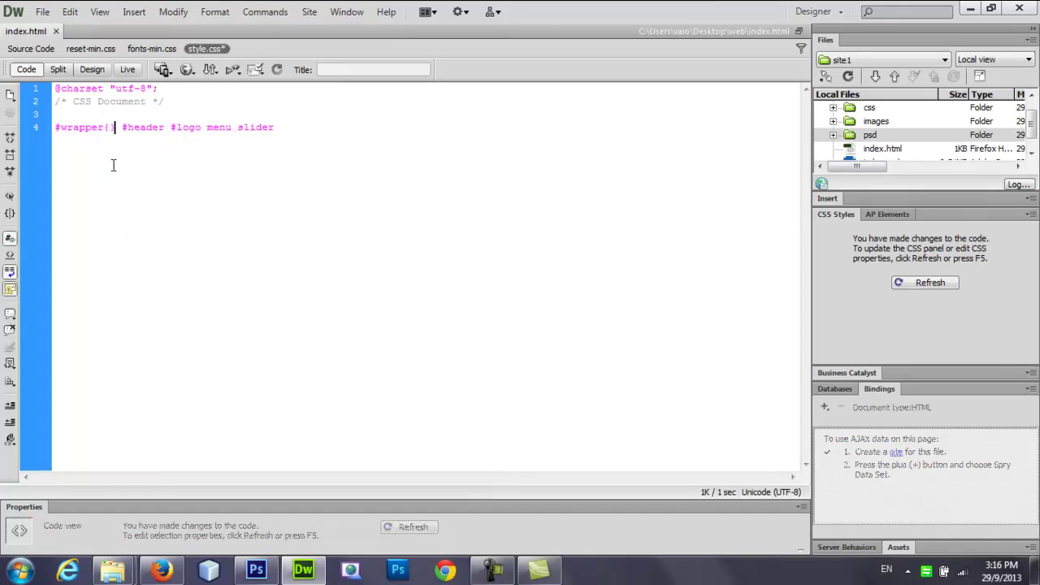
{"action": "key", "text": "Return"}
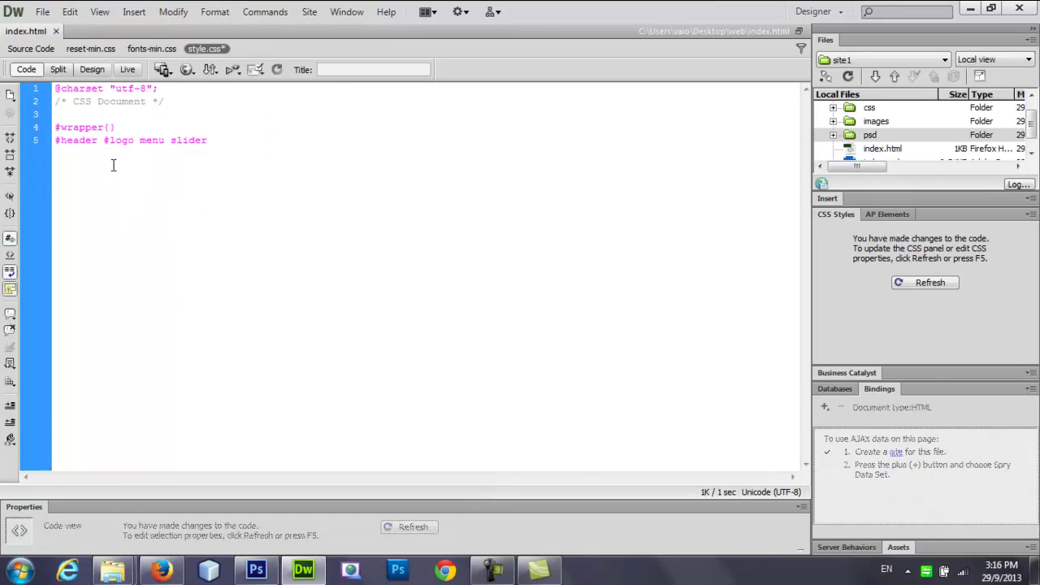
{"action": "key", "text": "Right"}
{"action": "key", "text": "Right"}
{"action": "key", "text": "Right"}
{"action": "key", "text": "Right"}
{"action": "key", "text": "Right"}
{"action": "key", "text": "Right"}
{"action": "type", "text": "{}"}
{"action": "key", "text": "Right"}
{"action": "key", "text": "Return"}
Add empty braces to #logo and put the remaining words on a new line.
{"action": "key", "text": "Right"}
{"action": "key", "text": "Right"}
{"action": "key", "text": "Right"}
{"action": "key", "text": "Right"}
{"action": "key", "text": "Right"}
{"action": "type", "text": "{}"}
{"action": "key", "text": "Return"}
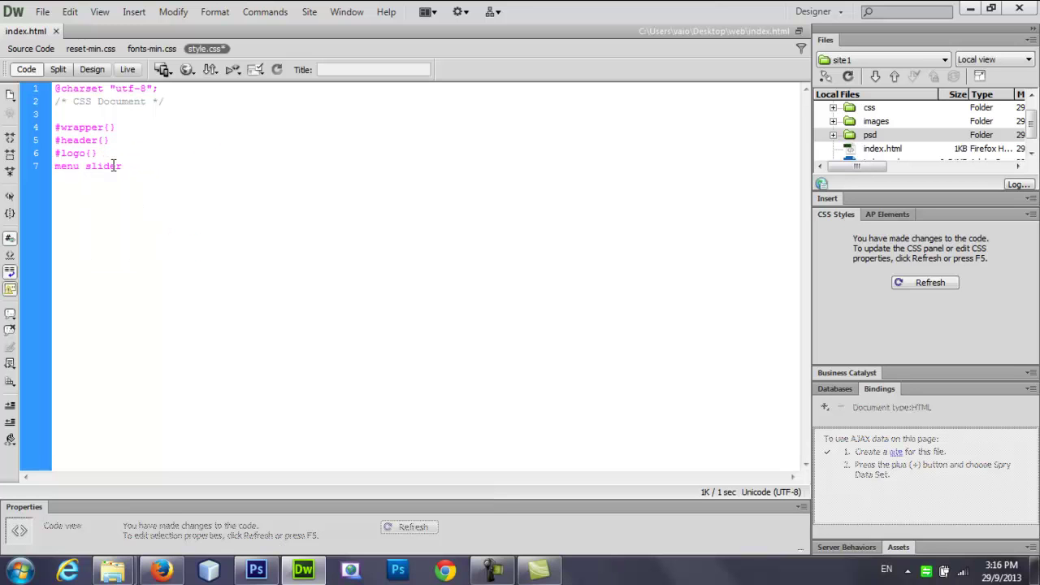
Turn menu and slider into the empty rules #menu{} and #slider{} on separate lines.
{"action": "type", "text": "#"}
{"action": "key", "text": "Right"}
{"action": "key", "text": "Return"}
{"action": "left_click", "coordinate": [97, 166]}
{"action": "type", "text": "{}"}
{"action": "key", "text": "BackSpace"}
{"action": "type", "text": "#{}"}
Insert an empty line after the #wrapper rule and another after the #menu rule, and save style.css.
{"action": "left_click", "coordinate": [121, 127]}
{"action": "key", "text": "Return"}
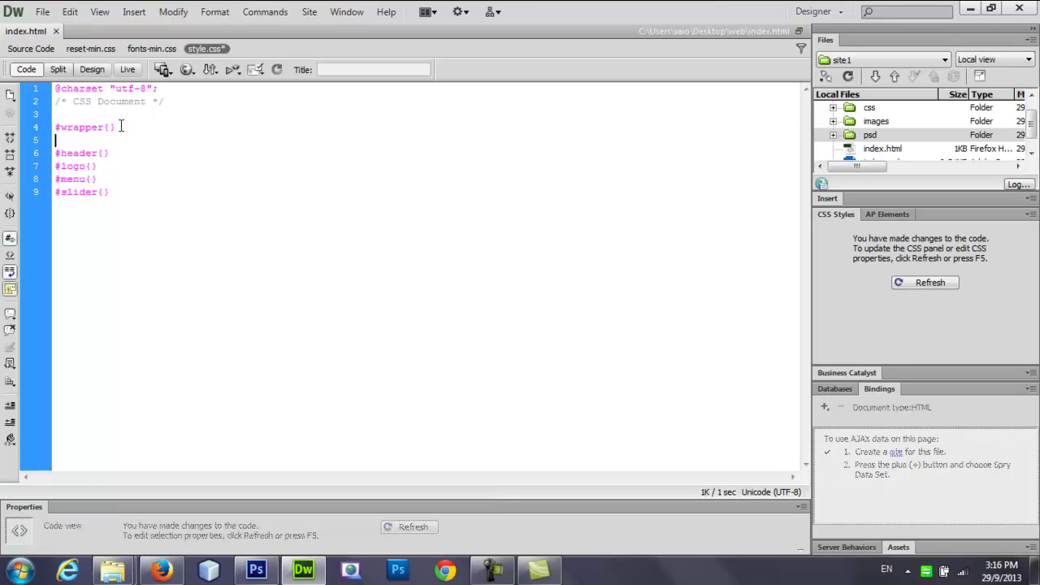
{"action": "left_click", "coordinate": [99, 177]}
{"action": "key", "text": "Return"}
Place the cursor inside the #wrapper braces, check index.psd's pixel width in Photoshop's Image Size, and return to Dreamweaver.
{"action": "left_click", "coordinate": [111, 127]}
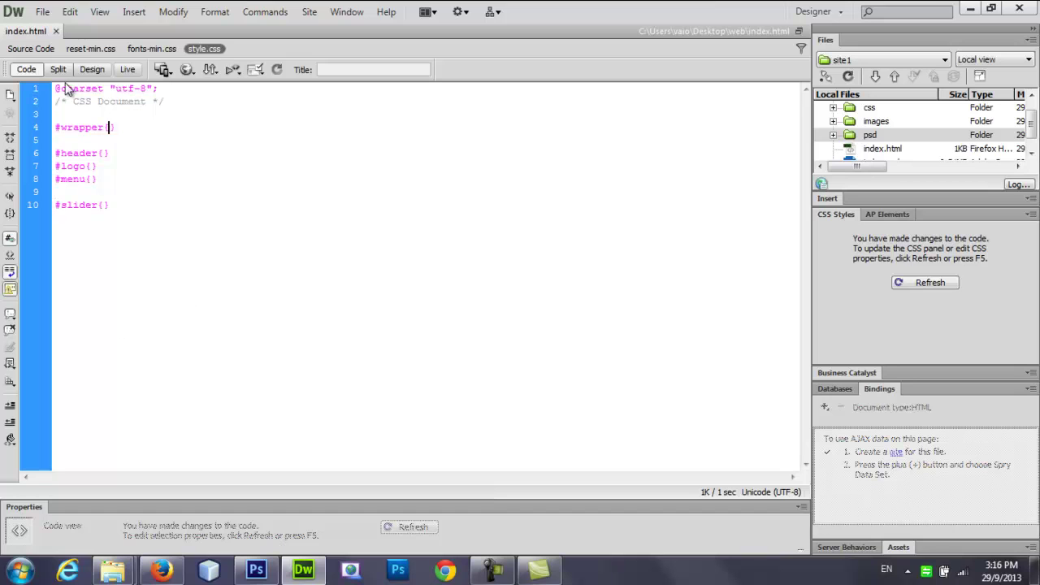
{"action": "left_click", "coordinate": [255, 571]}
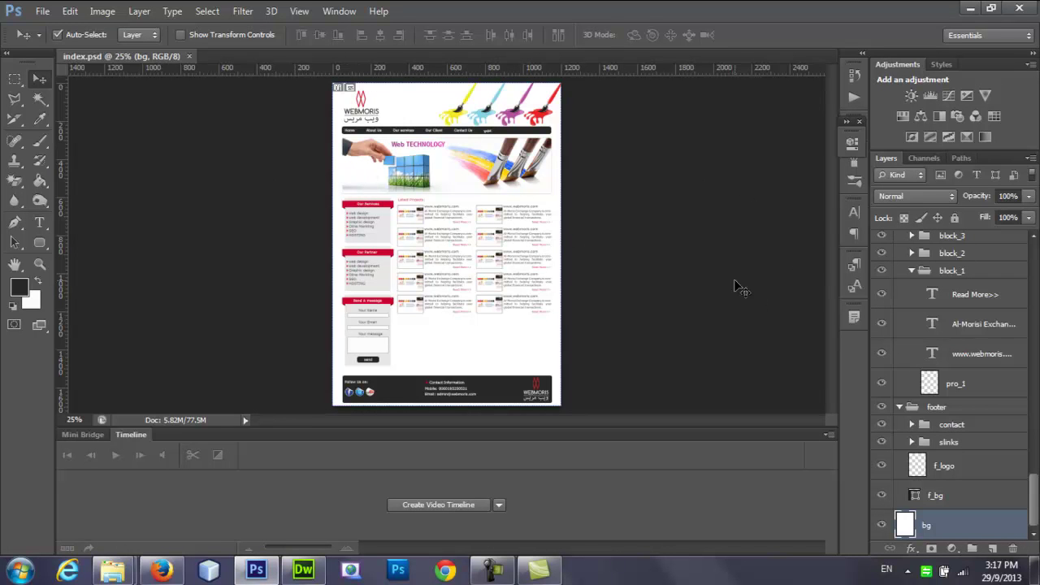
{"action": "left_click", "coordinate": [97, 11]}
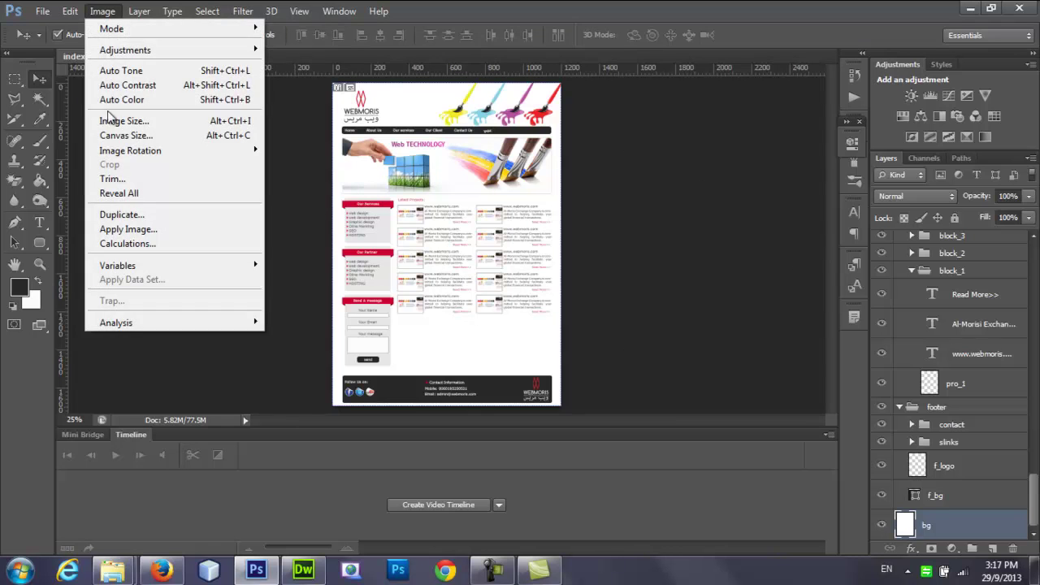
{"action": "left_click", "coordinate": [113, 121]}
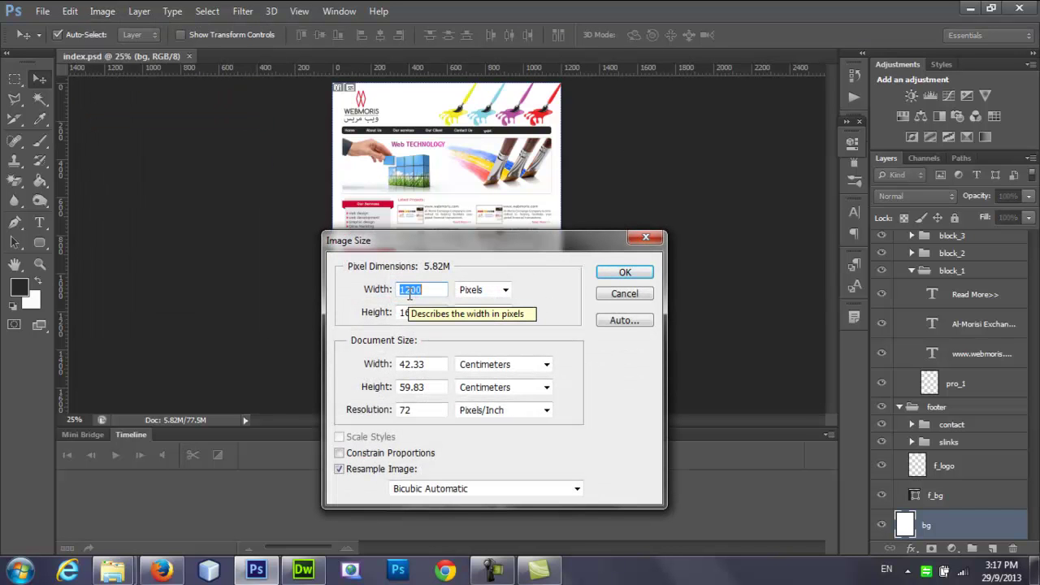
{"action": "left_click", "coordinate": [604, 294]}
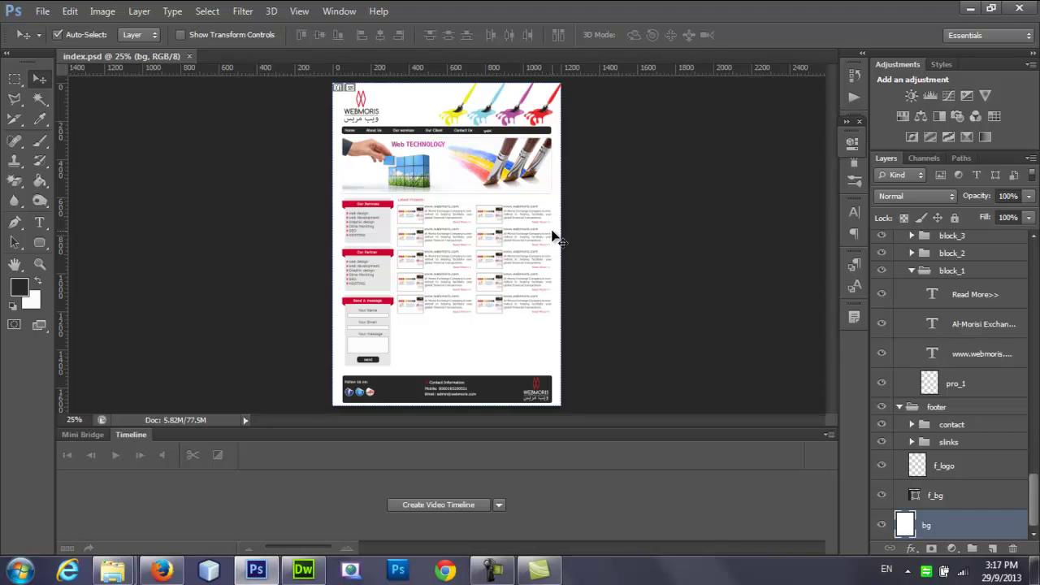
{"action": "left_click", "coordinate": [303, 569]}
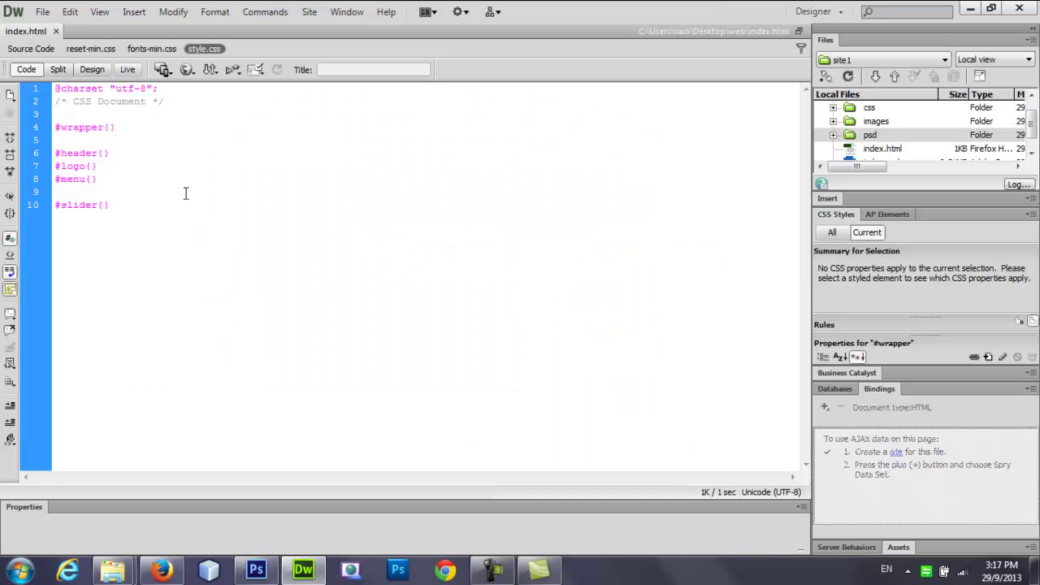
Set the width of the #wrapper rule to 1200px.
{"action": "type", "text": "w"}
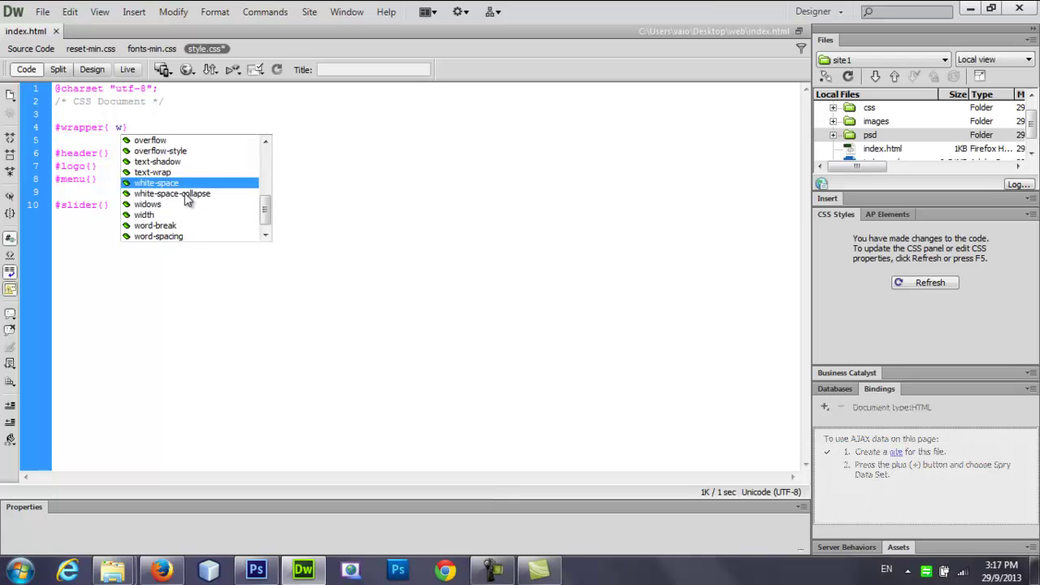
{"action": "key", "text": "Down"}
{"action": "key", "text": "Down"}
{"action": "key", "text": "Down"}
{"action": "key", "text": "Return"}
{"action": "type", "text": "1200px; h"}
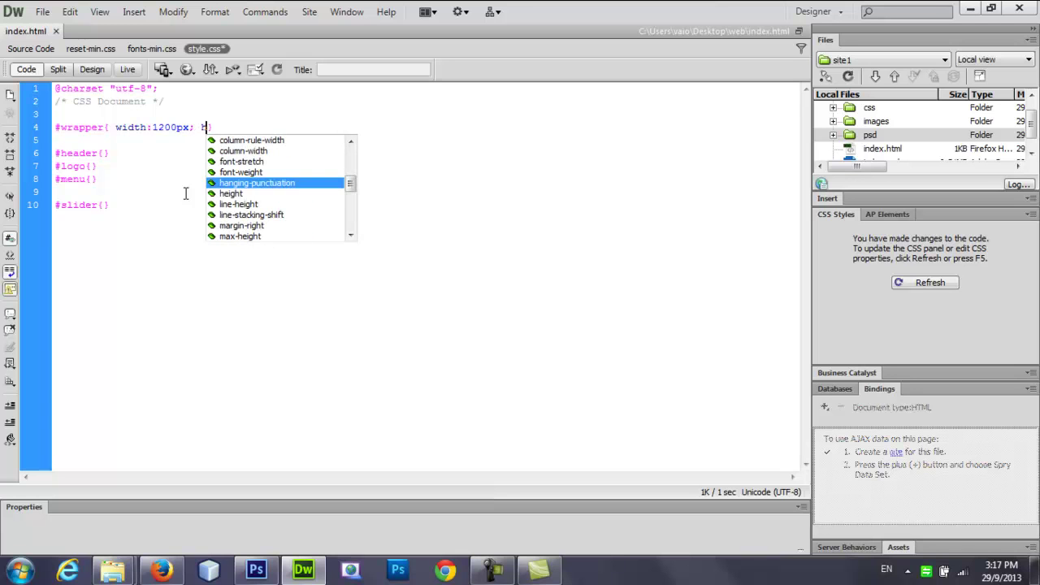
{"action": "key", "text": "Down"}
{"action": "key", "text": "Down"}
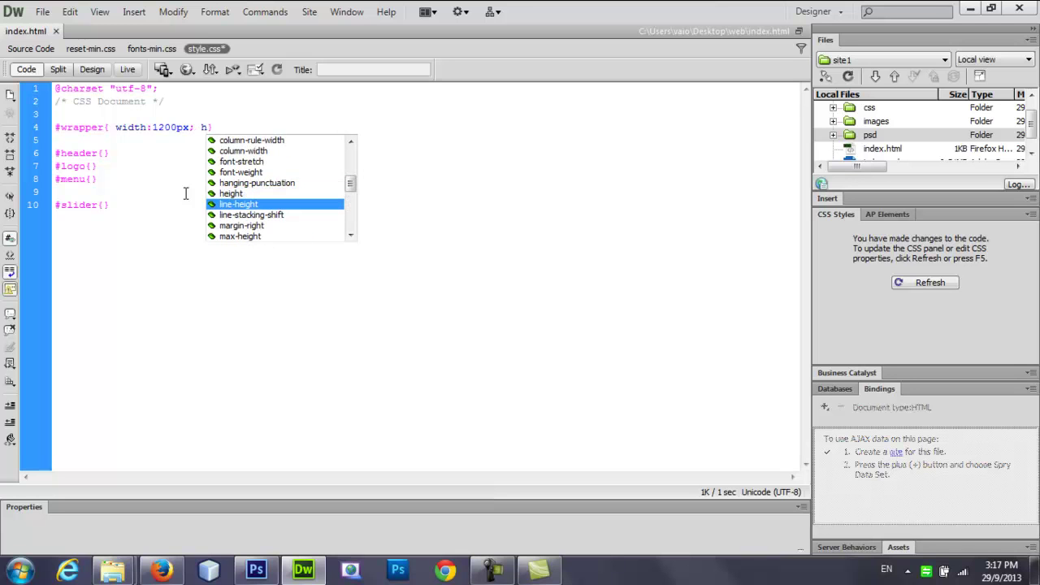
{"action": "key", "text": "BackSpace"}
Add min-height:500px to the #wrapper rule after its width and save style.css.
{"action": "type", "text": "m"}
{"action": "key", "text": "Down"}
{"action": "key", "text": "Down"}
{"action": "key", "text": "Down"}
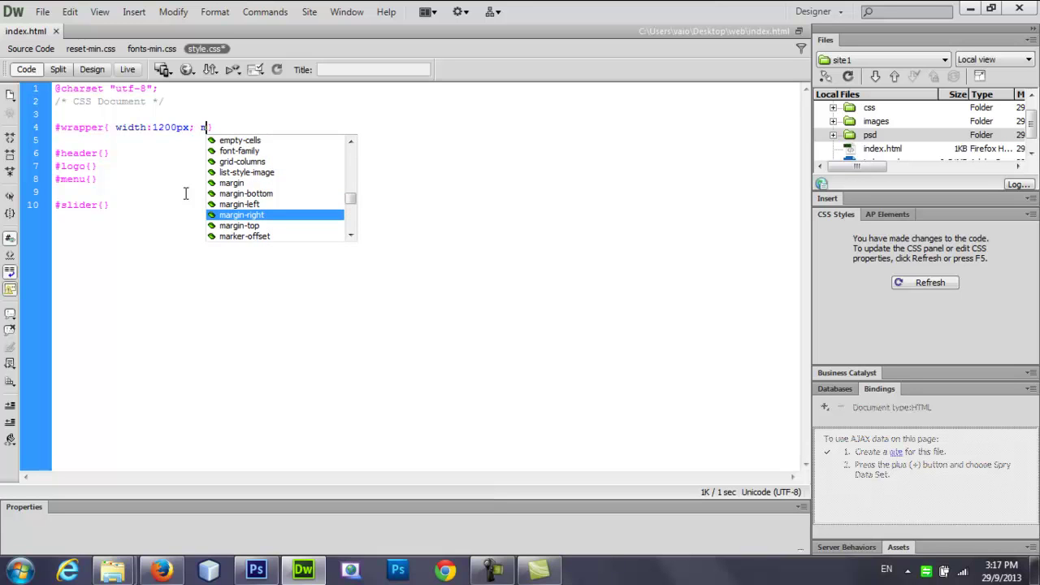
{"action": "type", "text": "i"}
{"action": "key", "text": "Return"}
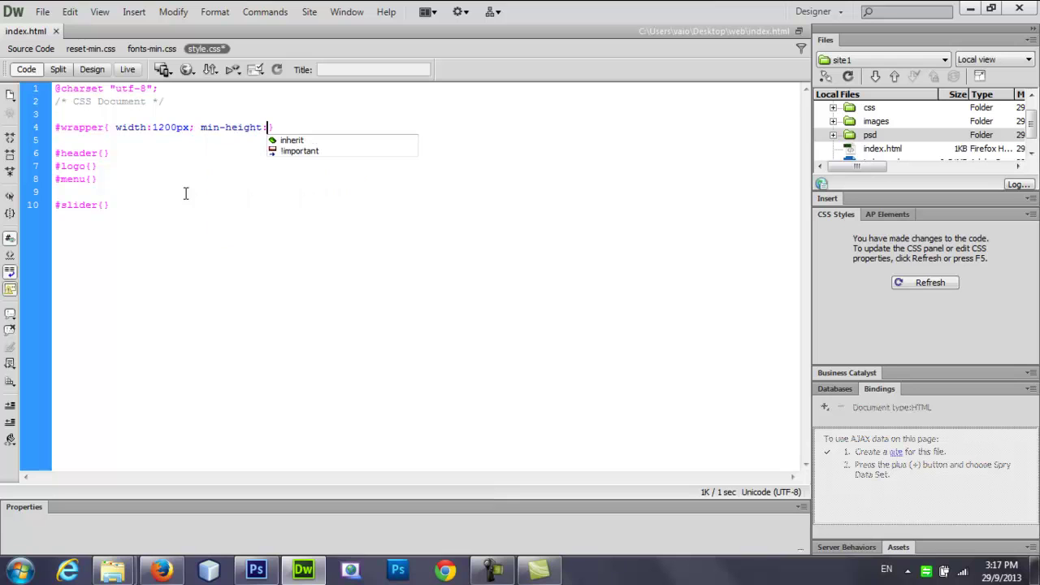
{"action": "type", "text": "500px;"}
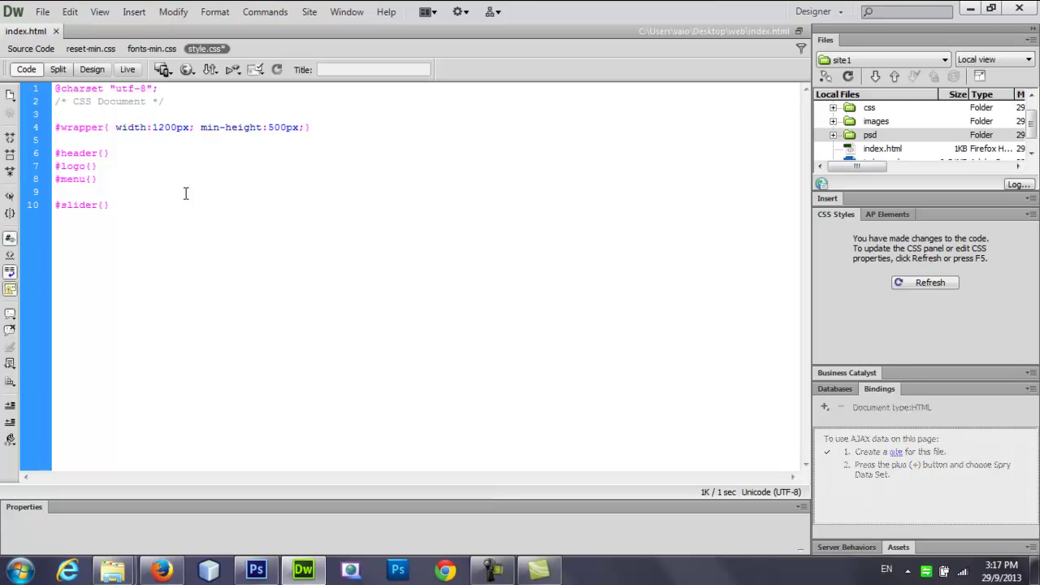
{"action": "key", "text": "ctrl+s"}
Add margin:0 auto to the #wrapper rule and save style.css.
{"action": "type", "text": "m"}
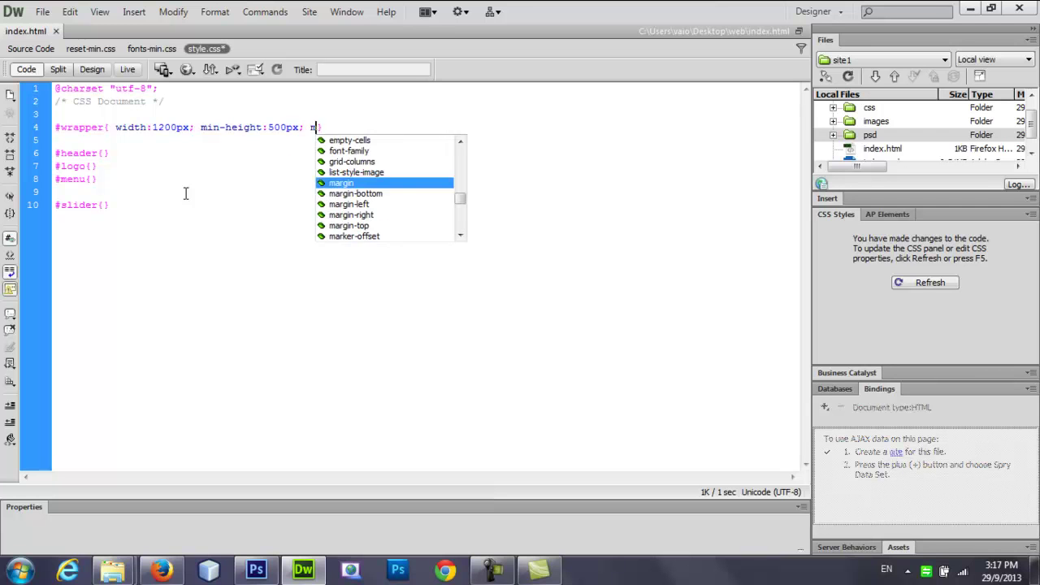
{"action": "key", "text": "Return"}
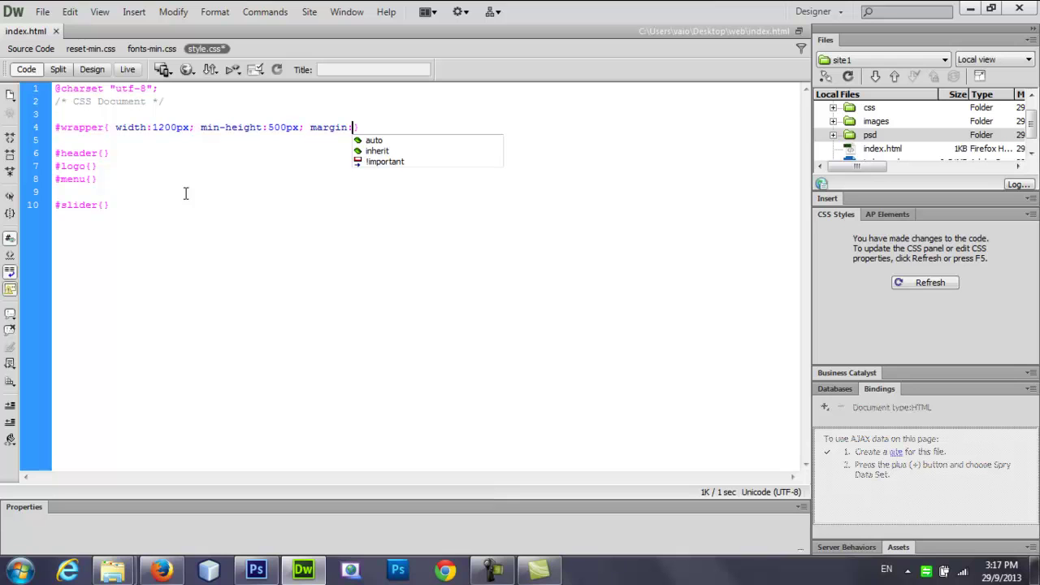
{"action": "type", "text": "0 "}
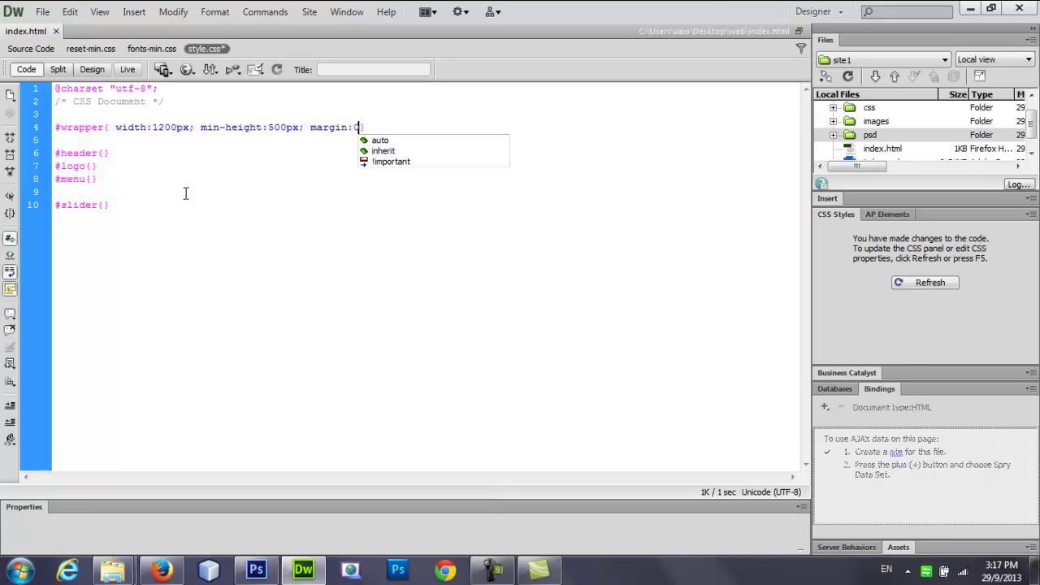
{"action": "type", "text": "a"}
{"action": "key", "text": "Return"}
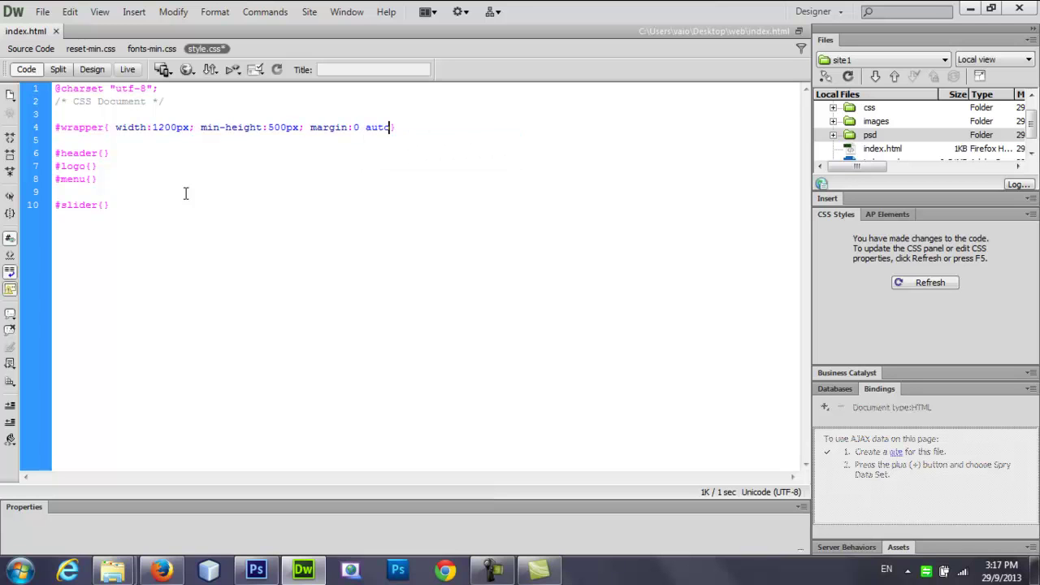
{"action": "type", "text": ";"}
{"action": "key", "text": "ctrl+s"}
Reload index.html in Firefox to check the wrapper's centering, and return to Dreamweaver.
{"action": "left_click", "coordinate": [161, 569]}
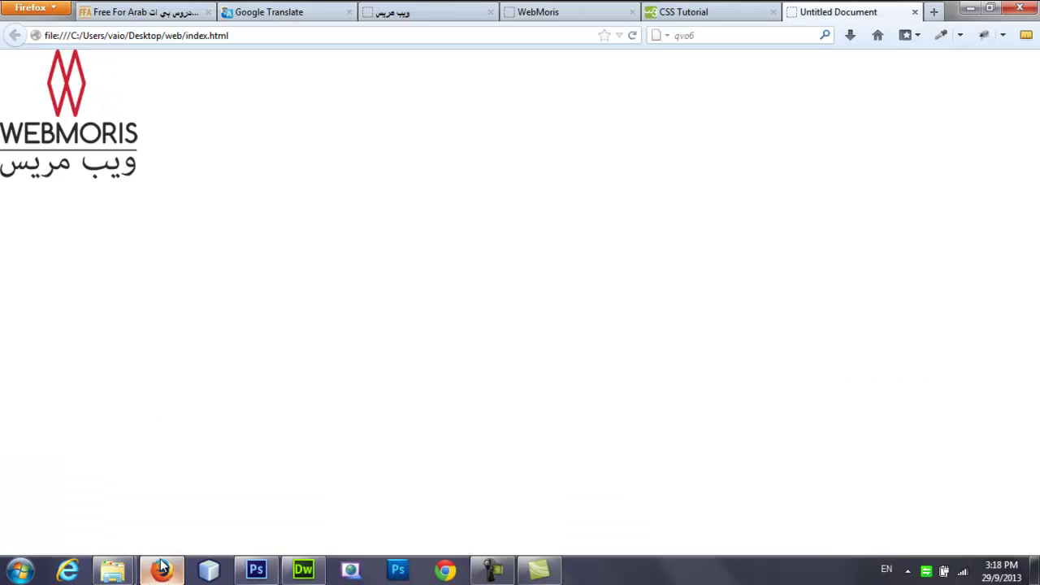
{"action": "left_click", "coordinate": [632, 34]}
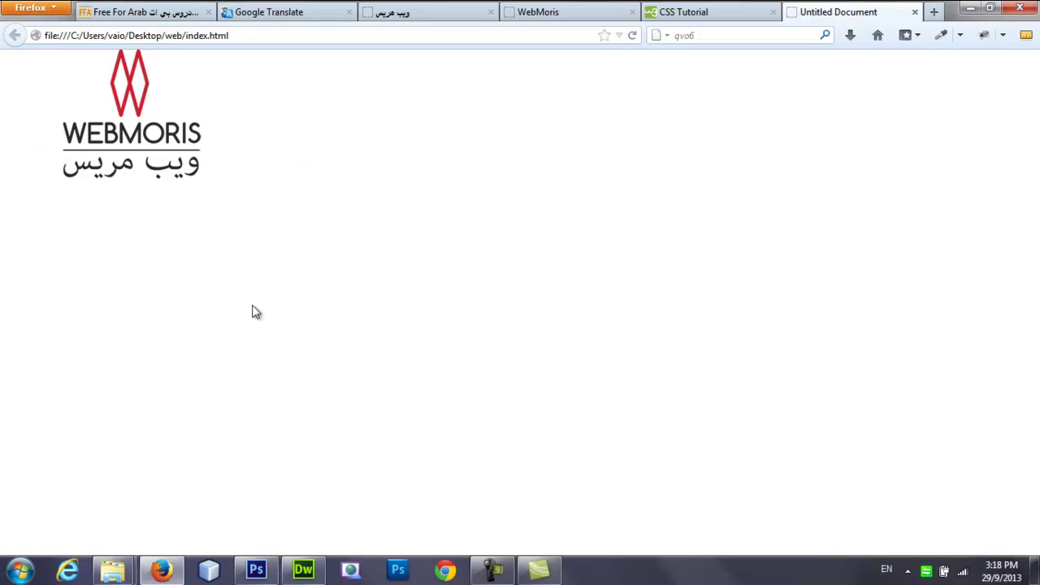
{"action": "left_click", "coordinate": [303, 569]}
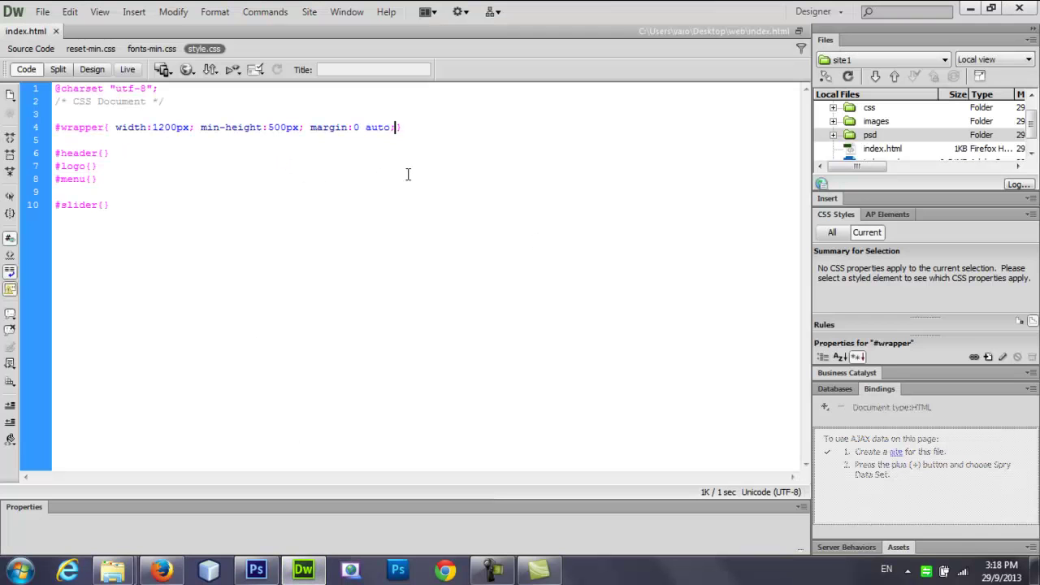
Give the #wrapper rule the background colour #09C and end the declaration with a semicolon.
{"action": "type", "text": "b"}
{"action": "key", "text": "Down"}
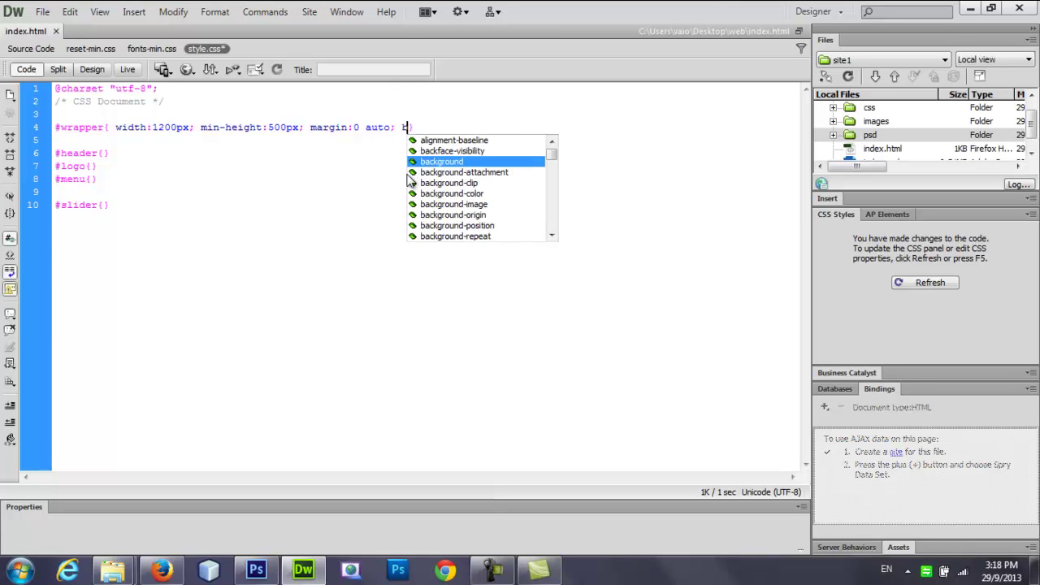
{"action": "key", "text": "Return"}
{"action": "key", "text": "Return"}
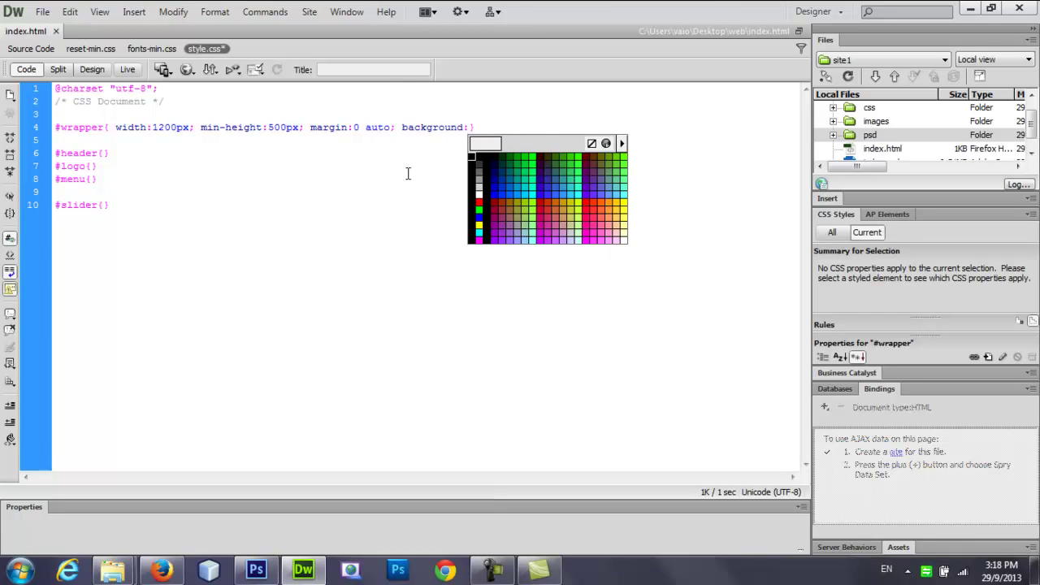
{"action": "left_click", "coordinate": [524, 183]}
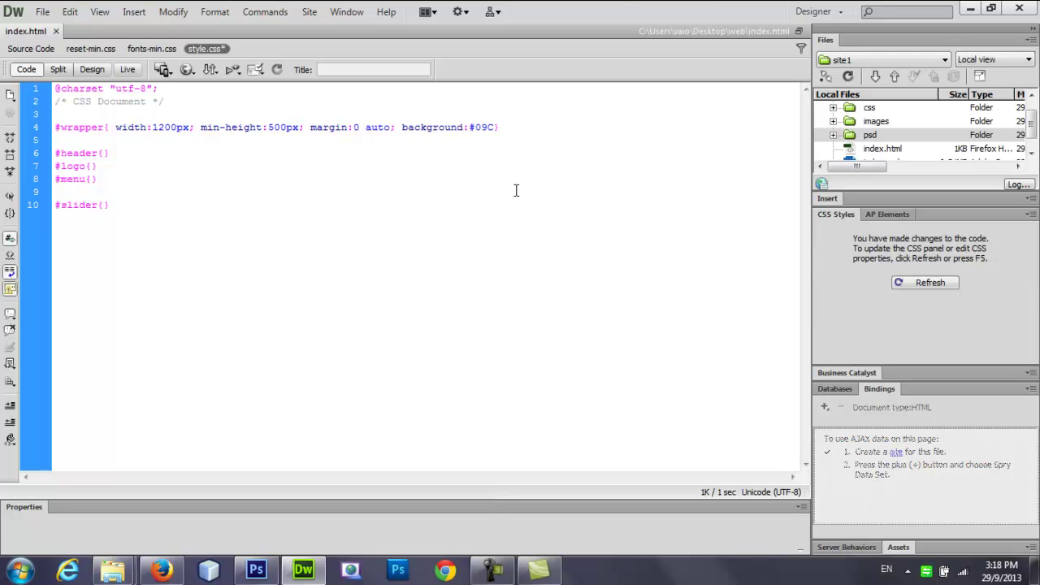
{"action": "type", "text": ";"}
Reload index.html in Firefox to check the wrapper's coloured area, and return to Dreamweaver.
{"action": "left_click", "coordinate": [162, 570]}
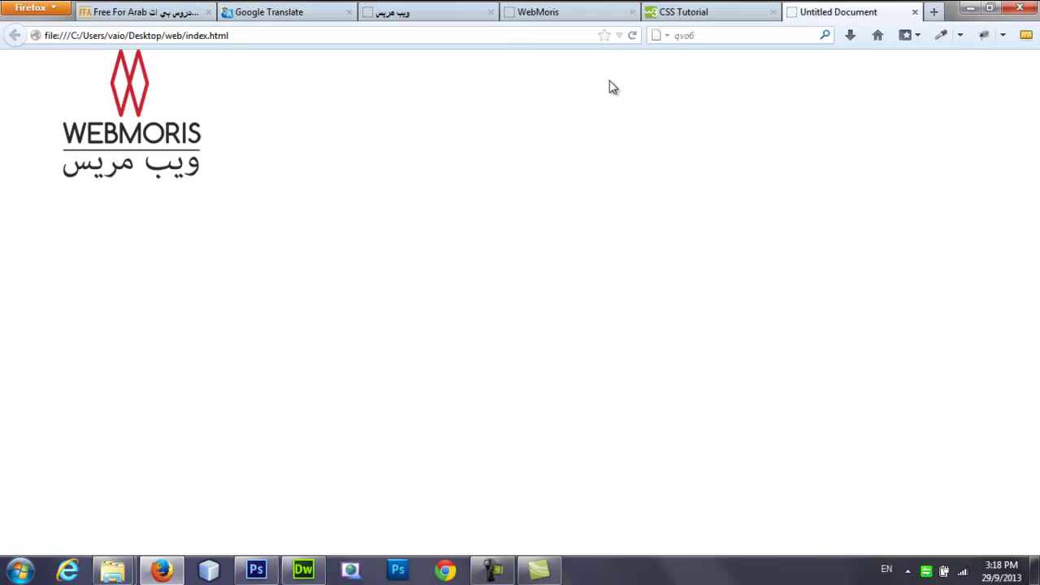
{"action": "left_click", "coordinate": [632, 37]}
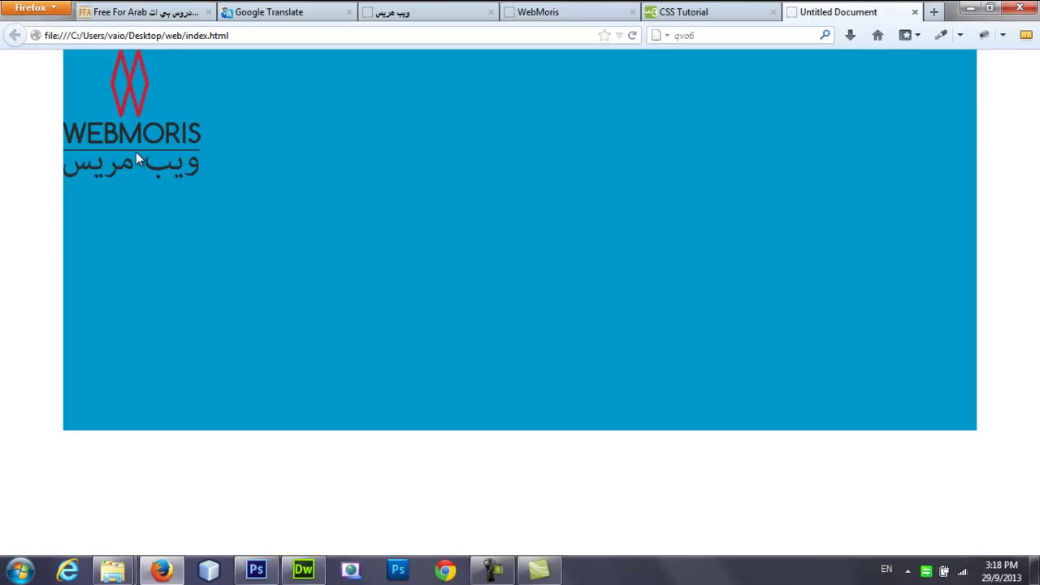
{"action": "left_click", "coordinate": [303, 570]}
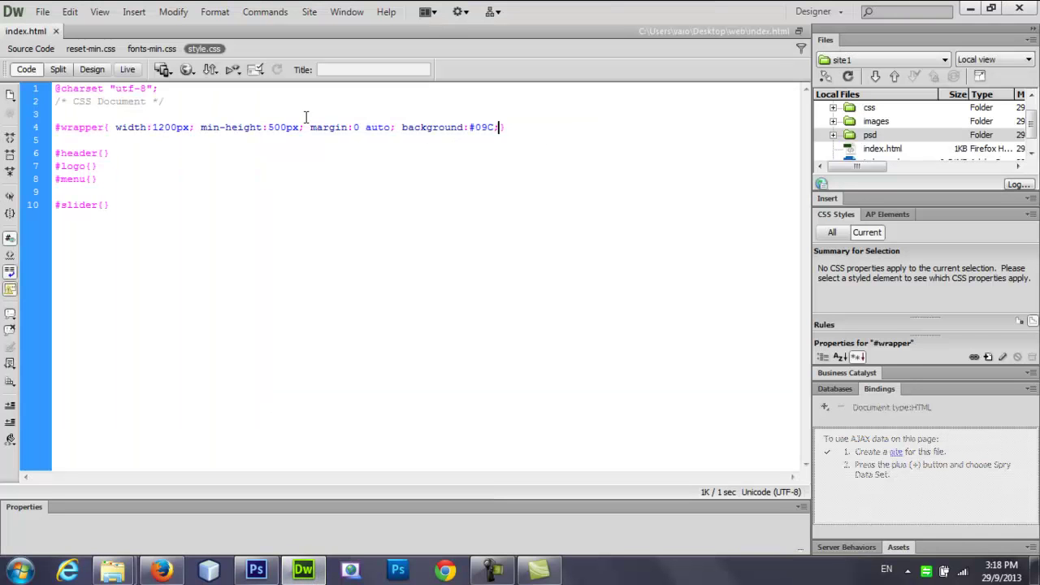
Compare the #wrapper width and min-height values with index.psd in Photoshop and the page in Firefox, ending back in Dreamweaver.
{"action": "left_click", "coordinate": [102, 153]}
{"action": "left_click", "coordinate": [117, 127]}
{"action": "left_click", "coordinate": [256, 571]}
{"action": "left_click", "coordinate": [257, 572]}
{"action": "left_click", "coordinate": [213, 128]}
{"action": "left_click", "coordinate": [286, 128]}
{"action": "key", "text": "F12"}
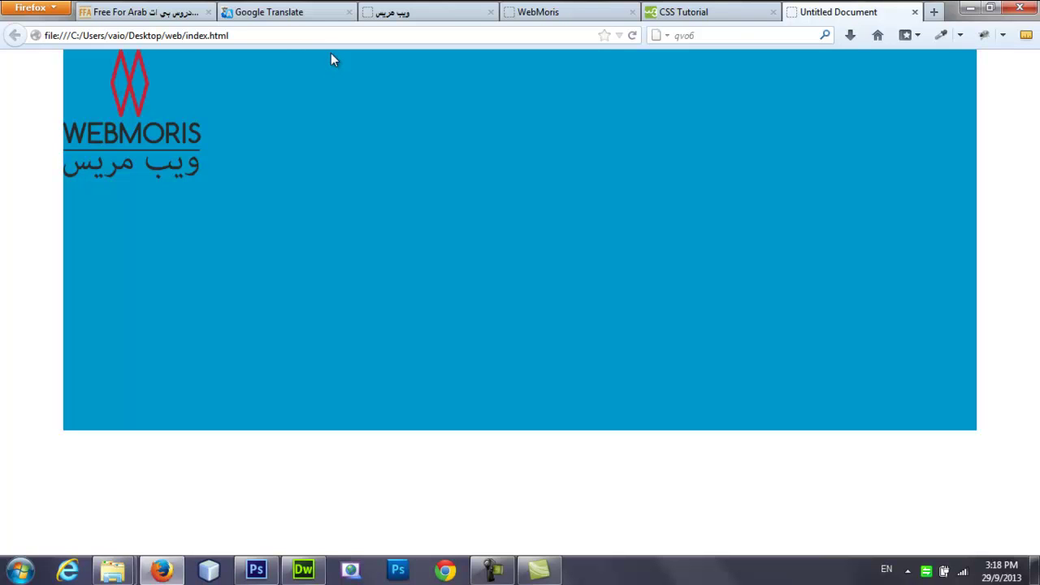
{"action": "left_click", "coordinate": [303, 569]}
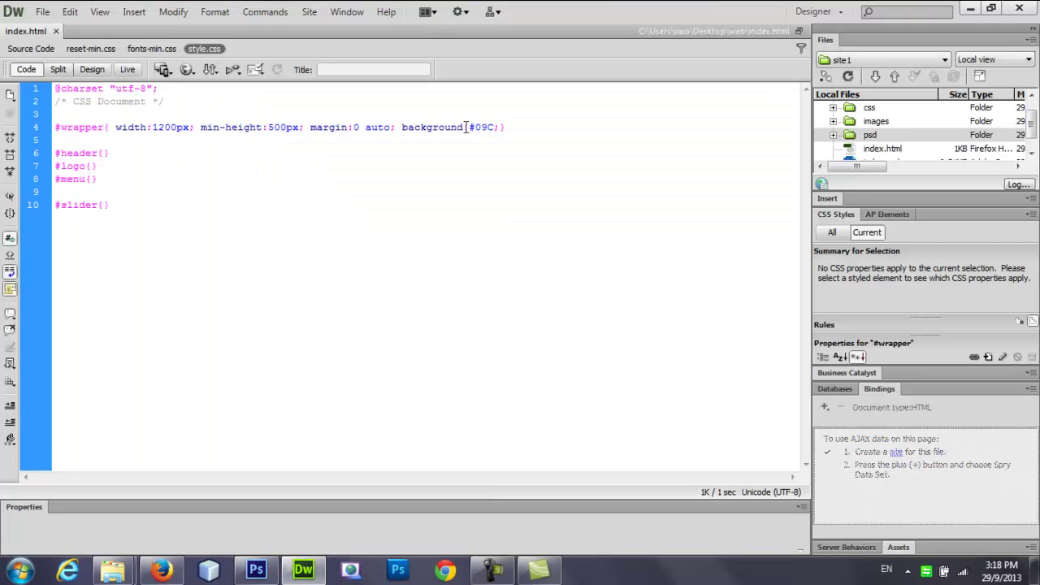
Examine the header's extent in the index.psd layout in Photoshop against the rules in style.css, ending back in Dreamweaver.
{"action": "left_click", "coordinate": [495, 127]}
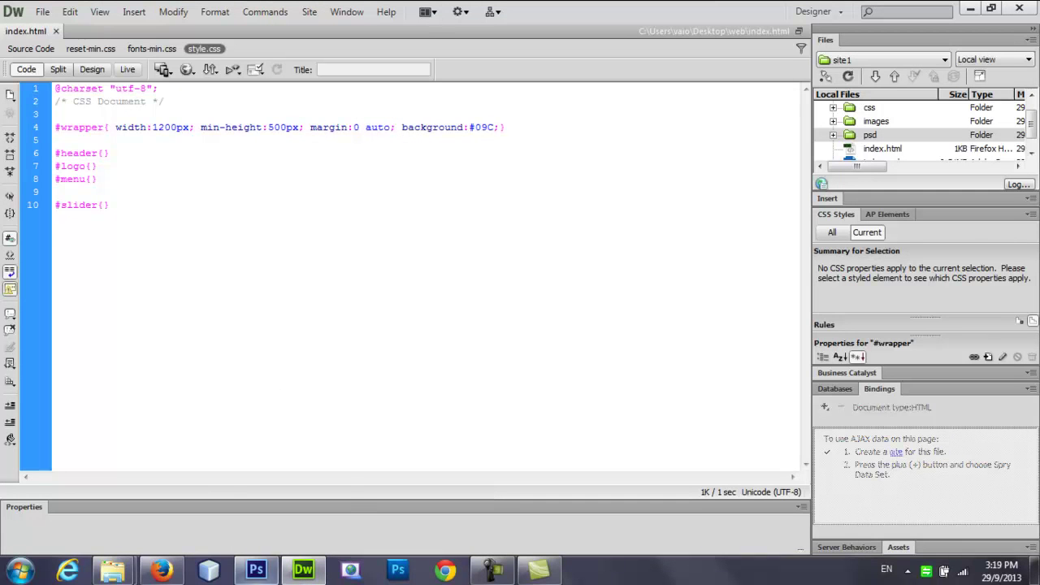
{"action": "left_click", "coordinate": [255, 570]}
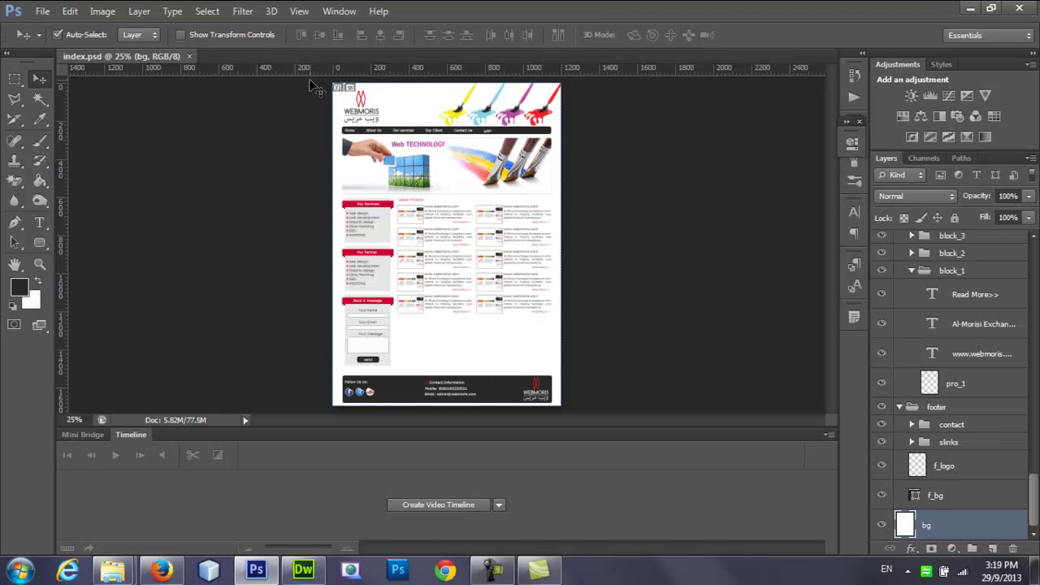
{"action": "left_click", "coordinate": [303, 570]}
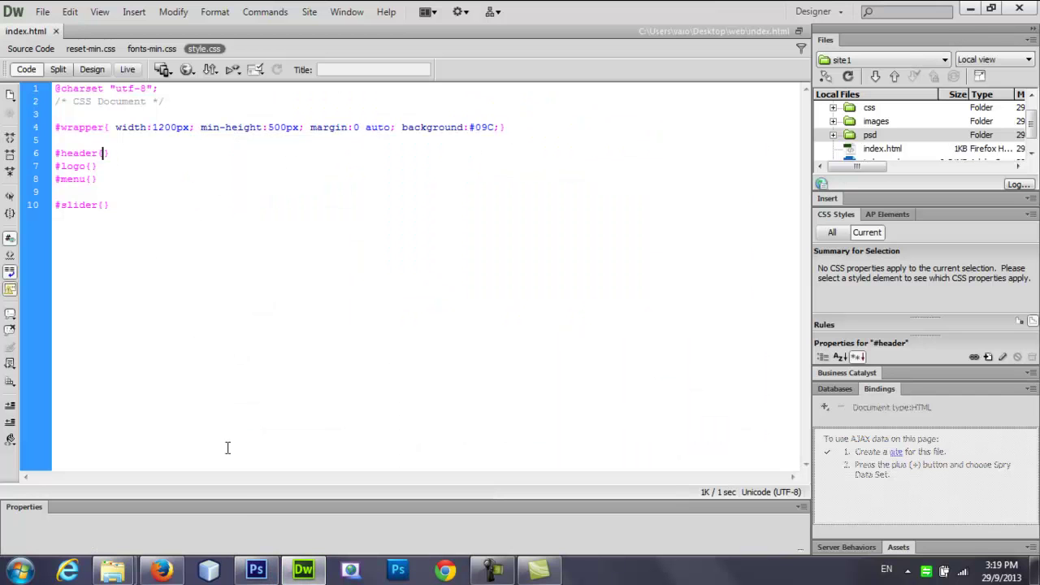
{"action": "left_click", "coordinate": [256, 570]}
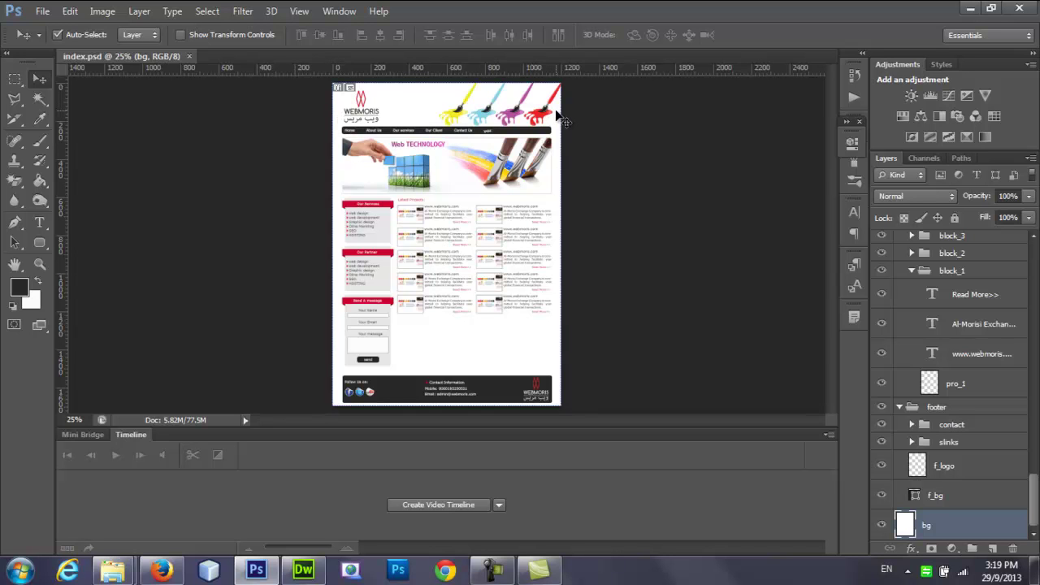
{"action": "left_click", "coordinate": [303, 570]}
{"action": "left_click", "coordinate": [256, 569]}
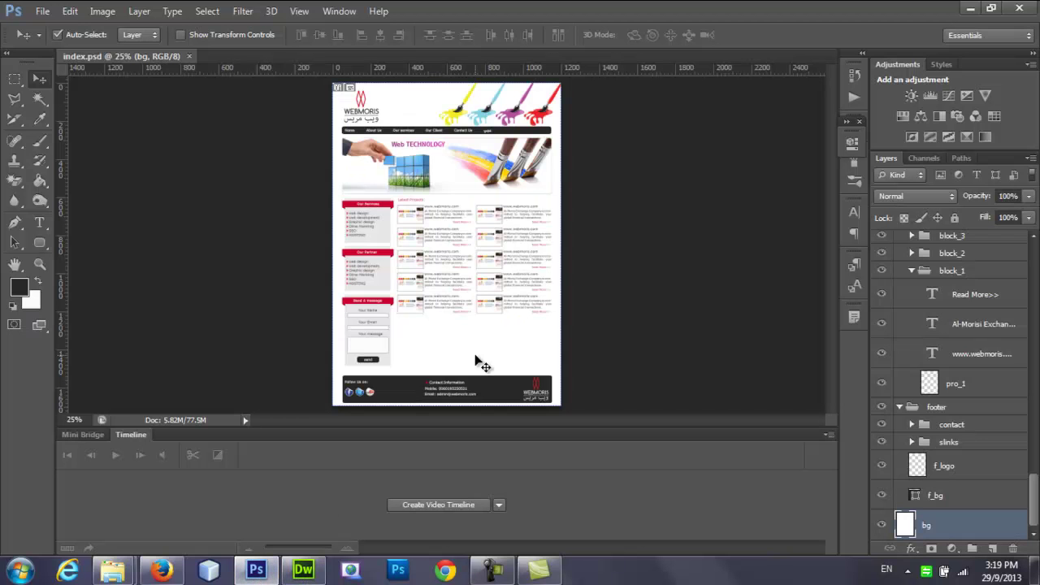
{"action": "left_click", "coordinate": [256, 570]}
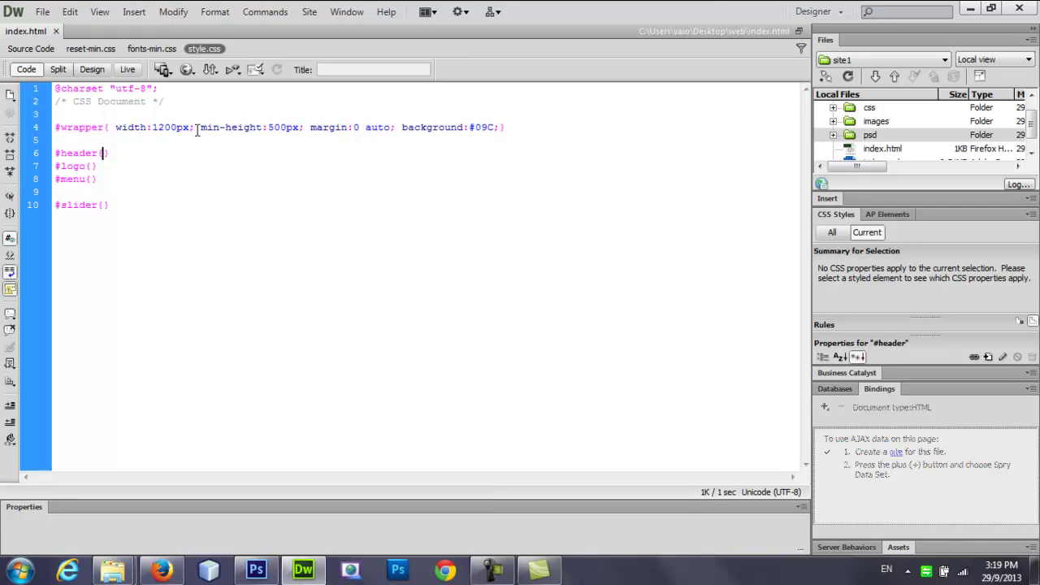
Copy the width:1200px declaration from the #wrapper rule into the #header rule.
{"action": "left_click_drag", "start_coordinate": [196, 128], "coordinate": [111, 128]}
{"action": "key", "text": "ctrl+c"}
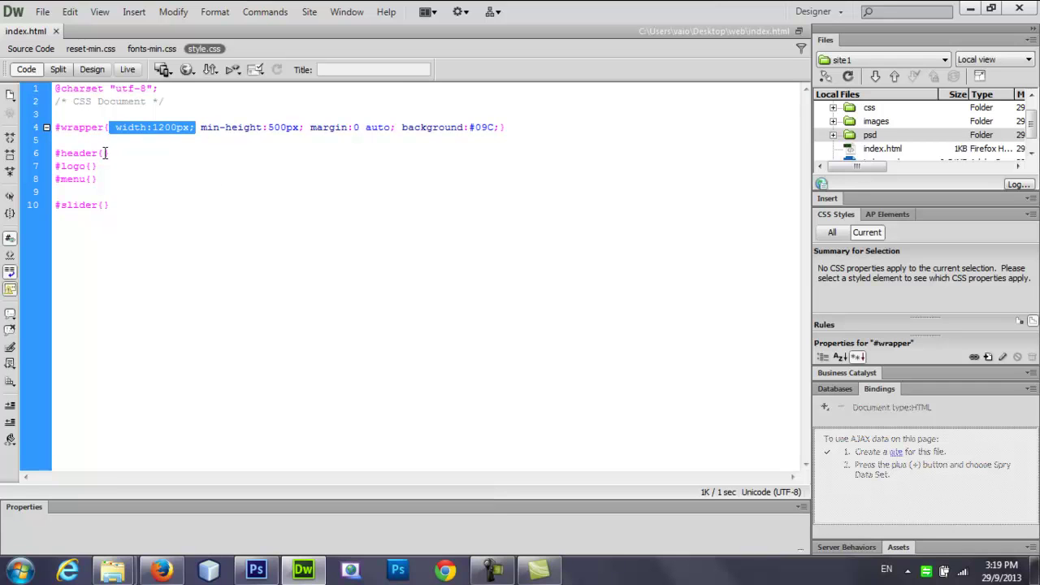
{"action": "left_click", "coordinate": [104, 153]}
{"action": "key", "text": "ctrl+v"}
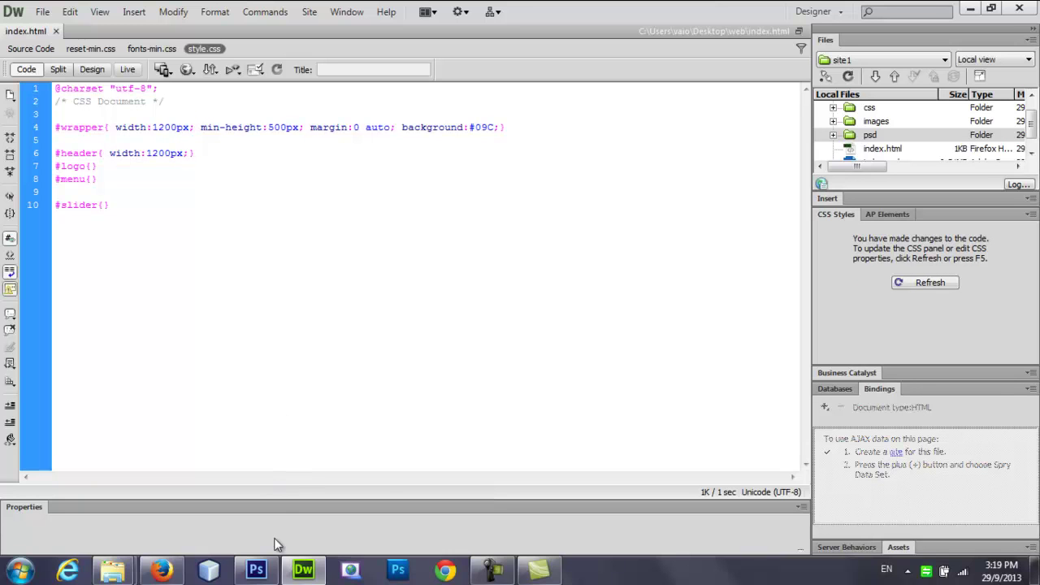
Check the header artwork in Photoshop, and in Dreamweaver add a #header background using header_bg.png from the images folder.
{"action": "left_click", "coordinate": [256, 570]}
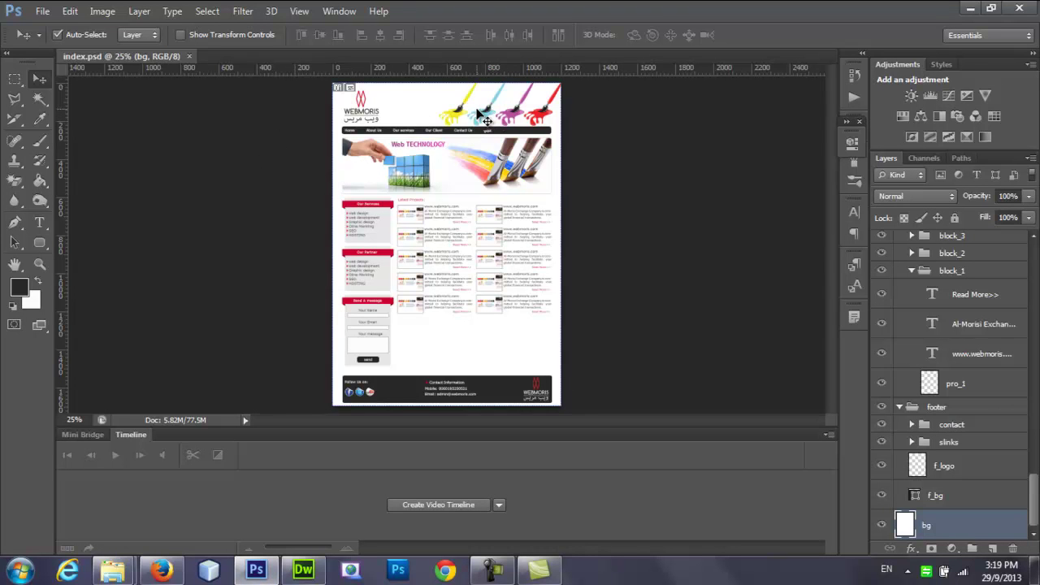
{"action": "left_click", "coordinate": [303, 573]}
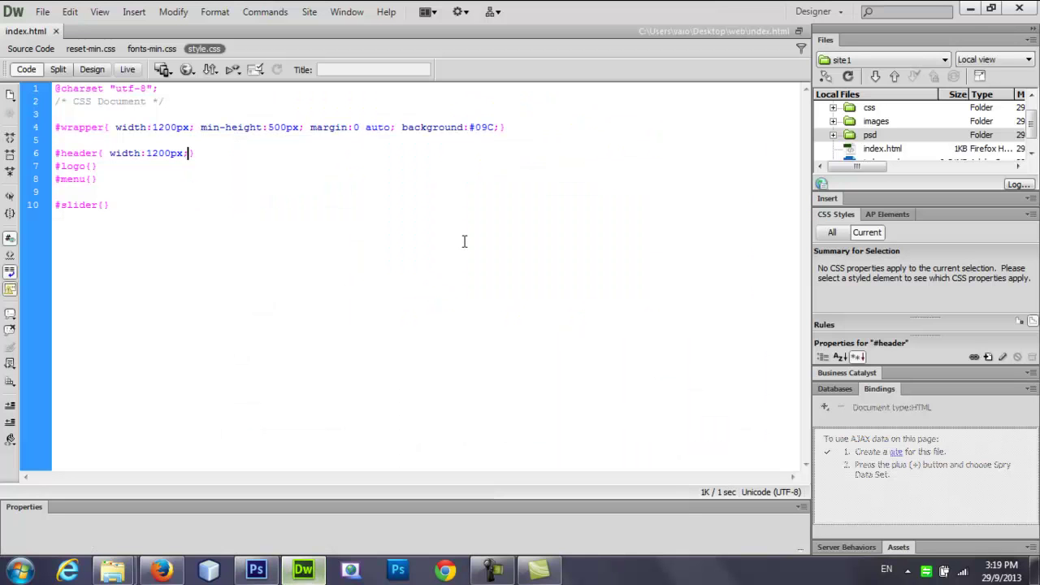
{"action": "type", "text": "; b"}
{"action": "key", "text": "Down"}
{"action": "key", "text": "Down"}
{"action": "key", "text": "Up"}
{"action": "key", "text": "Return"}
{"action": "key", "text": "Down"}
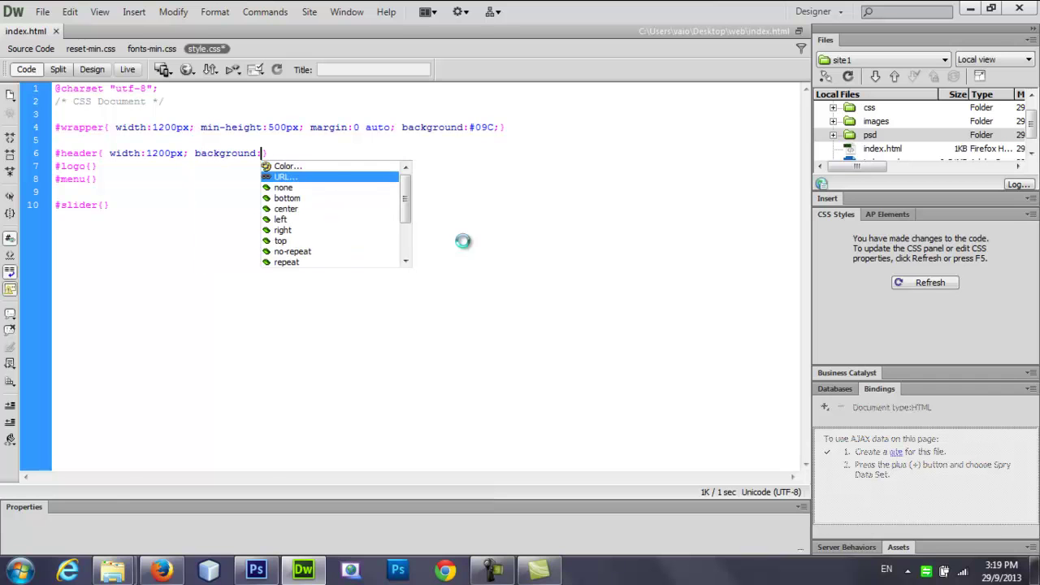
{"action": "key", "text": "Return"}
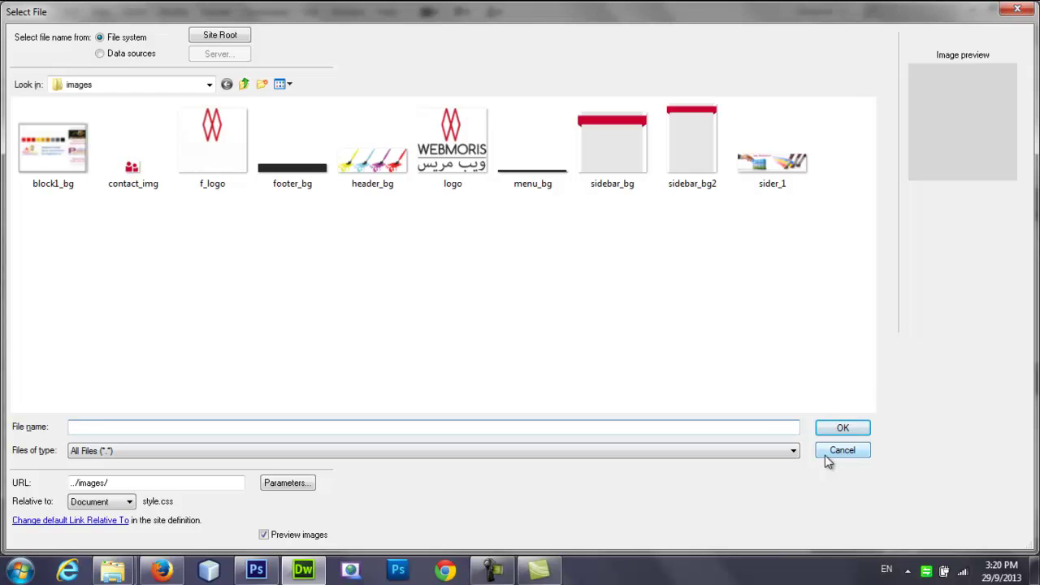
{"action": "left_click", "coordinate": [374, 150]}
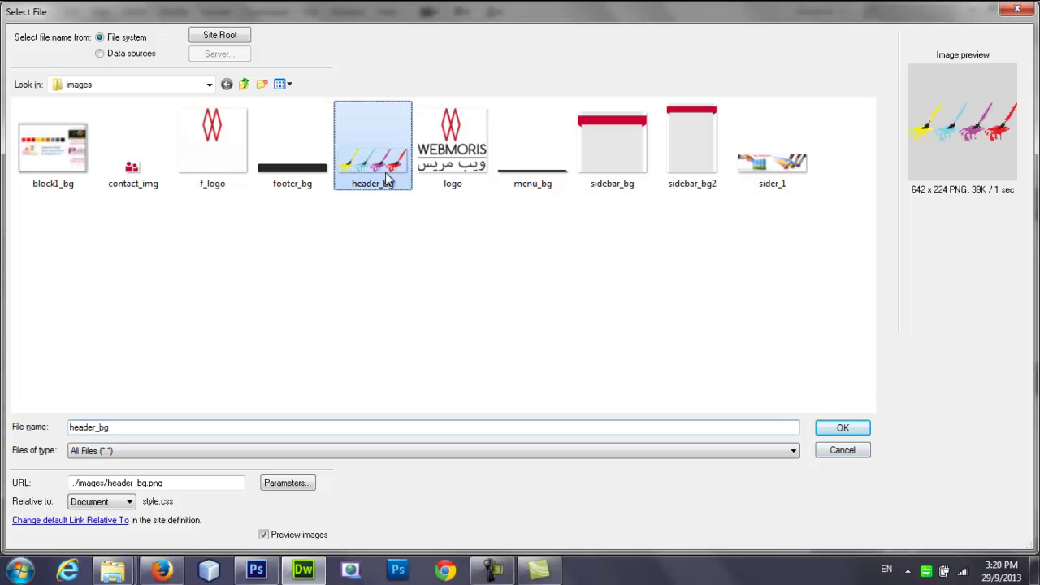
{"action": "left_click", "coordinate": [842, 428]}
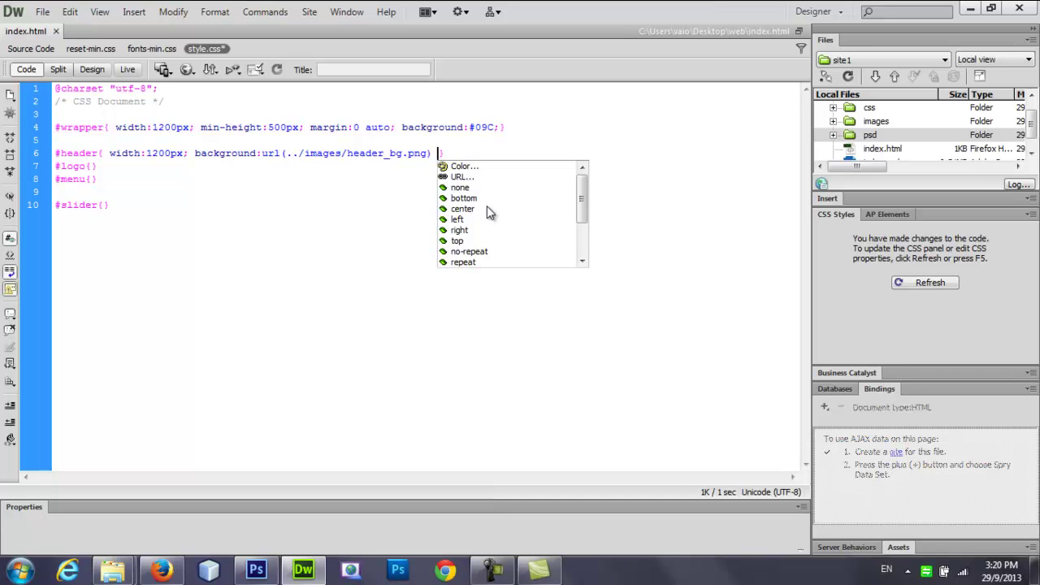
Position the #header background image at top right and end the declaration with a semicolon.
{"action": "type", "text": "t"}
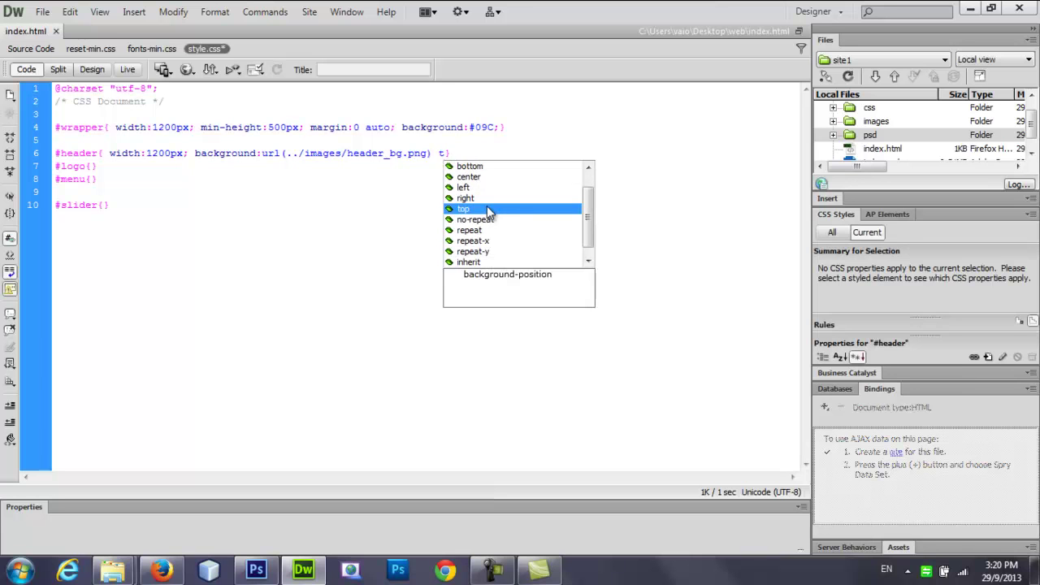
{"action": "key", "text": "Return"}
{"action": "type", "text": "r"}
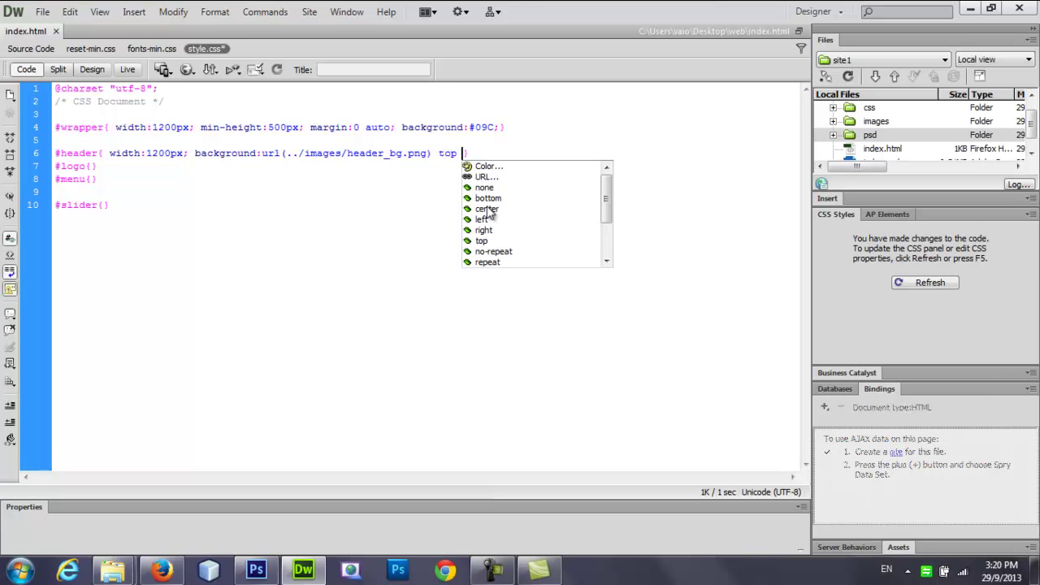
{"action": "key", "text": "Return"}
{"action": "type", "text": ";"}
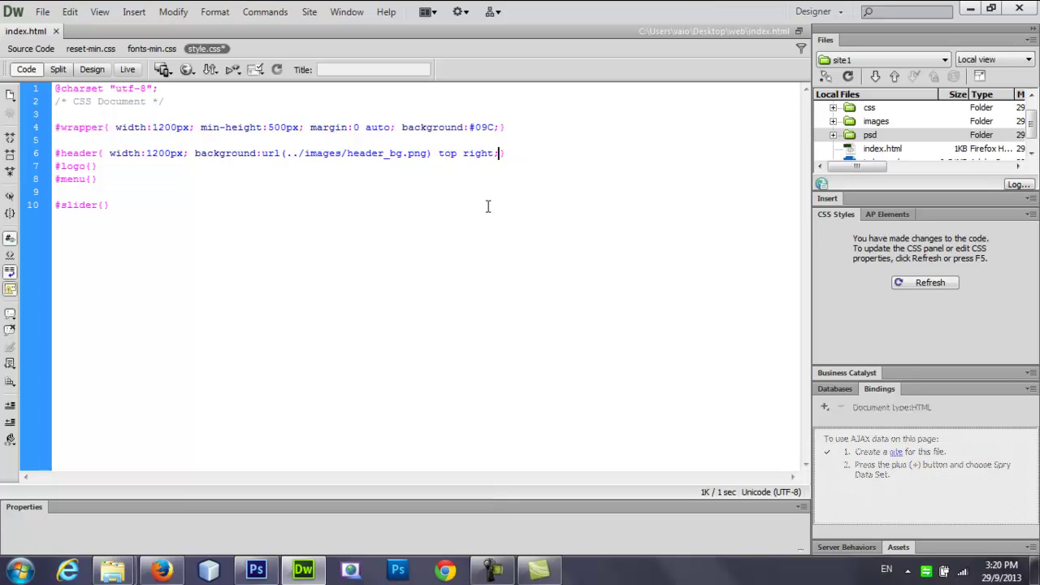
Add no-repeat to the #header background declaration, ahead of the top right position.
{"action": "left_click", "coordinate": [438, 153]}
{"action": "key", "text": "Down"}
{"action": "key", "text": "Down"}
{"action": "key", "text": "Down"}
{"action": "key", "text": "Return"}
{"action": "left_click", "coordinate": [530, 153]}
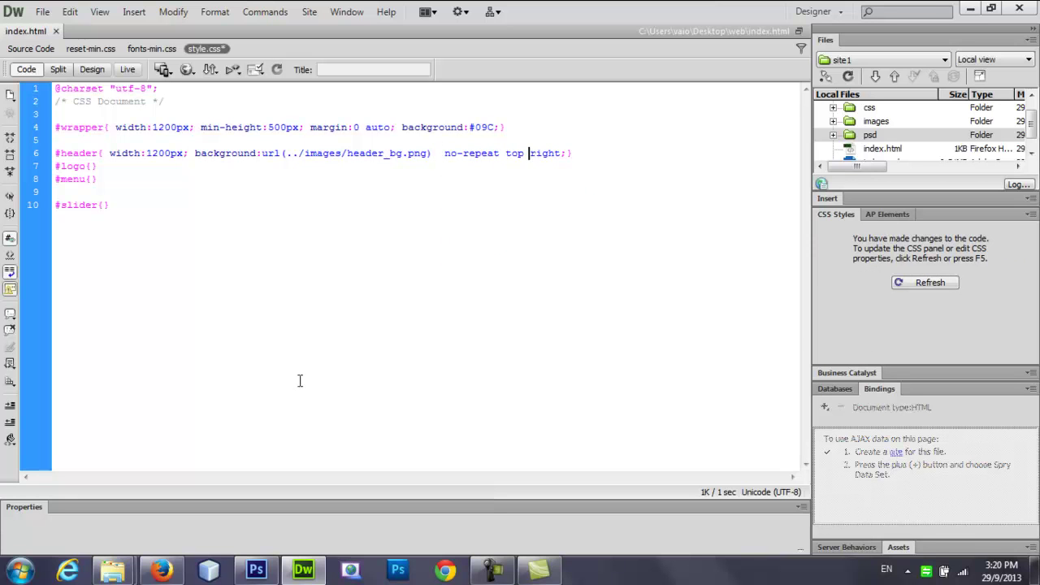
Compare the header in the index.psd layout in Photoshop with the reloaded index.html page in Firefox, ending back in Dreamweaver.
{"action": "left_click", "coordinate": [256, 570]}
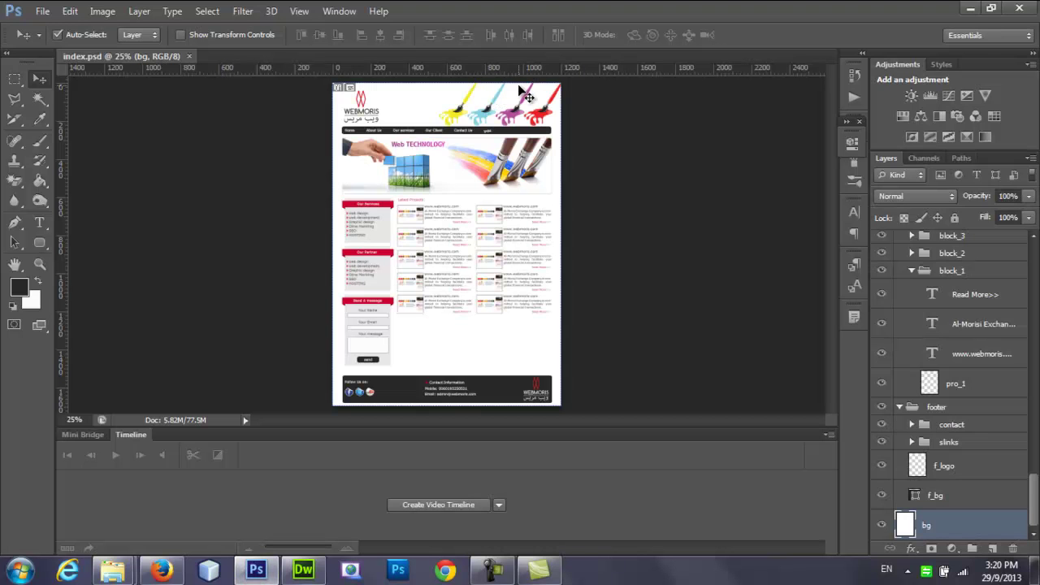
{"action": "left_click", "coordinate": [303, 570]}
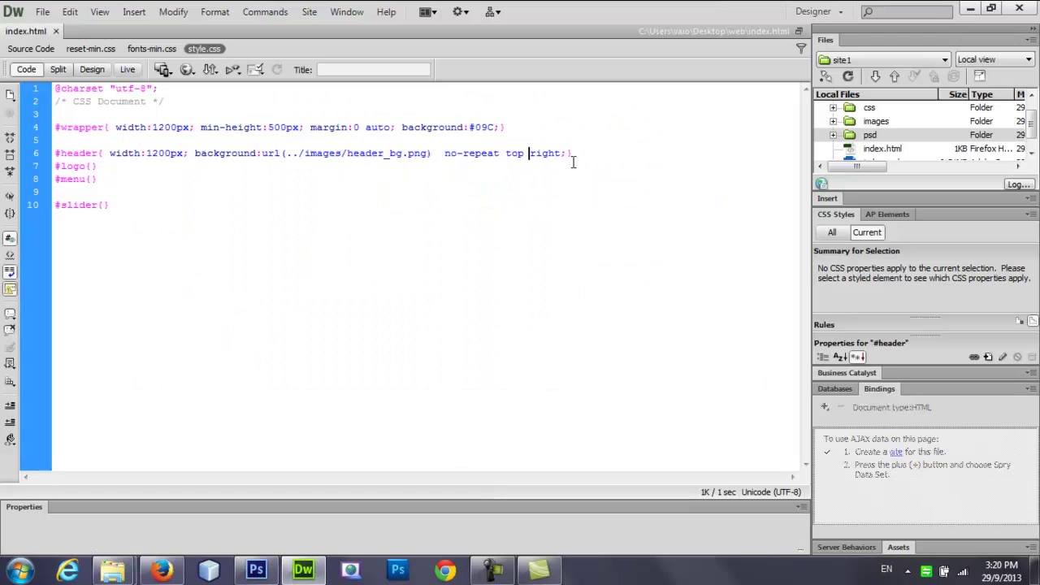
{"action": "left_click", "coordinate": [162, 572]}
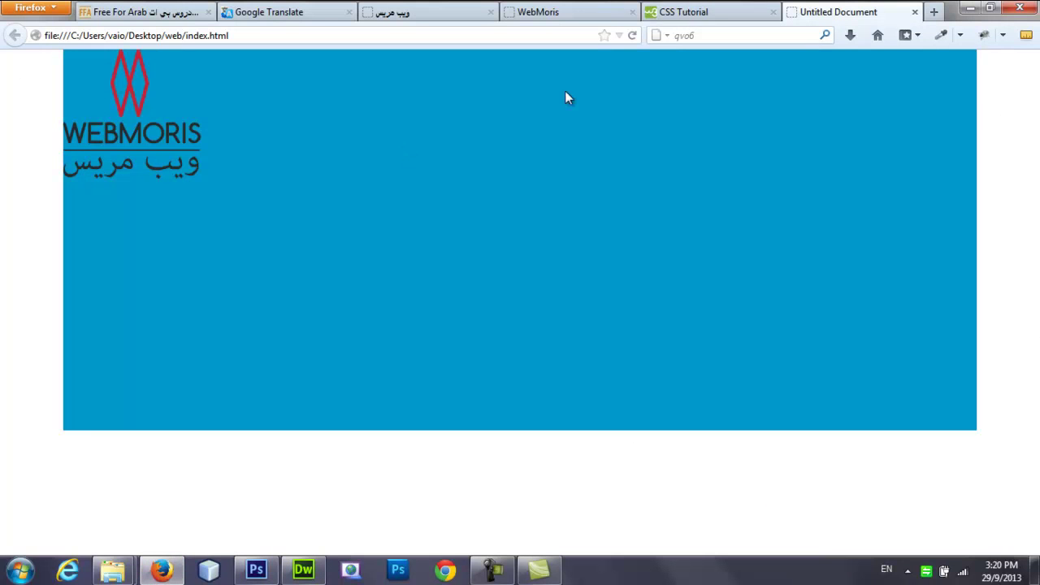
{"action": "left_click", "coordinate": [631, 36]}
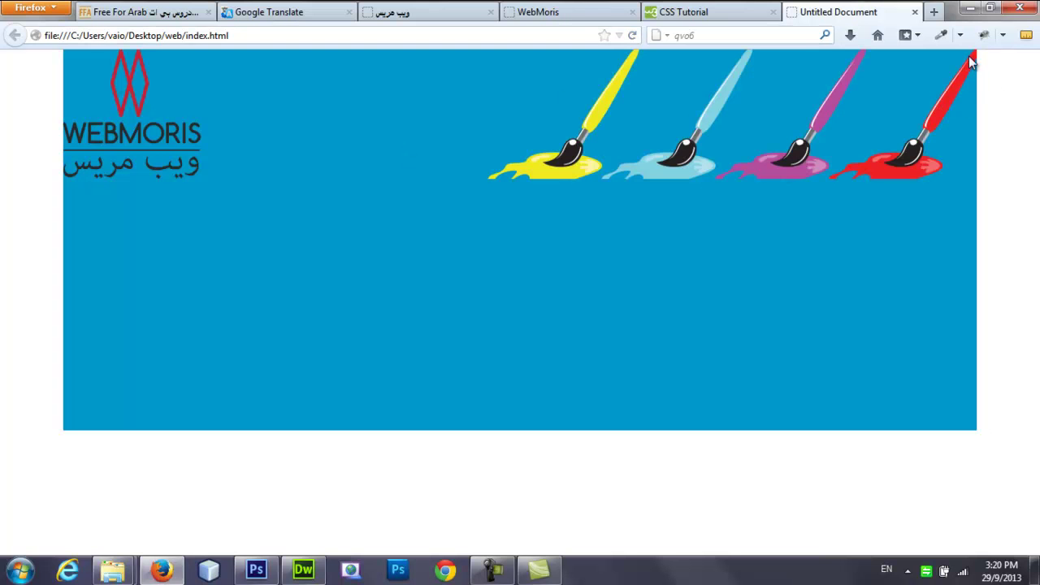
{"action": "left_click", "coordinate": [303, 571]}
{"action": "left_click", "coordinate": [256, 570]}
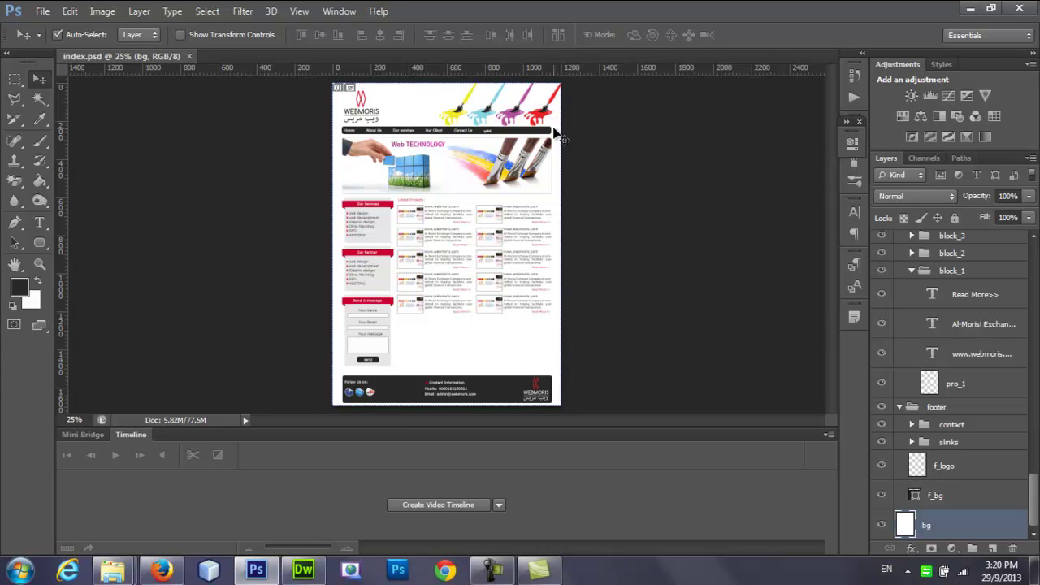
{"action": "left_click", "coordinate": [303, 570]}
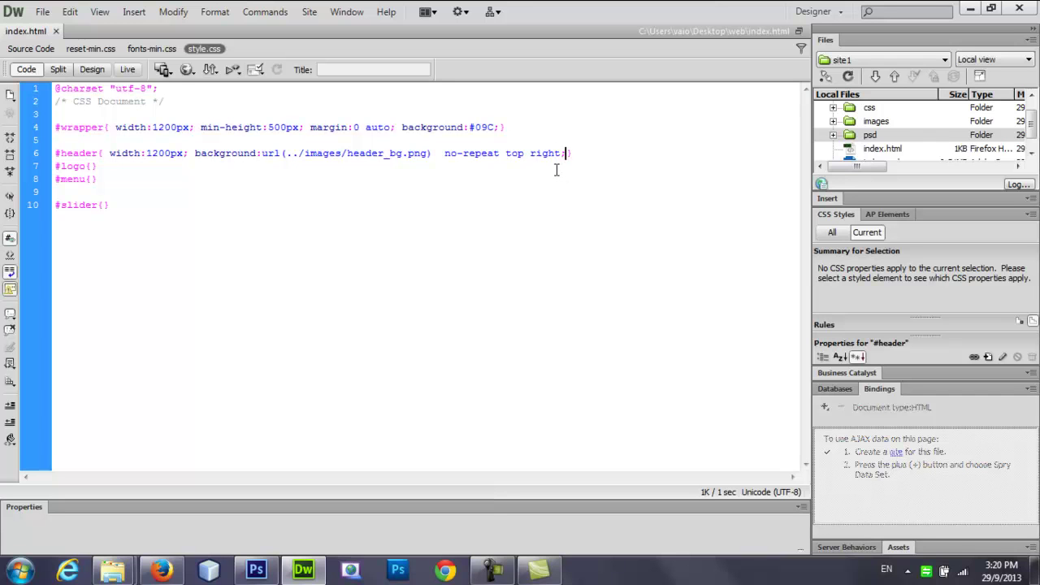
{"action": "type", "text": "pa"}
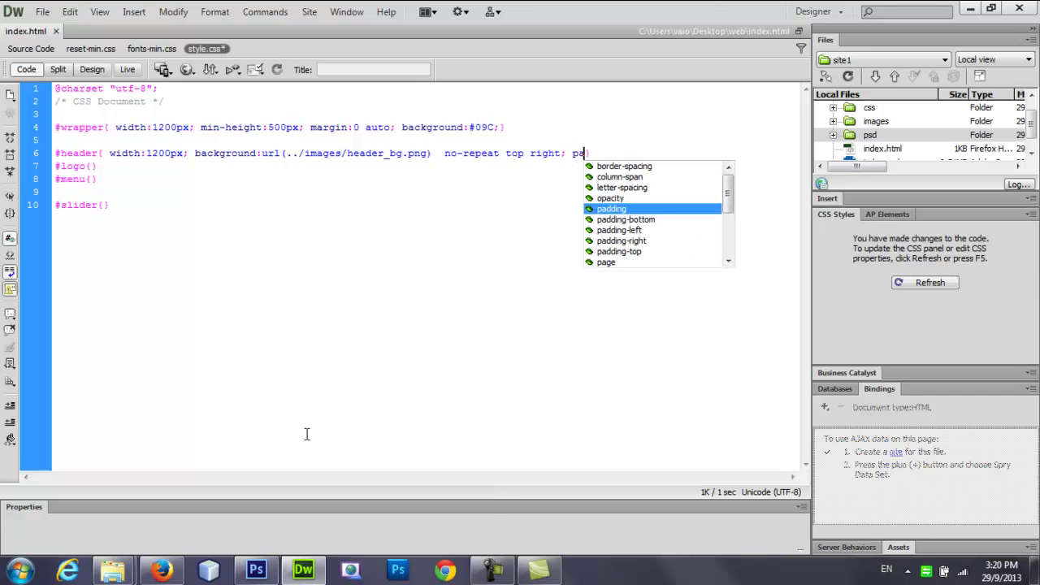
{"action": "left_click", "coordinate": [256, 570]}
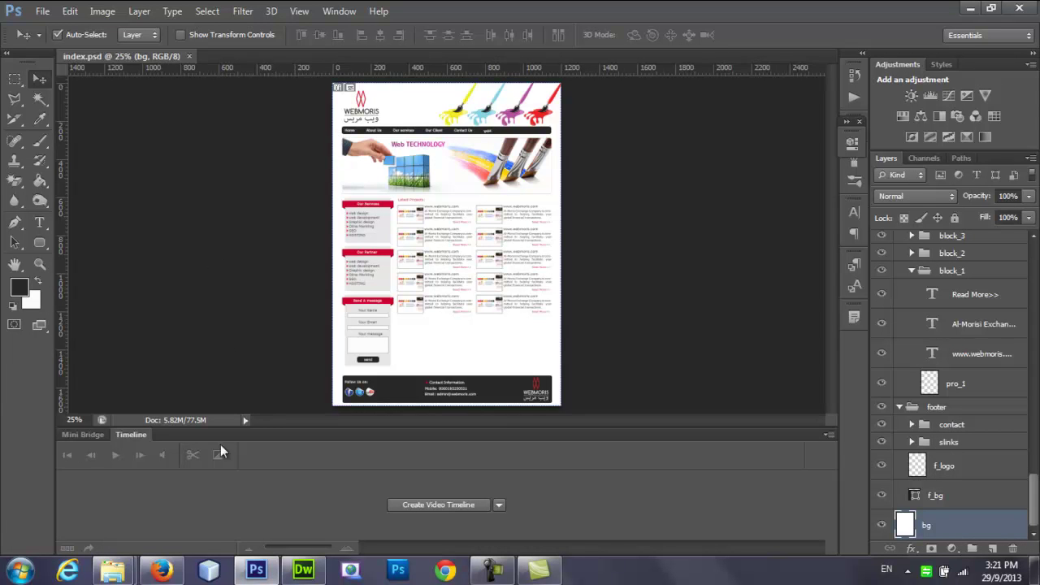
{"action": "left_click", "coordinate": [165, 572]}
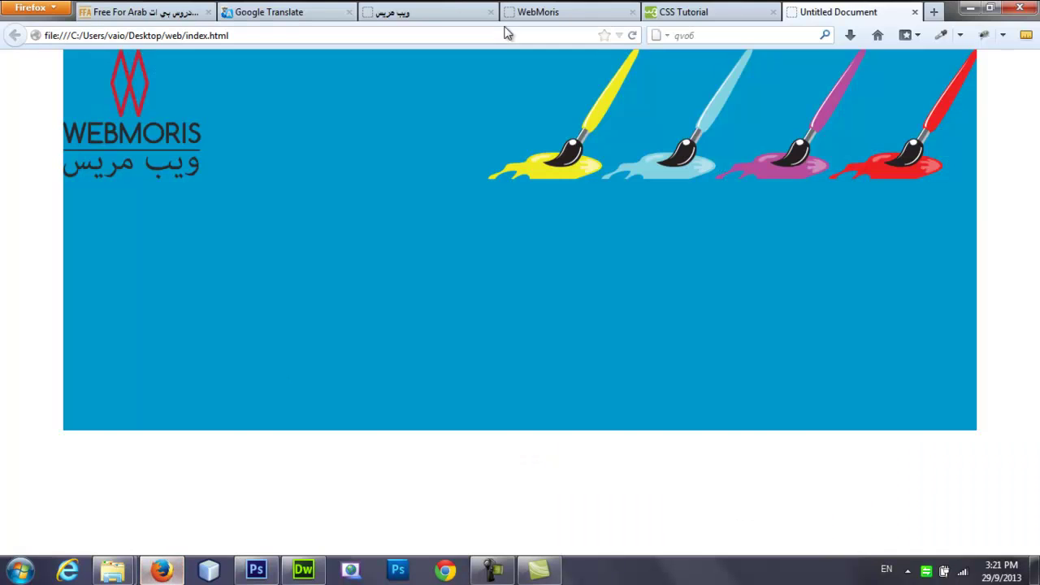
{"action": "left_click", "coordinate": [675, 22]}
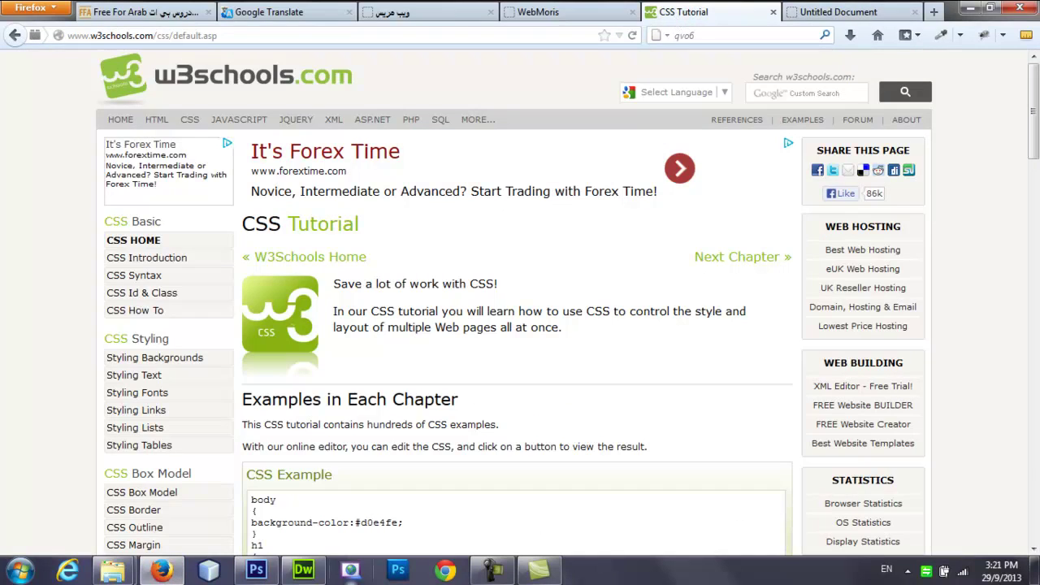
{"action": "left_click", "coordinate": [303, 570]}
{"action": "key", "text": "BackSpace"}
{"action": "key", "text": "BackSpace"}
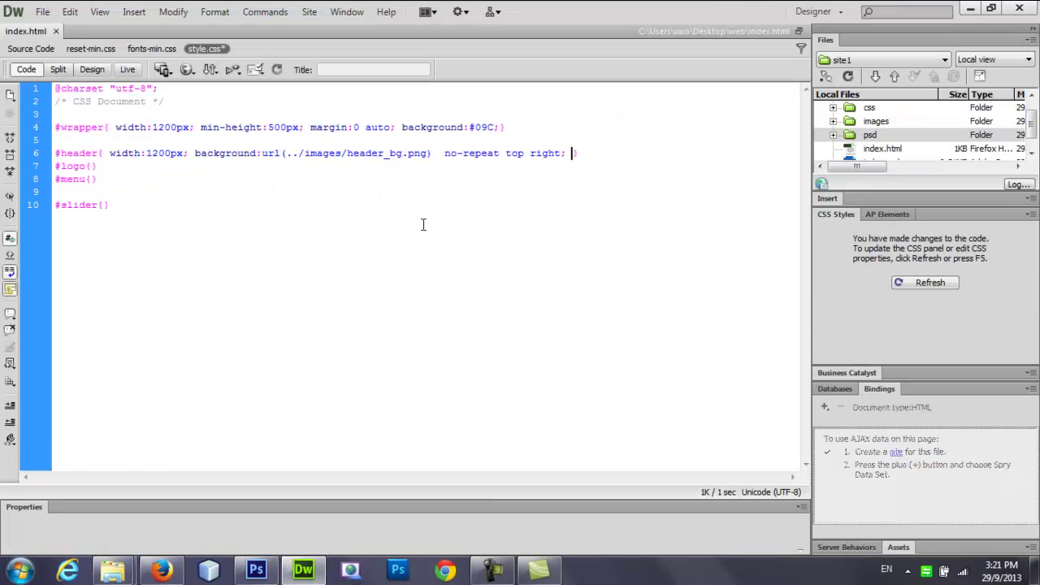
Check the layout in Photoshop, and in Dreamweaver add padding:0 50px; to the end of the #header rule.
{"action": "left_click", "coordinate": [256, 570]}
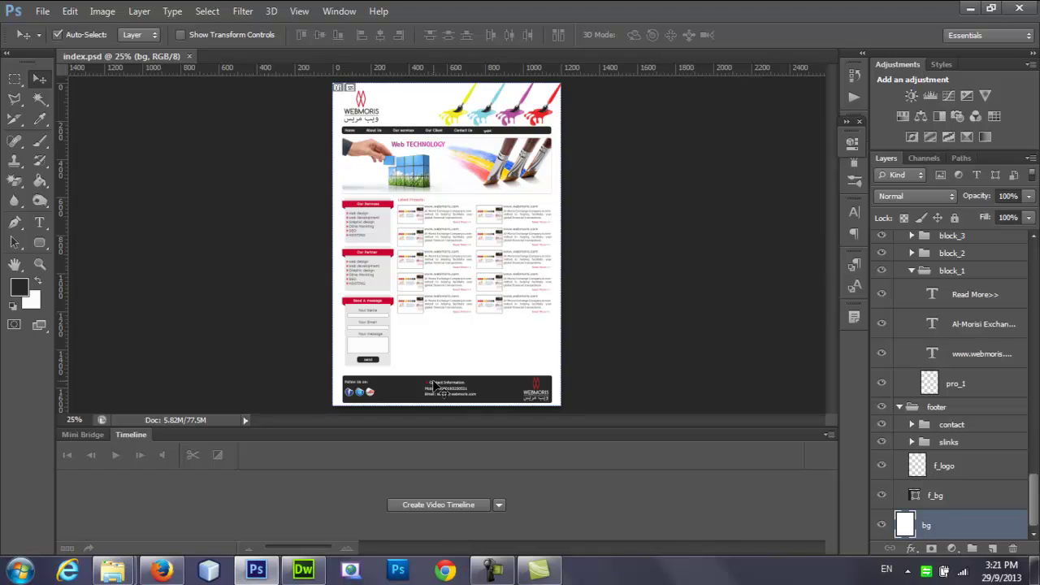
{"action": "left_click", "coordinate": [303, 569]}
{"action": "type", "text": "pad"}
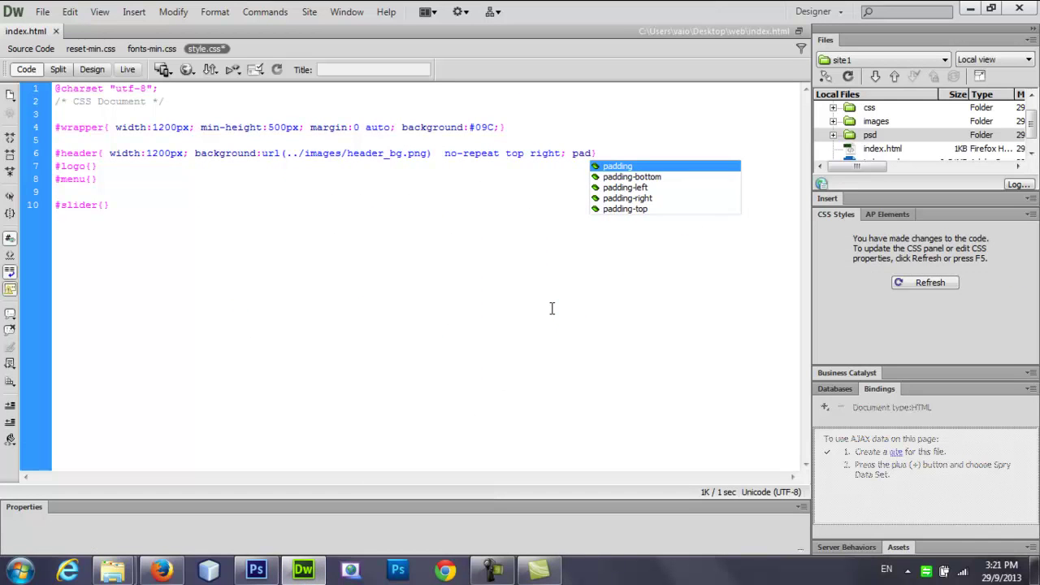
{"action": "key", "text": "Down"}
{"action": "key", "text": "Down"}
{"action": "key", "text": "Up"}
{"action": "key", "text": "Up"}
{"action": "key", "text": "Return"}
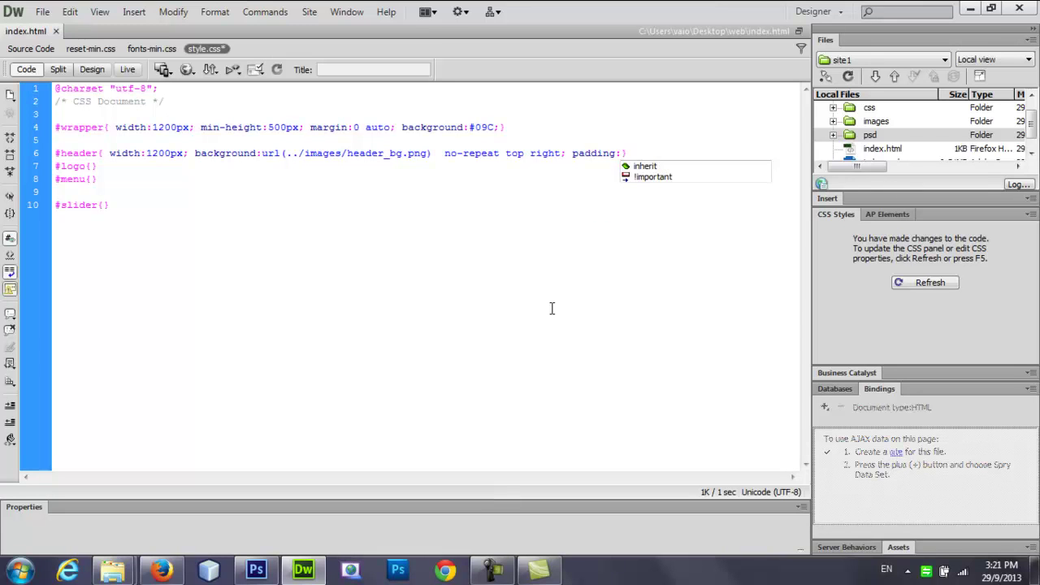
{"action": "type", "text": "0 "}
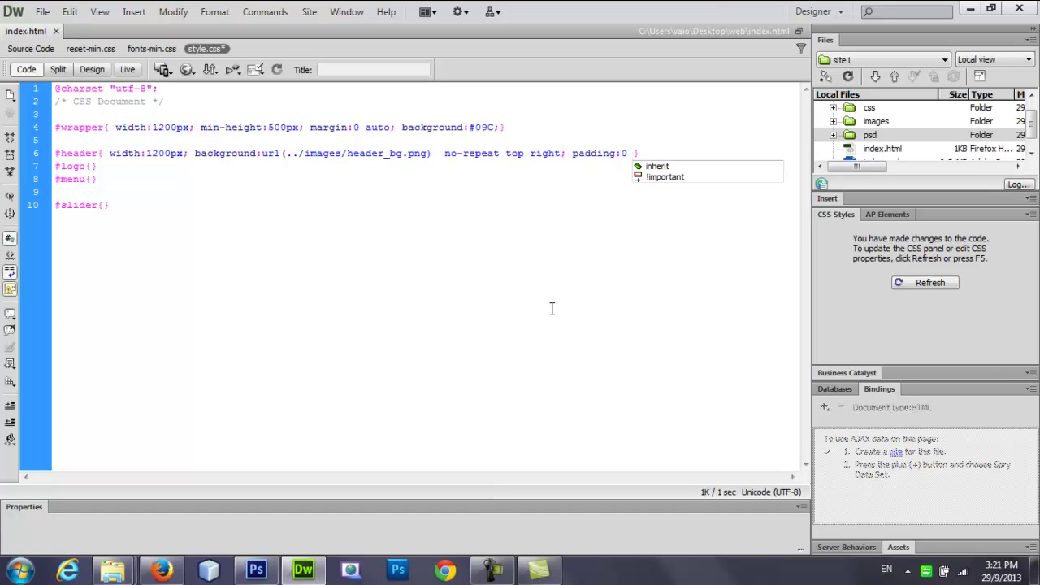
{"action": "type", "text": "50px;"}
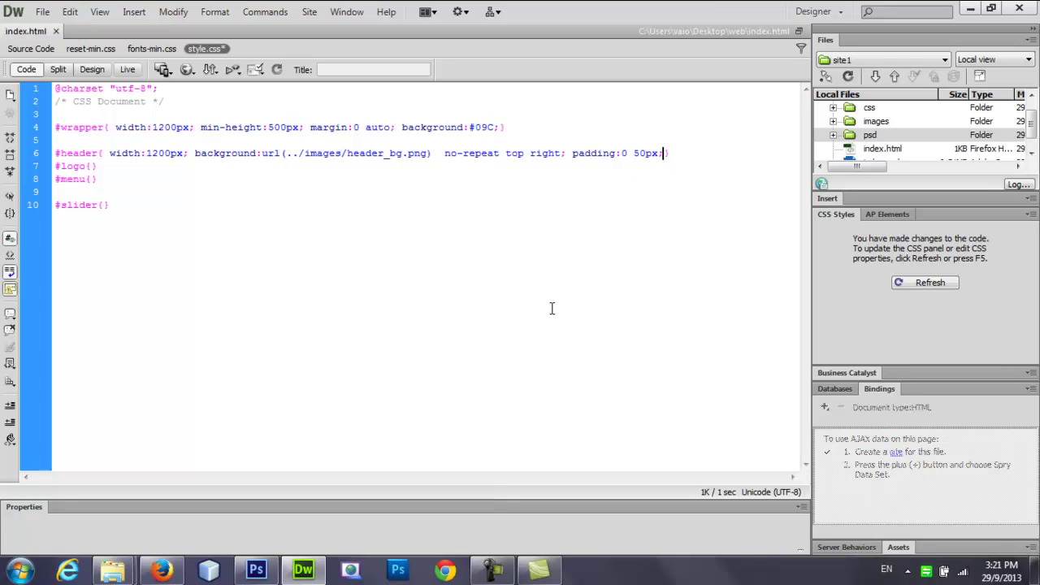
Save style.css and reload index.html in Firefox to check the header's padding.
{"action": "key", "text": "ctrl+s"}
{"action": "left_click", "coordinate": [163, 571]}
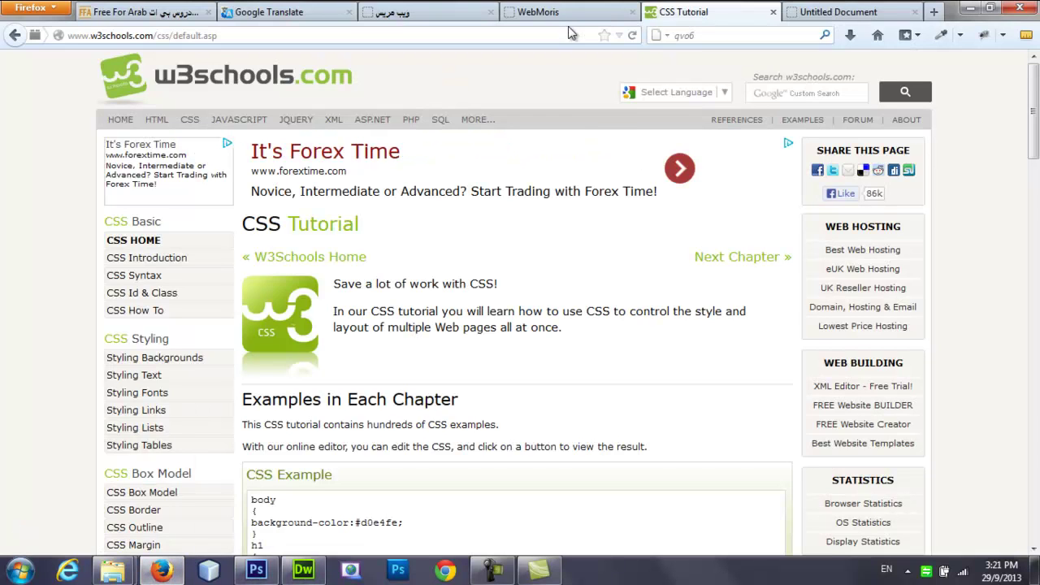
{"action": "left_click", "coordinate": [800, 13]}
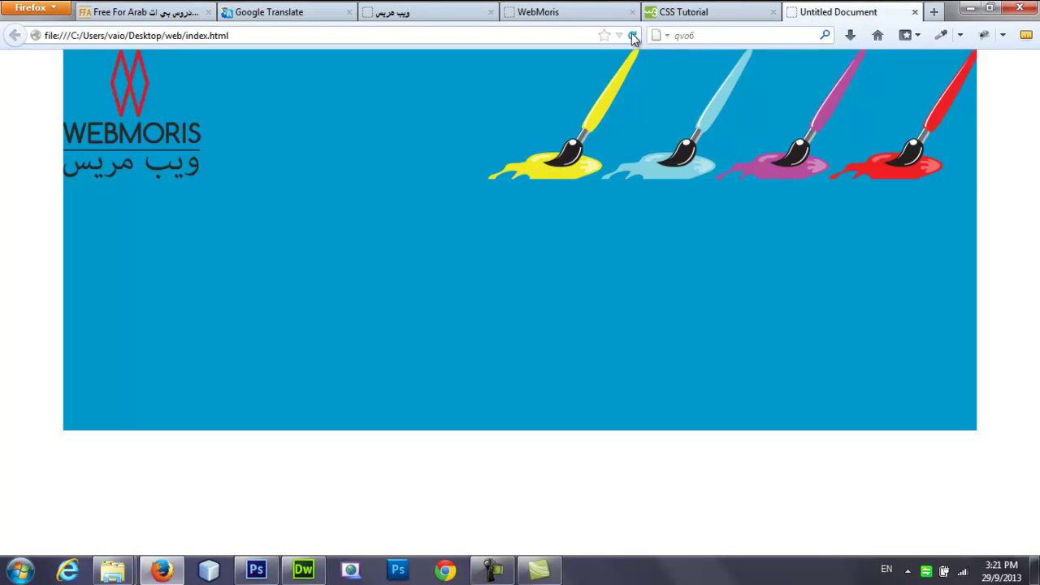
{"action": "left_click", "coordinate": [631, 34]}
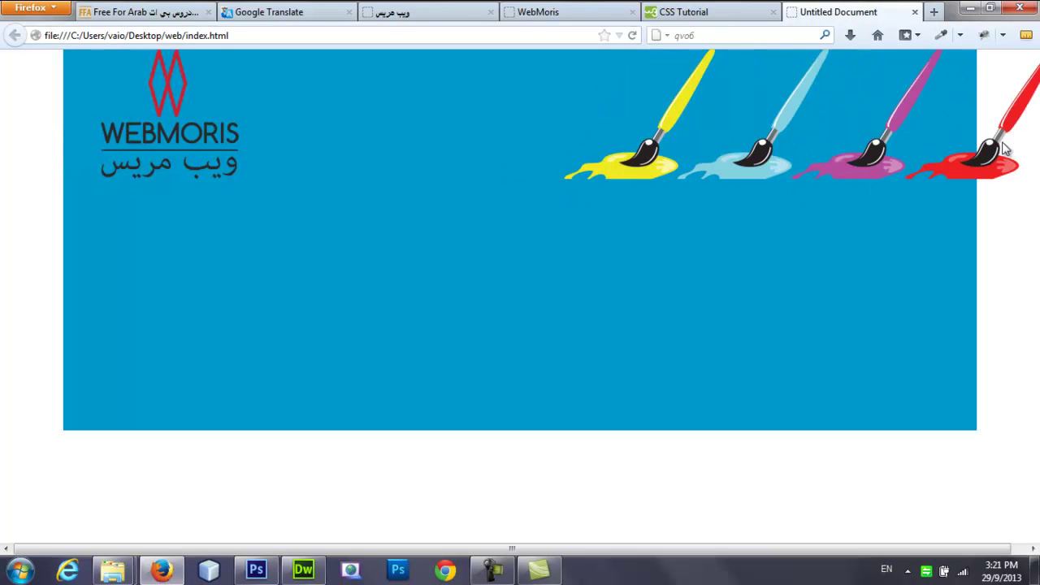
Set the #header width to 1100px in Dreamweaver and reload index.html in Firefox to check the header.
{"action": "left_click", "coordinate": [303, 571]}
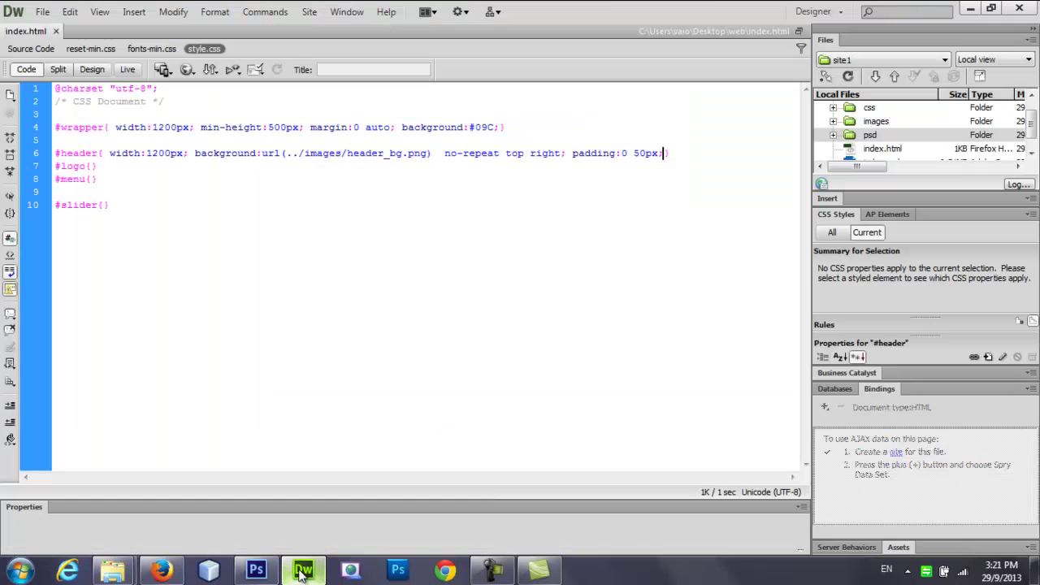
{"action": "left_click", "coordinate": [642, 155]}
{"action": "triple_click", "coordinate": [642, 154]}
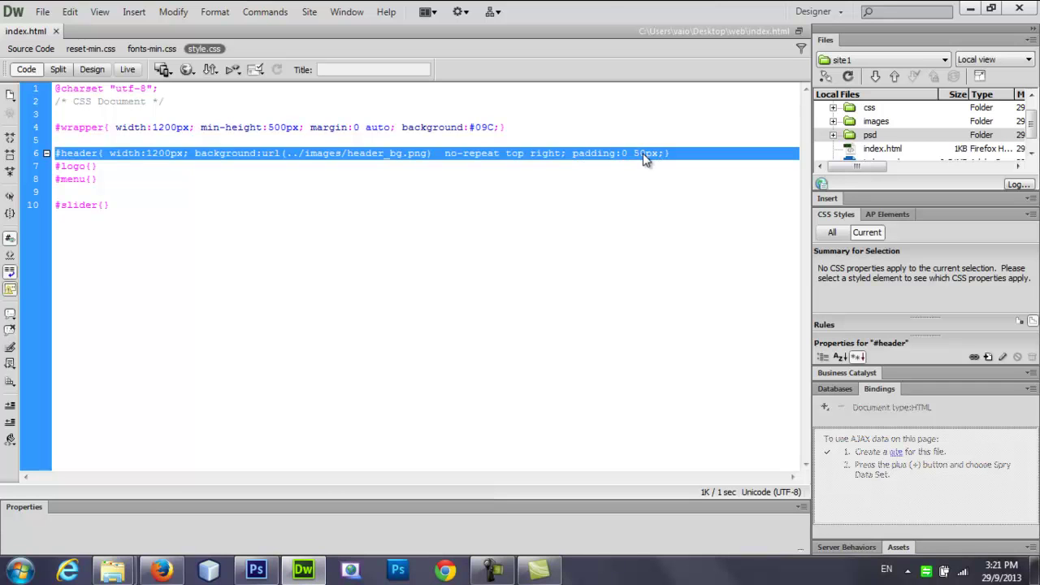
{"action": "left_click", "coordinate": [641, 154]}
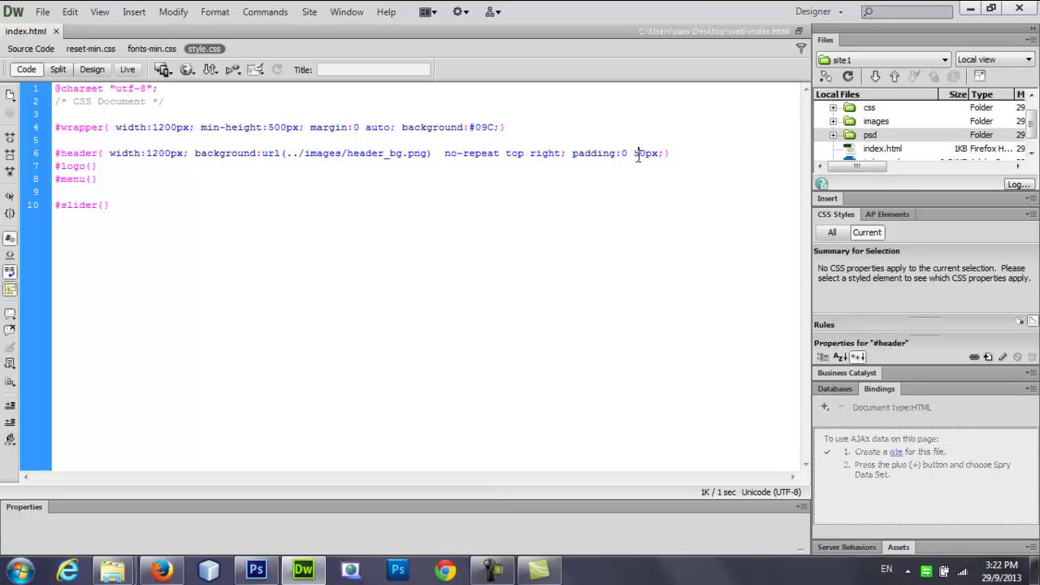
{"action": "double_click", "coordinate": [156, 154]}
{"action": "left_click", "coordinate": [159, 157]}
{"action": "key", "text": "BackSpace"}
{"action": "type", "text": "1"}
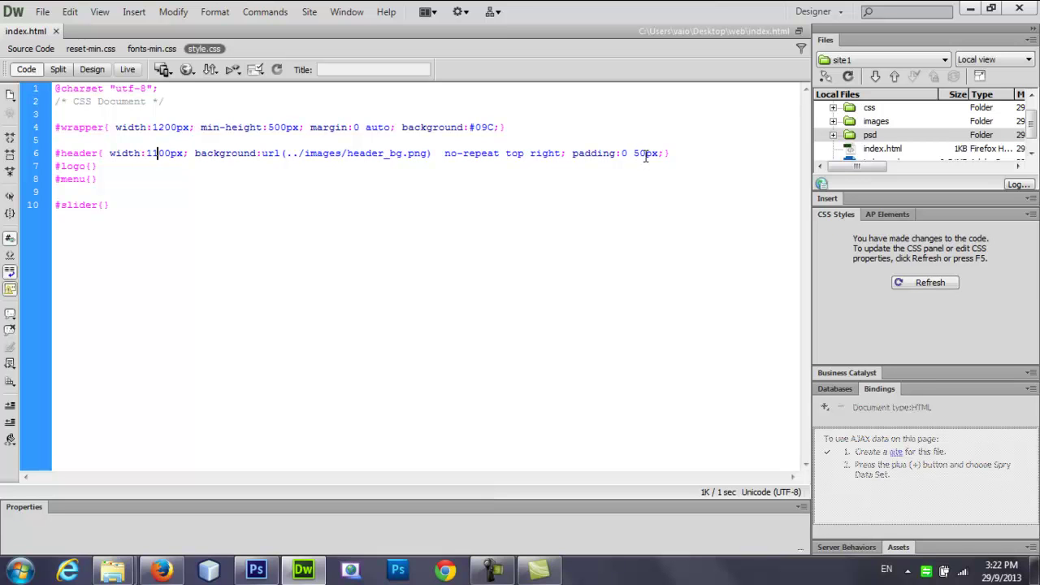
{"action": "key", "text": "F12"}
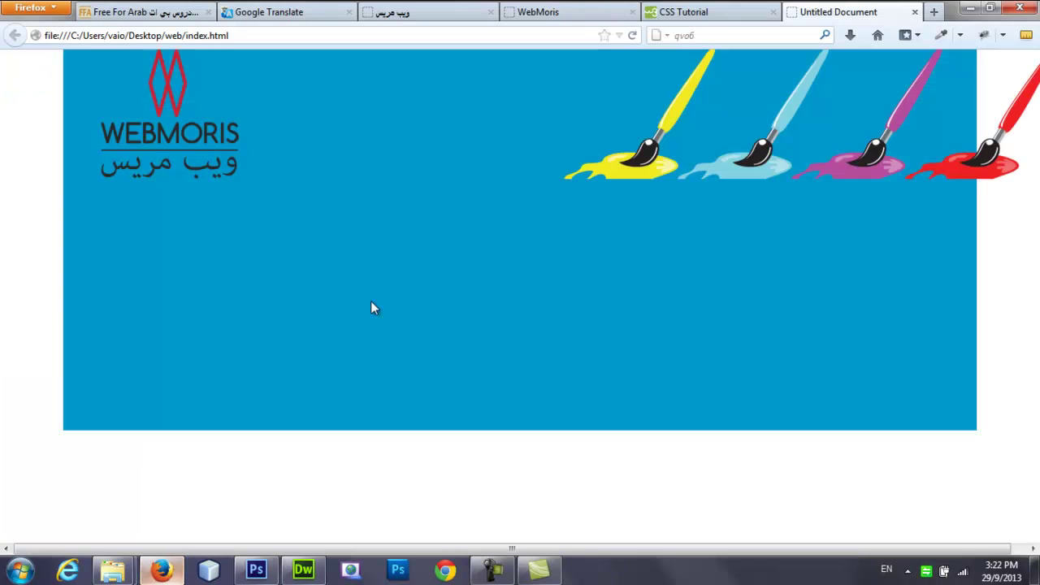
{"action": "left_click", "coordinate": [632, 35]}
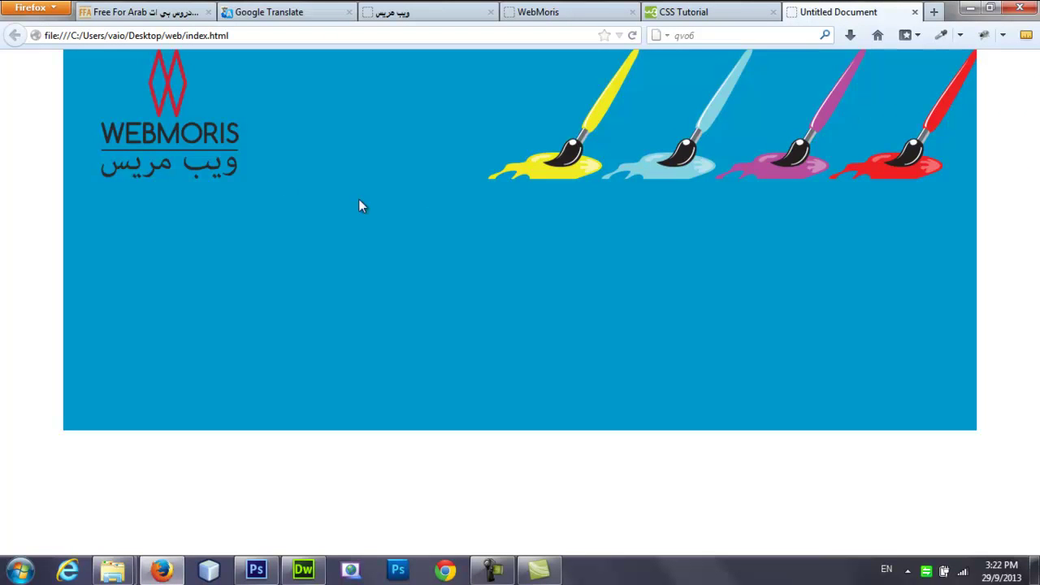
Delete the background declaration from the #wrapper rule in Dreamweaver and reload index.html in Firefox.
{"action": "left_click", "coordinate": [303, 568]}
{"action": "left_click", "coordinate": [645, 153]}
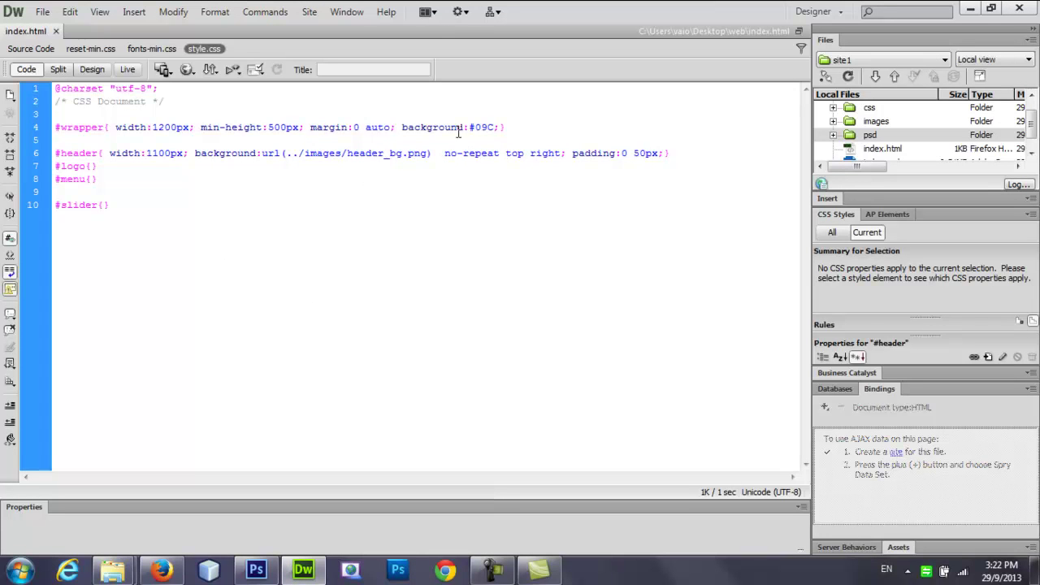
{"action": "left_click_drag", "start_coordinate": [499, 127], "coordinate": [402, 131]}
{"action": "key", "text": "BackSpace"}
{"action": "key", "text": "BackSpace"}
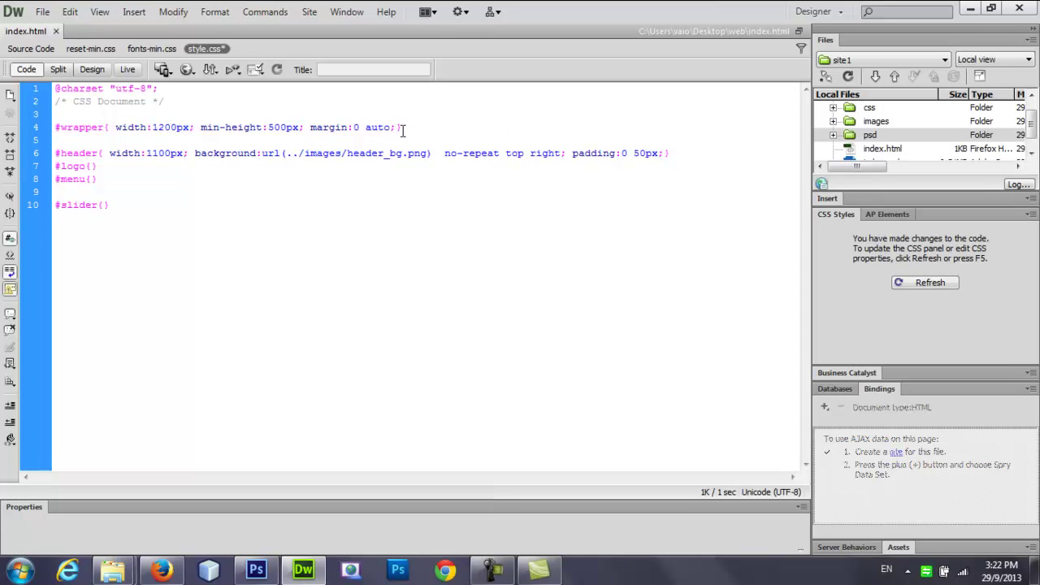
{"action": "left_click", "coordinate": [162, 571]}
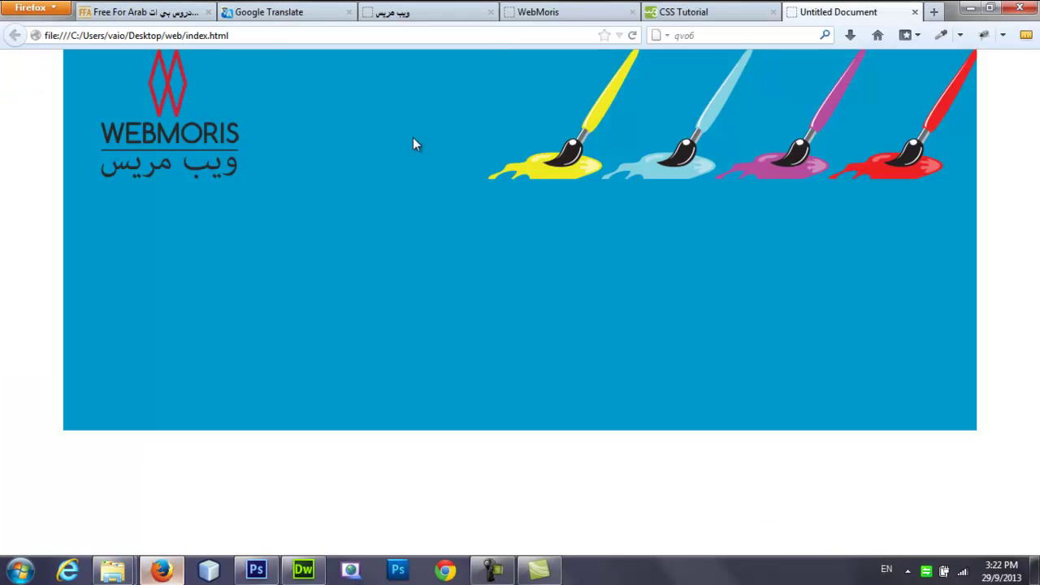
{"action": "left_click", "coordinate": [631, 35]}
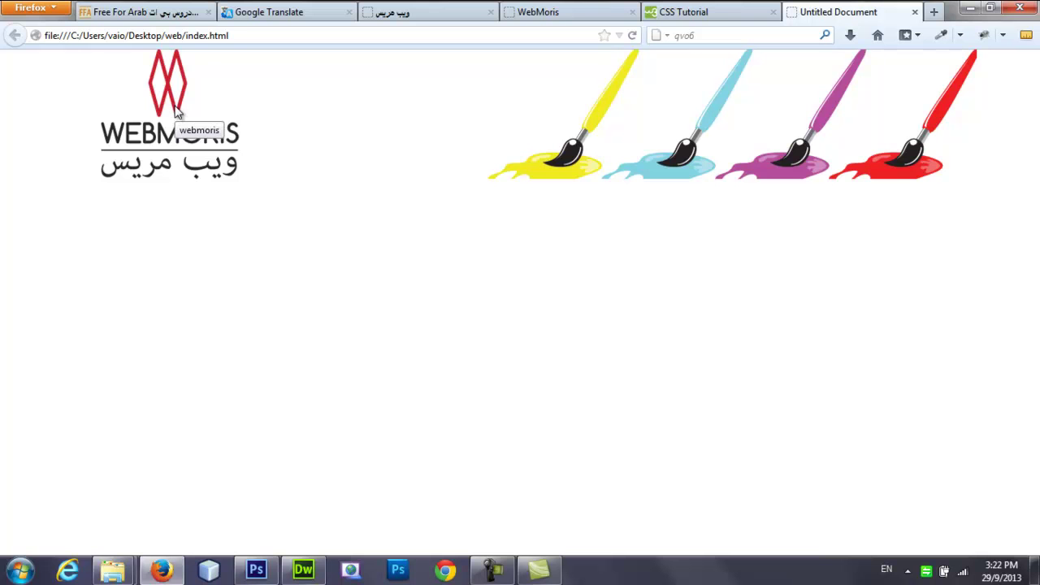
Check the finished WebMoris page in Firefox, and in Dreamweaver start an html rule with a background property above #wrapper.
{"action": "left_click", "coordinate": [161, 570]}
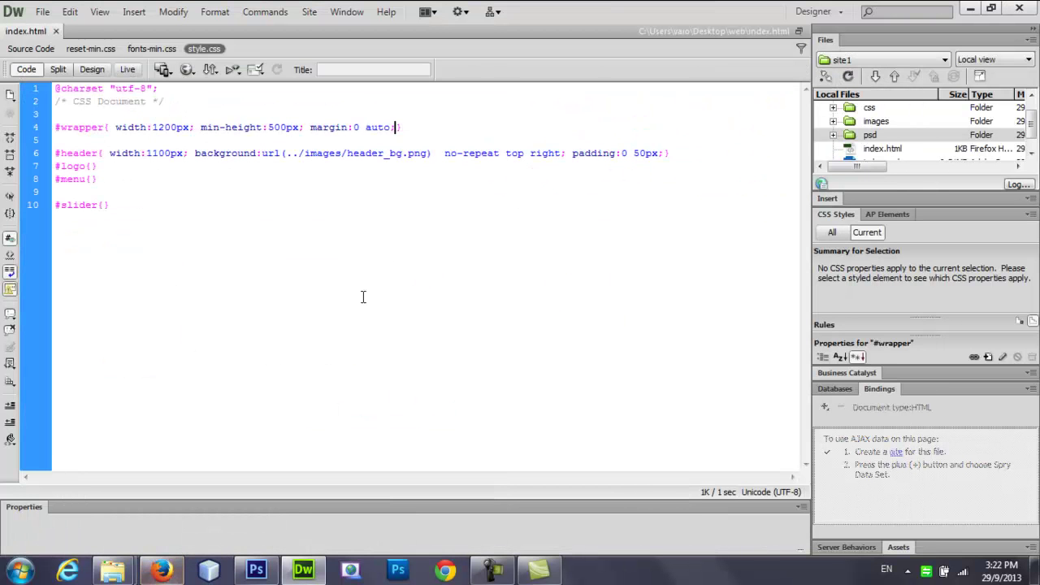
{"action": "left_click", "coordinate": [69, 117]}
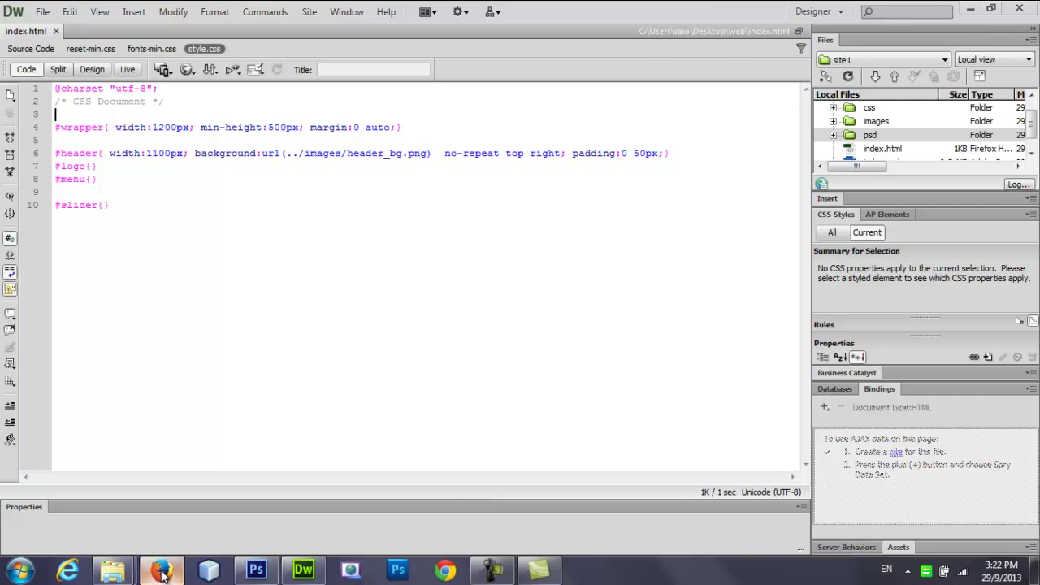
{"action": "left_click", "coordinate": [162, 570]}
{"action": "left_click", "coordinate": [547, 17]}
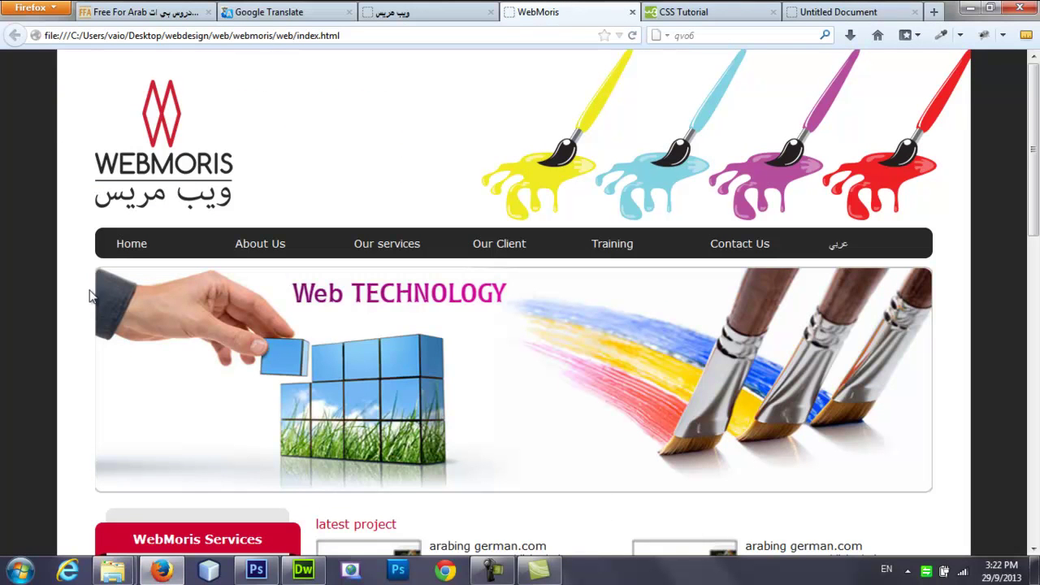
{"action": "left_click", "coordinate": [304, 571]}
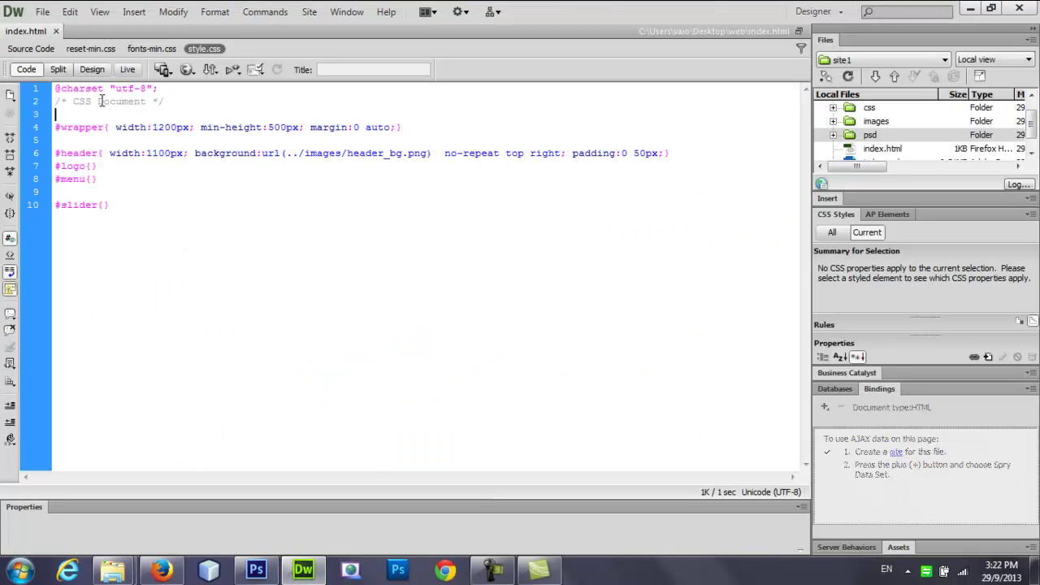
{"action": "type", "text": "html"}
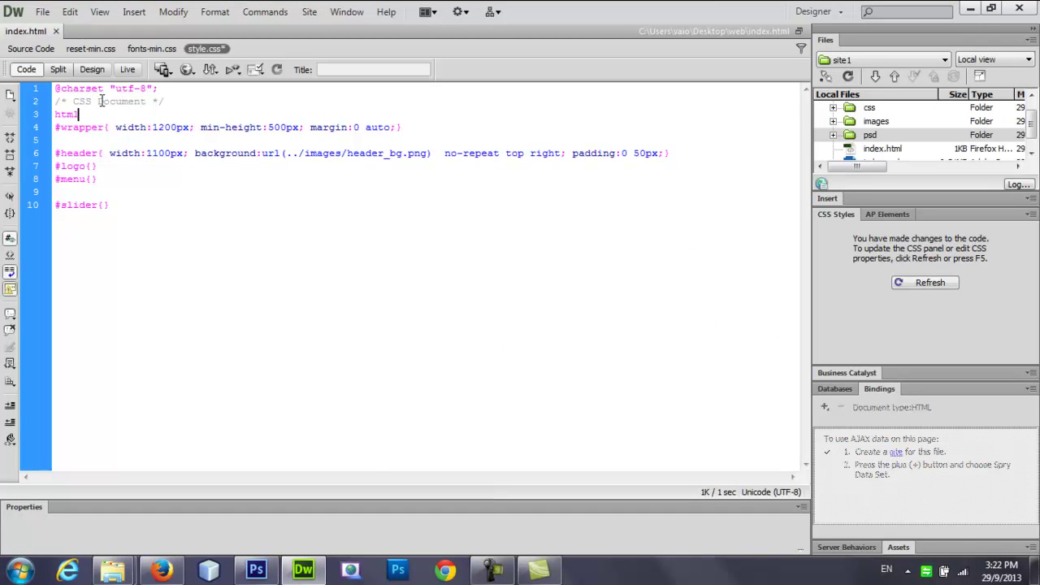
{"action": "type", "text": "{ }"}
{"action": "key", "text": "Left"}
{"action": "type", "text": "b"}
{"action": "key", "text": "Return"}
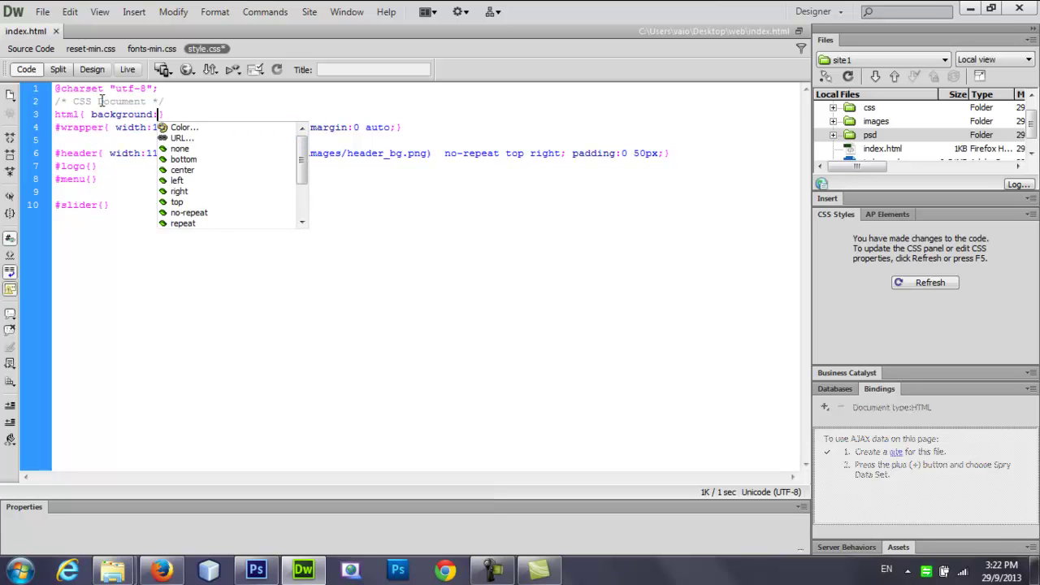
Copy the foreground colour's hex code 282828 from the Color Picker in Photoshop.
{"action": "left_click", "coordinate": [256, 569]}
{"action": "key", "text": "ctrl+plus"}
{"action": "key", "text": "ctrl+plus"}
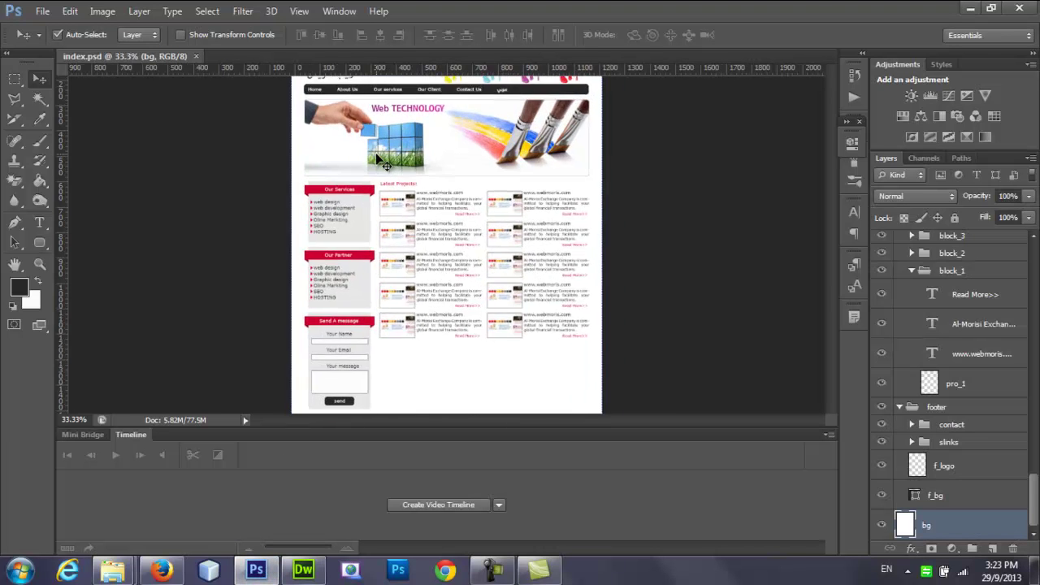
{"action": "left_click_drag", "start_coordinate": [834, 274], "coordinate": [830, 205]}
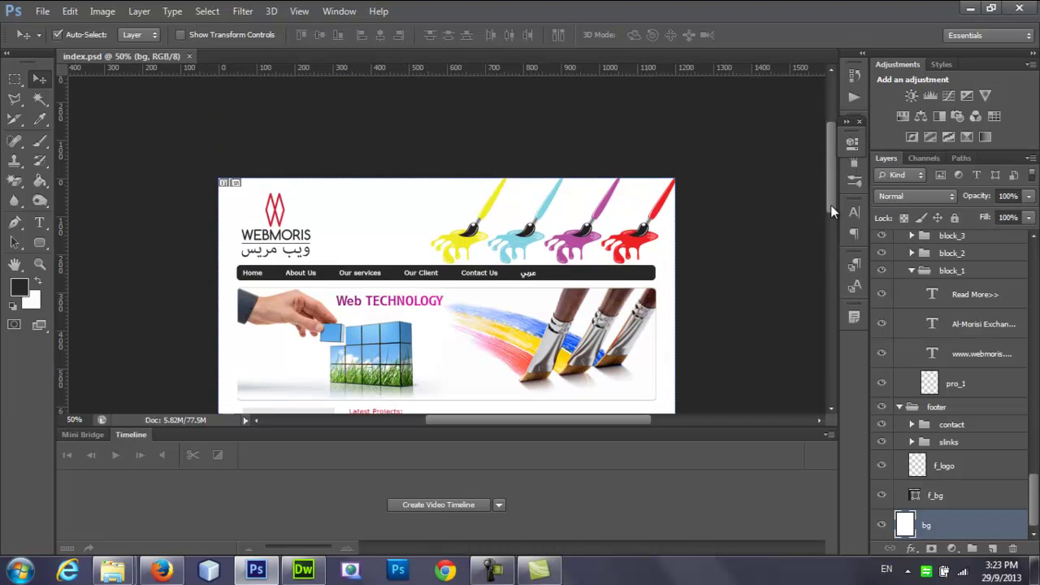
{"action": "left_click", "coordinate": [19, 287]}
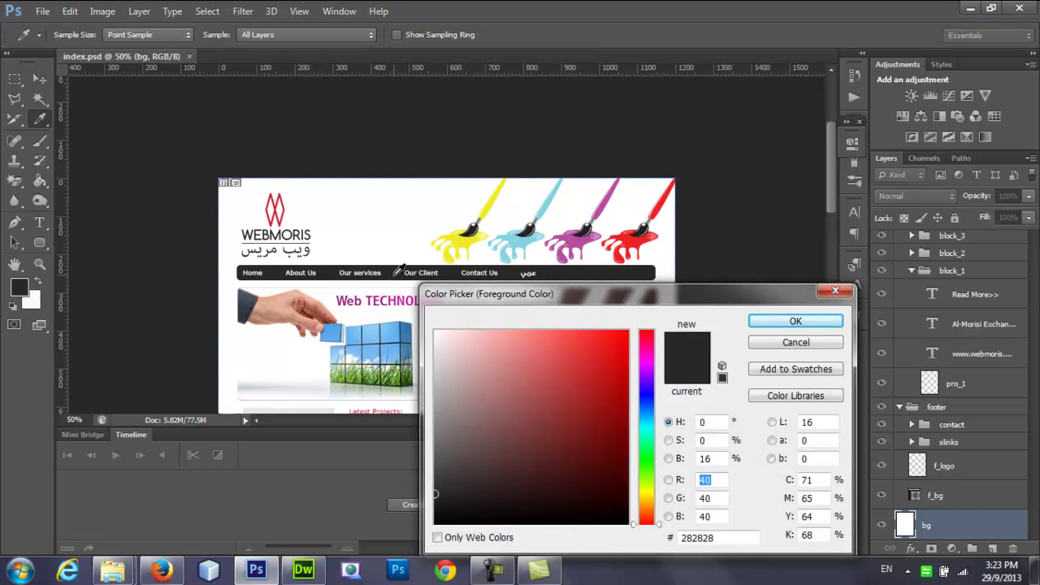
{"action": "left_click_drag", "start_coordinate": [720, 538], "coordinate": [681, 542]}
{"action": "key", "text": "ctrl+c"}
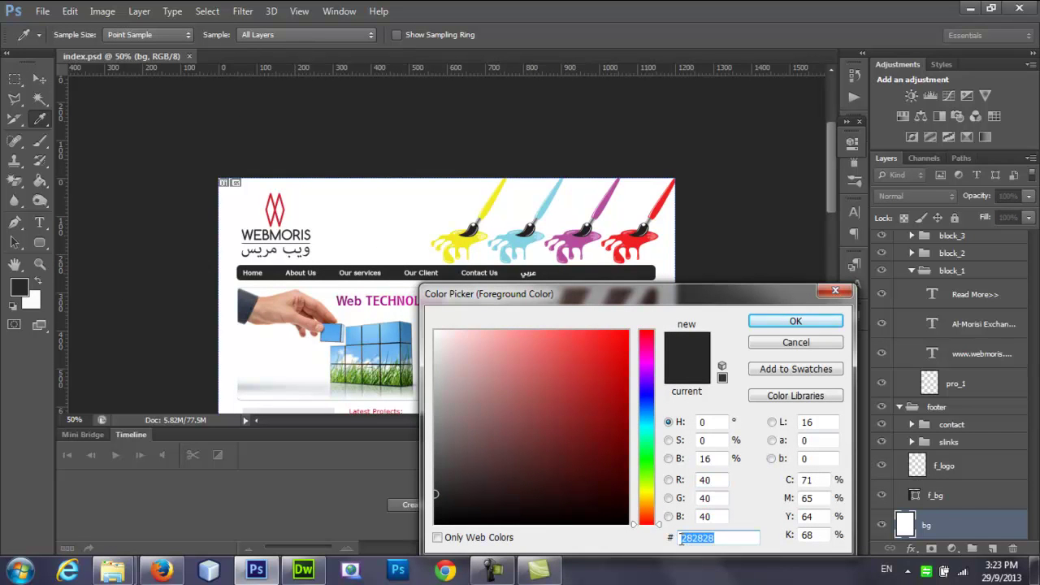
Set the html background to #282828; in Dreamweaver, save it and reload index.html in Firefox.
{"action": "left_click", "coordinate": [303, 570]}
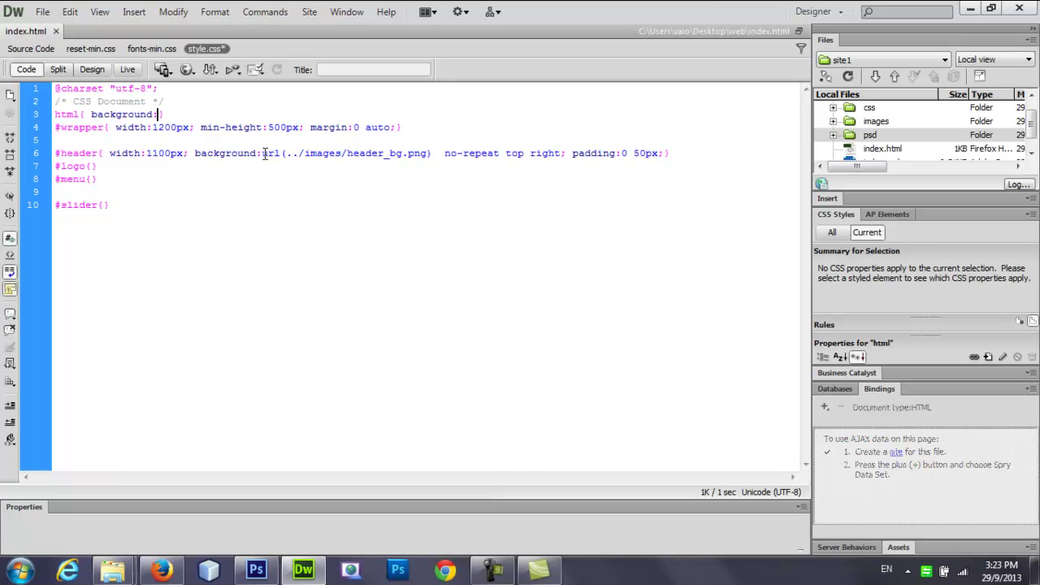
{"action": "type", "text": "#"}
{"action": "key", "text": "ctrl+v"}
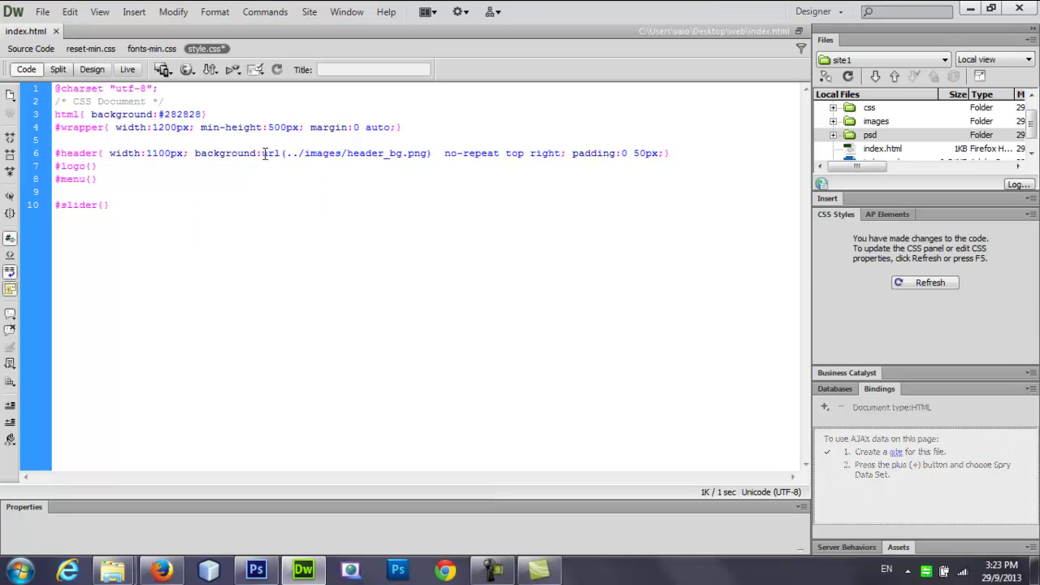
{"action": "key", "text": "ctrl+s"}
{"action": "left_click", "coordinate": [162, 571]}
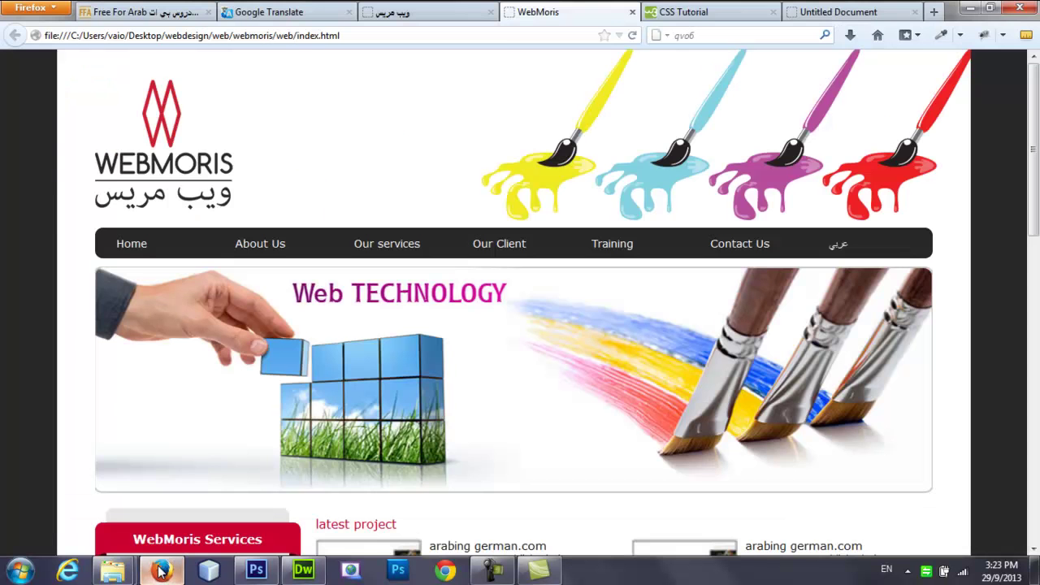
{"action": "left_click", "coordinate": [806, 15]}
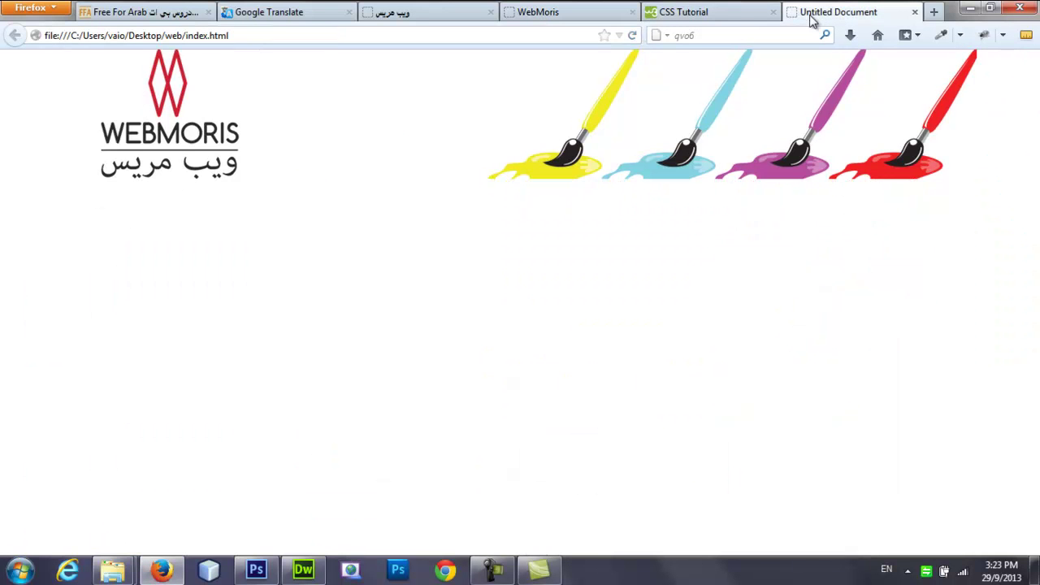
{"action": "left_click", "coordinate": [632, 35]}
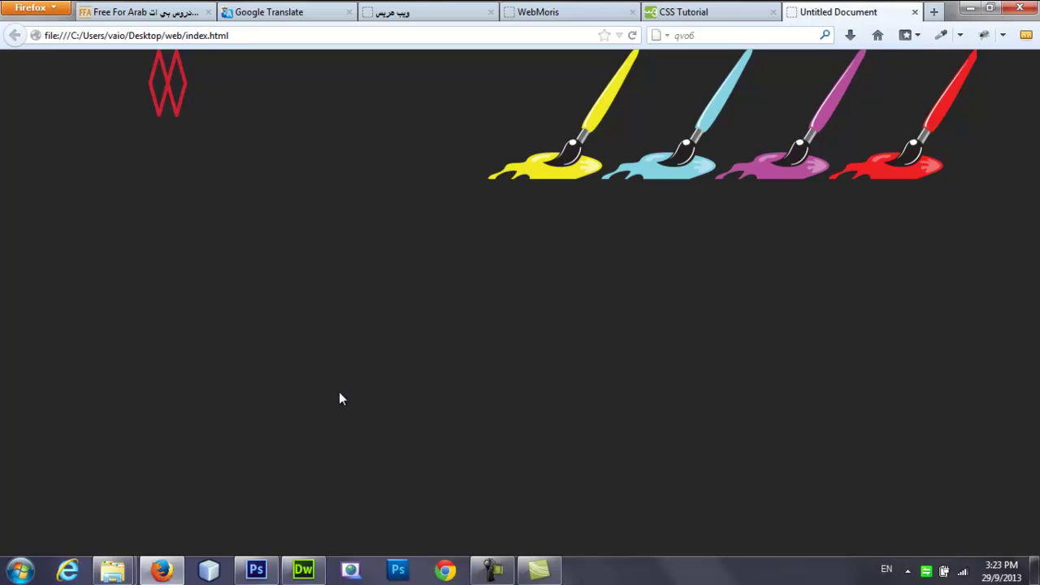
Delete the colour value from the html background property in Dreamweaver, save it and reload index.html in Firefox.
{"action": "left_click", "coordinate": [303, 569]}
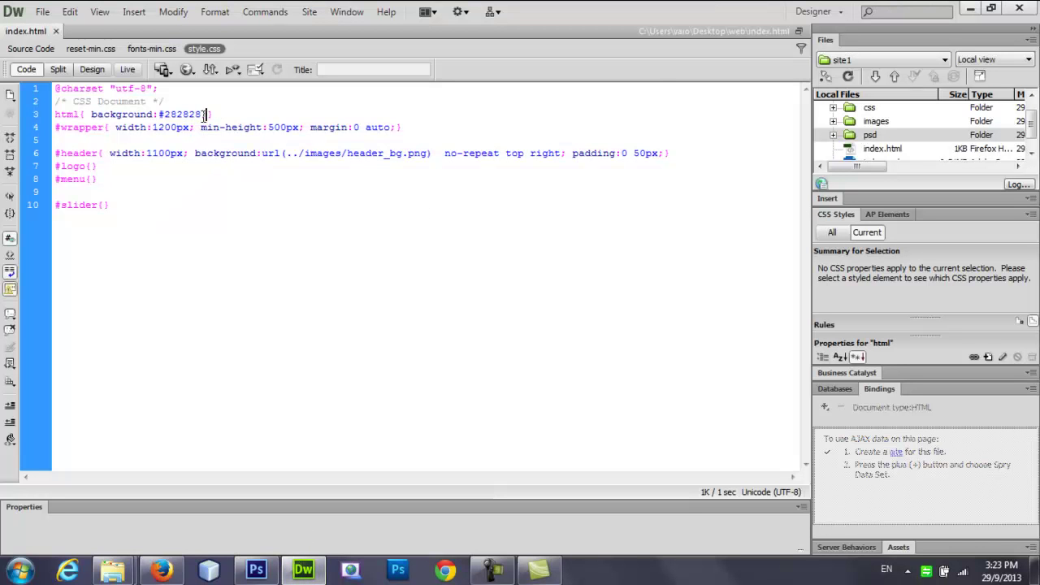
{"action": "left_click_drag", "start_coordinate": [208, 115], "coordinate": [158, 115]}
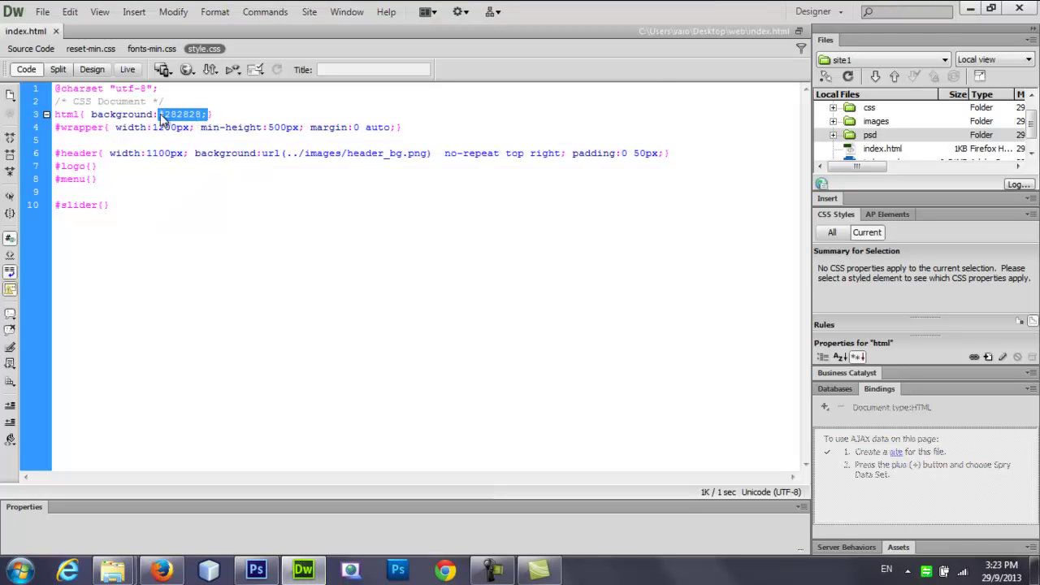
{"action": "key", "text": "BackSpace"}
{"action": "key", "text": "ctrl+s"}
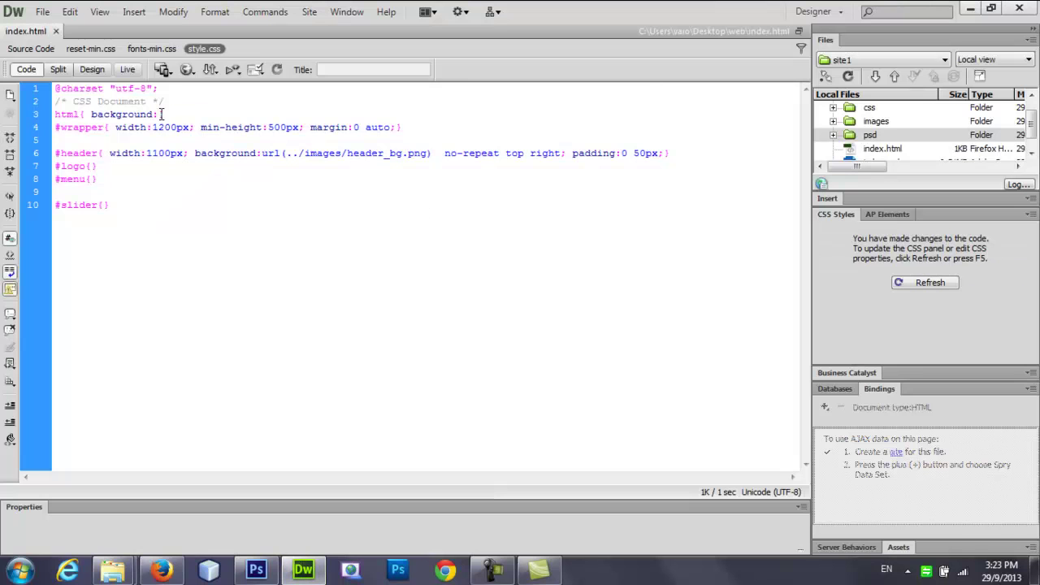
{"action": "left_click", "coordinate": [161, 569]}
{"action": "left_click", "coordinate": [631, 36]}
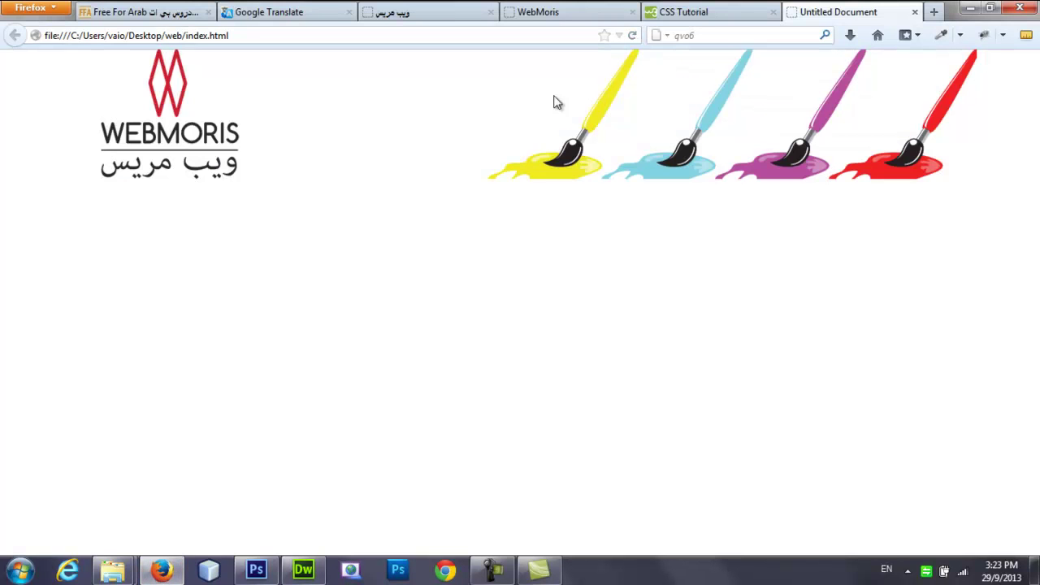
Place the cursor inside the #logo rule in Dreamweaver, and in Photoshop cancel the Color Picker and show the guides.
{"action": "left_click", "coordinate": [304, 570]}
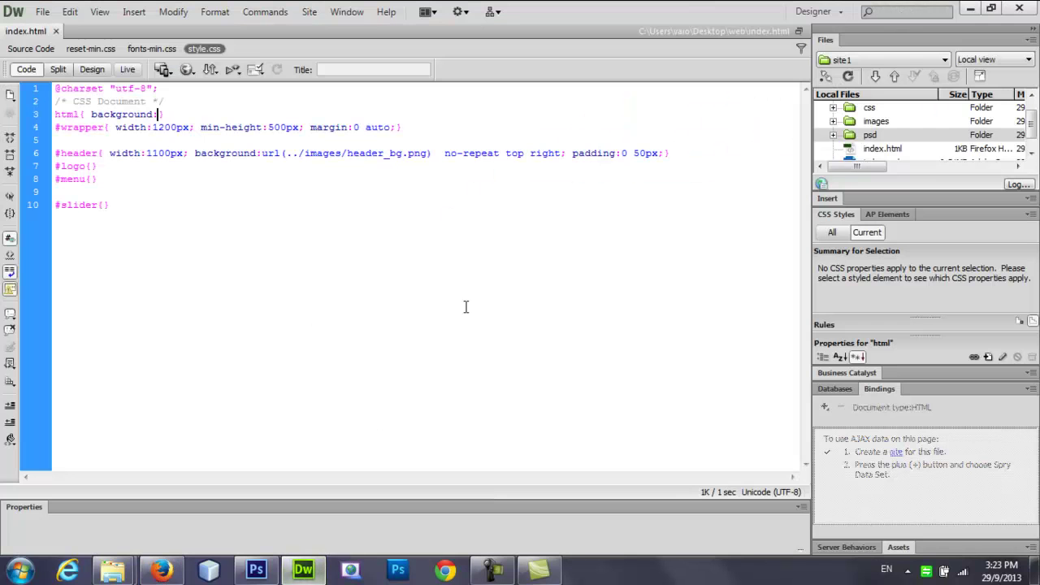
{"action": "left_click", "coordinate": [93, 162]}
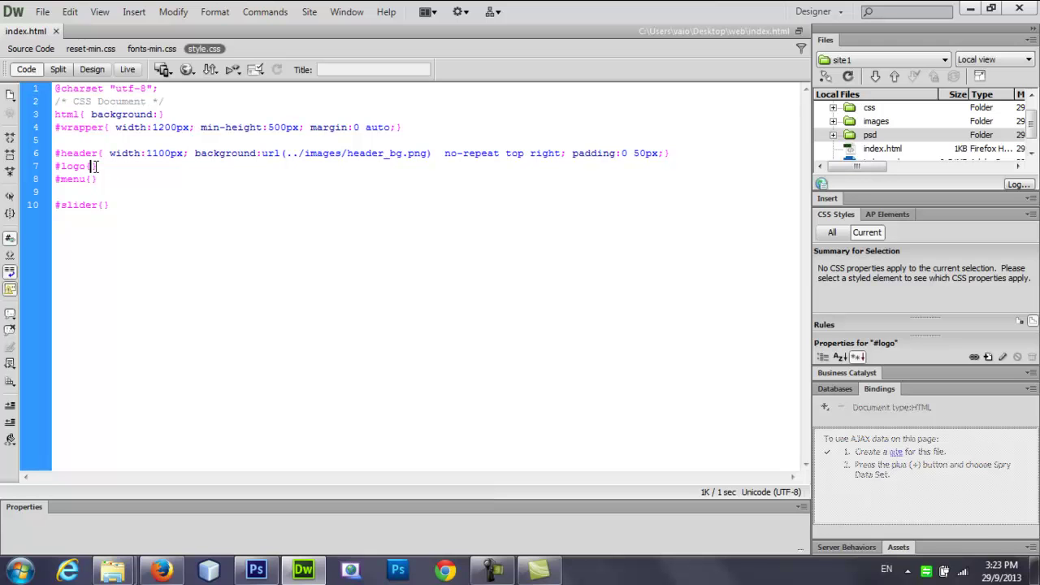
{"action": "left_click", "coordinate": [256, 570]}
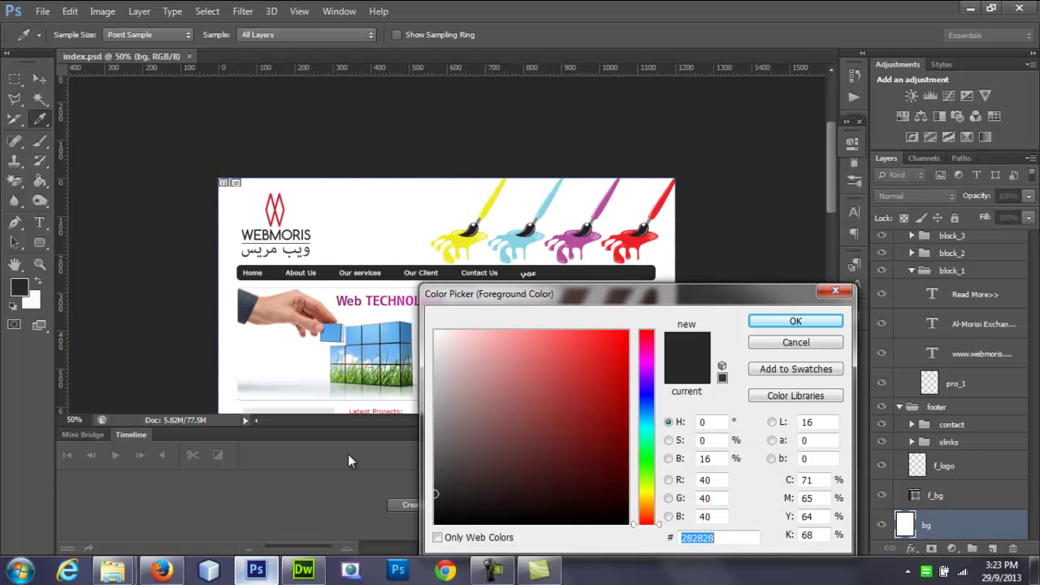
{"action": "left_click", "coordinate": [755, 343]}
{"action": "key", "text": "v"}
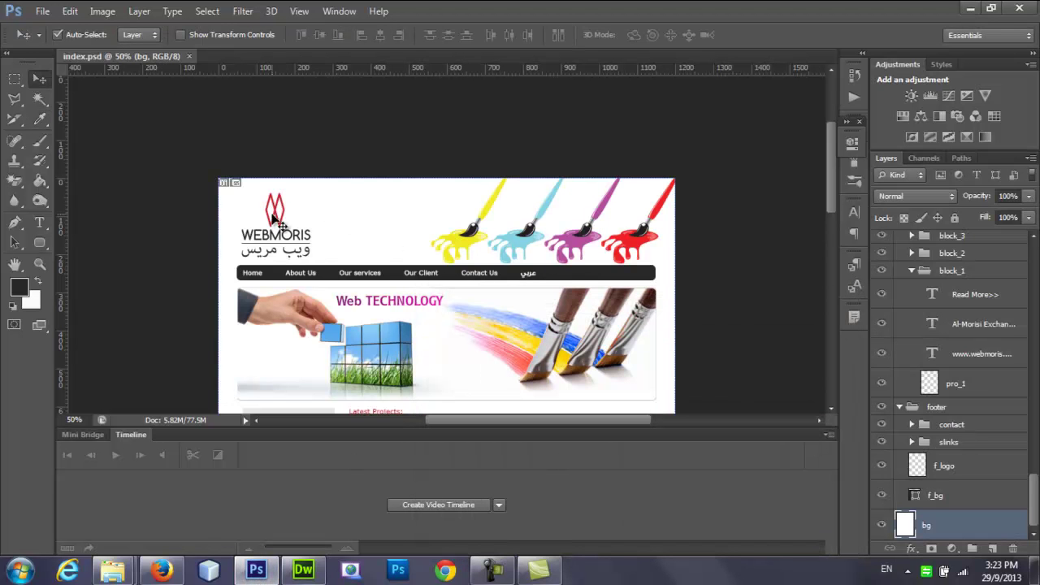
{"action": "key", "text": "ctrl+semicolon"}
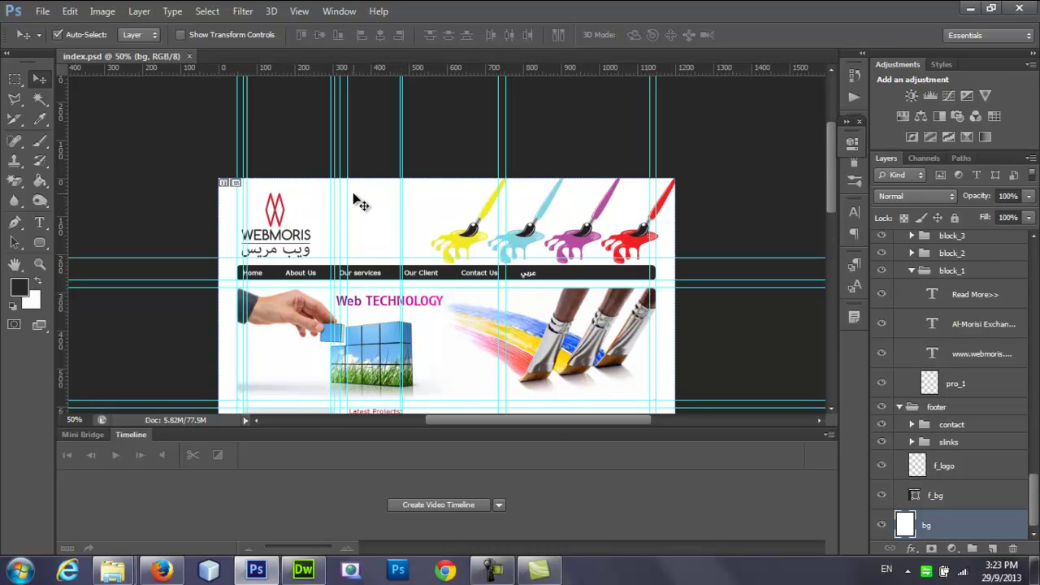
Place a horizontal guide at the top edge of the header's WEBMORIS logo and save index.psd.
{"action": "key", "text": "ctrl+plus"}
{"action": "left_click", "coordinate": [229, 202]}
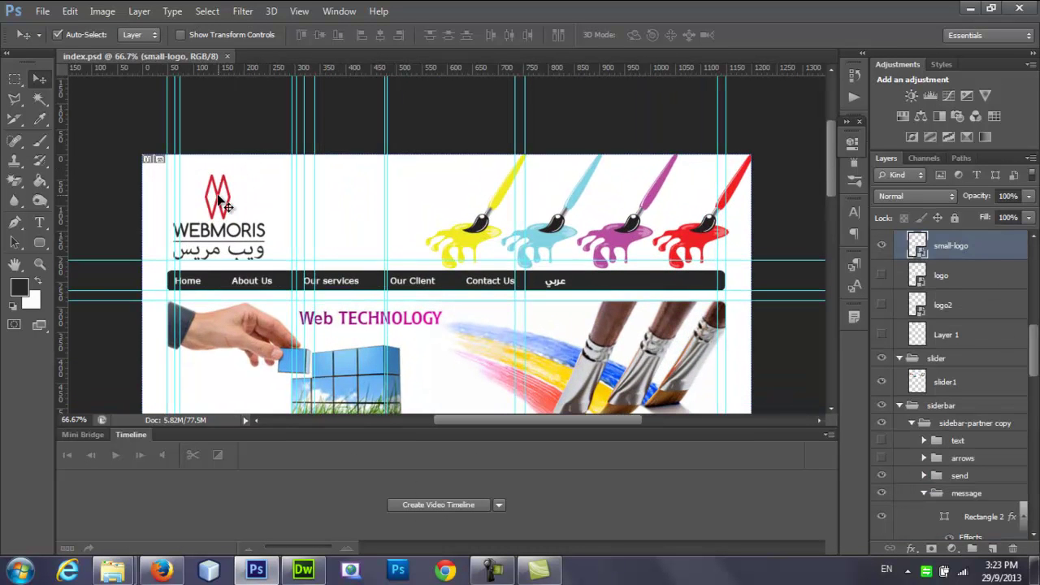
{"action": "left_click", "coordinate": [231, 200]}
{"action": "left_click_drag", "start_coordinate": [252, 71], "coordinate": [249, 173]}
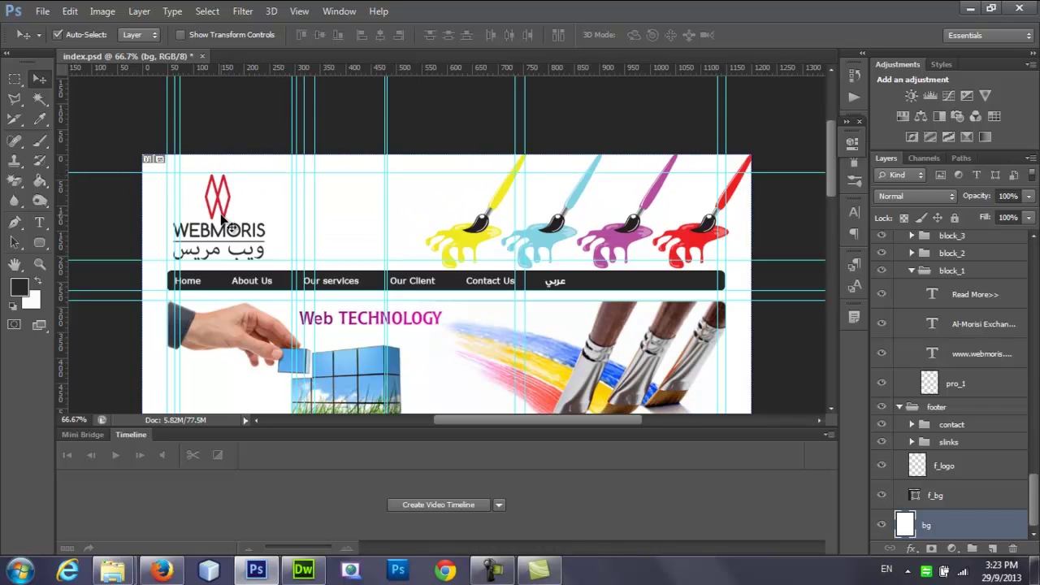
{"action": "left_click", "coordinate": [226, 229]}
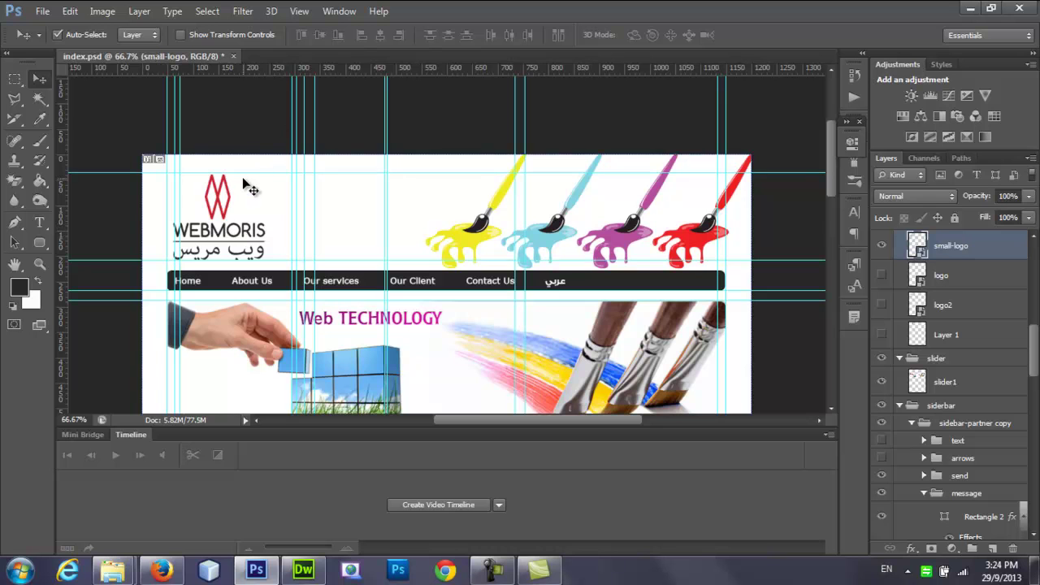
{"action": "left_click_drag", "start_coordinate": [244, 174], "coordinate": [246, 186]}
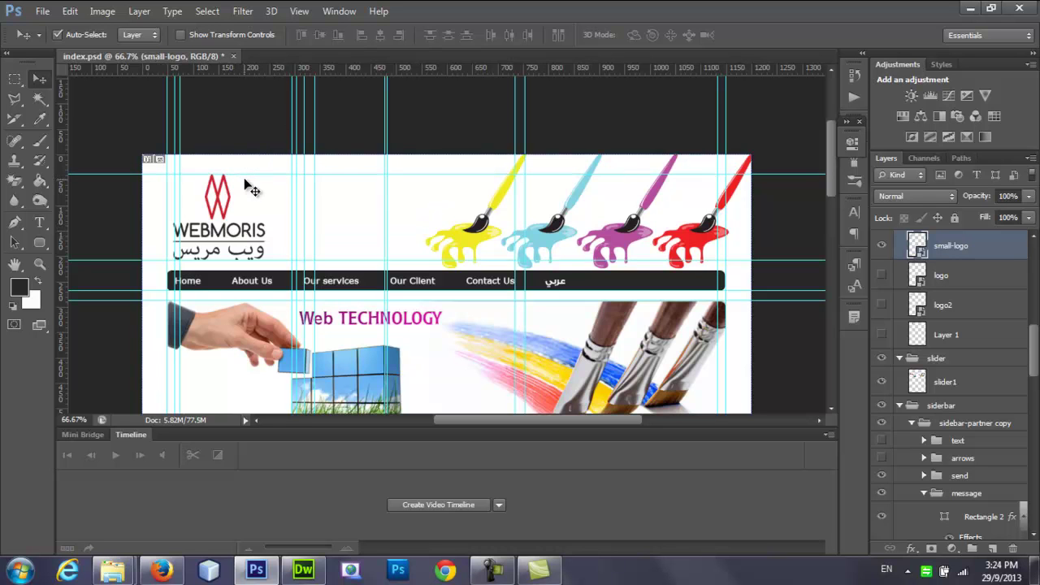
{"action": "key", "text": "ctrl+s"}
Measure the gap from the page's top edge to the logo guide with a rectangular marquee, and view the logo in Firefox.
{"action": "left_click", "coordinate": [14, 81]}
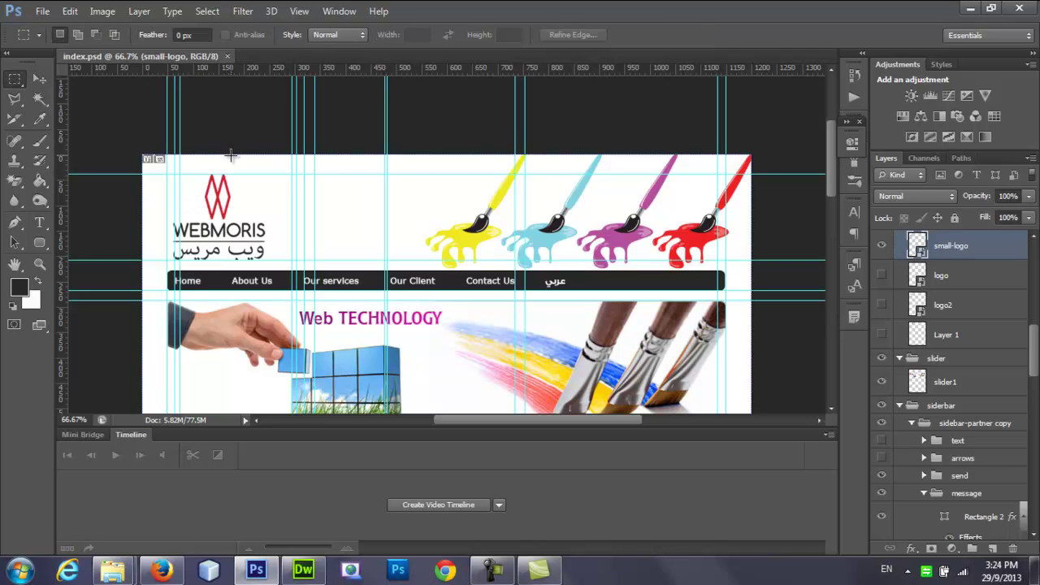
{"action": "left_click_drag", "start_coordinate": [231, 154], "coordinate": [245, 176]}
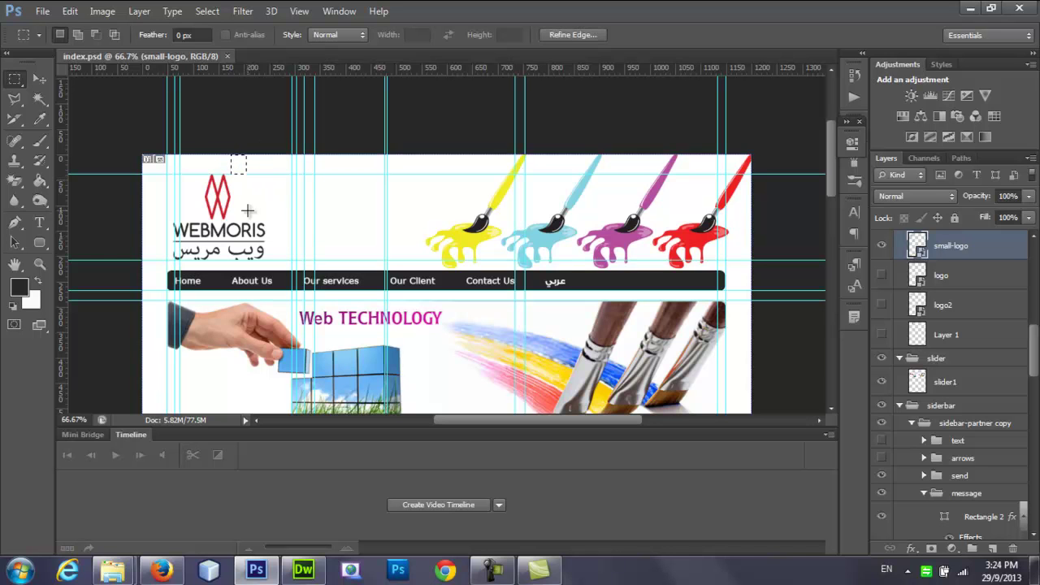
{"action": "left_click", "coordinate": [303, 570]}
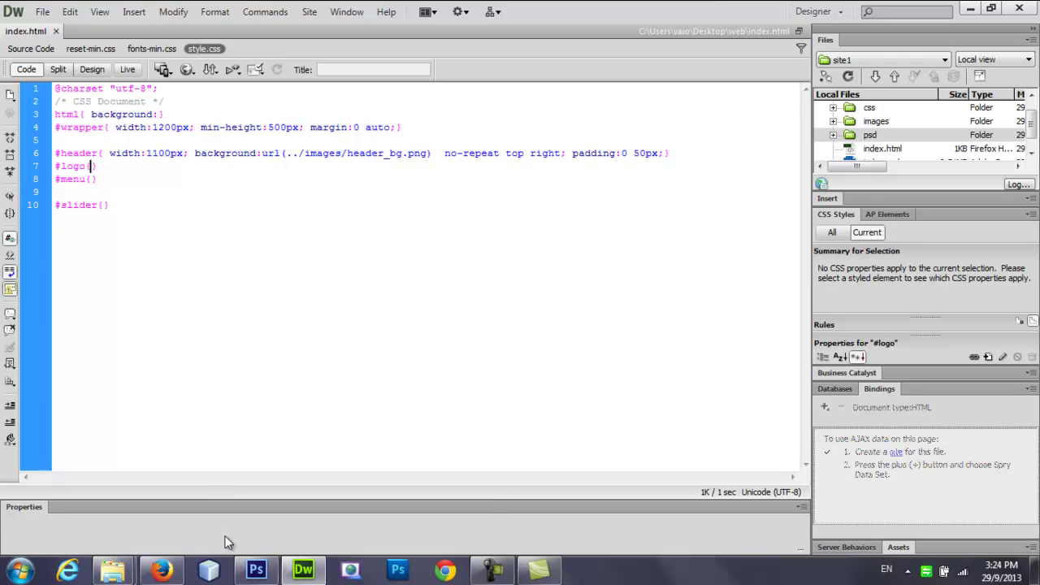
{"action": "left_click", "coordinate": [161, 570]}
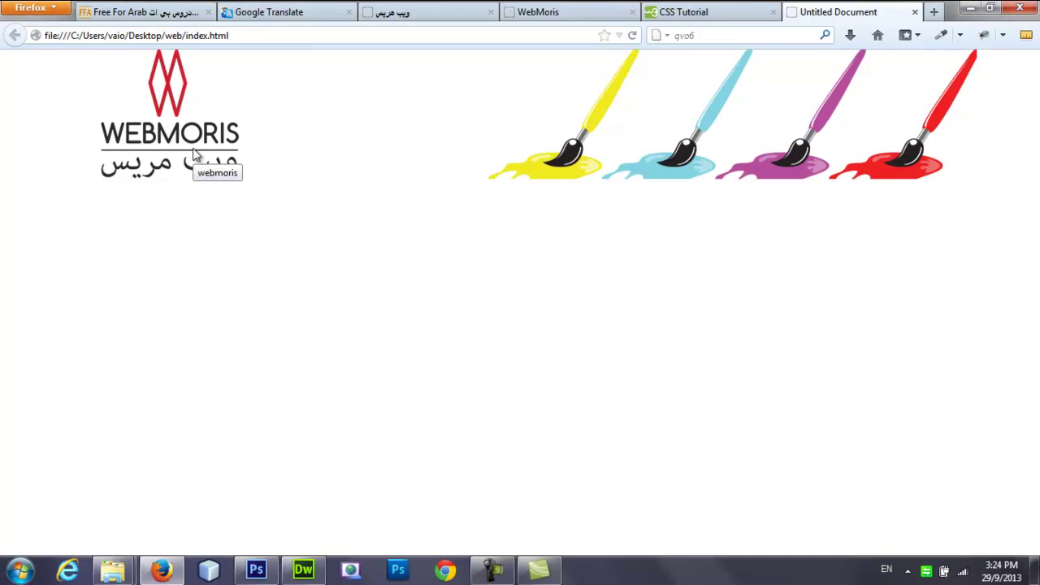
Add float:left; to the #logo rule in Dreamweaver.
{"action": "left_click", "coordinate": [303, 569]}
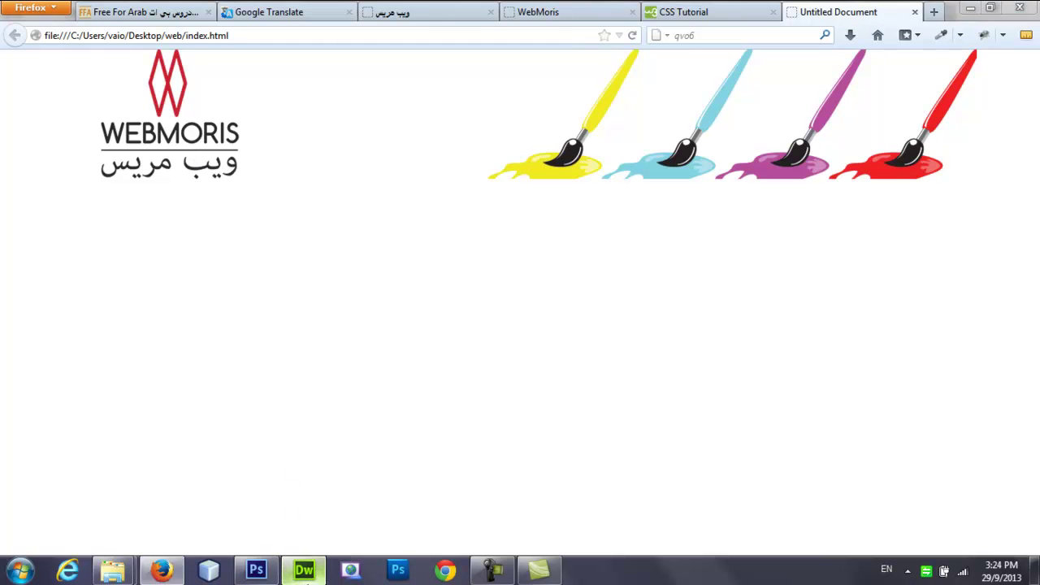
{"action": "type", "text": "f"}
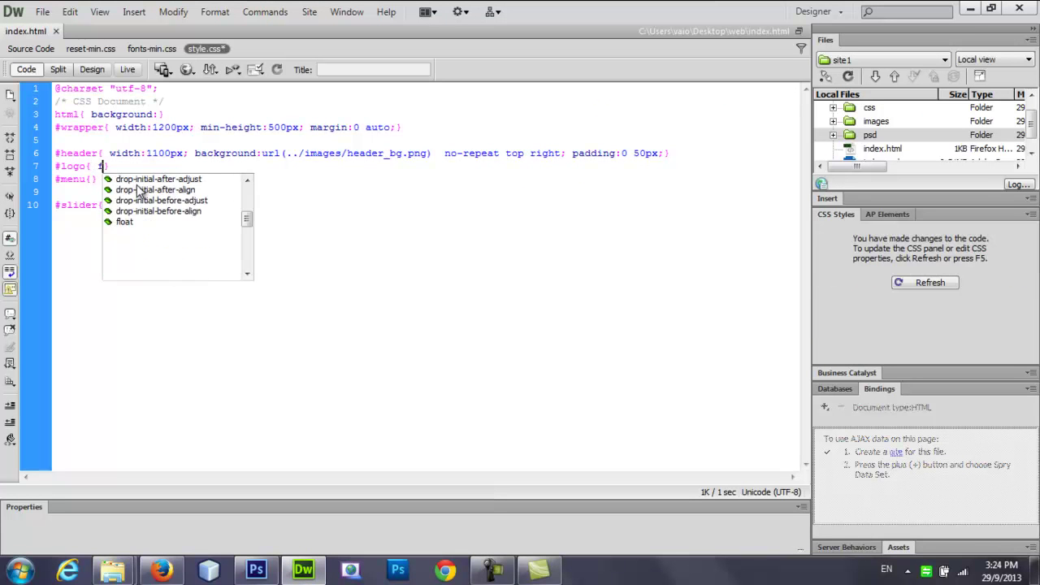
{"action": "key", "text": "Return"}
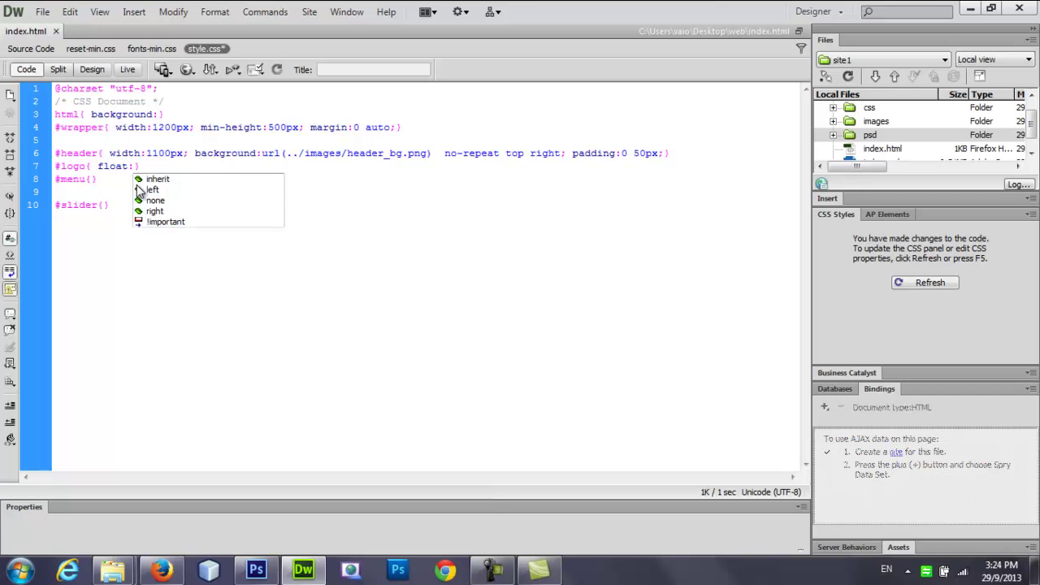
{"action": "type", "text": "le"}
{"action": "key", "text": "Return"}
{"action": "type", "text": ";"}
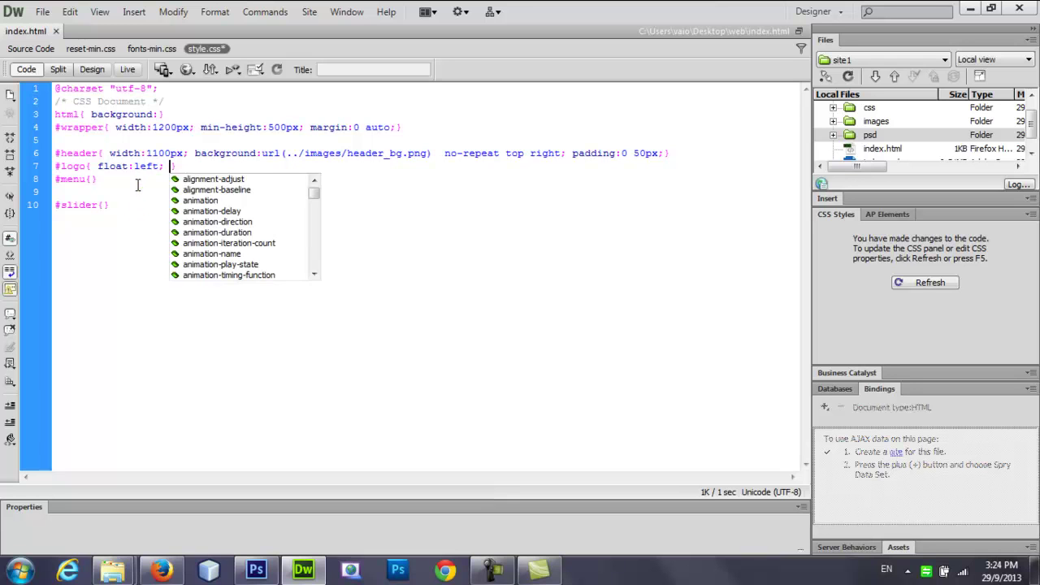
Add margin-top:39px; to the #logo rule and switch to index.html in Firefox.
{"action": "type", "text": " ma"}
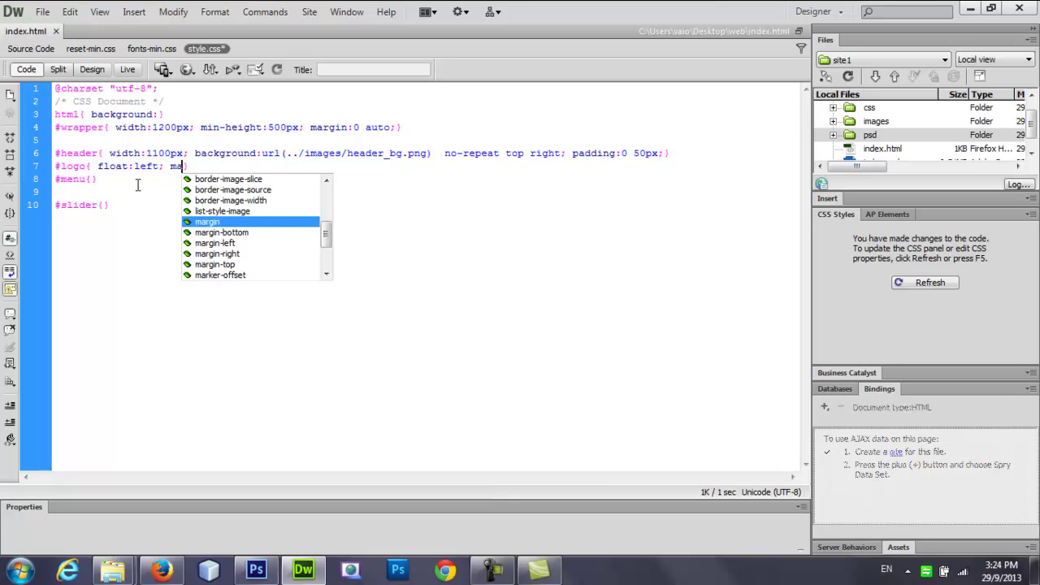
{"action": "key", "text": "Down"}
{"action": "key", "text": "Down"}
{"action": "key", "text": "Down"}
{"action": "key", "text": "Down"}
{"action": "key", "text": "Return"}
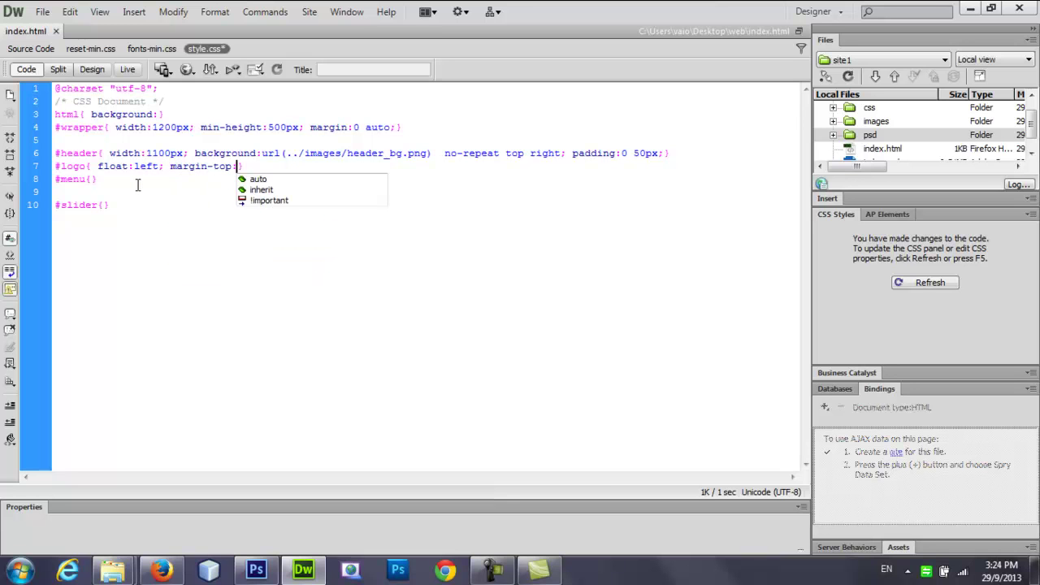
{"action": "type", "text": "39px;"}
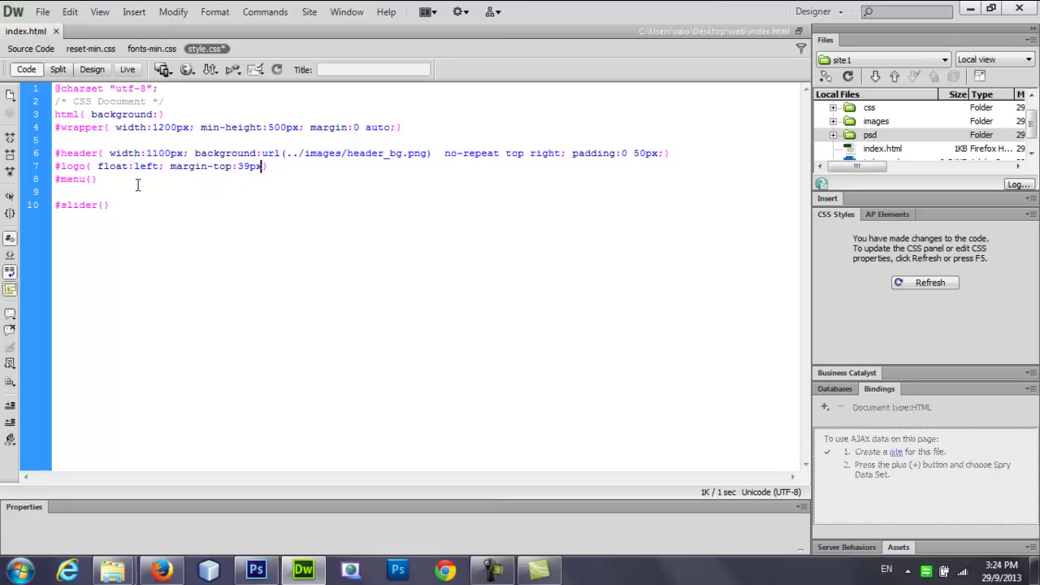
{"action": "left_click", "coordinate": [160, 571]}
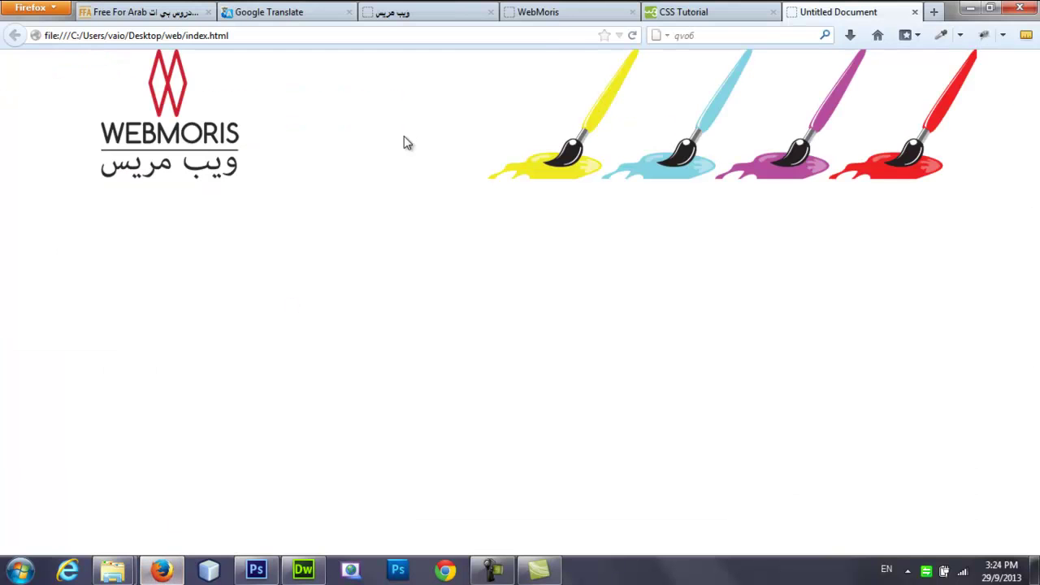
Remove the extra space before no-repeat in the #header background rule, save style.css, and check the page in Firefox.
{"action": "left_click", "coordinate": [634, 37]}
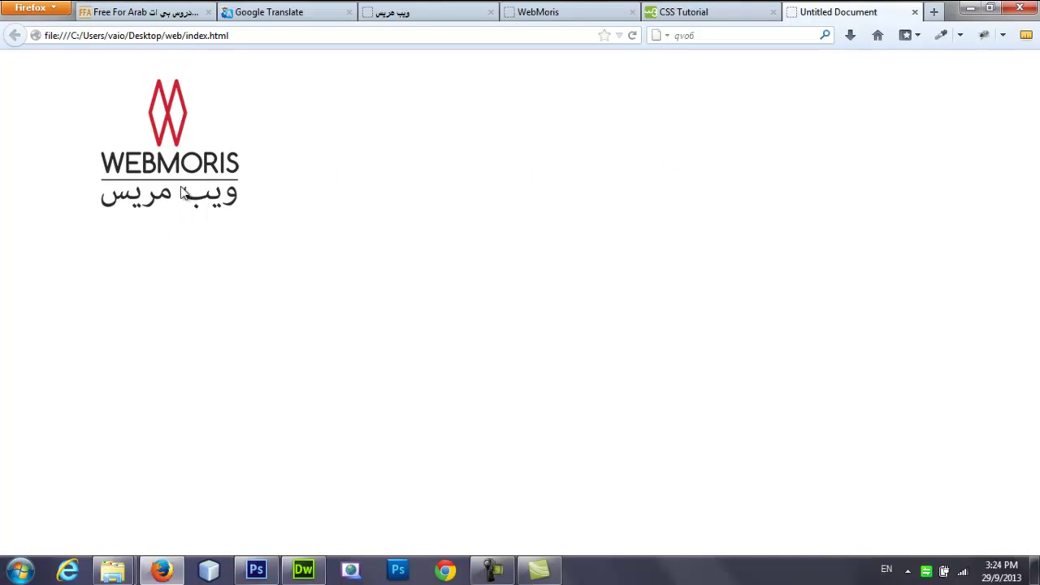
{"action": "left_click", "coordinate": [304, 572]}
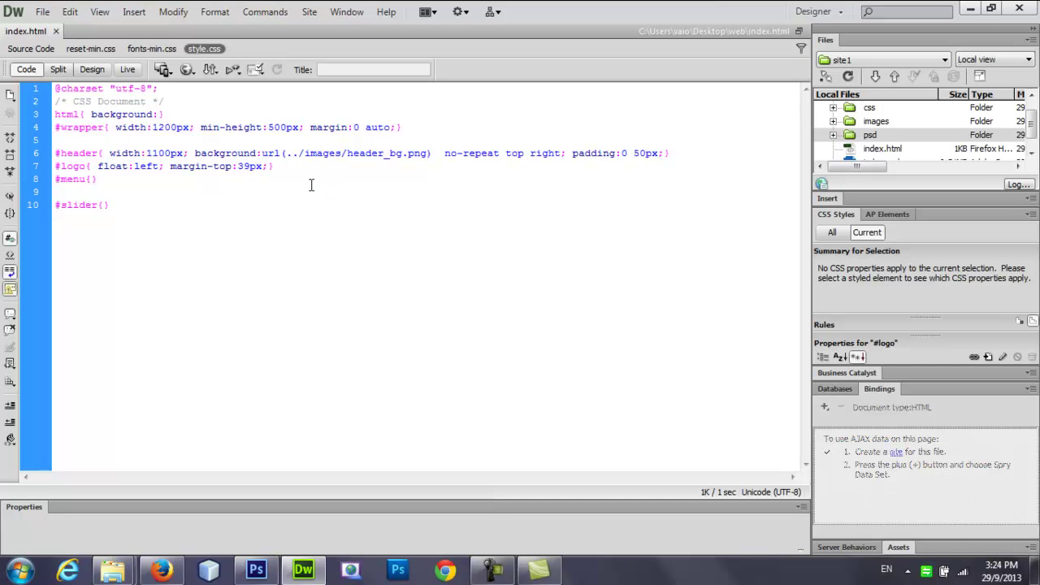
{"action": "left_click", "coordinate": [445, 152]}
{"action": "key", "text": "BackSpace"}
{"action": "key", "text": "ctrl+s"}
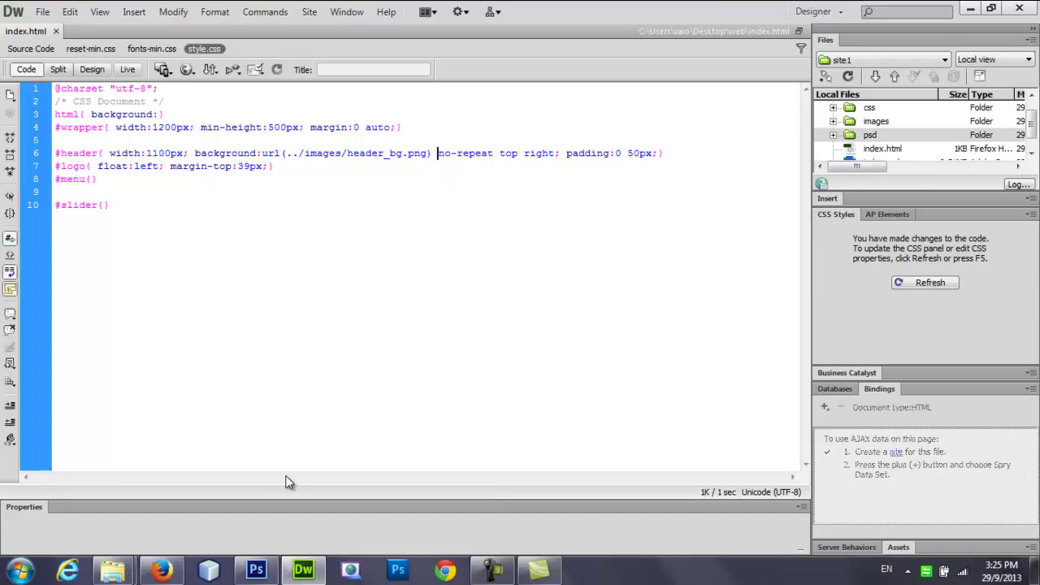
{"action": "left_click", "coordinate": [162, 572]}
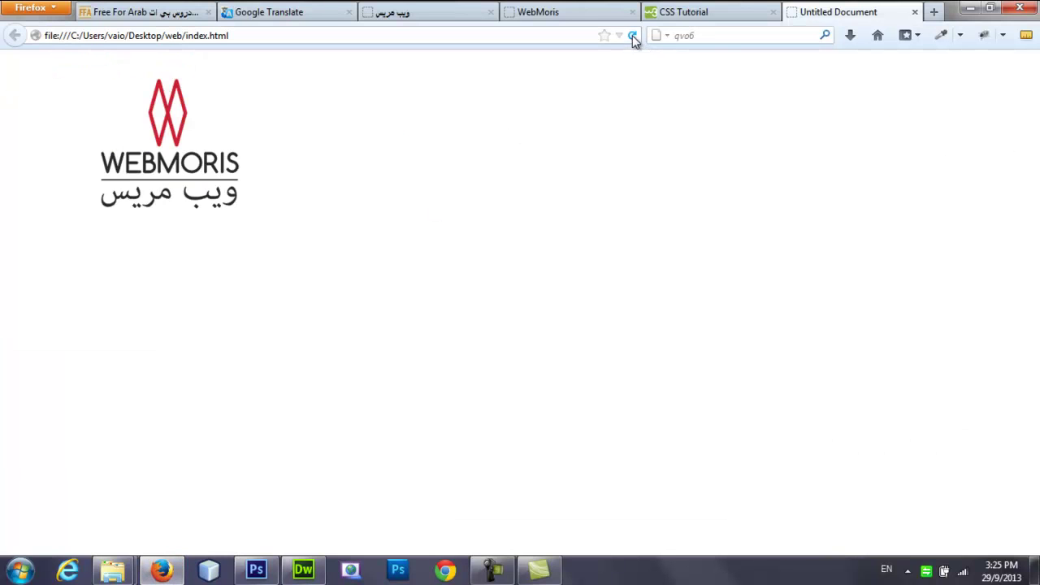
Try padding-top in place of margin-top in the #logo rule in Dreamweaver, save, and view the page in Firefox.
{"action": "left_click", "coordinate": [303, 570]}
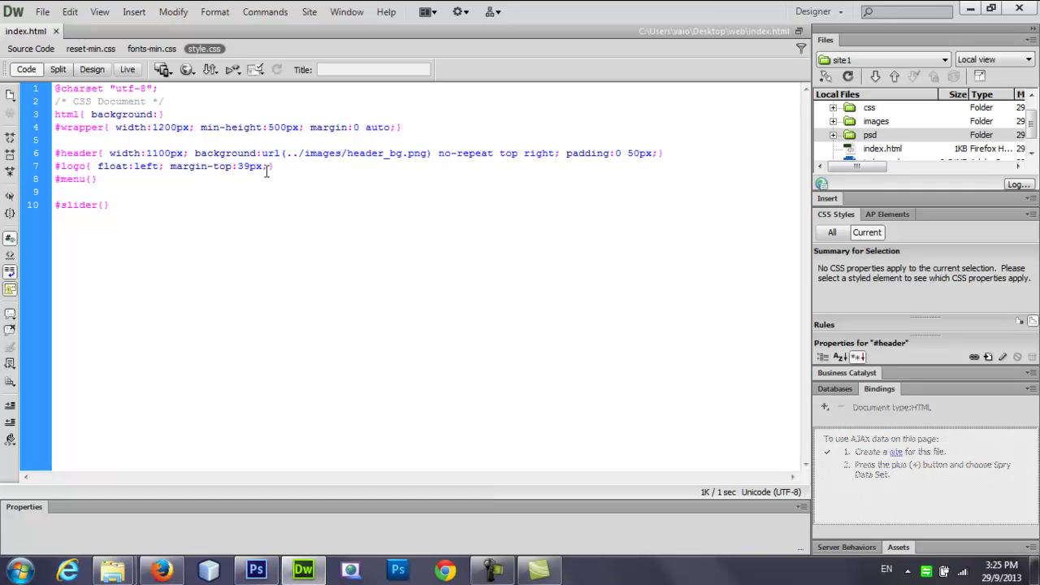
{"action": "left_click", "coordinate": [137, 171]}
{"action": "left_click", "coordinate": [497, 162]}
{"action": "left_click", "coordinate": [433, 156]}
{"action": "left_click", "coordinate": [329, 155]}
{"action": "left_click_drag", "start_coordinate": [209, 166], "coordinate": [171, 169]}
{"action": "type", "text": "padding"}
{"action": "key", "text": "ctrl+s"}
{"action": "left_click", "coordinate": [161, 571]}
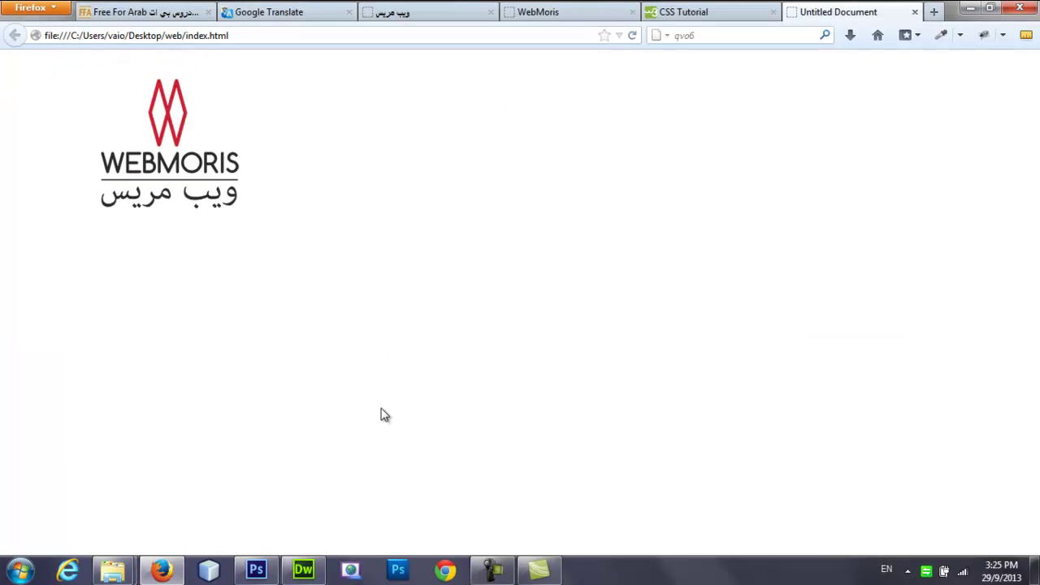
Delete the padding-top declaration from the #logo rule in Dreamweaver, save, and reload the page in Firefox.
{"action": "left_click", "coordinate": [303, 571]}
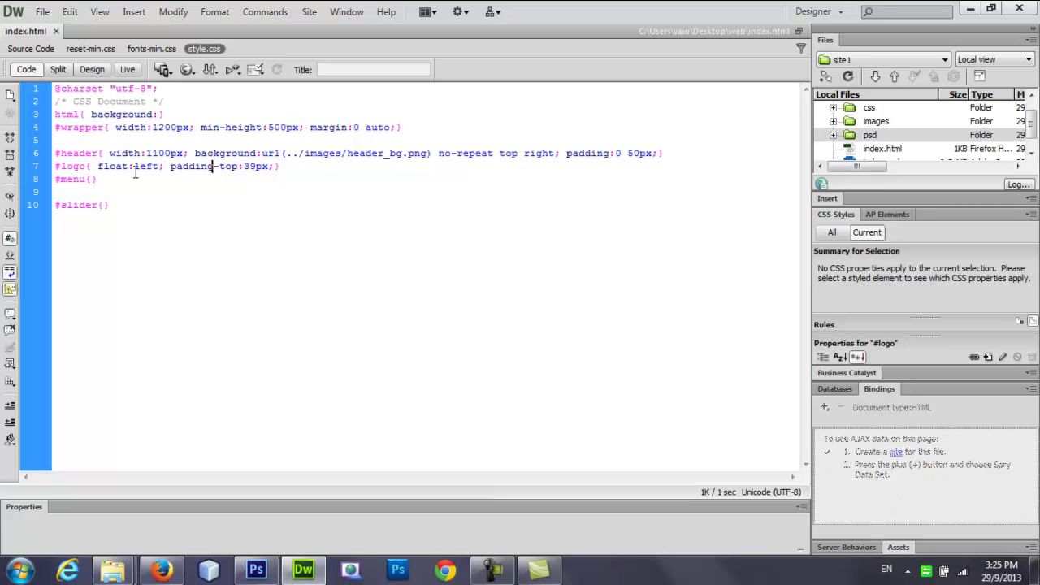
{"action": "left_click", "coordinate": [87, 168]}
{"action": "left_click_drag", "start_coordinate": [277, 168], "coordinate": [173, 178]}
{"action": "key", "text": "Delete"}
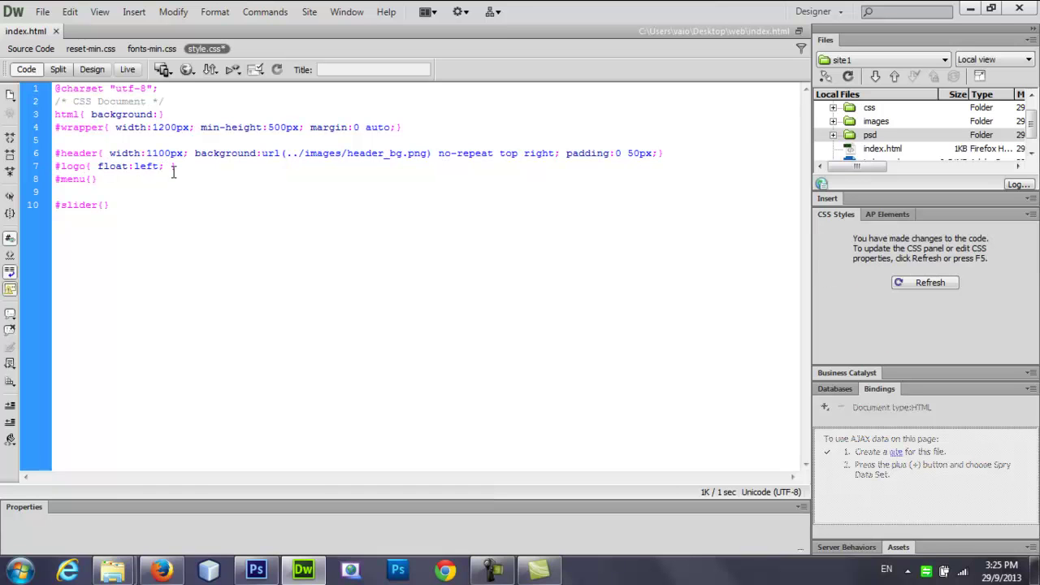
{"action": "key", "text": "ctrl+s"}
{"action": "left_click", "coordinate": [161, 570]}
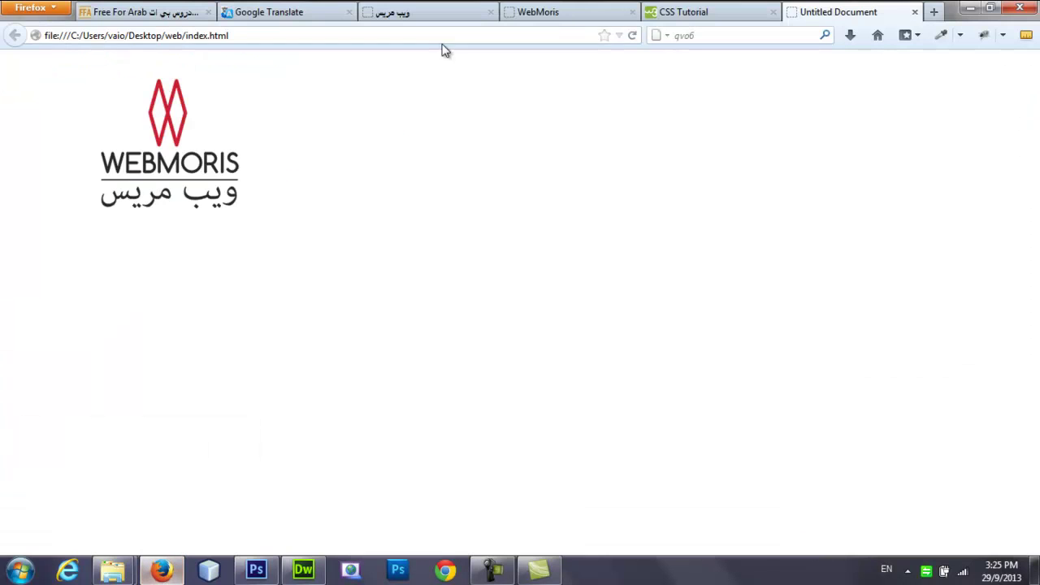
{"action": "left_click", "coordinate": [632, 34]}
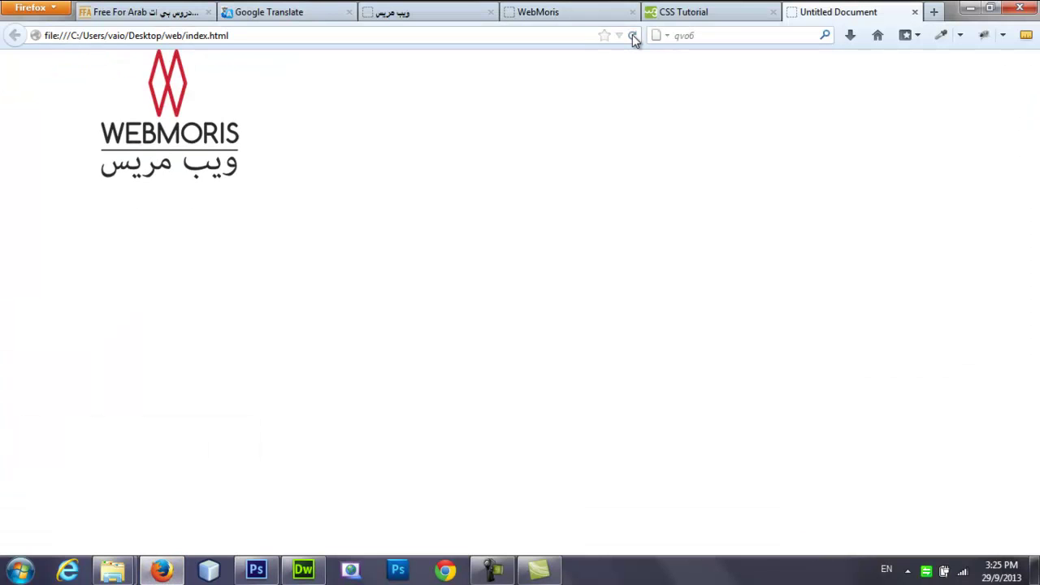
Remove float:left from the #logo rule in Dreamweaver, save, and reload the page in Firefox.
{"action": "left_click", "coordinate": [303, 570]}
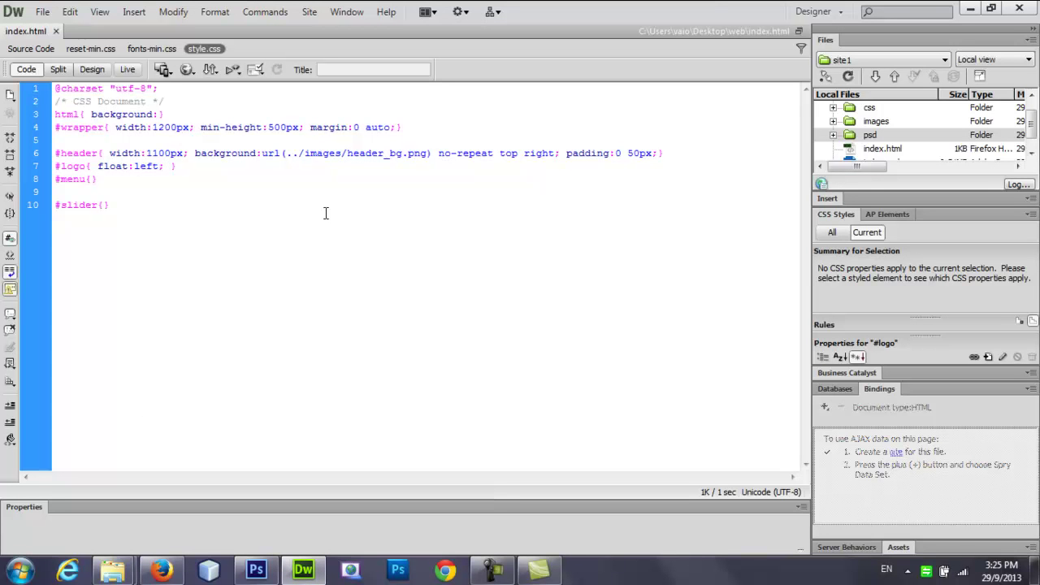
{"action": "left_click", "coordinate": [328, 154]}
{"action": "left_click_drag", "start_coordinate": [165, 168], "coordinate": [99, 159]}
{"action": "key", "text": "BackSpace"}
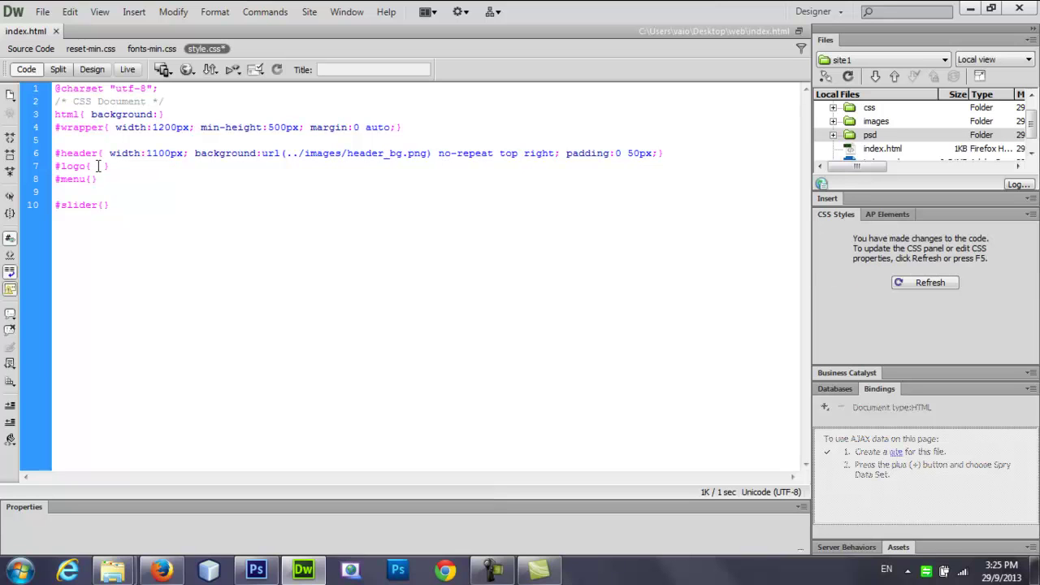
{"action": "key", "text": "ctrl+s"}
{"action": "left_click", "coordinate": [161, 571]}
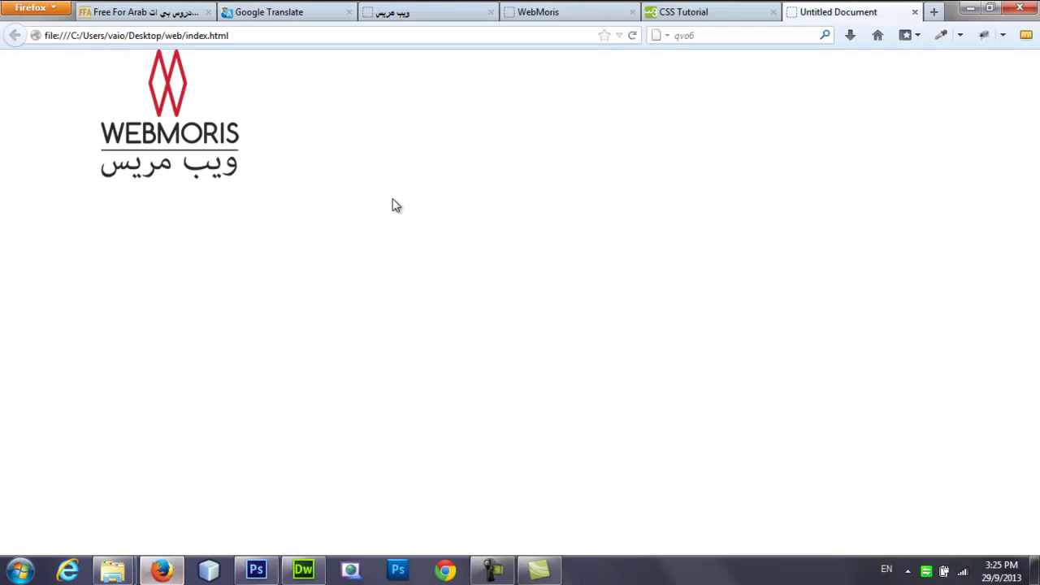
{"action": "left_click", "coordinate": [632, 35]}
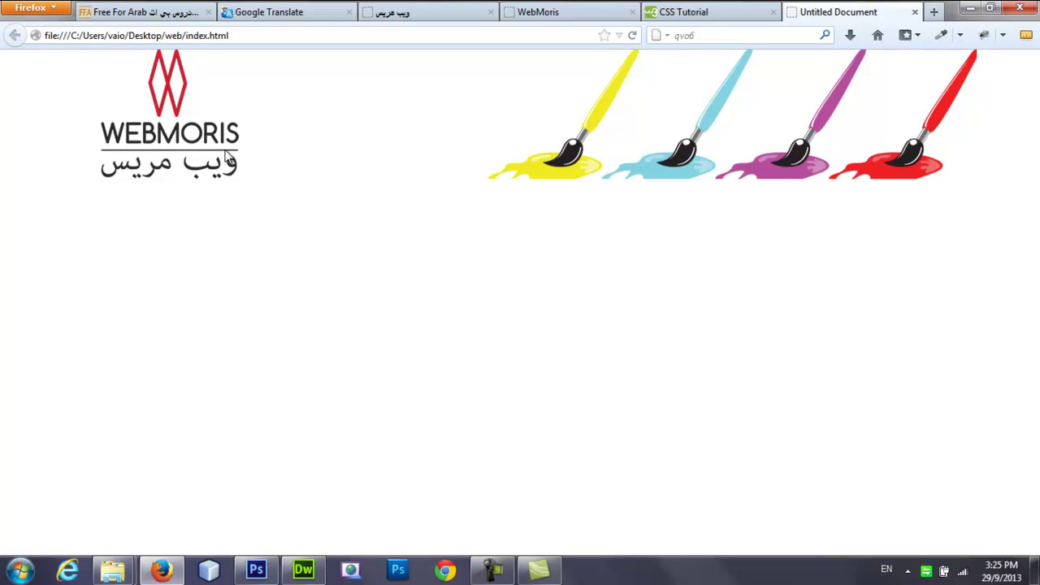
Add margin-top:39px; to the empty #logo rule in Dreamweaver, save, and reload the page in Firefox.
{"action": "left_click", "coordinate": [303, 570]}
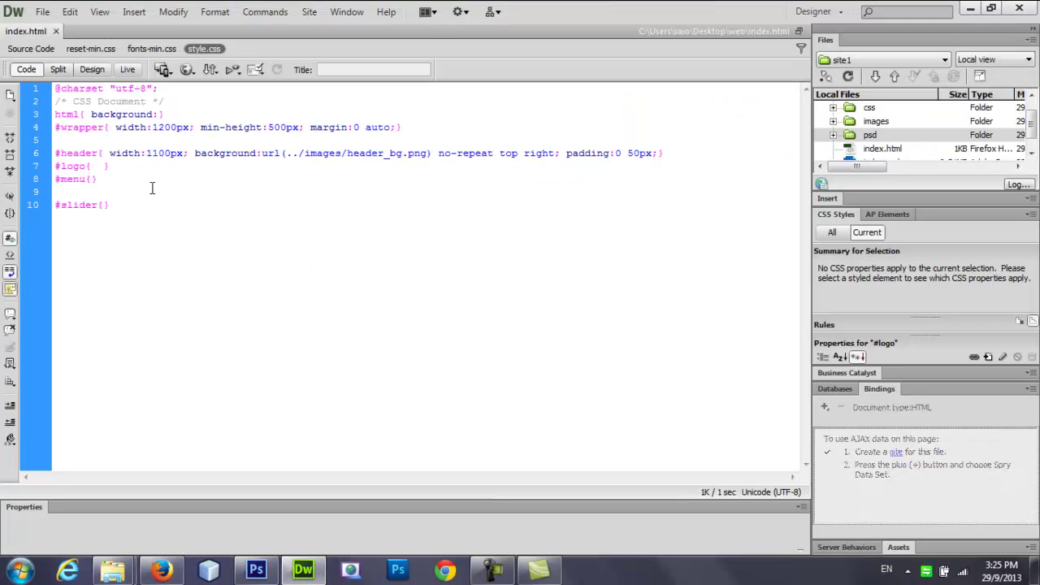
{"action": "type", "text": "ma"}
{"action": "key", "text": "Down"}
{"action": "key", "text": "Down"}
{"action": "key", "text": "Down"}
{"action": "key", "text": "Down"}
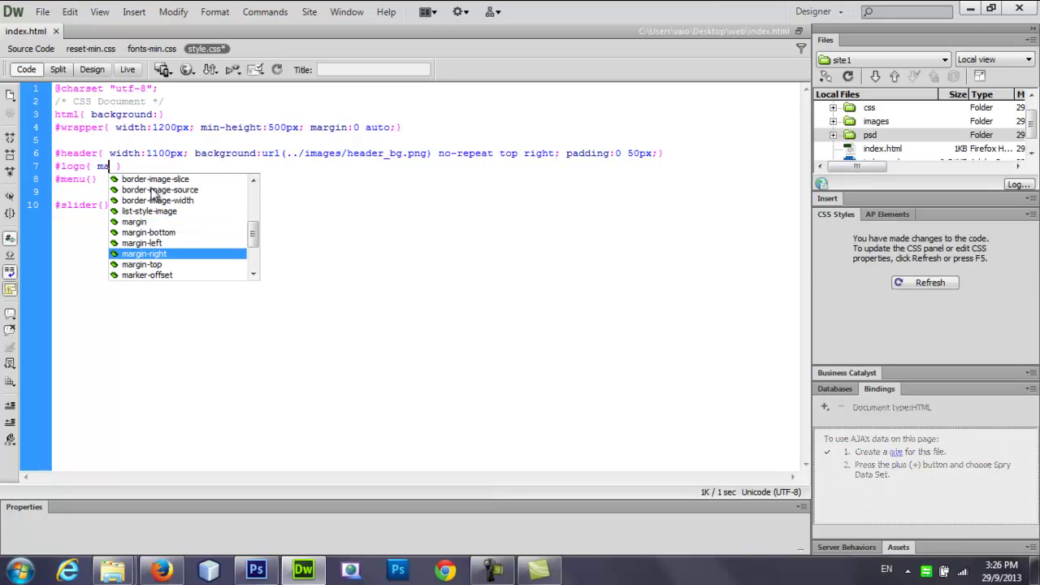
{"action": "key", "text": "Return"}
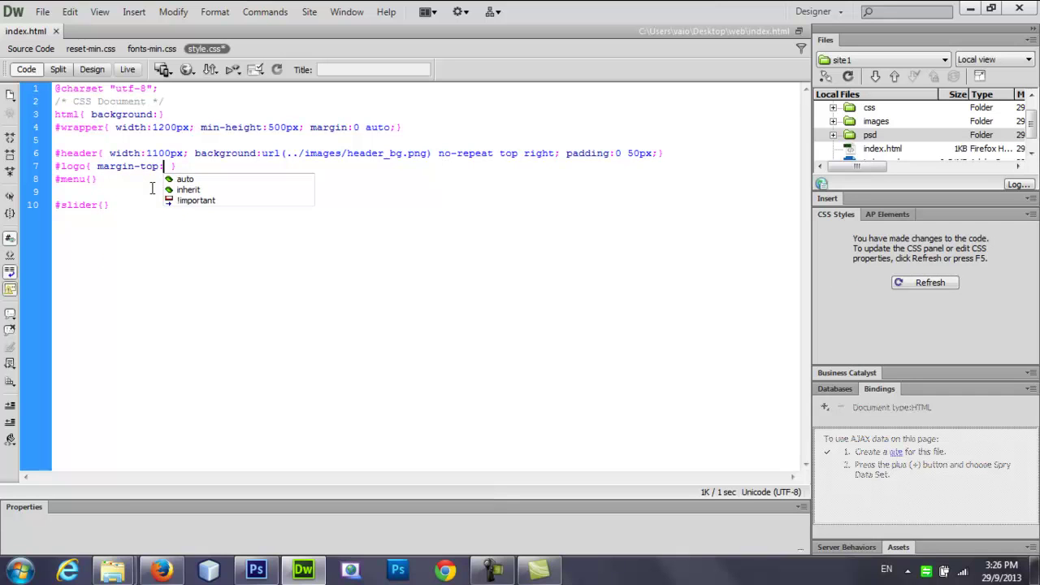
{"action": "type", "text": "39px;"}
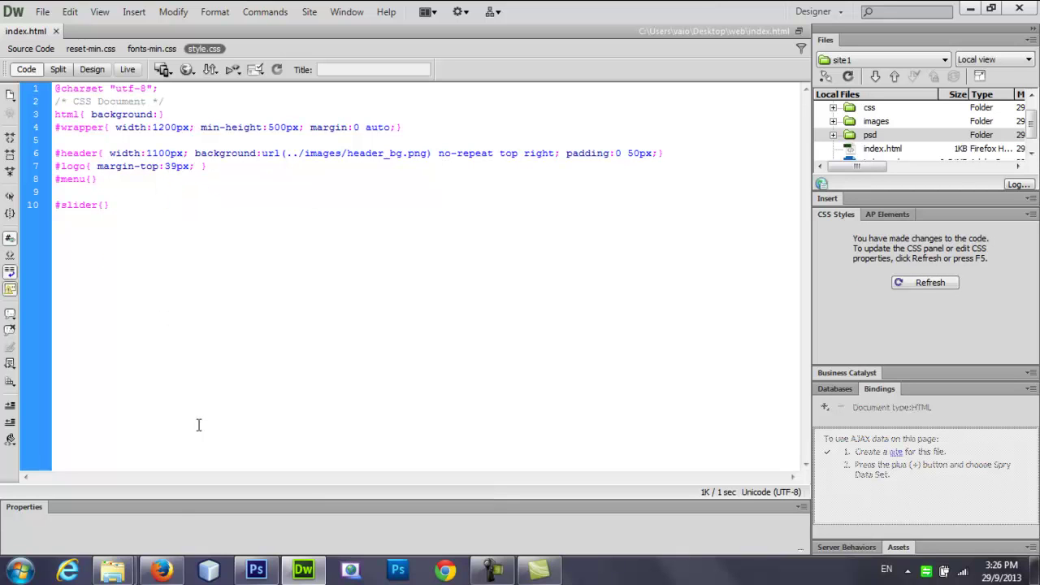
{"action": "left_click", "coordinate": [161, 571]}
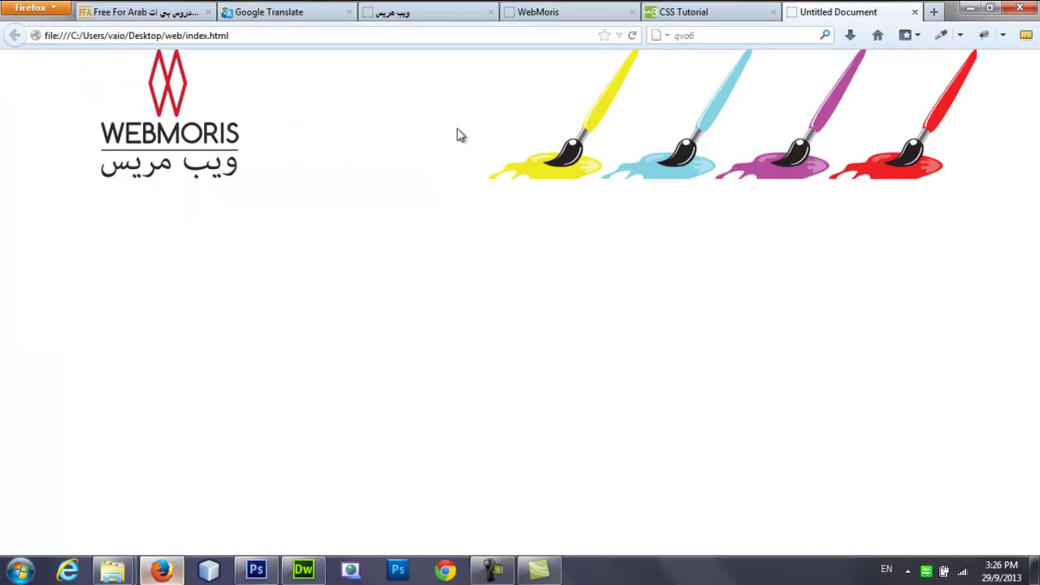
{"action": "left_click", "coordinate": [633, 35]}
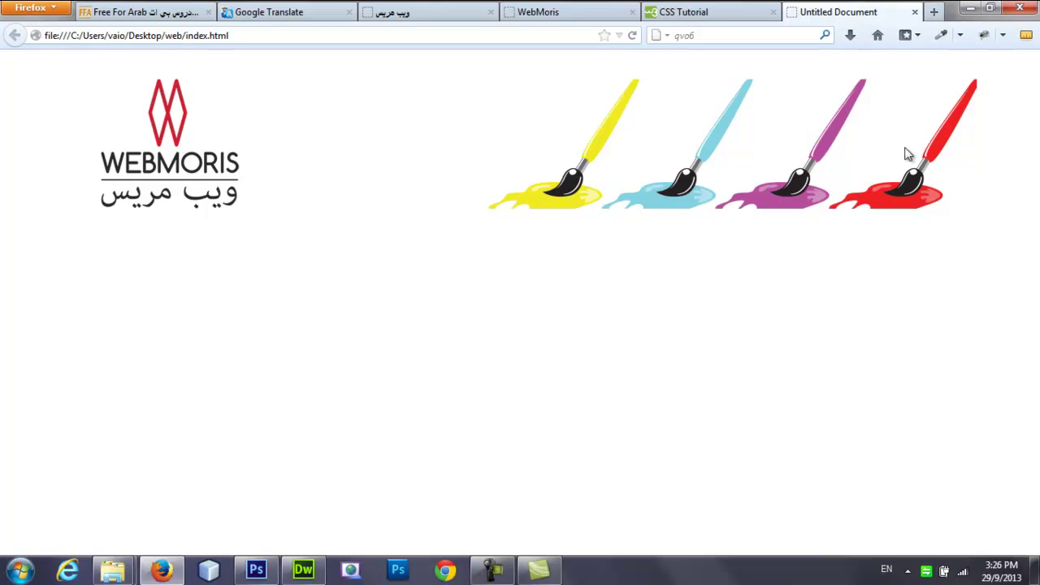
Remove the trailing space before the closing brace of the #logo rule in Dreamweaver.
{"action": "left_click", "coordinate": [304, 569]}
{"action": "left_click", "coordinate": [228, 156]}
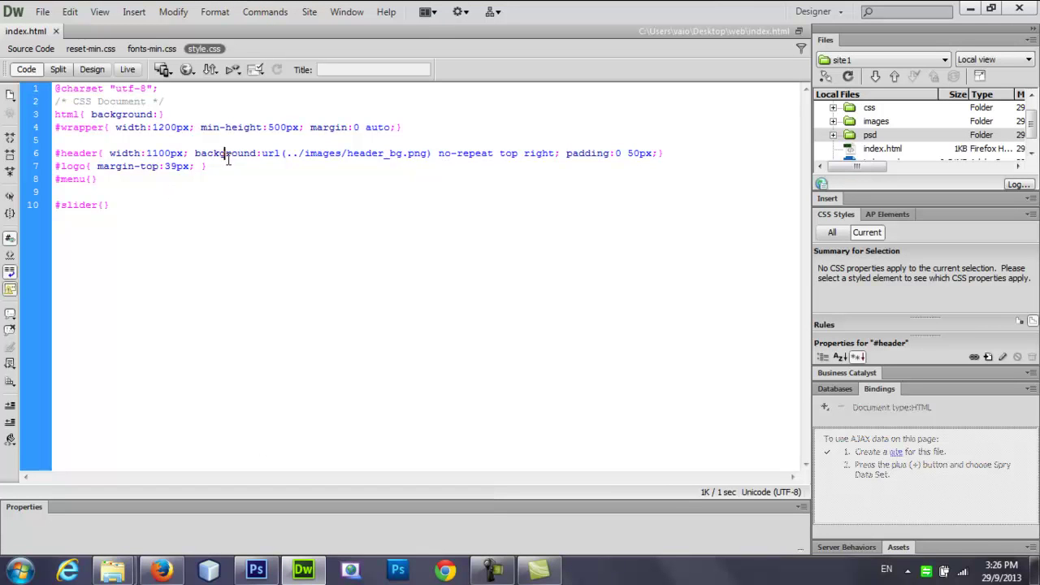
{"action": "left_click", "coordinate": [74, 166]}
{"action": "left_click", "coordinate": [204, 167]}
{"action": "key", "text": "BackSpace"}
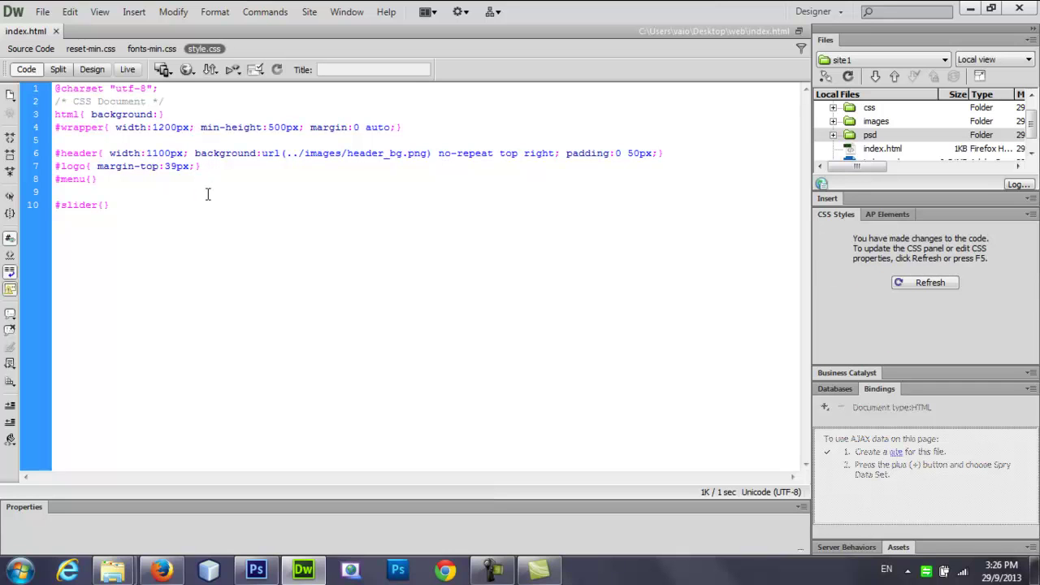
Reorder the #header background position to right top, remove the space before its semicolon, save, and check the page in Firefox.
{"action": "double_click", "coordinate": [533, 154]}
{"action": "key", "text": "BackSpace"}
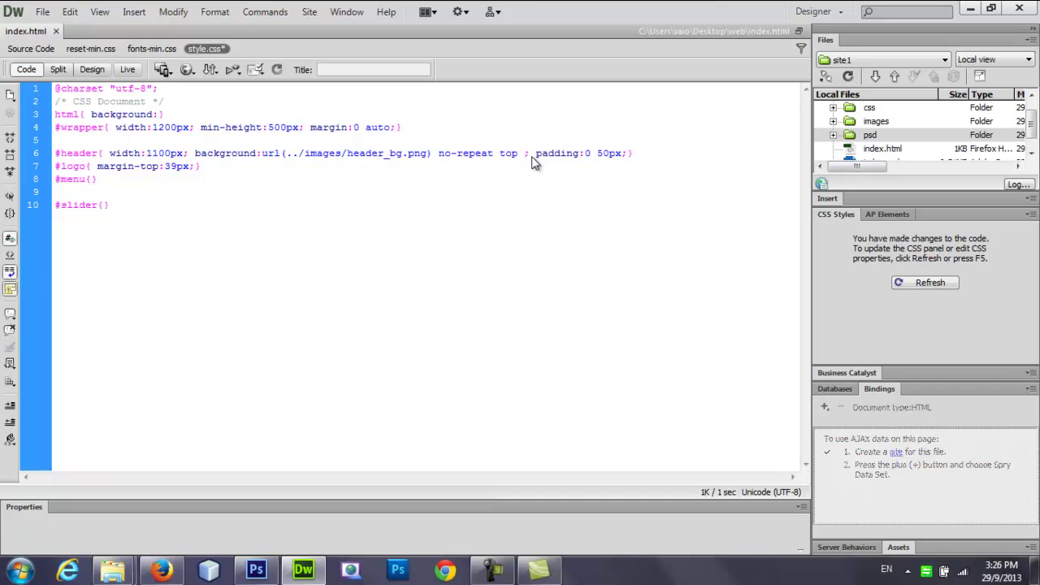
{"action": "type", "text": "right"}
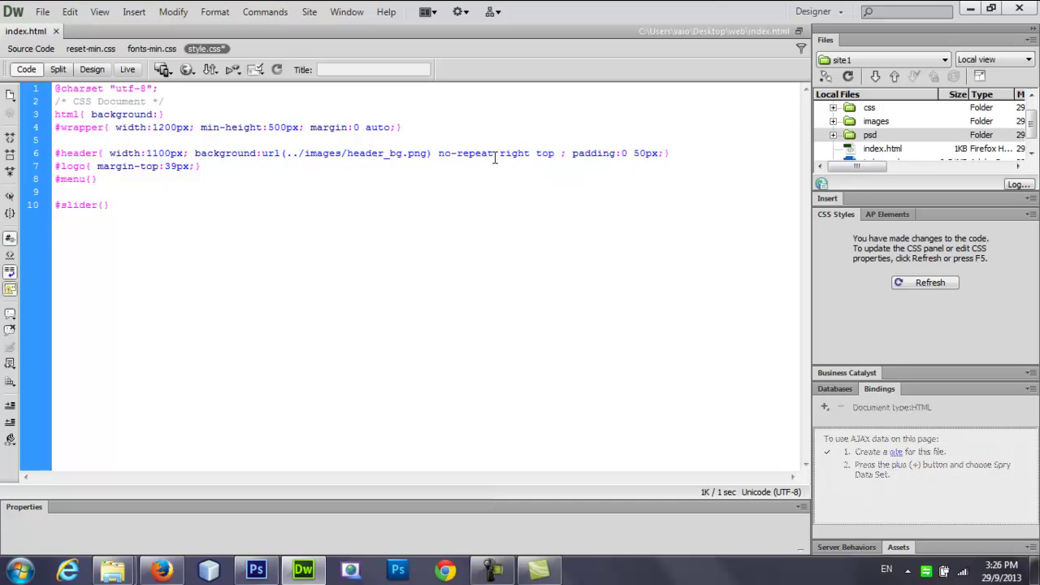
{"action": "left_click", "coordinate": [161, 570]}
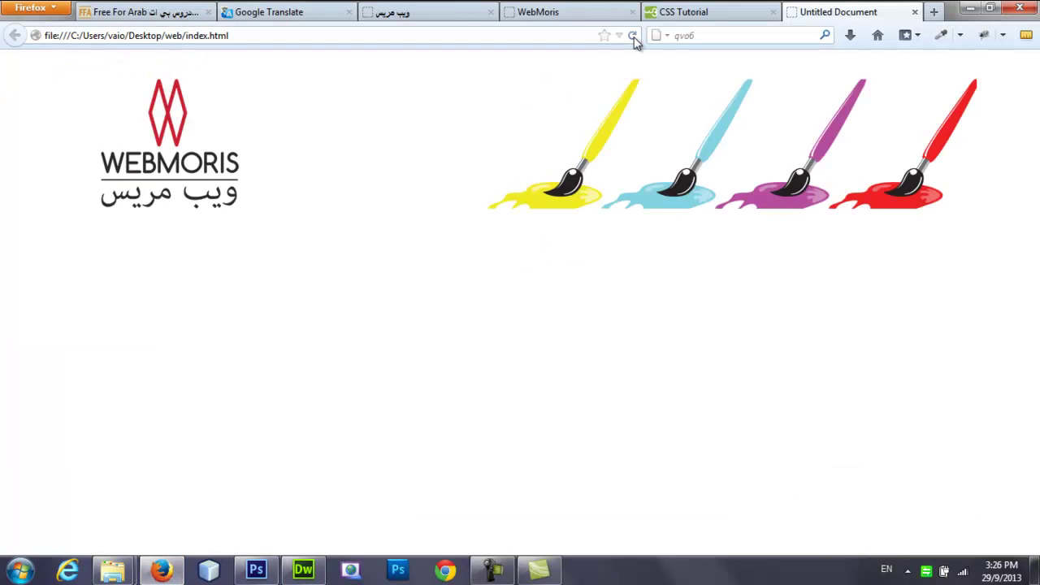
{"action": "left_click", "coordinate": [302, 570]}
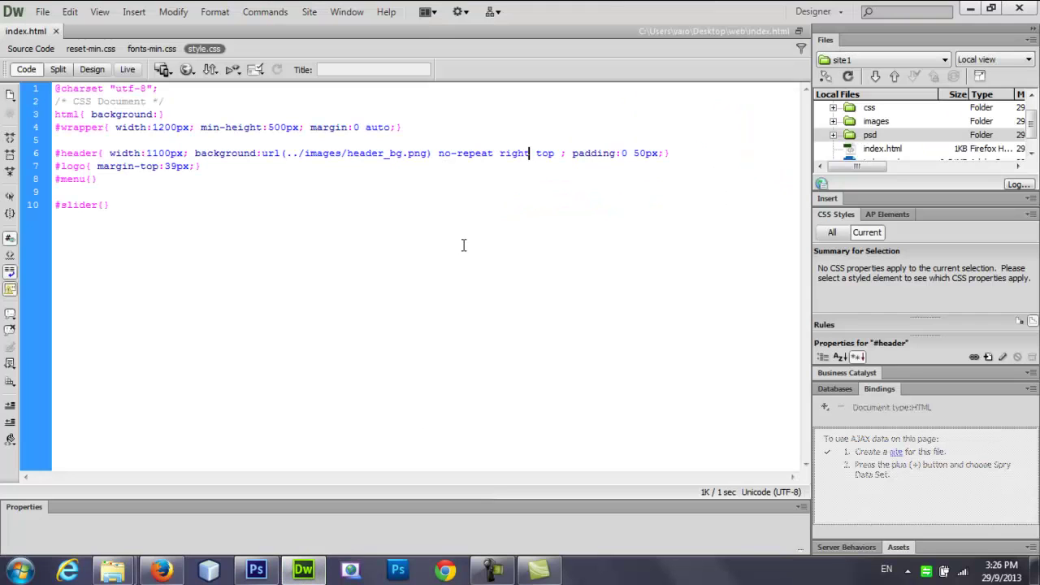
{"action": "left_click", "coordinate": [560, 153]}
{"action": "key", "text": "BackSpace"}
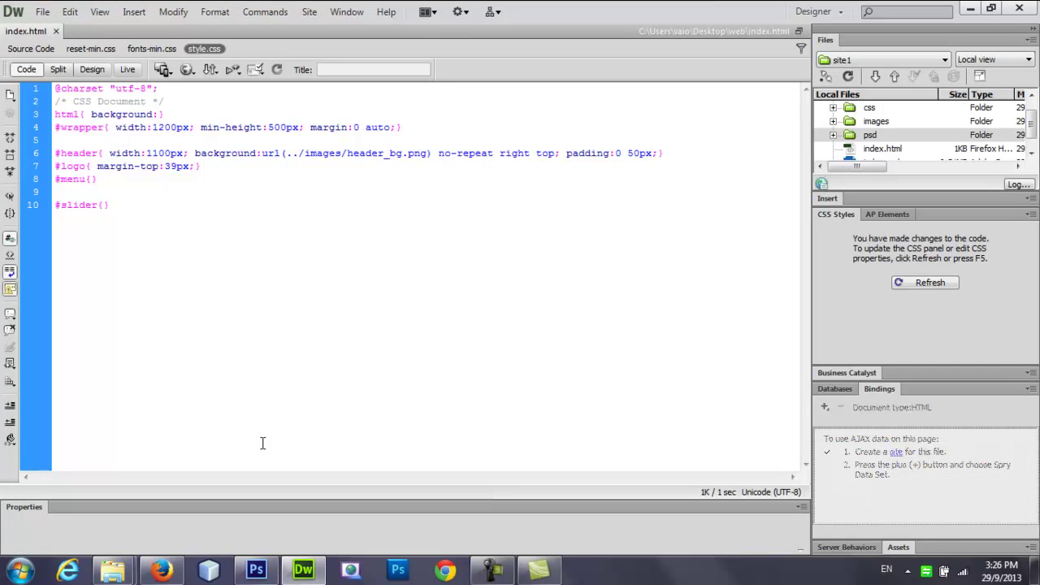
{"action": "left_click", "coordinate": [161, 570]}
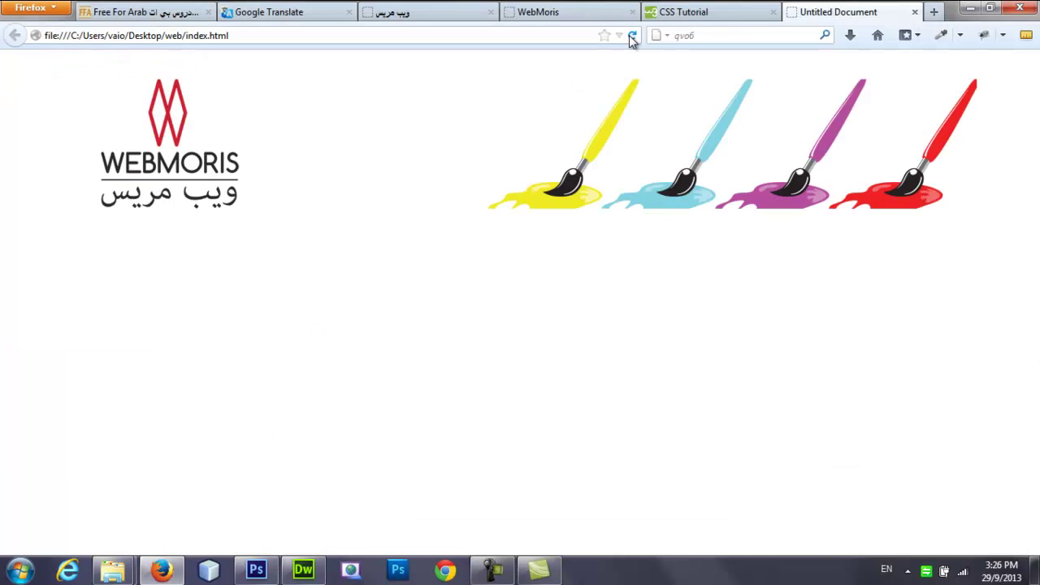
Review the logo markup in index.html and the rendered page, and change the #logo rule in style.css to padding-top:39px.
{"action": "left_click", "coordinate": [302, 570]}
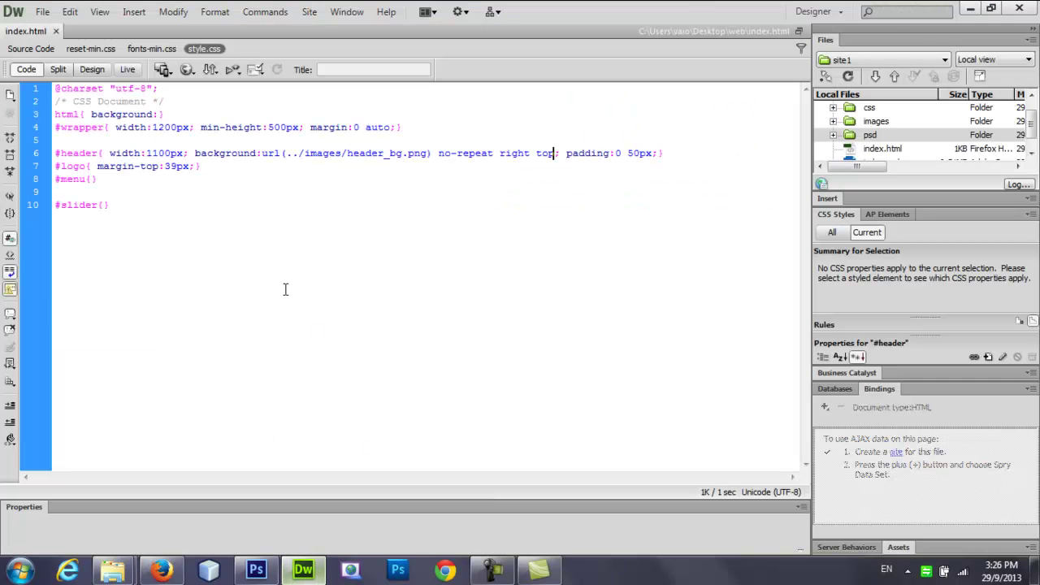
{"action": "left_click_drag", "start_coordinate": [196, 166], "coordinate": [96, 168]}
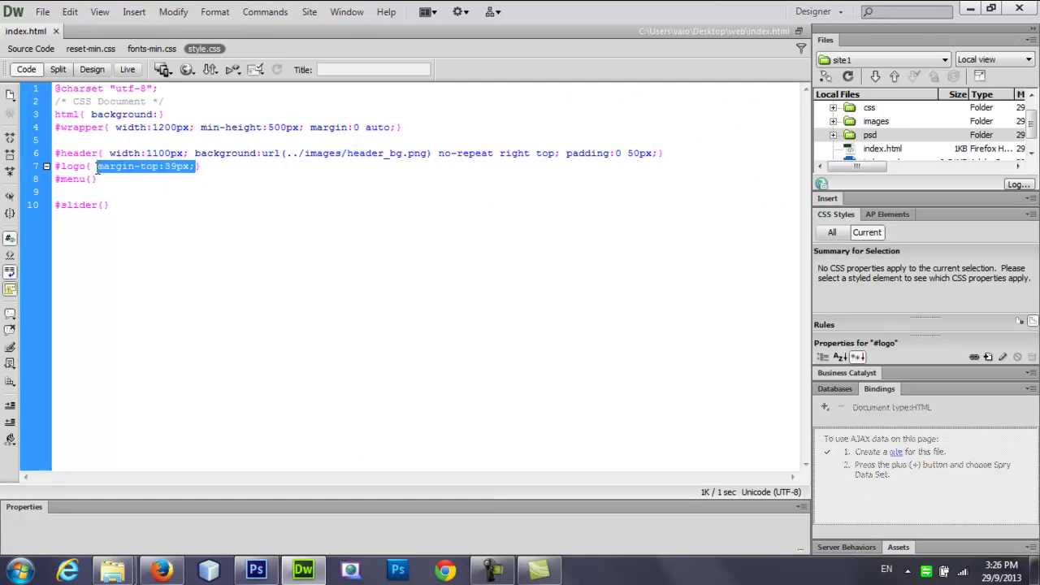
{"action": "left_click", "coordinate": [35, 47]}
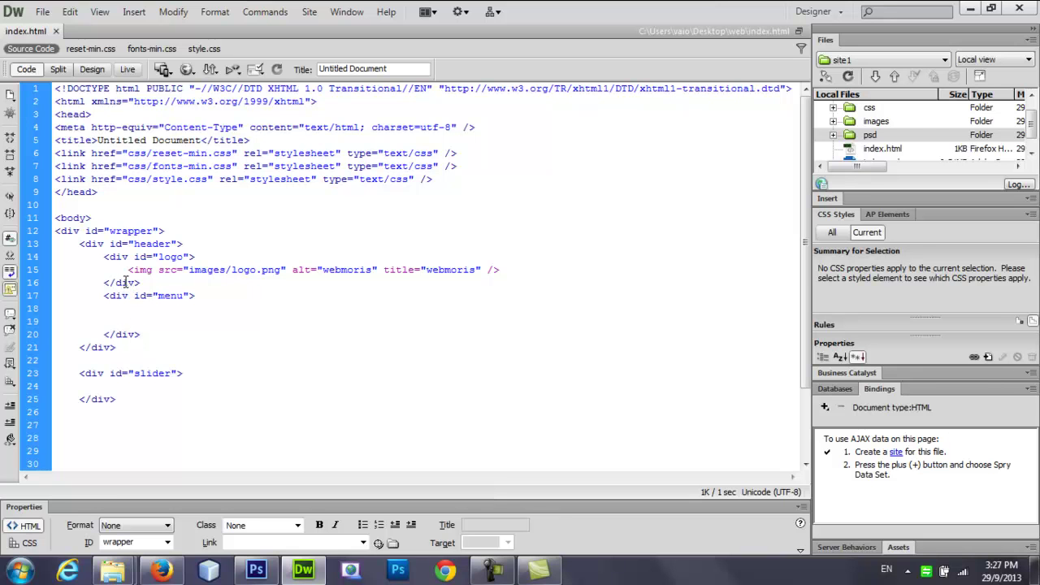
{"action": "left_click", "coordinate": [161, 571]}
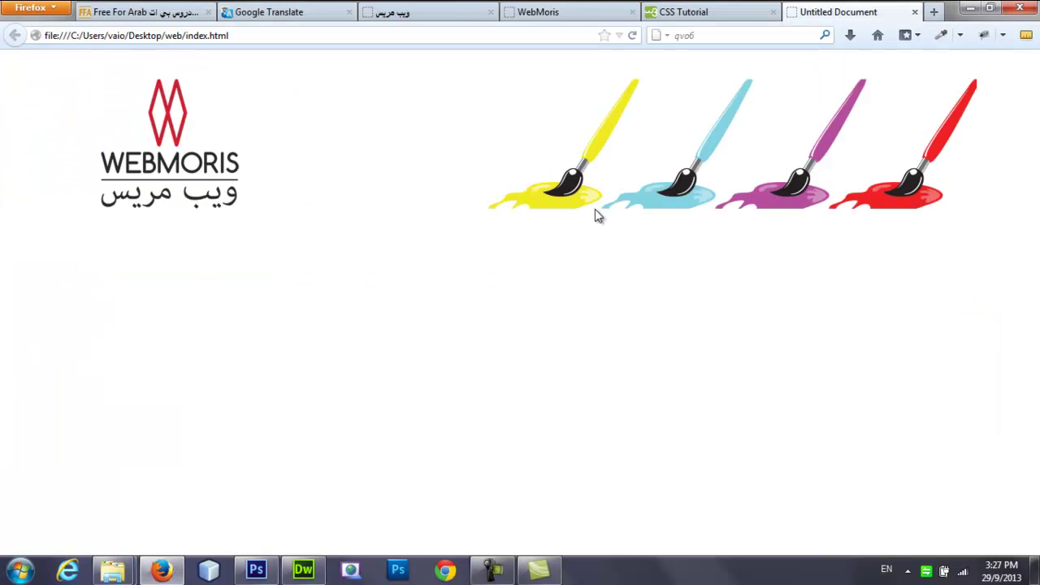
{"action": "left_click", "coordinate": [303, 571]}
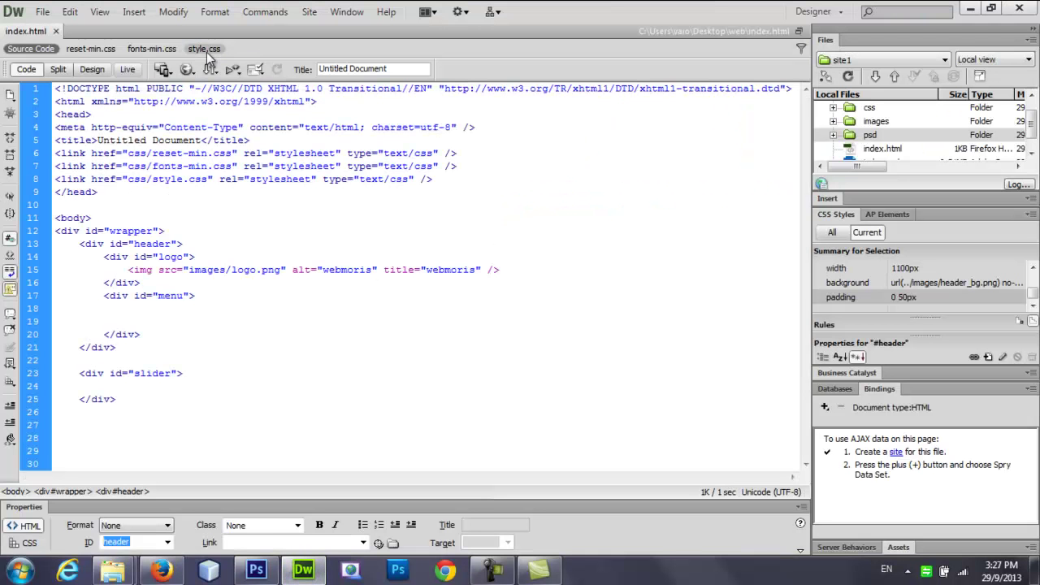
{"action": "left_click", "coordinate": [204, 50]}
{"action": "left_click", "coordinate": [188, 165]}
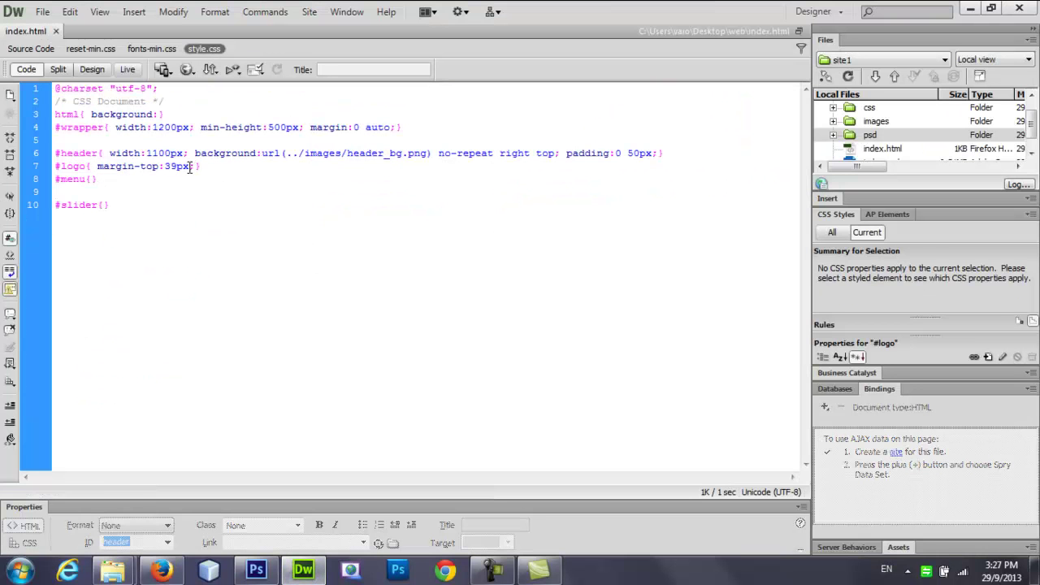
{"action": "double_click", "coordinate": [119, 166]}
{"action": "type", "text": "padding"}
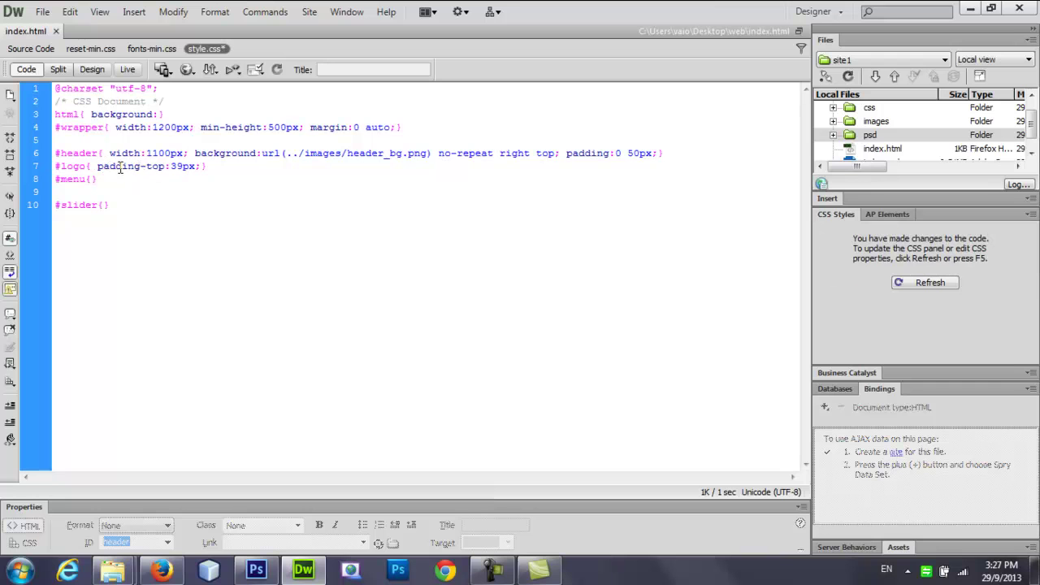
Reload index.html in Firefox to check the logo and brush positions, and return to style.css in Dreamweaver.
{"action": "left_click", "coordinate": [172, 576]}
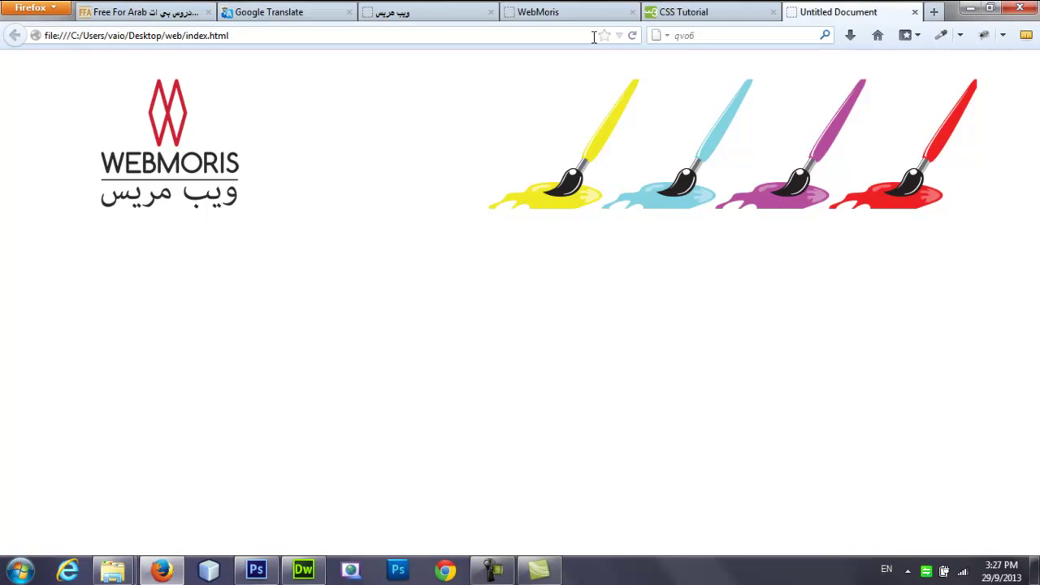
{"action": "left_click", "coordinate": [630, 37]}
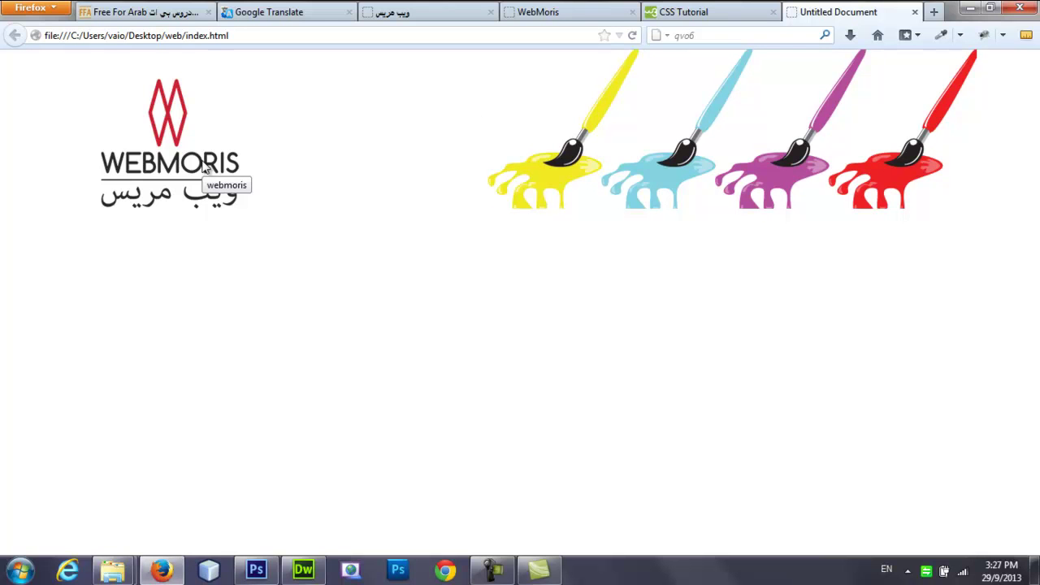
{"action": "left_click", "coordinate": [303, 569]}
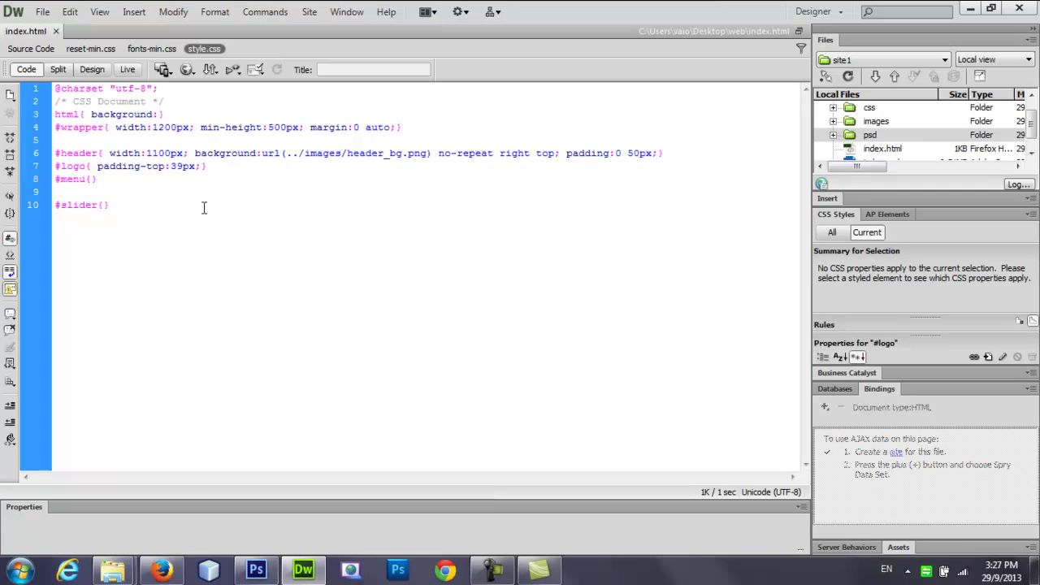
Try adding float:left; before the padding in the #logo rule, save, and reload the page in Firefox.
{"action": "key", "text": "BackSpace"}
{"action": "key", "text": "BackSpace"}
{"action": "type", "text": "f"}
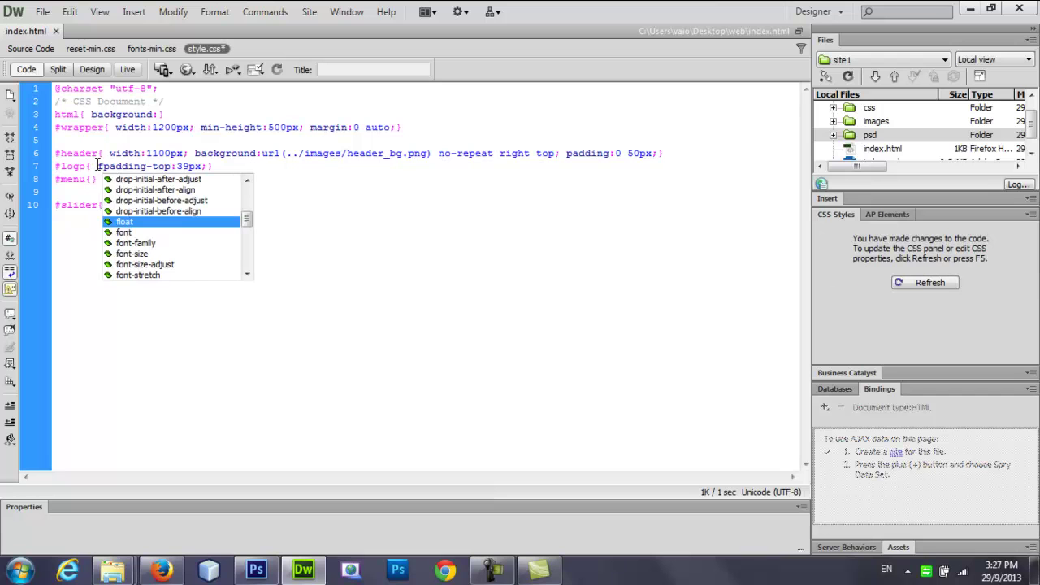
{"action": "key", "text": "Return"}
{"action": "type", "text": "le"}
{"action": "key", "text": "Return"}
{"action": "key", "text": "Escape"}
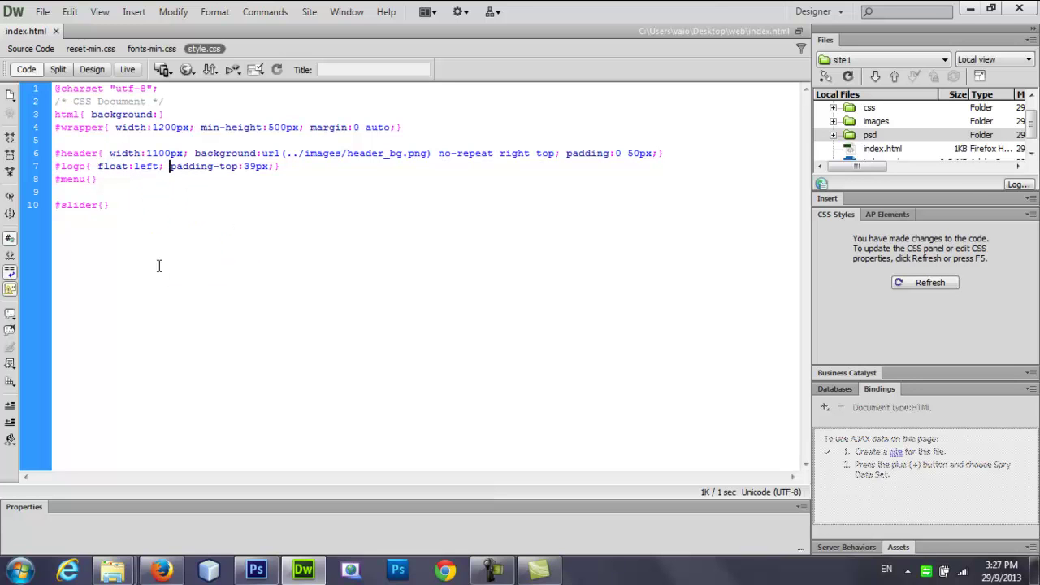
{"action": "left_click", "coordinate": [161, 574]}
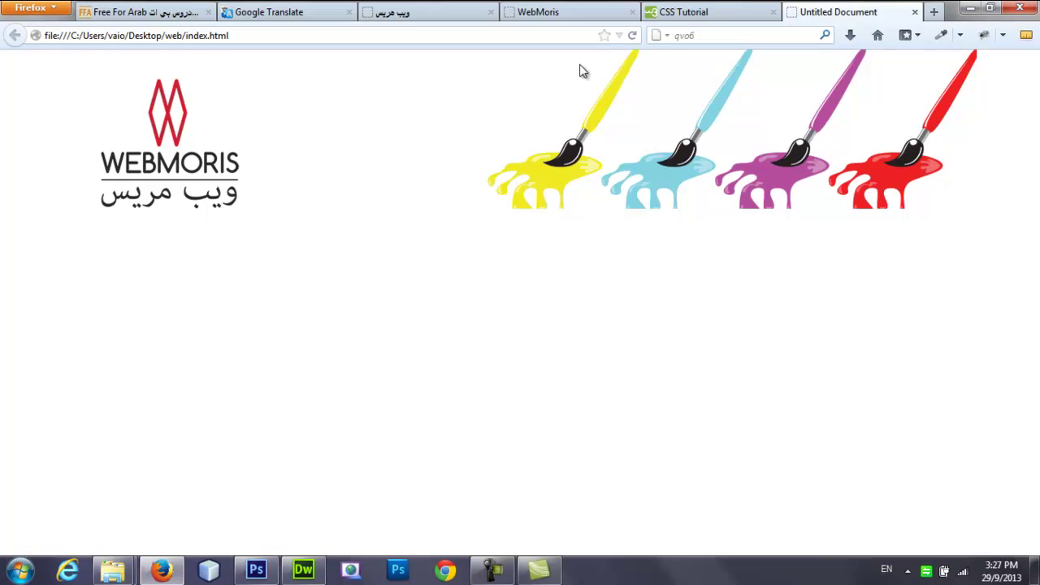
{"action": "left_click", "coordinate": [631, 34]}
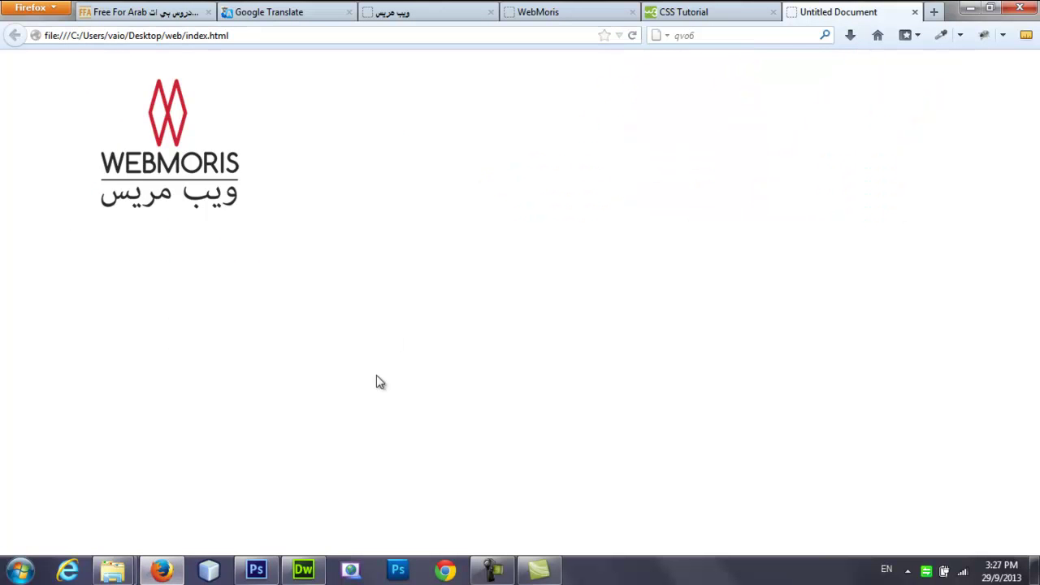
Remove float:left; and the extra space from the #logo rule in Dreamweaver, save, and recheck the page in Firefox.
{"action": "left_click", "coordinate": [303, 570]}
{"action": "left_click_drag", "start_coordinate": [164, 167], "coordinate": [98, 169]}
{"action": "key", "text": "Delete"}
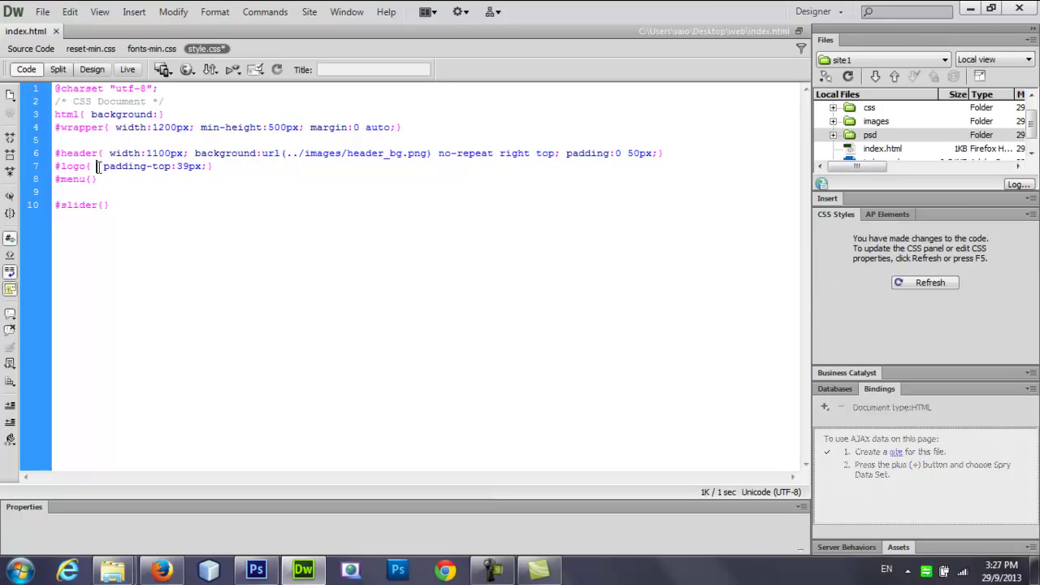
{"action": "key", "text": "ctrl+s"}
{"action": "left_click", "coordinate": [161, 571]}
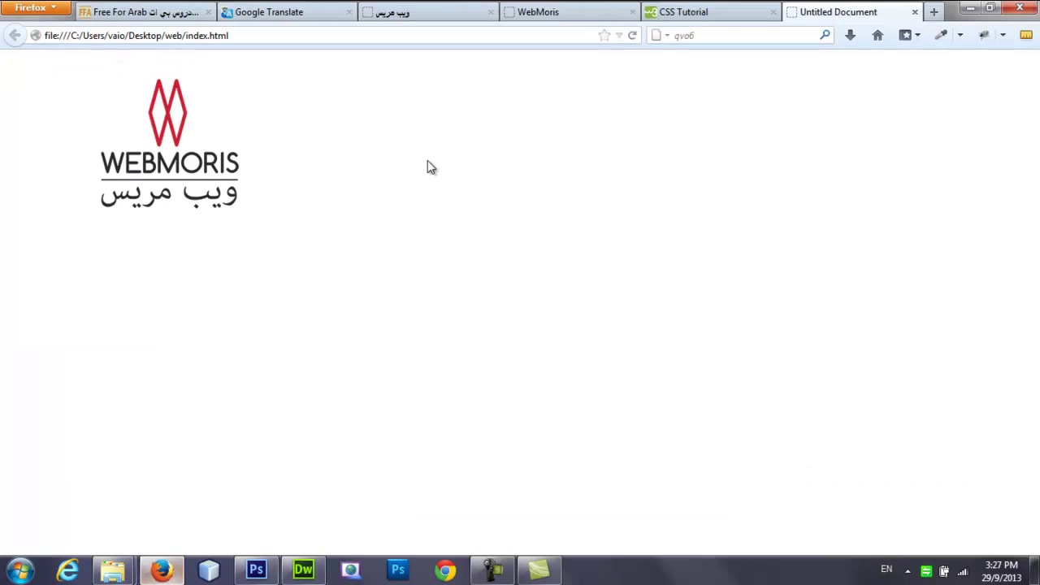
{"action": "left_click", "coordinate": [634, 37]}
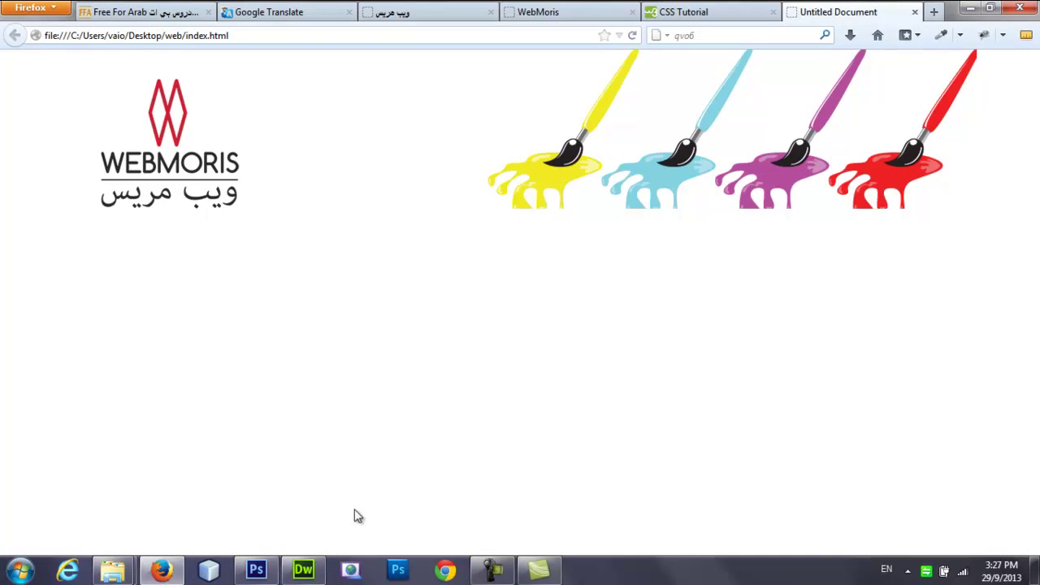
{"action": "left_click", "coordinate": [305, 572]}
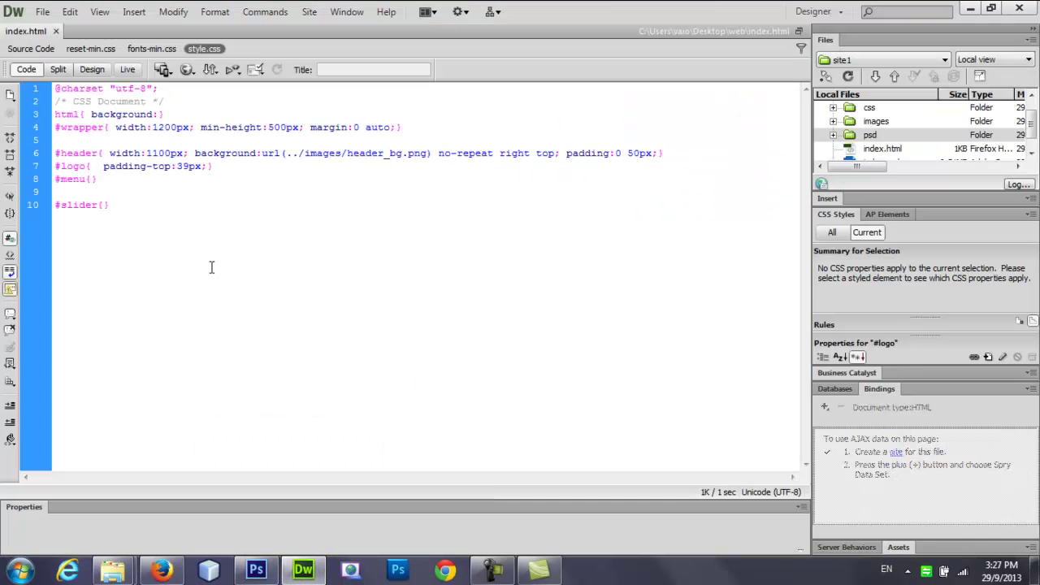
{"action": "key", "text": "BackSpace"}
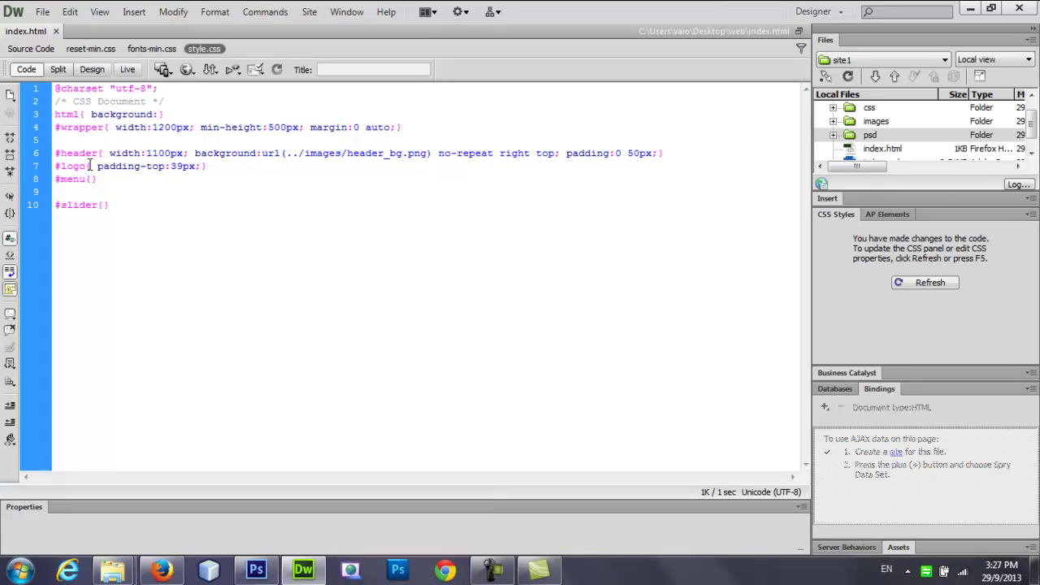
Add an empty #logo img{} rule on a new line below the #logo rule in style.css.
{"action": "left_click_drag", "start_coordinate": [86, 168], "coordinate": [54, 167]}
{"action": "key", "text": "ctrl+c"}
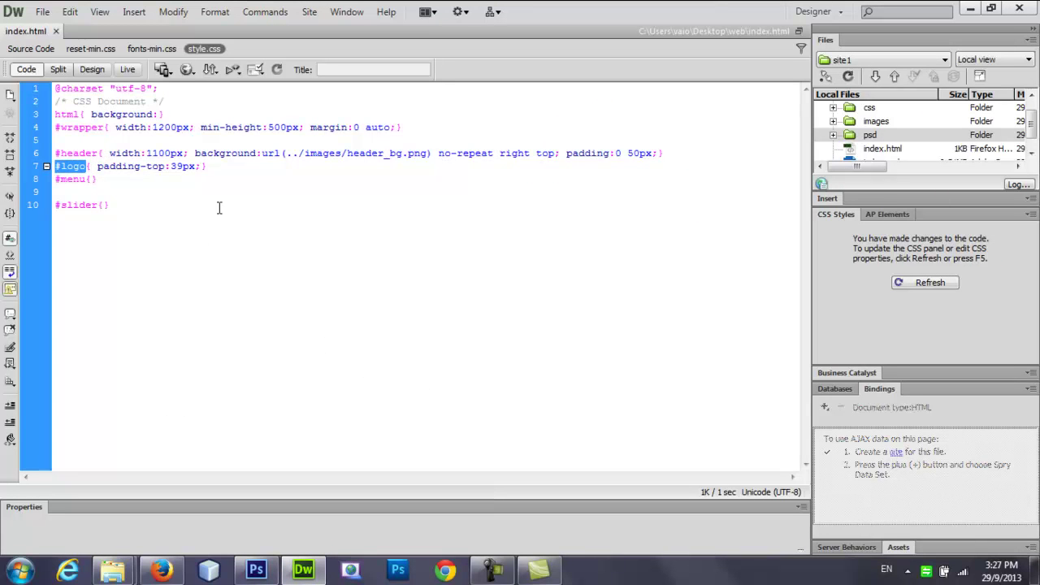
{"action": "left_click", "coordinate": [216, 167]}
{"action": "key", "text": "Return"}
{"action": "key", "text": "ctrl+v"}
{"action": "type", "text": "img"}
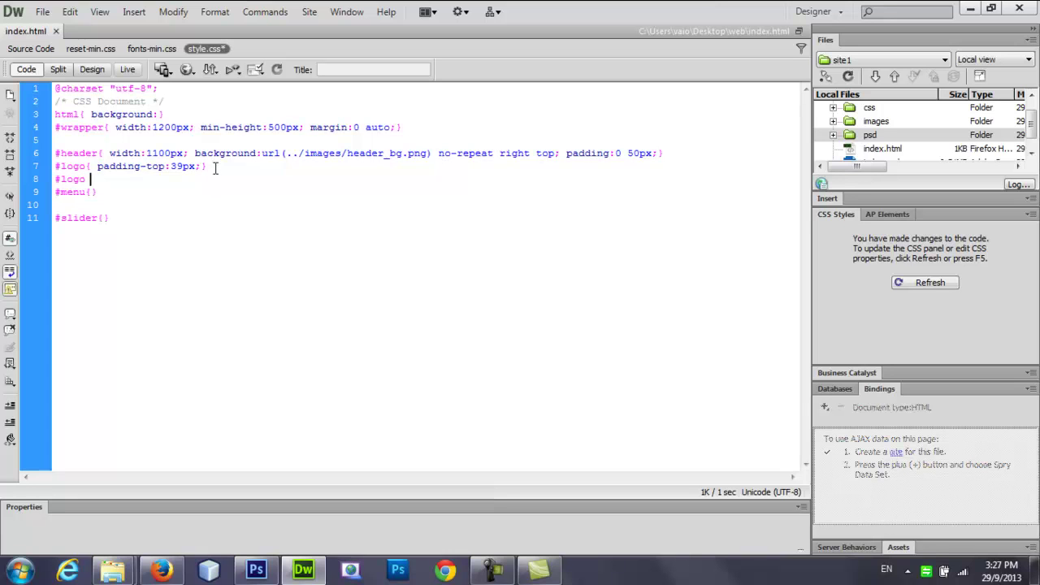
{"action": "type", "text": "{}"}
Look up the pixel dimensions of the logo image in the web images folder in Explorer, and return to Dreamweaver.
{"action": "mouse_move", "coordinate": [112, 569]}
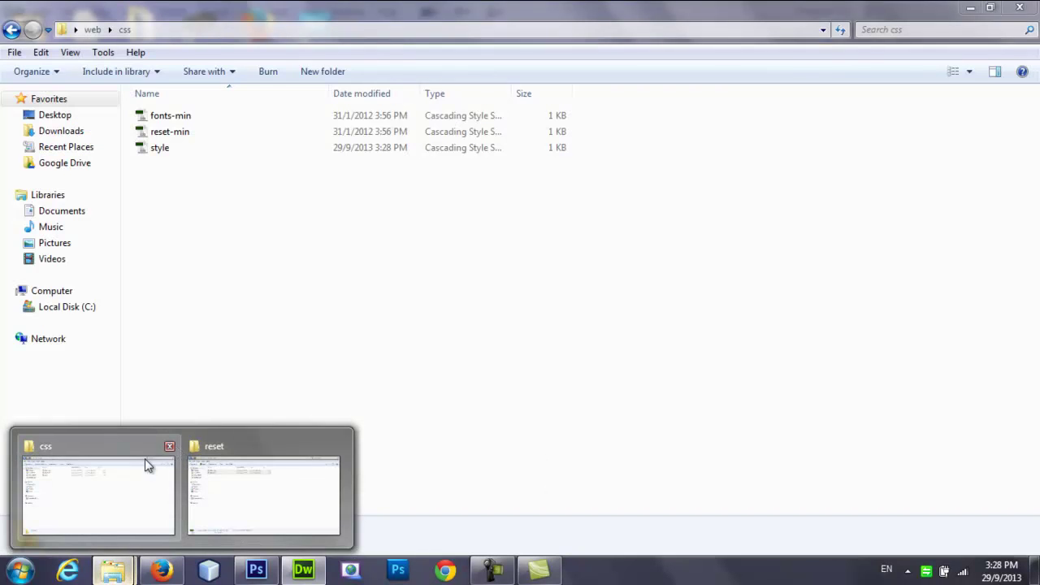
{"action": "left_click", "coordinate": [145, 458]}
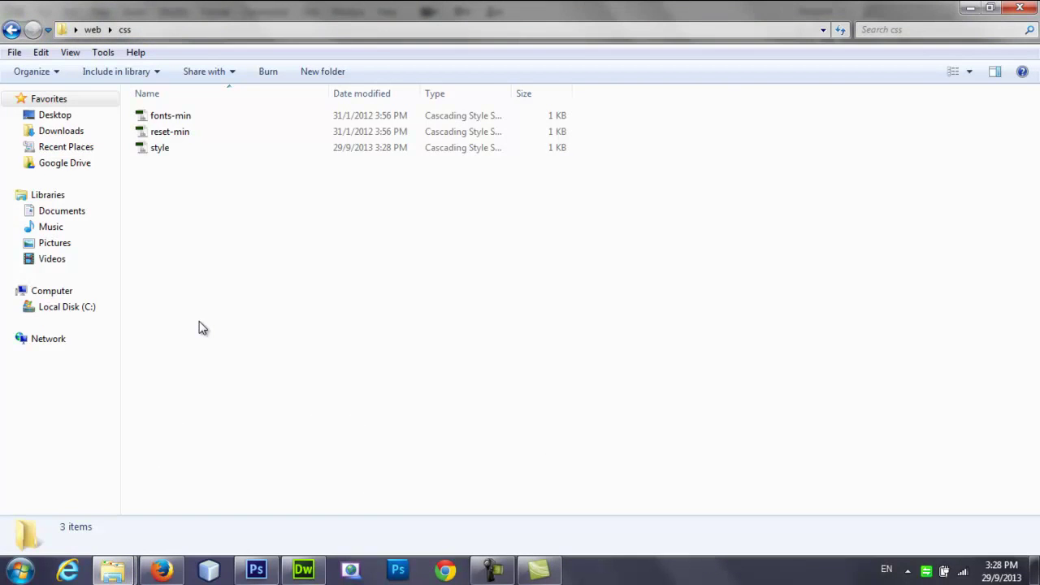
{"action": "key", "text": "BackSpace"}
{"action": "double_click", "coordinate": [268, 139]}
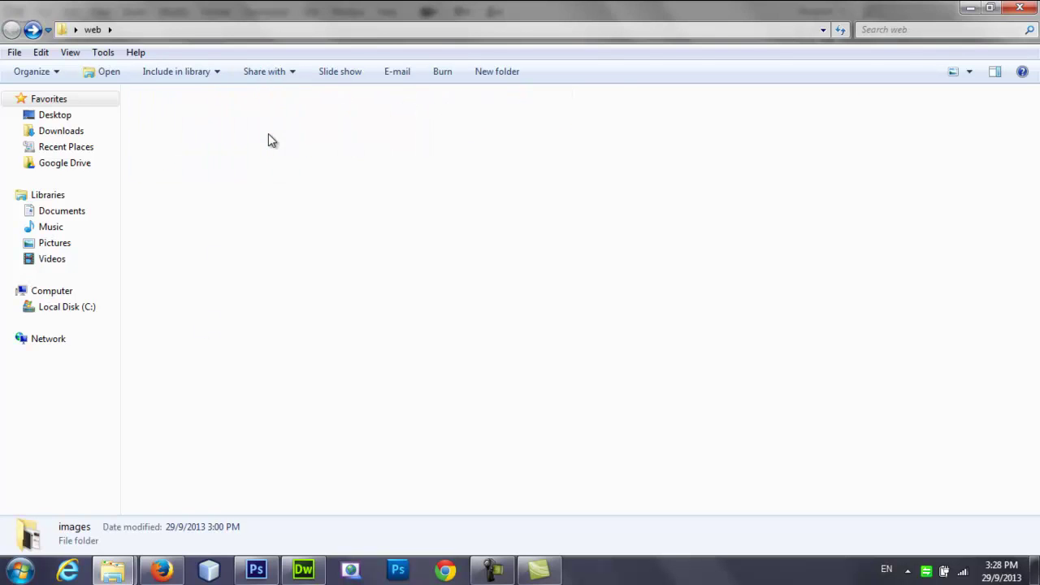
{"action": "left_click", "coordinate": [582, 146]}
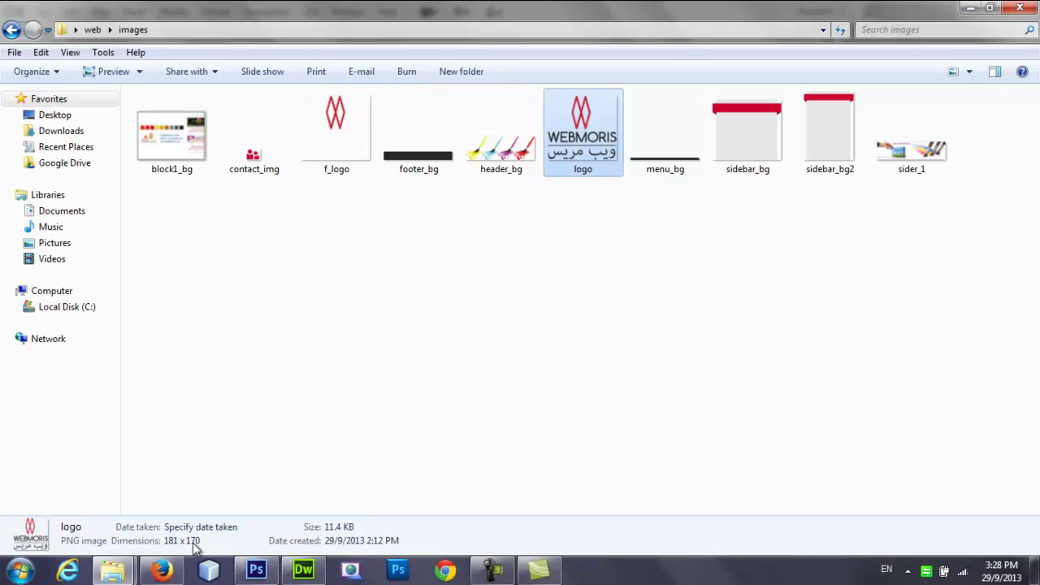
{"action": "left_click", "coordinate": [303, 571]}
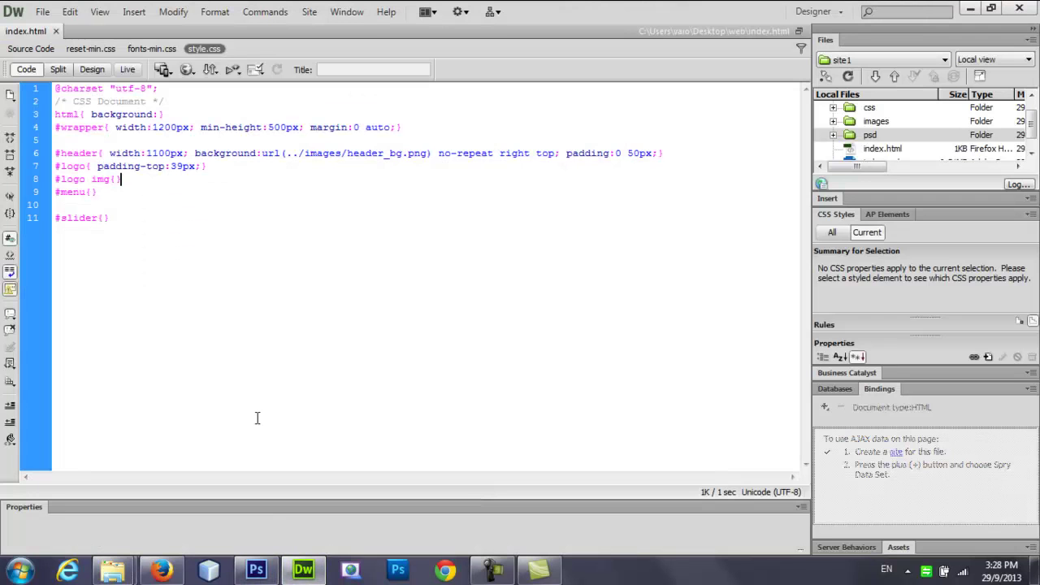
Add width:181px; height:170px; to the #logo img rule, save, and view the page in Firefox.
{"action": "type", "text": "w"}
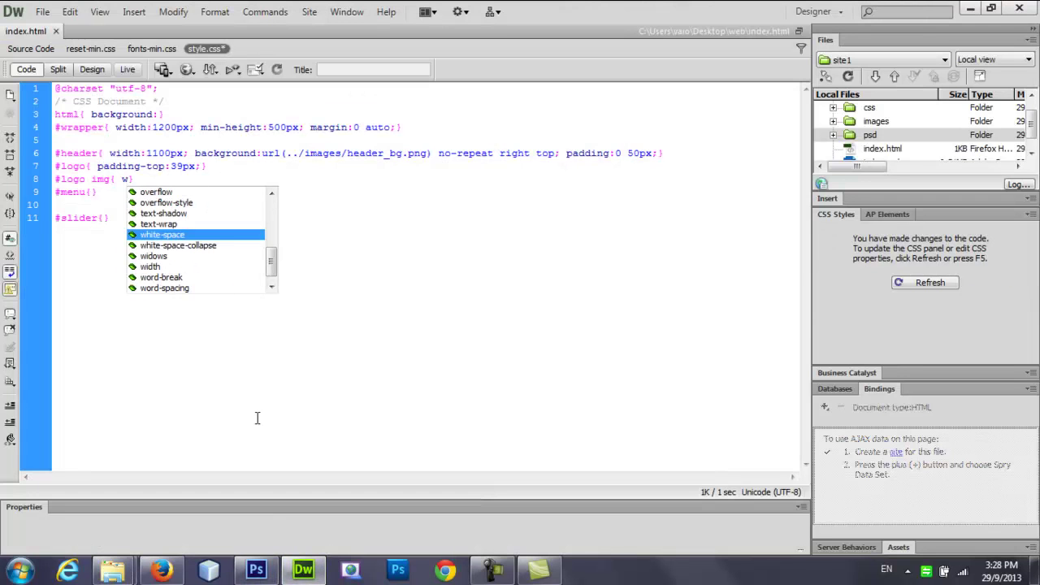
{"action": "key", "text": "Down"}
{"action": "key", "text": "Down"}
{"action": "key", "text": "Down"}
{"action": "key", "text": "Return"}
{"action": "type", "text": "181px; h"}
{"action": "key", "text": "Down"}
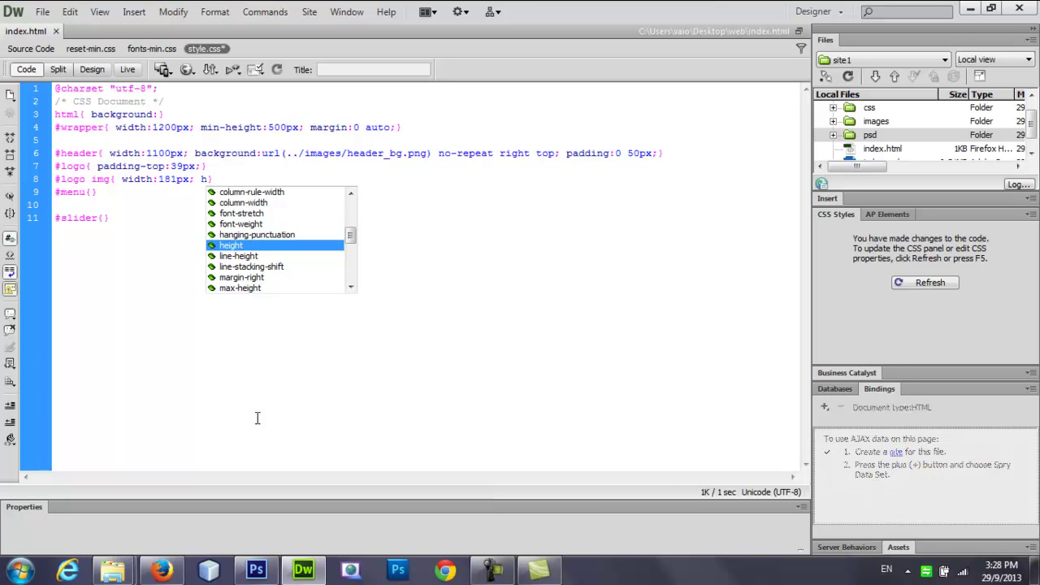
{"action": "key", "text": "Return"}
{"action": "type", "text": "170px;"}
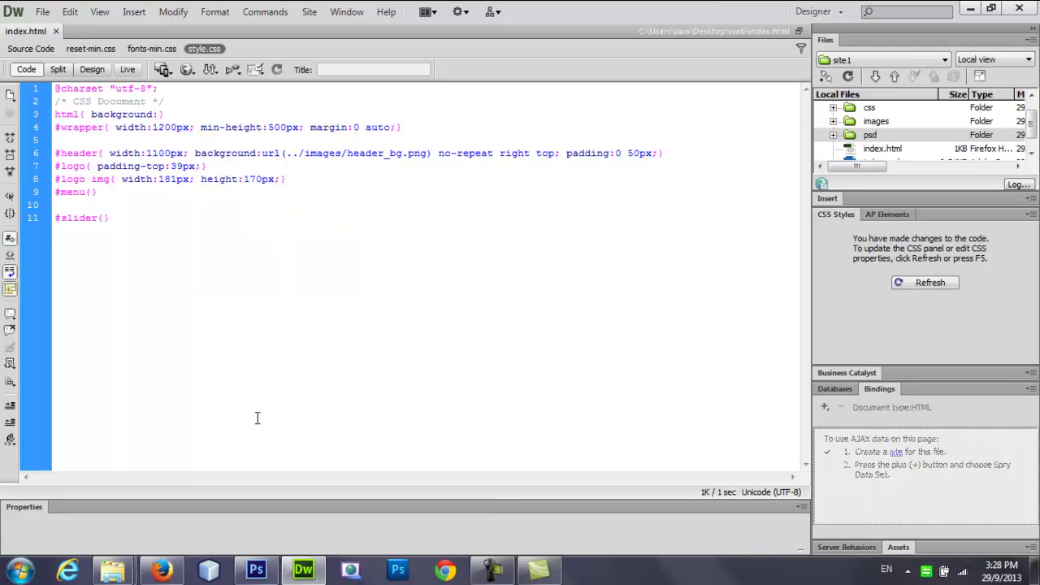
{"action": "left_click", "coordinate": [160, 572]}
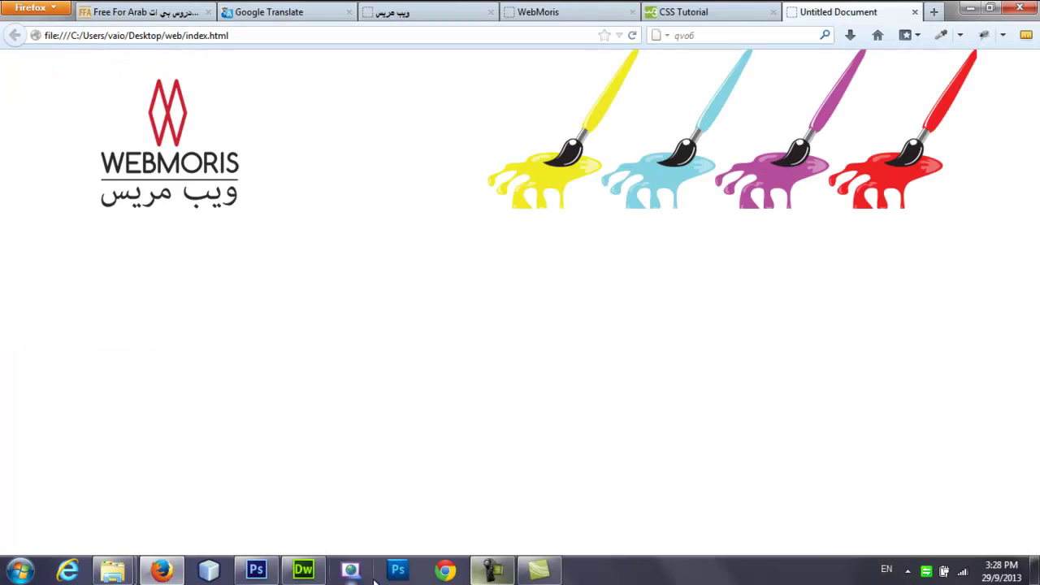
Review the #wrapper, #header and #logo rules in Dreamweaver, comparing the header's side padding with the margin beside the menu in the Photoshop design.
{"action": "left_click", "coordinate": [303, 571]}
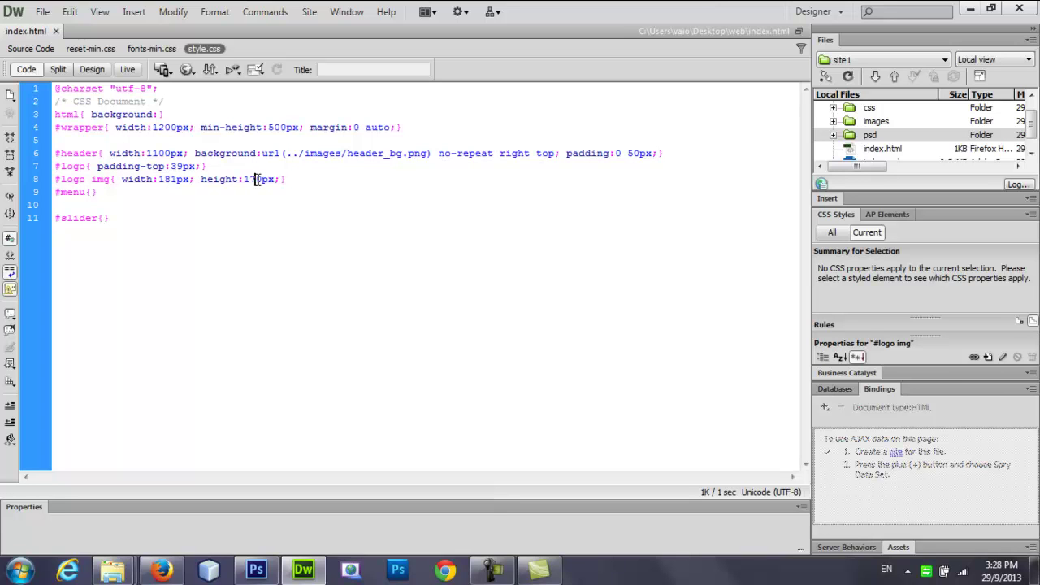
{"action": "left_click", "coordinate": [255, 178]}
{"action": "left_click", "coordinate": [122, 127]}
{"action": "left_click", "coordinate": [329, 128]}
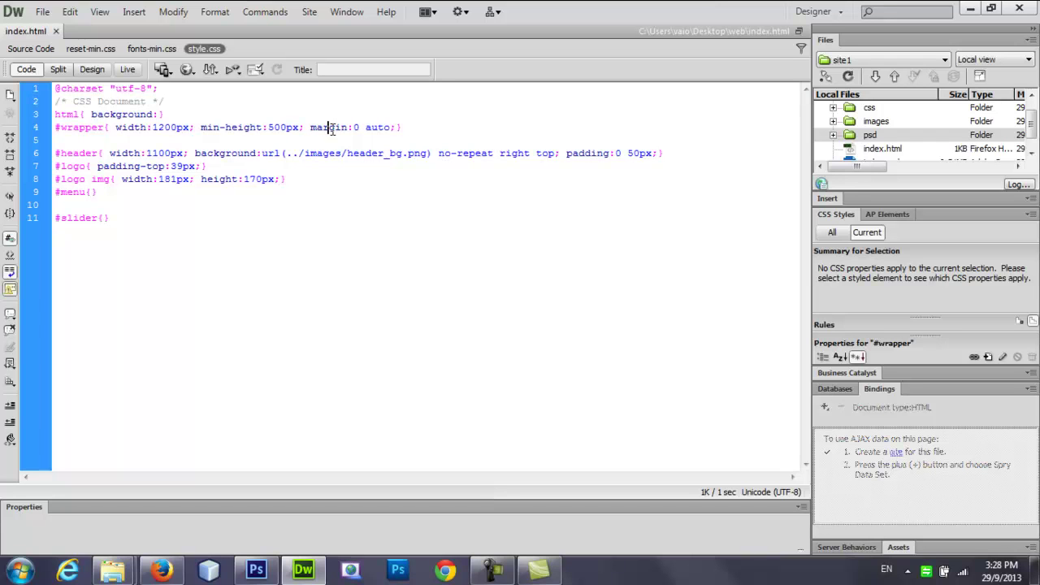
{"action": "left_click", "coordinate": [79, 153]}
{"action": "left_click", "coordinate": [256, 569]}
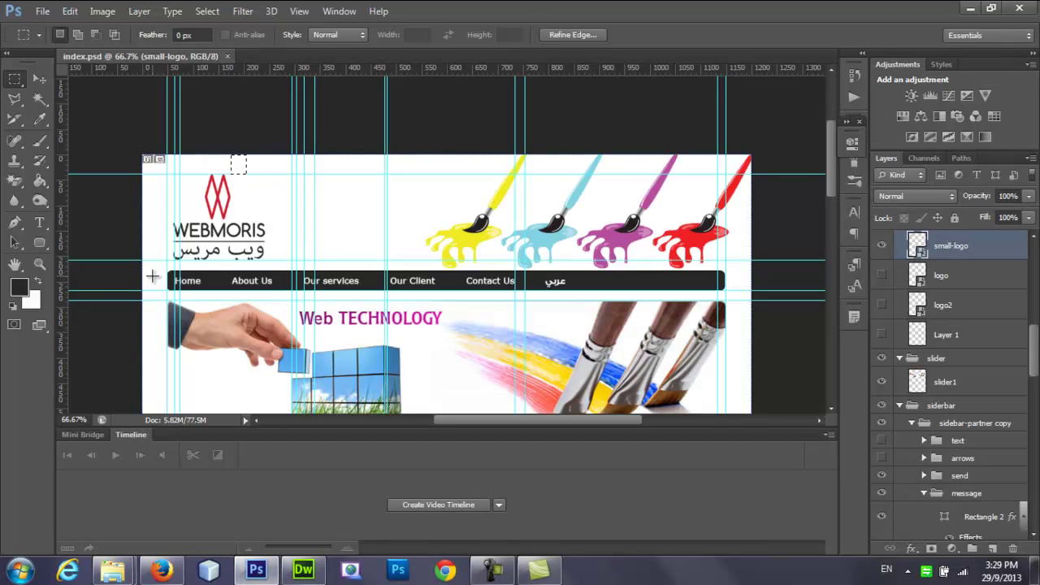
{"action": "left_click_drag", "start_coordinate": [142, 273], "coordinate": [169, 290]}
{"action": "left_click", "coordinate": [303, 569]}
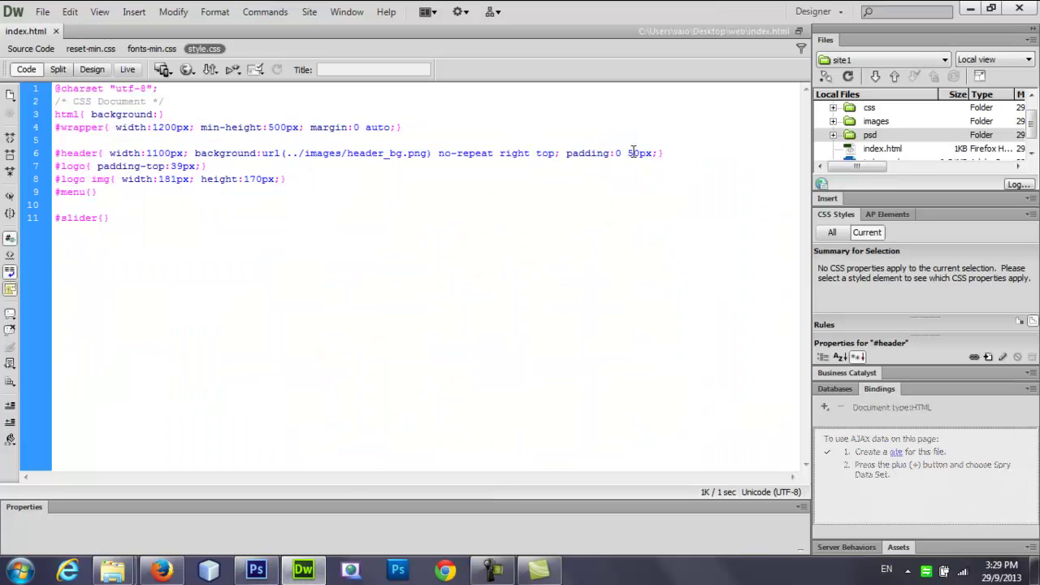
{"action": "left_click", "coordinate": [583, 157]}
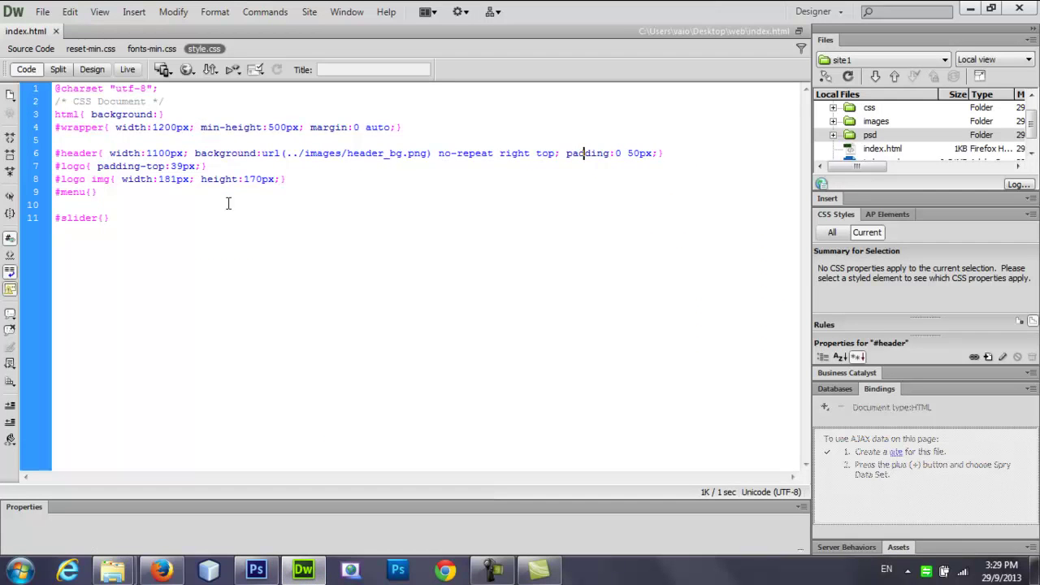
{"action": "left_click", "coordinate": [174, 166]}
{"action": "left_click", "coordinate": [94, 166]}
Check the menu design in Photoshop and insert an indented empty <ul></ul> list inside the menu div of index.html in Dreamweaver.
{"action": "left_click", "coordinate": [27, 50]}
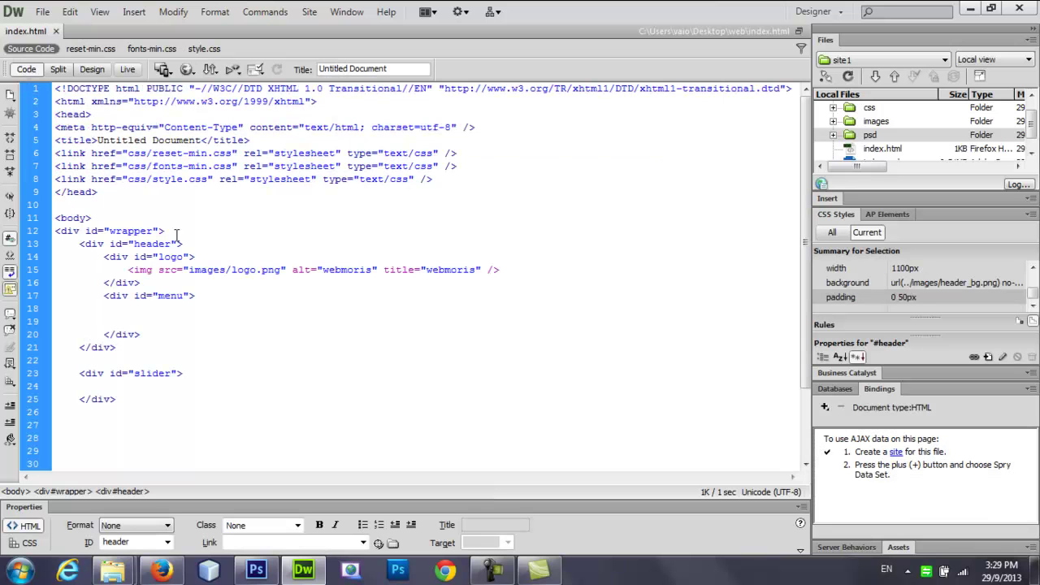
{"action": "left_click", "coordinate": [139, 310]}
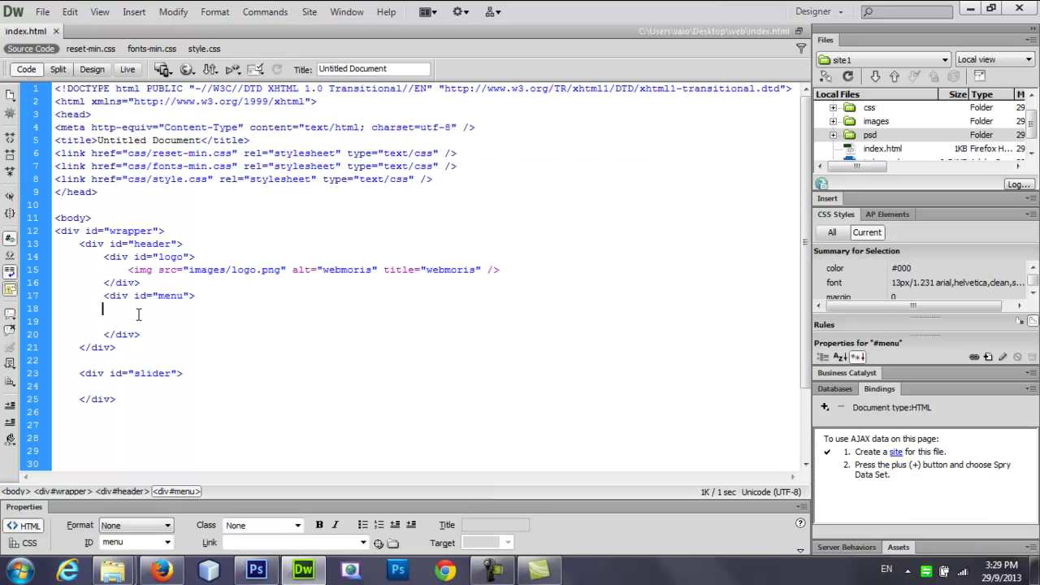
{"action": "left_click", "coordinate": [256, 571]}
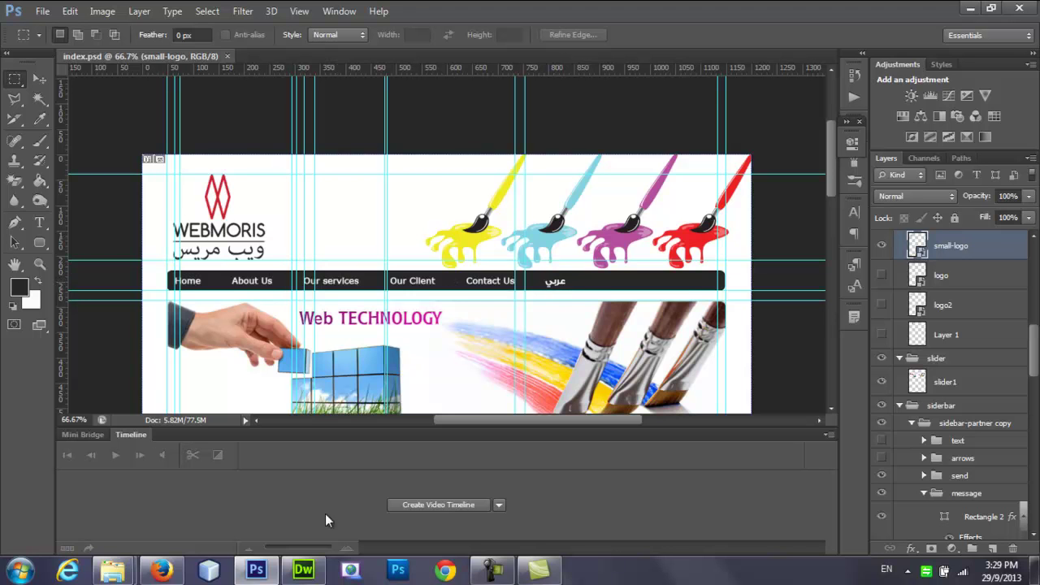
{"action": "left_click", "coordinate": [302, 571]}
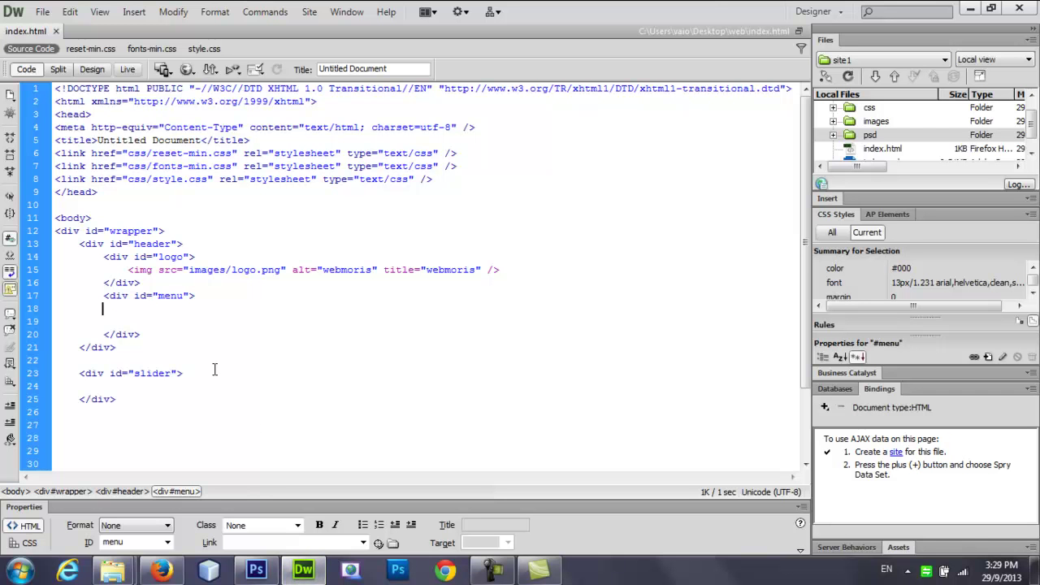
{"action": "key", "text": "Tab"}
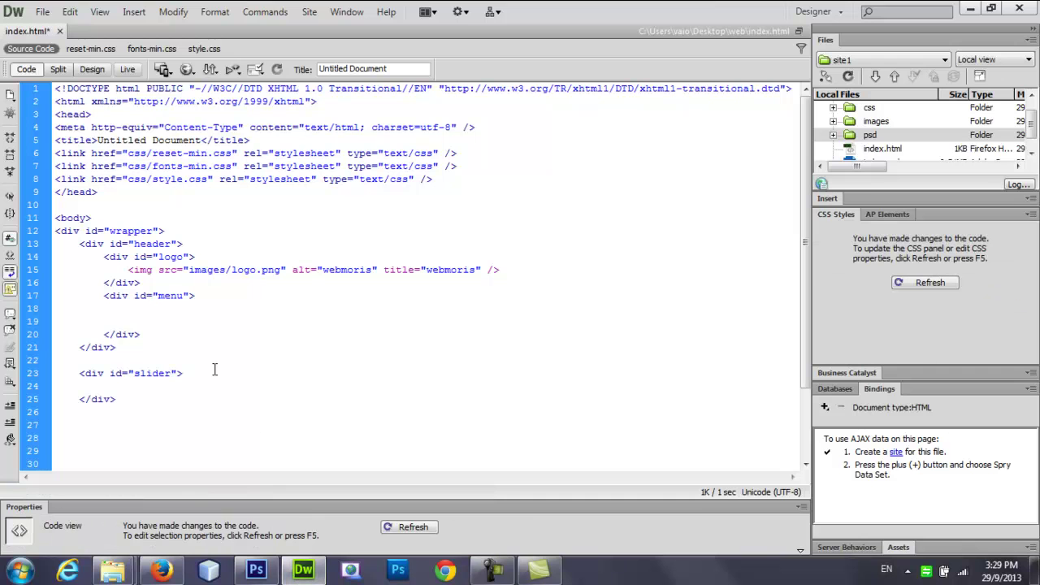
{"action": "type", "text": "<ul"}
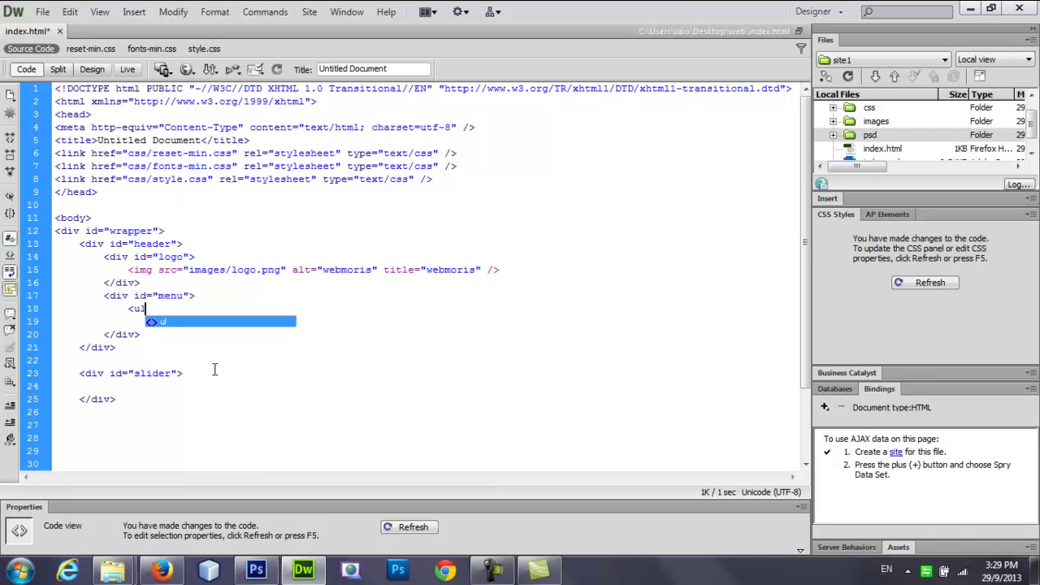
{"action": "type", "text": "></ul>"}
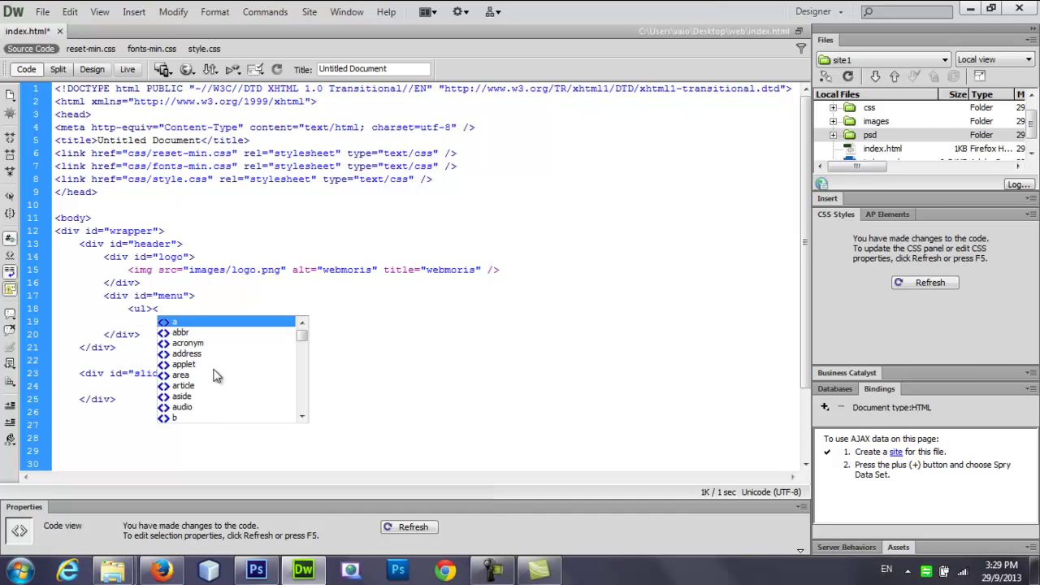
Open up the <ul></ul> in the menu div with blank lines and add an <li></li> pair inside it.
{"action": "left_click", "coordinate": [153, 310]}
{"action": "key", "text": "Return"}
{"action": "key", "text": "Return"}
{"action": "key", "text": "Return"}
{"action": "key", "text": "Return"}
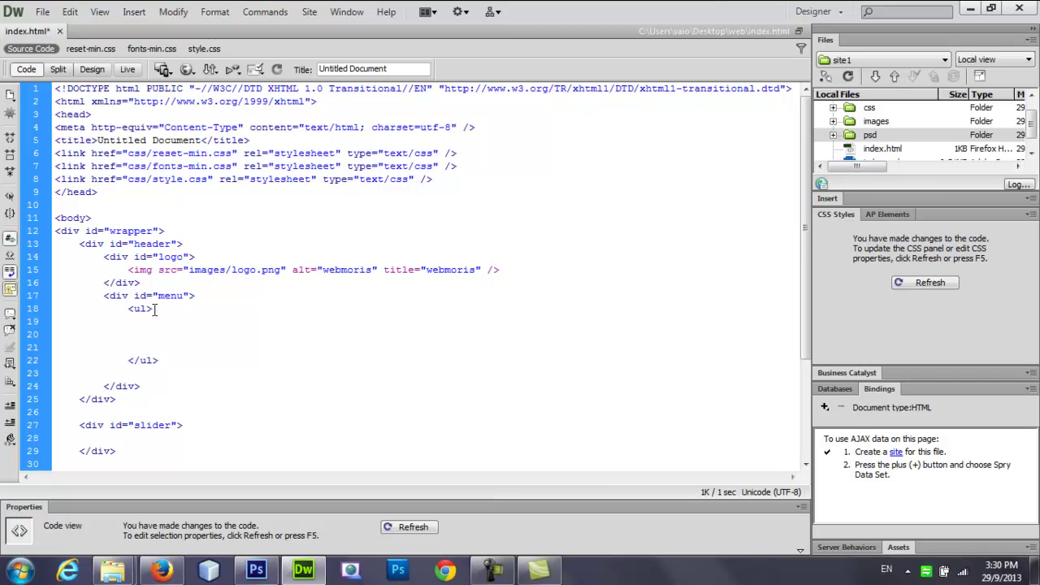
{"action": "type", "text": "<li></li>"}
{"action": "key", "text": "ctrl+s"}
Insert a placeholder link <a href="#"></a> inside the list item and save index.html.
{"action": "type", "text": "<a h"}
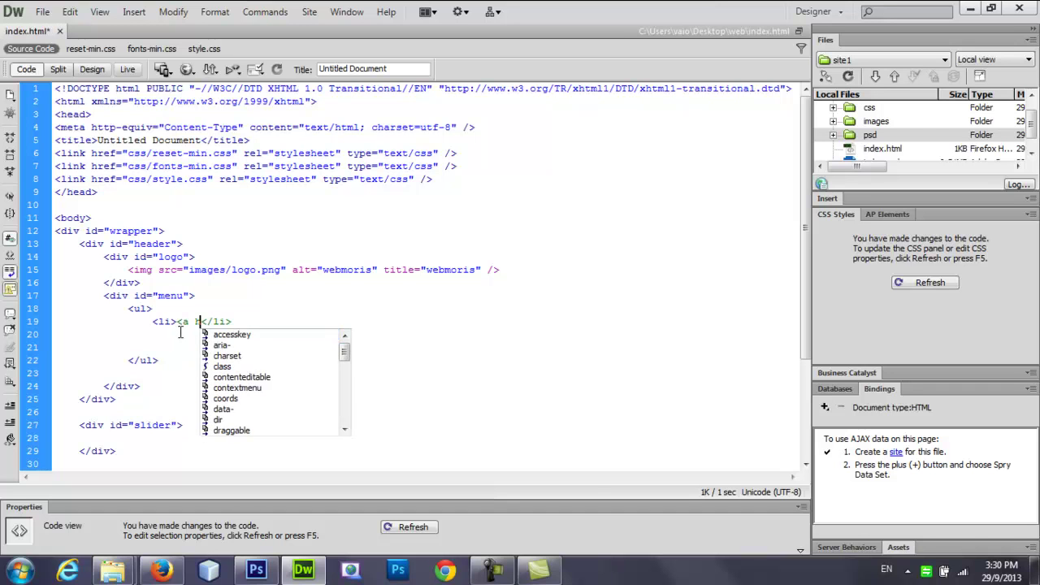
{"action": "key", "text": "Return"}
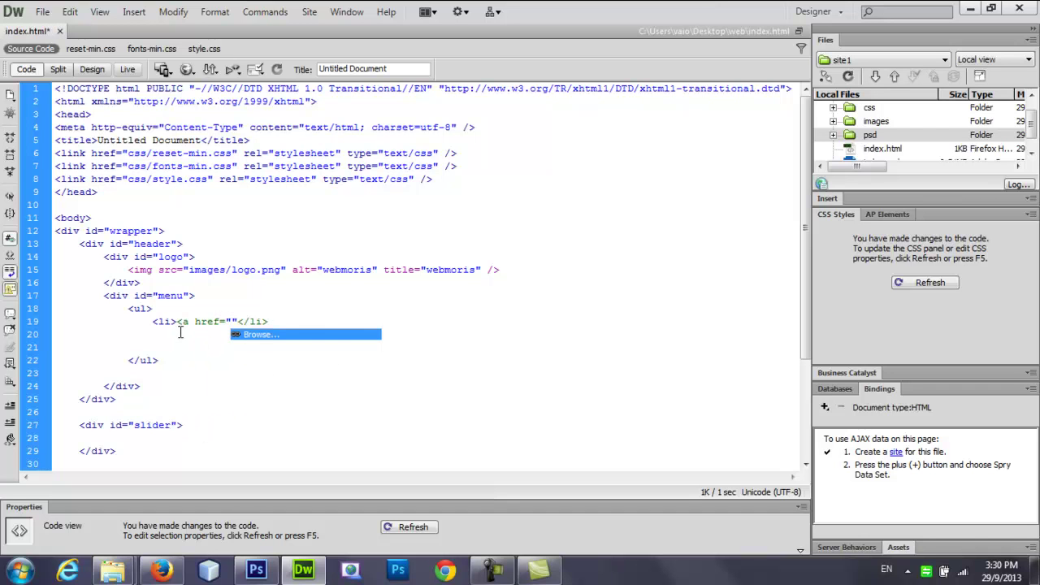
{"action": "type", "text": "#\"></a>"}
{"action": "key", "text": "ctrl+s"}
{"action": "key", "text": "Left"}
{"action": "key", "text": "Left"}
{"action": "key", "text": "Left"}
{"action": "key", "text": "Left"}
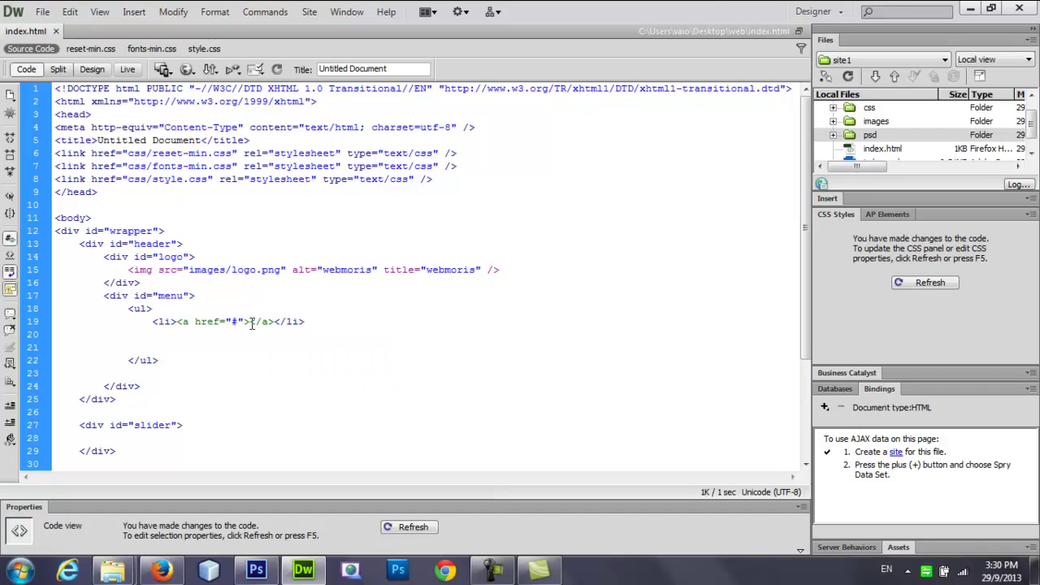
Check the menu items in the Photoshop design, and duplicate the list item line in Dreamweaver to make five identical items.
{"action": "left_click", "coordinate": [259, 570]}
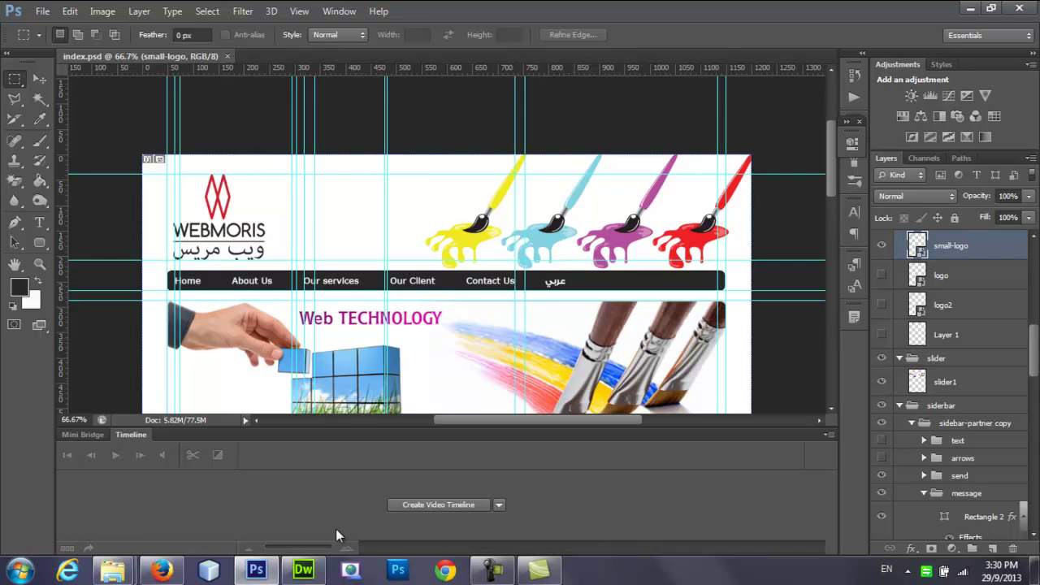
{"action": "left_click", "coordinate": [304, 570]}
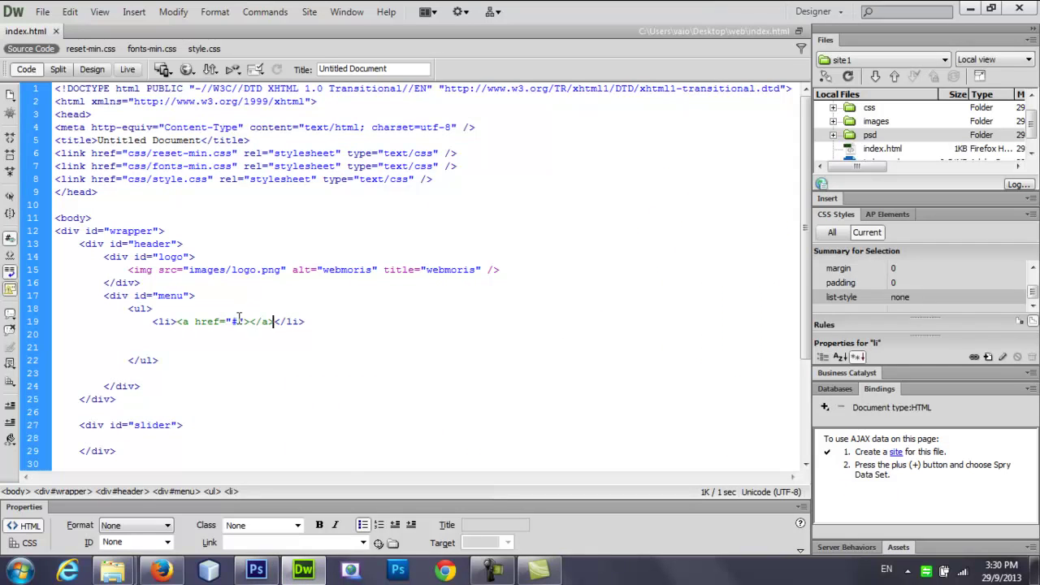
{"action": "triple_click", "coordinate": [238, 321]}
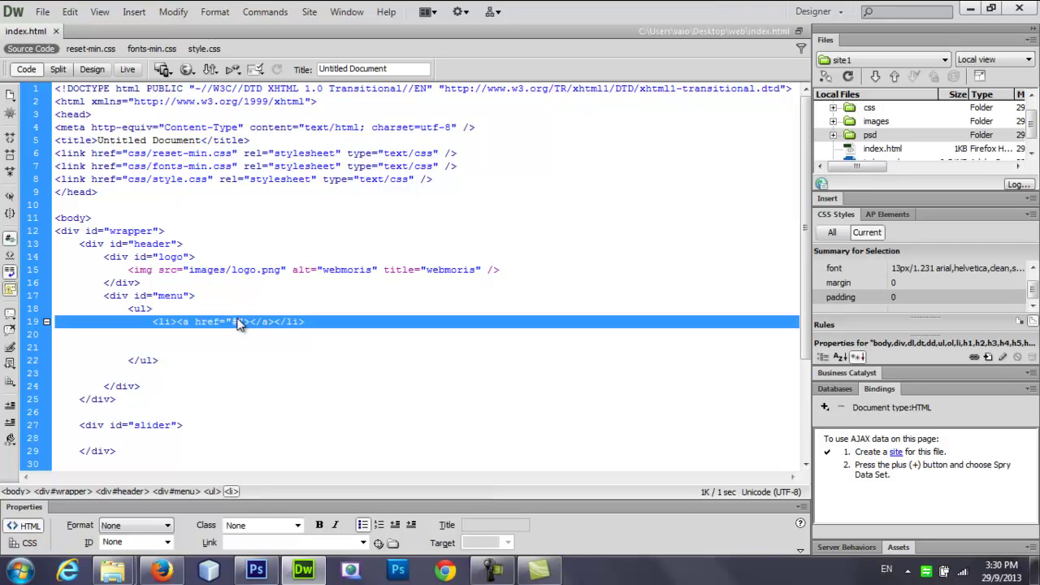
{"action": "key", "text": "ctrl+c"}
{"action": "key", "text": "ctrl+v"}
{"action": "key", "text": "ctrl+v"}
{"action": "key", "text": "ctrl+v"}
{"action": "key", "text": "ctrl+v"}
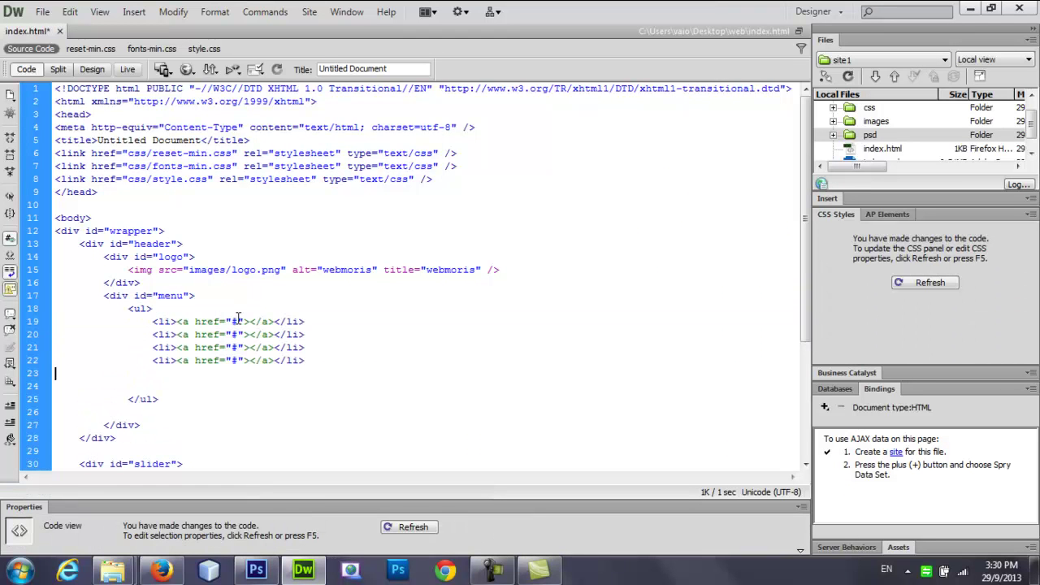
{"action": "key", "text": "ctrl+v"}
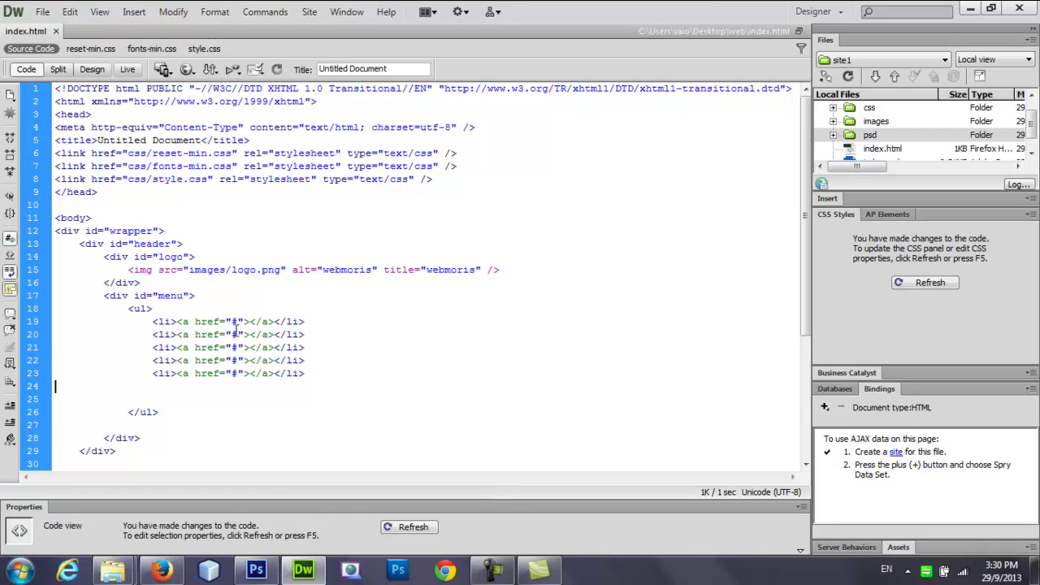
Copy the menu text layer's wording from the Photoshop design and paste it on a new line below <ul> in Dreamweaver.
{"action": "left_click", "coordinate": [255, 570]}
{"action": "key", "text": "t"}
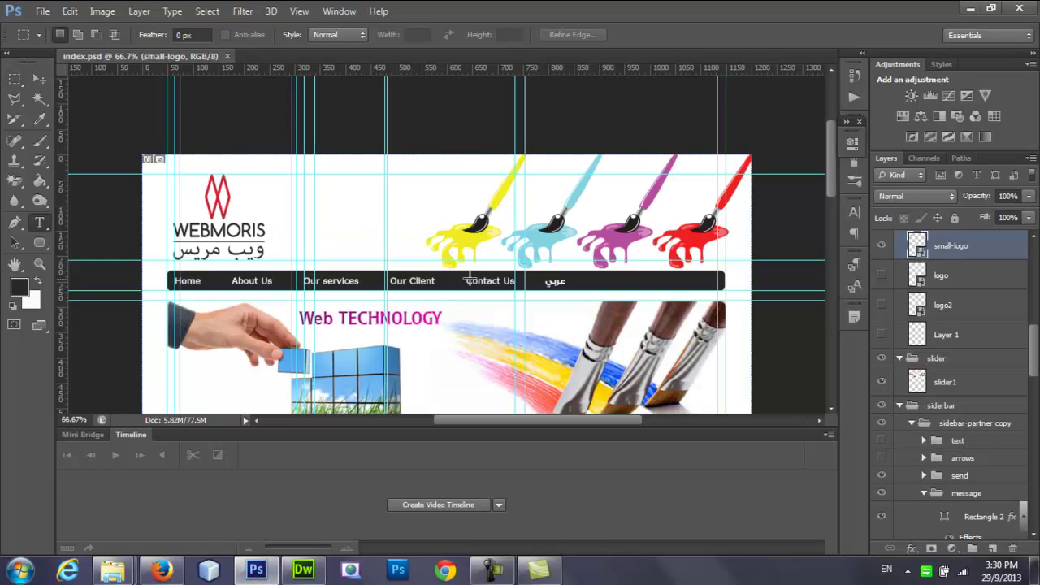
{"action": "triple_click", "coordinate": [325, 280]}
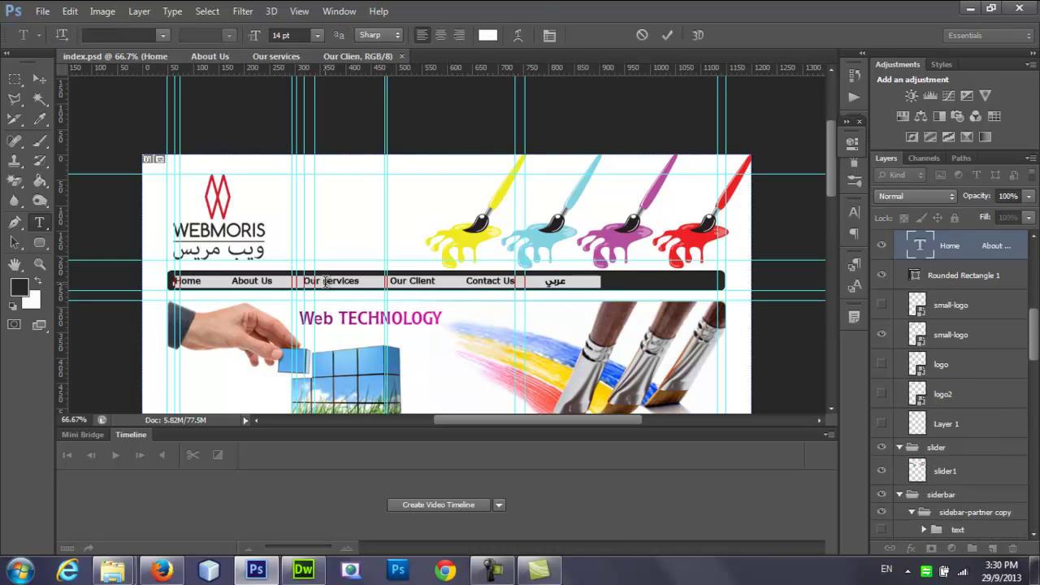
{"action": "left_click", "coordinate": [303, 570]}
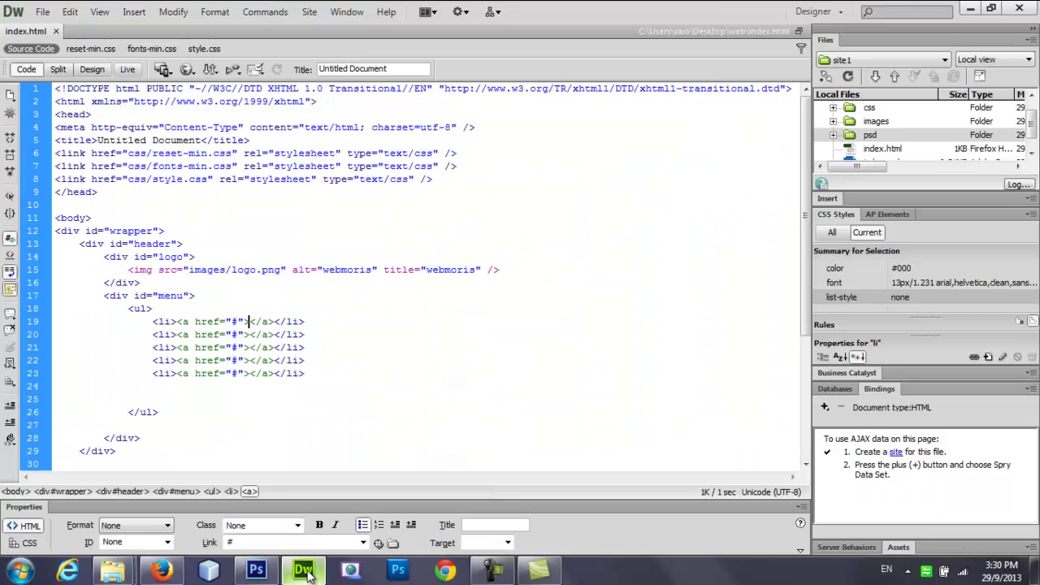
{"action": "left_click", "coordinate": [214, 303]}
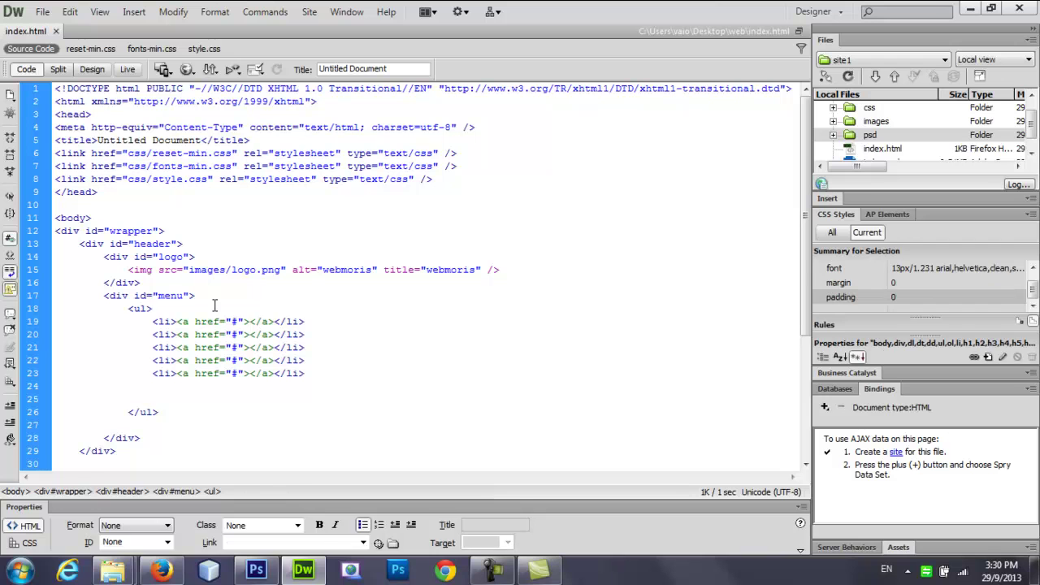
{"action": "key", "text": "Return"}
{"action": "key", "text": "ctrl+v"}
Move the labels Home and About Us from the pasted text into the first and second menu links.
{"action": "double_click", "coordinate": [130, 322]}
{"action": "key", "text": "BackSpace"}
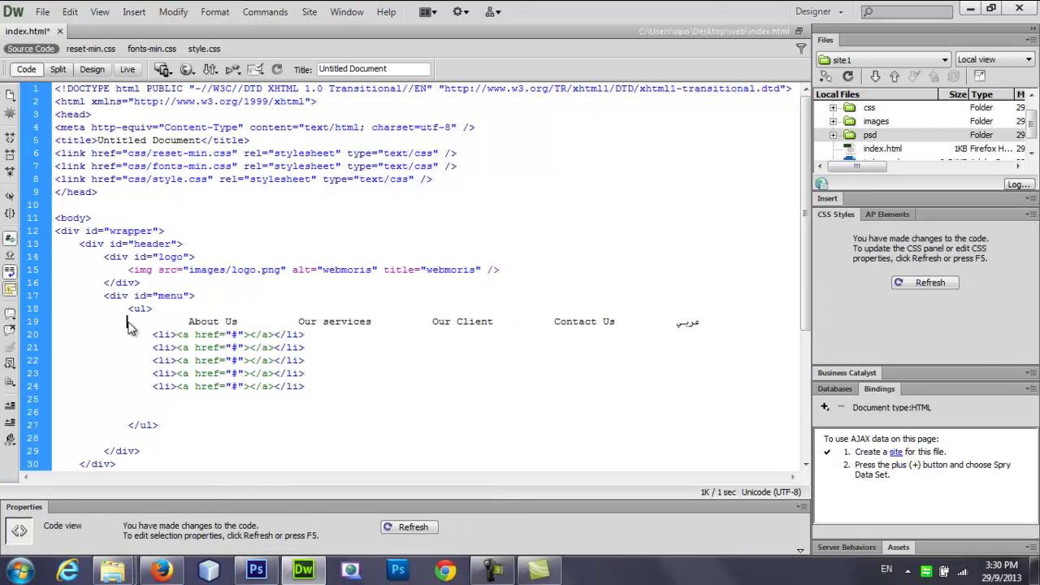
{"action": "left_click", "coordinate": [252, 334]}
{"action": "key", "text": "ctrl+v"}
{"action": "left_click_drag", "start_coordinate": [227, 322], "coordinate": [219, 322]}
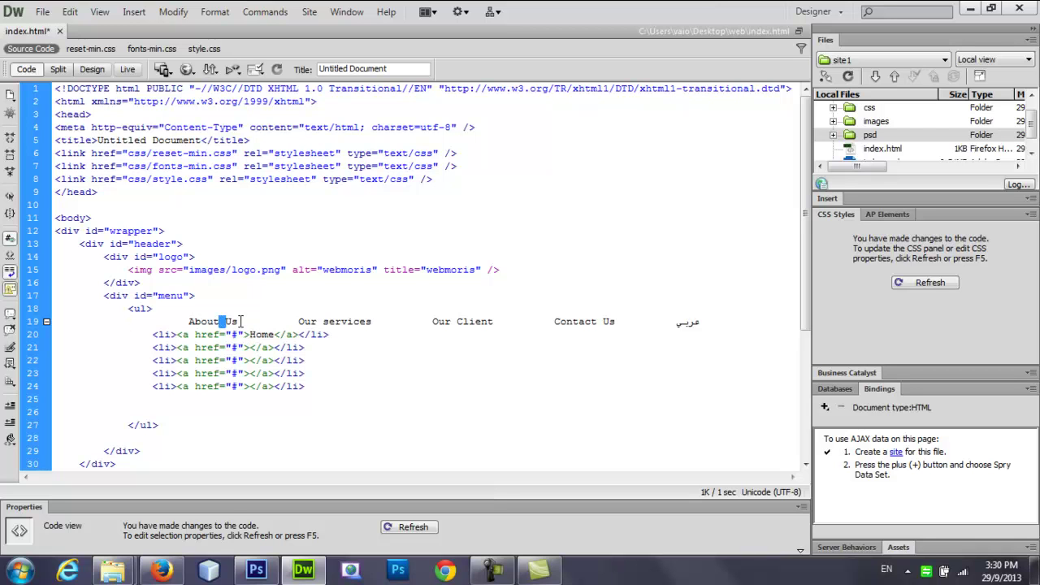
{"action": "left_click_drag", "start_coordinate": [299, 322], "coordinate": [190, 323]}
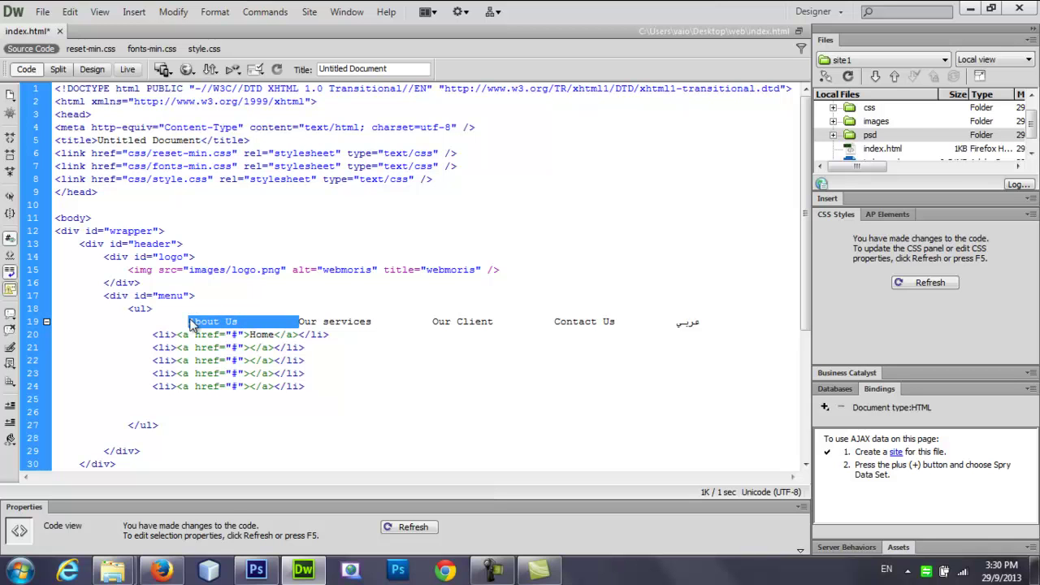
{"action": "left_click", "coordinate": [240, 321]}
{"action": "left_click_drag", "start_coordinate": [238, 322], "coordinate": [188, 322]}
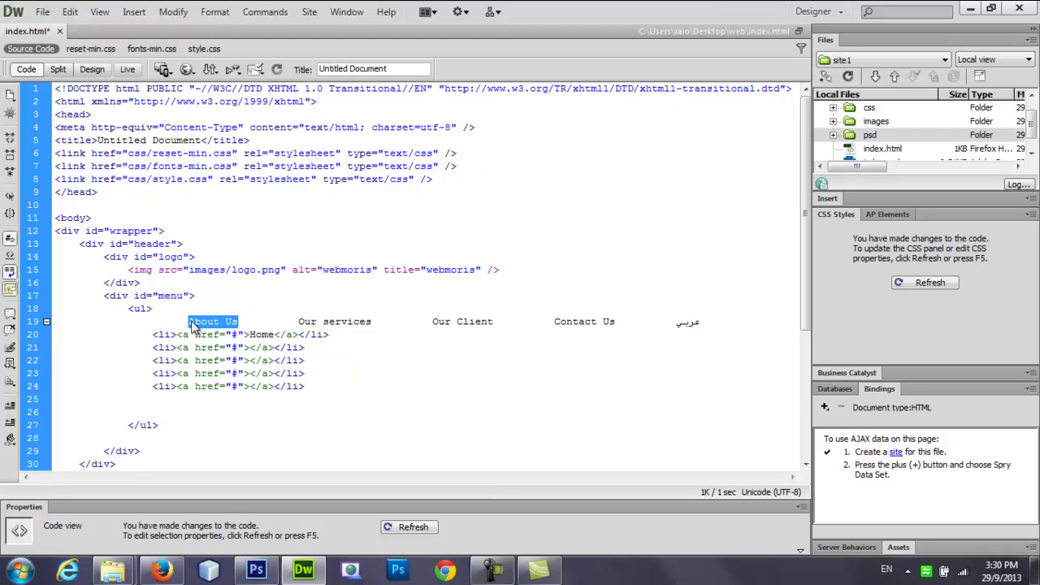
{"action": "key", "text": "BackSpace"}
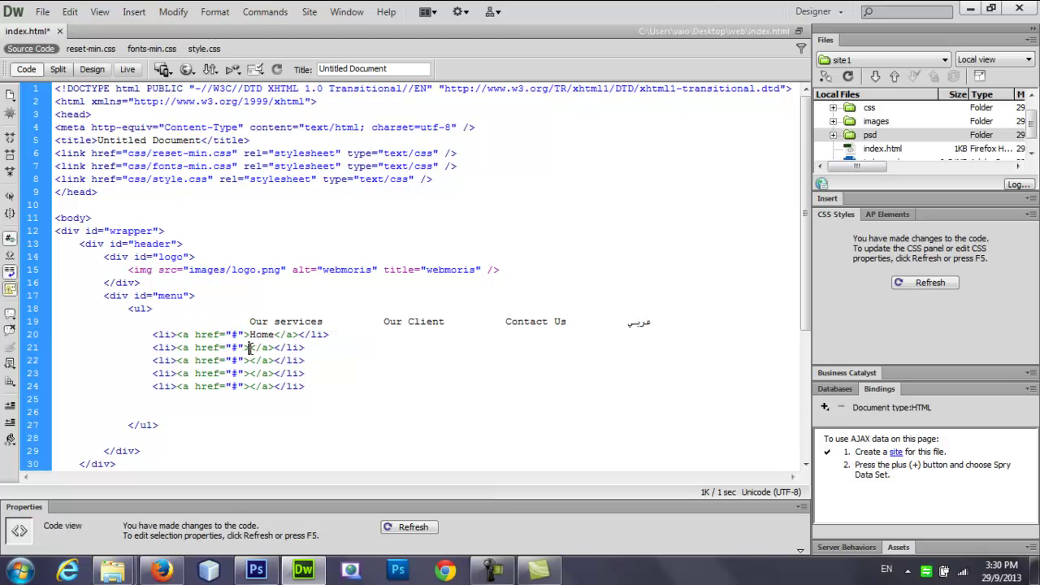
{"action": "key", "text": "ctrl+v"}
Move the labels Our services and Our Client from the pasted text into the third and fourth menu links.
{"action": "left_click_drag", "start_coordinate": [324, 321], "coordinate": [248, 322]}
{"action": "key", "text": "ctrl+c"}
{"action": "key", "text": "BackSpace"}
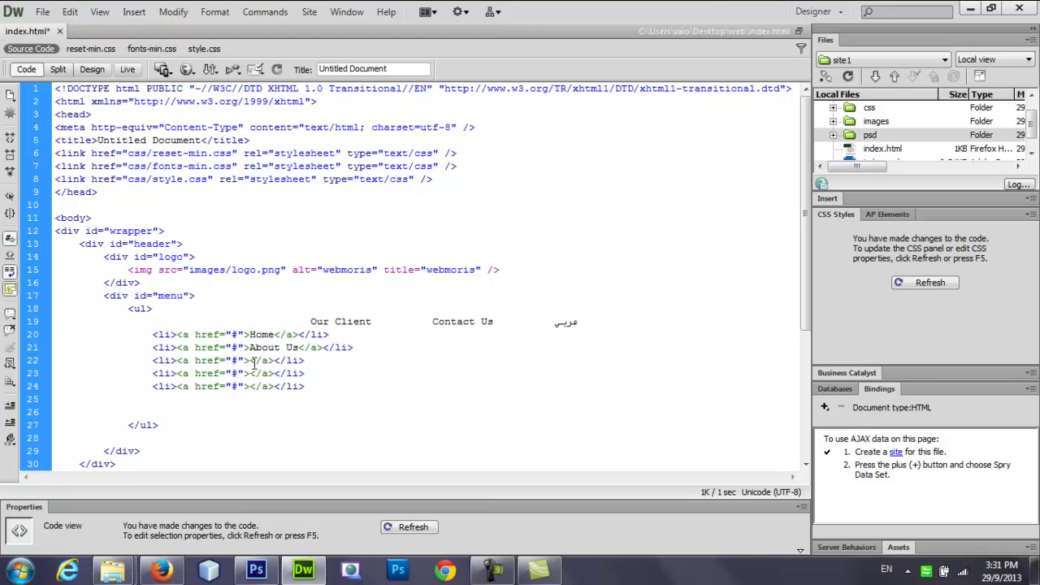
{"action": "key", "text": "ctrl+v"}
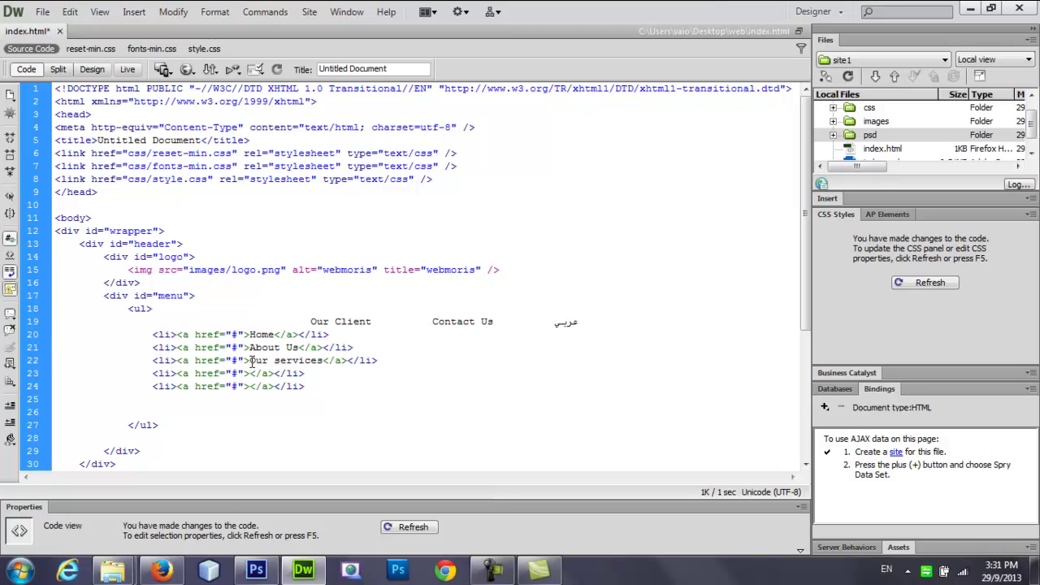
{"action": "left_click_drag", "start_coordinate": [372, 321], "coordinate": [310, 322]}
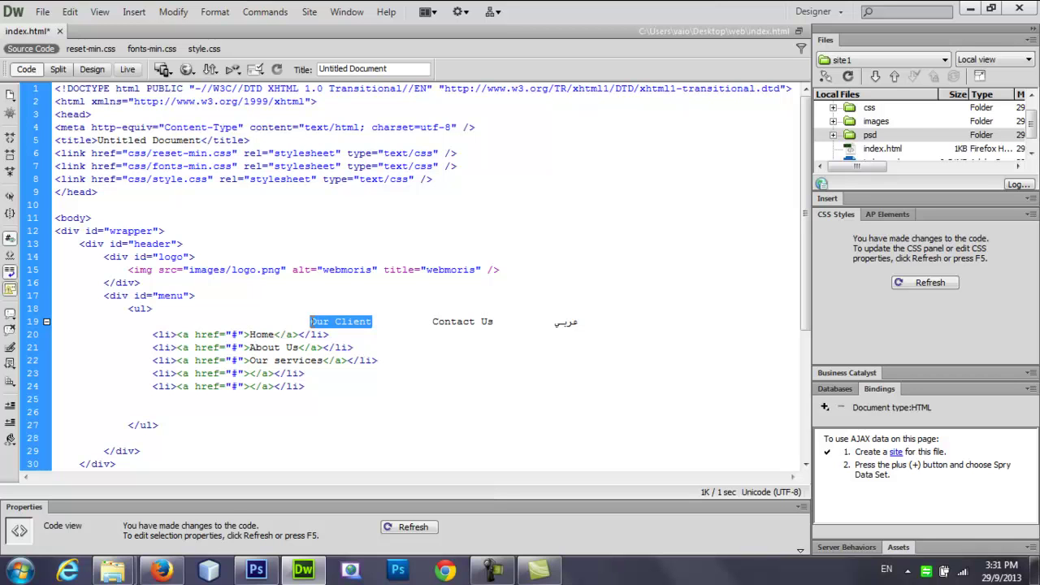
{"action": "key", "text": "ctrl+x"}
{"action": "left_click", "coordinate": [251, 373]}
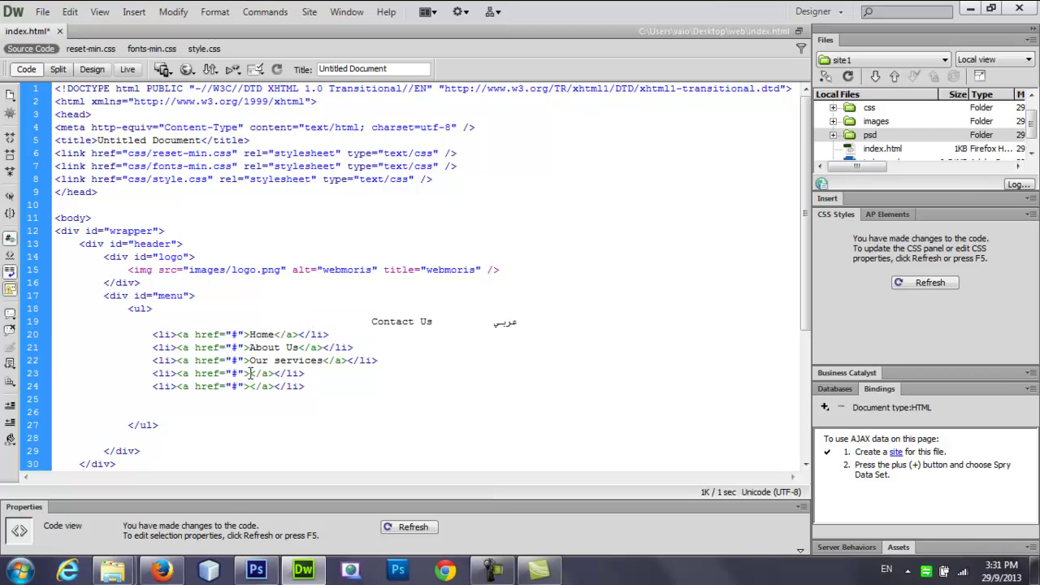
{"action": "key", "text": "ctrl+v"}
Move Contact Us into the fifth menu link, delete the line with the leftover Arabic label, and save.
{"action": "left_click_drag", "start_coordinate": [436, 320], "coordinate": [372, 323]}
{"action": "key", "text": "ctrl+x"}
{"action": "left_click", "coordinate": [253, 387]}
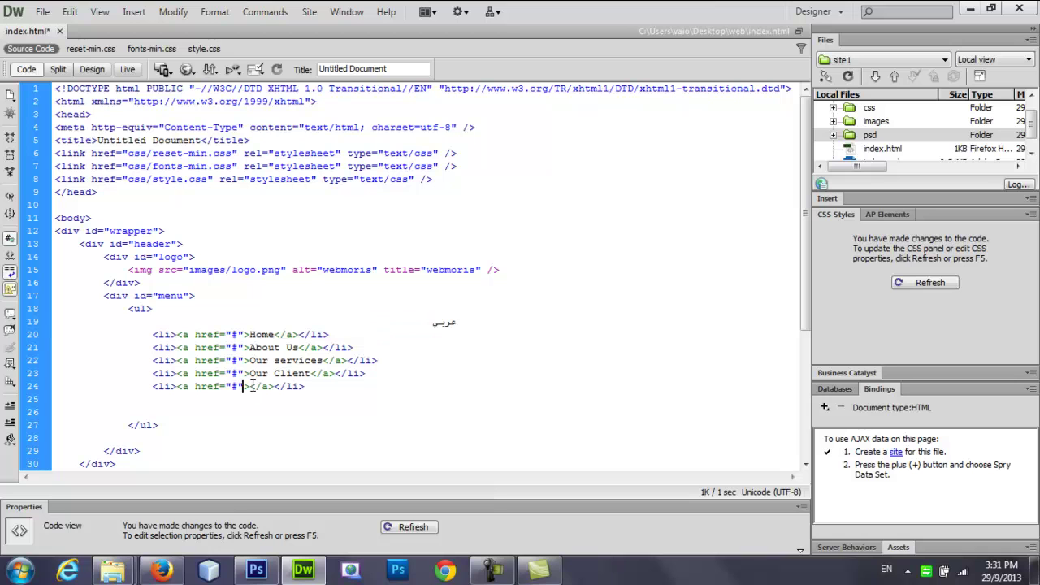
{"action": "key", "text": "ctrl+v"}
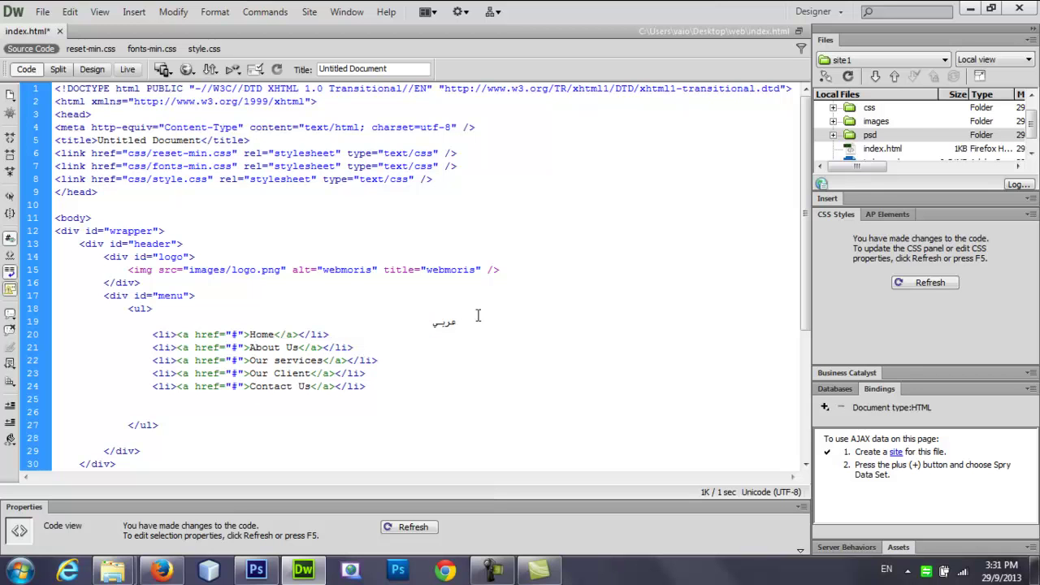
{"action": "triple_click", "coordinate": [441, 324]}
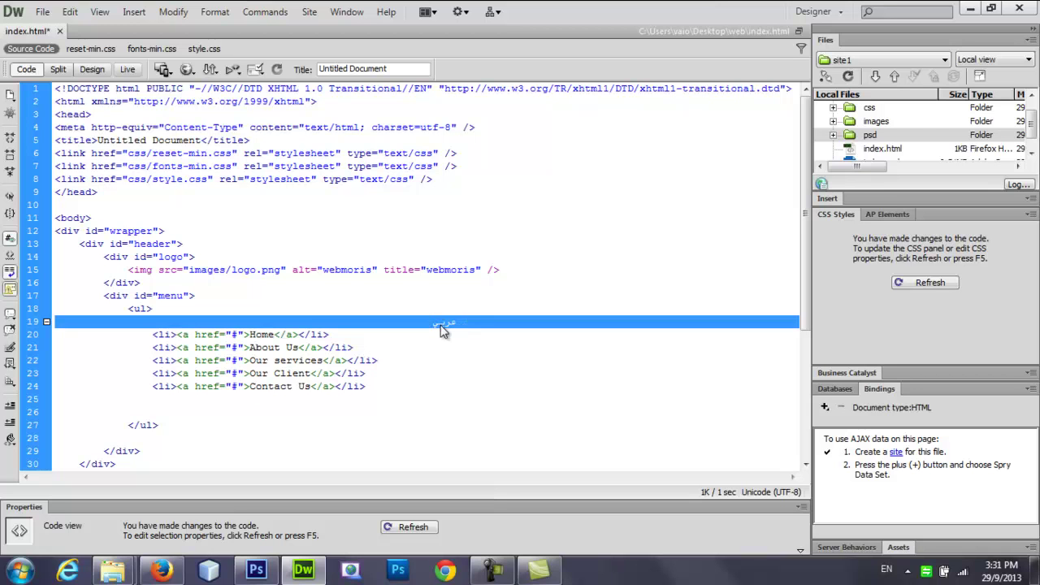
{"action": "key", "text": "Delete"}
{"action": "key", "text": "ctrl+s"}
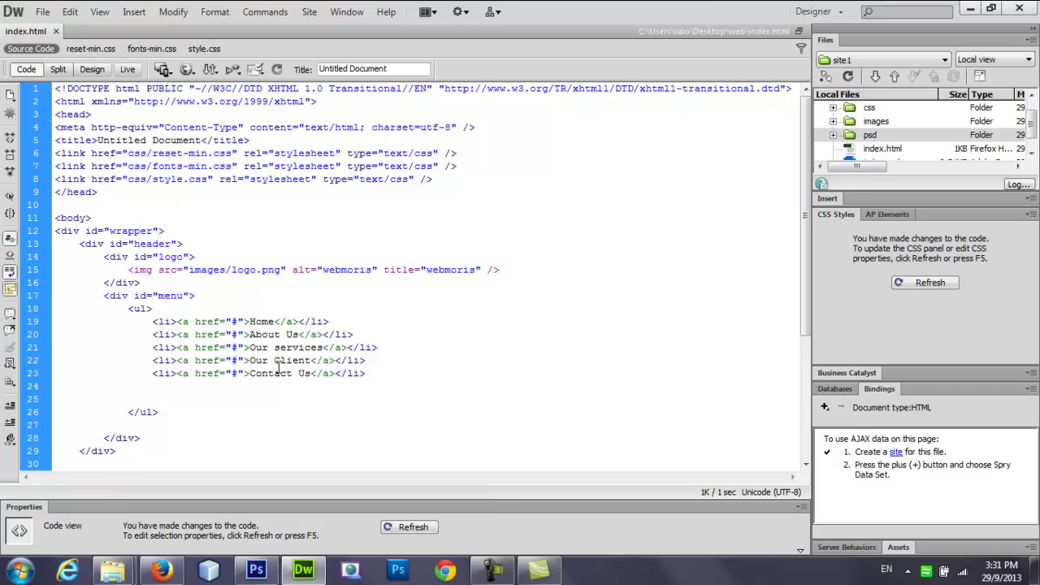
Remove the extra blank line before </ul>, save index.html, and reload the page in Firefox.
{"action": "key", "text": "BackSpace"}
{"action": "left_click_drag", "start_coordinate": [157, 397], "coordinate": [55, 385]}
{"action": "key", "text": "BackSpace"}
{"action": "key", "text": "ctrl+s"}
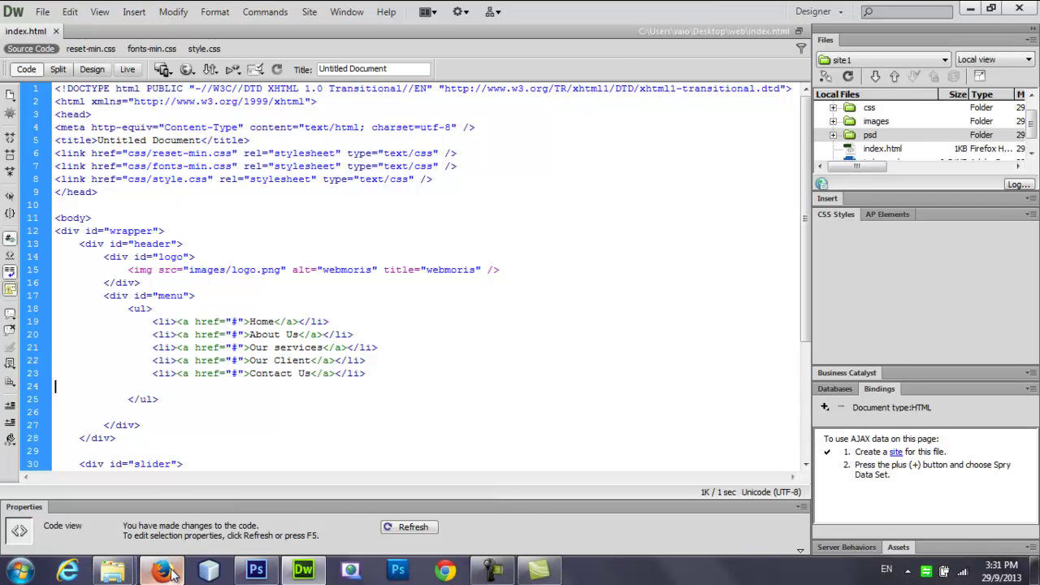
{"action": "left_click", "coordinate": [161, 571]}
{"action": "left_click", "coordinate": [632, 35]}
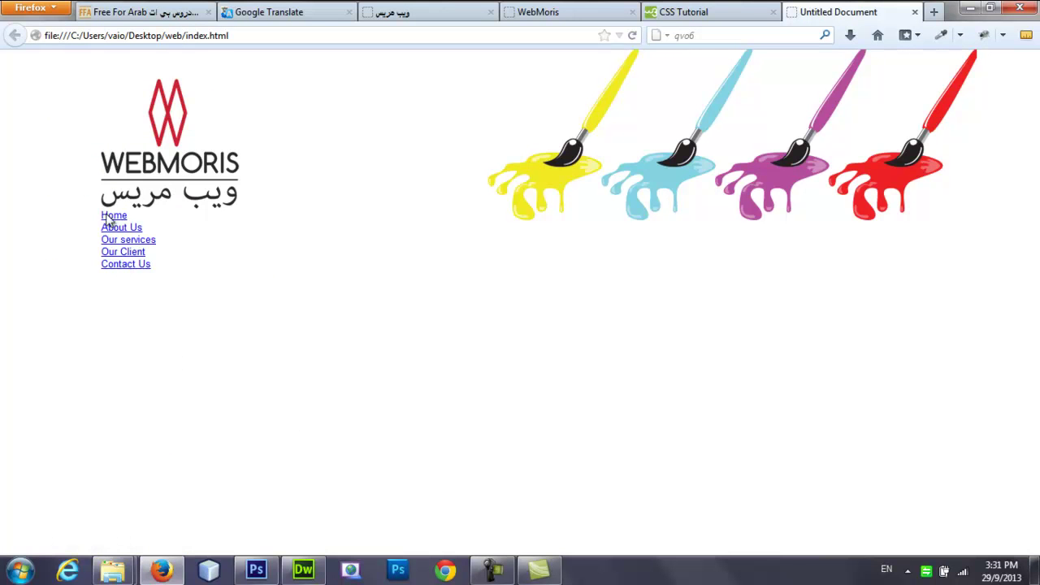
Switch to style.css in Dreamweaver and add an empty #menu ul{} rule on the line below #menu{}.
{"action": "left_click", "coordinate": [303, 571]}
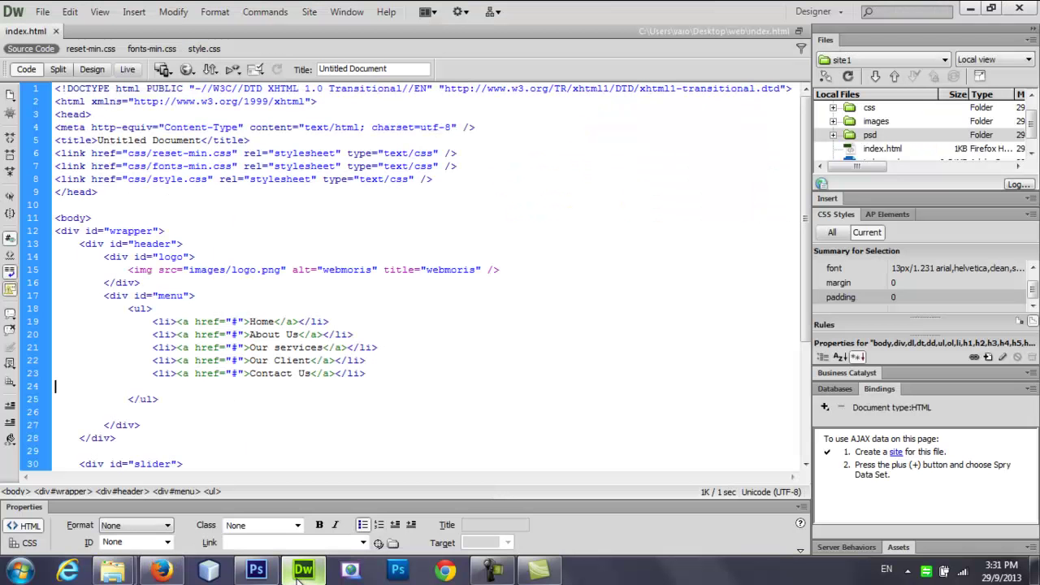
{"action": "left_click", "coordinate": [202, 49]}
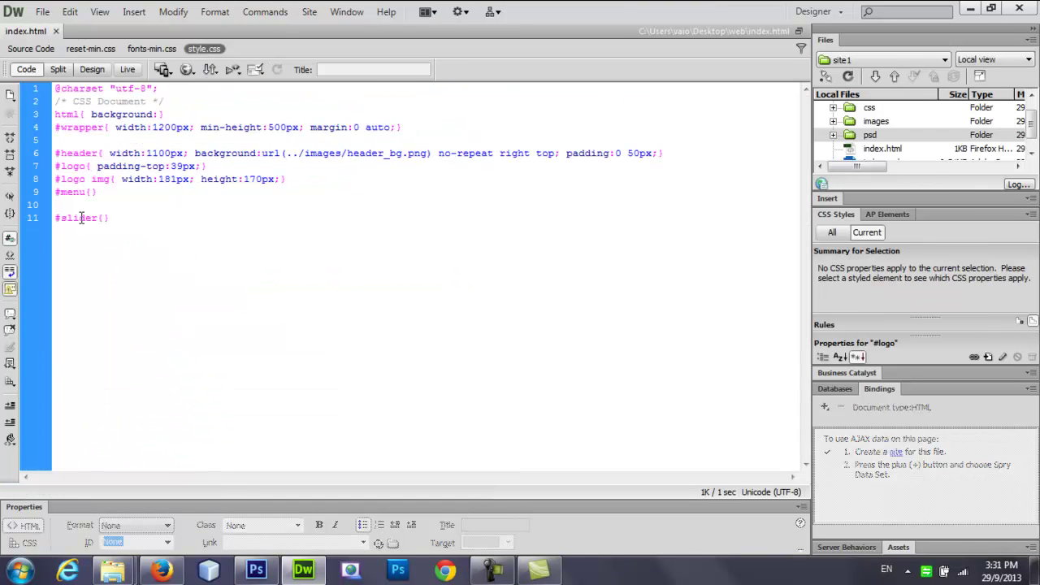
{"action": "left_click", "coordinate": [93, 192]}
{"action": "left_click_drag", "start_coordinate": [98, 192], "coordinate": [42, 203]}
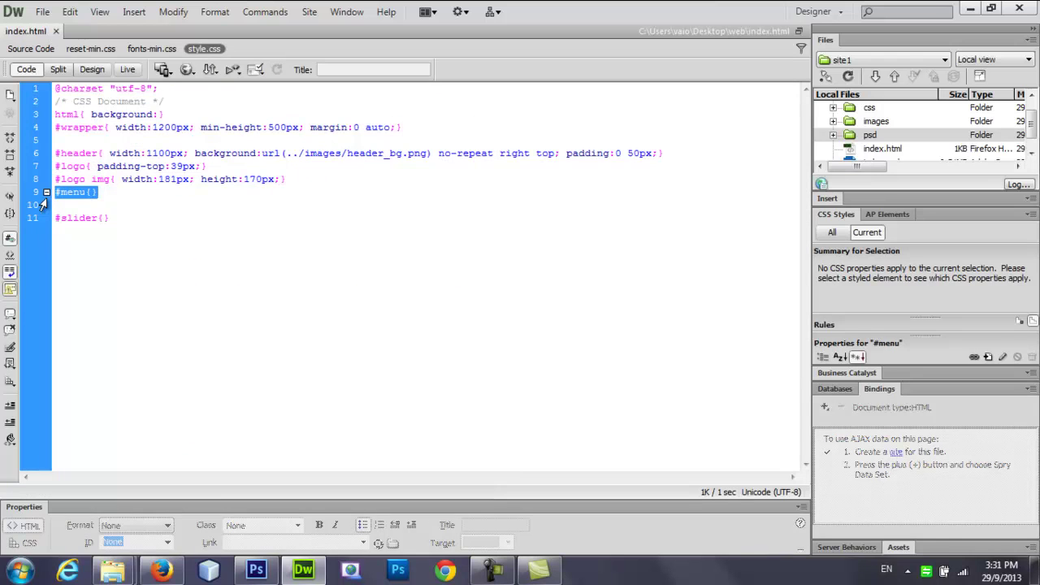
{"action": "left_click", "coordinate": [100, 195]}
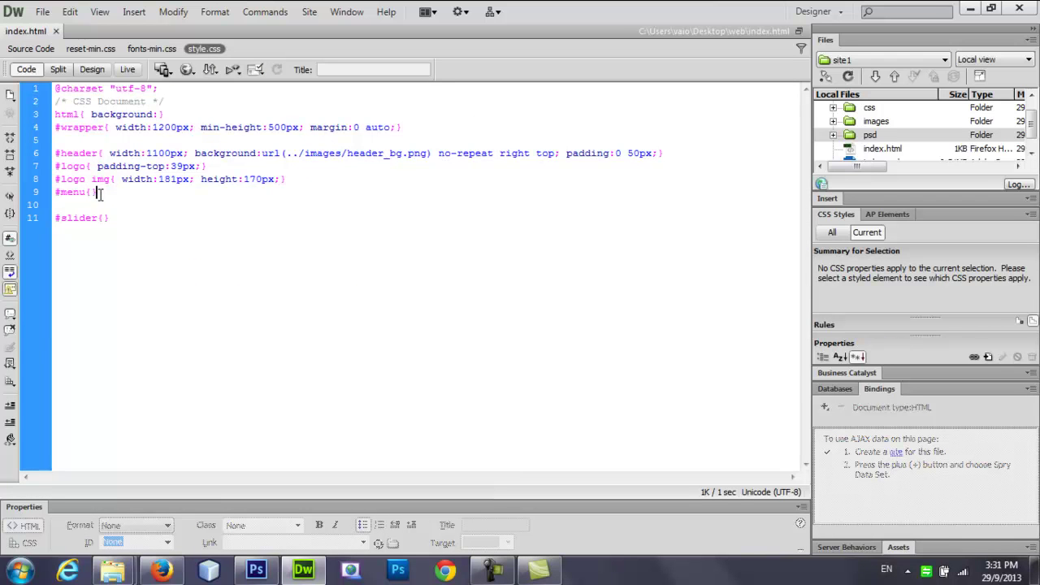
{"action": "key", "text": "ctrl+v"}
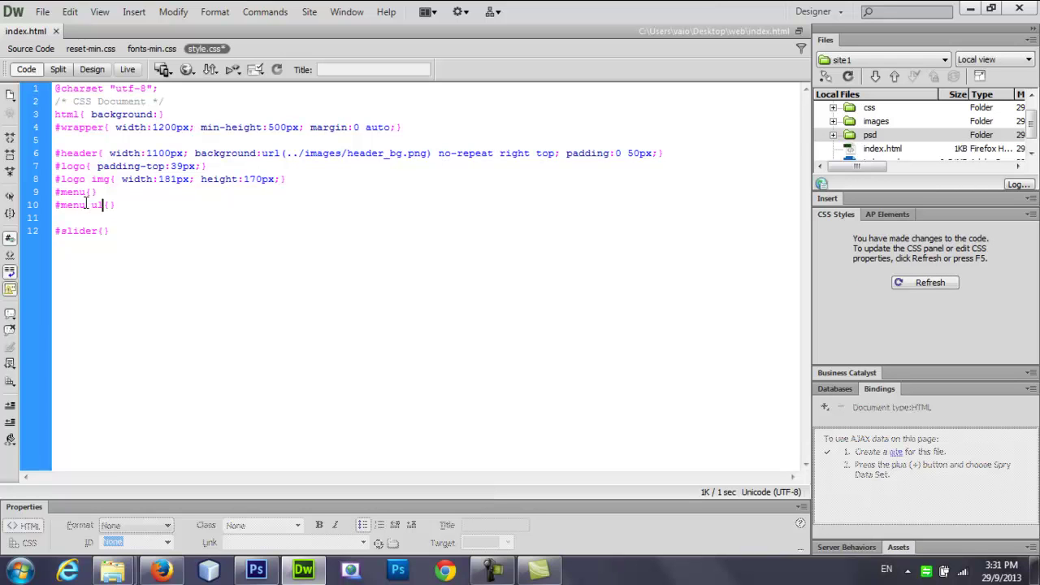
Duplicate the #menu ul{} rule on the line below and change the copy's selector to #menu ul li.
{"action": "triple_click", "coordinate": [61, 204]}
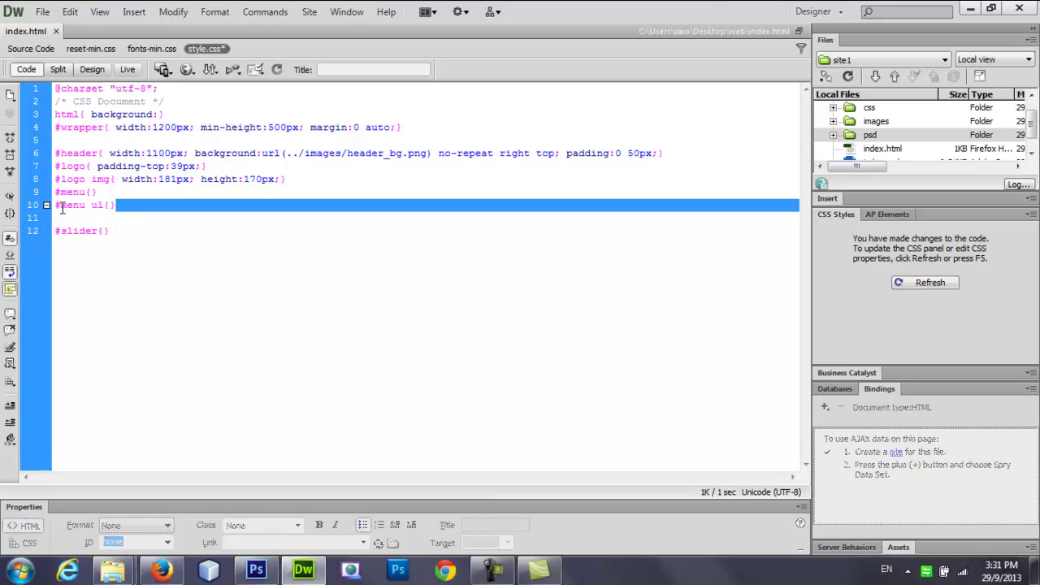
{"action": "triple_click", "coordinate": [62, 210]}
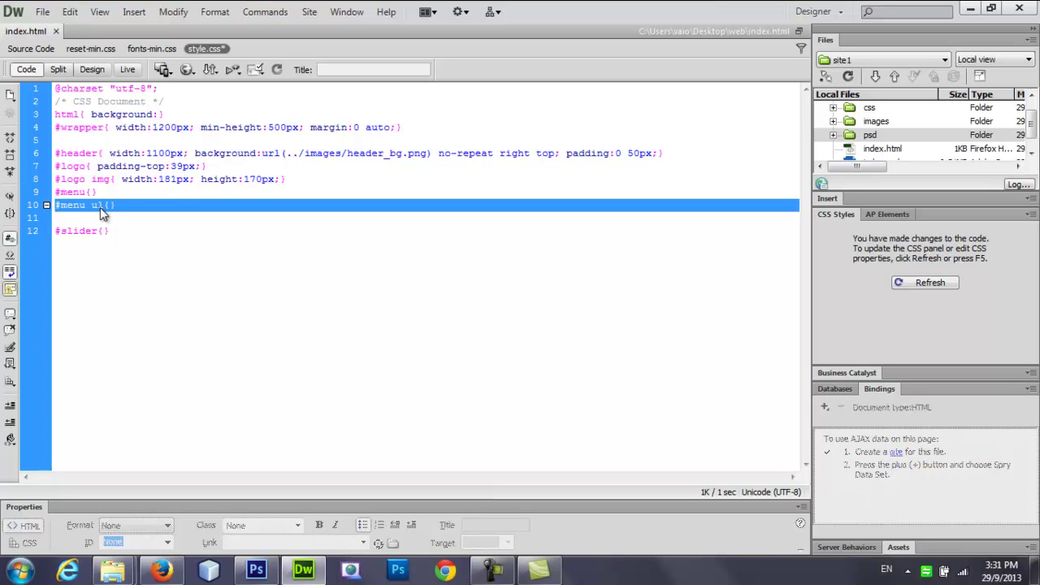
{"action": "key", "text": "ctrl+c"}
{"action": "key", "text": "ctrl+v"}
{"action": "key", "text": "ctrl+v"}
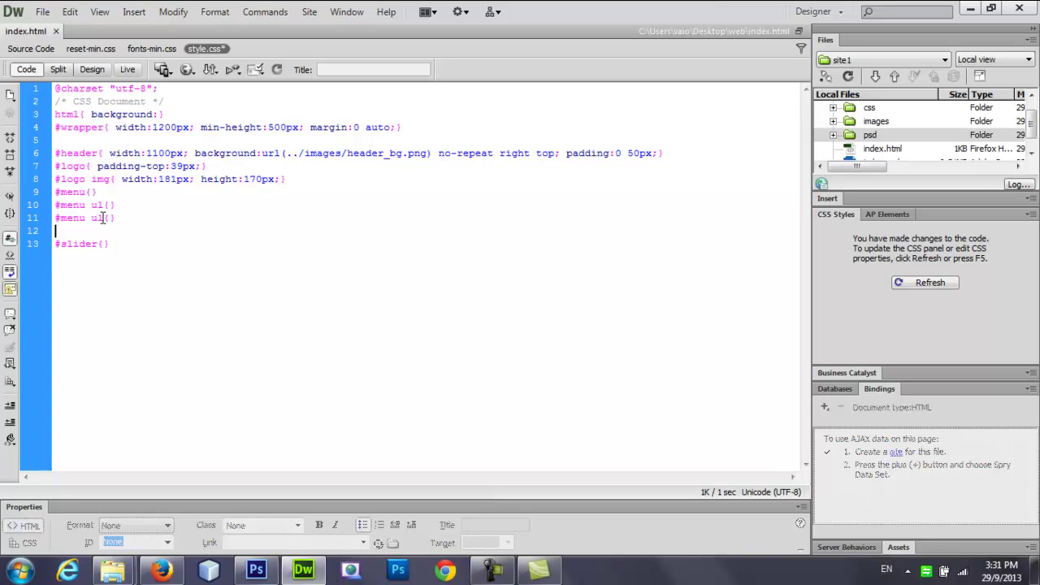
{"action": "type", "text": "li"}
Duplicate the #menu ul li{} rule on the line below and change the copy's selector to #menu ul li a.
{"action": "triple_click", "coordinate": [104, 219]}
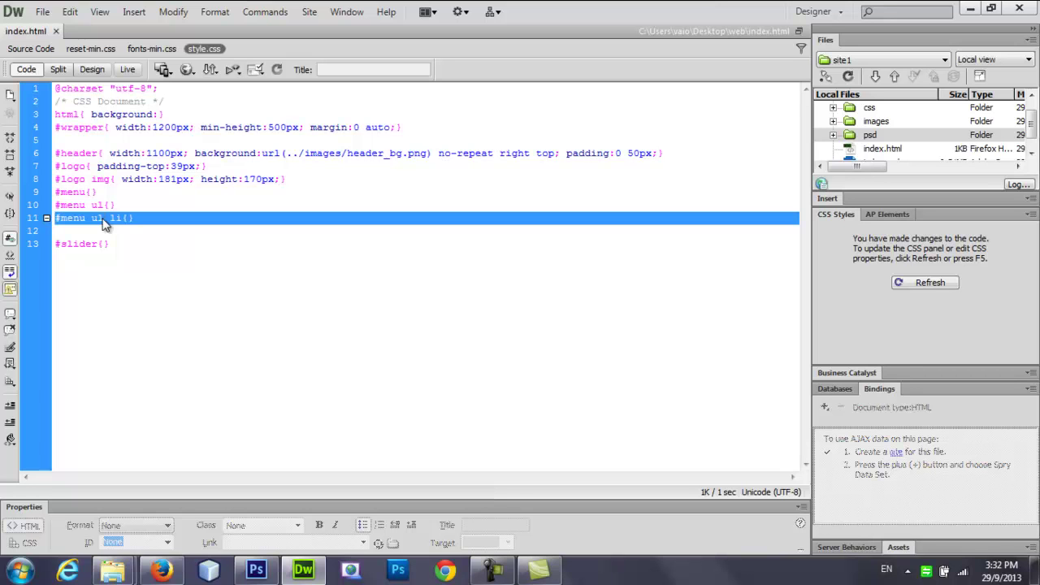
{"action": "key", "text": "ctrl+c"}
{"action": "key", "text": "ctrl+v"}
{"action": "key", "text": "ctrl+v"}
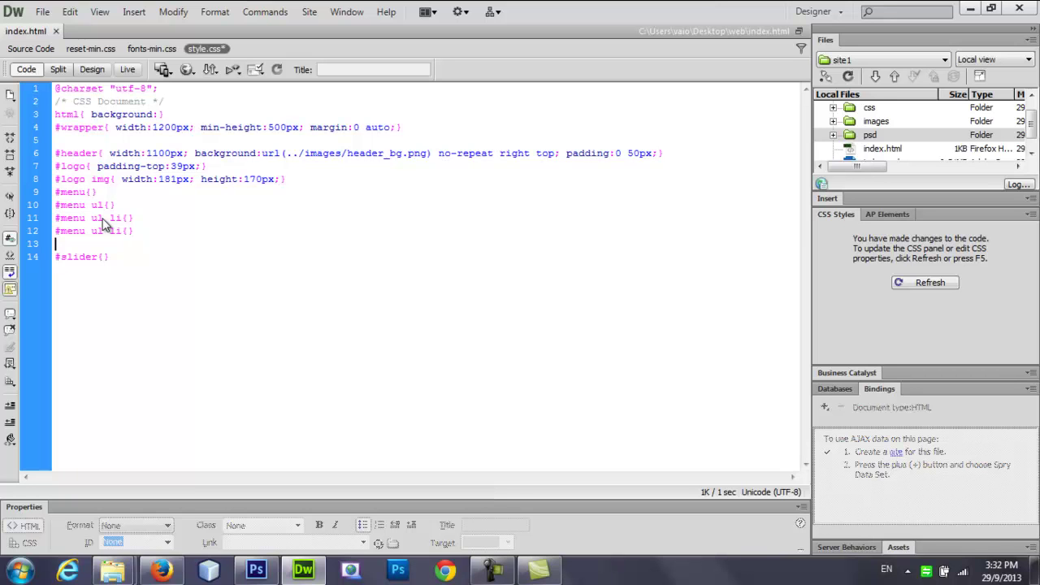
{"action": "left_click", "coordinate": [122, 231]}
{"action": "type", "text": "a"}
Switch to Photoshop and inspect the font family, size and color of the navigation menu text.
{"action": "left_click", "coordinate": [258, 567]}
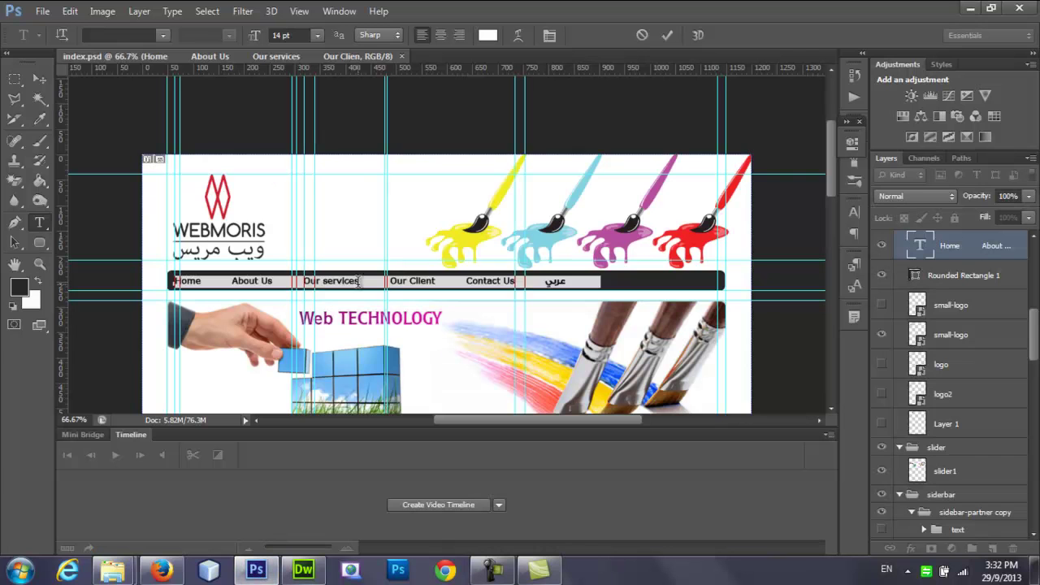
{"action": "double_click", "coordinate": [355, 282]}
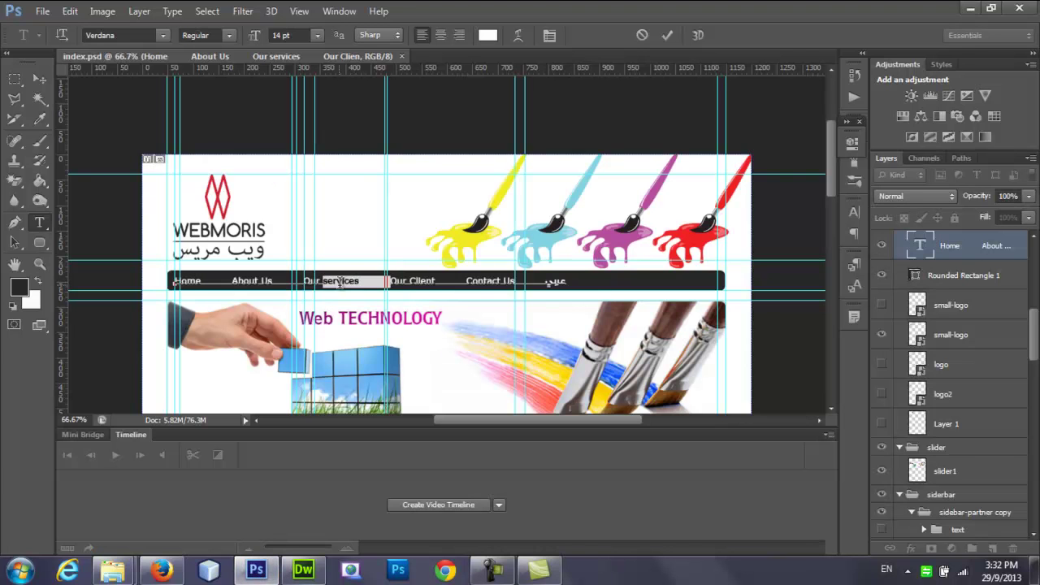
{"action": "triple_click", "coordinate": [339, 281]}
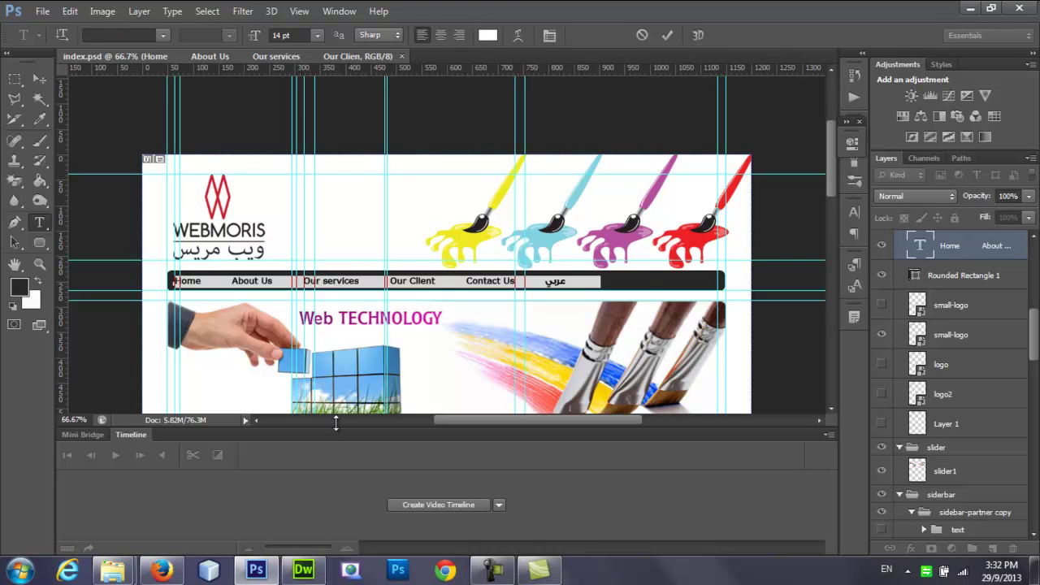
{"action": "double_click", "coordinate": [325, 281]}
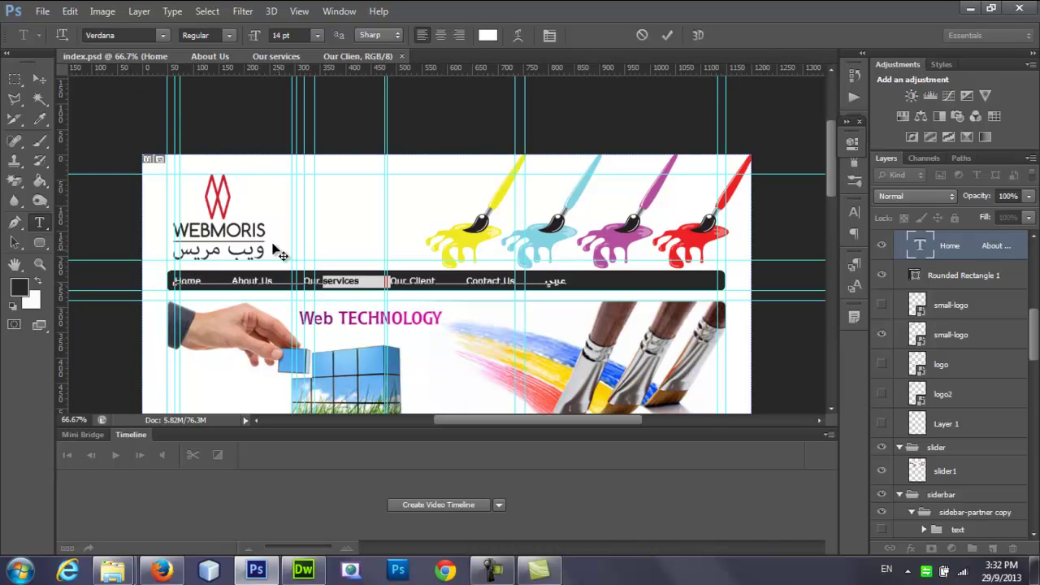
{"action": "triple_click", "coordinate": [333, 281]}
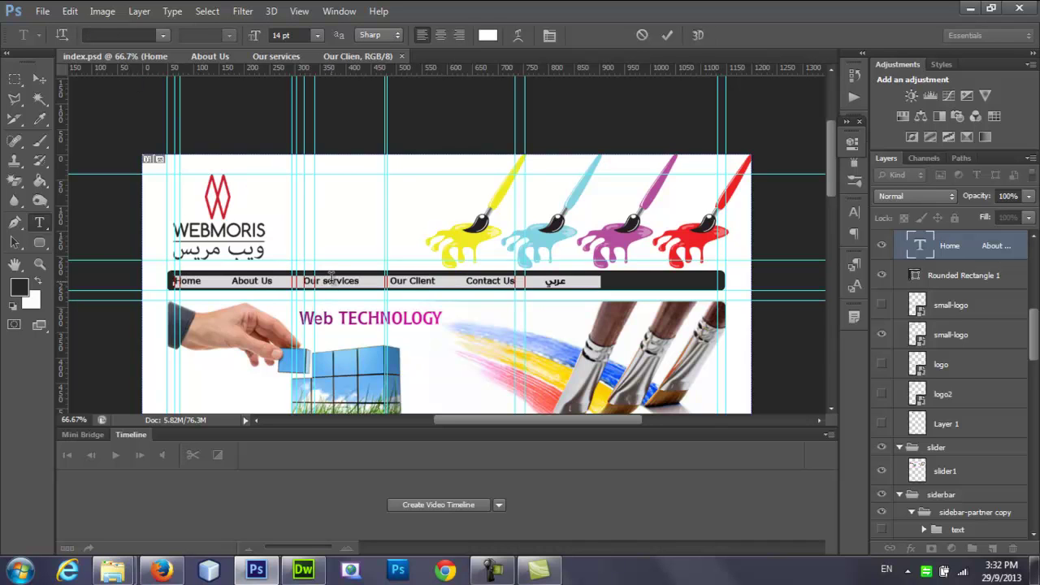
{"action": "left_click", "coordinate": [330, 281]}
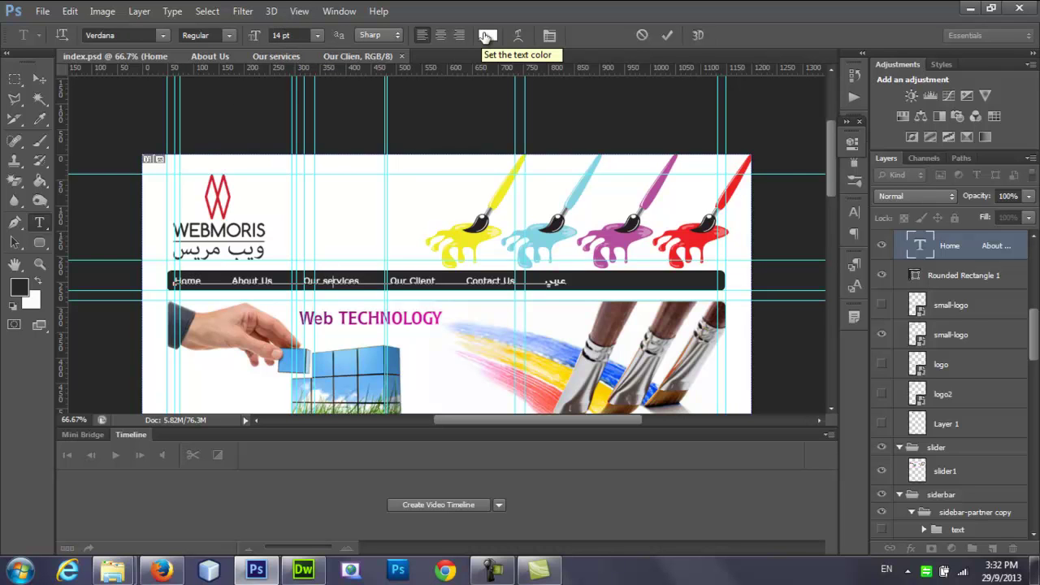
Add text-decoration:none; to the #menu ul li a rule in Dreamweaver, save style.css, and reload the page in Firefox.
{"action": "left_click", "coordinate": [303, 569]}
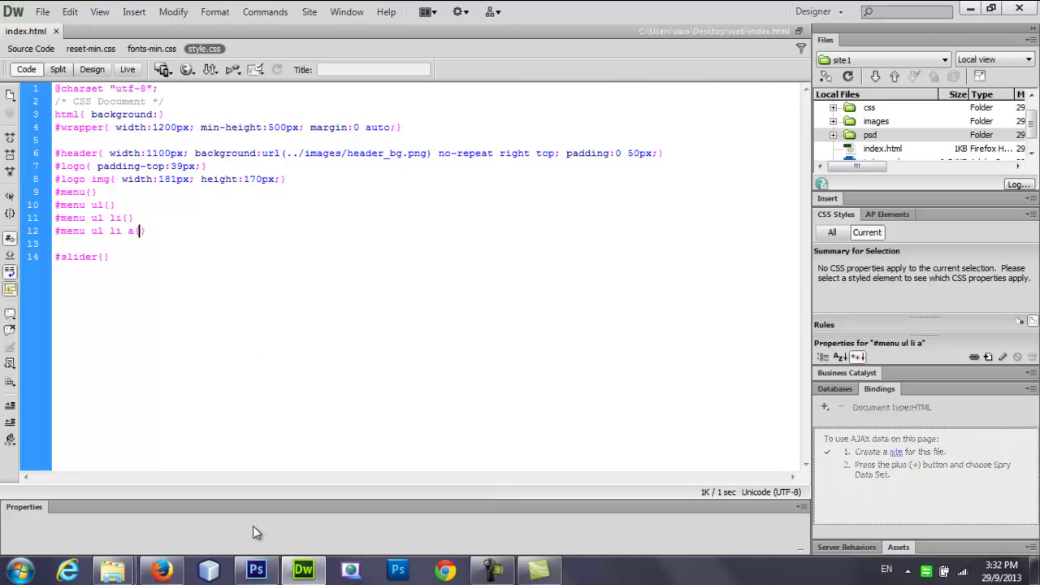
{"action": "left_click", "coordinate": [171, 568]}
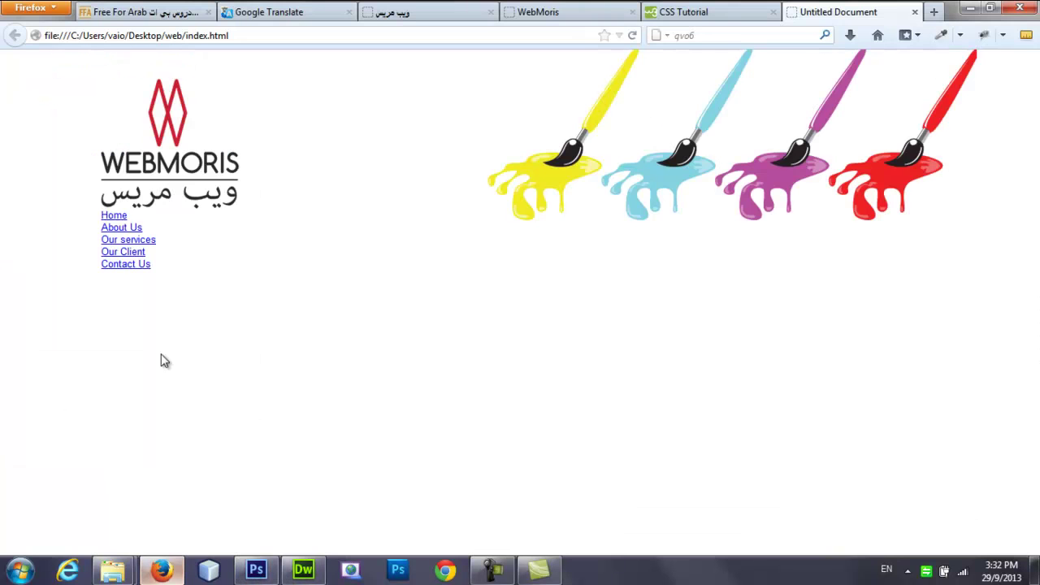
{"action": "left_click", "coordinate": [303, 569]}
{"action": "type", "text": "t"}
{"action": "key", "text": "Down"}
{"action": "key", "text": "Down"}
{"action": "key", "text": "Down"}
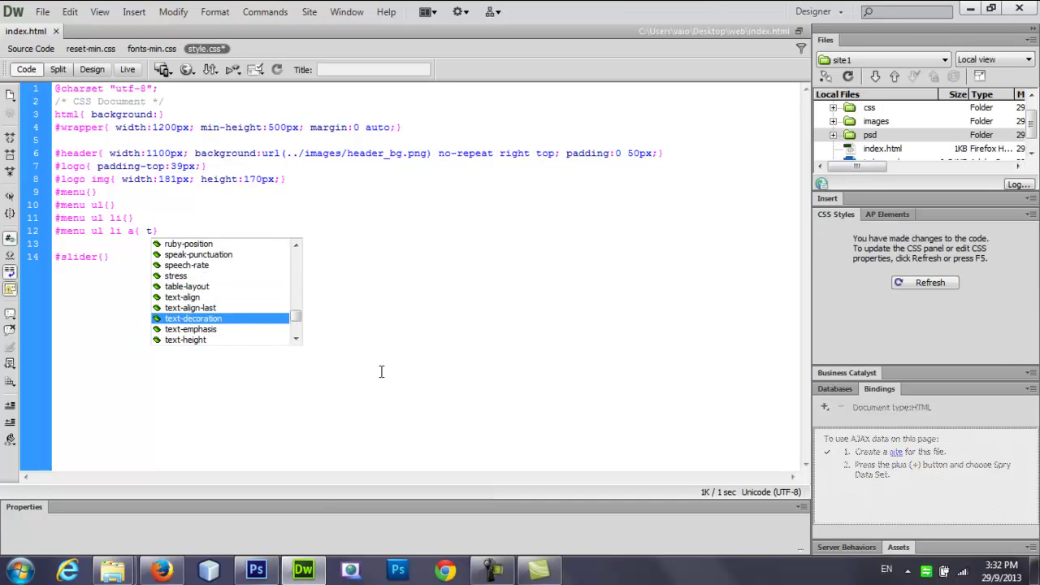
{"action": "key", "text": "Return"}
{"action": "type", "text": "n:n"}
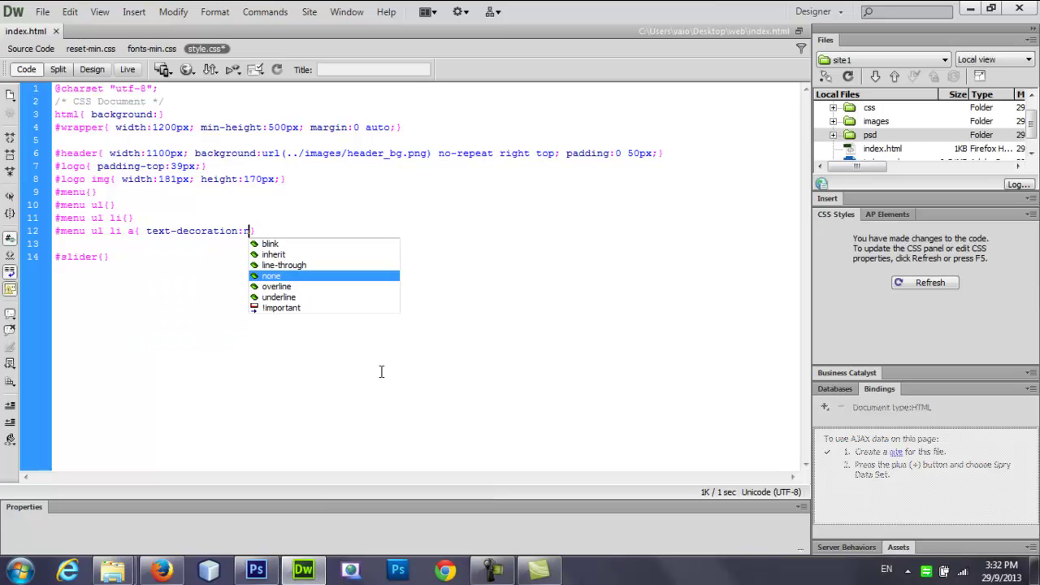
{"action": "key", "text": "Return"}
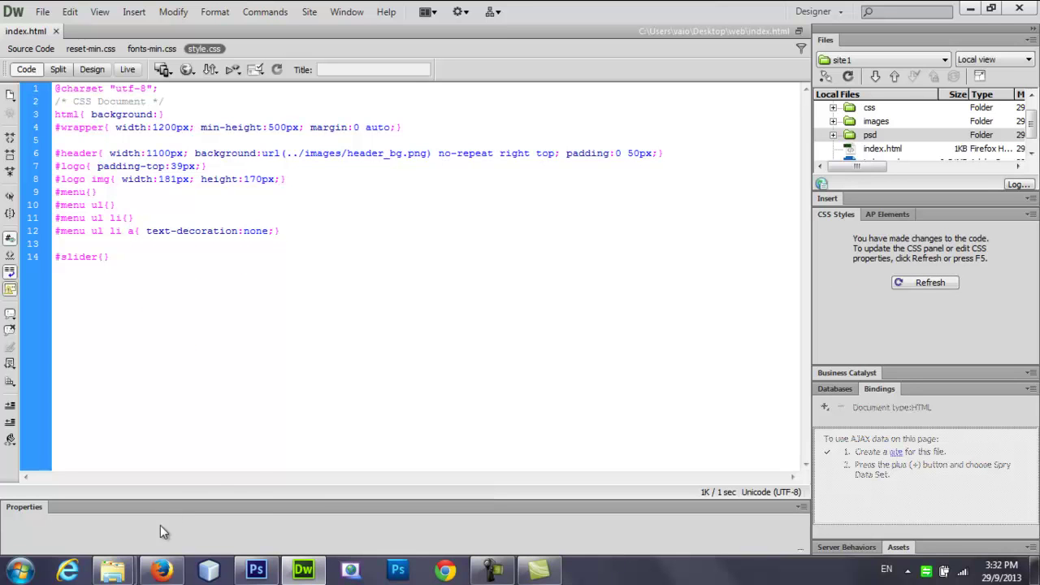
{"action": "left_click", "coordinate": [161, 571]}
{"action": "left_click", "coordinate": [633, 36]}
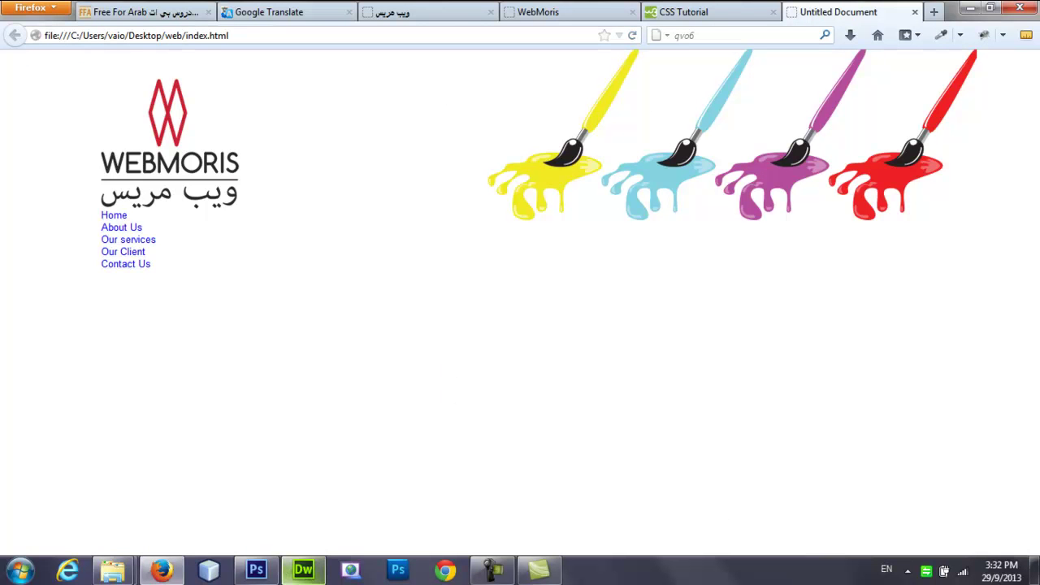
Back in Dreamweaver, add font-family:Verdana, Geneva, sans-serif to the #menu ul li a rule.
{"action": "left_click", "coordinate": [306, 568]}
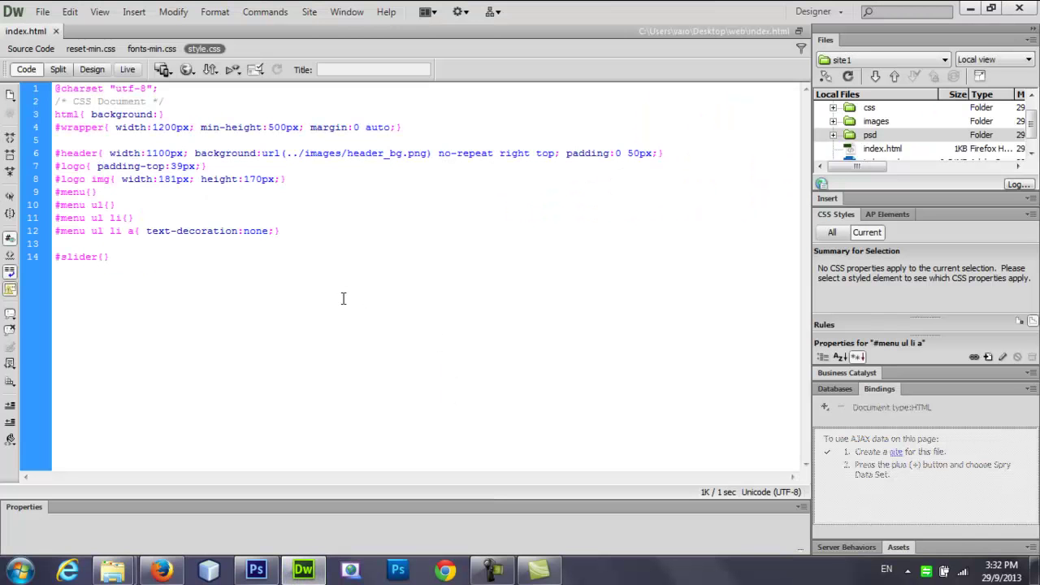
{"action": "type", "text": "fon"}
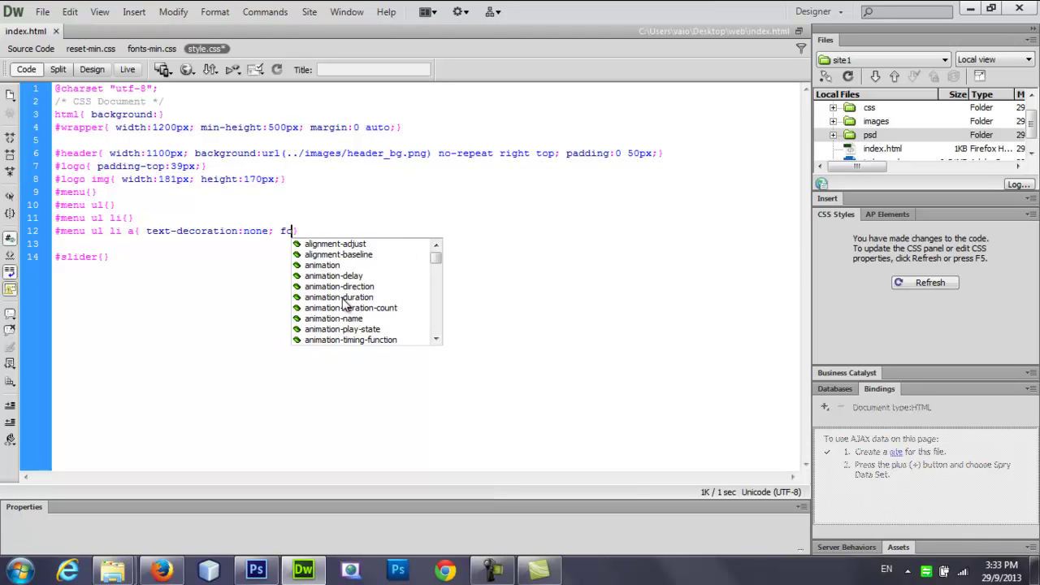
{"action": "key", "text": "Down"}
{"action": "key", "text": "Down"}
{"action": "key", "text": "Up"}
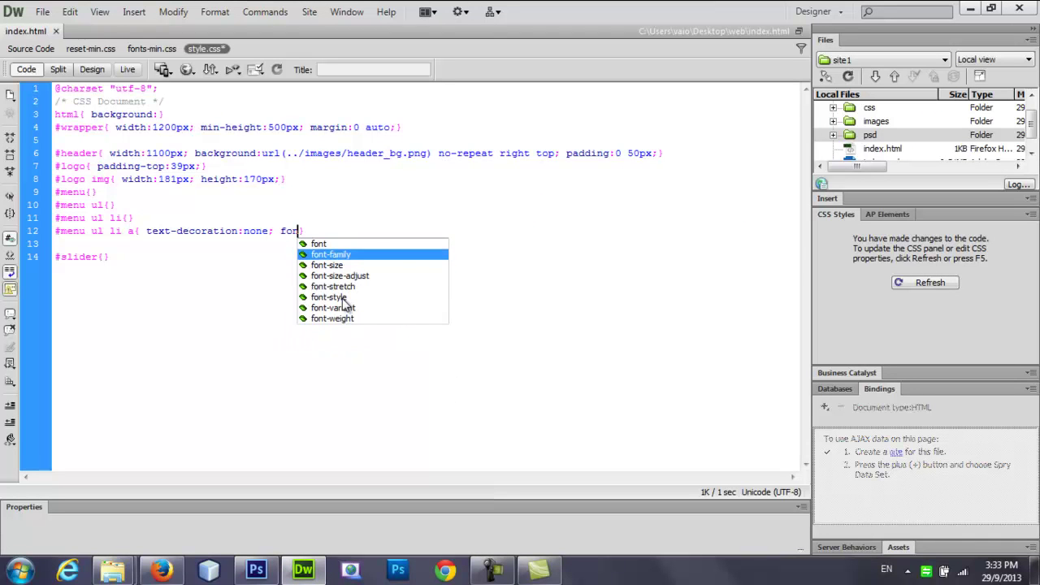
{"action": "key", "text": "Return"}
{"action": "type", "text": "v"}
{"action": "key", "text": "Return"}
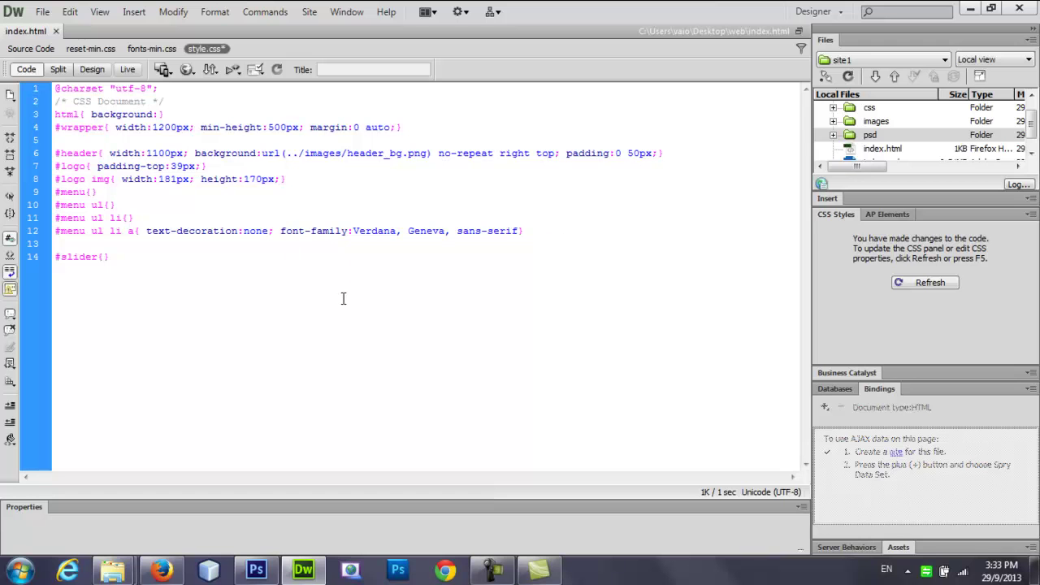
Check the menu text size in Photoshop, and add font-size:14px; to the #menu ul li a rule in Dreamweaver.
{"action": "left_click", "coordinate": [256, 571]}
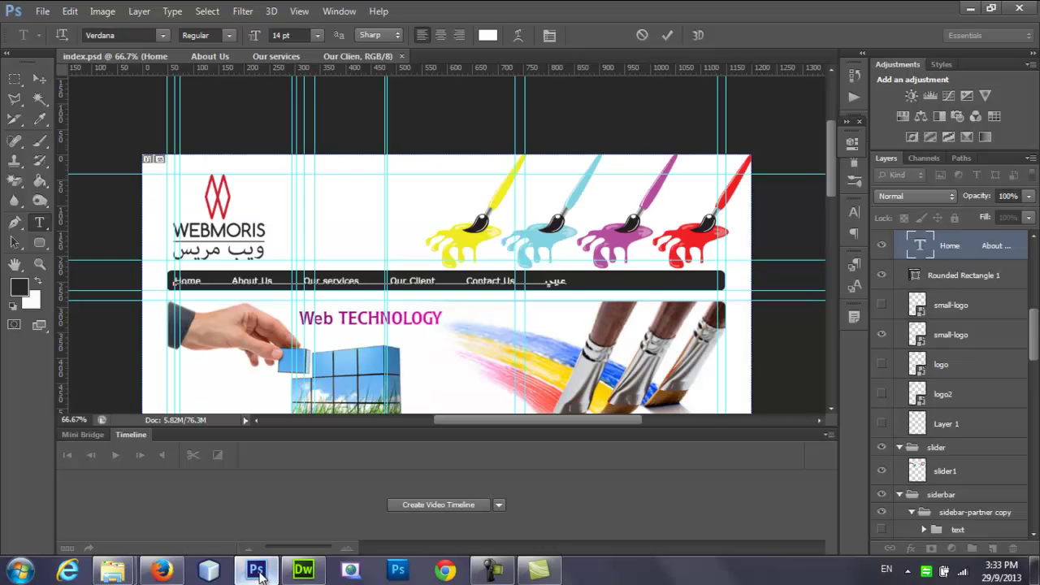
{"action": "left_click", "coordinate": [257, 572]}
{"action": "type", "text": "fo"}
{"action": "key", "text": "Down"}
{"action": "key", "text": "Down"}
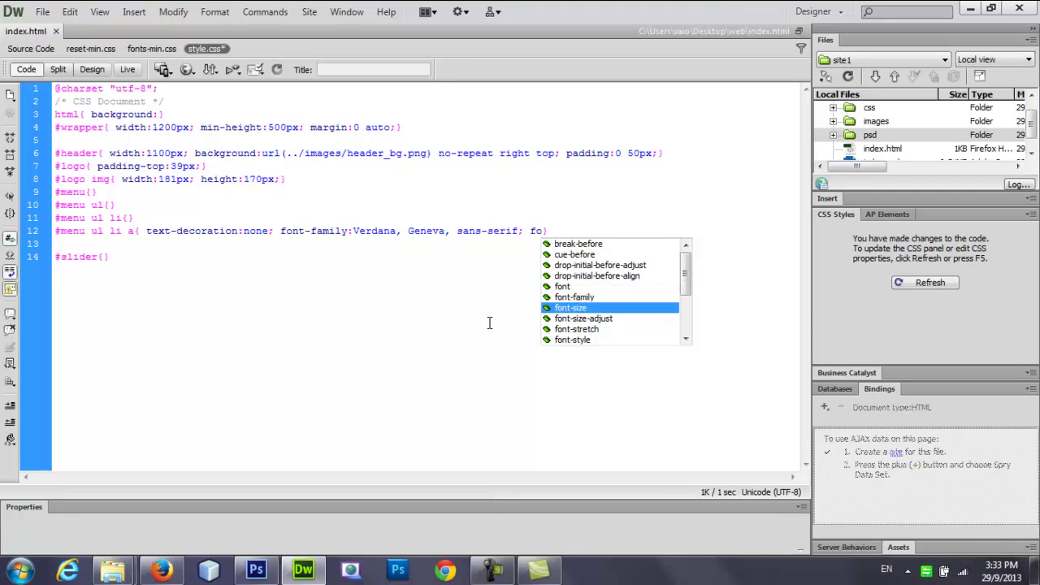
{"action": "key", "text": "Return"}
{"action": "type", "text": "14px;"}
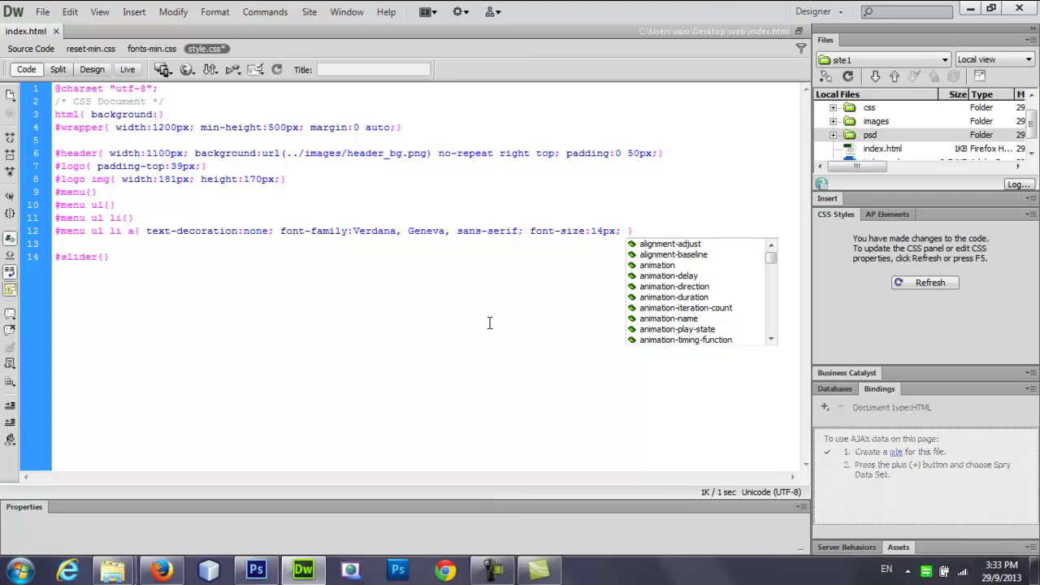
Set the menu link color to white with color:#FFF; in the #menu ul li a rule and save style.css.
{"action": "type", "text": " c"}
{"action": "key", "text": "Down"}
{"action": "key", "text": "Down"}
{"action": "key", "text": "Down"}
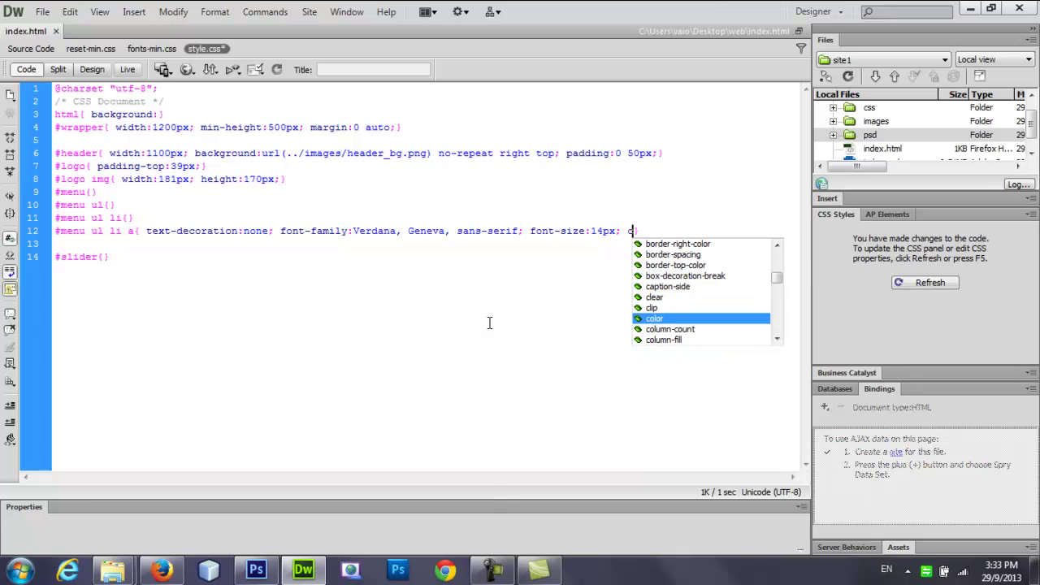
{"action": "key", "text": "Return"}
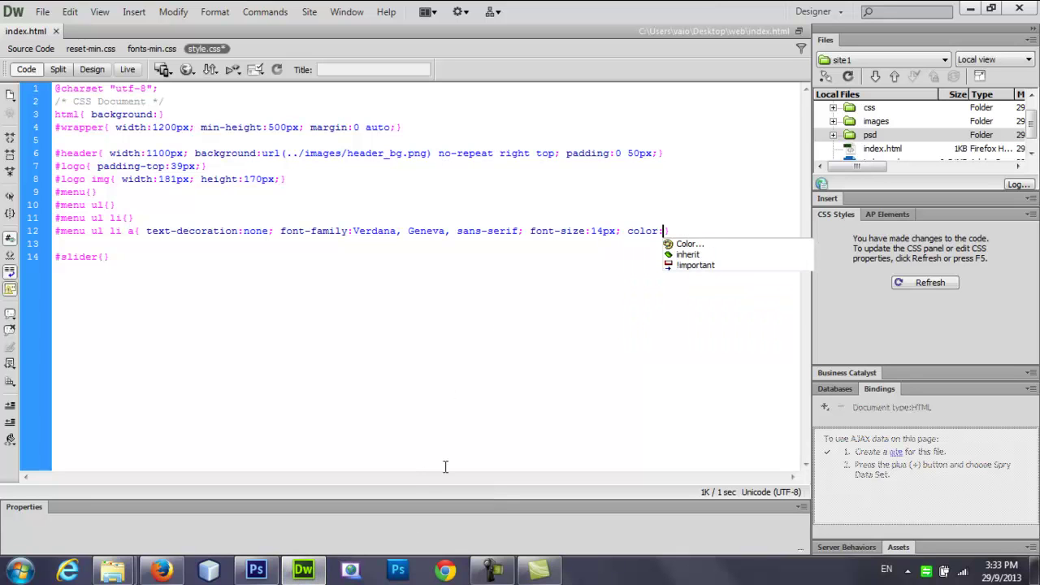
{"action": "left_click", "coordinate": [683, 244]}
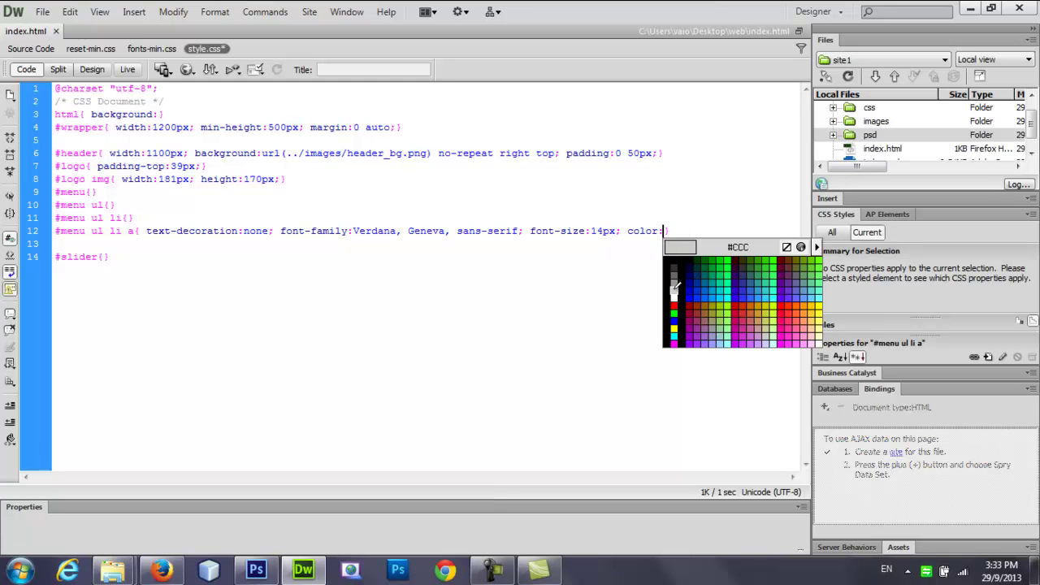
{"action": "left_click", "coordinate": [674, 292]}
{"action": "type", "text": ";"}
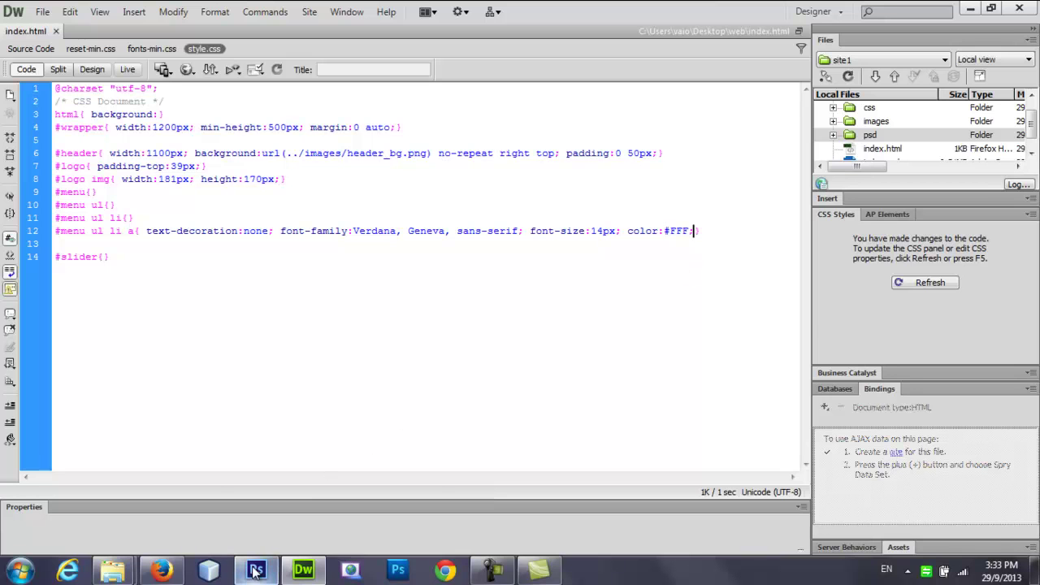
Switch to Photoshop and check the hex color of the navigation menu text.
{"action": "left_click", "coordinate": [256, 570]}
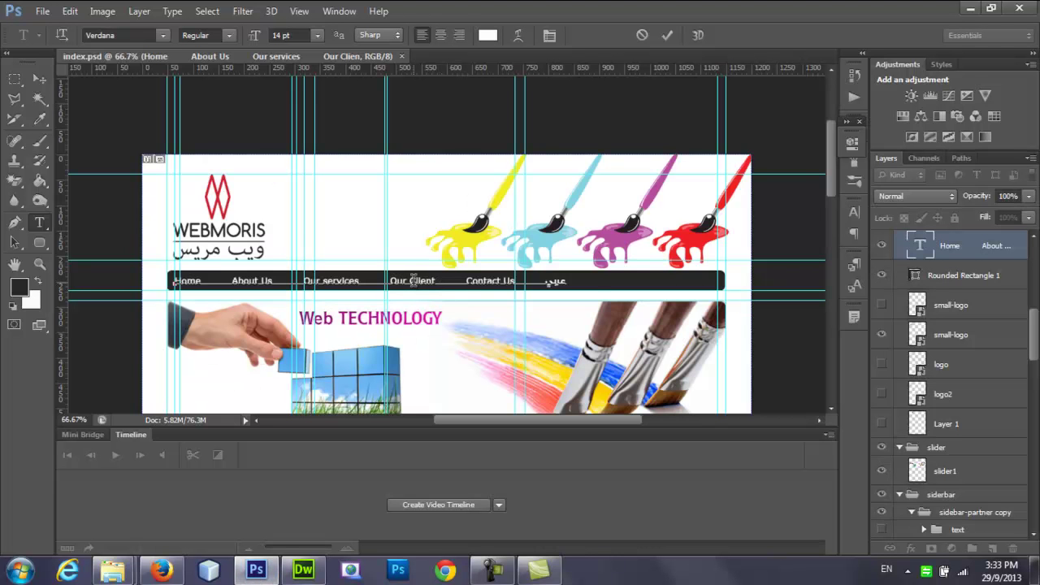
{"action": "triple_click", "coordinate": [410, 281]}
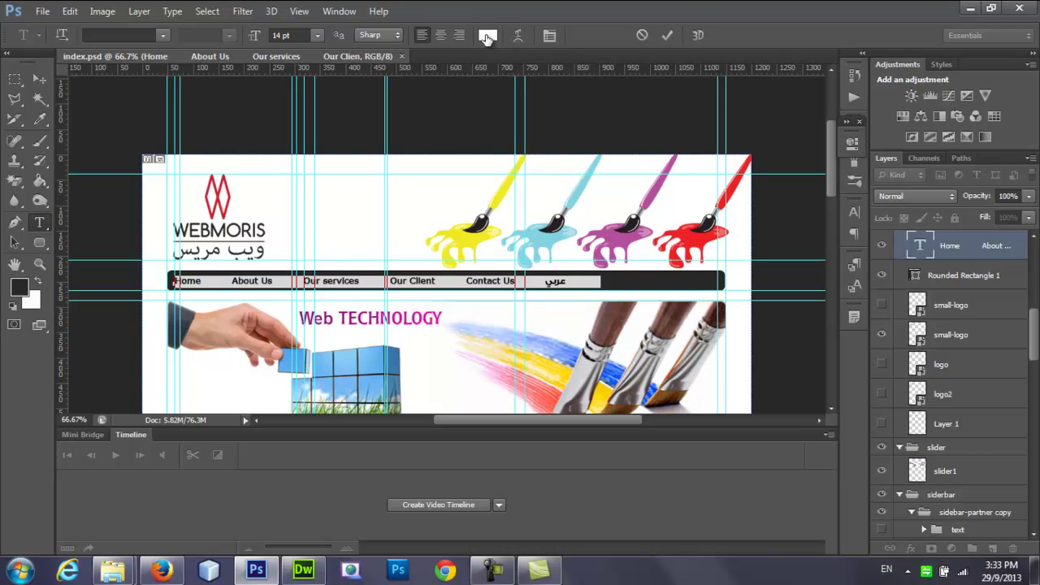
{"action": "left_click", "coordinate": [487, 35]}
{"action": "double_click", "coordinate": [691, 537]}
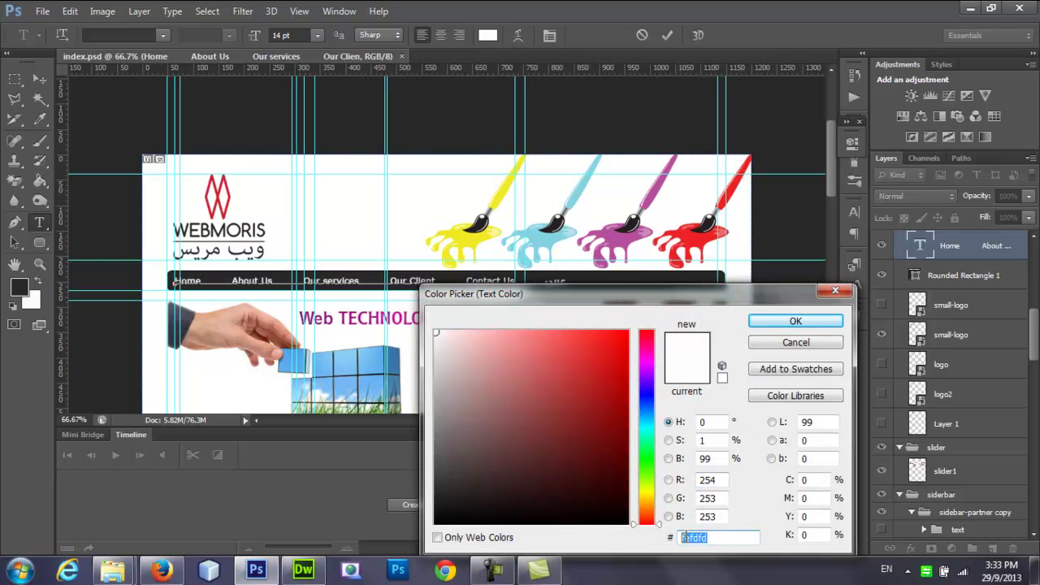
{"action": "left_click", "coordinate": [780, 342]}
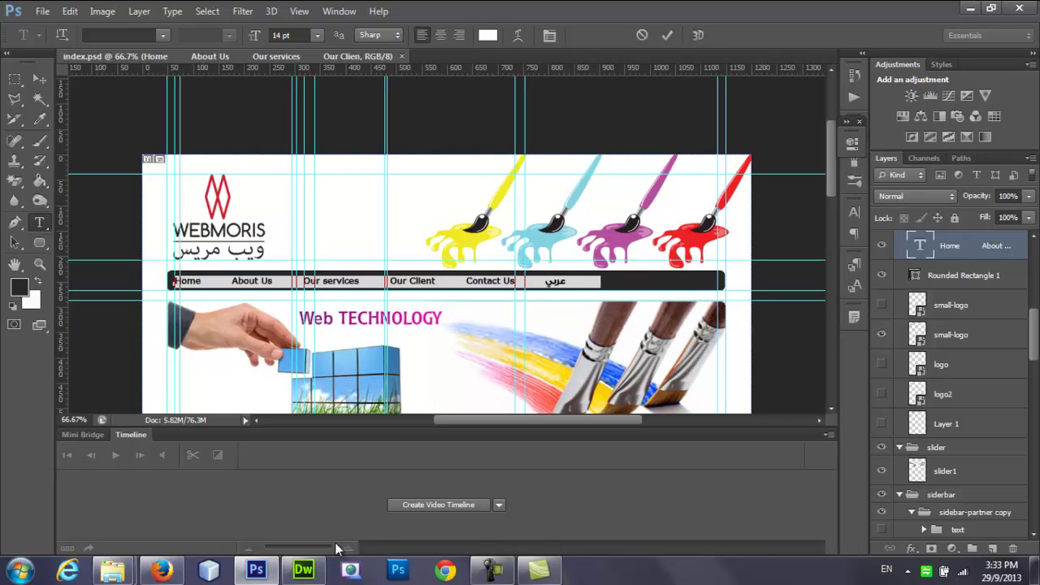
Reload index.html in Firefox to preview the menu links, and compare the page with the Photoshop design.
{"action": "left_click", "coordinate": [303, 569]}
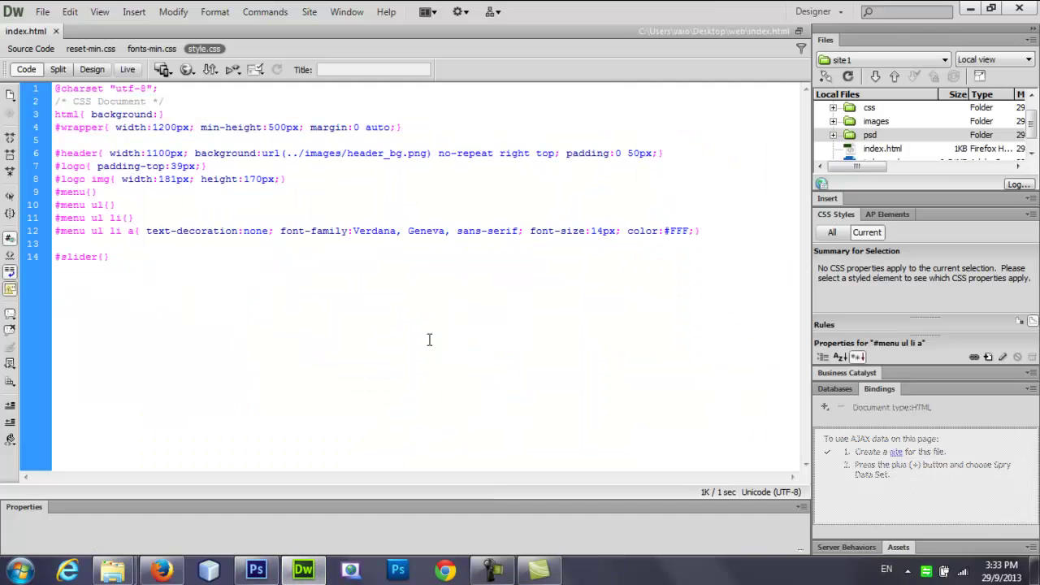
{"action": "left_click", "coordinate": [162, 571]}
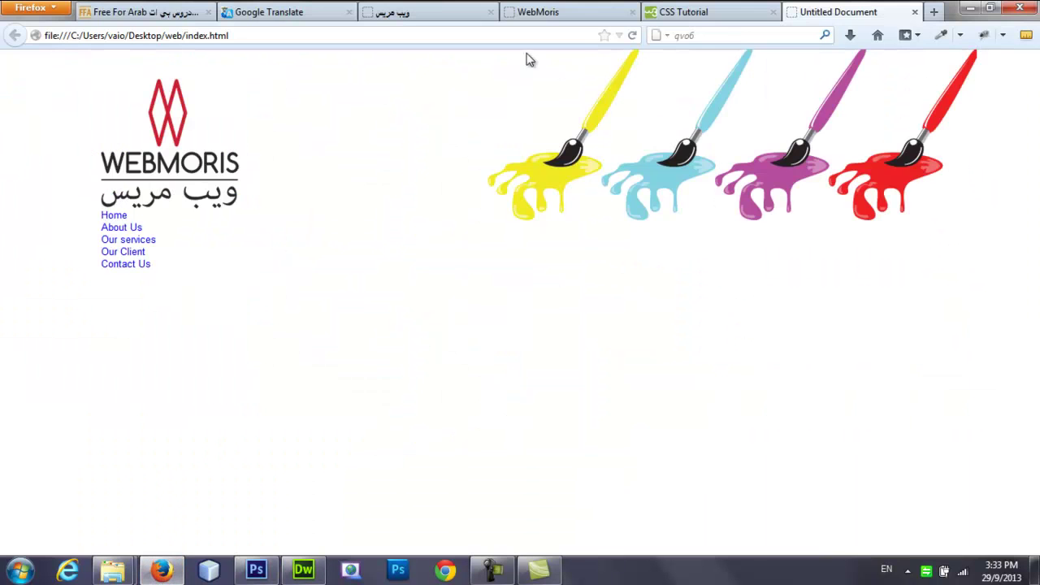
{"action": "left_click", "coordinate": [632, 35]}
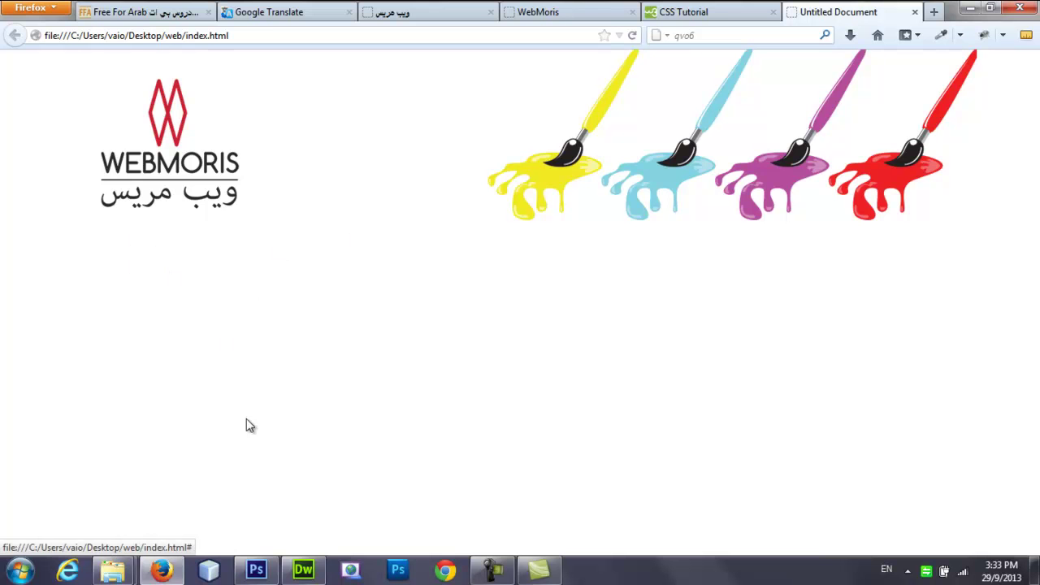
{"action": "left_click", "coordinate": [262, 572]}
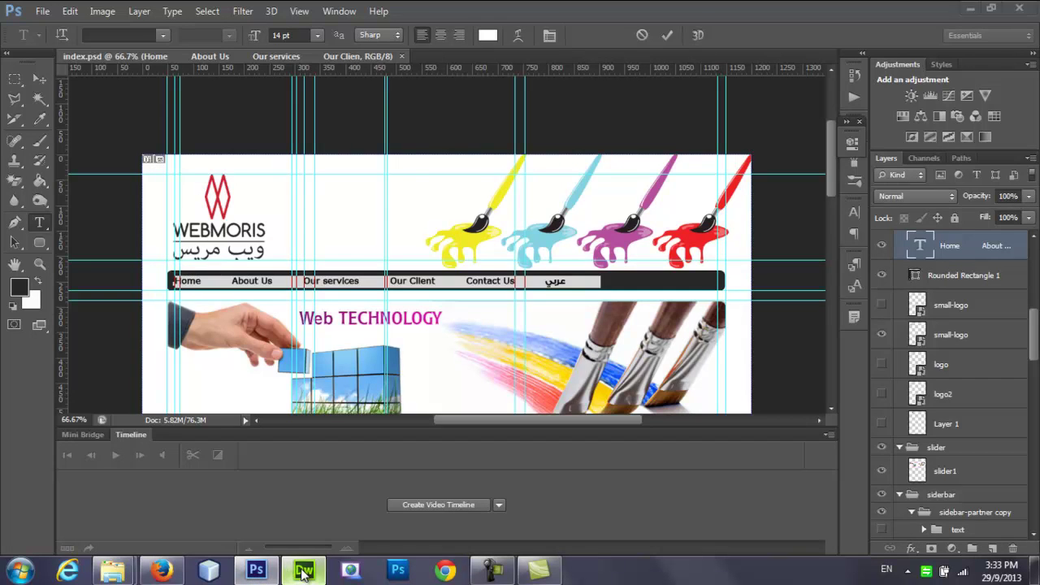
Place the cursor in Dreamweaver's #menu rule, and check the dimensions of menu_bg in the images folder in Windows Explorer.
{"action": "left_click", "coordinate": [303, 570]}
{"action": "left_click", "coordinate": [93, 192]}
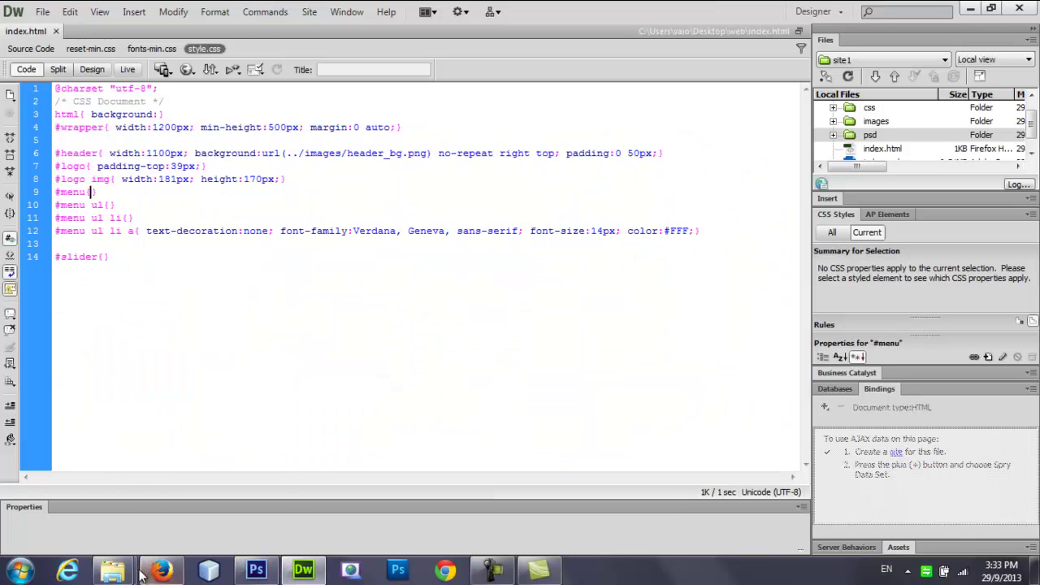
{"action": "mouse_move", "coordinate": [113, 571]}
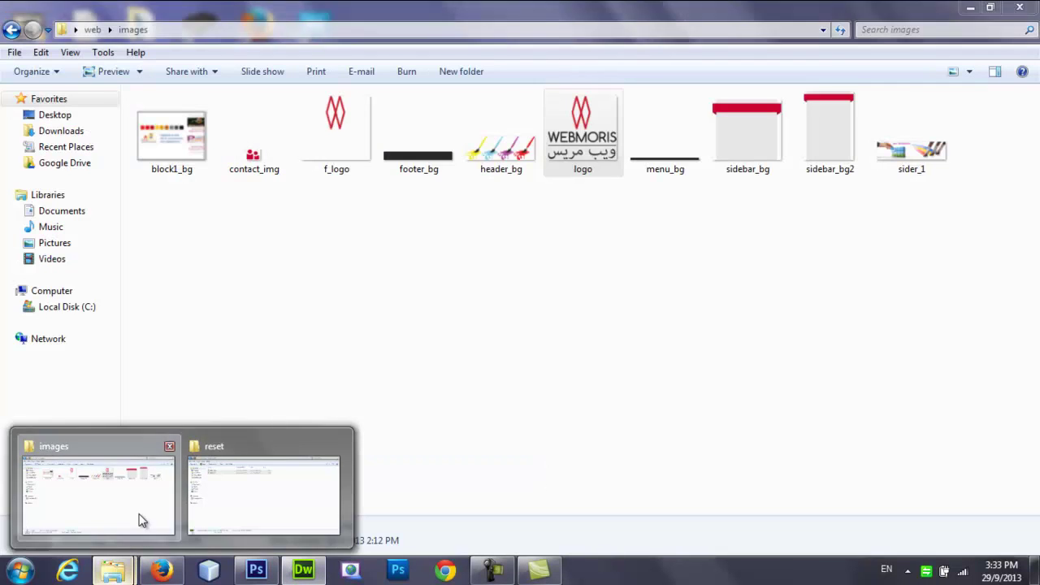
{"action": "left_click", "coordinate": [140, 521]}
{"action": "left_click", "coordinate": [666, 161]}
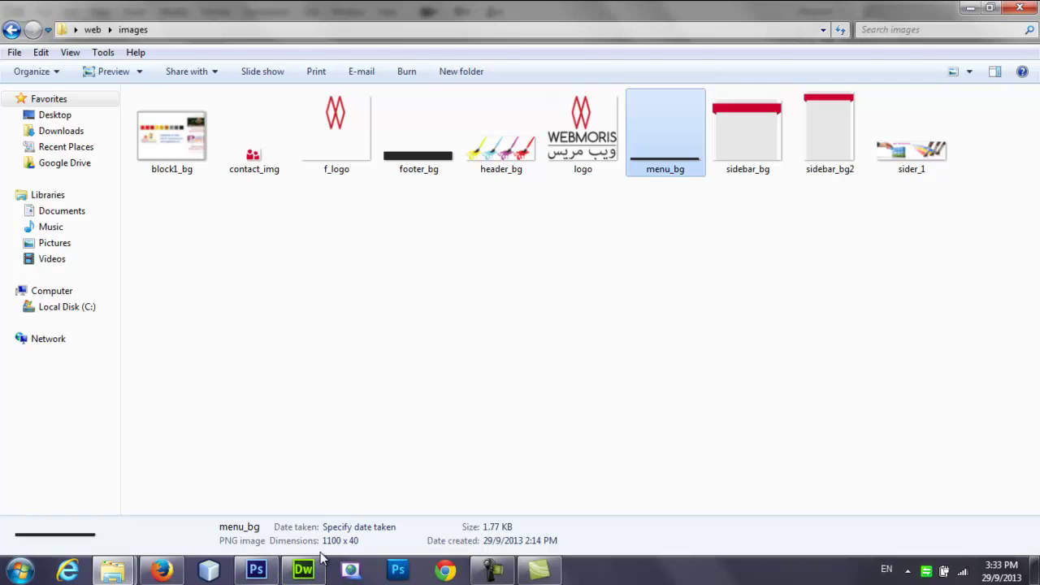
Back in Dreamweaver, add width:1100px; and height:40px; to the #menu rule in style.css.
{"action": "left_click", "coordinate": [304, 569]}
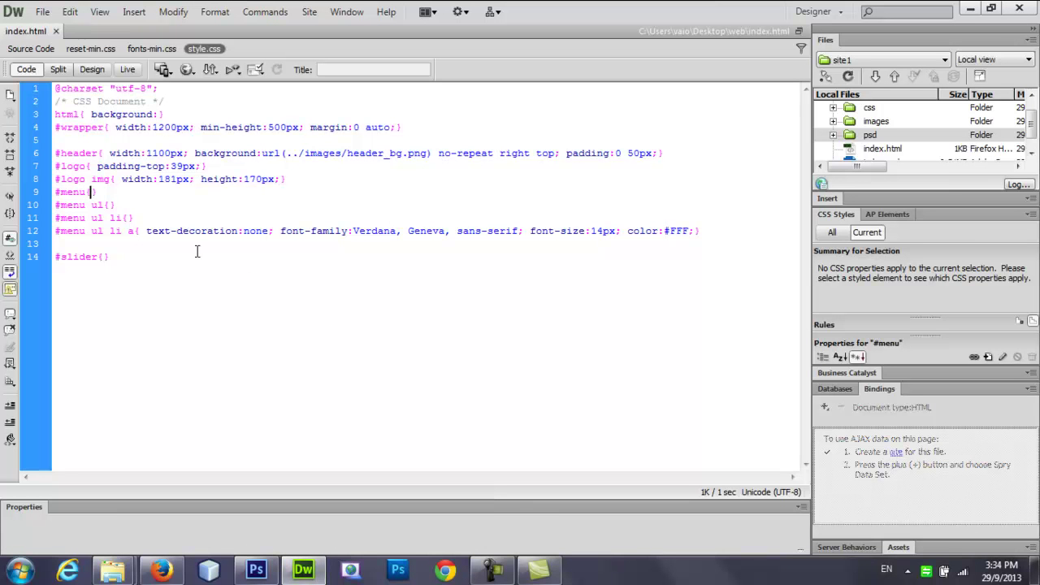
{"action": "type", "text": "w"}
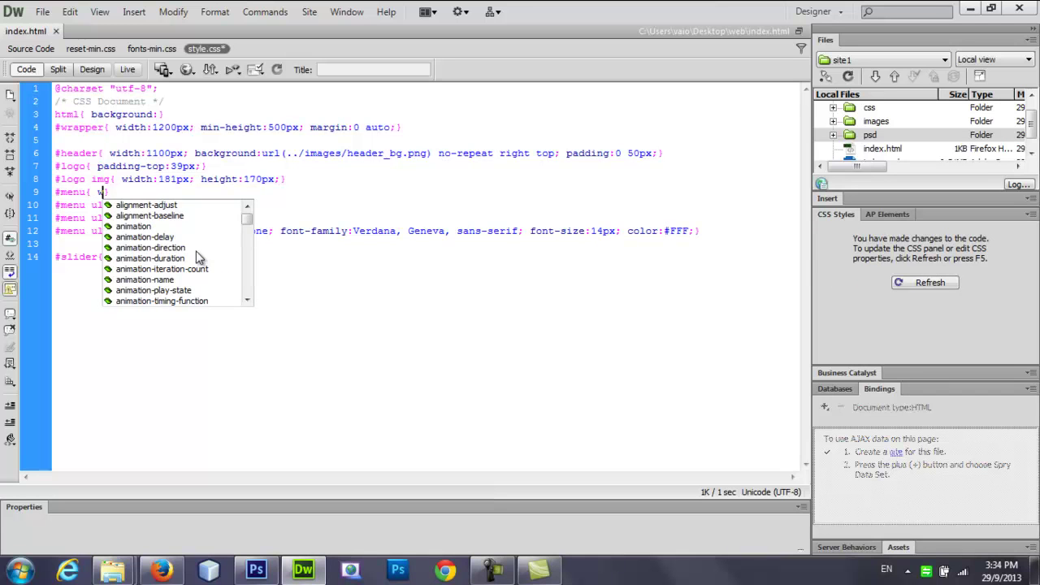
{"action": "key", "text": "Return"}
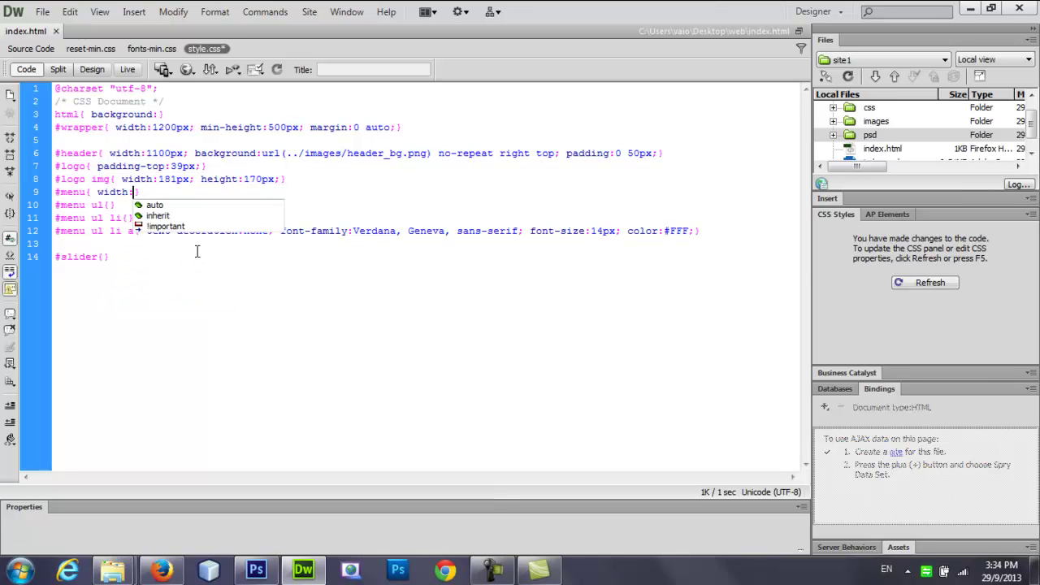
{"action": "type", "text": "1"}
{"action": "type", "text": "100px; "}
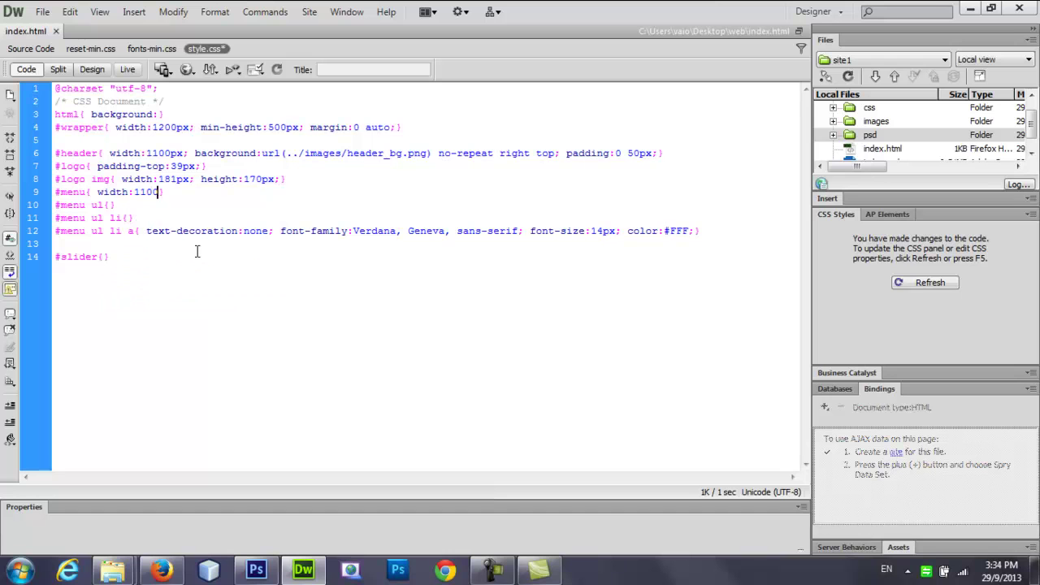
{"action": "type", "text": "he"}
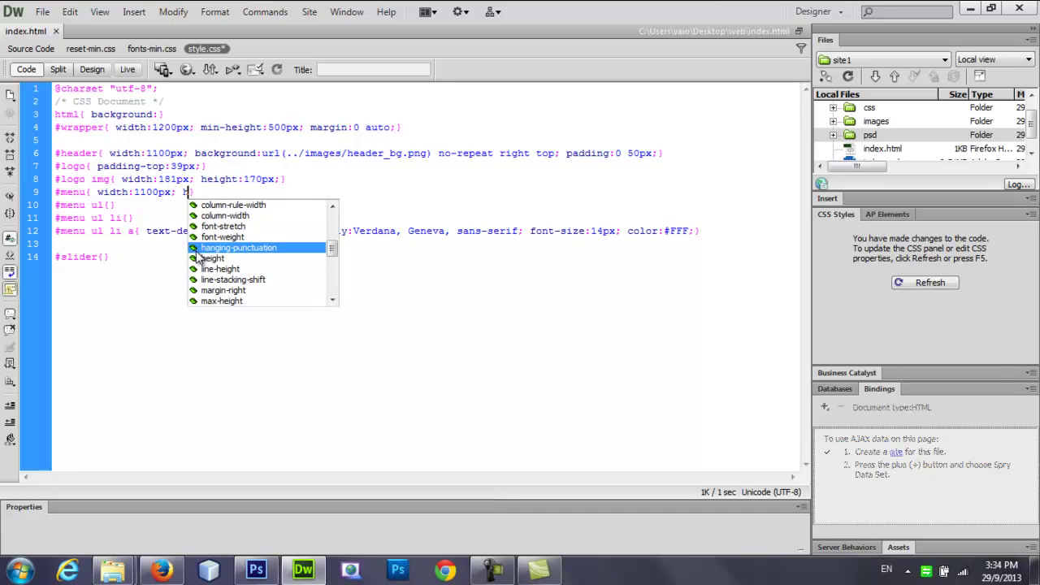
{"action": "key", "text": "Return"}
{"action": "type", "text": "40px; "}
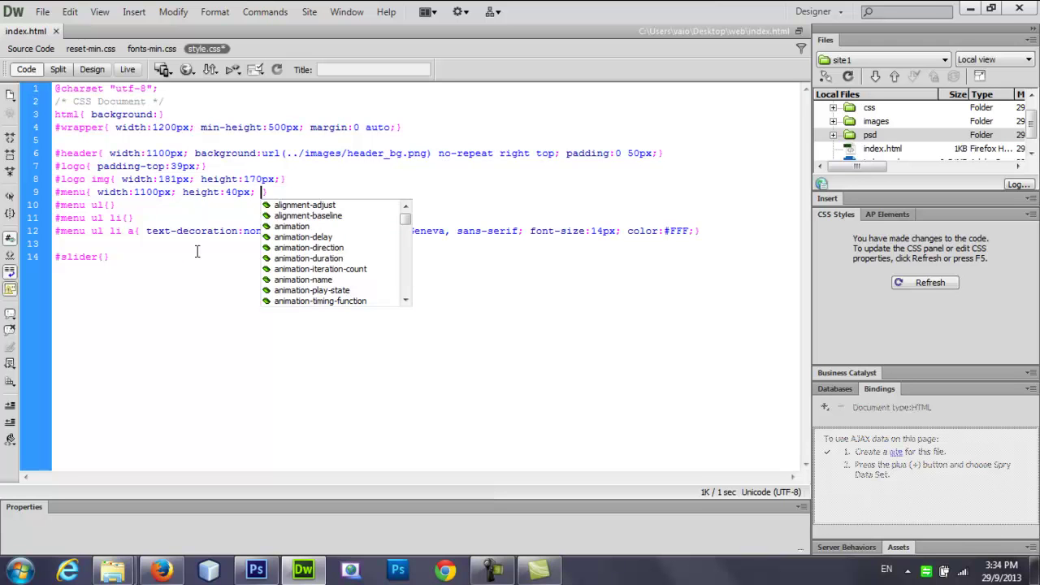
Add background:url(../images/menu_bg.png) no-repeat; to the #menu rule, save style.css, and reload the page in Firefox.
{"action": "type", "text": "b"}
{"action": "key", "text": "Down"}
{"action": "key", "text": "Return"}
{"action": "key", "text": "Down"}
{"action": "key", "text": "Down"}
{"action": "key", "text": "Return"}
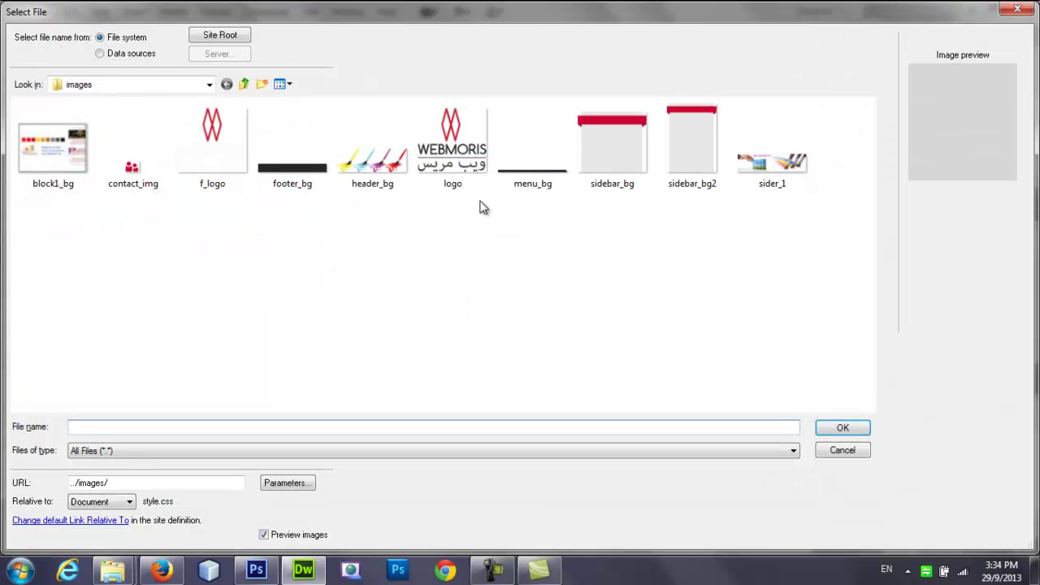
{"action": "left_click", "coordinate": [524, 166]}
{"action": "left_click", "coordinate": [841, 428]}
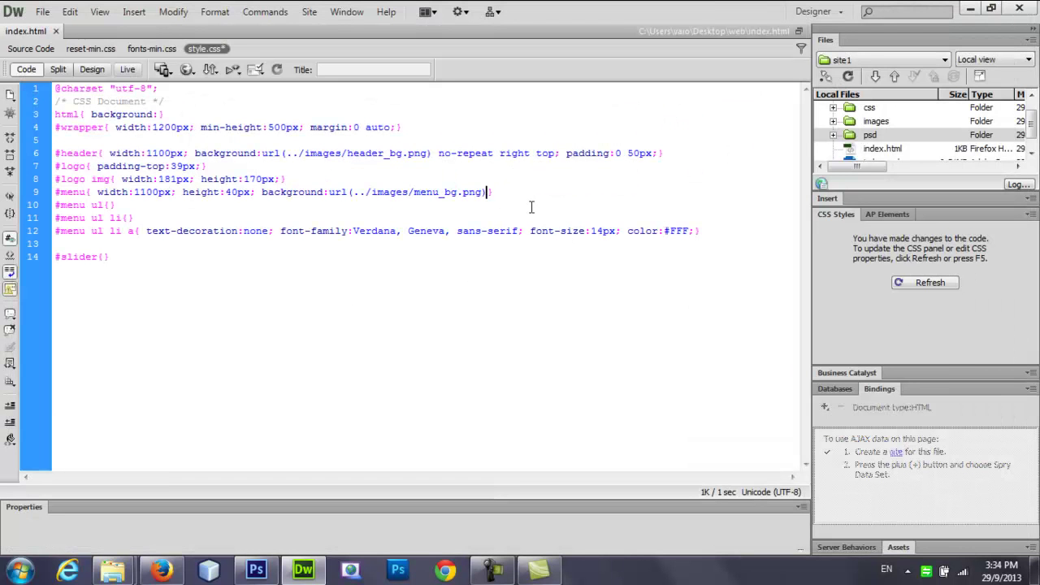
{"action": "type", "text": "no"}
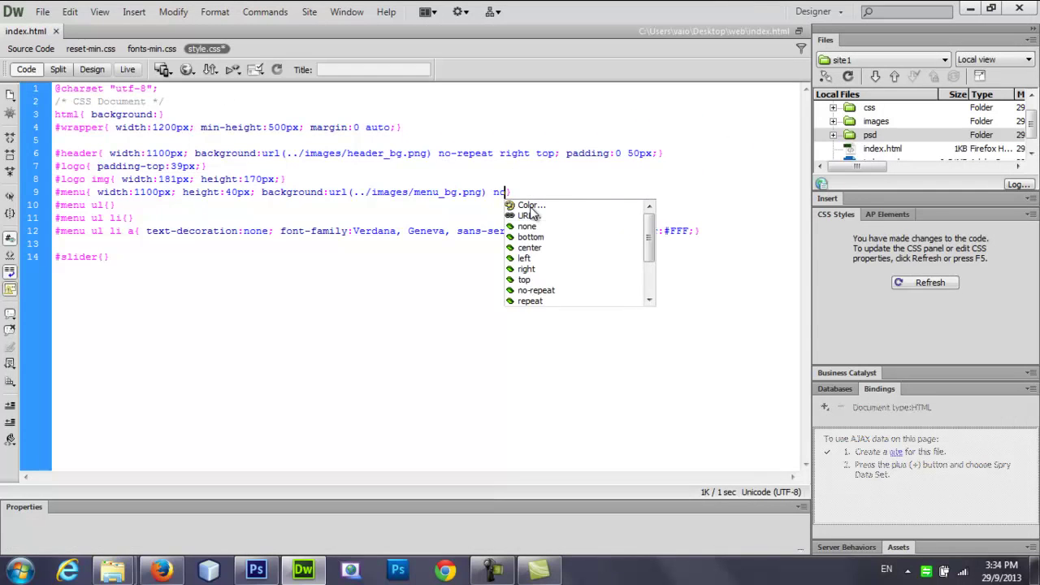
{"action": "key", "text": "Return"}
{"action": "type", "text": ";"}
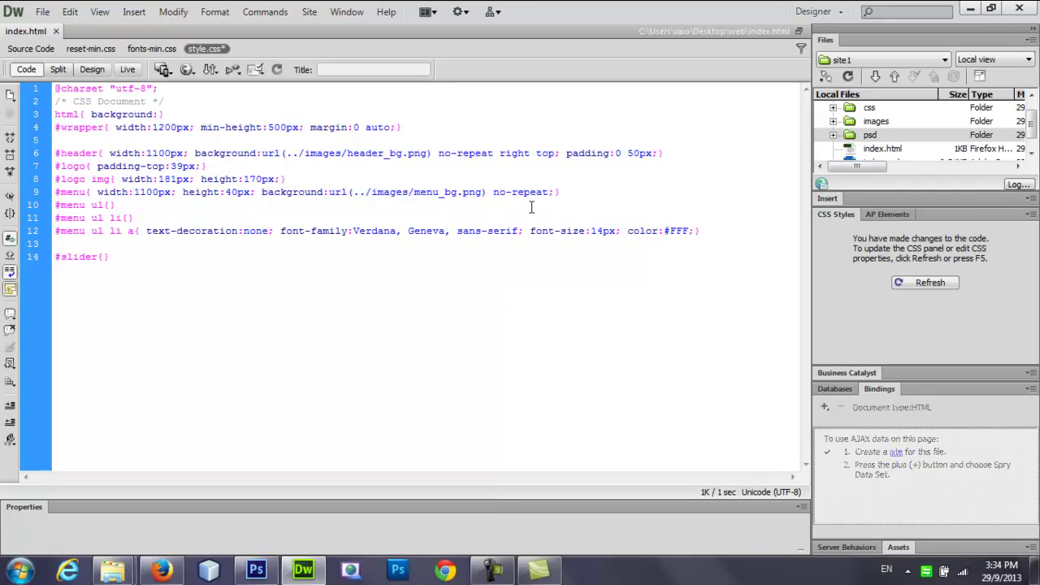
{"action": "left_click", "coordinate": [161, 570]}
{"action": "left_click", "coordinate": [631, 36]}
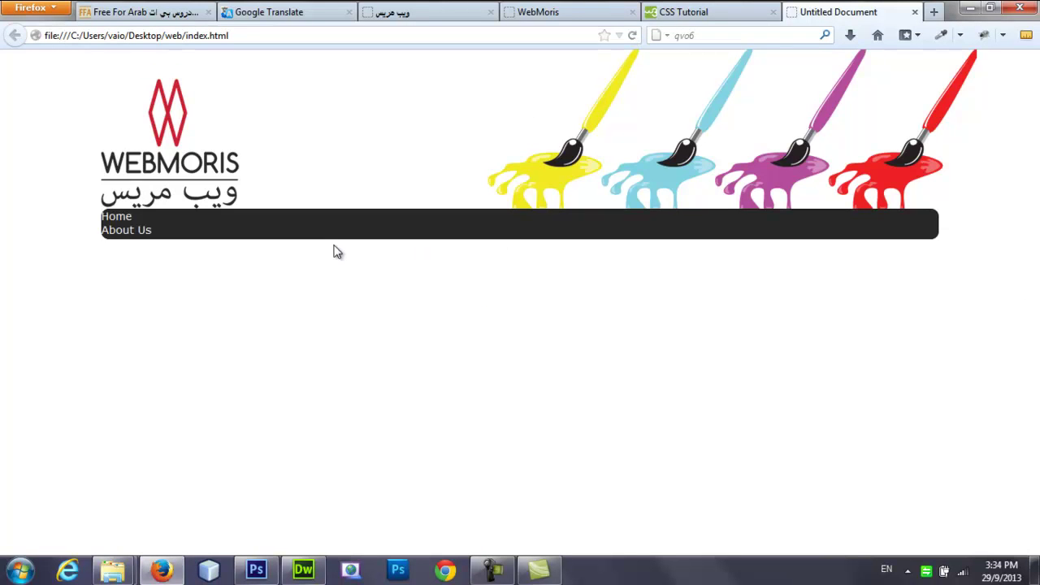
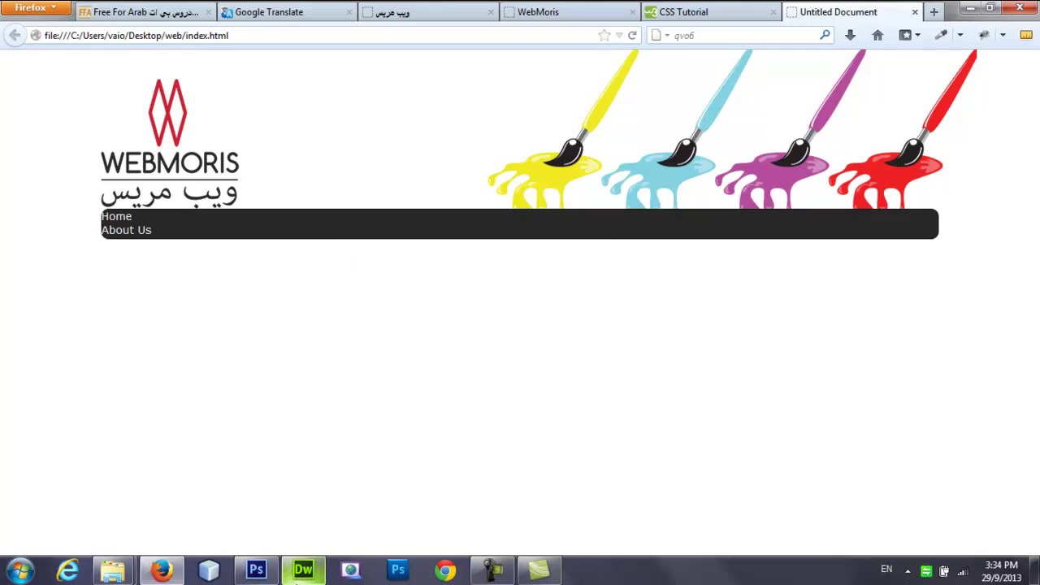
In Dreamweaver, insert <div class="clear"></div> below the slider div in index.html and save the file.
{"action": "left_click", "coordinate": [303, 568]}
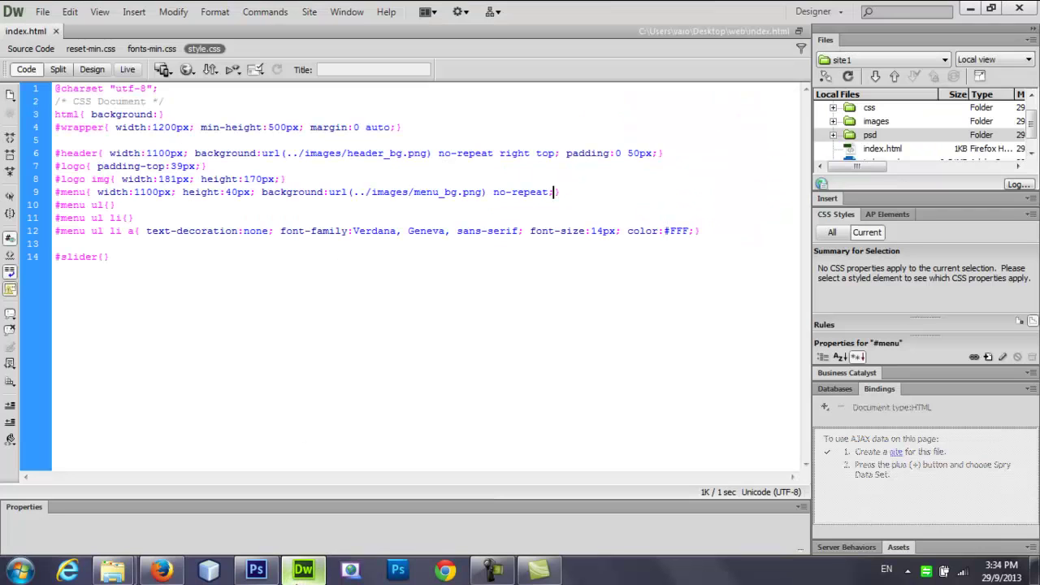
{"action": "left_click", "coordinate": [36, 49]}
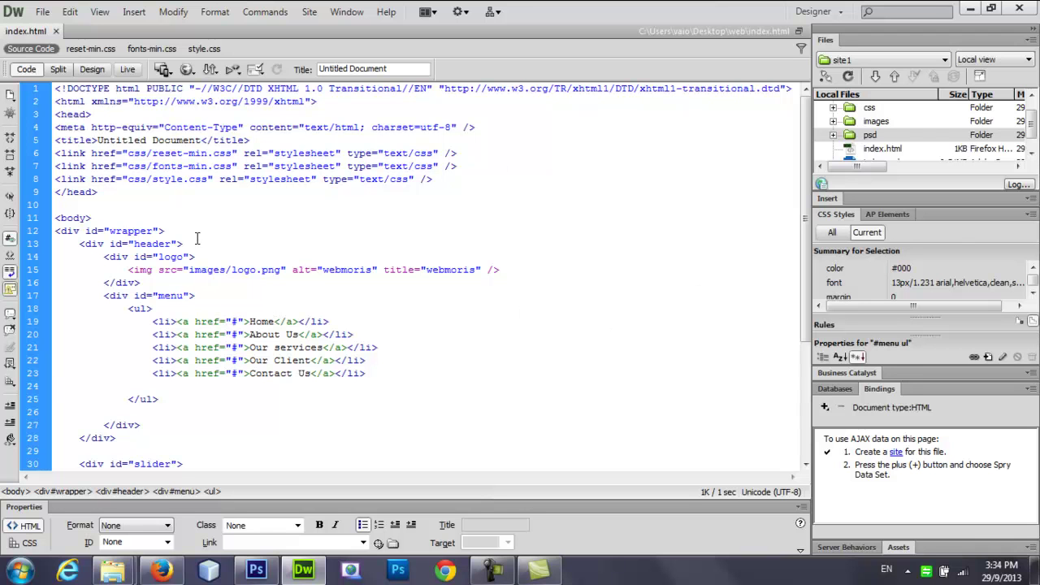
{"action": "left_click_drag", "start_coordinate": [806, 231], "coordinate": [806, 292]}
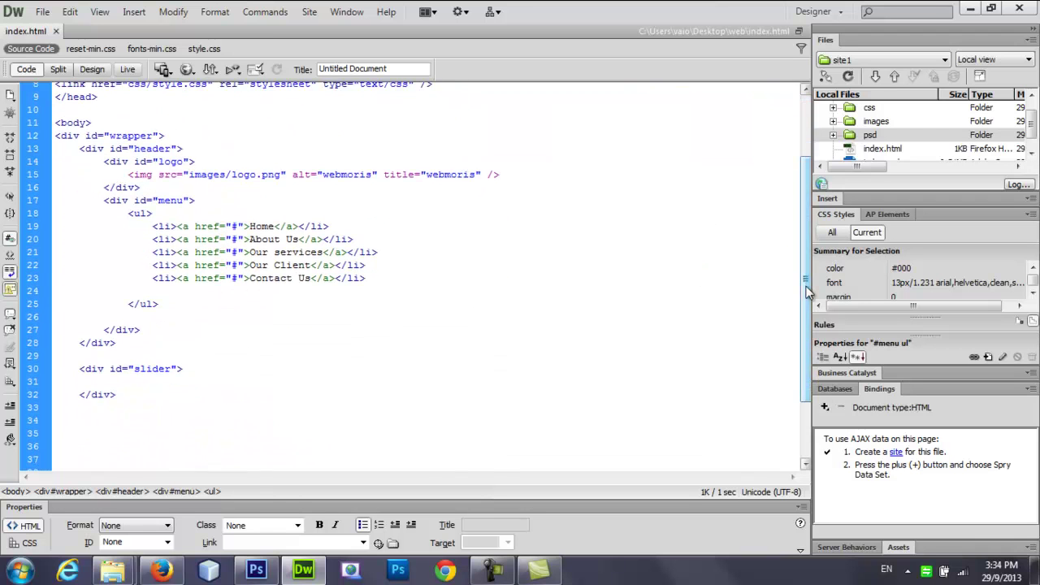
{"action": "left_click", "coordinate": [139, 395]}
{"action": "key", "text": "Return"}
{"action": "key", "text": "Return"}
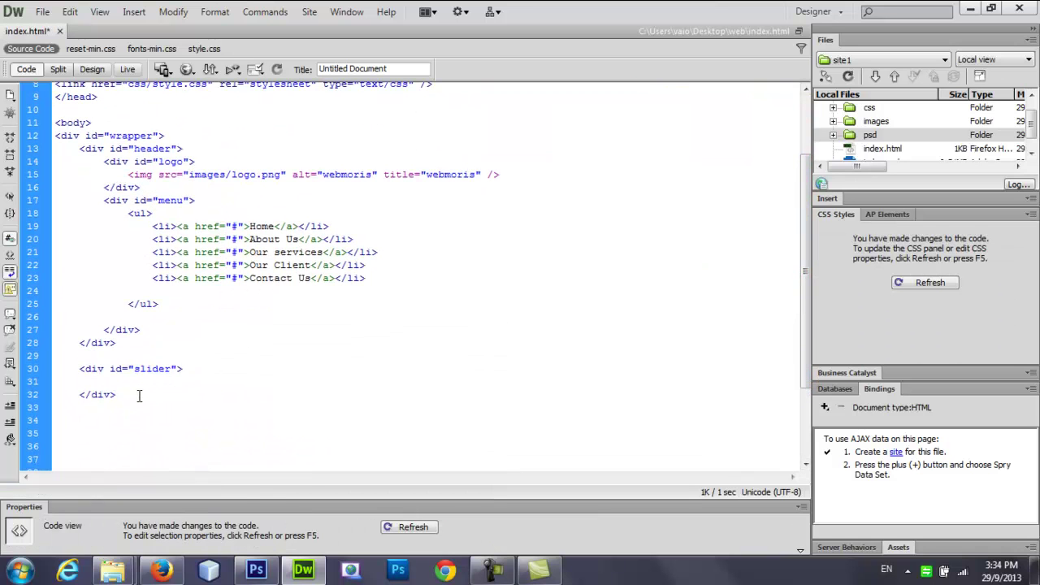
{"action": "type", "text": "<div "}
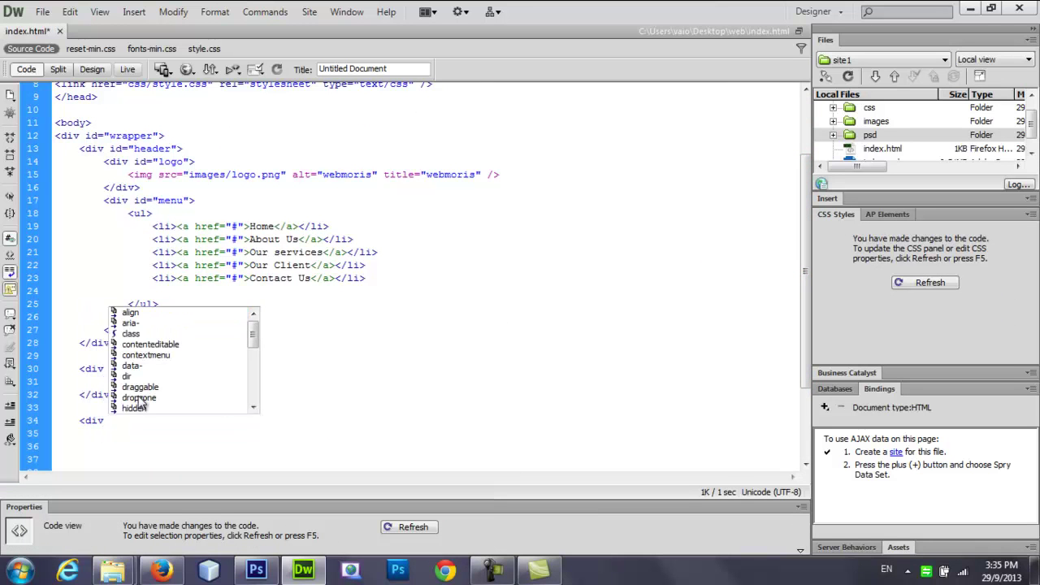
{"action": "type", "text": "c"}
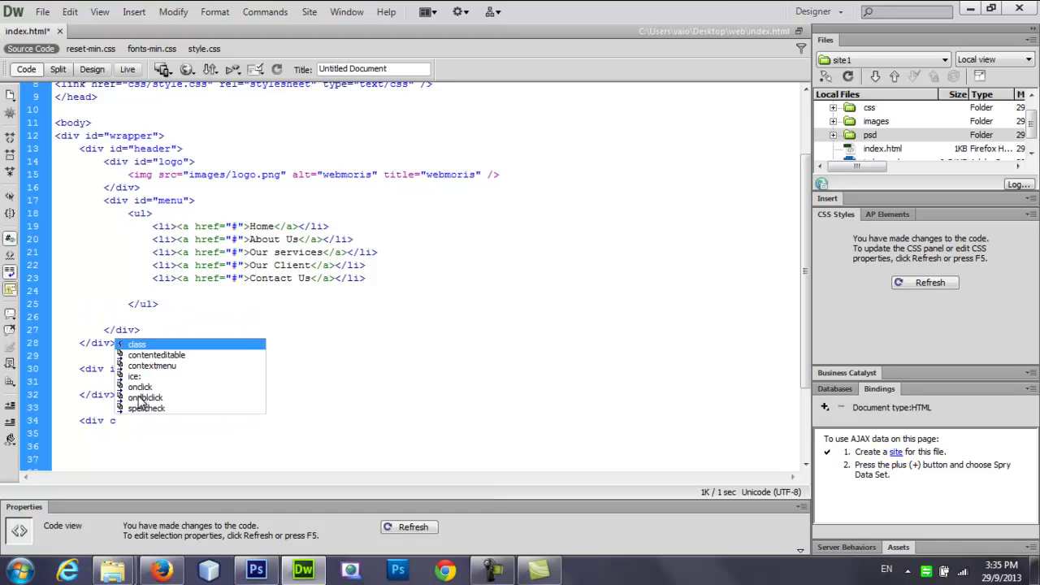
{"action": "key", "text": "Return"}
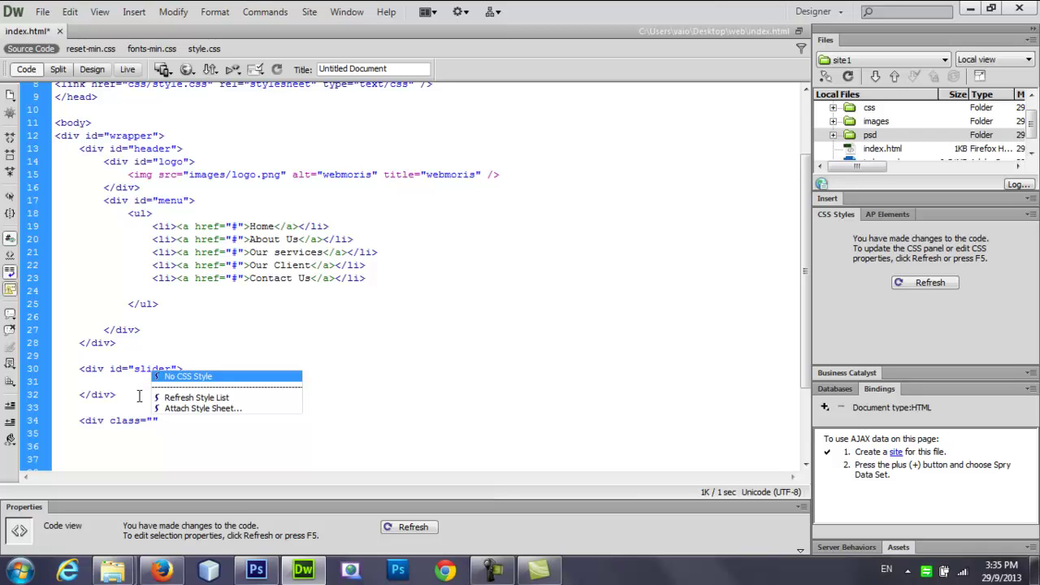
{"action": "type", "text": "clear"}
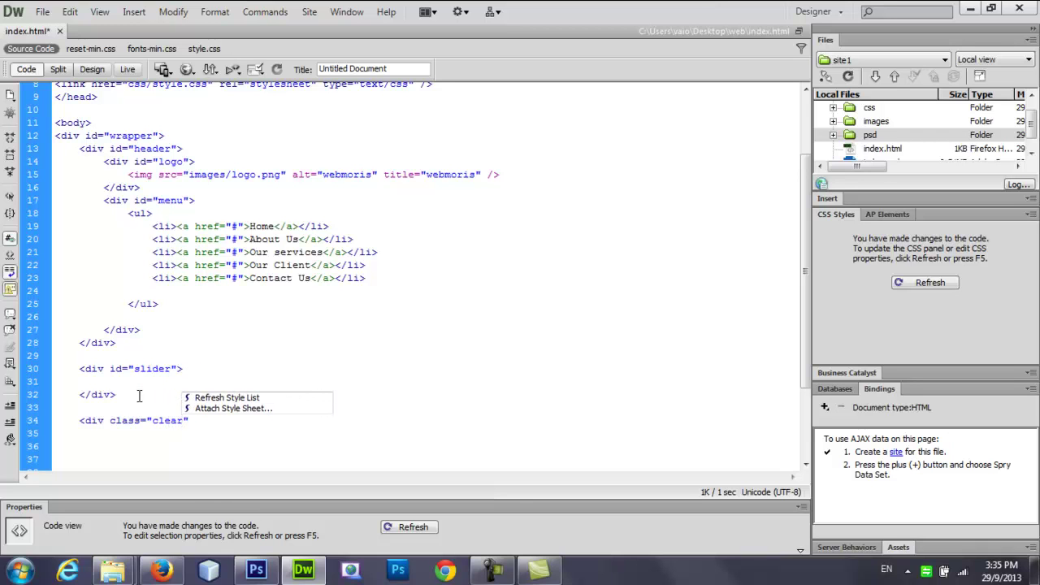
{"action": "key", "text": "Right"}
{"action": "type", "text": "></div>"}
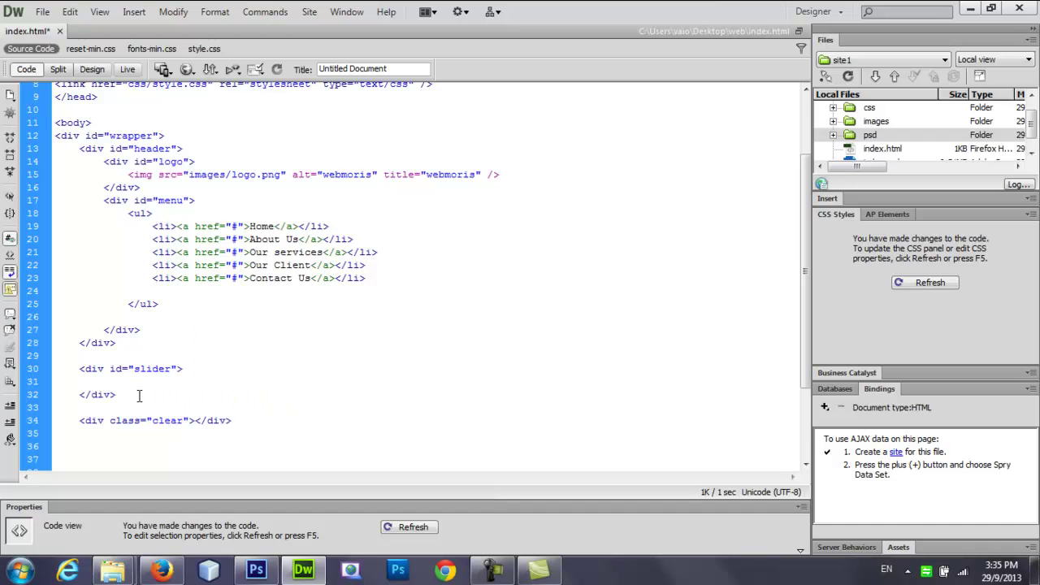
{"action": "key", "text": "ctrl+s"}
Add an empty .clear{} rule on a new line below the #slider rule in style.css.
{"action": "double_click", "coordinate": [167, 421]}
{"action": "left_click", "coordinate": [204, 49]}
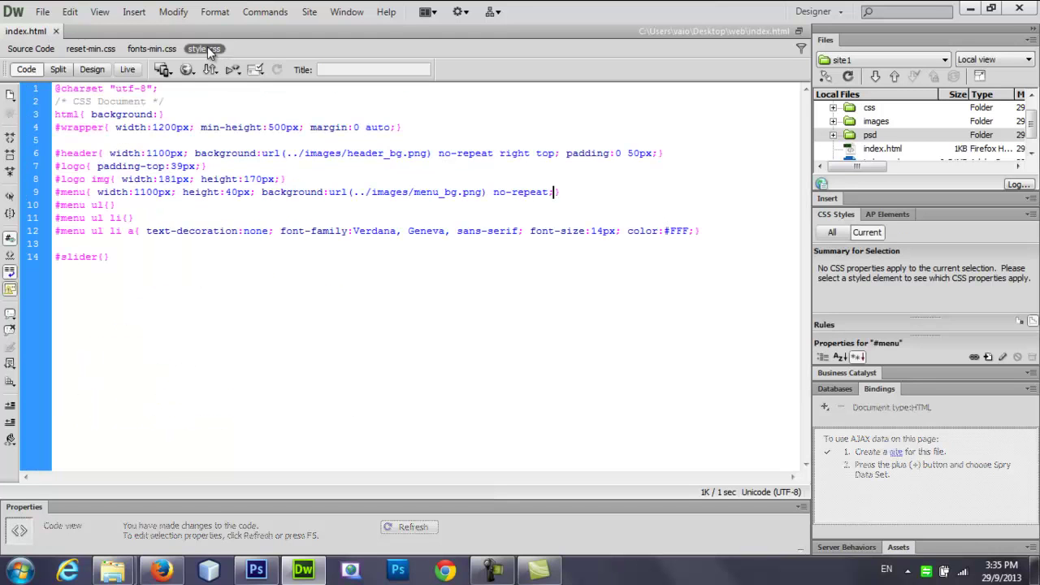
{"action": "left_click", "coordinate": [135, 327]}
{"action": "key", "text": "Return"}
{"action": "key", "text": "Return"}
{"action": "key", "text": "Return"}
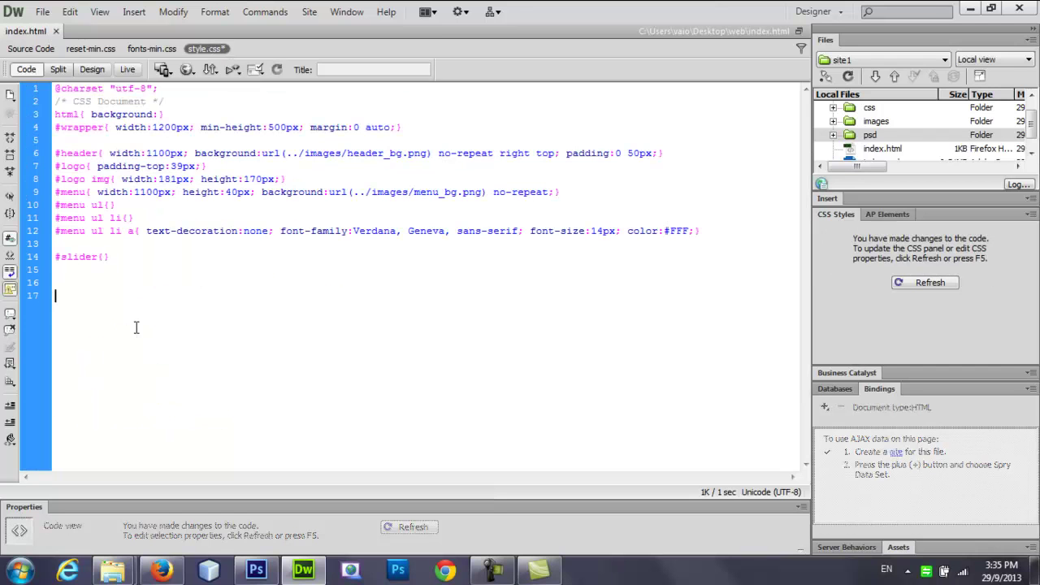
{"action": "type", "text": ".clear{}"}
Give the .clear rule the declarations width:1100px; and height:10px;.
{"action": "key", "text": "Left"}
{"action": "type", "text": "w"}
{"action": "key", "text": "Down"}
{"action": "key", "text": "Down"}
{"action": "key", "text": "Down"}
{"action": "key", "text": "Return"}
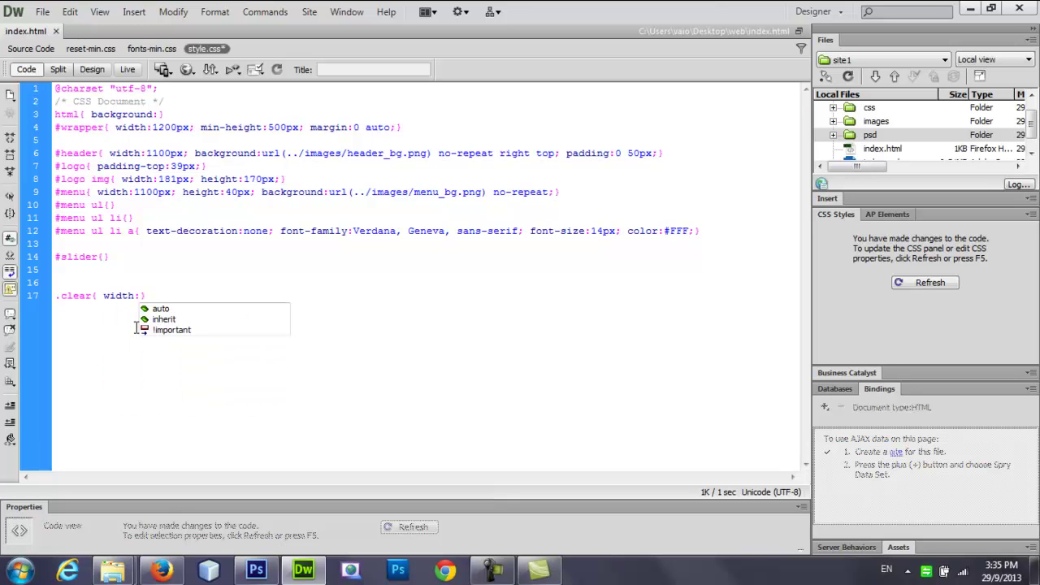
{"action": "type", "text": "110"}
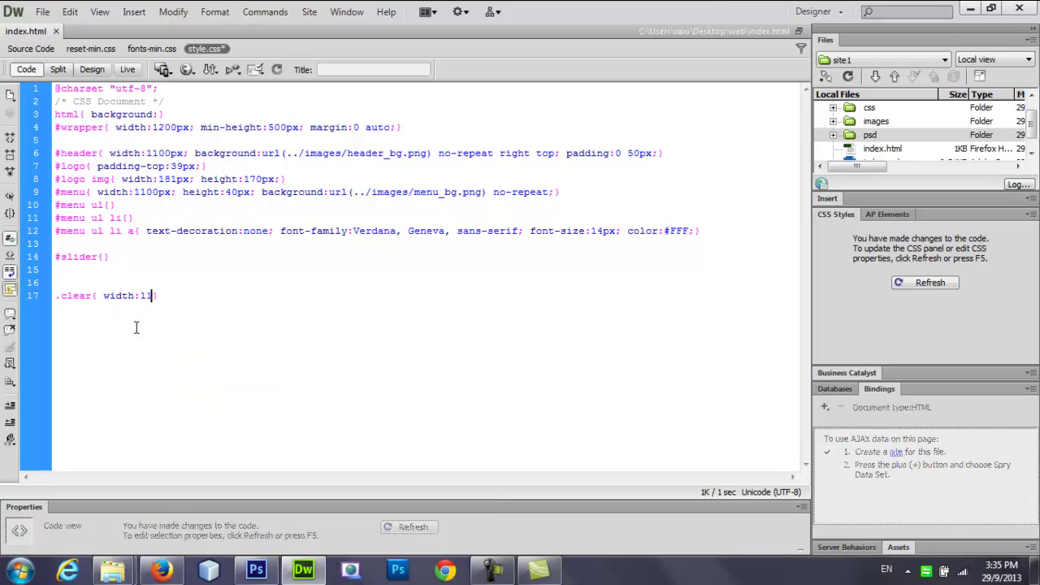
{"action": "type", "text": "0px; h"}
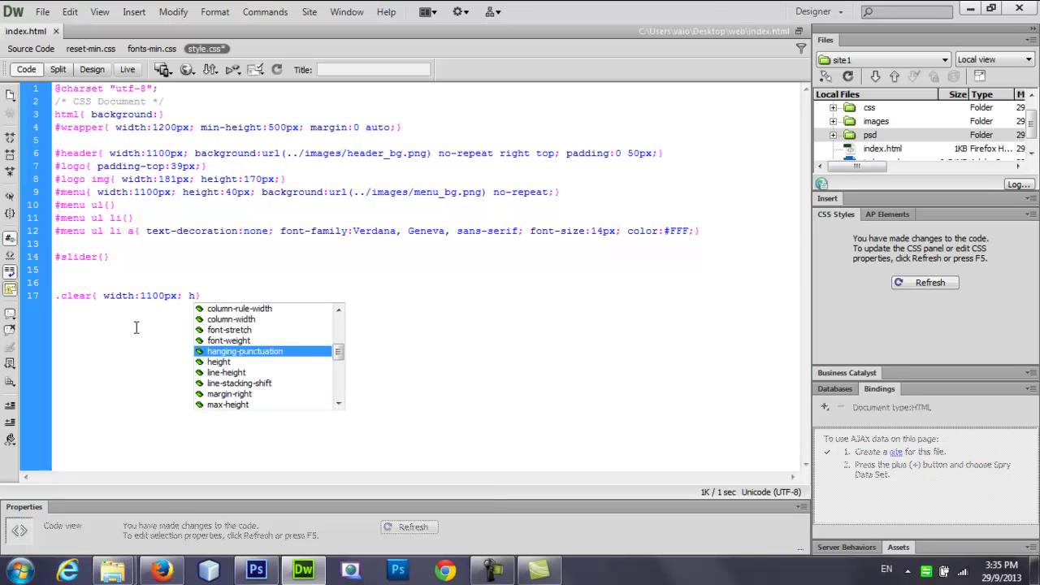
{"action": "type", "text": "e"}
{"action": "key", "text": "Return"}
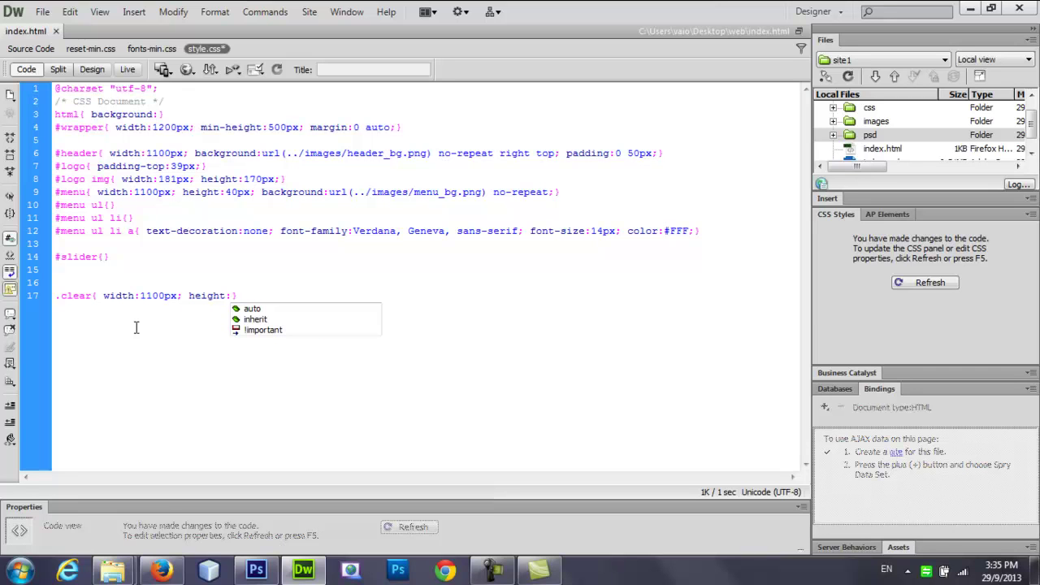
{"action": "type", "text": "10px;"}
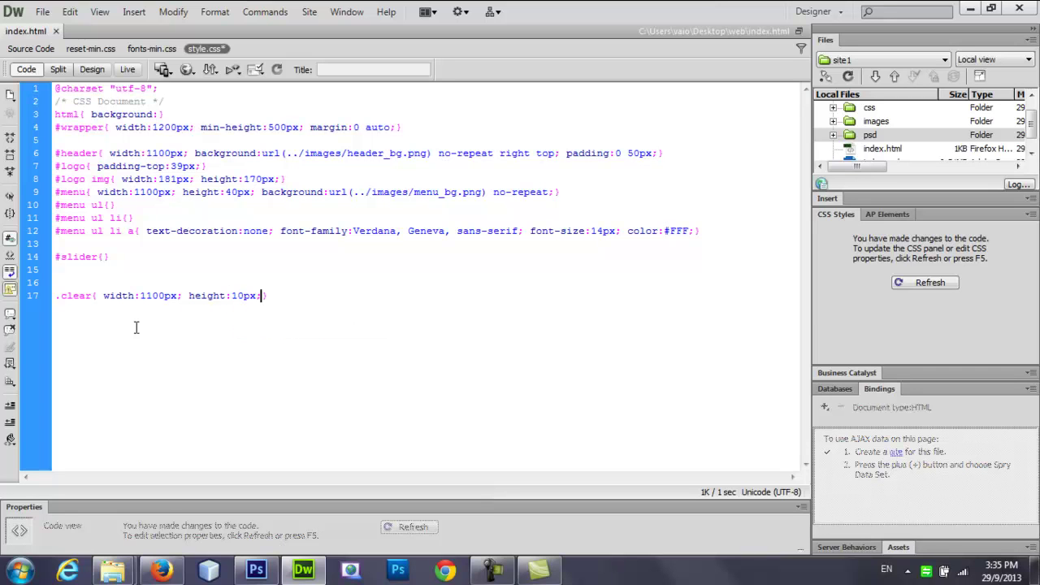
Add clear:both; to the .clear rule and save style.css.
{"action": "type", "text": " c"}
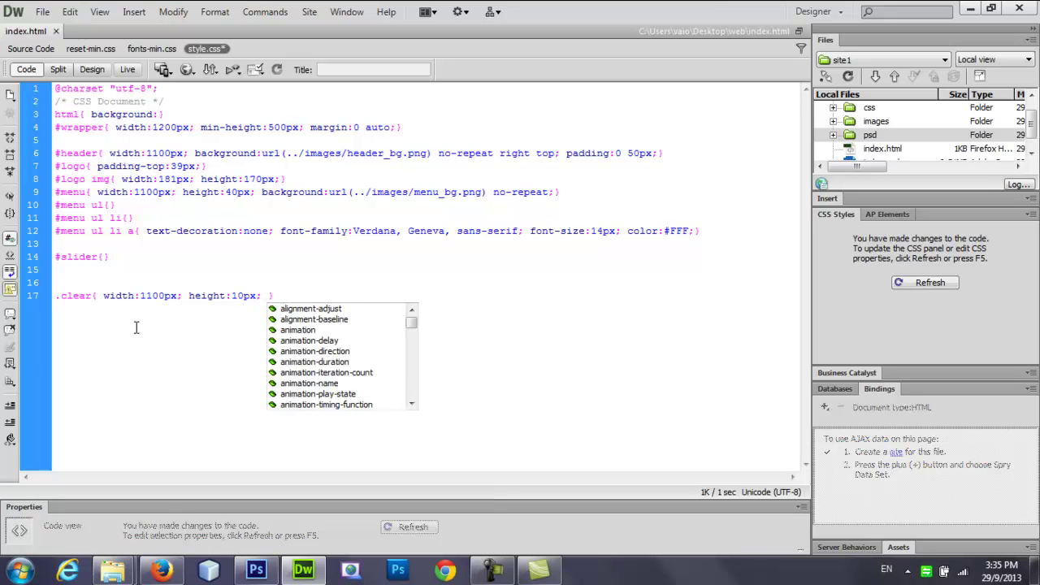
{"action": "key", "text": "Down"}
{"action": "key", "text": "Down"}
{"action": "key", "text": "Up"}
{"action": "key", "text": "Return"}
{"action": "type", "text": "b"}
{"action": "key", "text": "Return"}
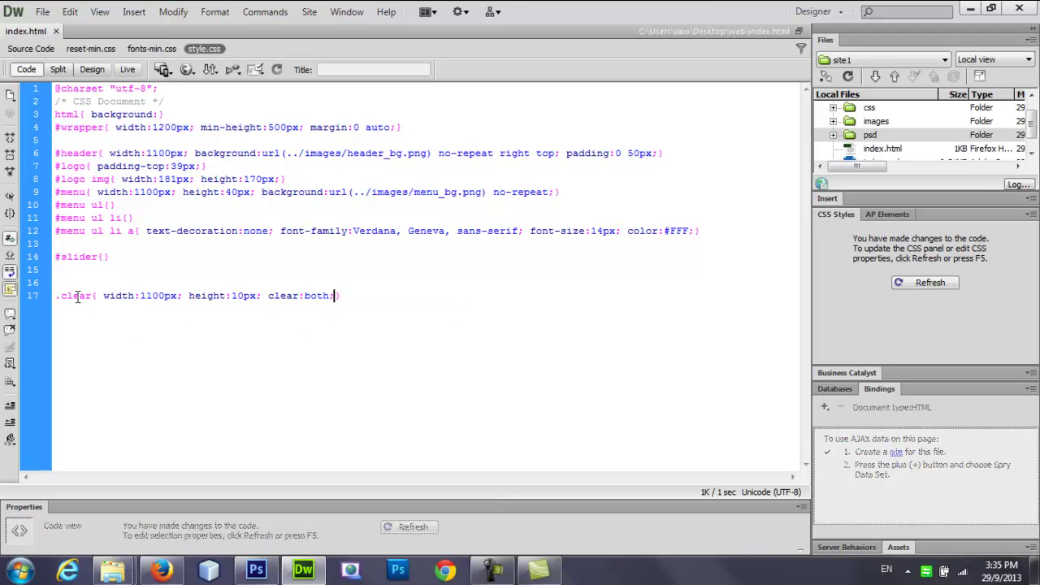
Copy the clear div in index.html to a new line between the logo and menu divs, save, and reload the page in Firefox.
{"action": "left_click", "coordinate": [31, 48]}
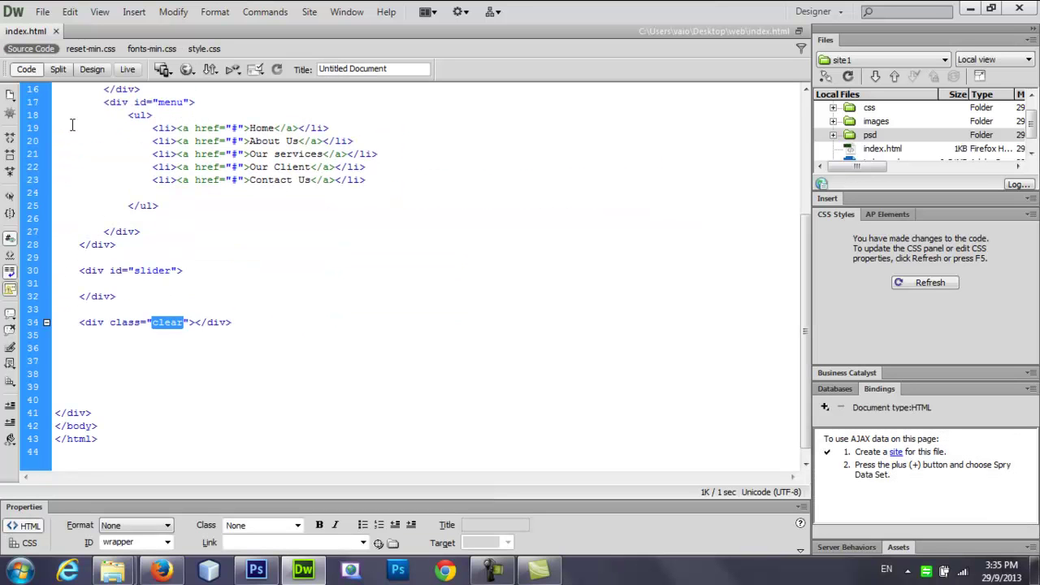
{"action": "double_click", "coordinate": [138, 325]}
{"action": "triple_click", "coordinate": [138, 325]}
{"action": "key", "text": "ctrl+c"}
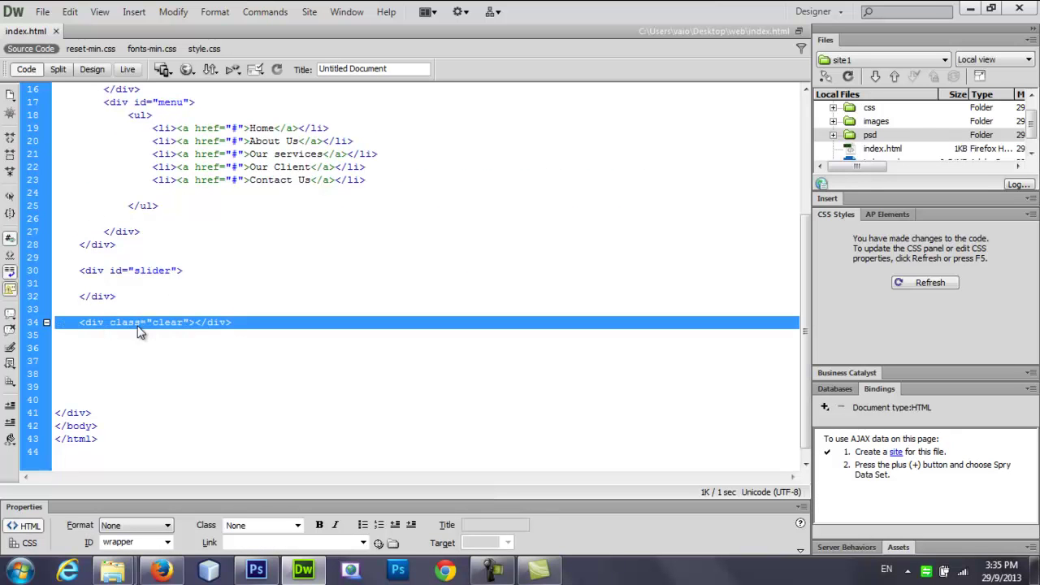
{"action": "left_click_drag", "start_coordinate": [807, 283], "coordinate": [804, 194]}
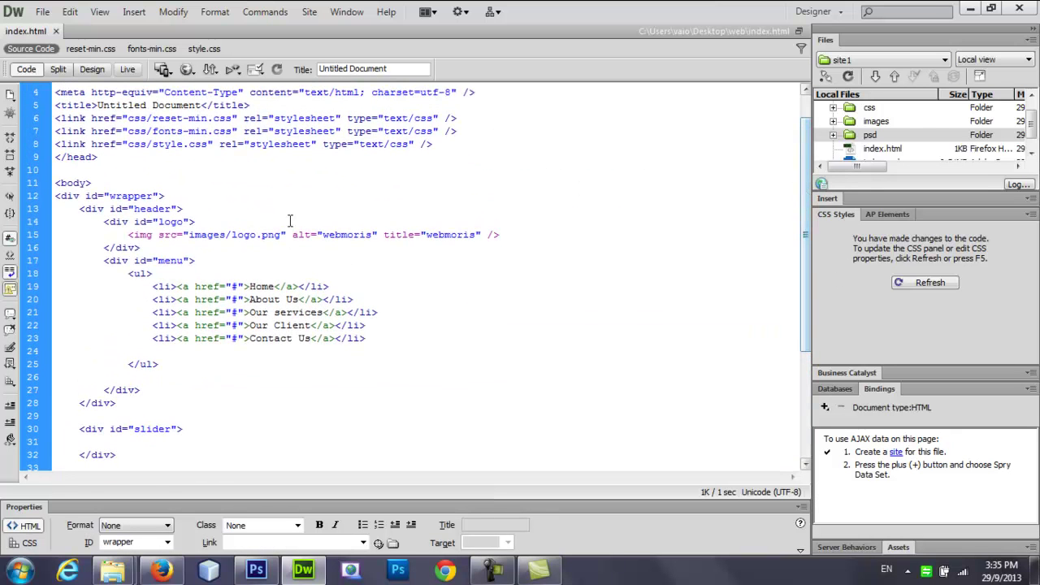
{"action": "left_click", "coordinate": [149, 250]}
{"action": "key", "text": "Return"}
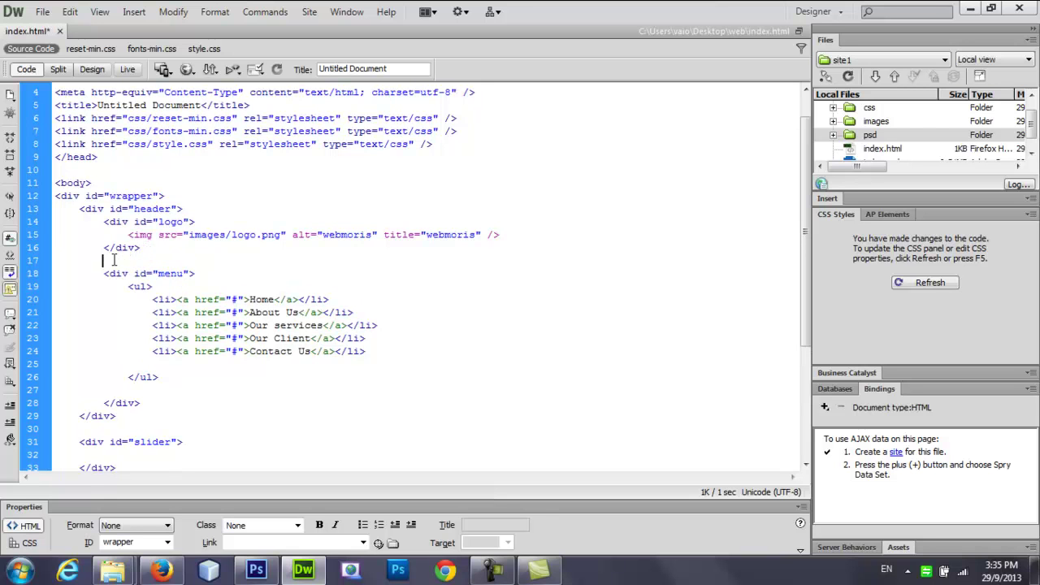
{"action": "triple_click", "coordinate": [115, 261]}
{"action": "key", "text": "ctrl+v"}
{"action": "key", "text": "ctrl+s"}
{"action": "left_click", "coordinate": [161, 571]}
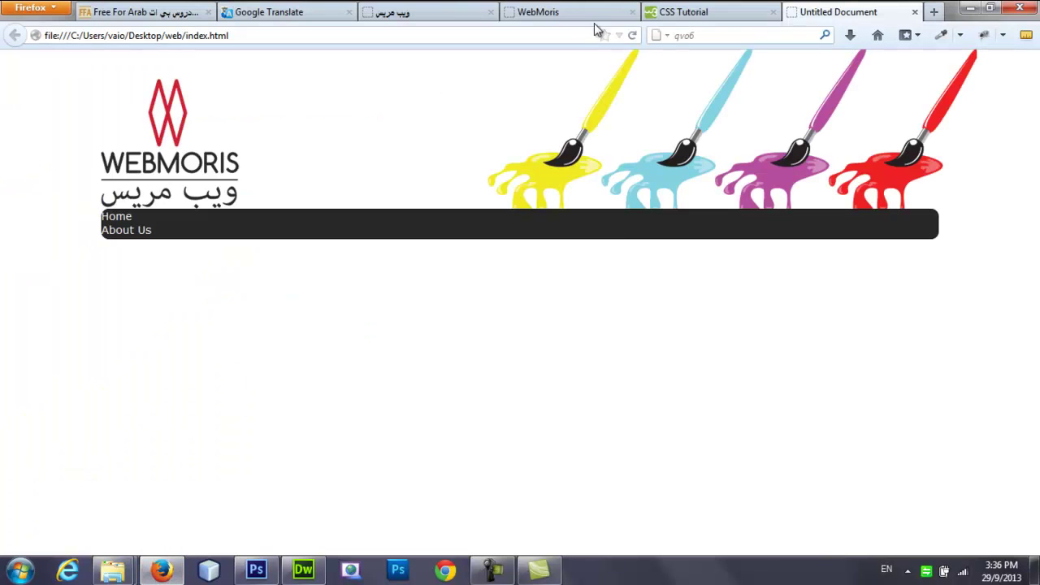
{"action": "left_click", "coordinate": [632, 35]}
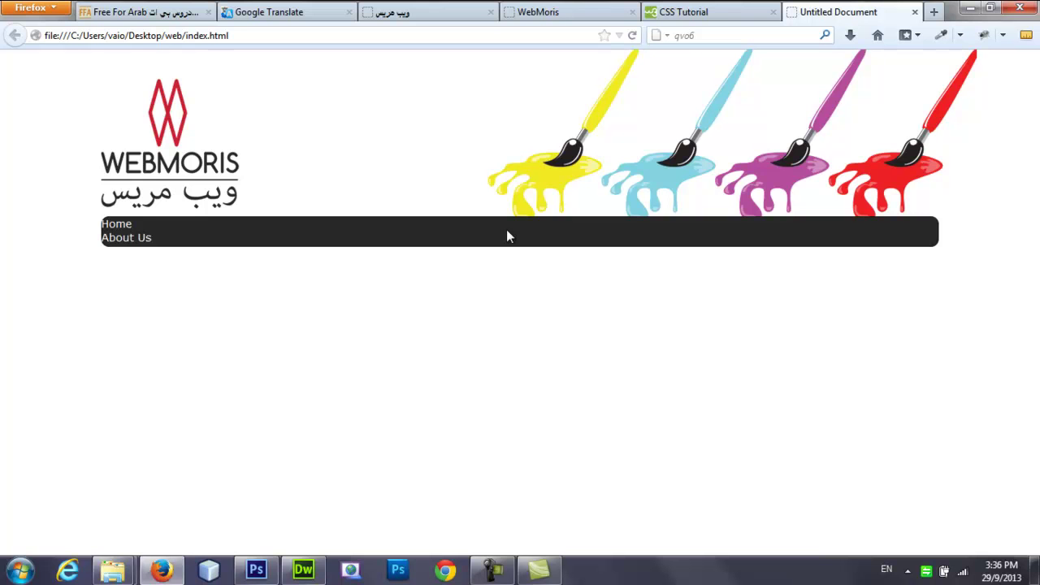
In Dreamweaver, add margin-top:20px; to the #menu rule in style.css, save, and reload the page in Firefox.
{"action": "left_click", "coordinate": [303, 570]}
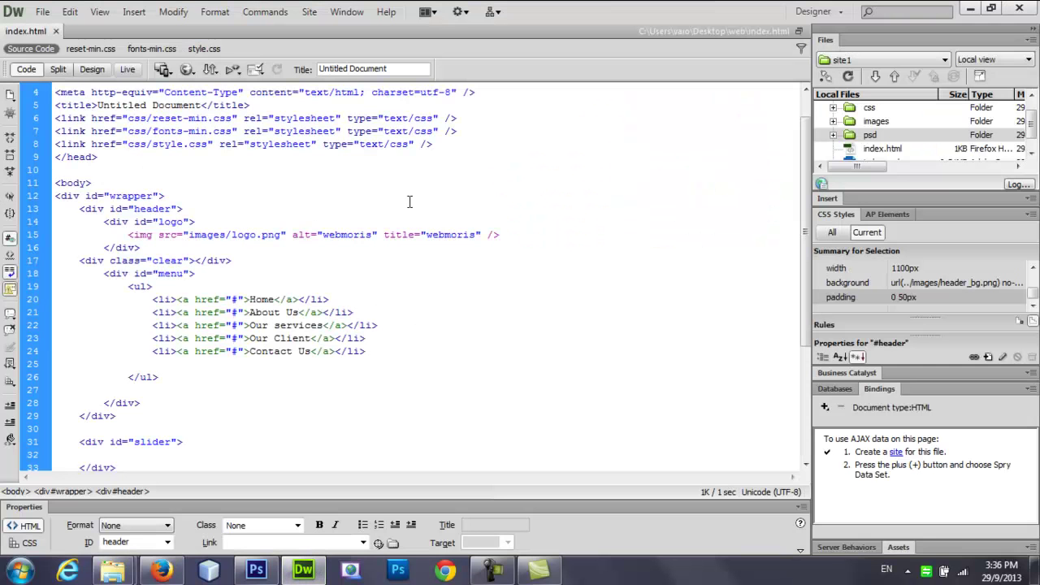
{"action": "left_click", "coordinate": [196, 44]}
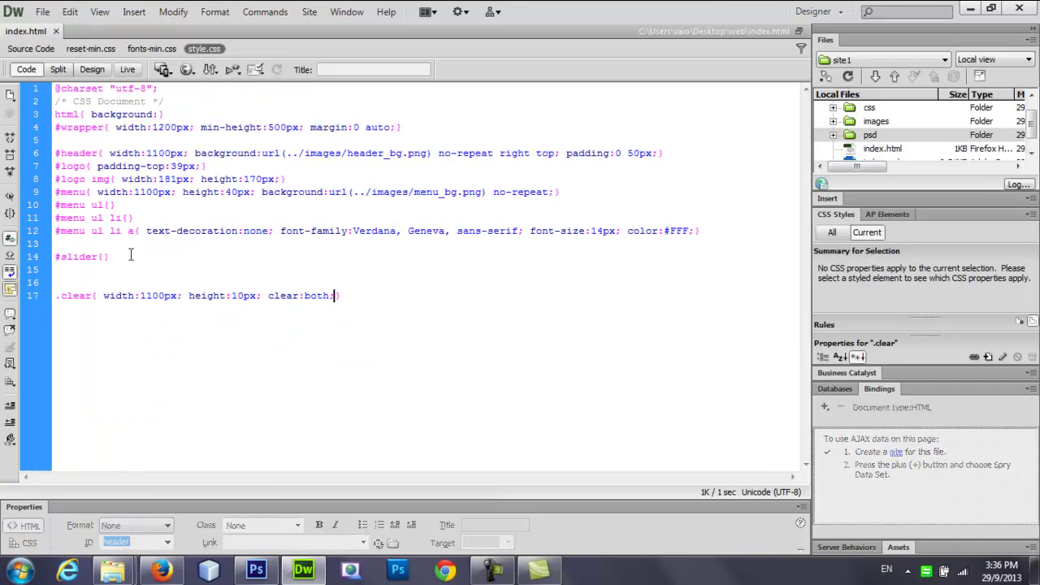
{"action": "left_click", "coordinate": [108, 192]}
{"action": "left_click", "coordinate": [554, 193]}
{"action": "type", "text": "ma"}
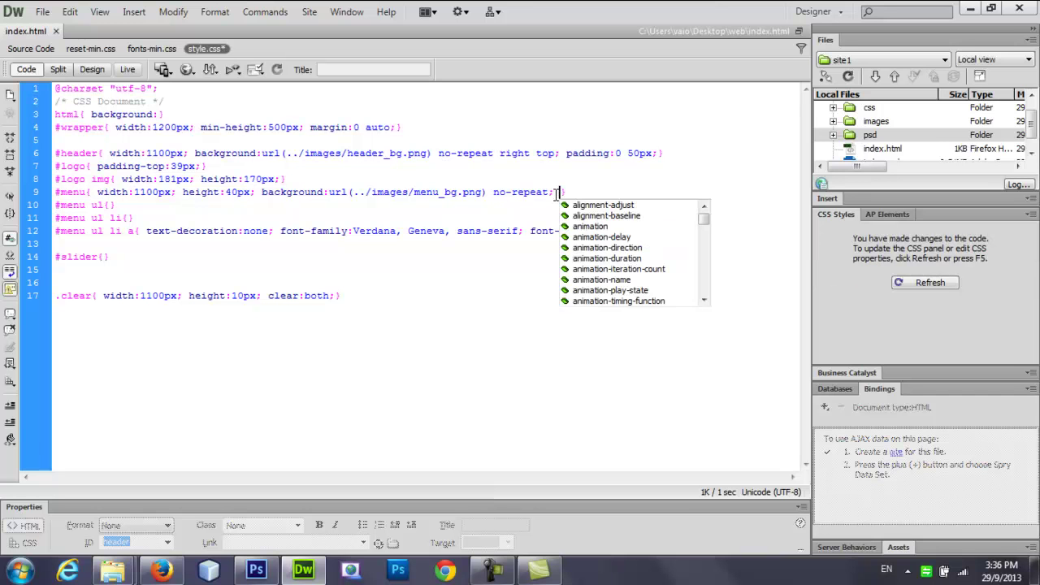
{"action": "key", "text": "Down"}
{"action": "key", "text": "Down"}
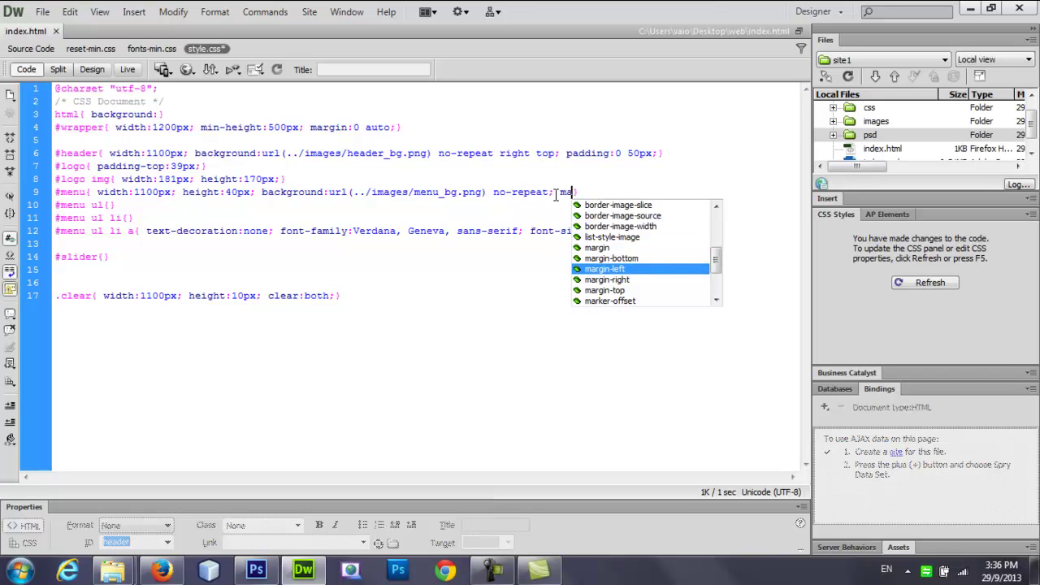
{"action": "key", "text": "Down"}
{"action": "key", "text": "Down"}
{"action": "key", "text": "Return"}
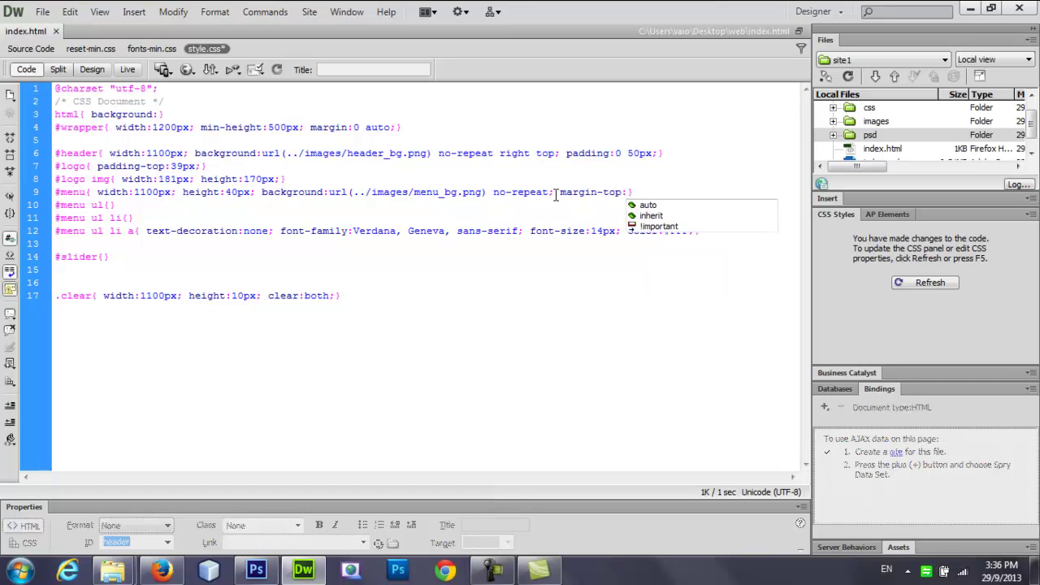
{"action": "type", "text": "20px;"}
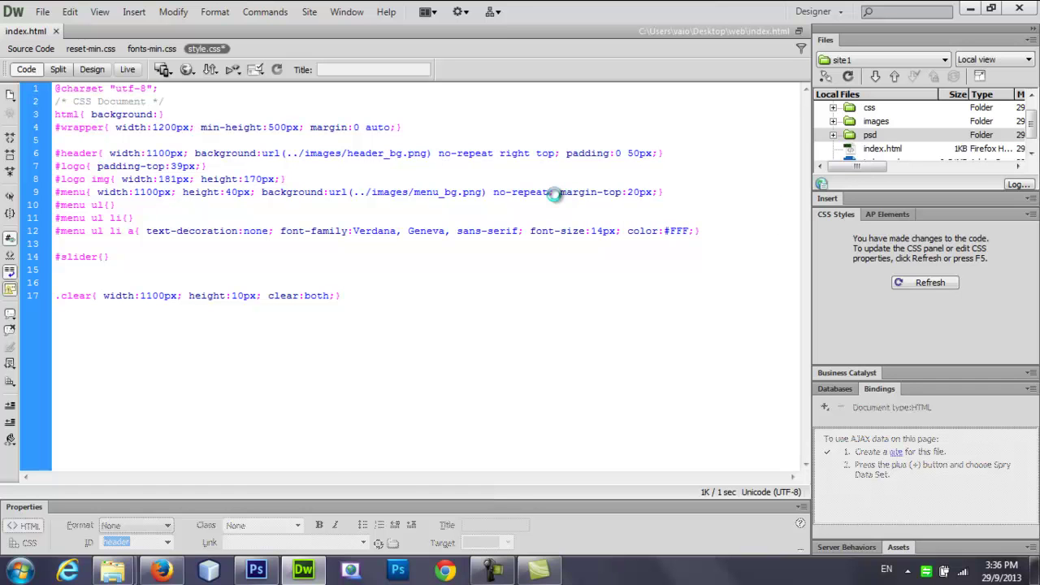
{"action": "left_click", "coordinate": [161, 570]}
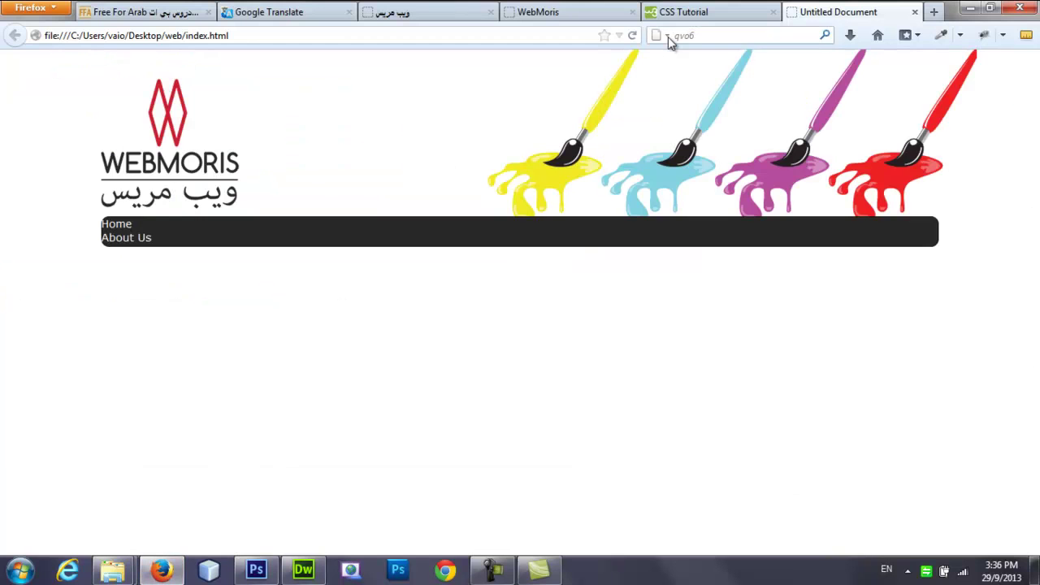
{"action": "left_click", "coordinate": [632, 35]}
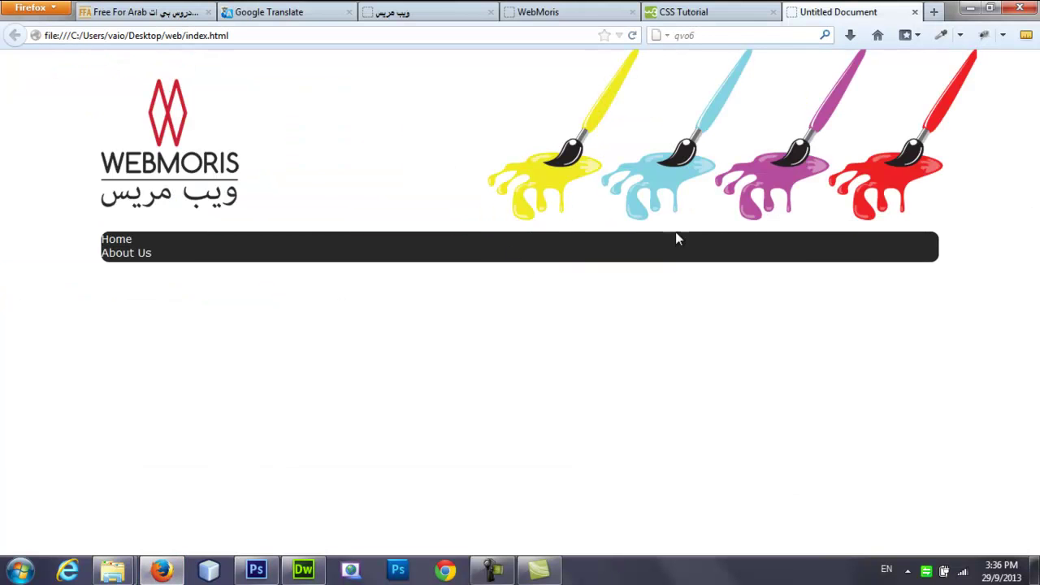
In Photoshop, place a horizontal guide along the upper edge of the menu bar in index.psd and save the file.
{"action": "left_click", "coordinate": [256, 570]}
{"action": "key", "text": "ctrl+plus"}
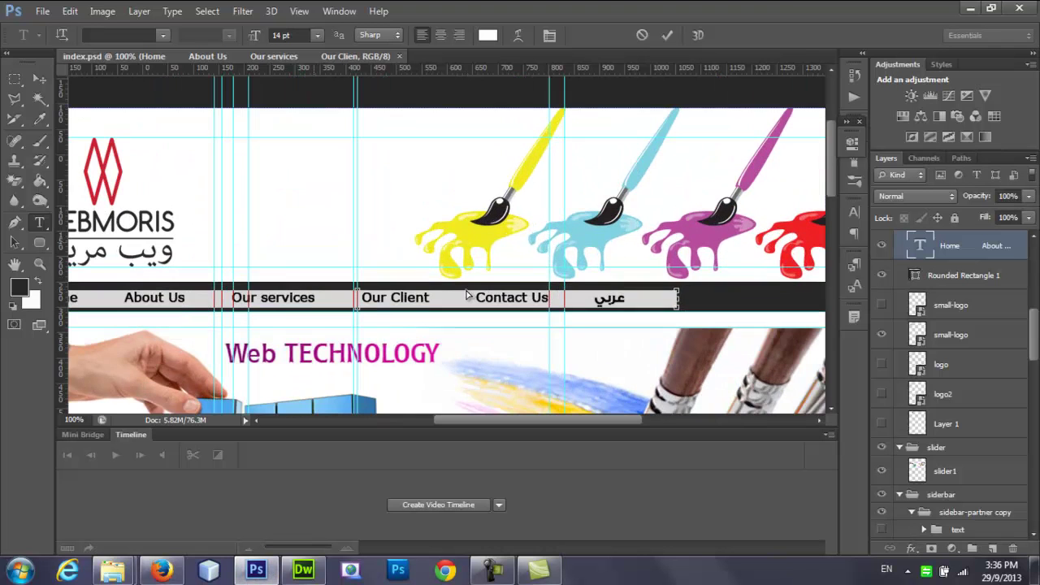
{"action": "left_click_drag", "start_coordinate": [461, 422], "coordinate": [421, 418]}
{"action": "left_click", "coordinate": [40, 82]}
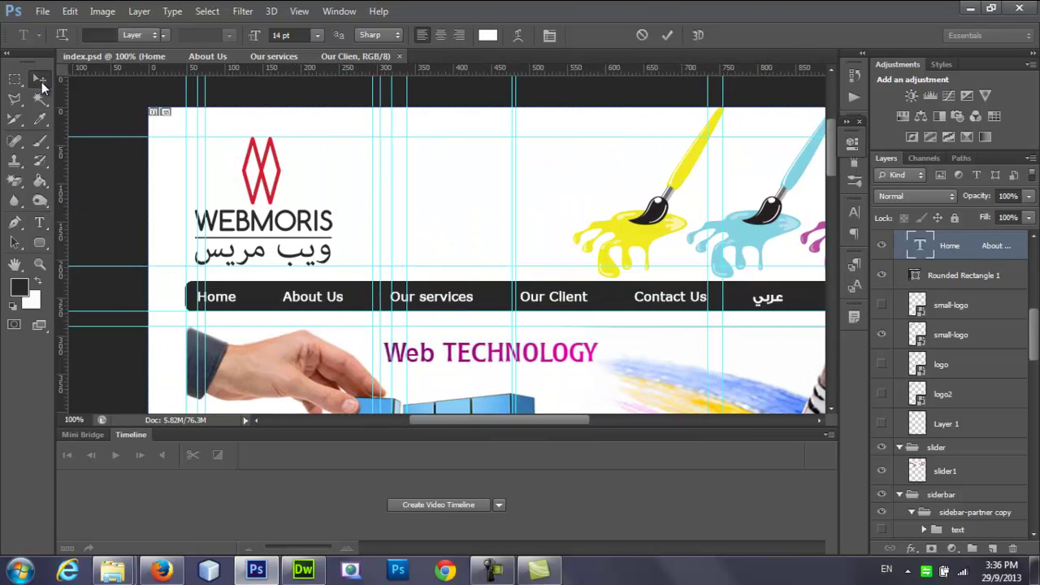
{"action": "left_click", "coordinate": [256, 287]}
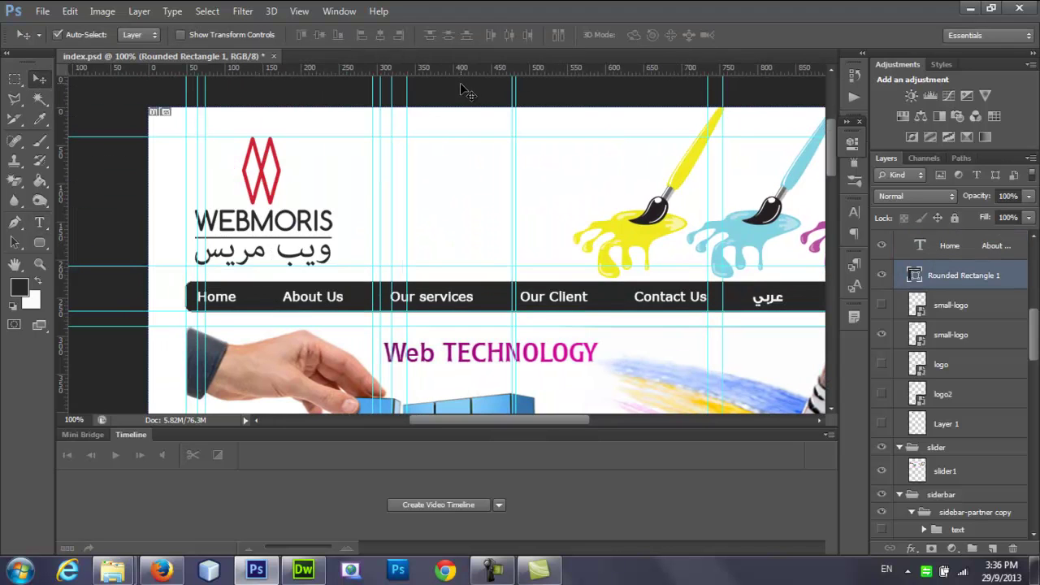
{"action": "left_click_drag", "start_coordinate": [459, 73], "coordinate": [467, 317]}
{"action": "left_click_drag", "start_coordinate": [467, 281], "coordinate": [468, 281]}
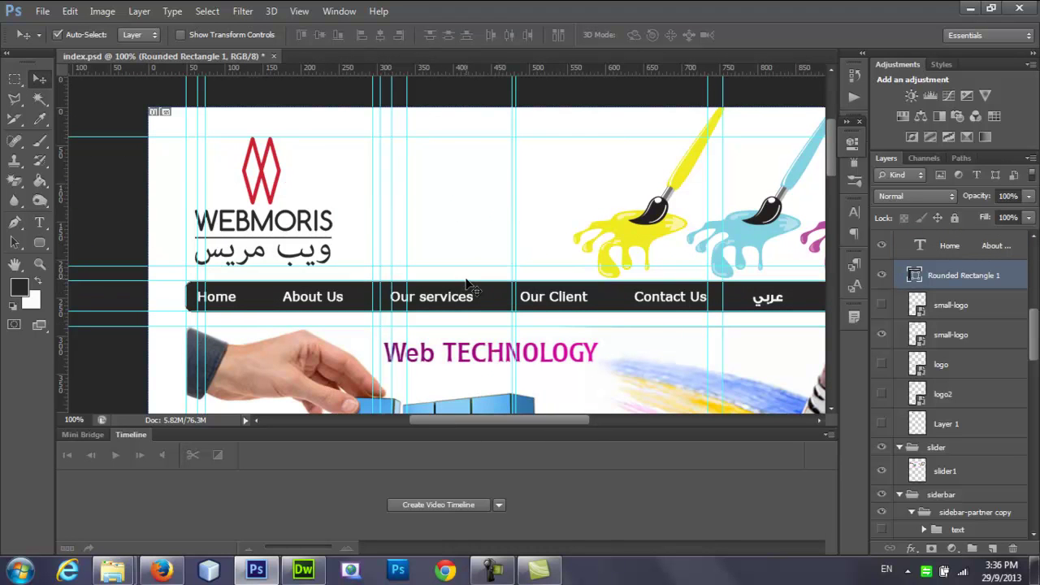
{"action": "key", "text": "ctrl+s"}
Measure the gap between the two guides above the menu bar with a rectangular marquee, and compare it with the page in Firefox.
{"action": "key", "text": "m"}
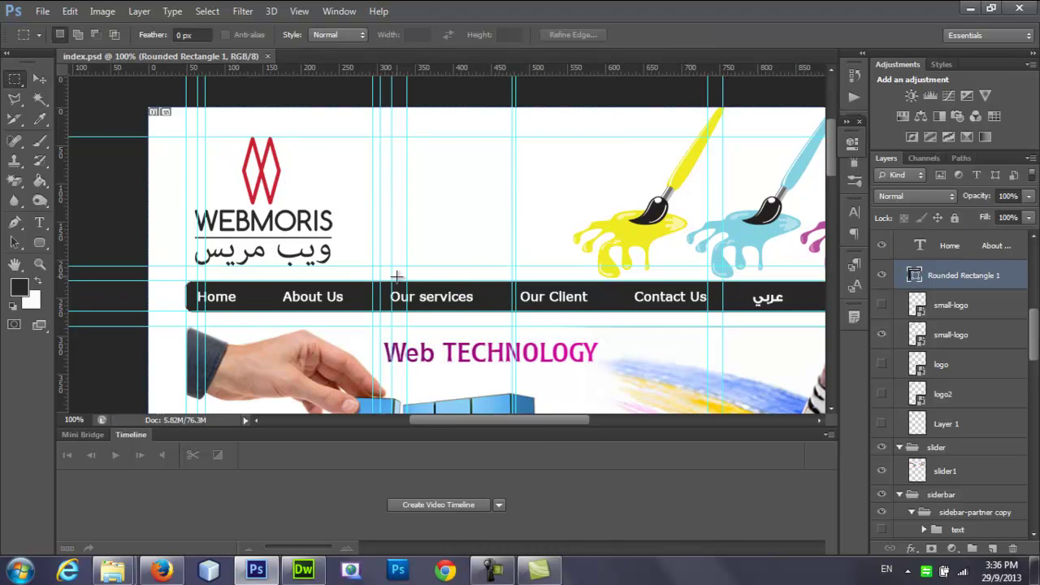
{"action": "left_click_drag", "start_coordinate": [351, 265], "coordinate": [364, 281]}
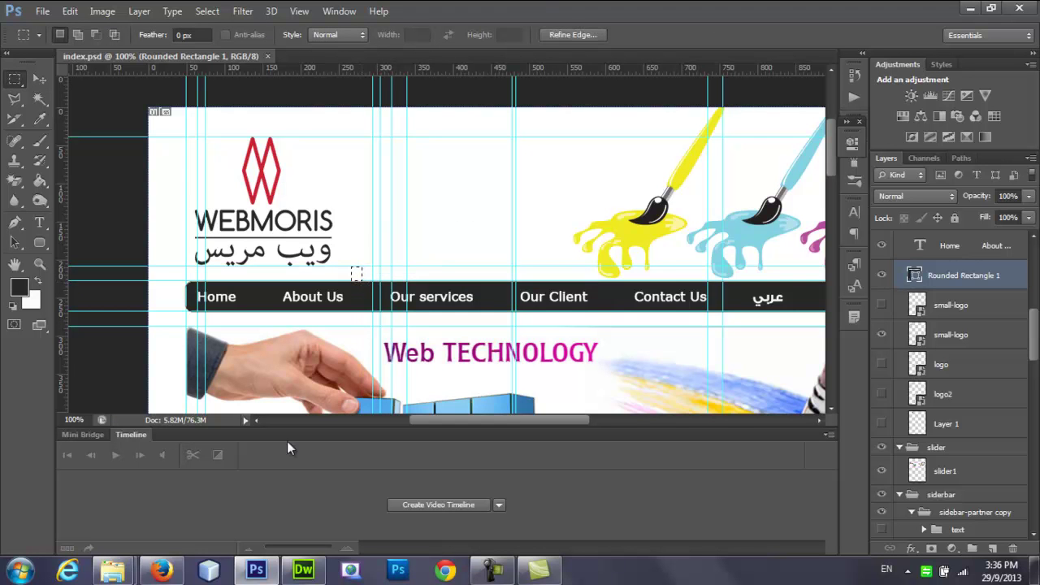
{"action": "left_click", "coordinate": [303, 569]}
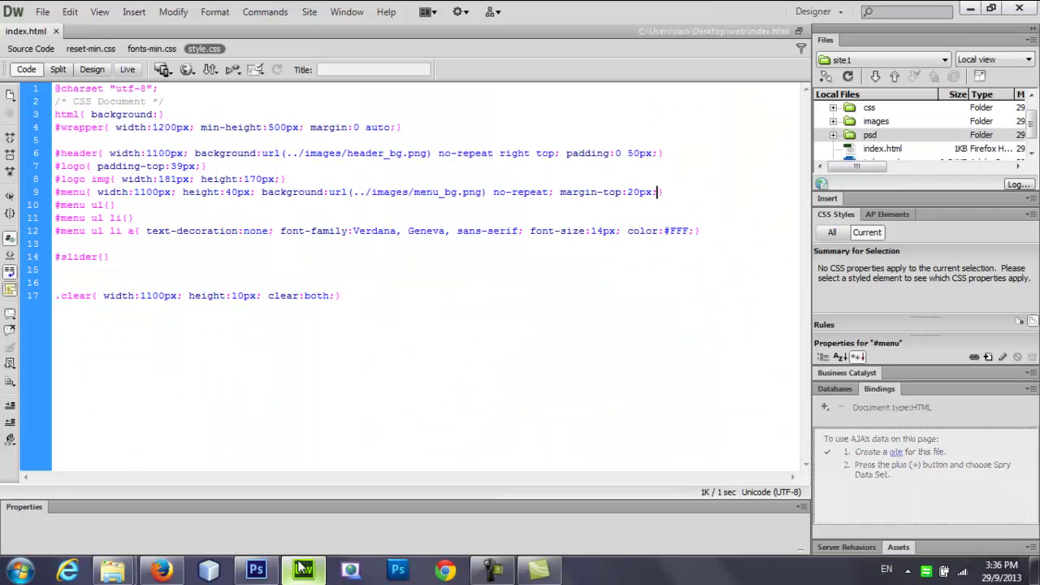
{"action": "left_click", "coordinate": [161, 570]}
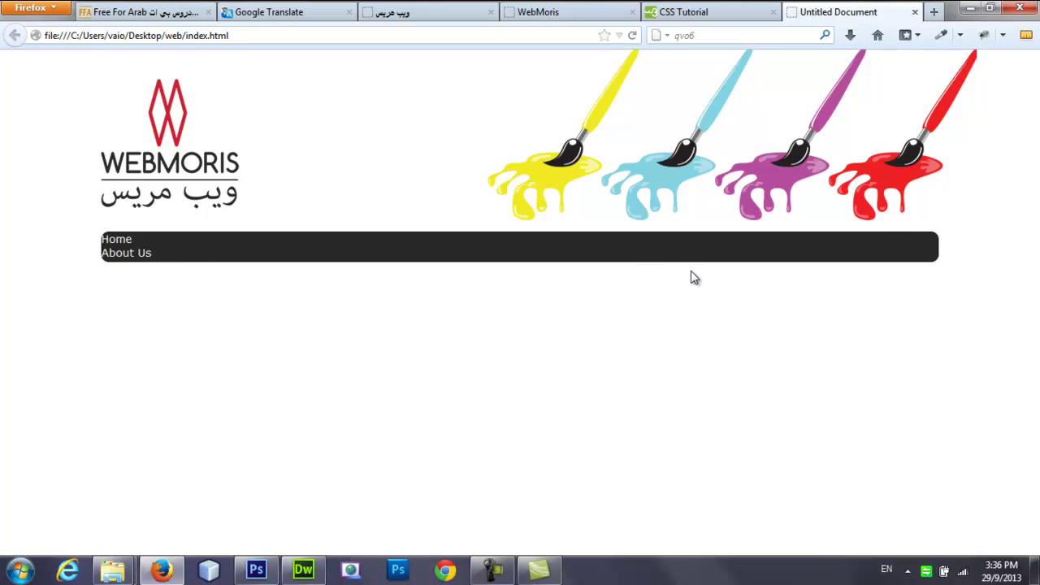
In Dreamweaver, add float:left to the #menu ul li rule, save style.css, and reload the page in Firefox.
{"action": "left_click", "coordinate": [306, 571]}
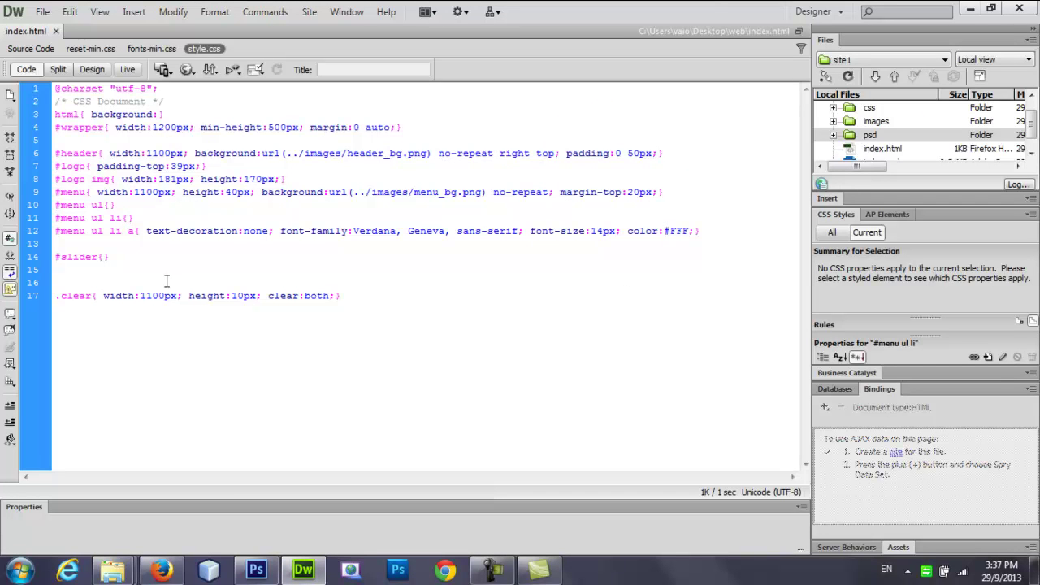
{"action": "type", "text": "f"}
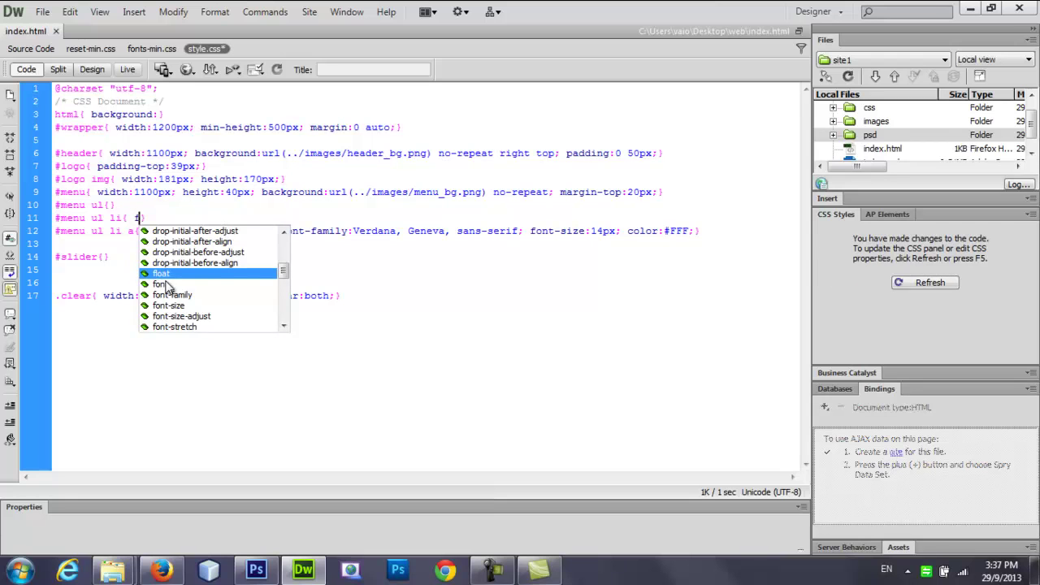
{"action": "key", "text": "Return"}
{"action": "type", "text": "le"}
{"action": "key", "text": "Return"}
{"action": "key", "text": "ctrl+s"}
{"action": "left_click", "coordinate": [162, 571]}
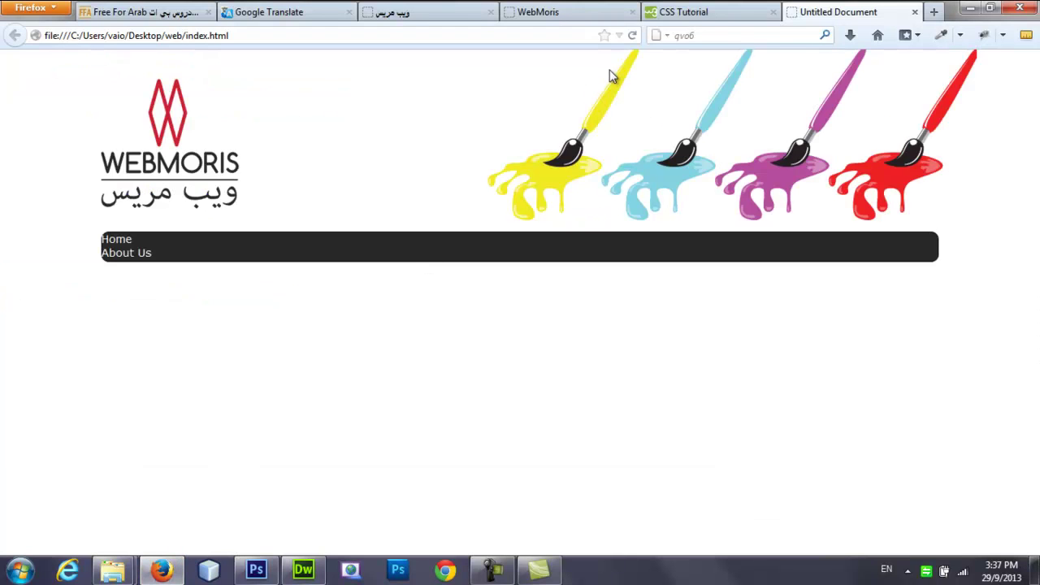
{"action": "left_click", "coordinate": [632, 35]}
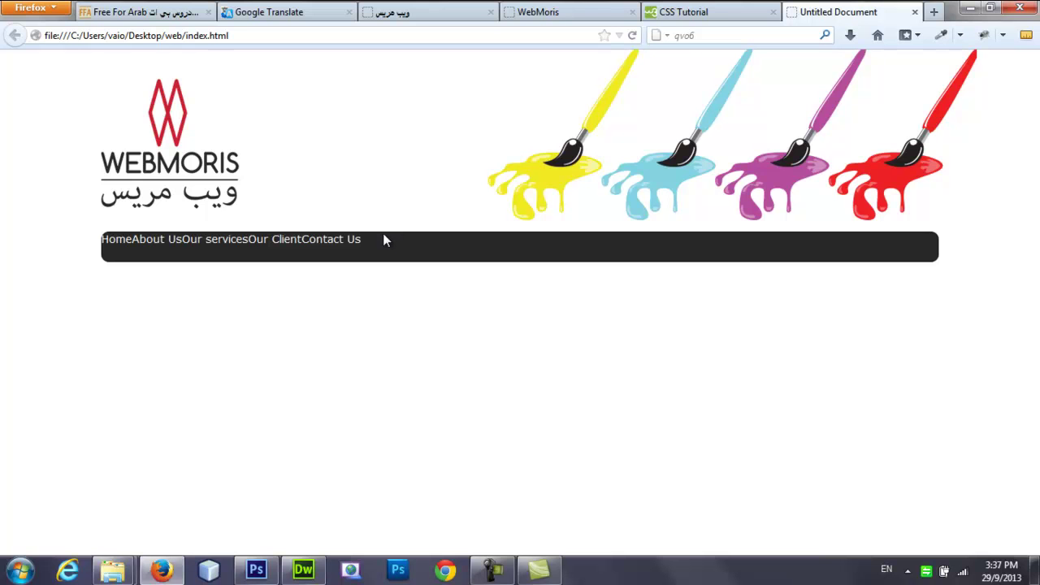
In Dreamweaver, start a line-height declaration in the #menu ul li rule and check the dimensions of menu_bg in the web images folder.
{"action": "left_click", "coordinate": [303, 569]}
{"action": "type", "text": "h"}
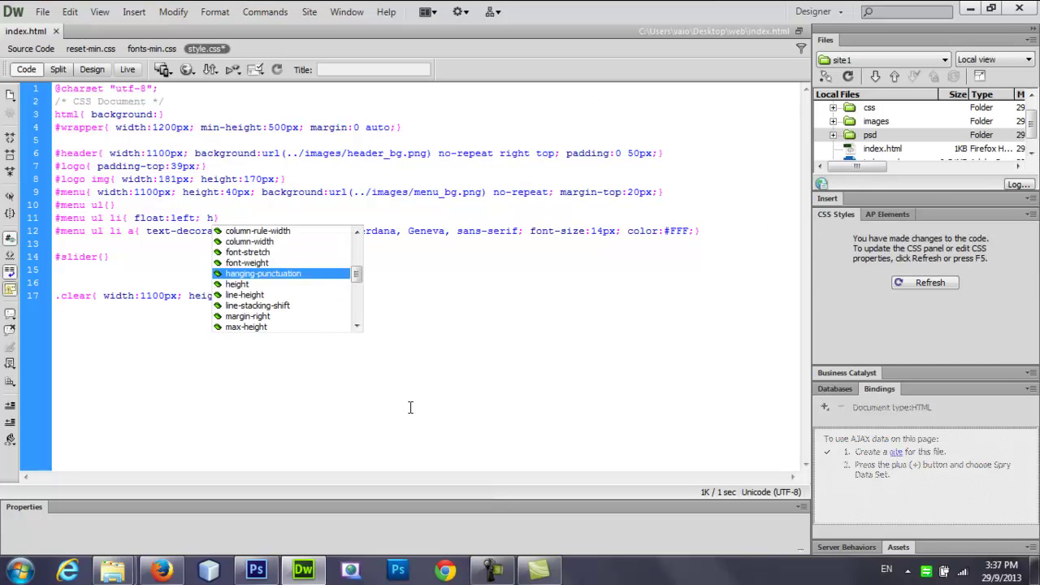
{"action": "key", "text": "Down"}
{"action": "key", "text": "Down"}
{"action": "key", "text": "Return"}
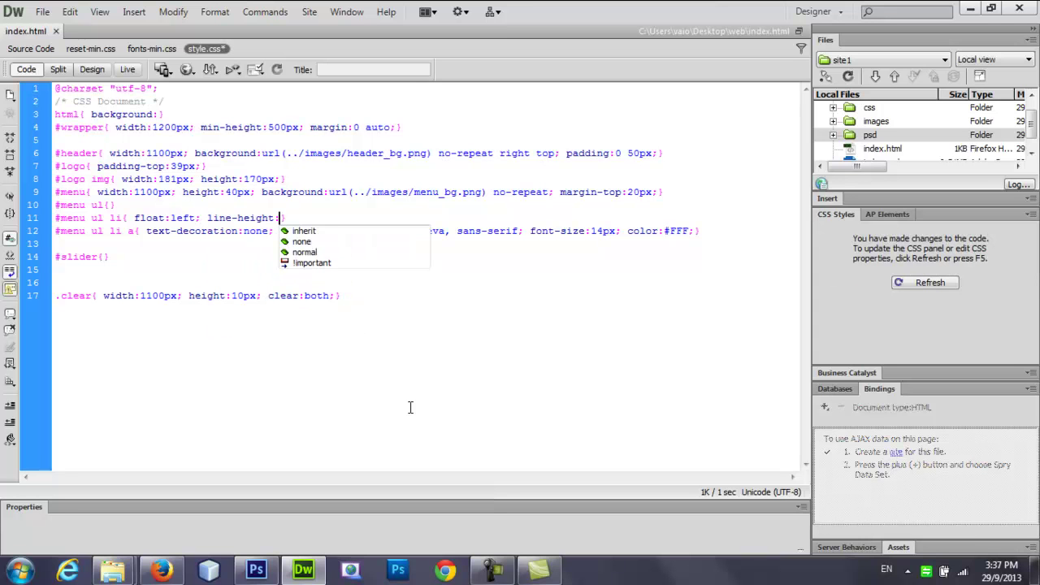
{"action": "left_click", "coordinate": [113, 570]}
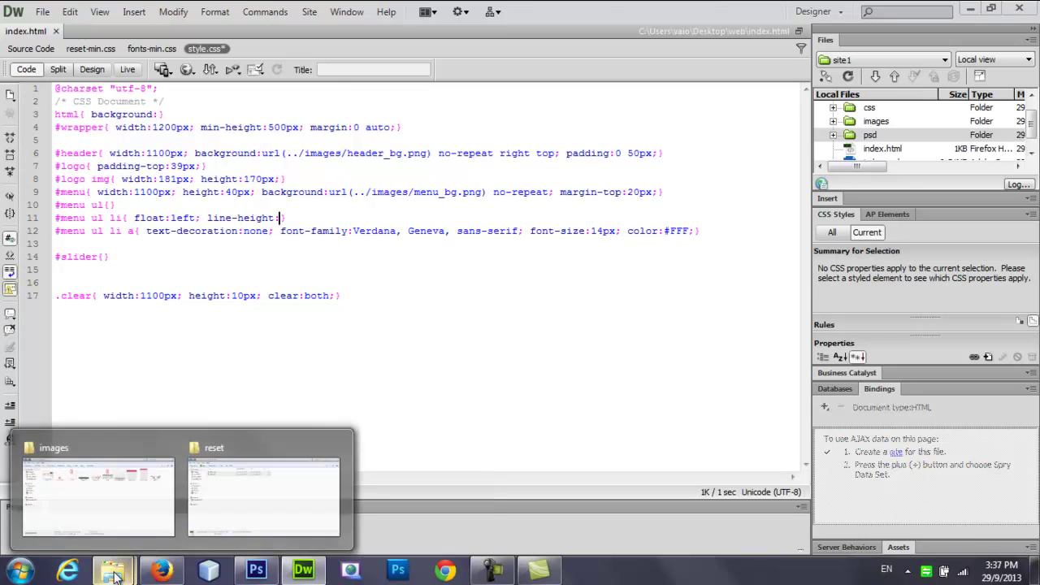
{"action": "left_click", "coordinate": [130, 496]}
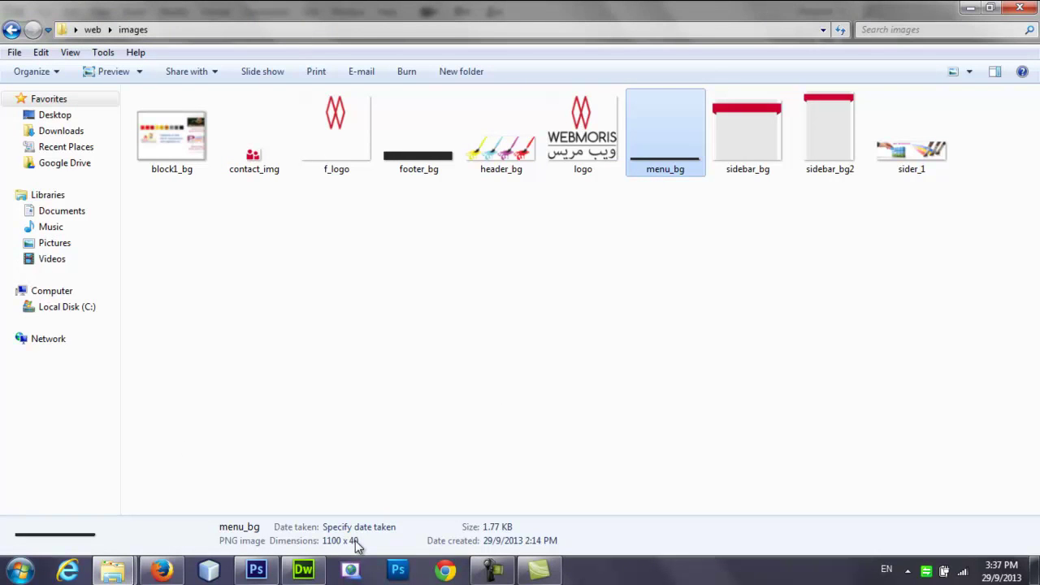
{"action": "left_click", "coordinate": [304, 569]}
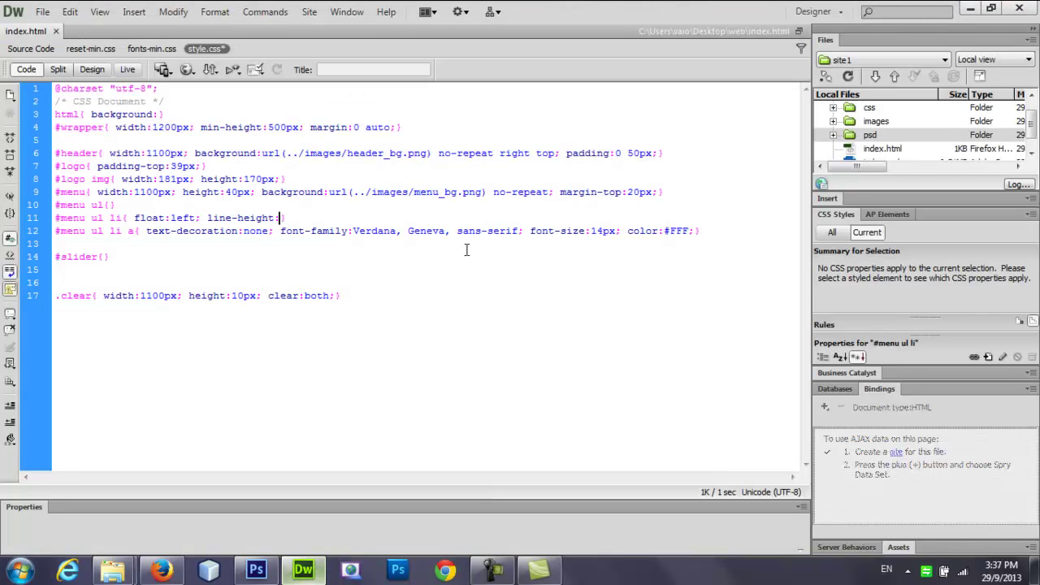
Set the line-height in the #menu ul li rule to 40px, save style.css, and reload the page in Firefox.
{"action": "type", "text": "40pcx"}
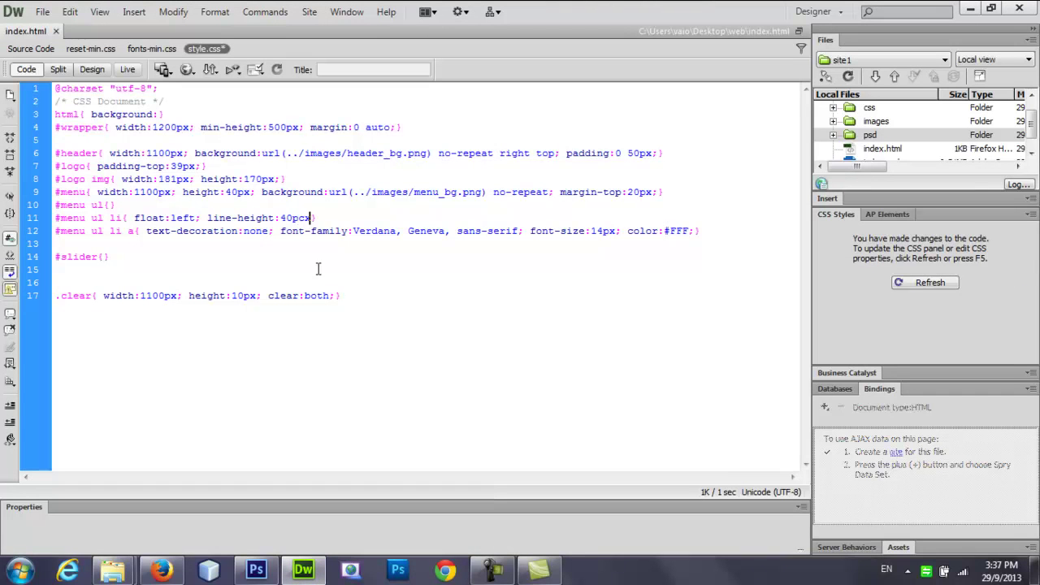
{"action": "key", "text": "BackSpace"}
{"action": "key", "text": "Right"}
{"action": "type", "text": ";"}
{"action": "key", "text": "F12"}
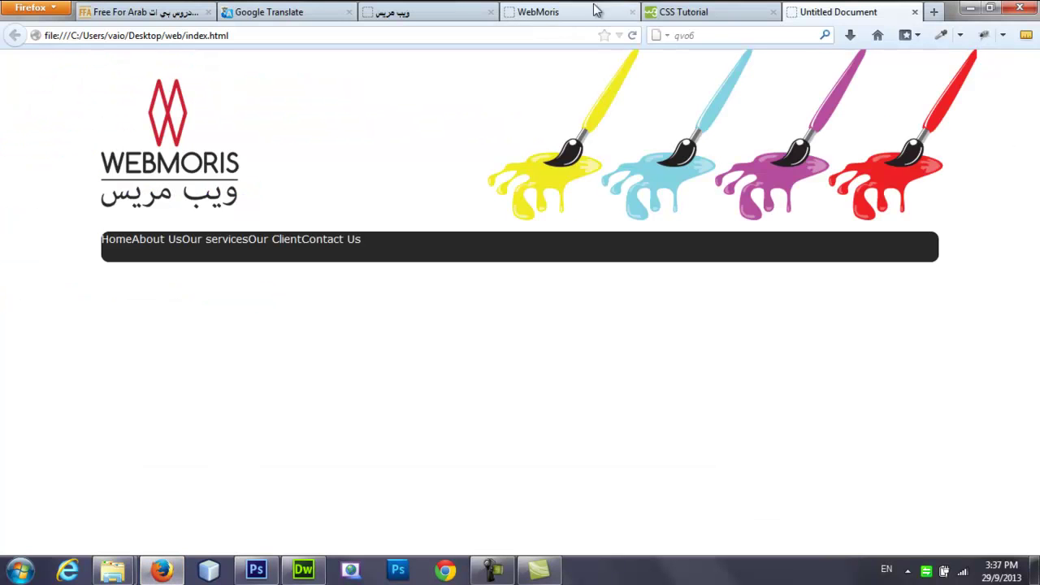
{"action": "left_click", "coordinate": [632, 35]}
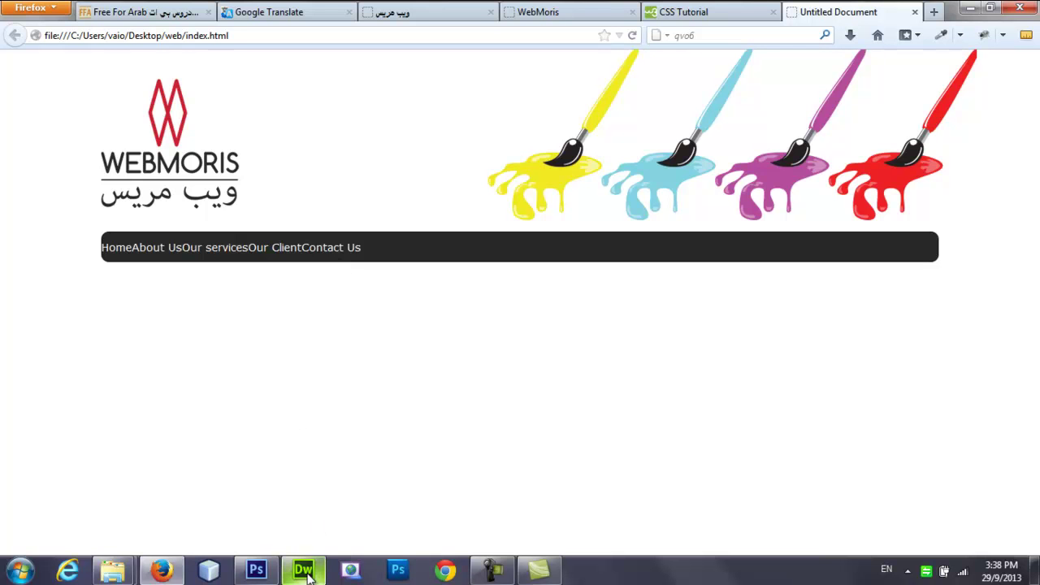
In Photoshop, gauge the menu item widths and the gaps between them in index.psd with rectangular marquees.
{"action": "left_click", "coordinate": [258, 570]}
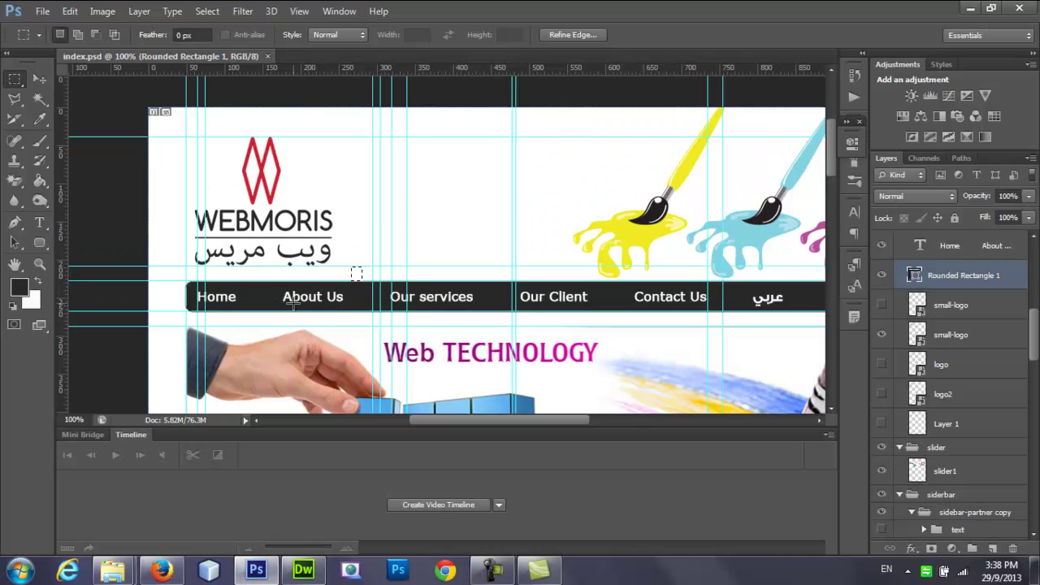
{"action": "left_click_drag", "start_coordinate": [187, 282], "coordinate": [249, 311]}
{"action": "left_click_drag", "start_coordinate": [444, 421], "coordinate": [449, 421]}
{"action": "left_click_drag", "start_coordinate": [372, 281], "coordinate": [456, 311]}
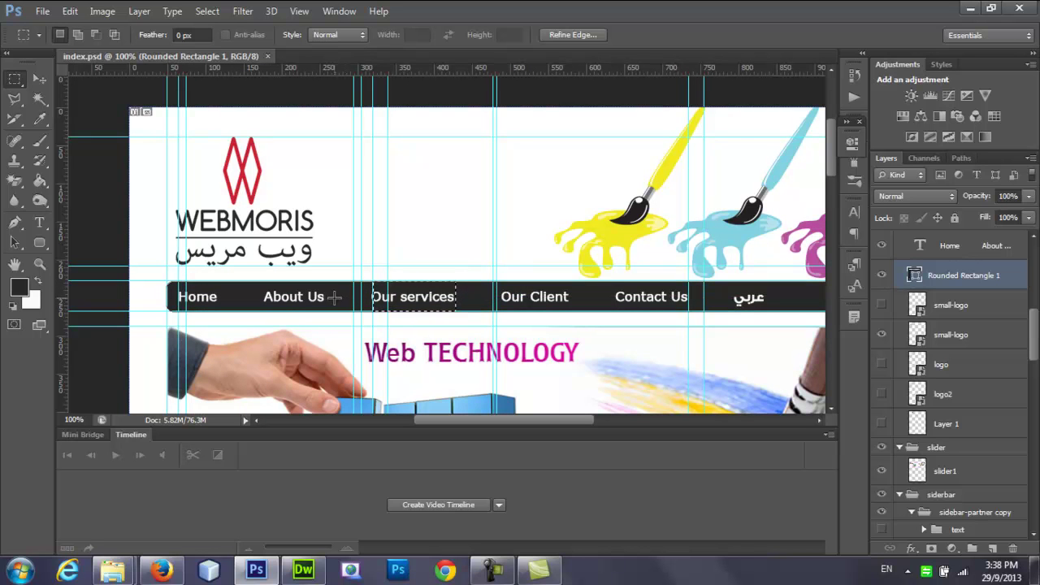
{"action": "left_click_drag", "start_coordinate": [341, 297], "coordinate": [372, 310]}
In Dreamweaver, add padding-left:20px; to the #menu ul li rule, save style.css, and reload the page in Firefox.
{"action": "left_click", "coordinate": [303, 570]}
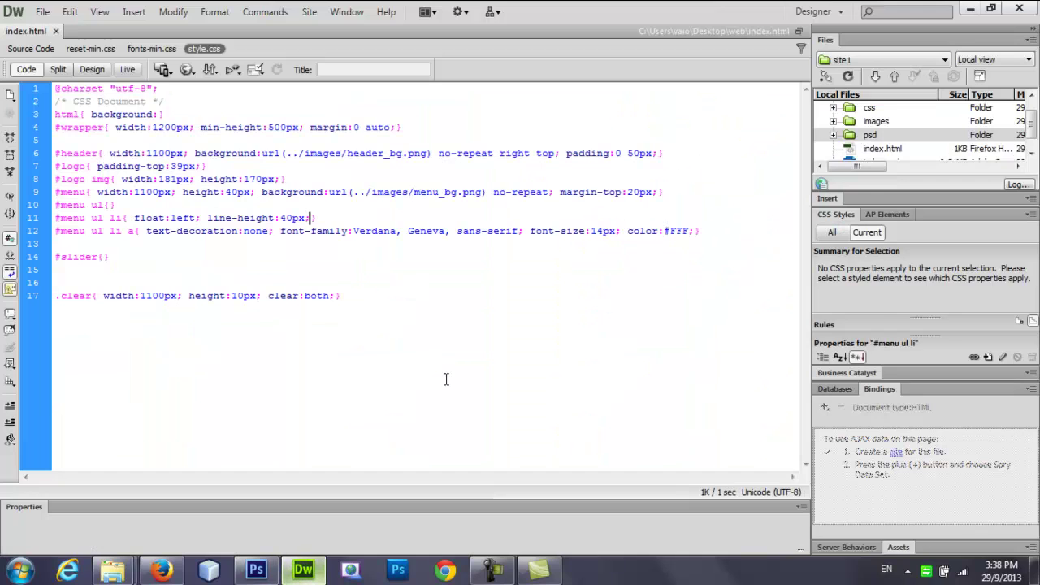
{"action": "type", "text": "ma"}
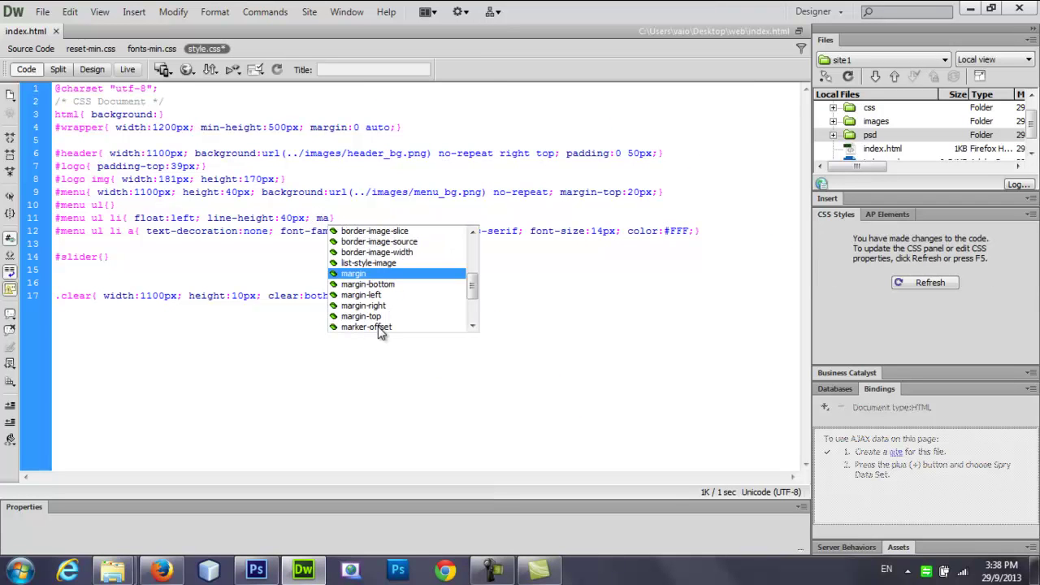
{"action": "key", "text": "BackSpace"}
{"action": "key", "text": "BackSpace"}
{"action": "type", "text": "pa"}
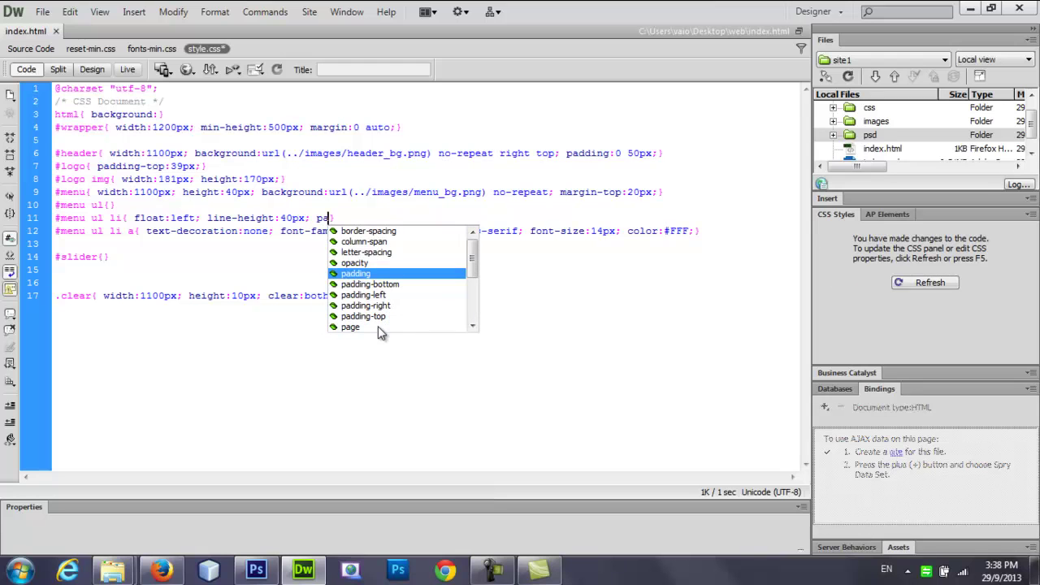
{"action": "key", "text": "Down"}
{"action": "key", "text": "Down"}
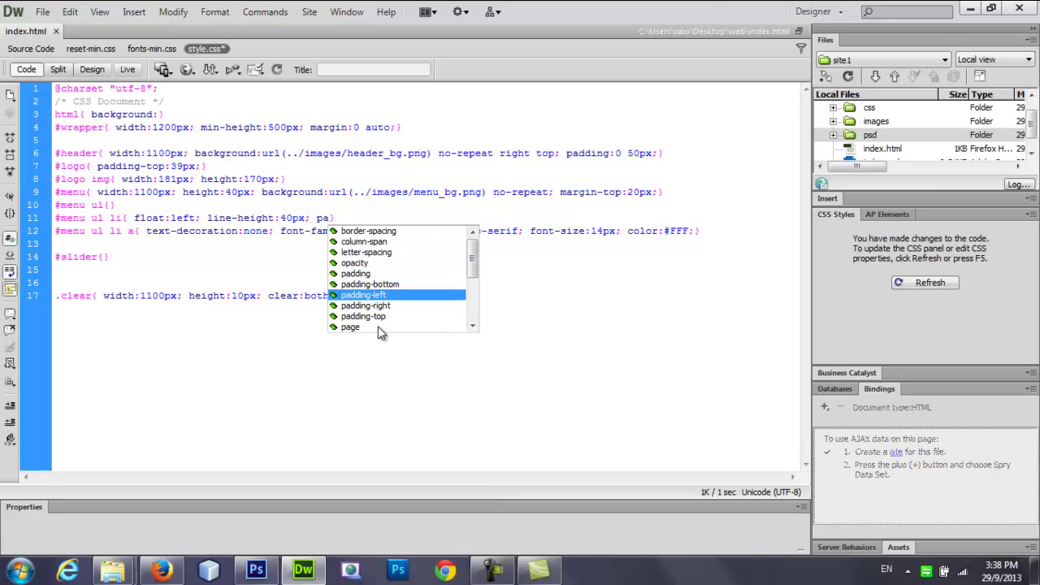
{"action": "key", "text": "Return"}
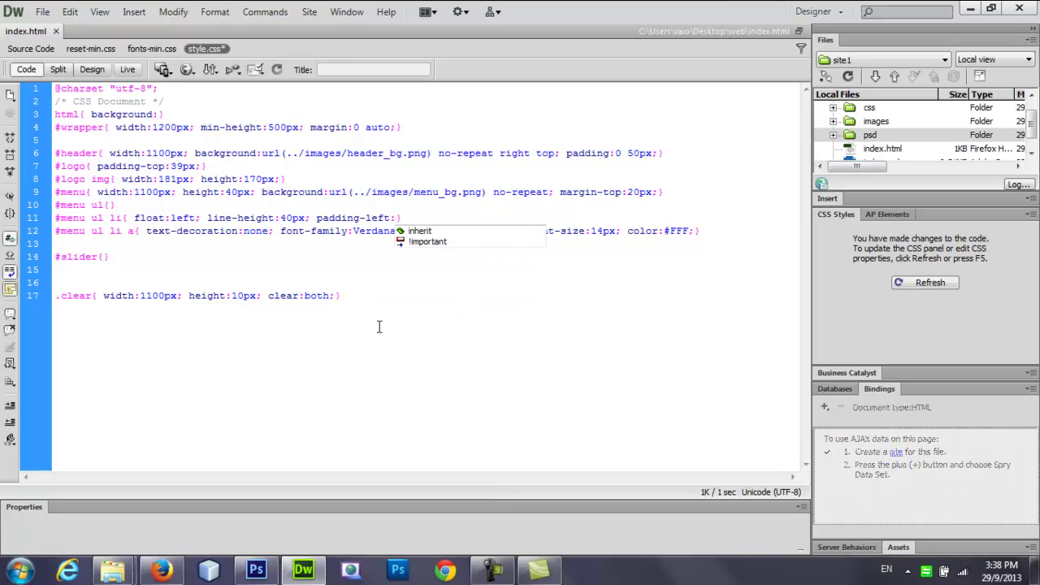
{"action": "type", "text": "20px;"}
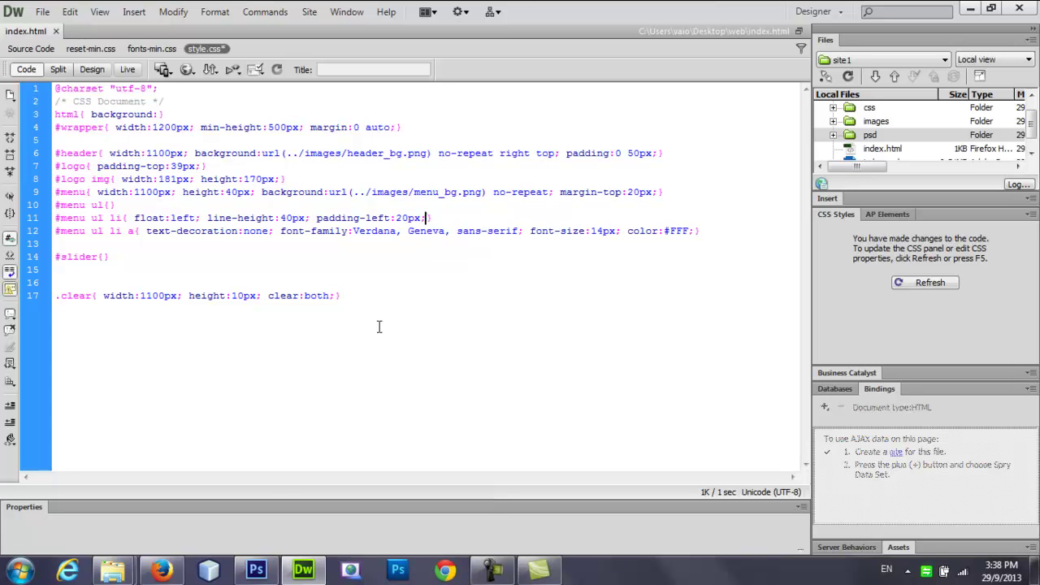
{"action": "left_click", "coordinate": [165, 567]}
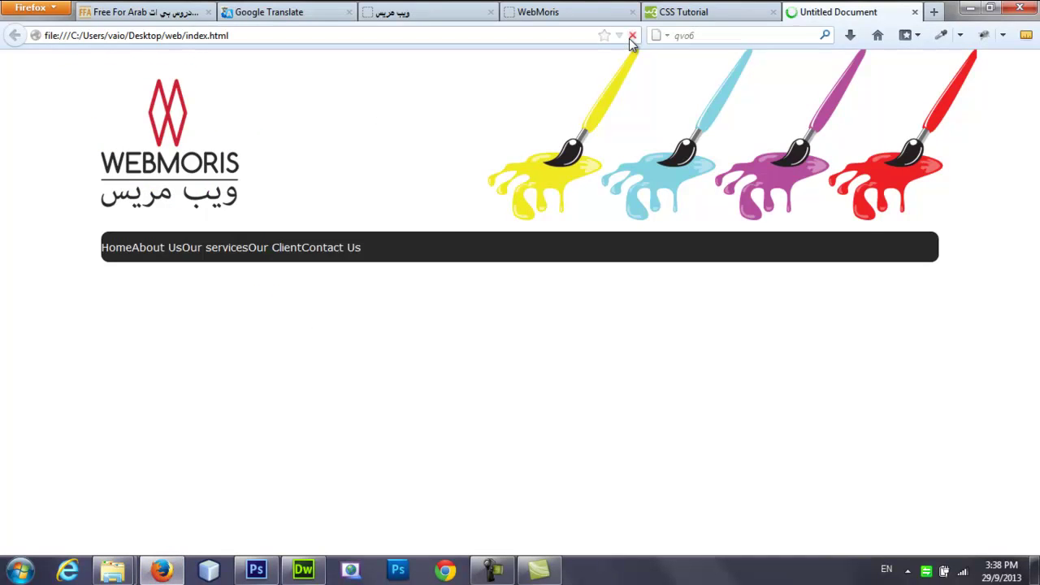
{"action": "left_click", "coordinate": [632, 36]}
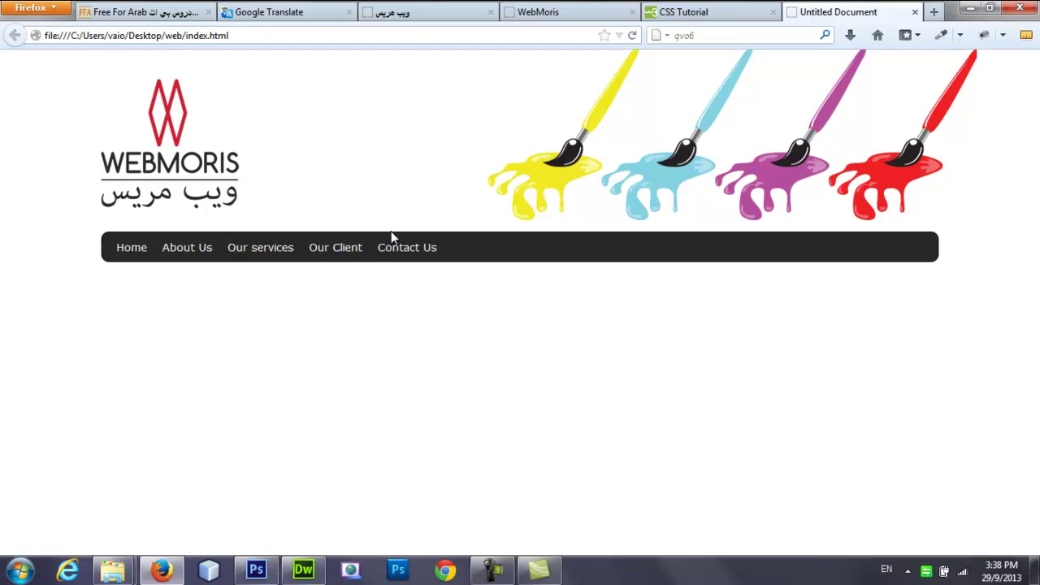
In Photoshop, mark the gap between Home and About Us with a marquee and compare it with the page in Firefox.
{"action": "left_click", "coordinate": [256, 569]}
{"action": "left_click_drag", "start_coordinate": [218, 290], "coordinate": [271, 311]}
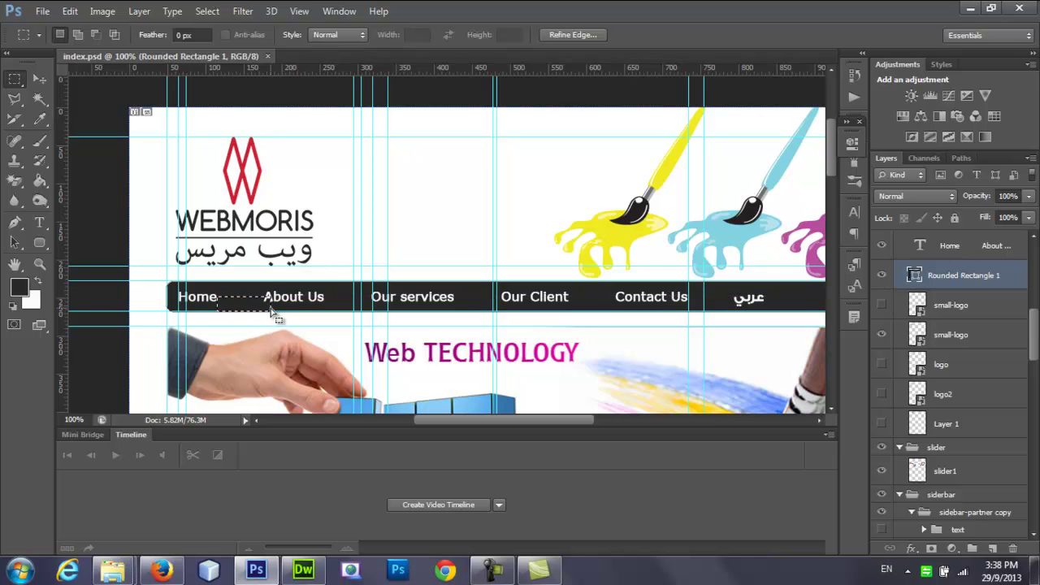
{"action": "left_click", "coordinate": [171, 571]}
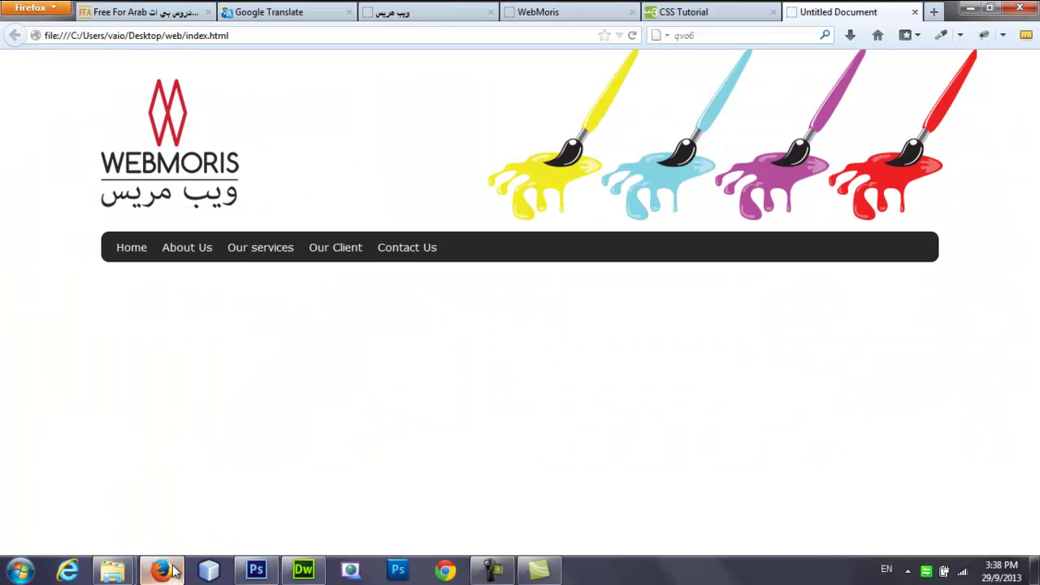
In Dreamweaver, set padding-left in the #menu ul li rule to 40px, save style.css, and reload the page in Firefox.
{"action": "left_click", "coordinate": [303, 571]}
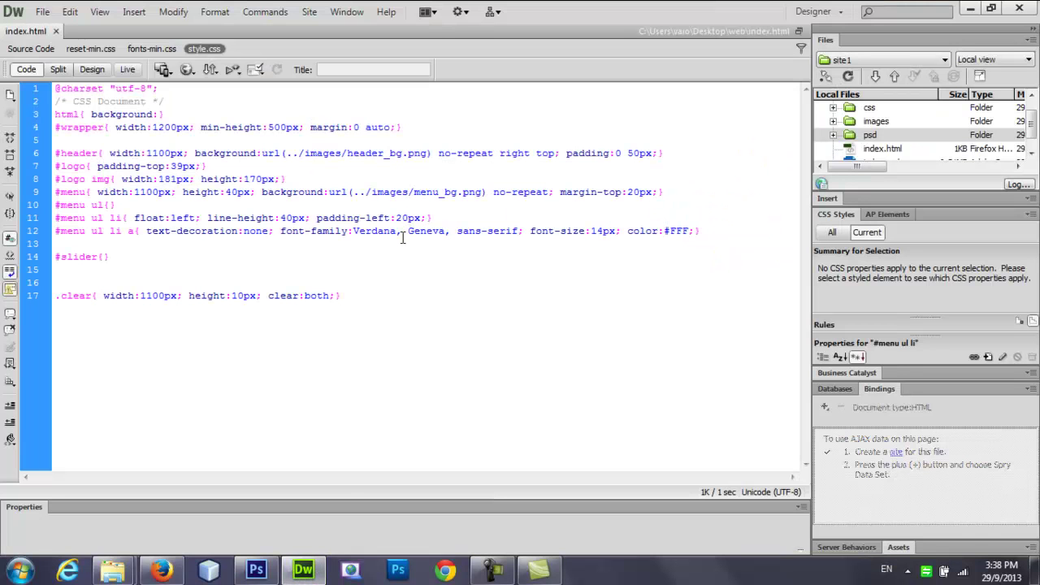
{"action": "key", "text": "BackSpace"}
{"action": "type", "text": "4"}
{"action": "key", "text": "ctrl+s"}
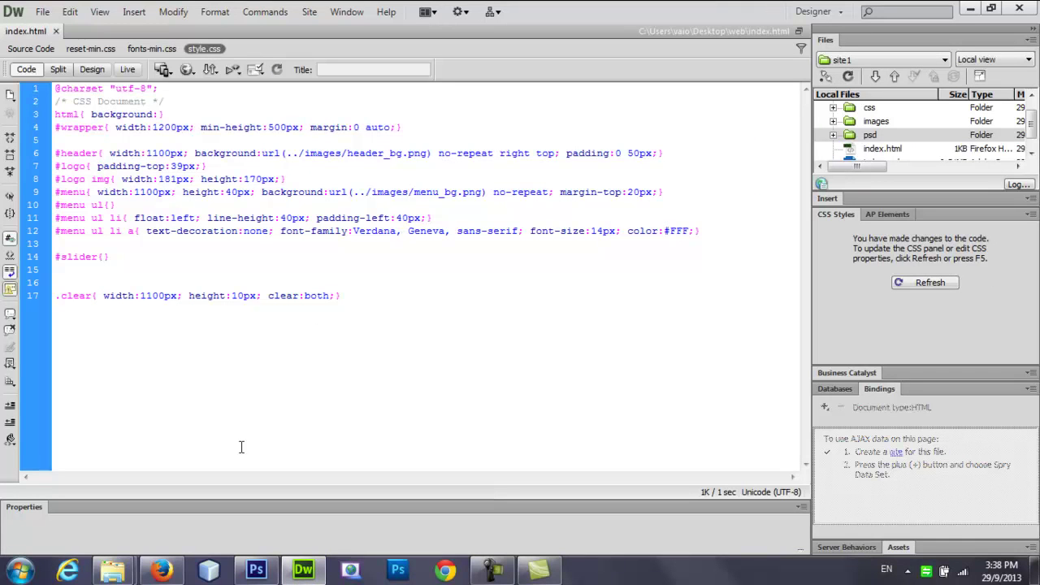
{"action": "left_click", "coordinate": [162, 571]}
{"action": "left_click", "coordinate": [633, 37]}
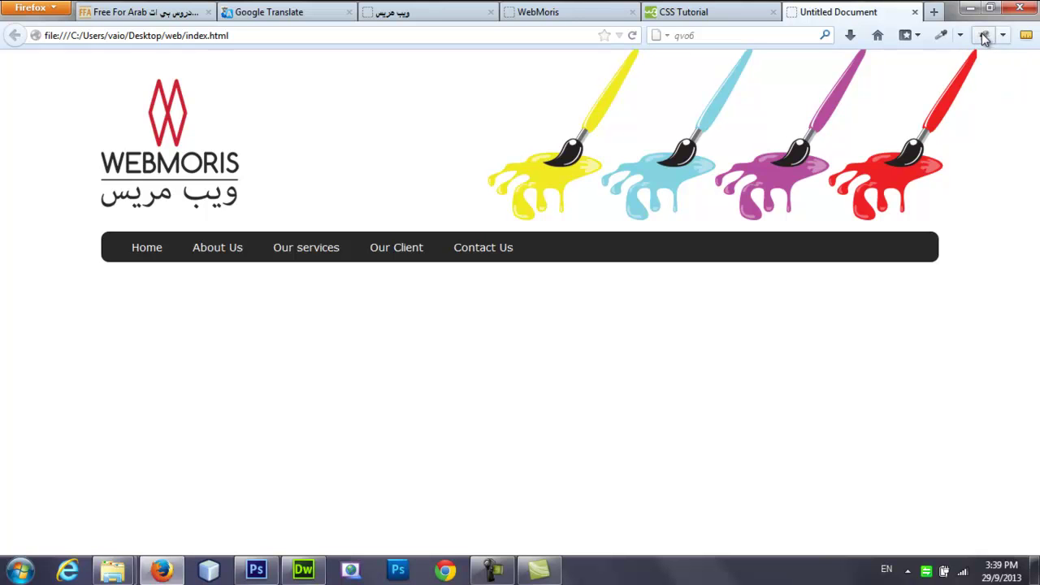
Inspect the Home menu link with Firebug and select its parent li element to show the #menu ul li styles.
{"action": "key", "text": "F12"}
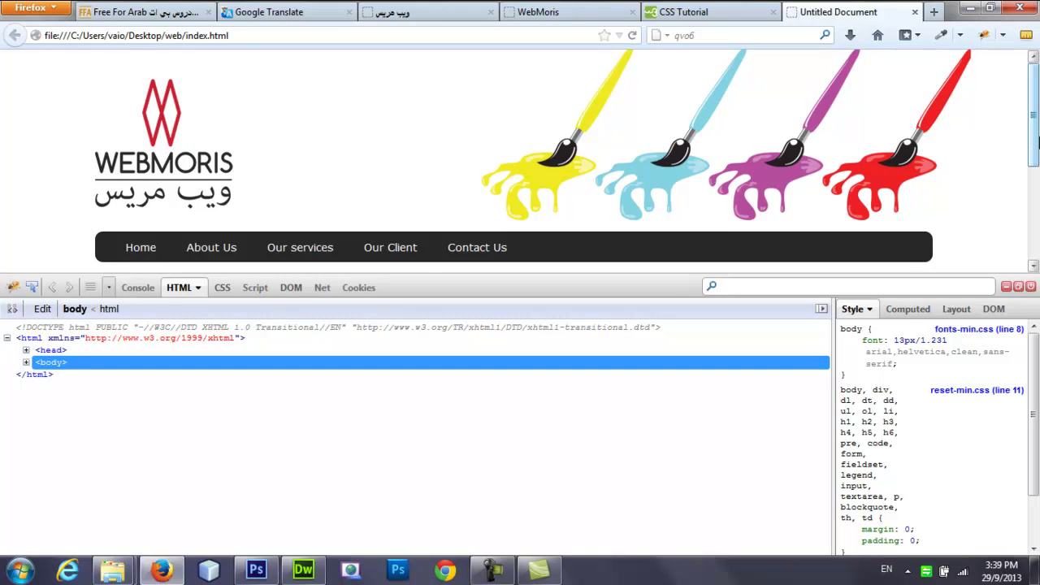
{"action": "scroll", "coordinate": [1036, 164], "scroll_direction": "down", "scroll_amount": 1}
{"action": "scroll", "coordinate": [1037, 165], "scroll_direction": "down", "scroll_amount": 1}
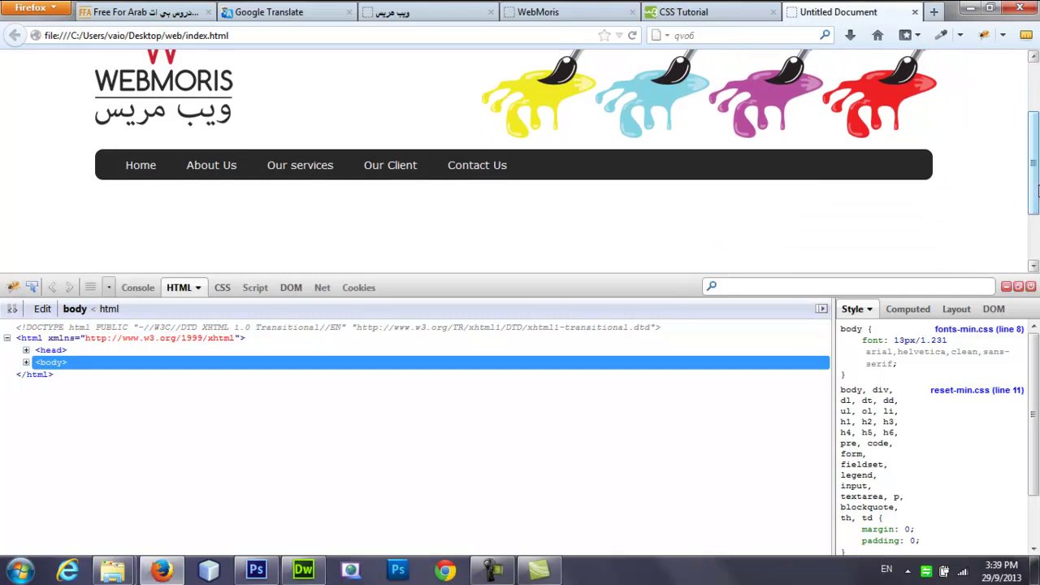
{"action": "right_click", "coordinate": [134, 172]}
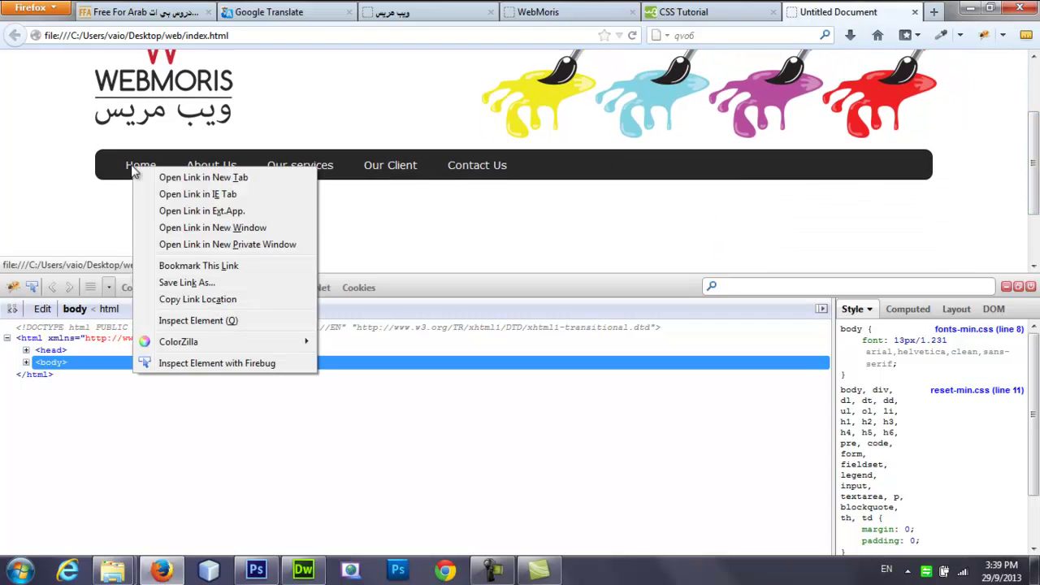
{"action": "left_click", "coordinate": [189, 364]}
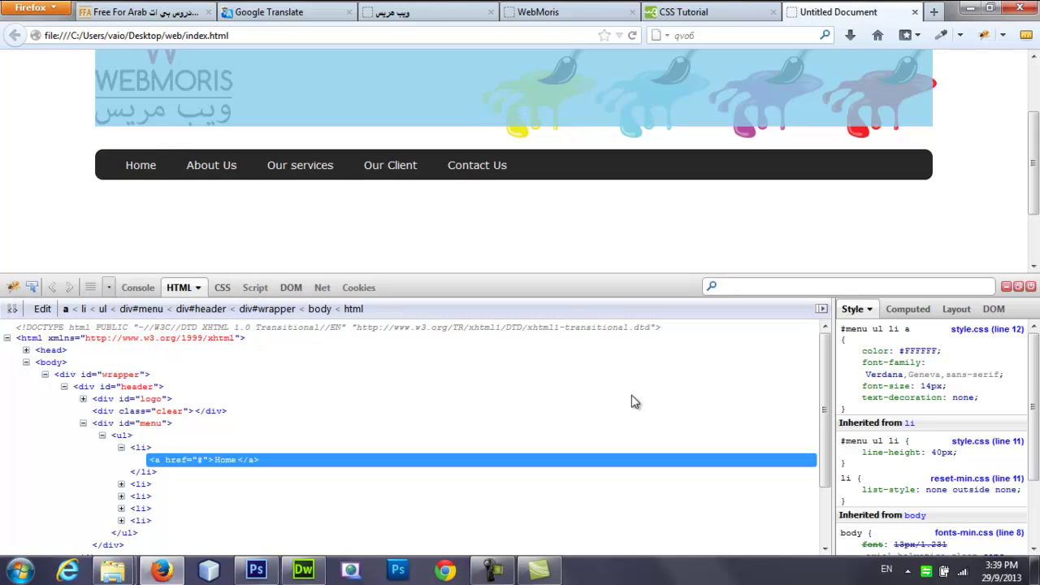
{"action": "left_click", "coordinate": [140, 449]}
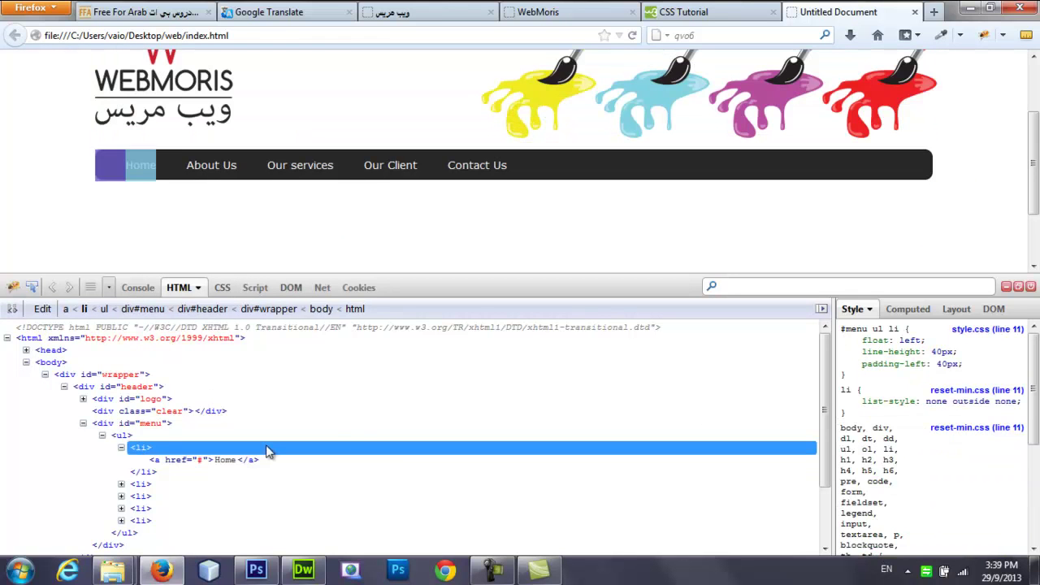
Try larger and smaller padding-left values for #menu ul li live in Firebug, such as 53px and 65px.
{"action": "left_click", "coordinate": [947, 365]}
{"action": "key", "text": "Up"}
{"action": "key", "text": "Up"}
{"action": "key", "text": "Up"}
{"action": "key", "text": "Up"}
{"action": "key", "text": "Up"}
{"action": "key", "text": "Up"}
{"action": "key", "text": "Up"}
{"action": "key", "text": "Up"}
{"action": "key", "text": "Up"}
{"action": "key", "text": "Up"}
{"action": "key", "text": "Up"}
{"action": "key", "text": "Up"}
{"action": "key", "text": "Up"}
{"action": "key", "text": "Up"}
{"action": "key", "text": "Up"}
{"action": "key", "text": "Up"}
{"action": "key", "text": "Up"}
{"action": "key", "text": "Up"}
{"action": "key", "text": "Up"}
{"action": "key", "text": "Up"}
{"action": "key", "text": "Up"}
{"action": "key", "text": "Up"}
{"action": "key", "text": "Up"}
{"action": "key", "text": "Up"}
{"action": "key", "text": "Up"}
{"action": "key", "text": "Up"}
{"action": "key", "text": "Down"}
{"action": "key", "text": "Down"}
{"action": "key", "text": "Down"}
{"action": "key", "text": "Down"}
{"action": "key", "text": "Down"}
{"action": "key", "text": "Down"}
{"action": "key", "text": "Down"}
{"action": "key", "text": "Down"}
{"action": "key", "text": "Down"}
{"action": "key", "text": "Down"}
{"action": "key", "text": "Down"}
{"action": "key", "text": "Down"}
{"action": "key", "text": "Down"}
{"action": "key", "text": "Down"}
{"action": "key", "text": "Down"}
{"action": "key", "text": "Down"}
{"action": "key", "text": "Down"}
{"action": "key", "text": "Down"}
{"action": "key", "text": "Down"}
{"action": "key", "text": "Down"}
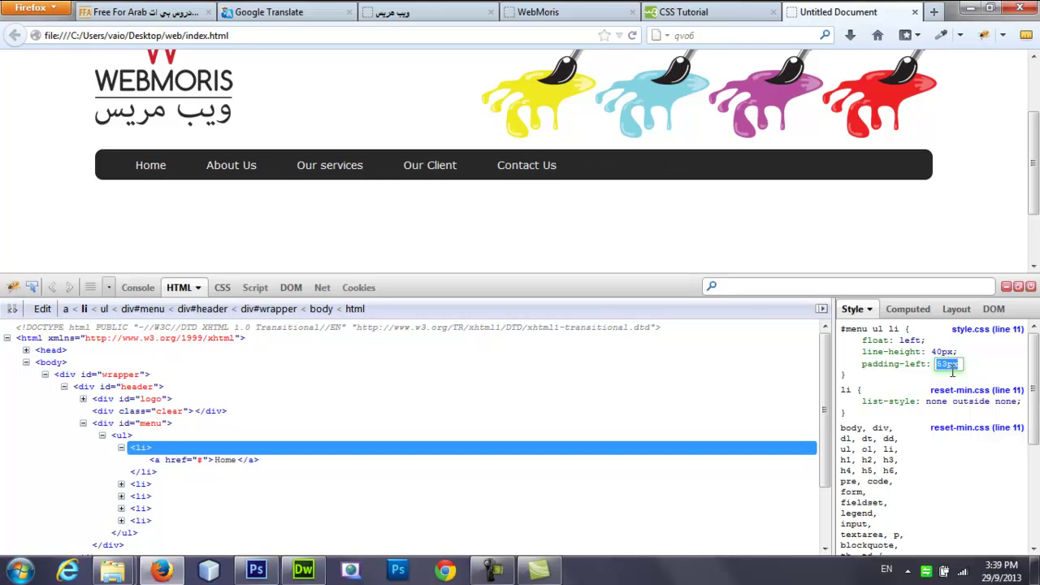
{"action": "key", "text": "Up"}
{"action": "key", "text": "Up"}
{"action": "key", "text": "Up"}
{"action": "key", "text": "Up"}
{"action": "key", "text": "Up"}
{"action": "key", "text": "Up"}
{"action": "key", "text": "Up"}
{"action": "key", "text": "Up"}
{"action": "key", "text": "Up"}
{"action": "key", "text": "Up"}
{"action": "key", "text": "Up"}
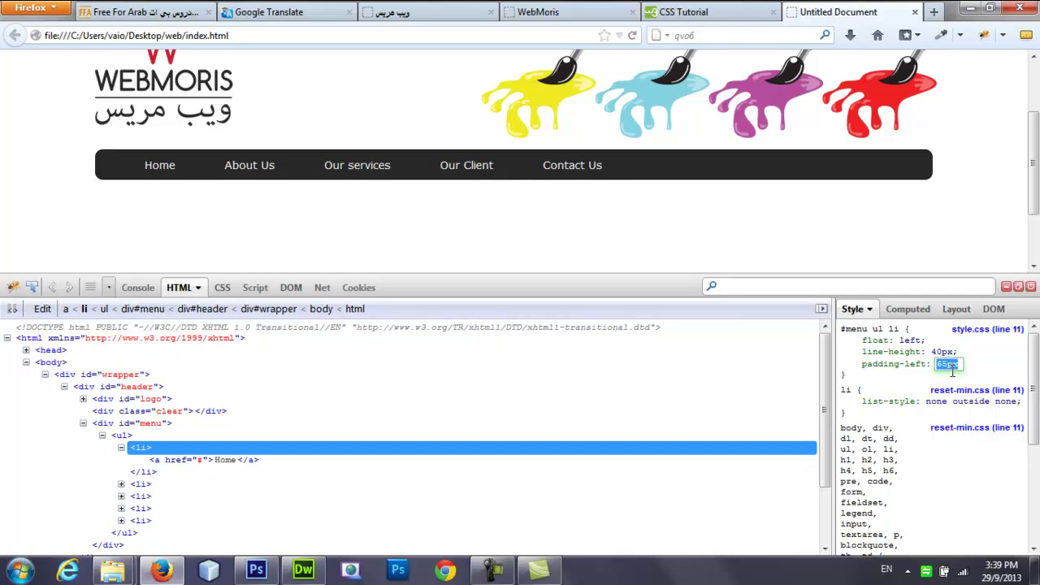
{"action": "key", "text": "Down"}
{"action": "key", "text": "Up"}
{"action": "key", "text": "Up"}
{"action": "key", "text": "Up"}
{"action": "key", "text": "Up"}
{"action": "key", "text": "Up"}
{"action": "key", "text": "Up"}
{"action": "key", "text": "Up"}
{"action": "key", "text": "Up"}
{"action": "key", "text": "Up"}
{"action": "key", "text": "Up"}
{"action": "key", "text": "Up"}
{"action": "key", "text": "Up"}
{"action": "key", "text": "Up"}
{"action": "key", "text": "Up"}
{"action": "key", "text": "Up"}
{"action": "key", "text": "Up"}
{"action": "key", "text": "Up"}
{"action": "key", "text": "Up"}
{"action": "key", "text": "Up"}
{"action": "key", "text": "Up"}
{"action": "key", "text": "Down"}
{"action": "key", "text": "Down"}
{"action": "key", "text": "Down"}
{"action": "key", "text": "Down"}
{"action": "key", "text": "Down"}
{"action": "key", "text": "Down"}
{"action": "key", "text": "Down"}
{"action": "key", "text": "Down"}
{"action": "key", "text": "Down"}
{"action": "key", "text": "Down"}
{"action": "key", "text": "Down"}
{"action": "key", "text": "Down"}
{"action": "key", "text": "Down"}
{"action": "key", "text": "Down"}
{"action": "key", "text": "Down"}
{"action": "key", "text": "Down"}
{"action": "key", "text": "Down"}
{"action": "key", "text": "Down"}
{"action": "key", "text": "Down"}
{"action": "key", "text": "Down"}
{"action": "key", "text": "Down"}
{"action": "key", "text": "Down"}
In Dreamweaver, replace padding-left in the #menu ul li rule with width:50px, save style.css, and reload the page in Firefox.
{"action": "left_click", "coordinate": [303, 569]}
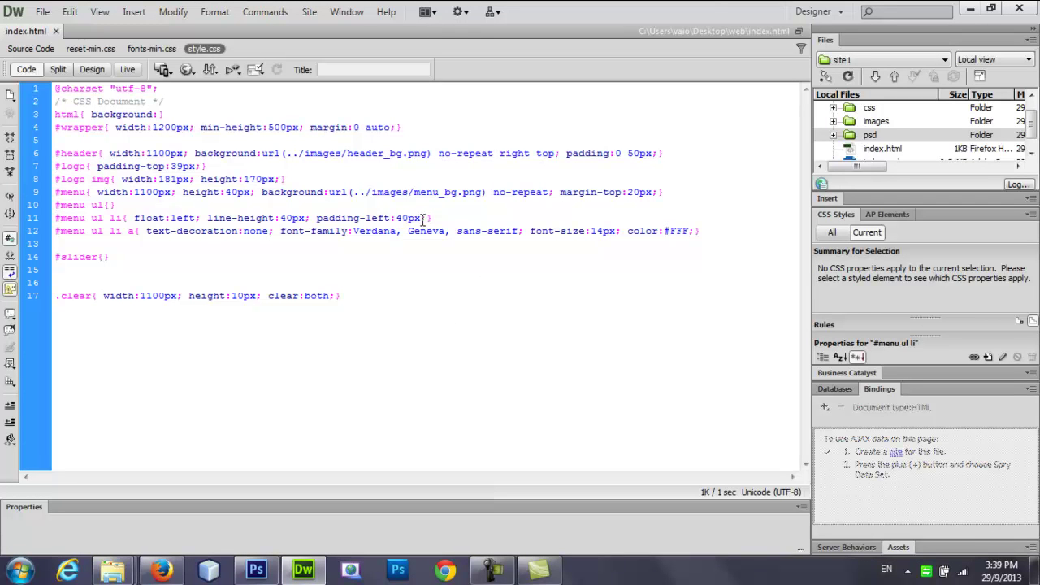
{"action": "left_click_drag", "start_coordinate": [424, 217], "coordinate": [316, 220]}
{"action": "key", "text": "ctrl+c"}
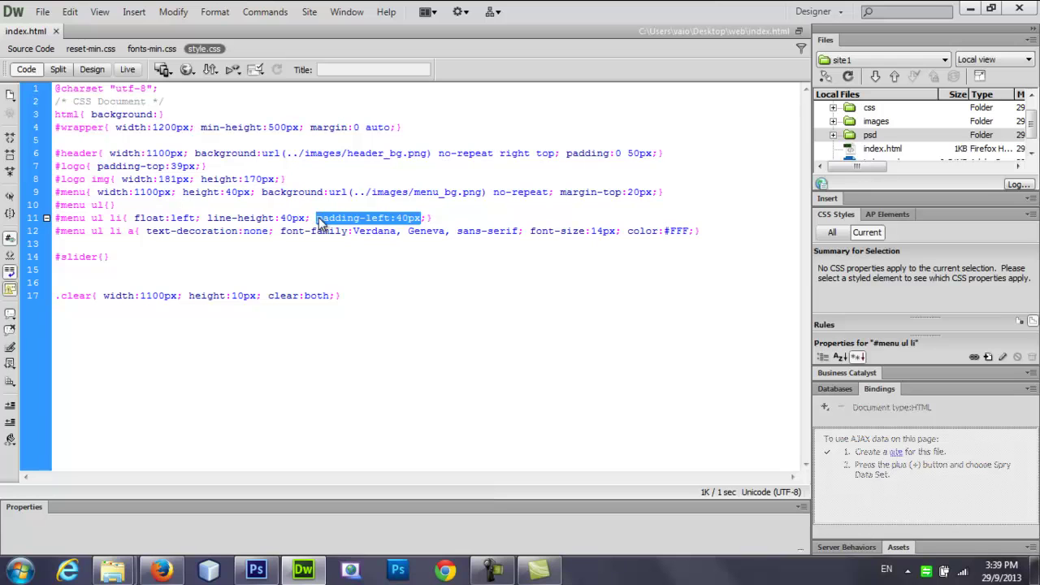
{"action": "key", "text": "Delete"}
{"action": "type", "text": "w"}
{"action": "key", "text": "Down"}
{"action": "key", "text": "Down"}
{"action": "key", "text": "Down"}
{"action": "key", "text": "Return"}
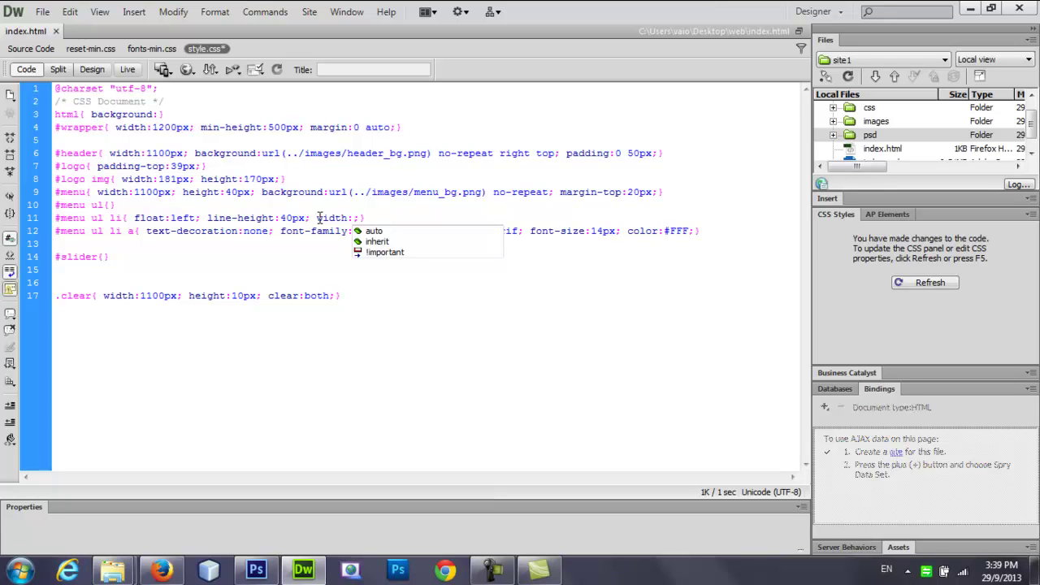
{"action": "type", "text": "50px"}
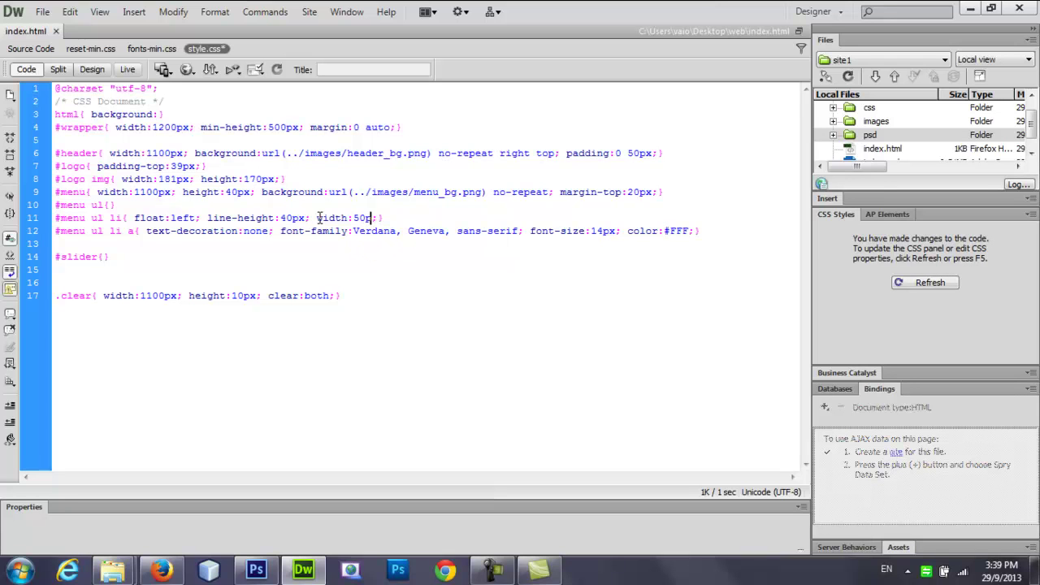
{"action": "left_click", "coordinate": [163, 571]}
{"action": "left_click", "coordinate": [632, 36]}
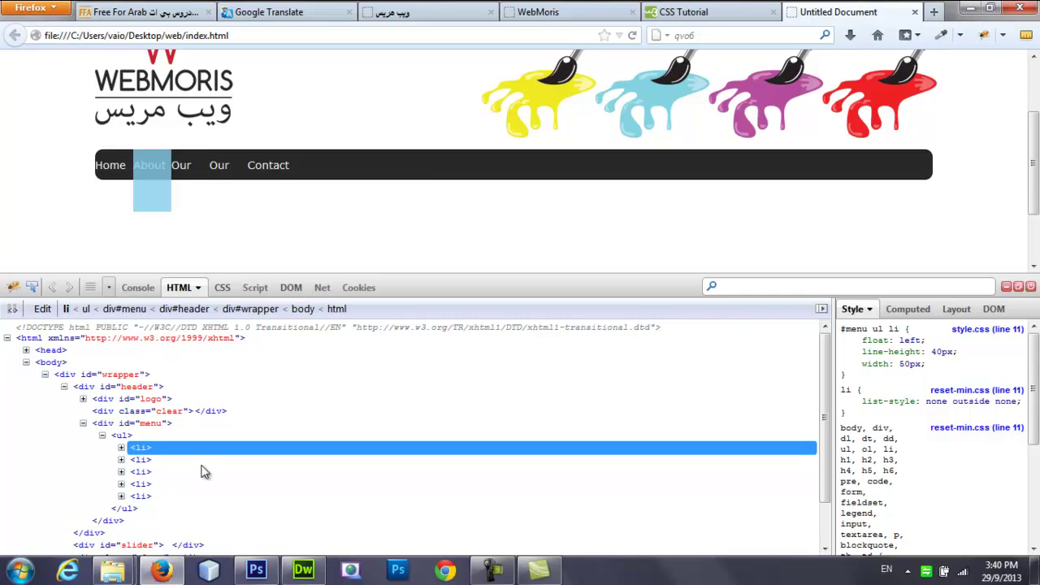
In Dreamweaver, replace the width in the #menu ul li rule with padding-left:40px, reload the page in Firefox, and close Firebug.
{"action": "left_click", "coordinate": [303, 569]}
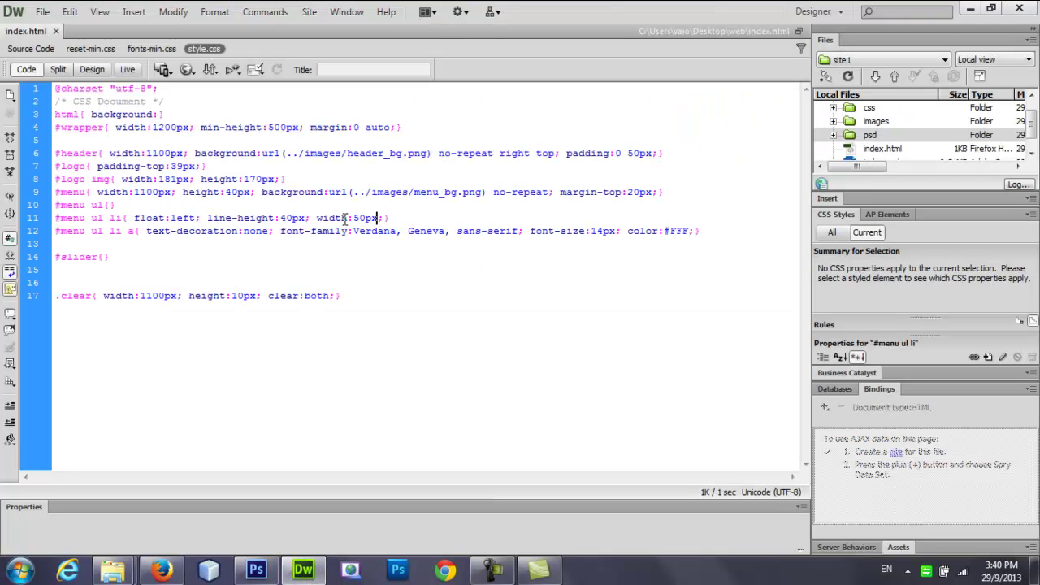
{"action": "key", "text": "BackSpace"}
{"action": "key", "text": "BackSpace"}
{"action": "key", "text": "BackSpace"}
{"action": "key", "text": "BackSpace"}
{"action": "key", "text": "BackSpace"}
{"action": "key", "text": "BackSpace"}
{"action": "key", "text": "BackSpace"}
{"action": "key", "text": "BackSpace"}
{"action": "key", "text": "BackSpace"}
{"action": "key", "text": "BackSpace"}
{"action": "key", "text": "BackSpace"}
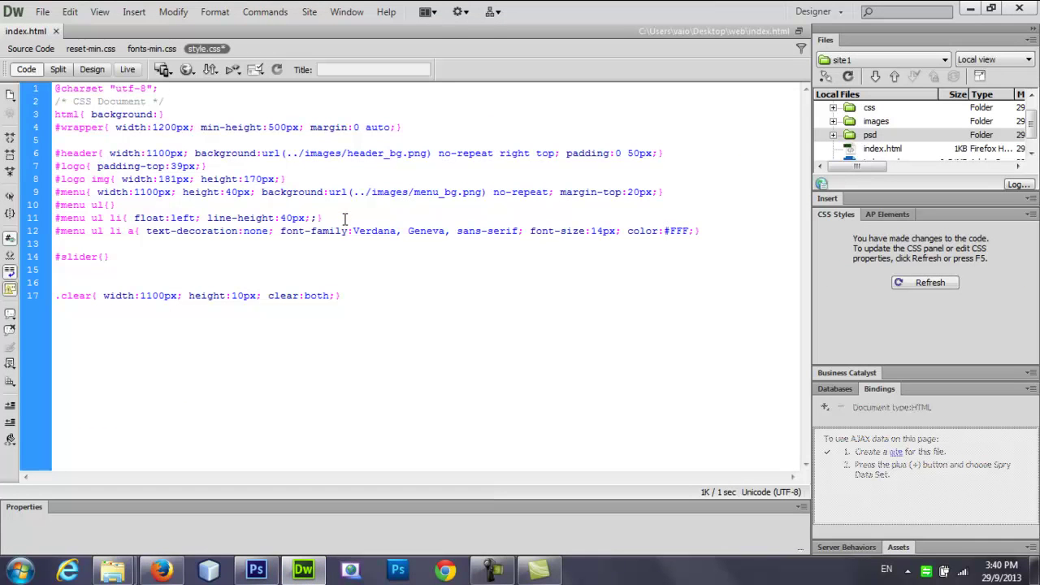
{"action": "key", "text": "ctrl+v"}
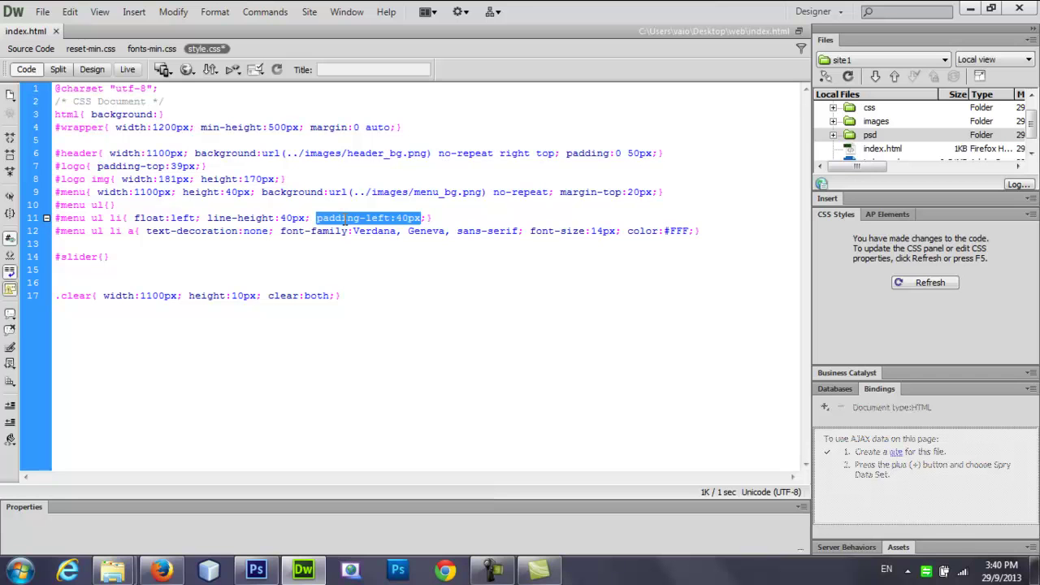
{"action": "left_click", "coordinate": [161, 572]}
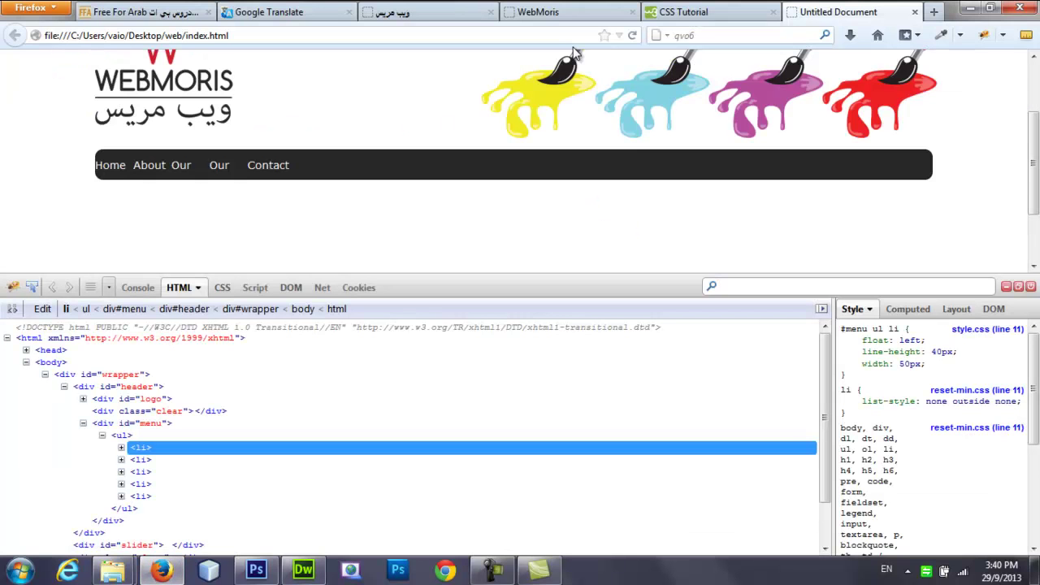
{"action": "left_click", "coordinate": [629, 35]}
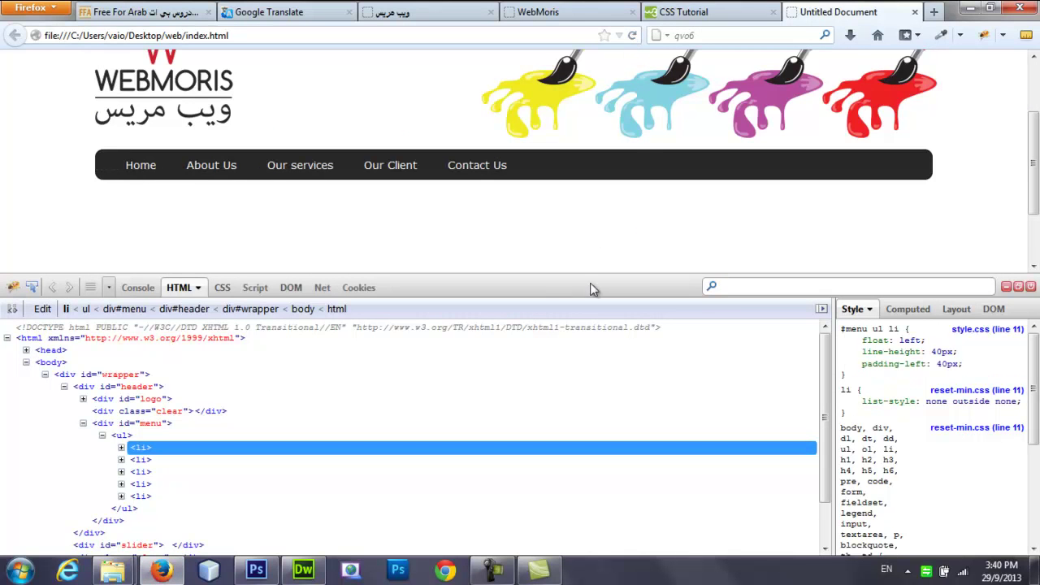
{"action": "left_click", "coordinate": [1030, 287]}
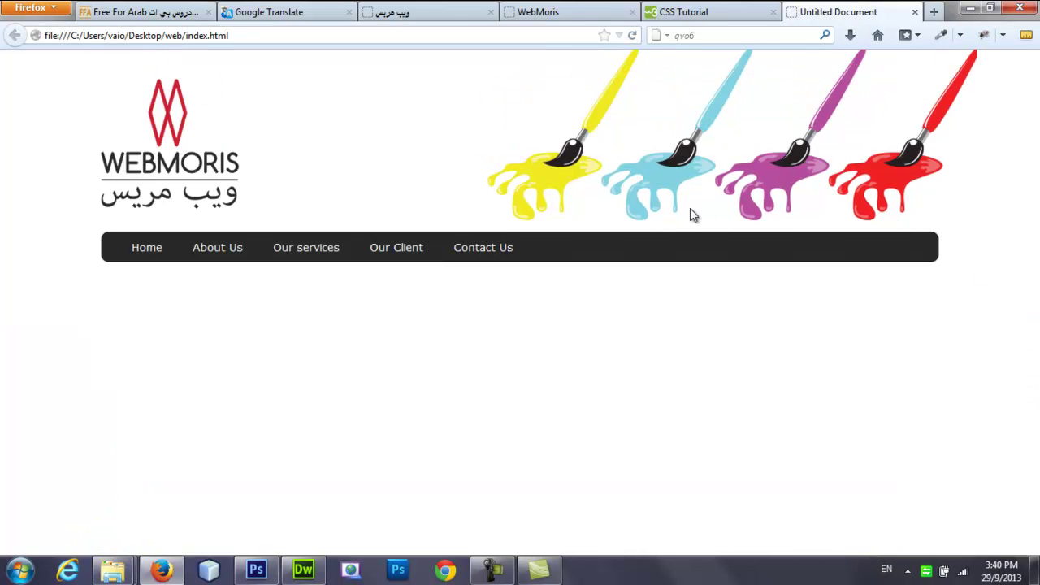
Compare the menu bar in the Photoshop design with the rendered menu in Firefox.
{"action": "left_click", "coordinate": [256, 571]}
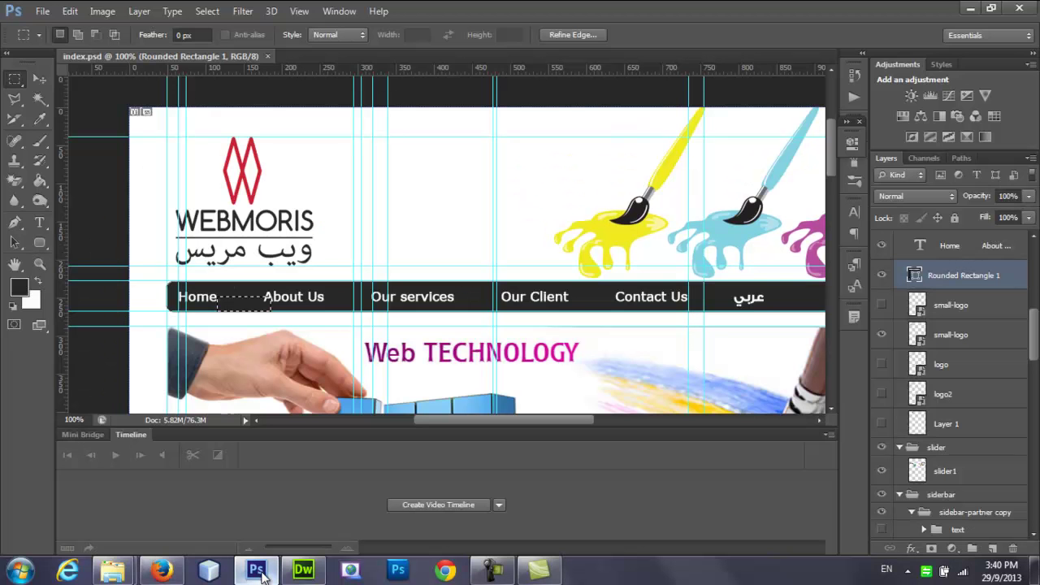
{"action": "left_click_drag", "start_coordinate": [511, 429], "coordinate": [363, 423]}
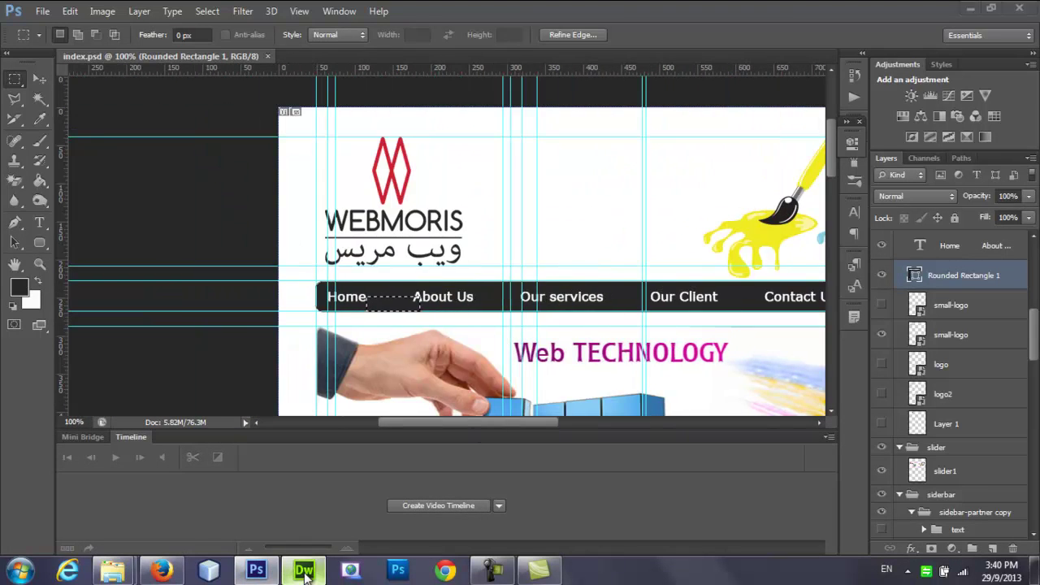
{"action": "left_click", "coordinate": [304, 571]}
{"action": "left_click", "coordinate": [167, 569]}
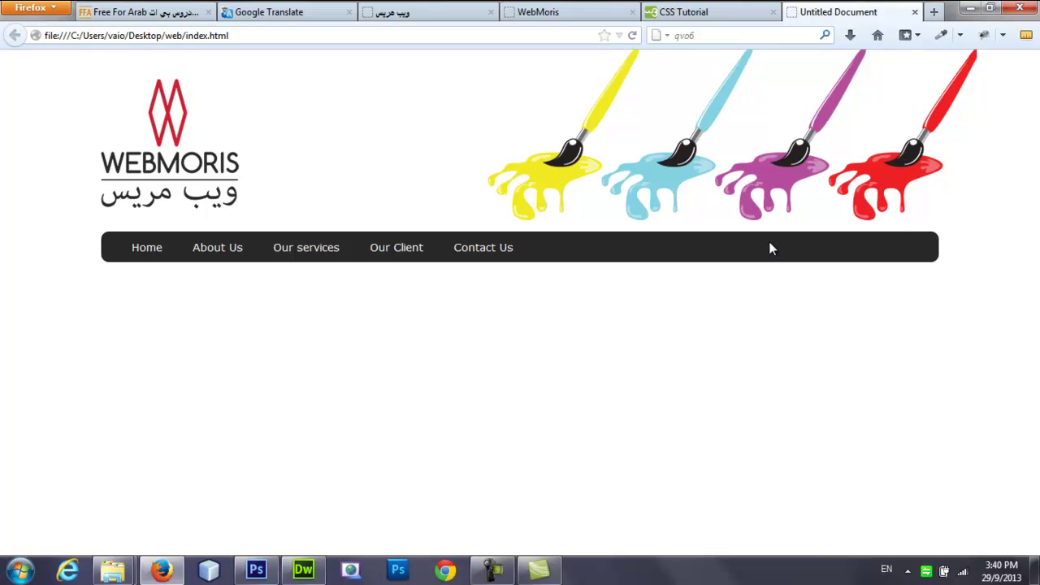
Save style.css in Dreamweaver and place an indented cursor inside the empty slider div of index.html.
{"action": "left_click", "coordinate": [303, 570]}
{"action": "left_click", "coordinate": [102, 257]}
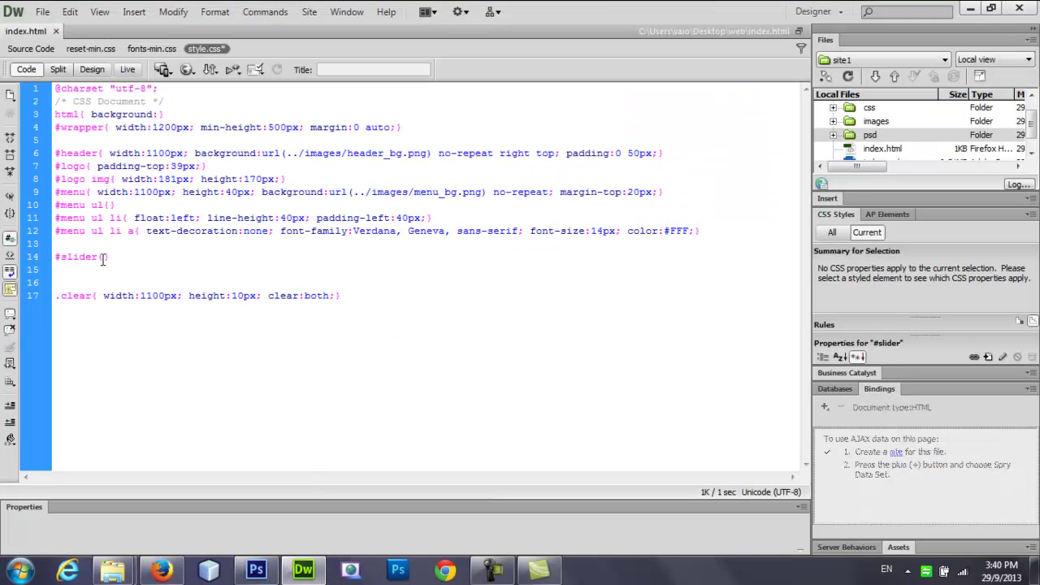
{"action": "key", "text": "ctrl+s"}
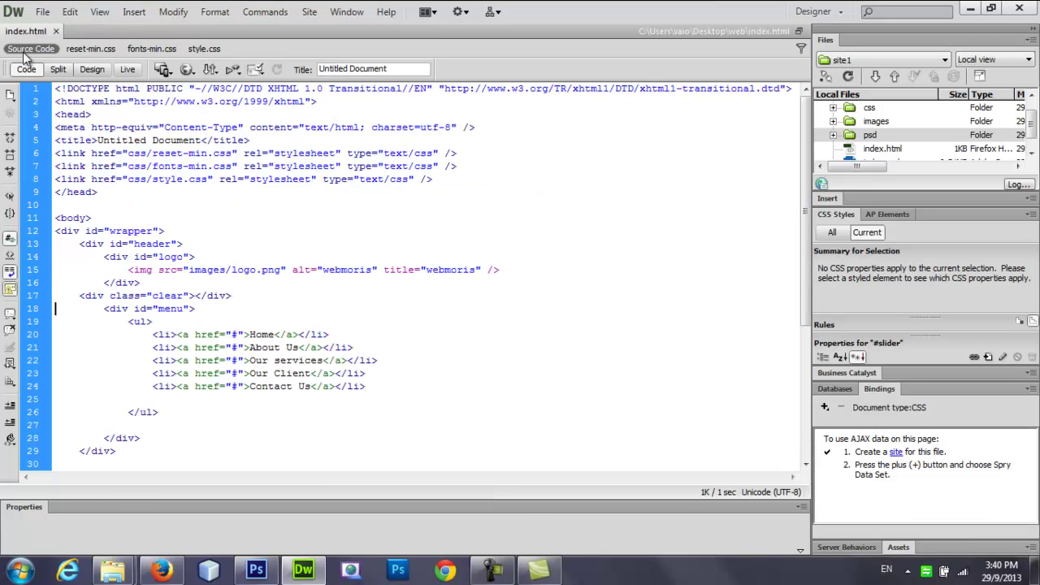
{"action": "left_click_drag", "start_coordinate": [811, 220], "coordinate": [811, 311]}
{"action": "left_click", "coordinate": [115, 351]}
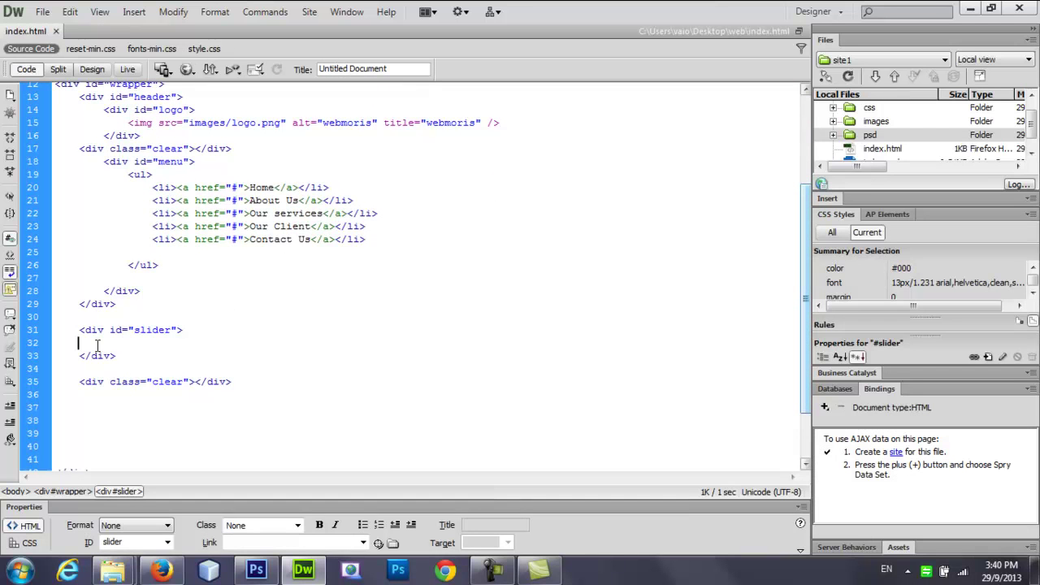
{"action": "key", "text": "Tab"}
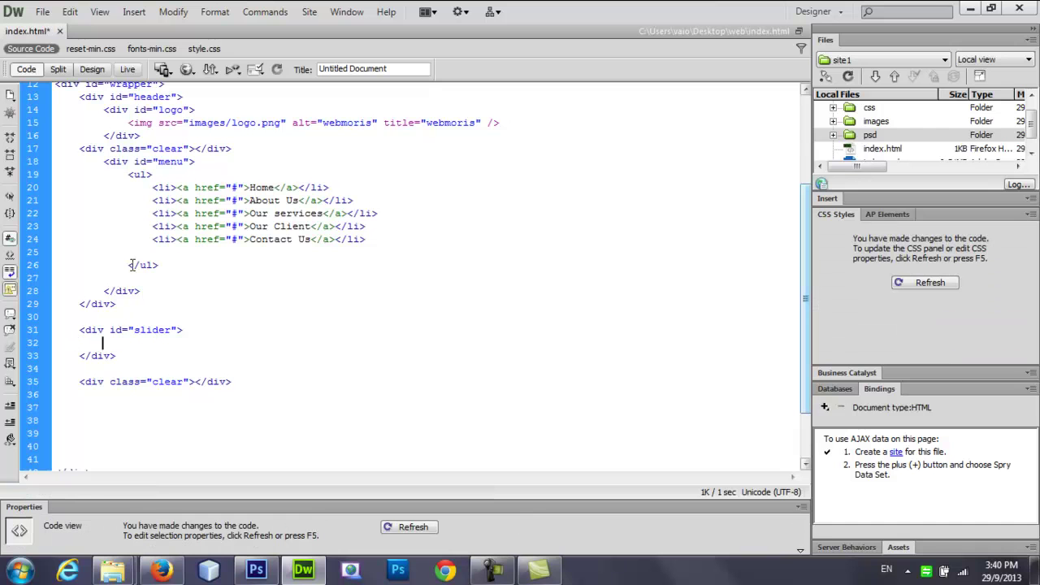
Try inserting sider_1 from the images folder on the logo image line, delete the misplaced tag, and save index.html.
{"action": "left_click", "coordinate": [130, 15]}
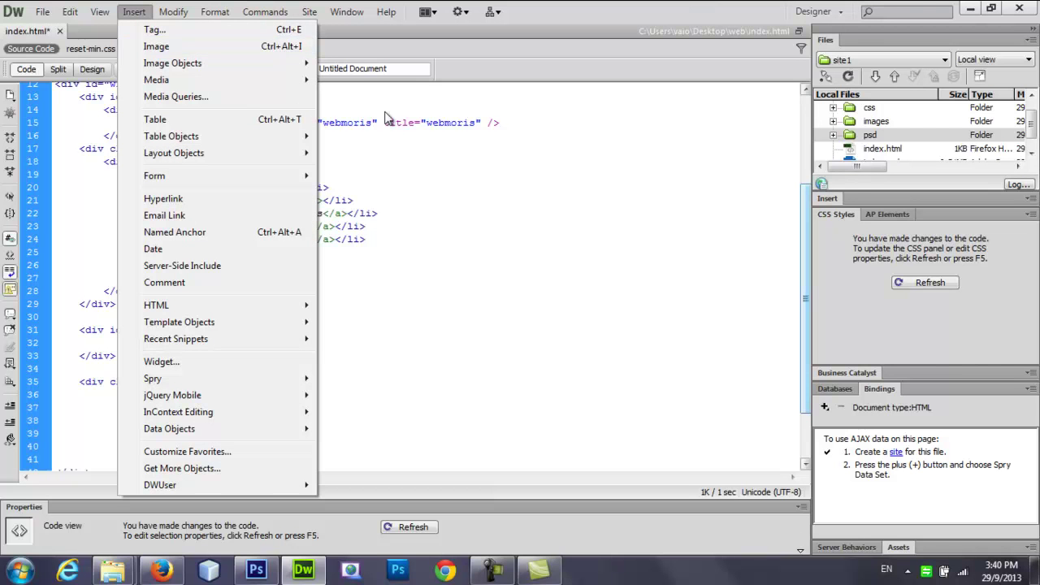
{"action": "left_click", "coordinate": [406, 124]}
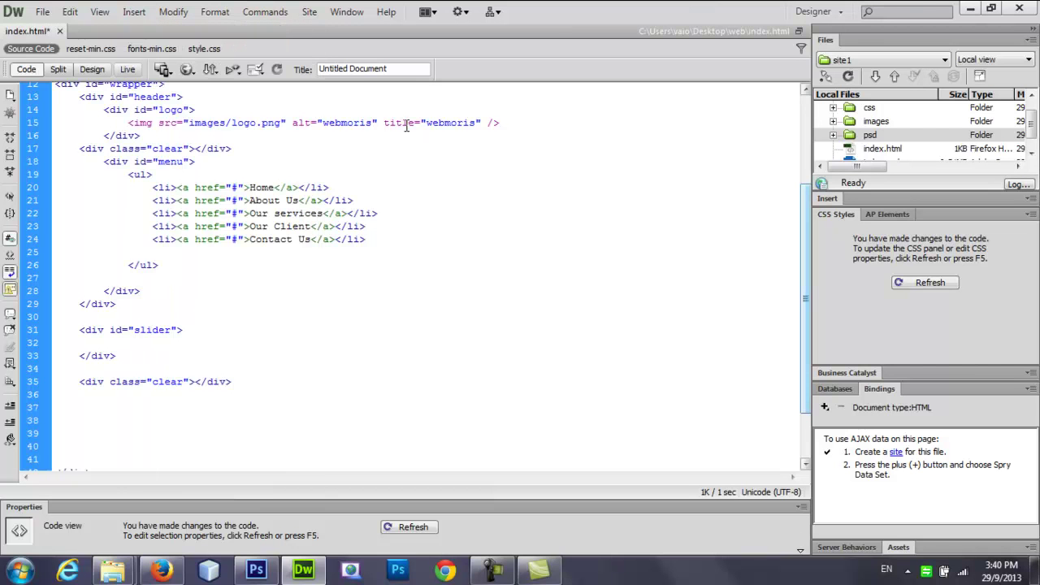
{"action": "key", "text": "ctrl+alt+i"}
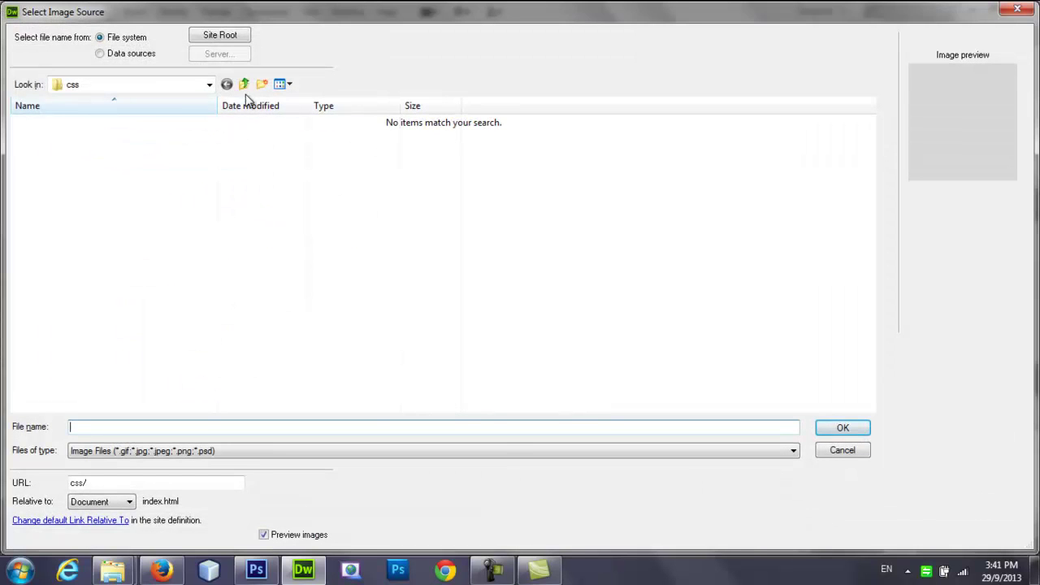
{"action": "left_click", "coordinate": [246, 84]}
{"action": "double_click", "coordinate": [127, 163]}
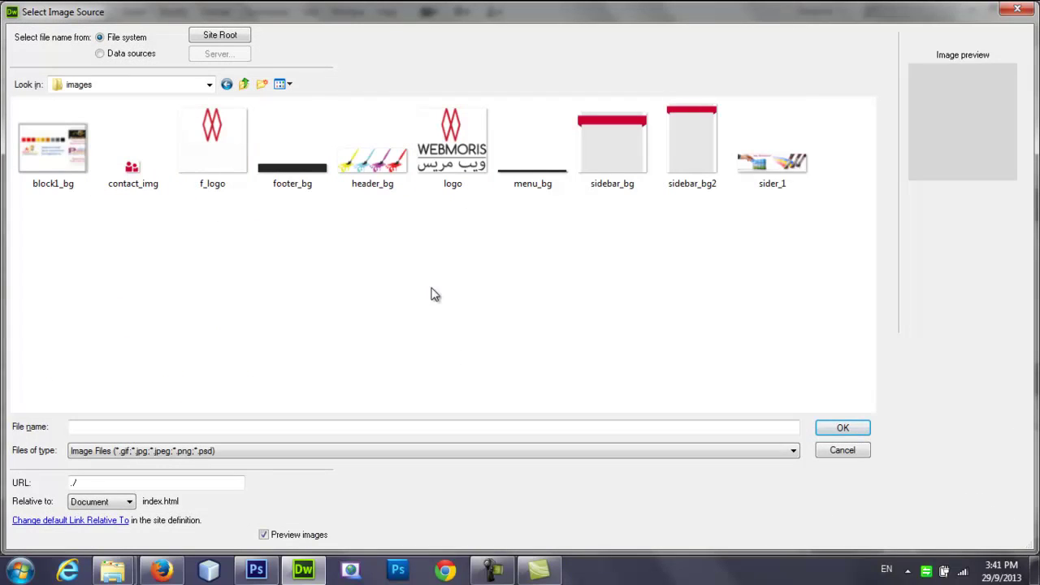
{"action": "left_click", "coordinate": [763, 160]}
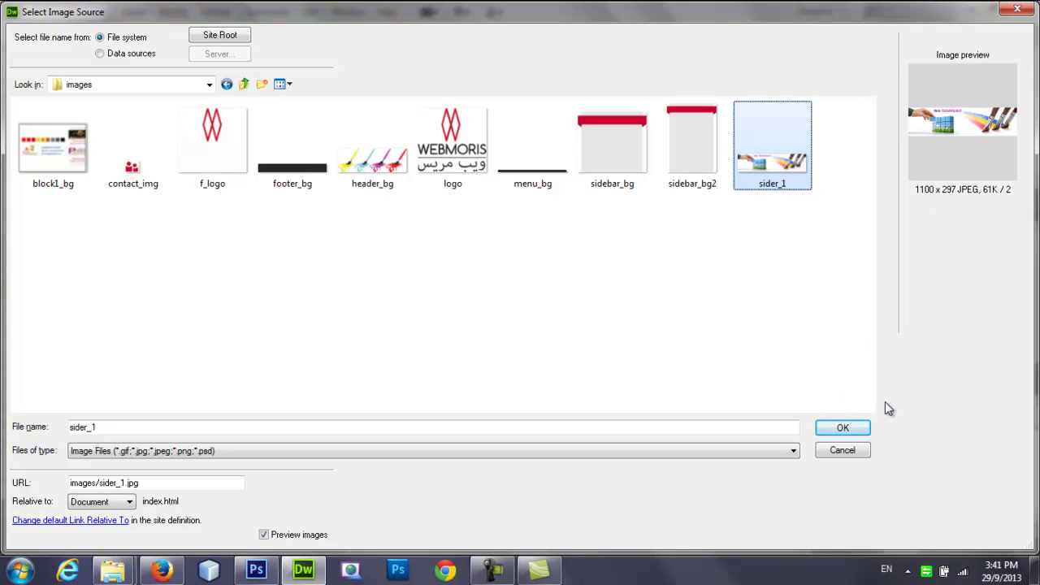
{"action": "left_click", "coordinate": [841, 429]}
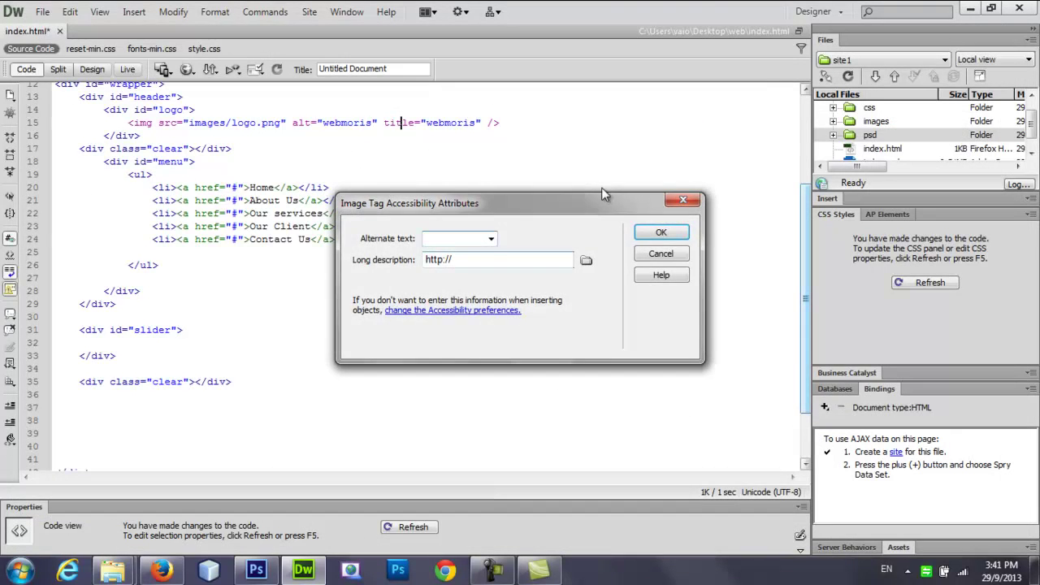
{"action": "left_click", "coordinate": [638, 234]}
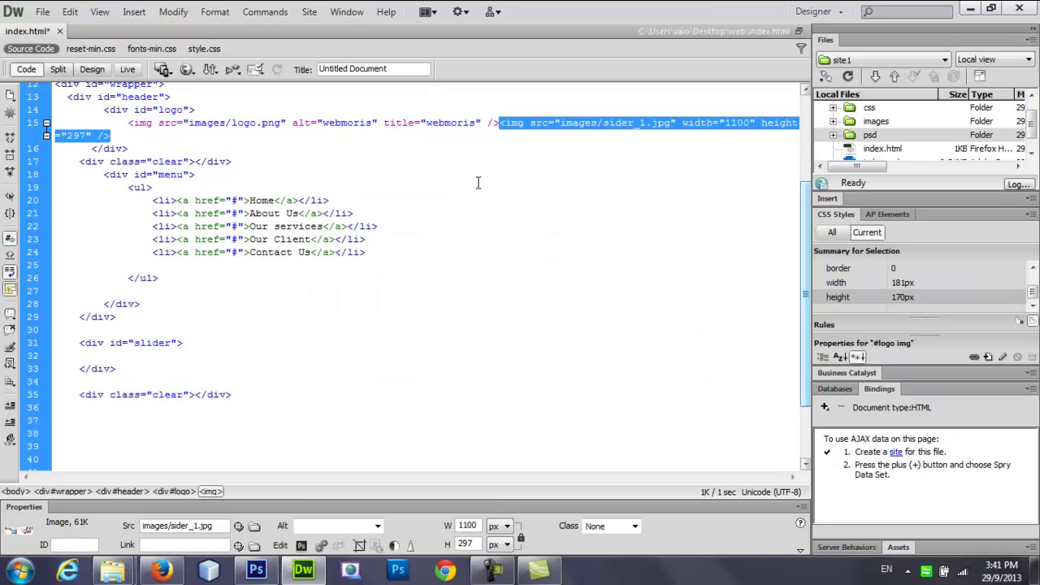
{"action": "key", "text": "Delete"}
{"action": "left_click", "coordinate": [210, 183]}
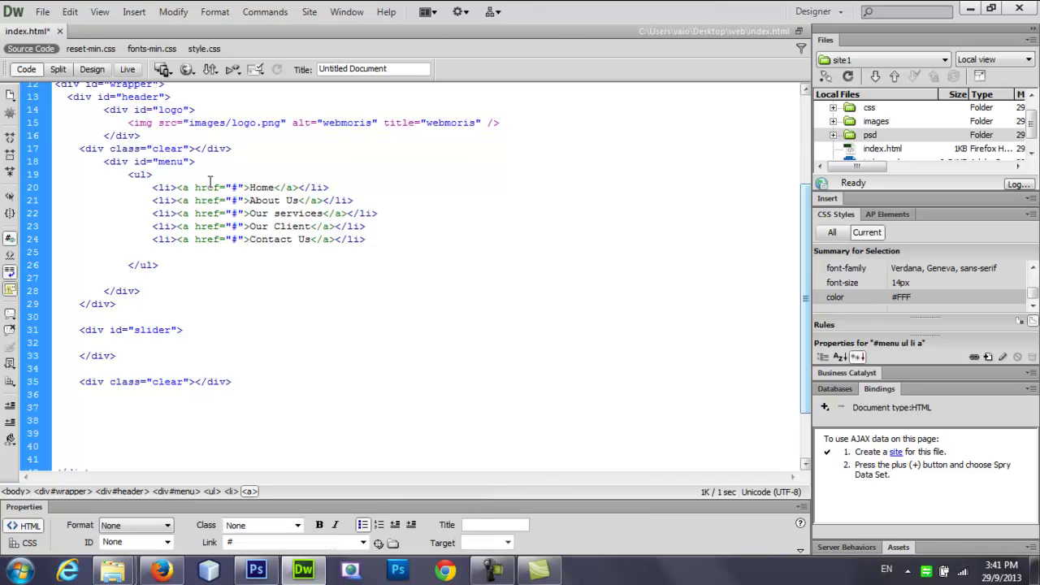
{"action": "key", "text": "ctrl+s"}
Insert images/sider_1.jpg inside the slider div without alternate text, move the closing div tag to its own line, and save index.html.
{"action": "left_click", "coordinate": [112, 342]}
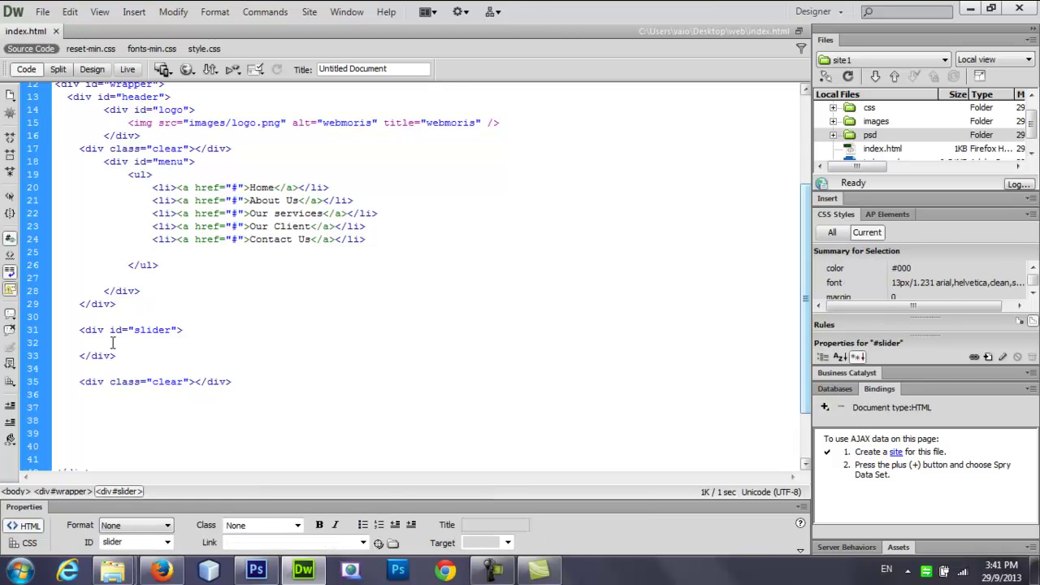
{"action": "key", "text": "ctrl+alt+i"}
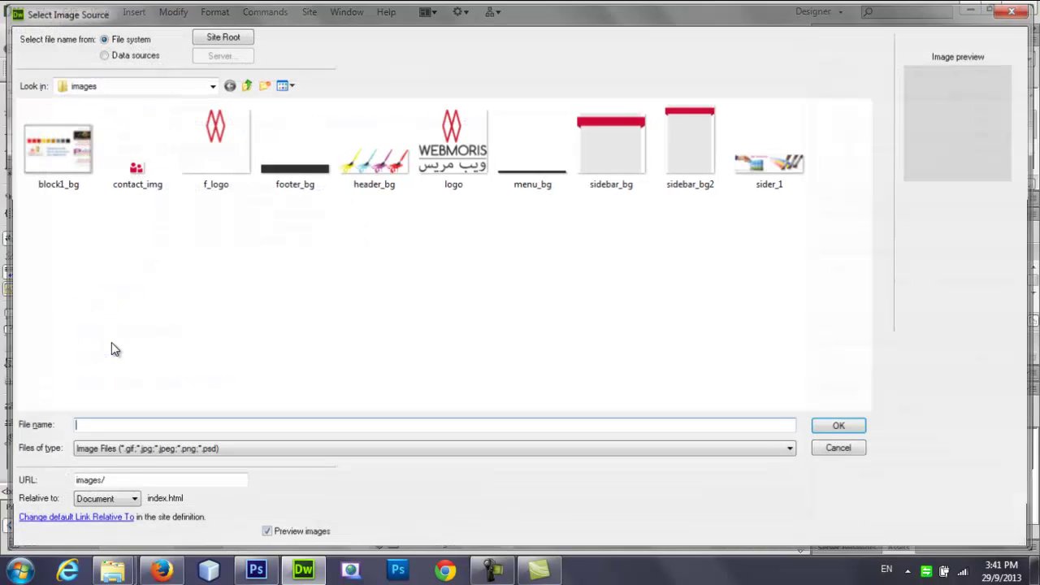
{"action": "left_click", "coordinate": [760, 160]}
{"action": "left_click", "coordinate": [841, 429]}
{"action": "left_click", "coordinate": [661, 233]}
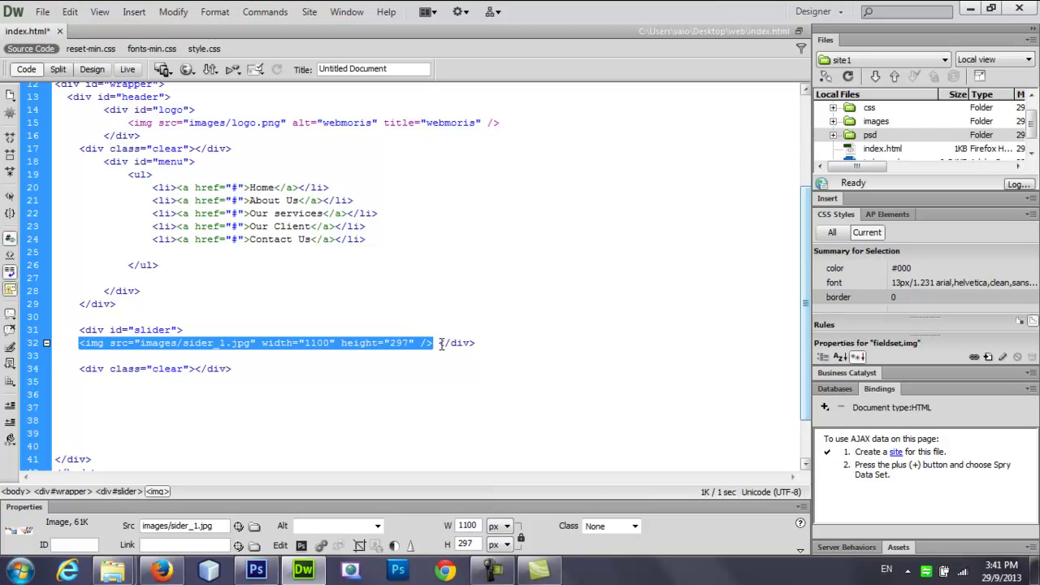
{"action": "left_click", "coordinate": [441, 345]}
{"action": "key", "text": "Return"}
{"action": "key", "text": "ctrl+s"}
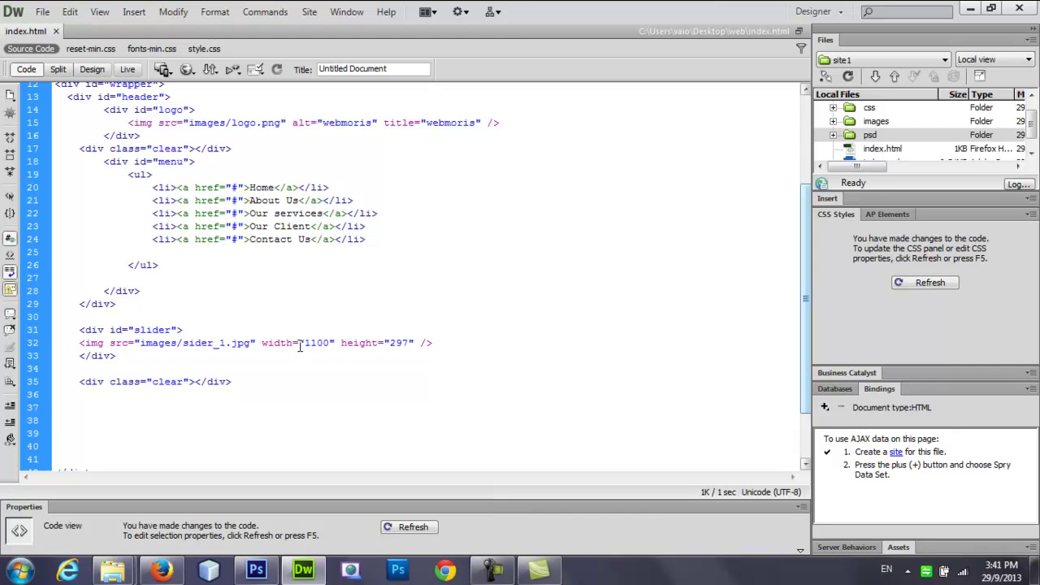
Add float:left to the #slider rule in style.css.
{"action": "left_click", "coordinate": [199, 49]}
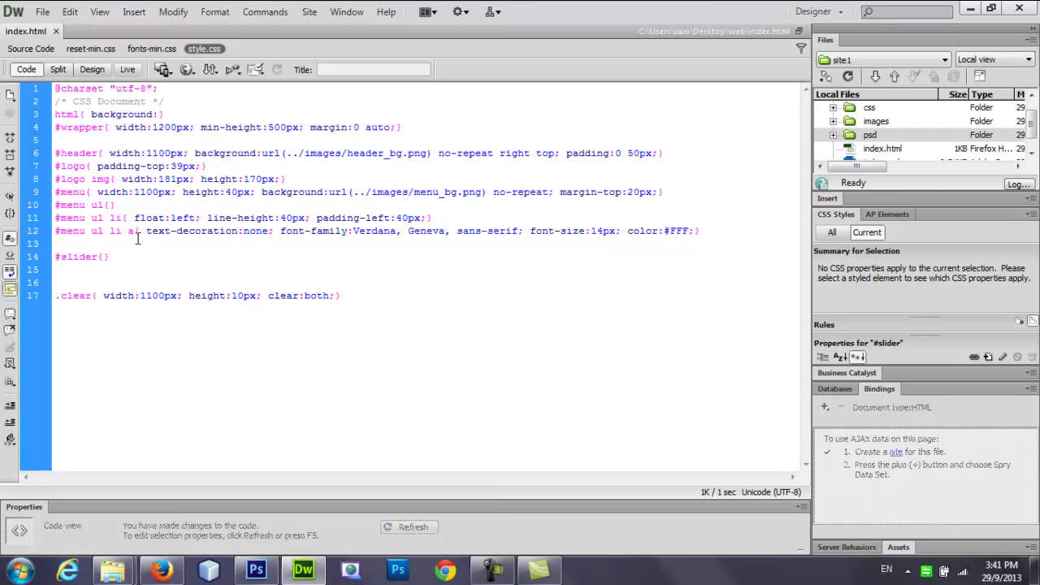
{"action": "type", "text": "f"}
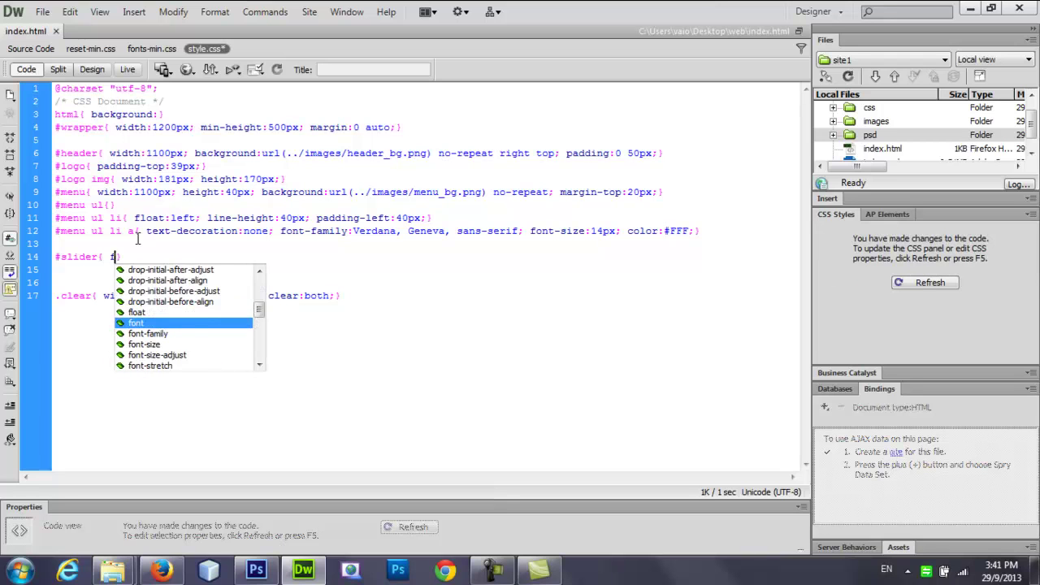
{"action": "key", "text": "Return"}
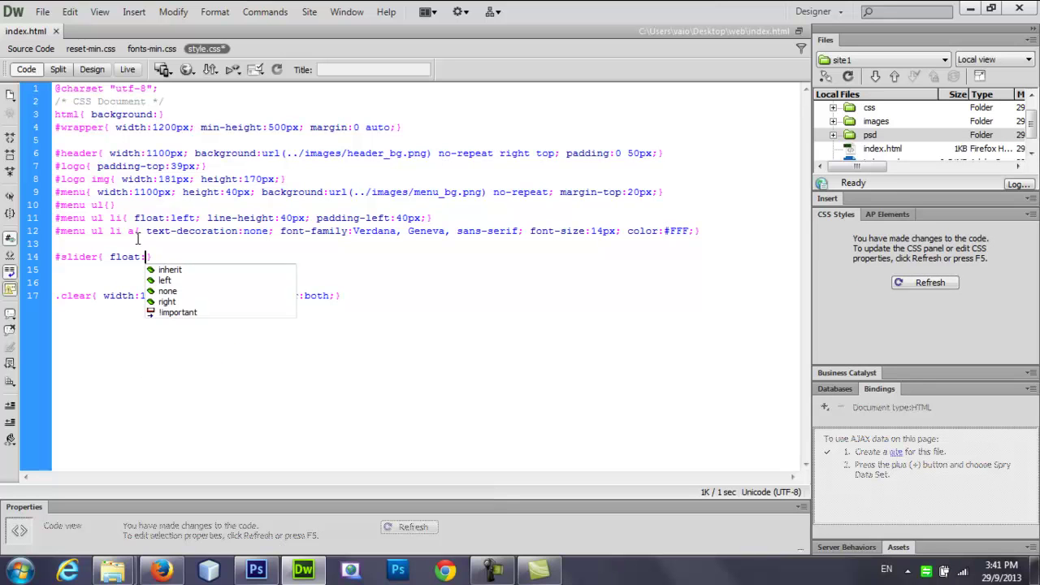
{"action": "type", "text": "l"}
{"action": "key", "text": "Return"}
{"action": "type", "text": ";"}
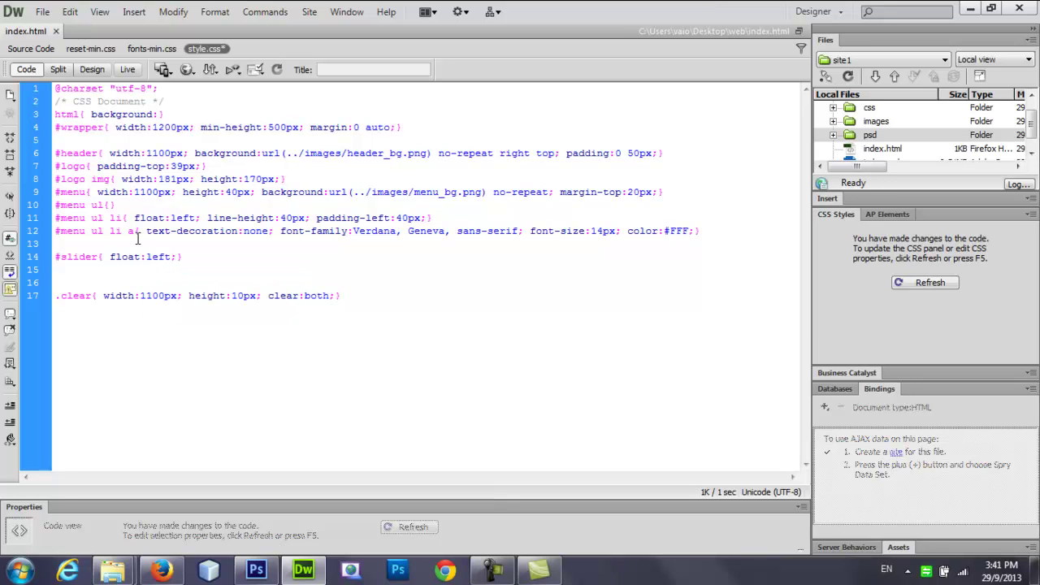
Add an empty #slider img rule on a new line below the #slider rule, reusing its copied selector.
{"action": "left_click_drag", "start_coordinate": [99, 257], "coordinate": [57, 257]}
{"action": "key", "text": "ctrl+c"}
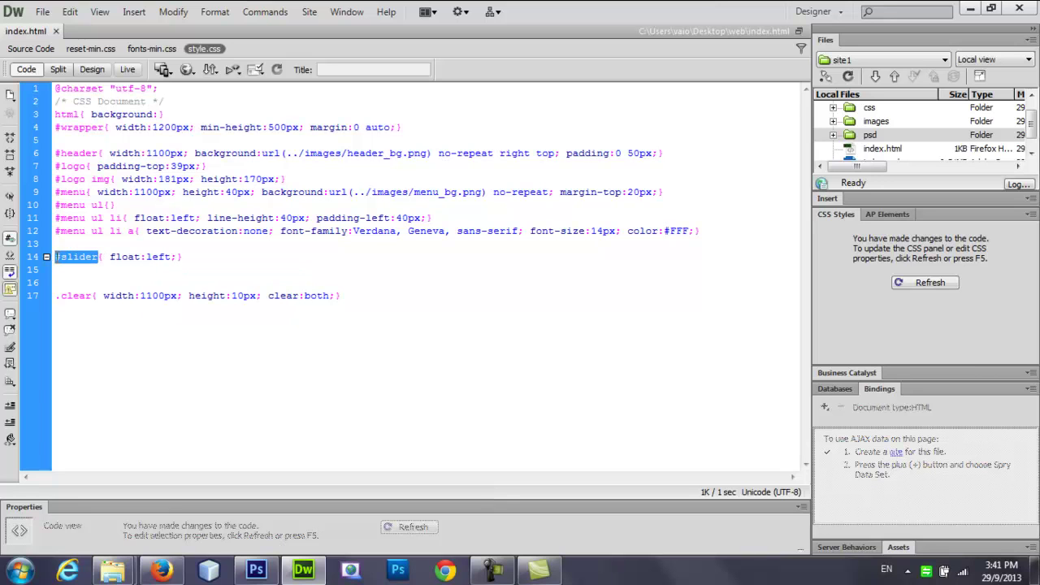
{"action": "left_click", "coordinate": [190, 258]}
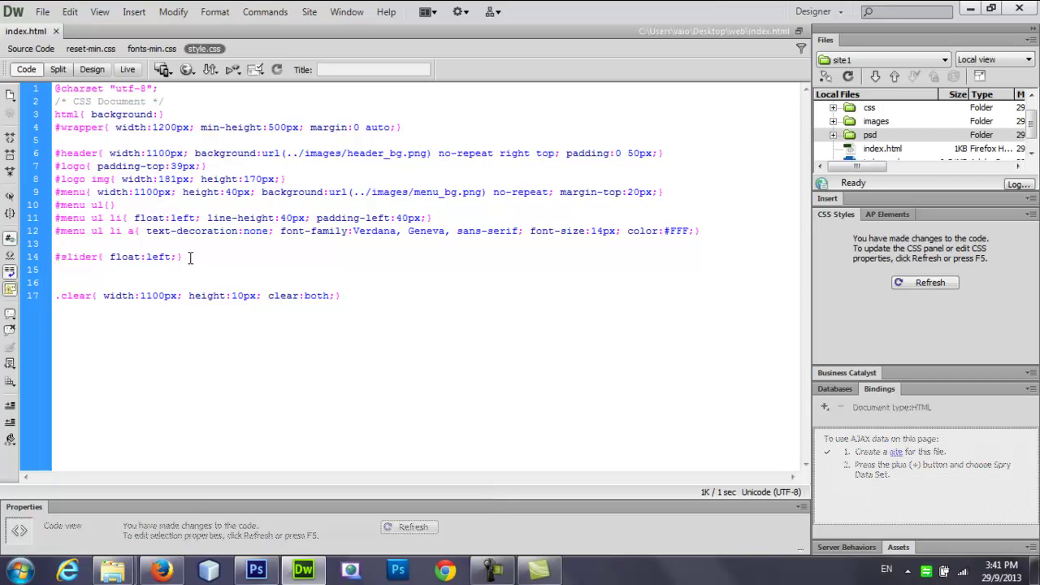
{"action": "key", "text": "Return"}
{"action": "key", "text": "ctrl+v"}
{"action": "type", "text": "img{}"}
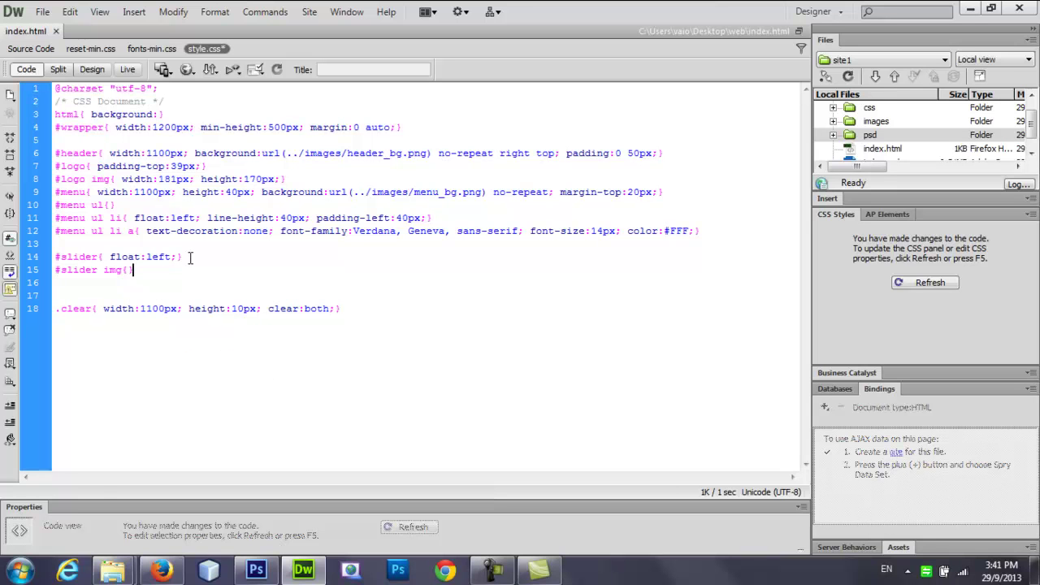
Switch to the images folder in Windows Explorer and check the pixel dimensions of sider_1.
{"action": "mouse_move", "coordinate": [113, 571]}
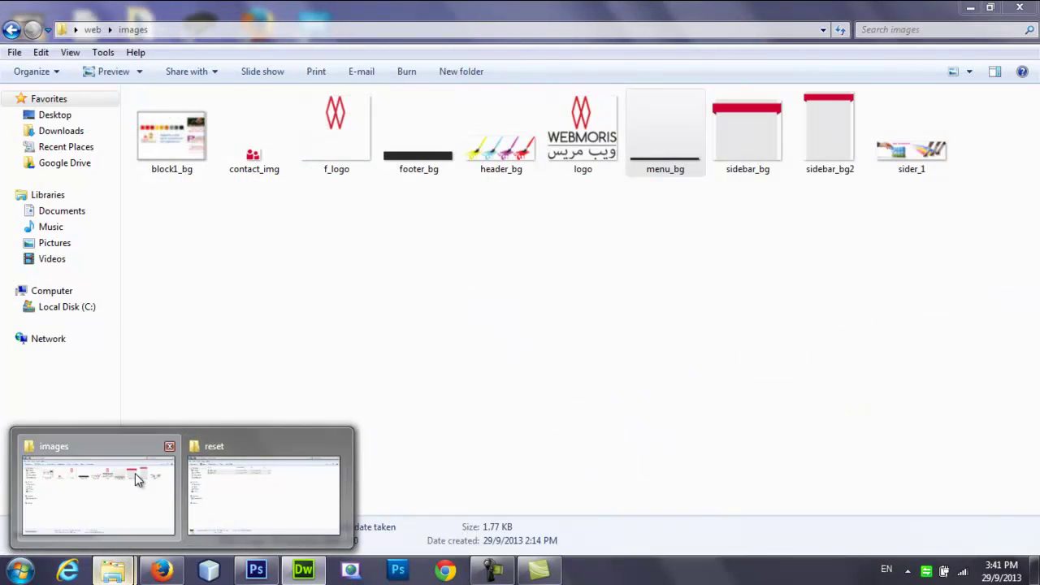
{"action": "left_click", "coordinate": [134, 480]}
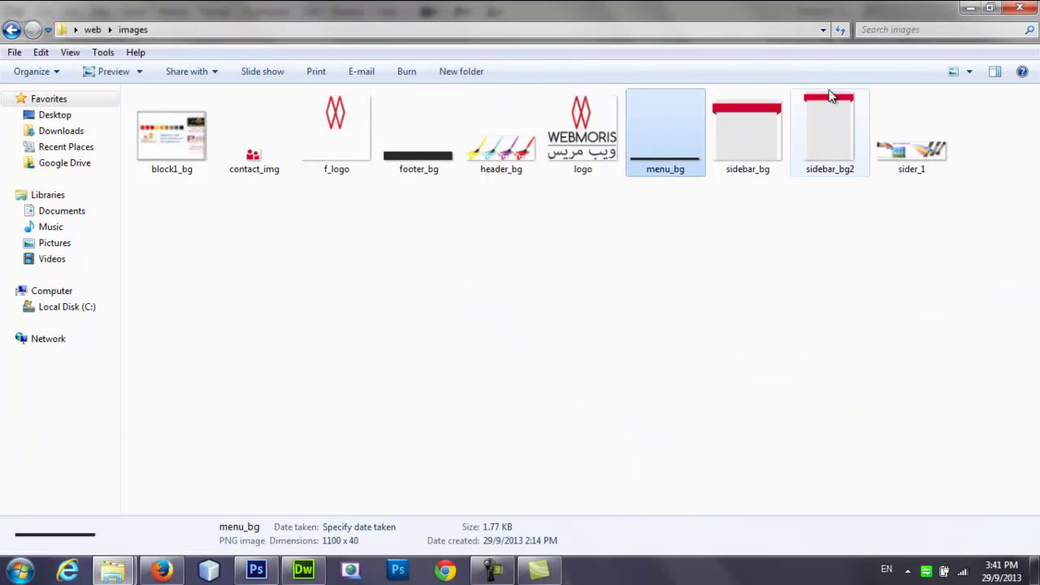
{"action": "left_click", "coordinate": [893, 140]}
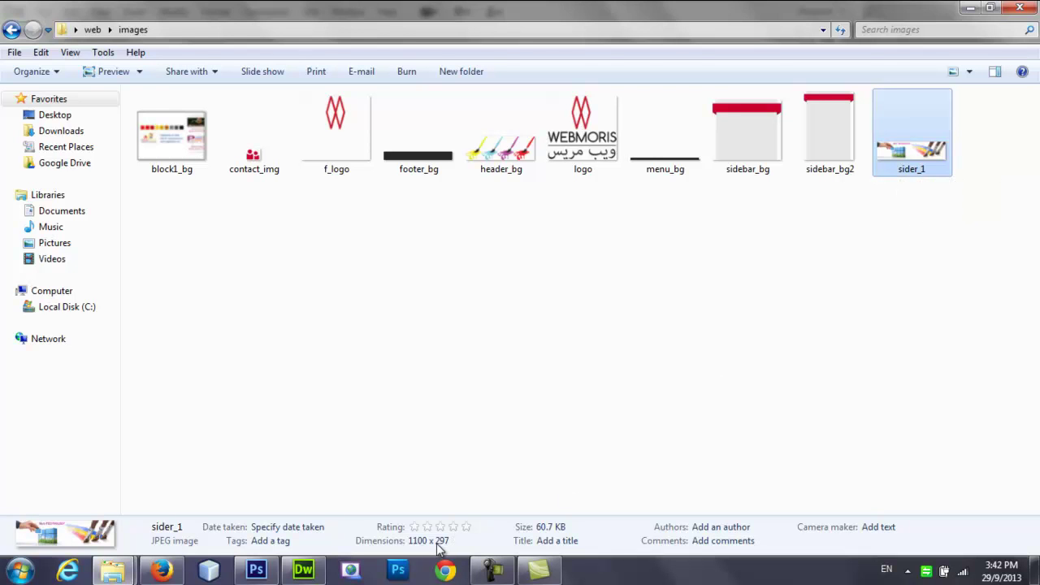
Switch to Dreamweaver and add height:297px to the #slider img rule in style.css.
{"action": "left_click", "coordinate": [301, 572]}
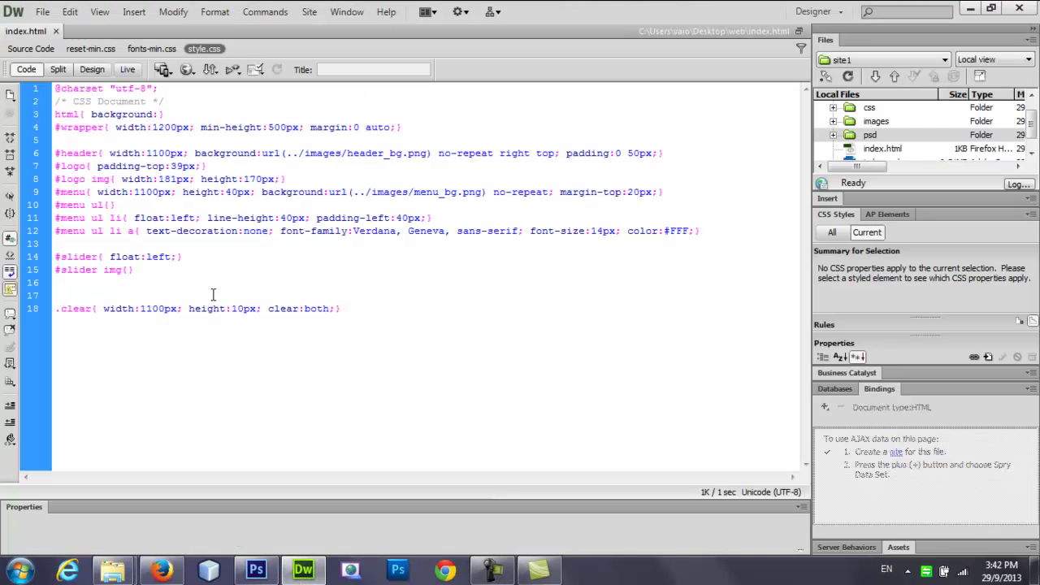
{"action": "key", "text": "Left"}
{"action": "type", "text": "h"}
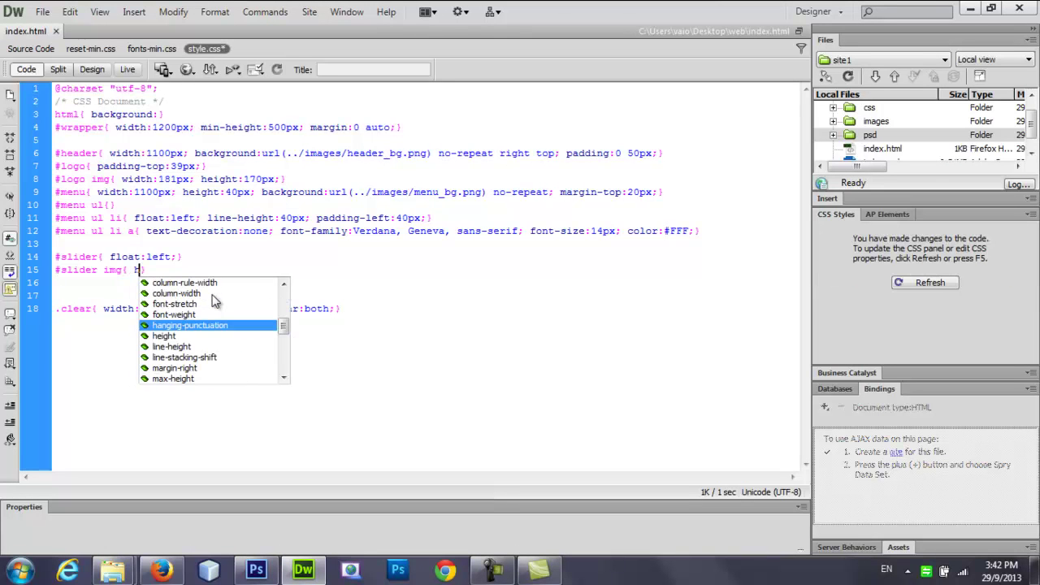
{"action": "key", "text": "Down"}
{"action": "key", "text": "Return"}
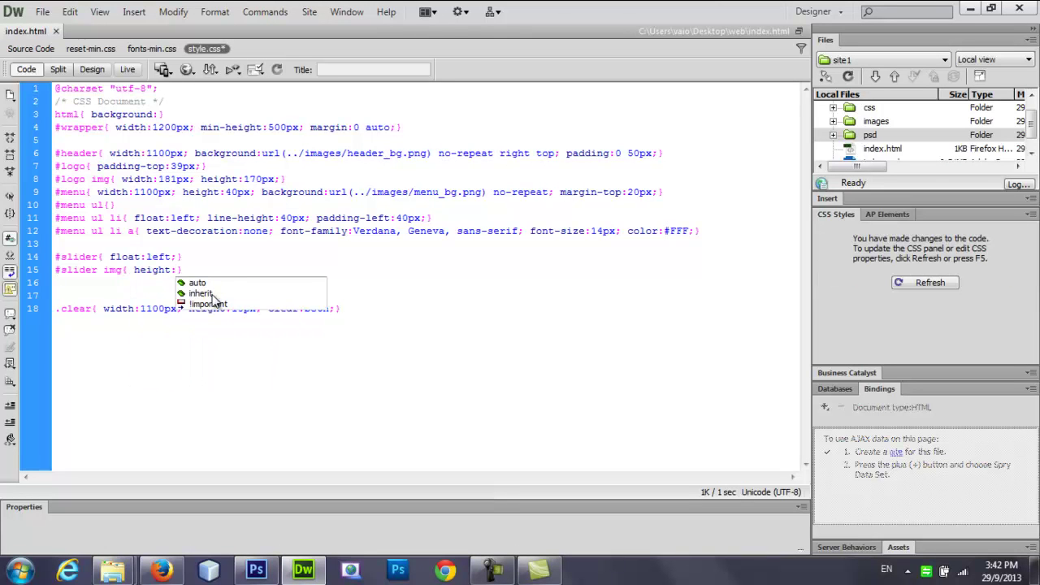
{"action": "type", "text": "297px;"}
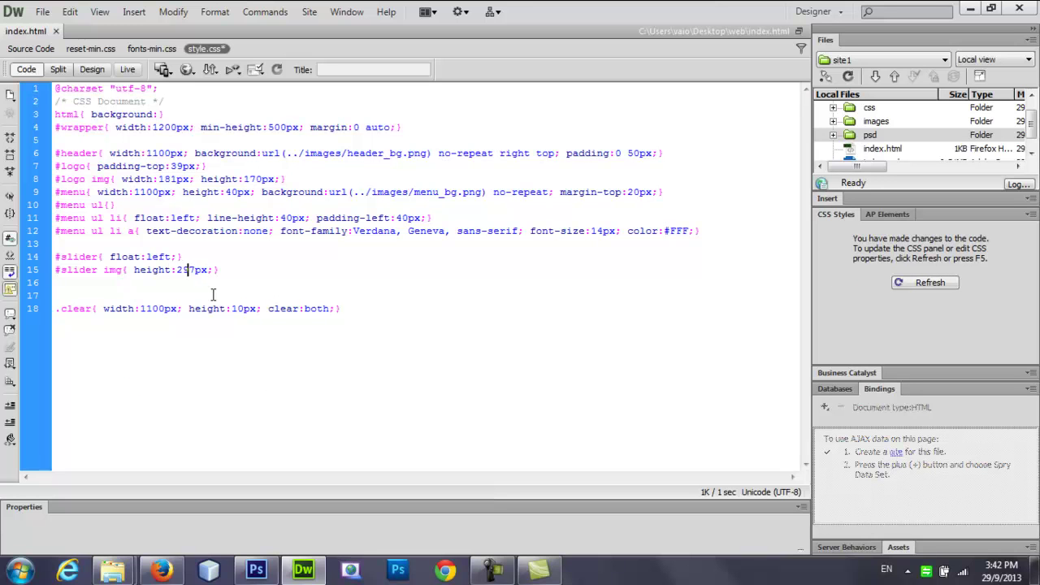
Add width:1100px before the height in the #slider img rule and save style.css.
{"action": "key", "text": "Left"}
{"action": "type", "text": "w"}
{"action": "key", "text": "Down"}
{"action": "key", "text": "Down"}
{"action": "key", "text": "Down"}
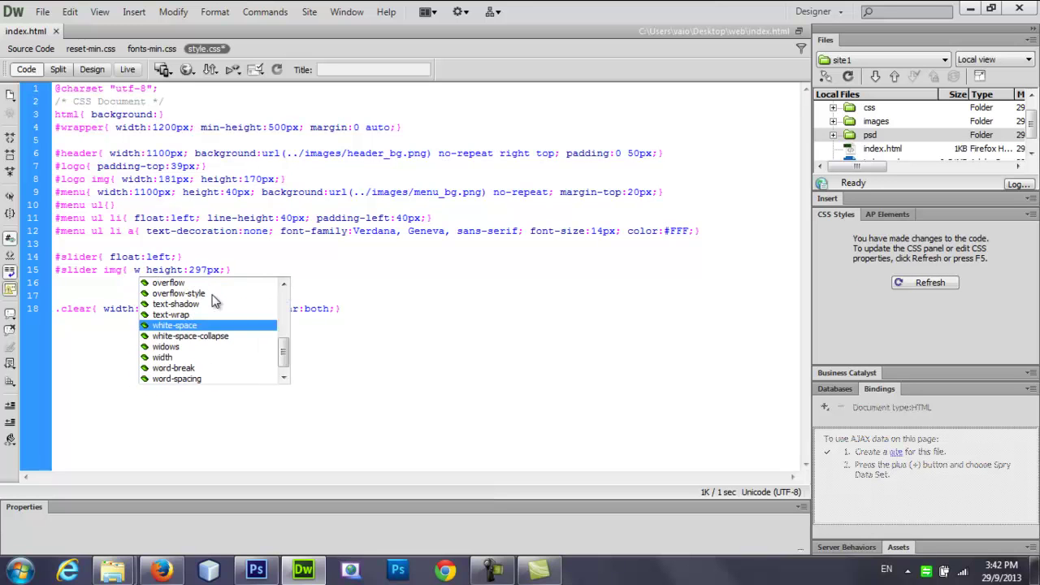
{"action": "key", "text": "Return"}
{"action": "type", "text": "1100"}
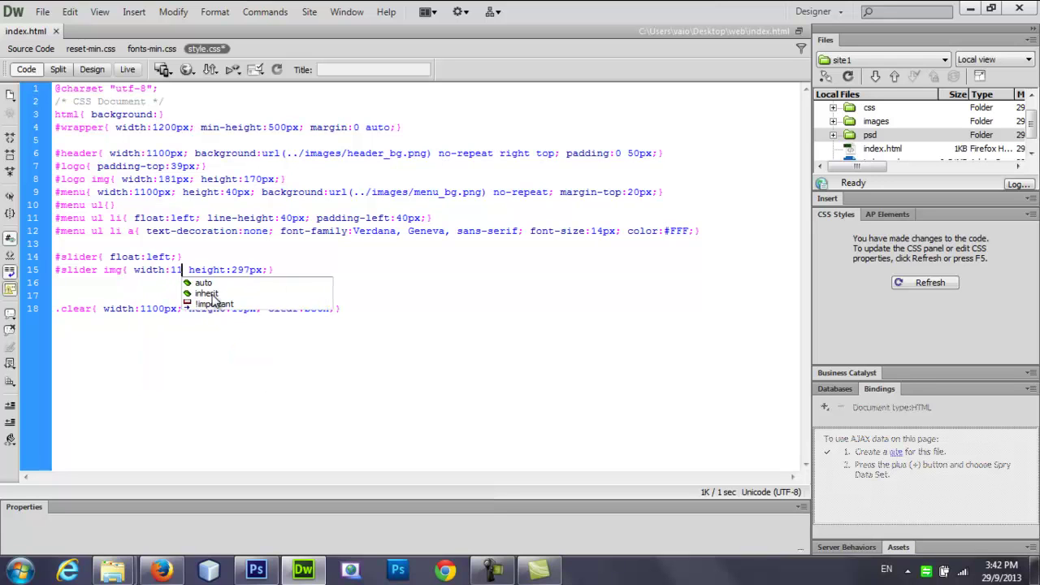
{"action": "type", "text": "px;"}
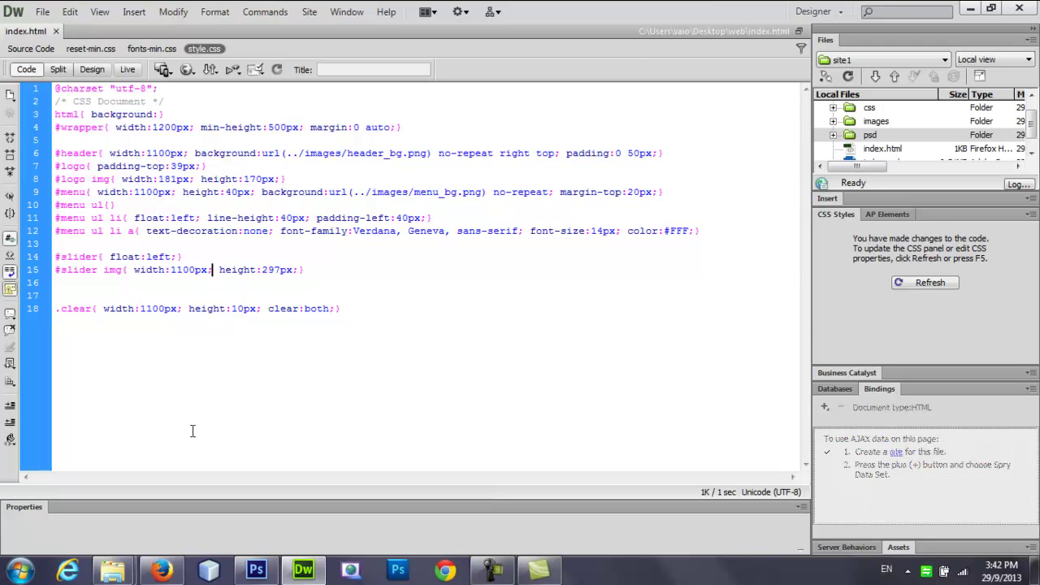
Switch to Firefox and reload index.html to check the slider image under the menu.
{"action": "left_click", "coordinate": [161, 570]}
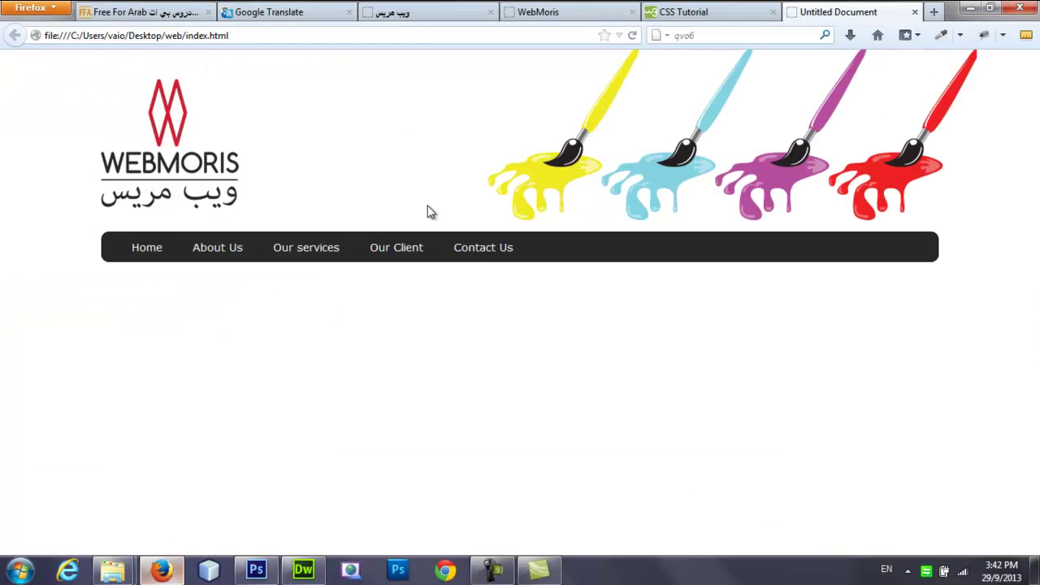
{"action": "left_click", "coordinate": [633, 36]}
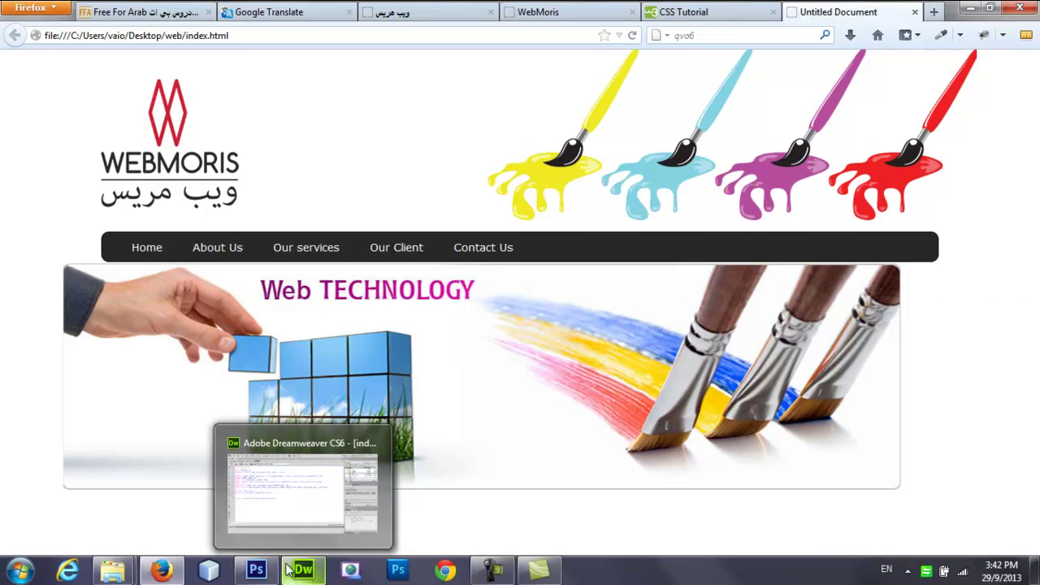
{"action": "mouse_move", "coordinate": [279, 573]}
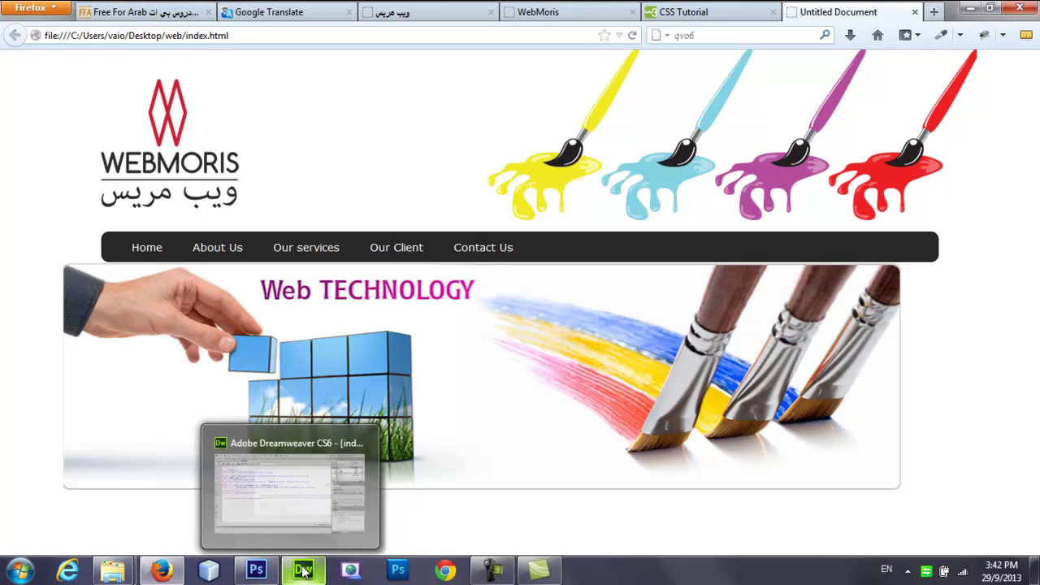
Examine the #slider and #slider img rules in Dreamweaver against the slider's alignment on the page in Firefox.
{"action": "left_click", "coordinate": [295, 574]}
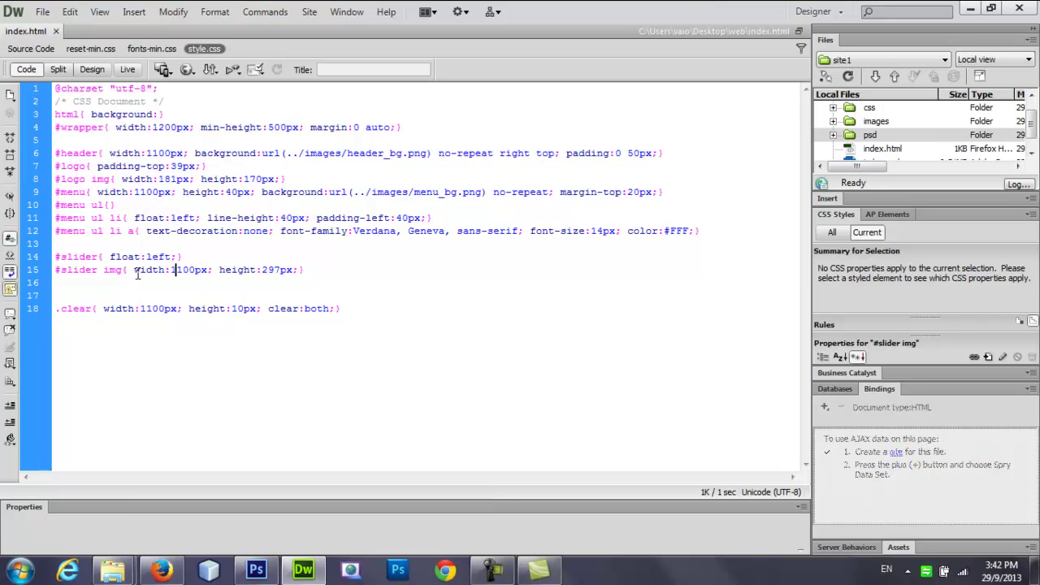
{"action": "left_click", "coordinate": [176, 256]}
{"action": "left_click", "coordinate": [176, 168]}
{"action": "left_click", "coordinate": [167, 261]}
{"action": "left_click", "coordinate": [193, 270]}
{"action": "left_click", "coordinate": [113, 257]}
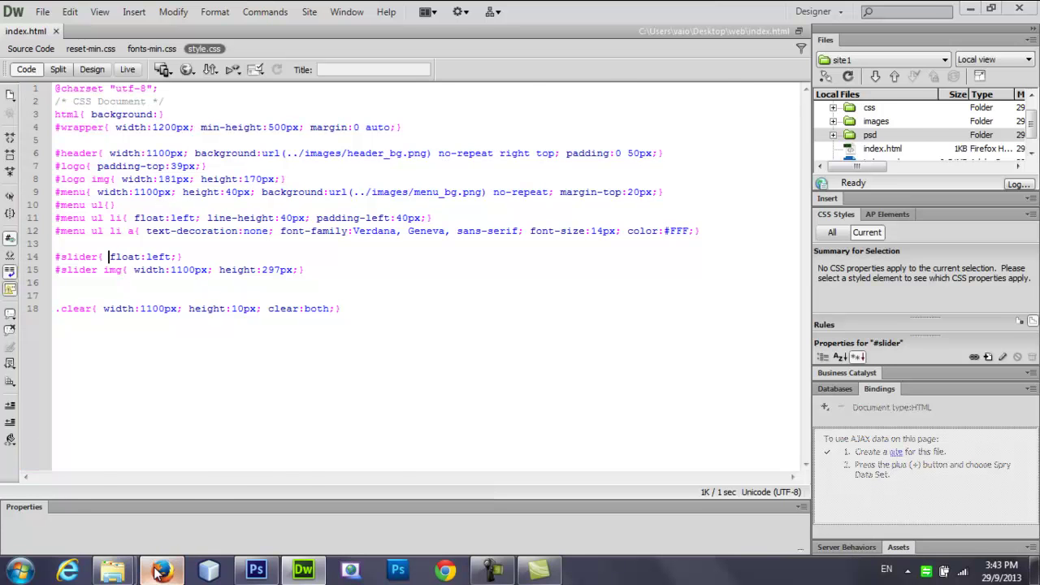
{"action": "left_click", "coordinate": [160, 571]}
{"action": "left_click", "coordinate": [160, 571]}
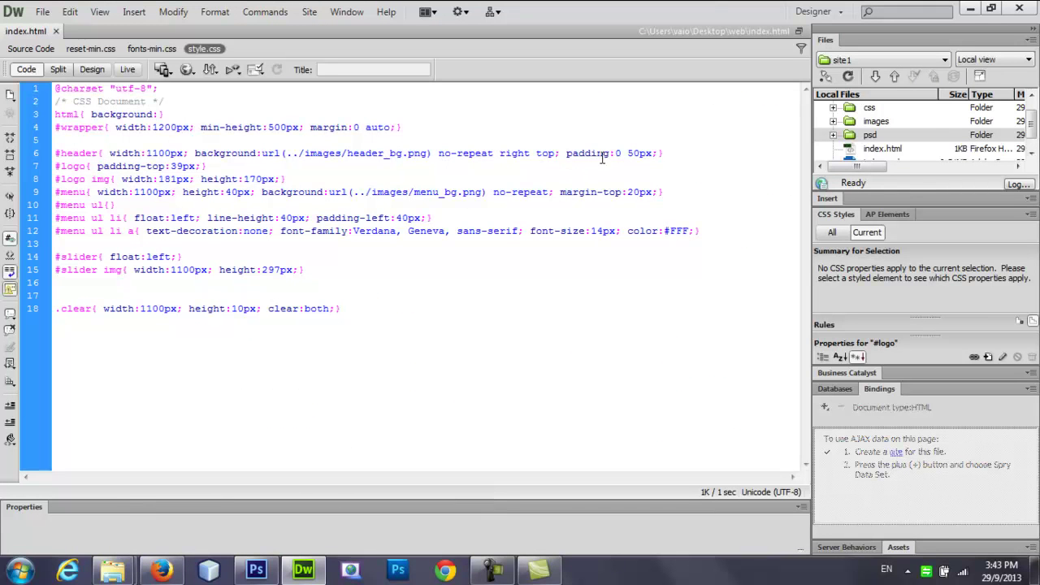
Copy padding:0 50px from the #header rule into the #slider rule, save style.css, and reload the page in Firefox.
{"action": "left_click_drag", "start_coordinate": [661, 153], "coordinate": [569, 157]}
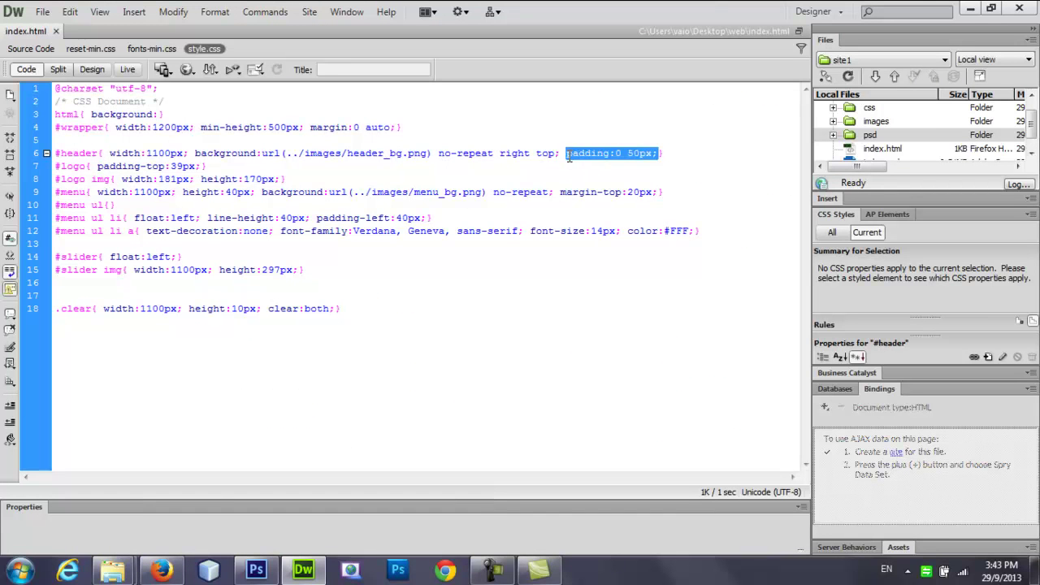
{"action": "left_click", "coordinate": [176, 257]}
{"action": "type", "text": "padding:0 50px;"}
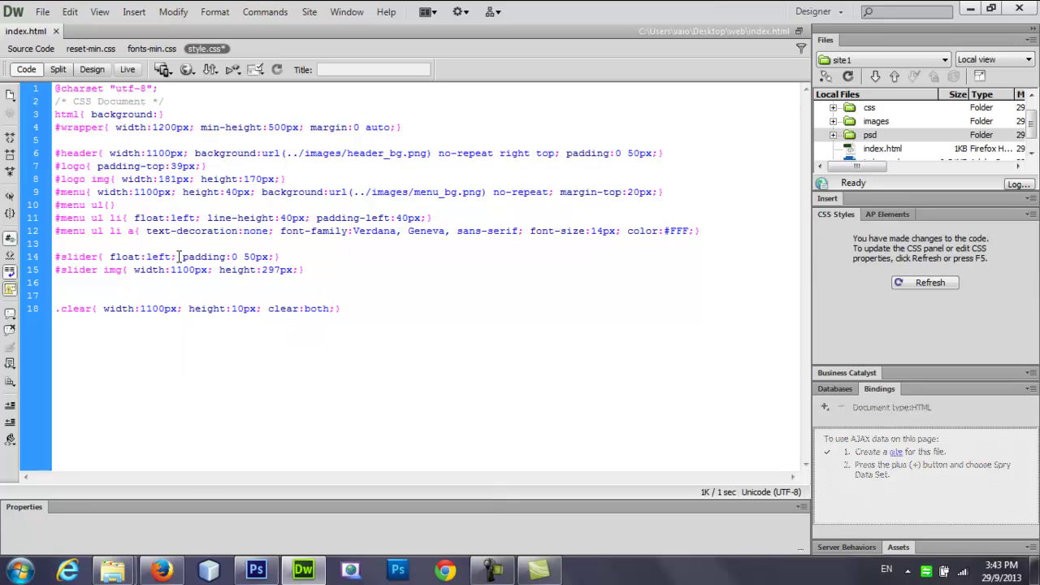
{"action": "left_click", "coordinate": [161, 571]}
{"action": "left_click", "coordinate": [633, 36]}
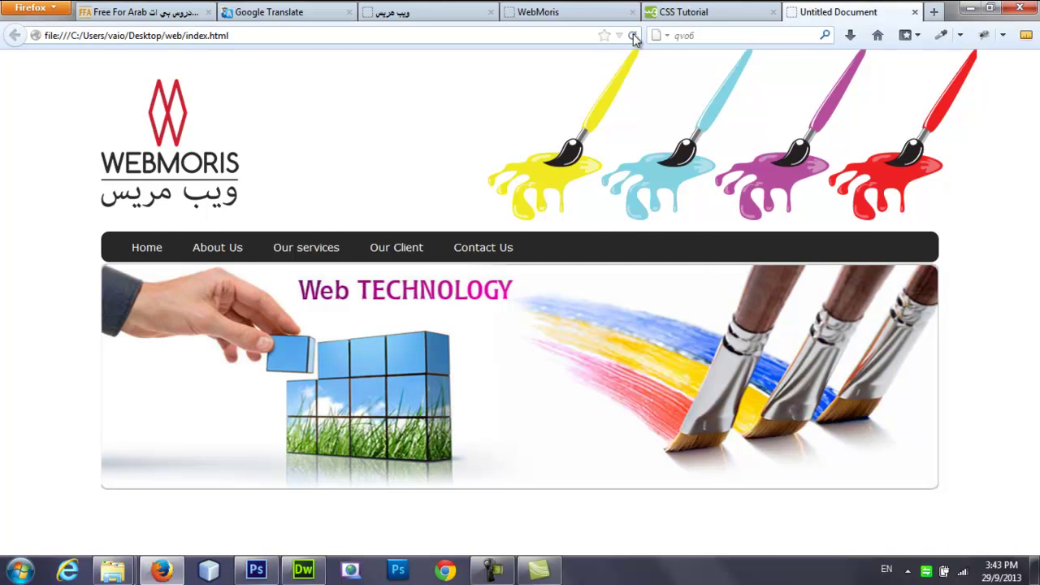
In Dreamweaver, paste a copy of the clear div on the blank line above the slider div in index.html and save.
{"action": "left_click", "coordinate": [303, 570]}
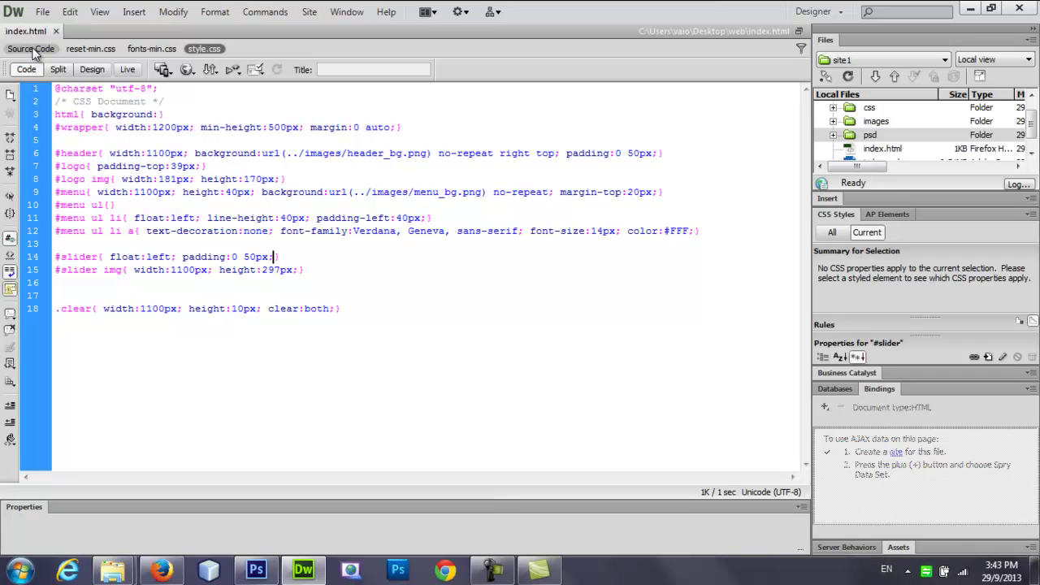
{"action": "left_click", "coordinate": [255, 154]}
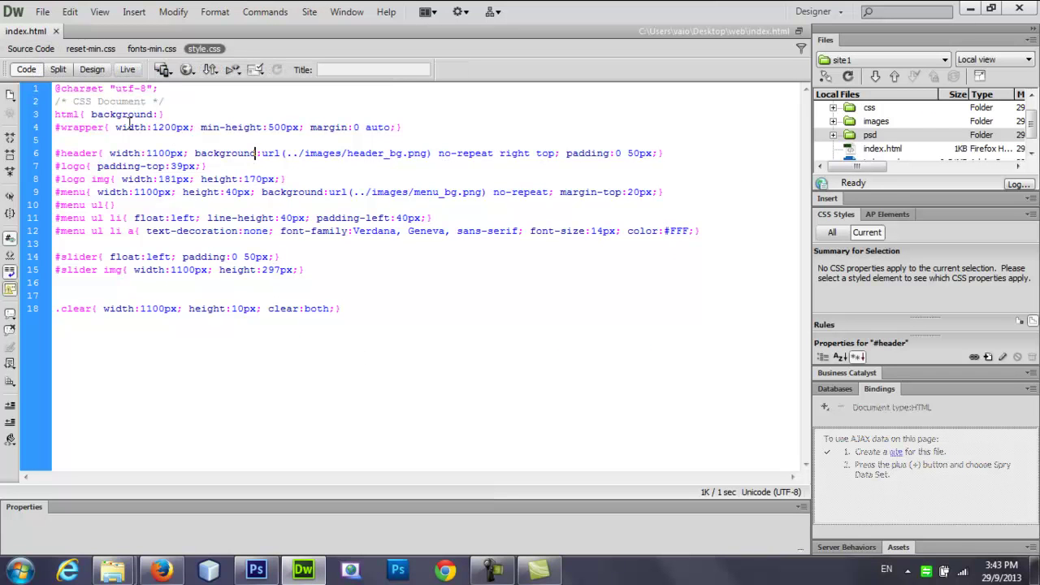
{"action": "left_click", "coordinate": [24, 49]}
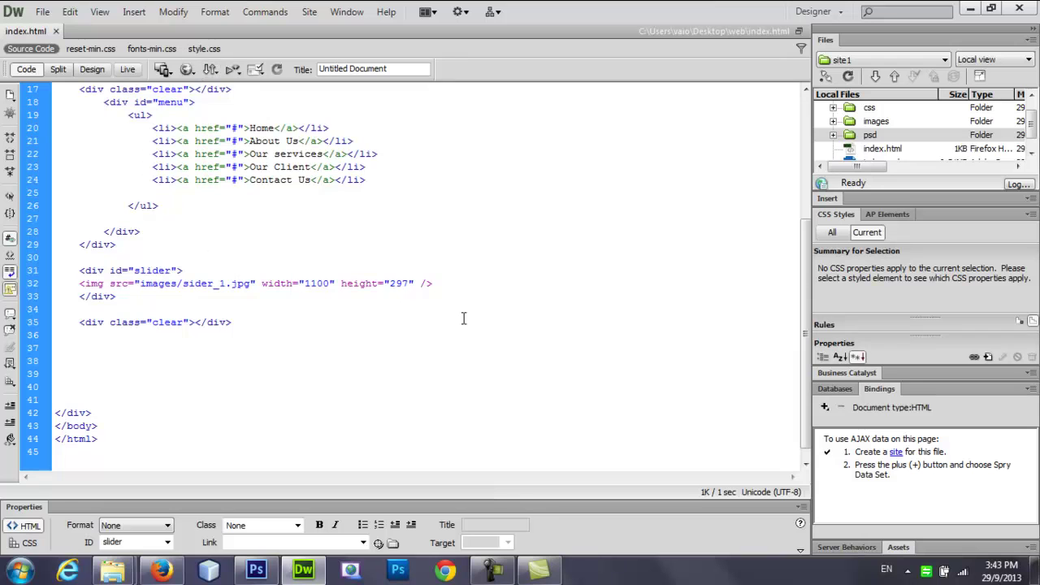
{"action": "triple_click", "coordinate": [124, 325]}
{"action": "key", "text": "ctrl+c"}
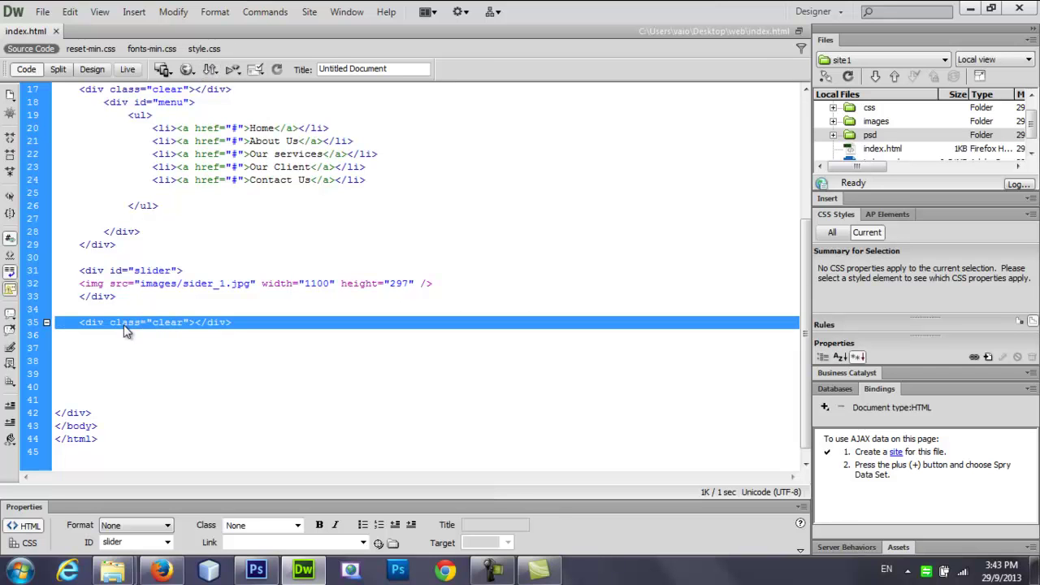
{"action": "left_click", "coordinate": [109, 259]}
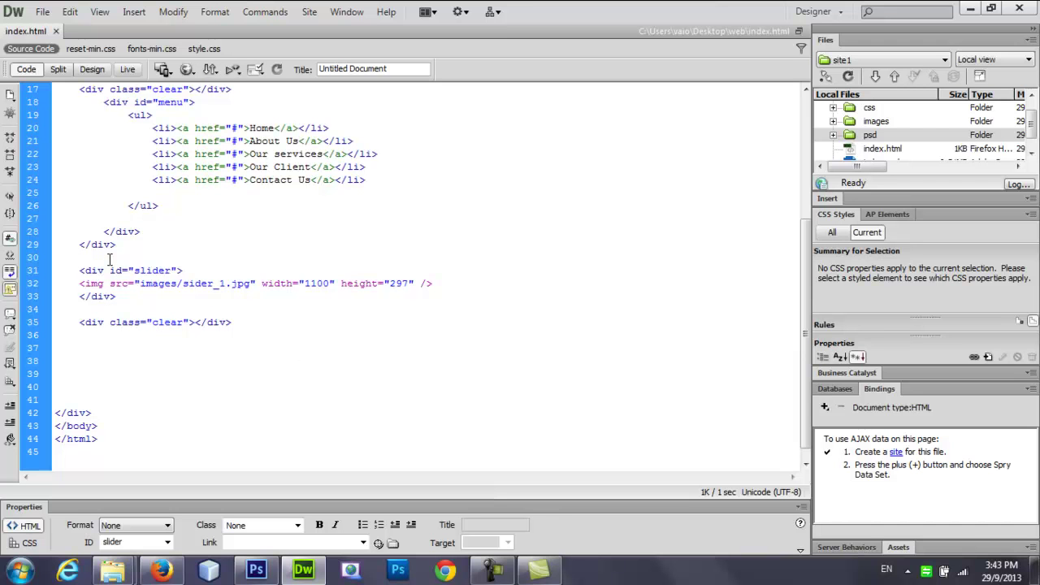
{"action": "triple_click", "coordinate": [110, 258]}
{"action": "key", "text": "ctrl+v"}
{"action": "key", "text": "ctrl+s"}
Reload the page in Firefox, then measure the gap between the menu and the slider in the Photoshop design.
{"action": "left_click", "coordinate": [161, 571]}
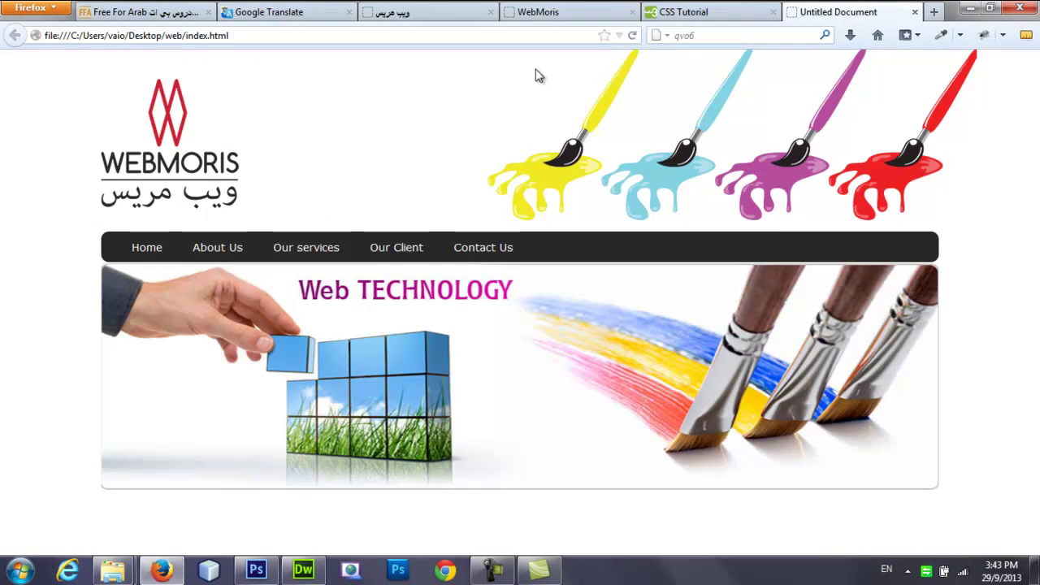
{"action": "left_click", "coordinate": [632, 35]}
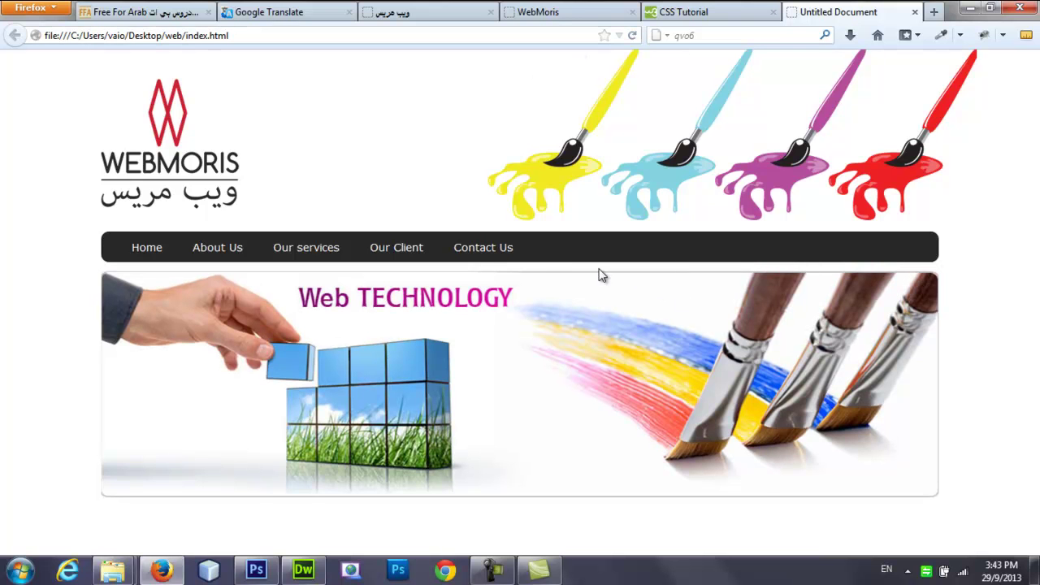
{"action": "left_click", "coordinate": [256, 571]}
{"action": "left_click_drag", "start_coordinate": [455, 311], "coordinate": [470, 326]}
Return to Dreamweaver, add margin-top:10px to the #slider rule in style.css, and save.
{"action": "left_click", "coordinate": [304, 569]}
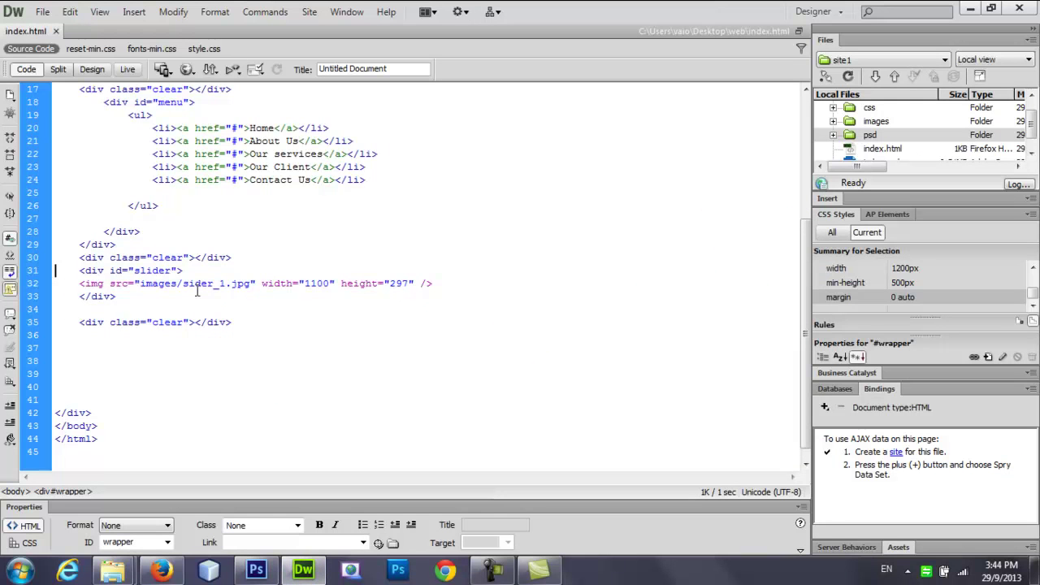
{"action": "left_click", "coordinate": [203, 49]}
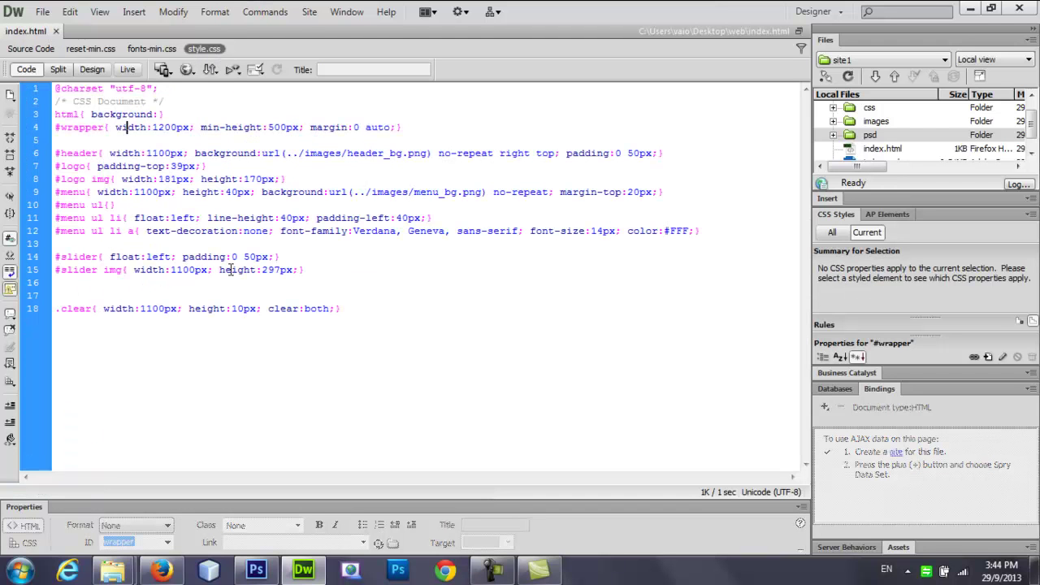
{"action": "left_click", "coordinate": [275, 259]}
{"action": "type", "text": "ma"}
{"action": "key", "text": "Down"}
{"action": "key", "text": "Down"}
{"action": "key", "text": "Down"}
{"action": "key", "text": "Down"}
{"action": "key", "text": "Return"}
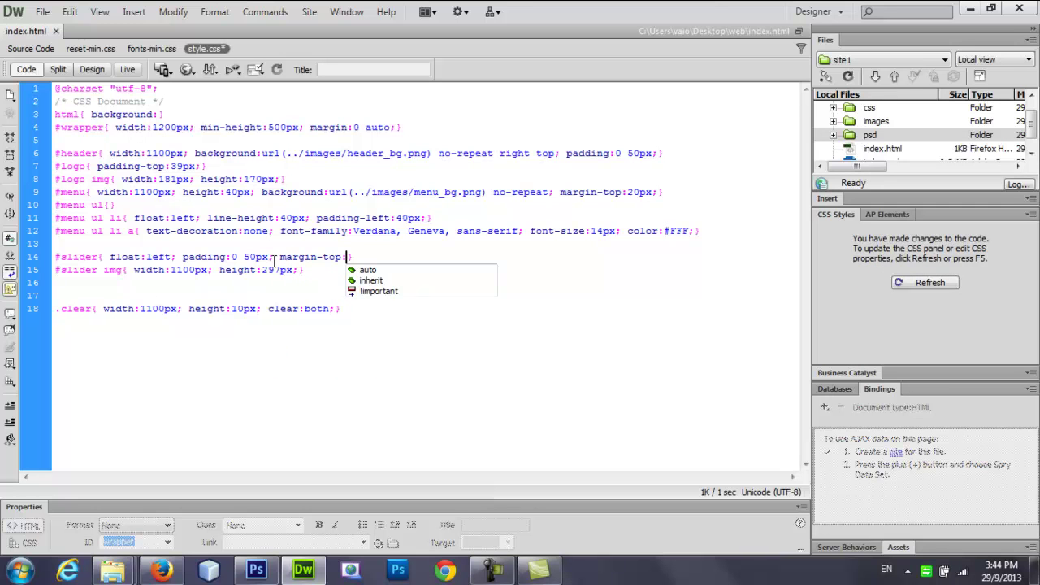
{"action": "type", "text": "10px;"}
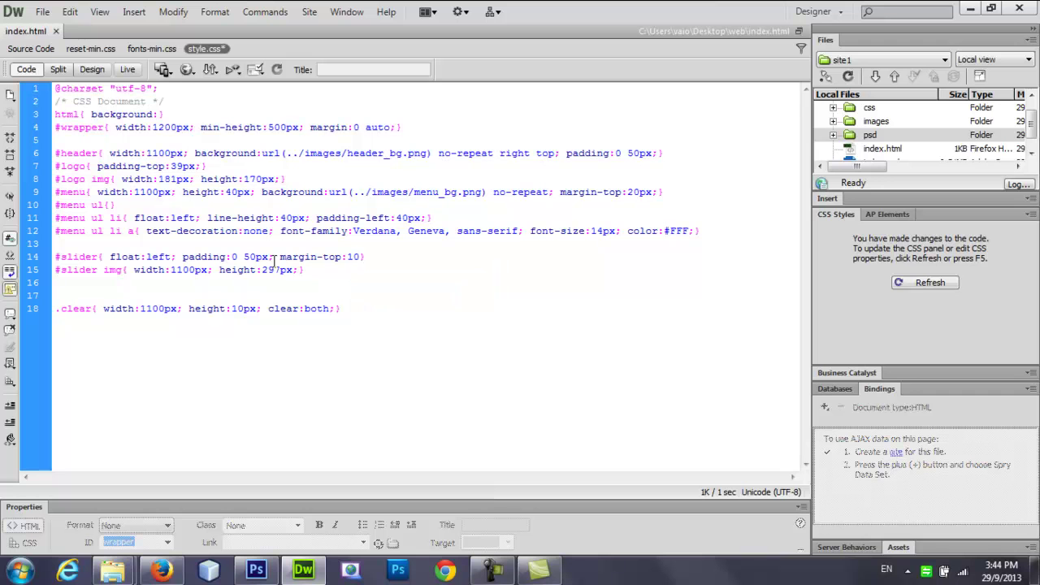
{"action": "key", "text": "ctrl+s"}
Reload the page in Firefox, then switch to Photoshop and view the whole index.psd design at 25% zoom.
{"action": "left_click", "coordinate": [161, 571]}
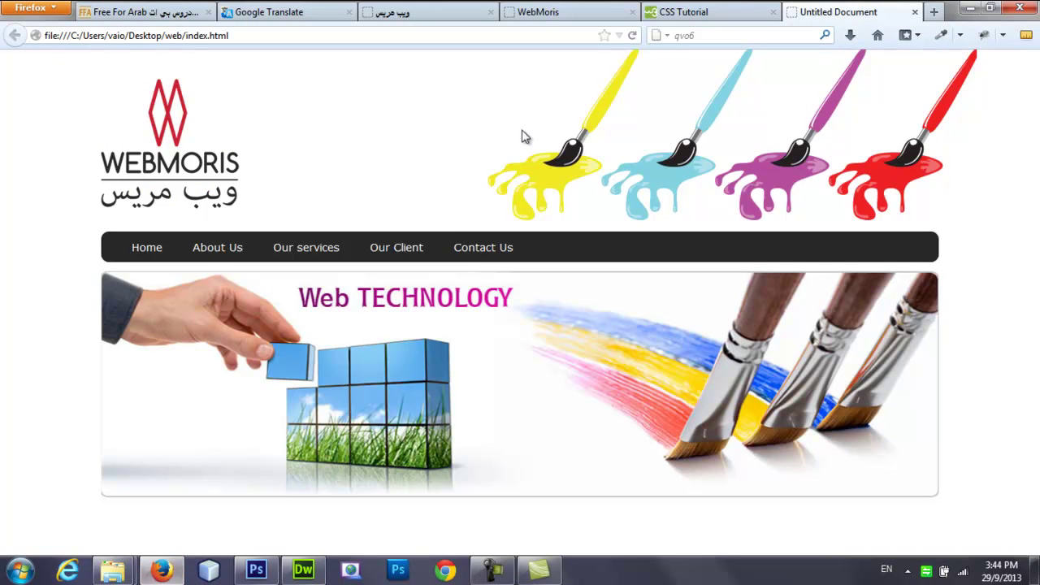
{"action": "left_click", "coordinate": [632, 35]}
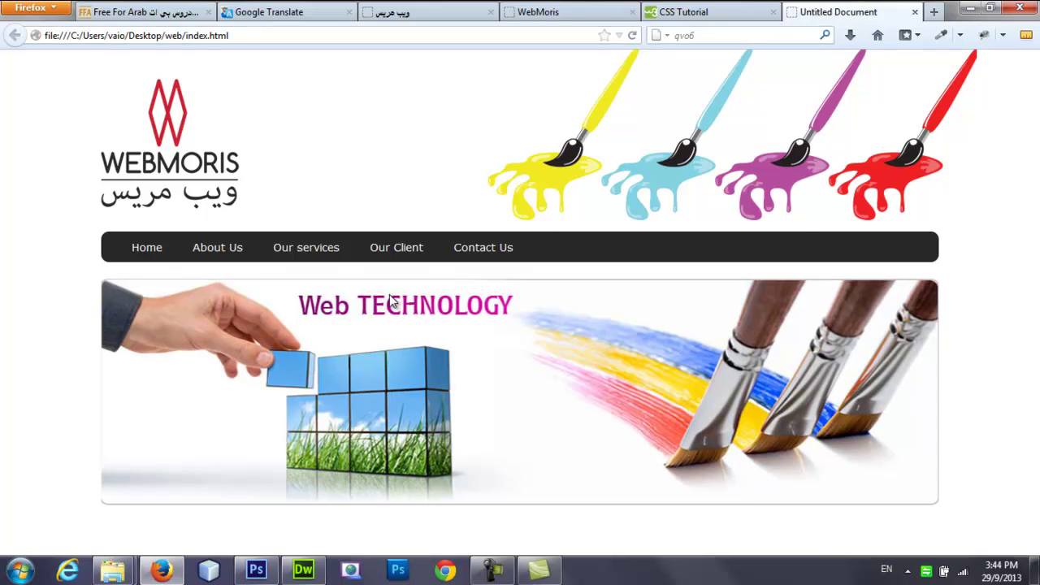
{"action": "left_click", "coordinate": [256, 572]}
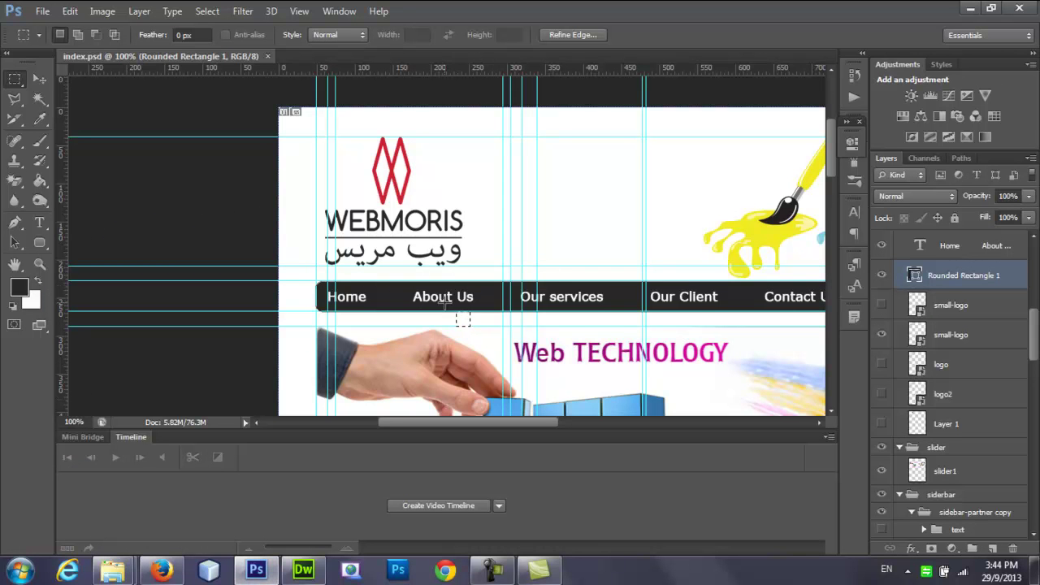
{"action": "left_click_drag", "start_coordinate": [830, 155], "coordinate": [833, 251]}
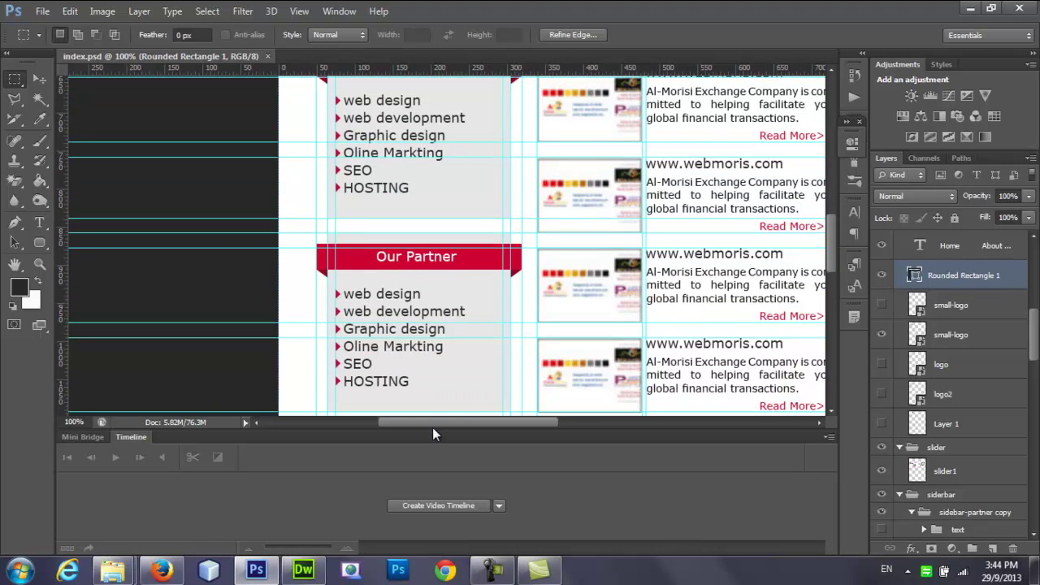
{"action": "key", "text": "ctrl+minus"}
{"action": "key", "text": "ctrl+minus"}
{"action": "key", "text": "ctrl+minus"}
{"action": "key", "text": "ctrl+minus"}
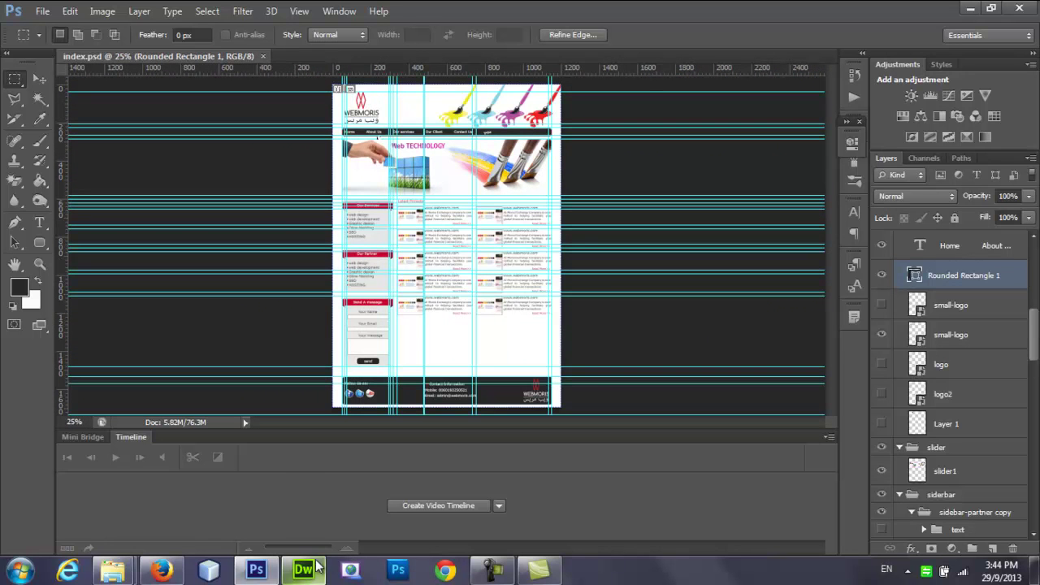
{"action": "left_click", "coordinate": [490, 571]}
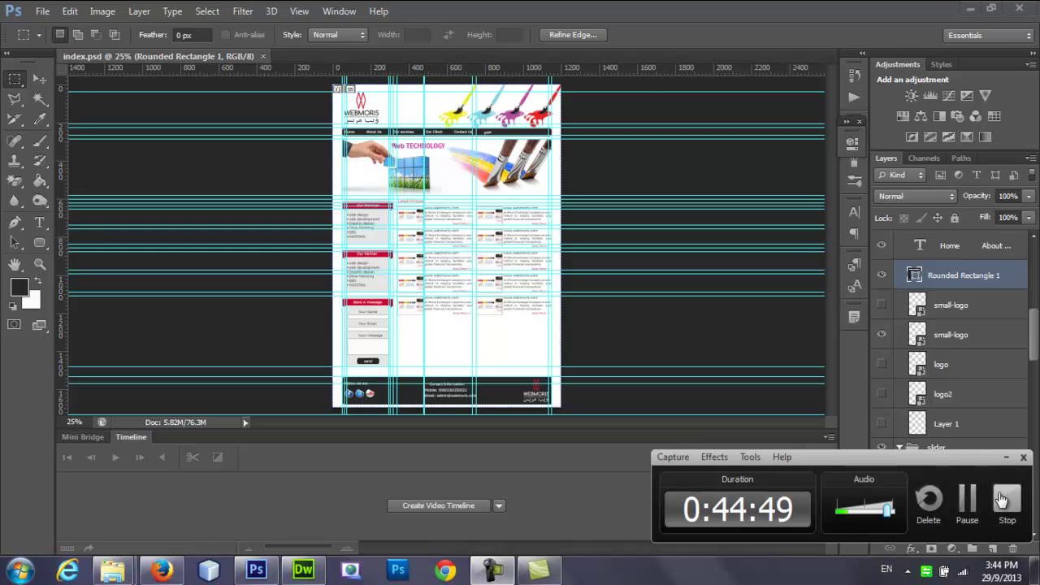
{"action": "left_click", "coordinate": [1002, 500]}
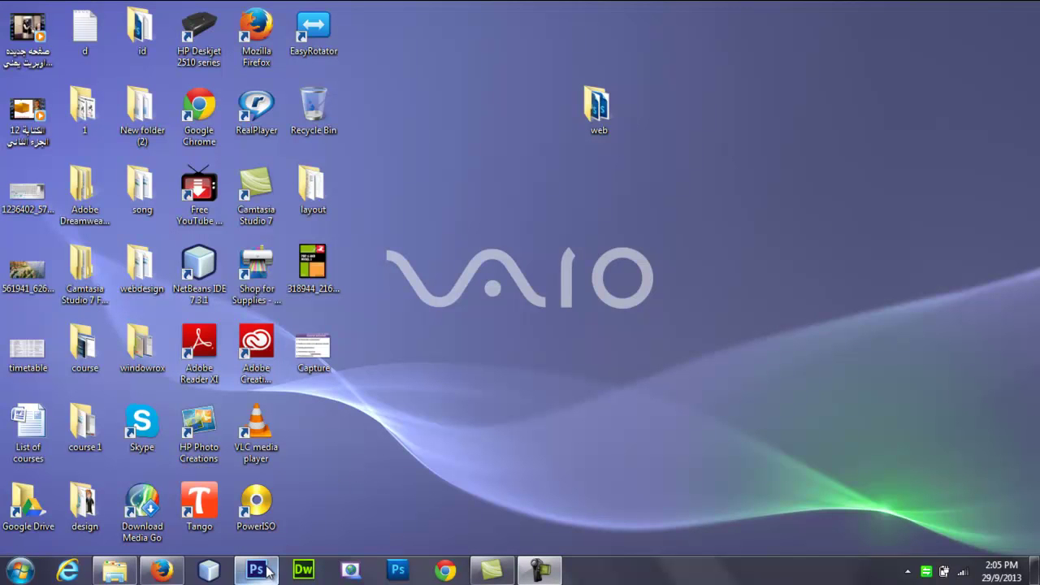
Examine the index.psd page layout in Photoshop and the PSD files stored in the web folder.
{"action": "left_click", "coordinate": [259, 571]}
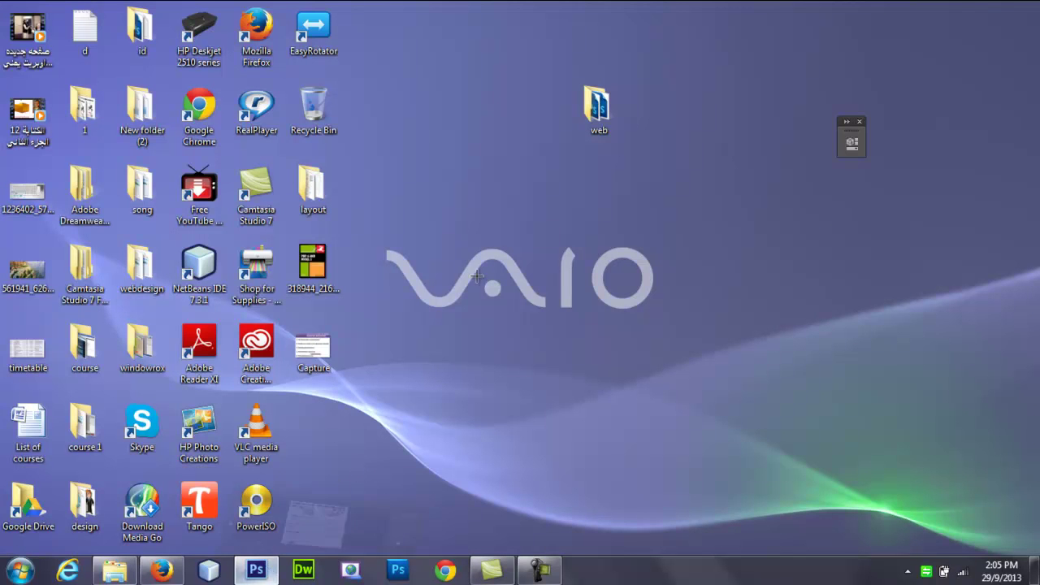
{"action": "key", "text": "ctrl+minus"}
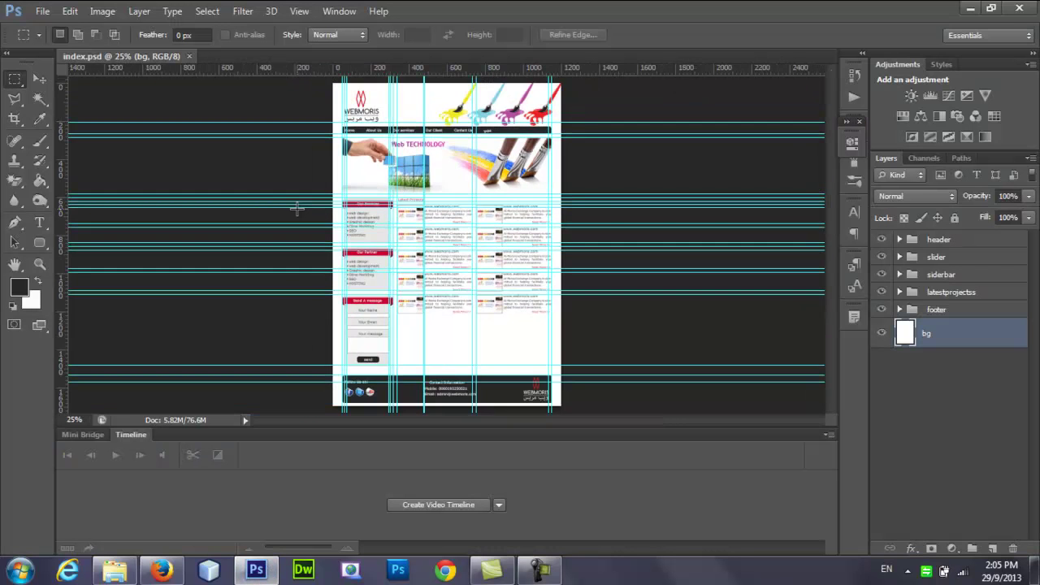
{"action": "key", "text": "ctrl+plus"}
{"action": "key", "text": "ctrl+plus"}
{"action": "key", "text": "ctrl+plus"}
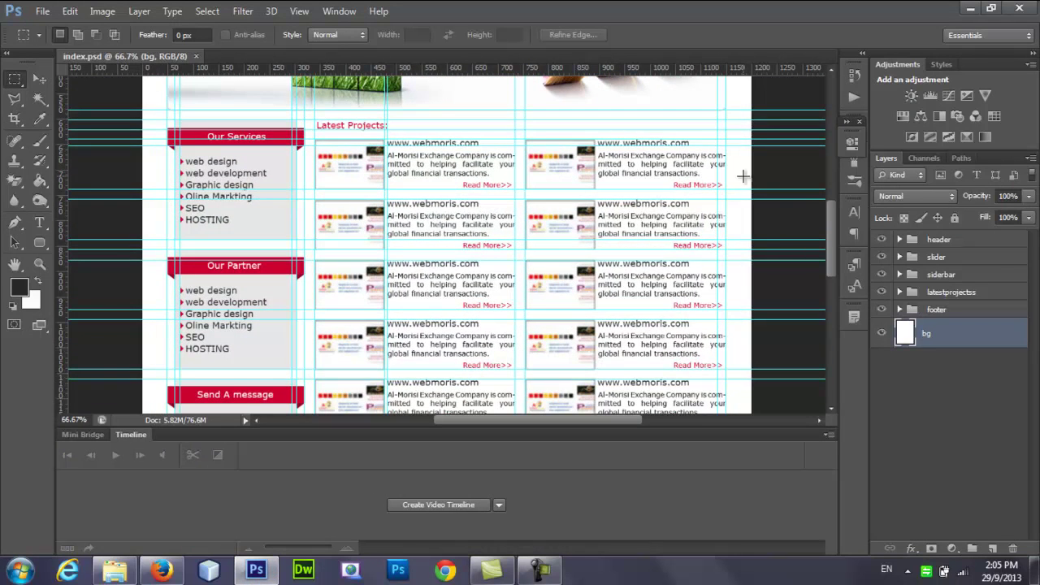
{"action": "key", "text": "ctrl+minus"}
{"action": "key", "text": "ctrl+minus"}
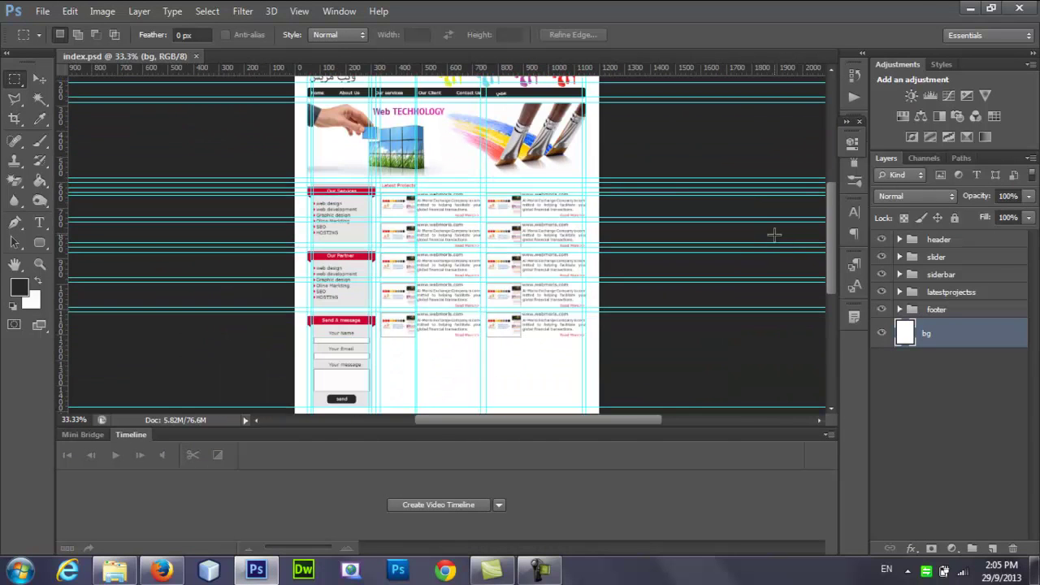
{"action": "key", "text": "ctrl+minus"}
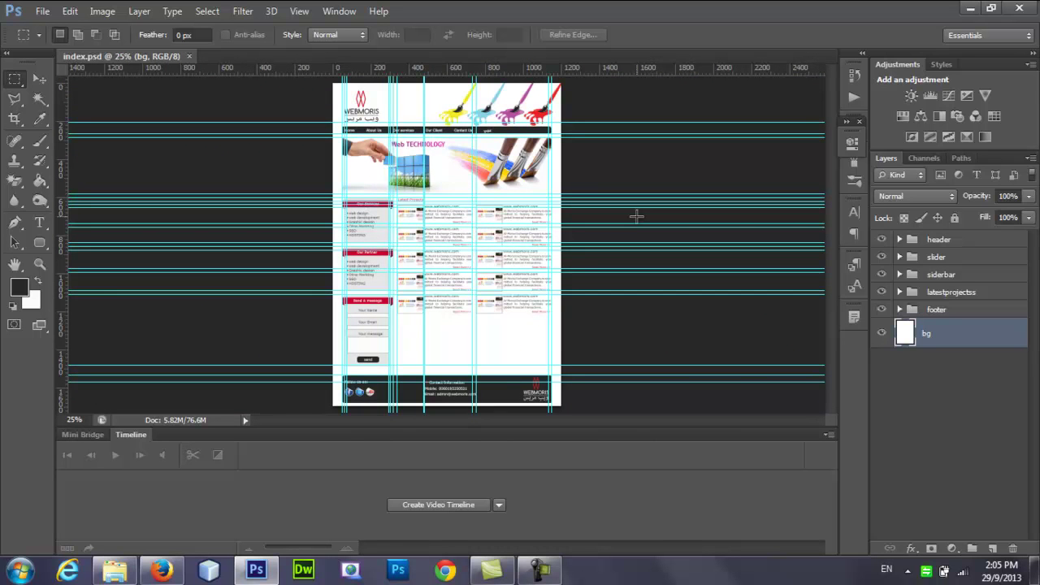
{"action": "left_click", "coordinate": [115, 570]}
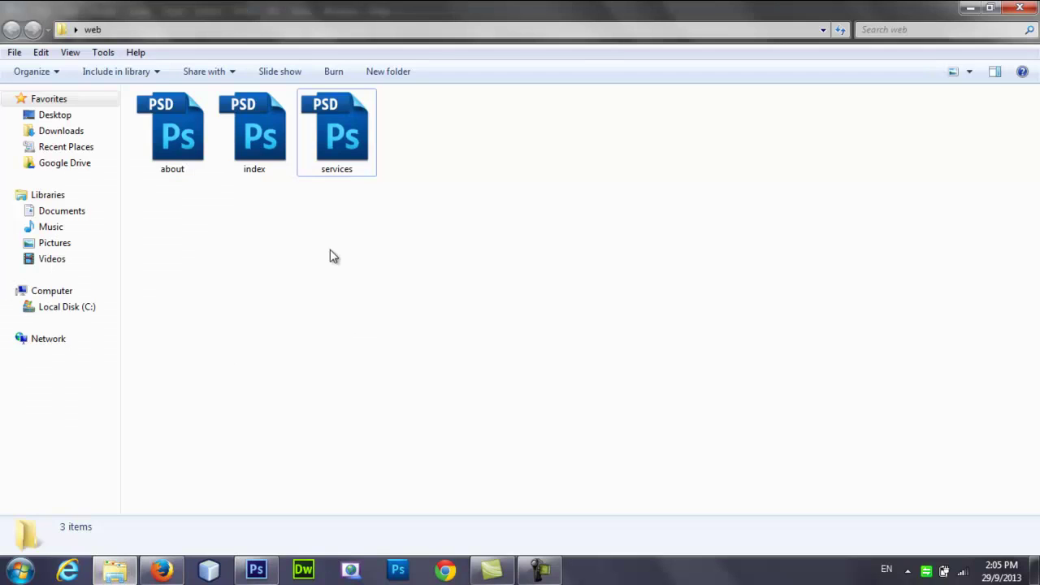
{"action": "left_click", "coordinate": [347, 166]}
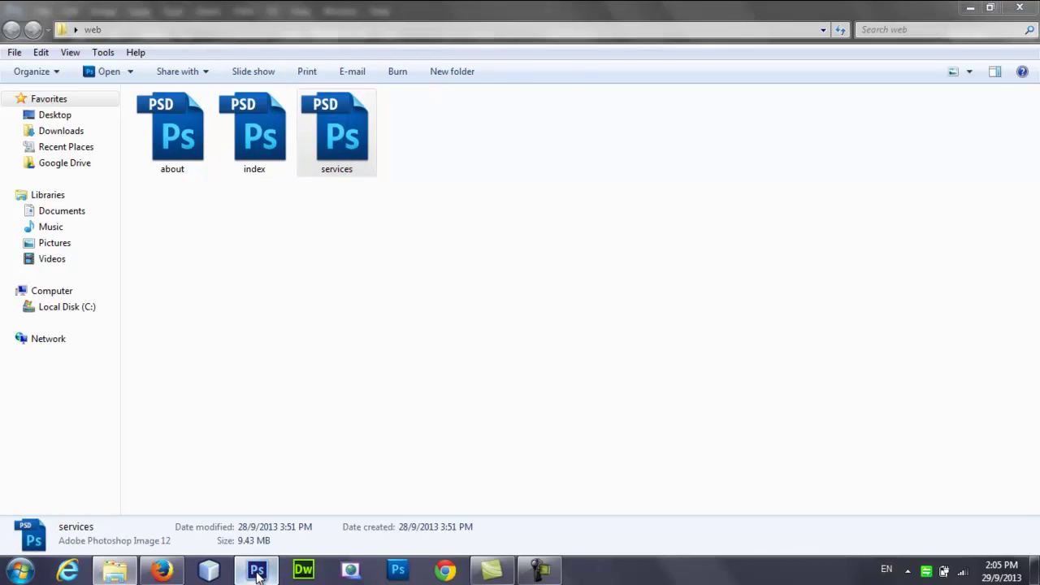
{"action": "left_click", "coordinate": [256, 571]}
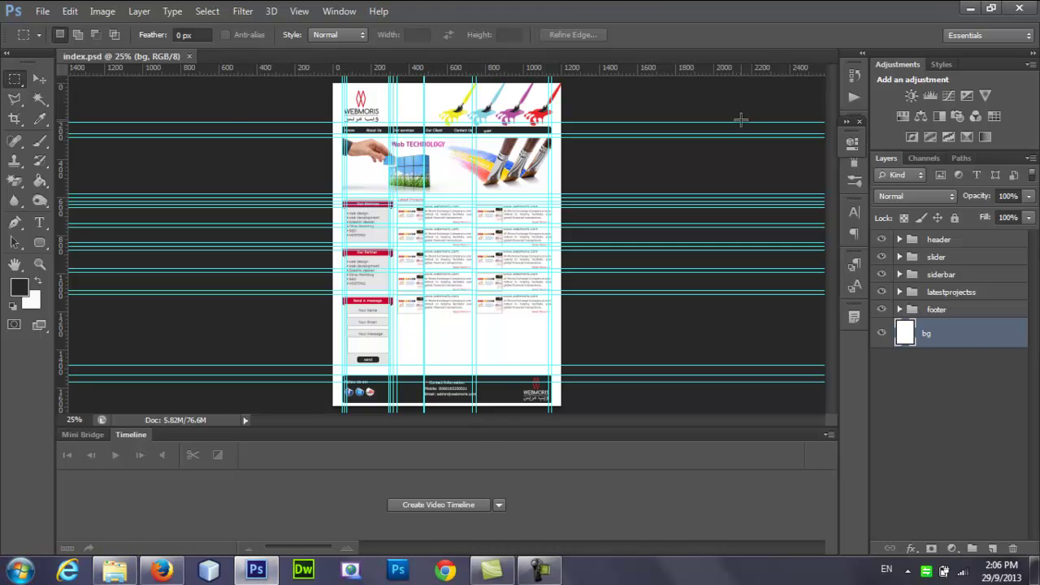
Minimize the open windows, move the web folder nearer the desktop's centre, and open it in a maximized window.
{"action": "left_click", "coordinate": [969, 8]}
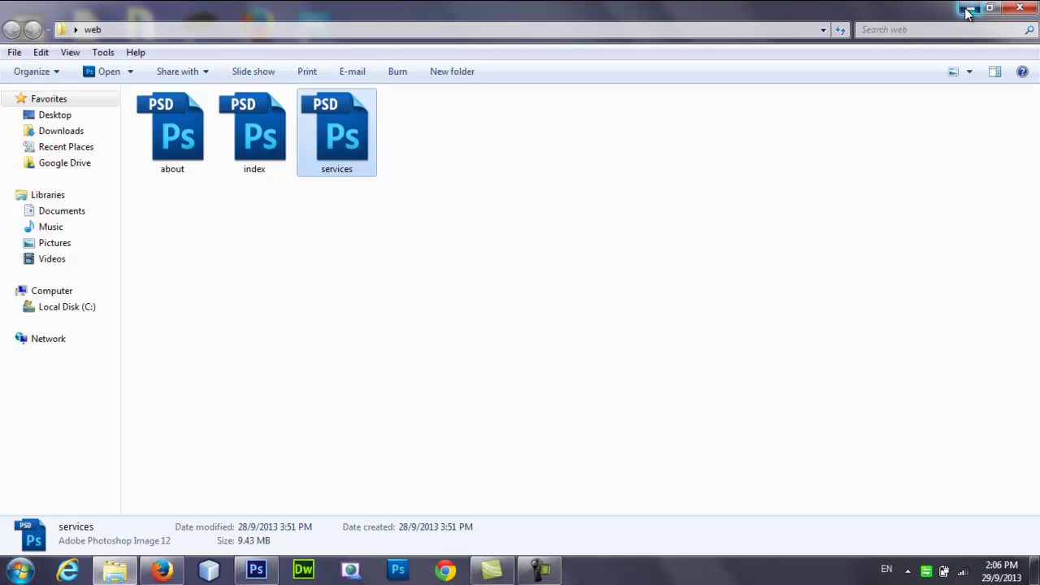
{"action": "left_click", "coordinate": [967, 9]}
{"action": "left_click", "coordinate": [598, 110]}
{"action": "left_click_drag", "start_coordinate": [599, 110], "coordinate": [485, 154]}
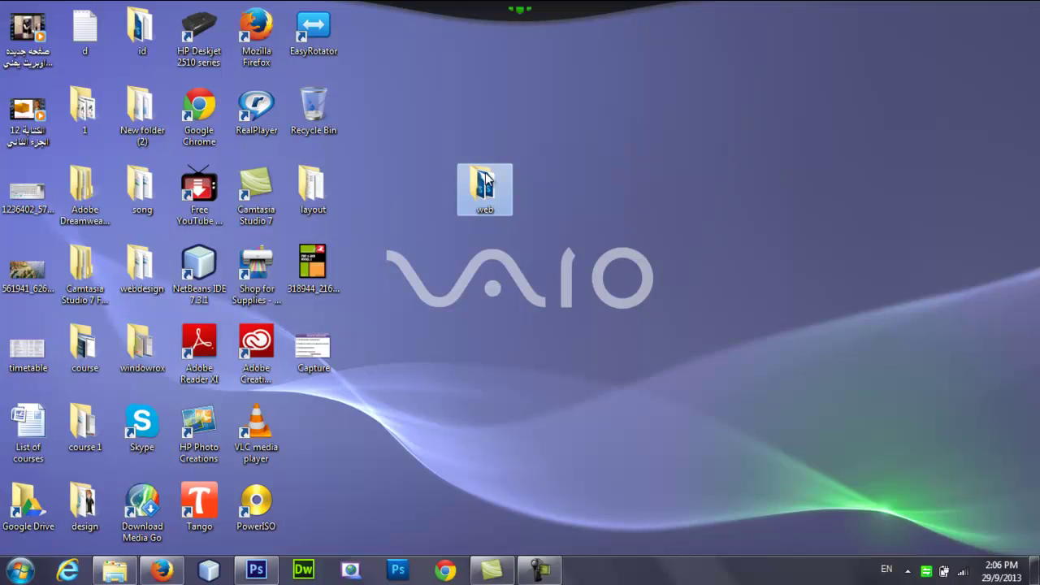
{"action": "double_click", "coordinate": [486, 180]}
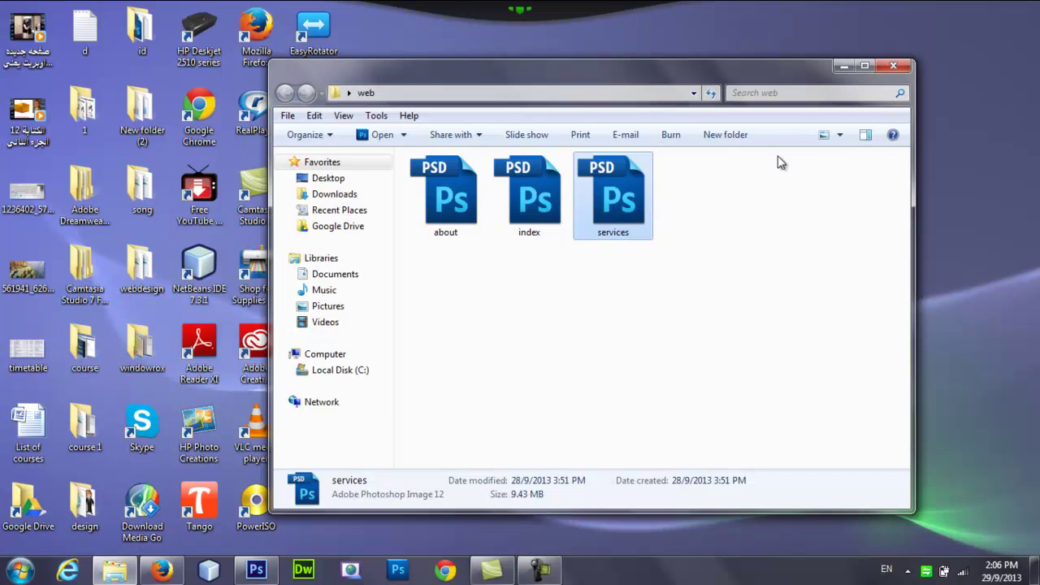
{"action": "left_click", "coordinate": [865, 69]}
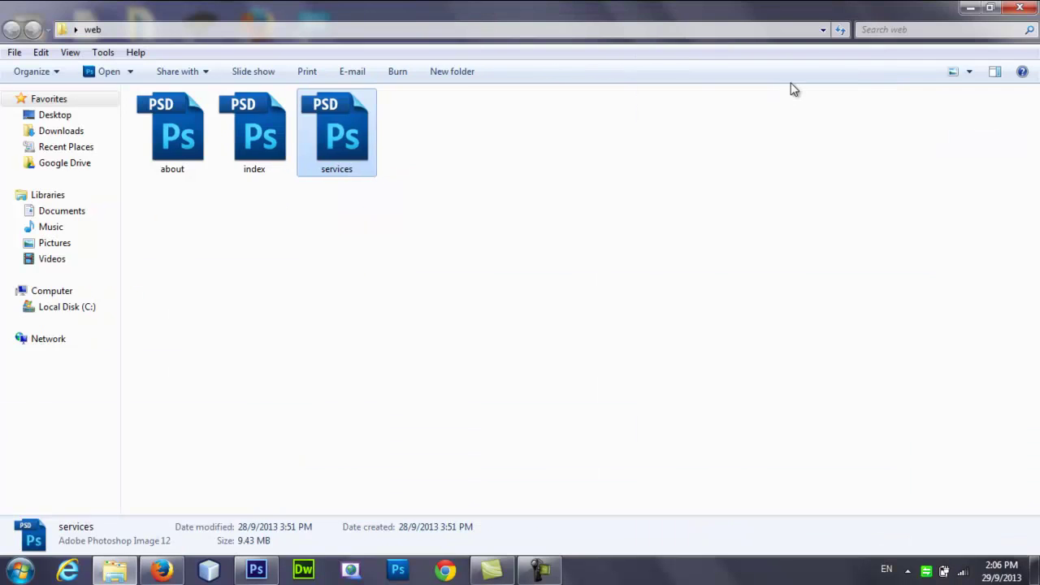
Create a new folder named css inside the web folder.
{"action": "left_click", "coordinate": [331, 263]}
{"action": "right_click", "coordinate": [331, 263]}
{"action": "left_click", "coordinate": [529, 183]}
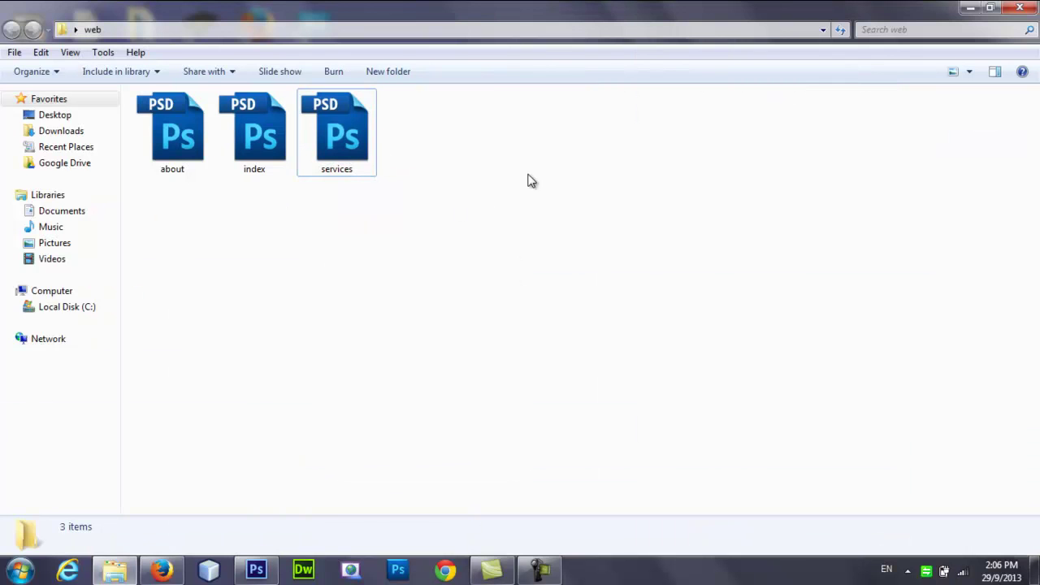
{"action": "left_click", "coordinate": [399, 72]}
{"action": "type", "text": "css"}
{"action": "key", "text": "Return"}
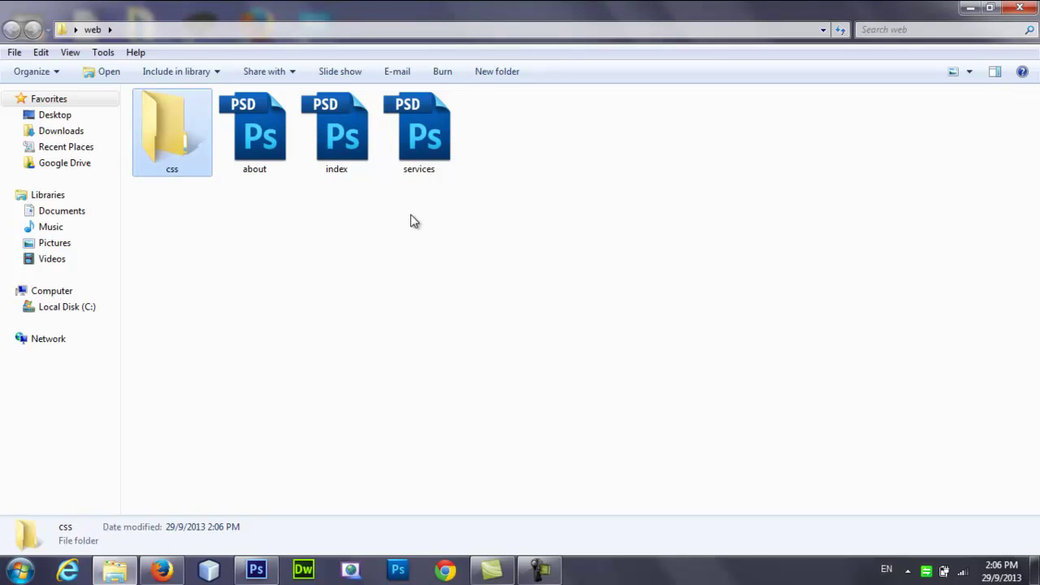
Create a new folder named images inside the web folder.
{"action": "left_click", "coordinate": [497, 71]}
{"action": "type", "text": "images"}
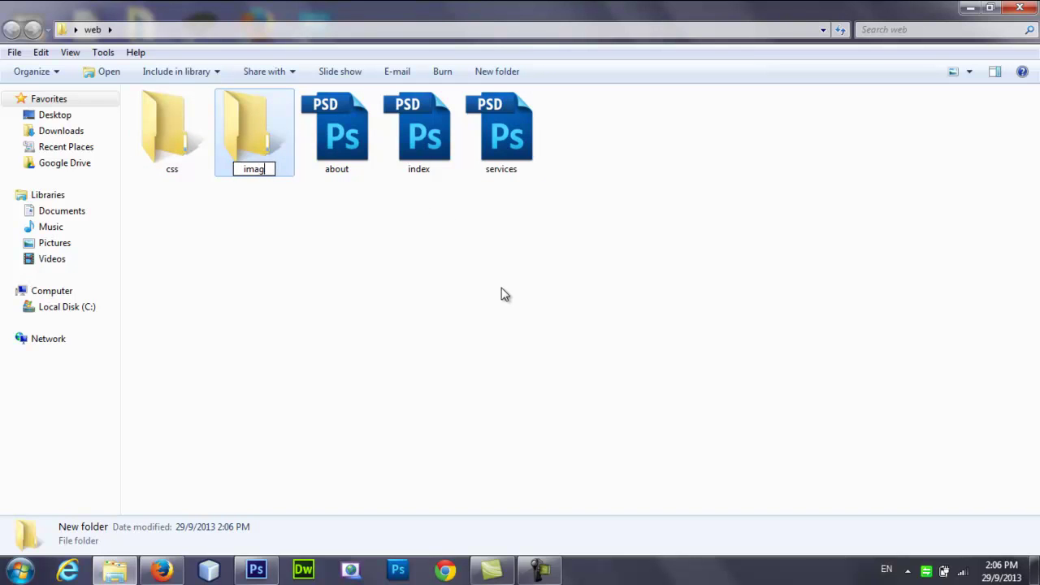
{"action": "key", "text": "Return"}
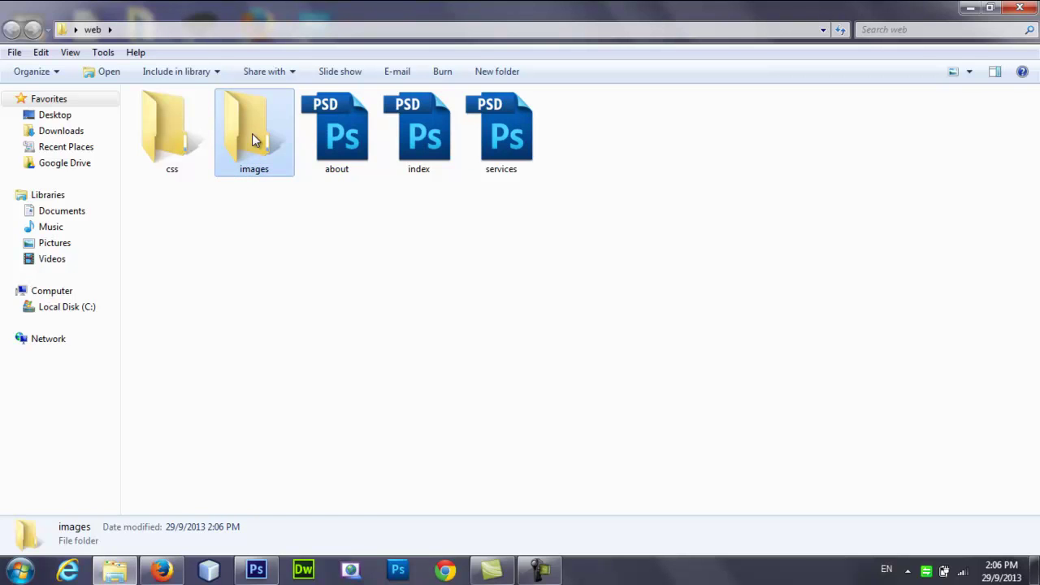
{"action": "left_click", "coordinate": [158, 136]}
{"action": "left_click", "coordinate": [833, 126]}
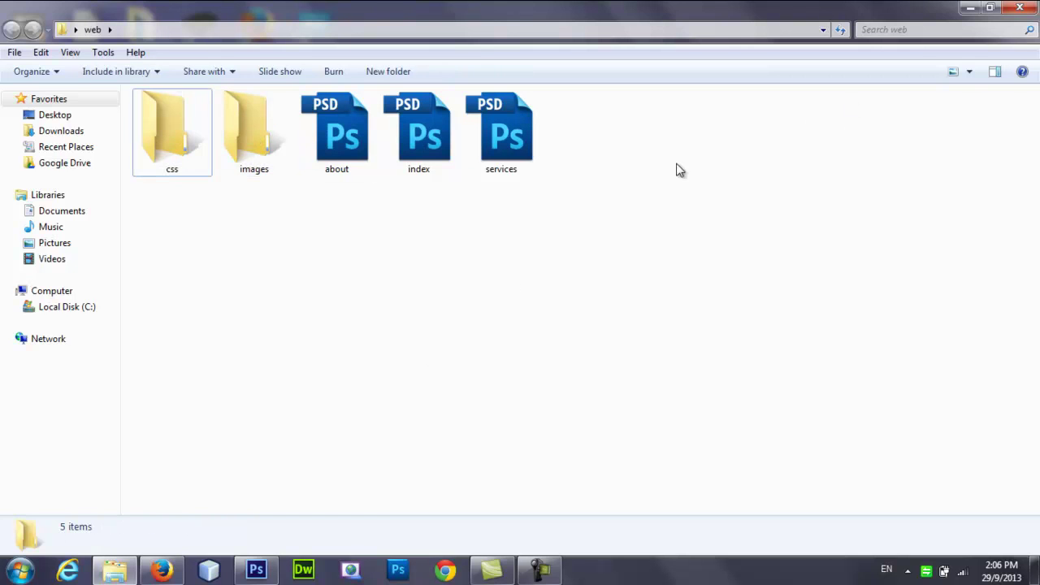
Create a new folder named psd inside the web folder.
{"action": "right_click", "coordinate": [544, 266]}
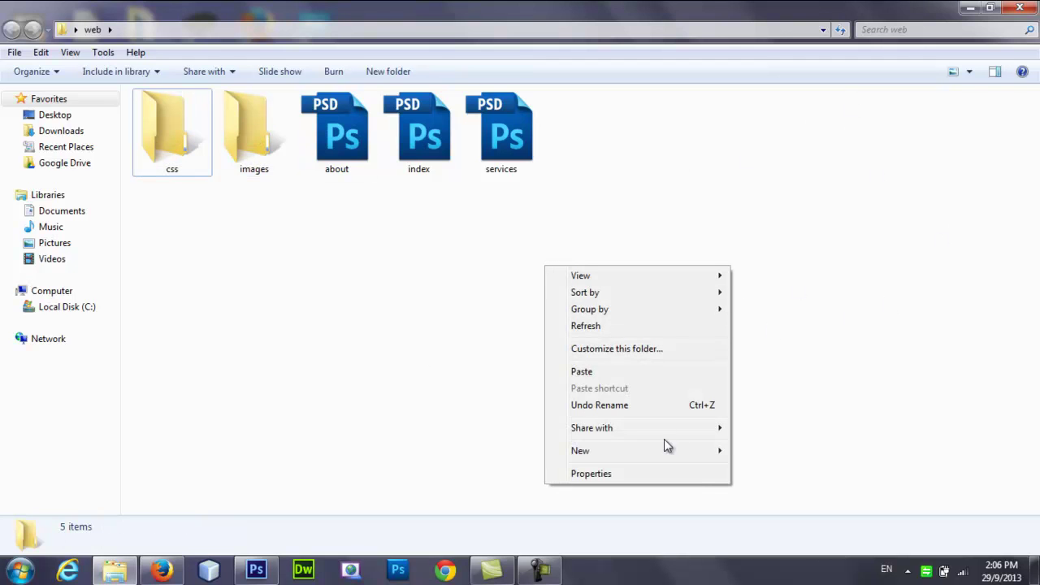
{"action": "mouse_move", "coordinate": [696, 452]}
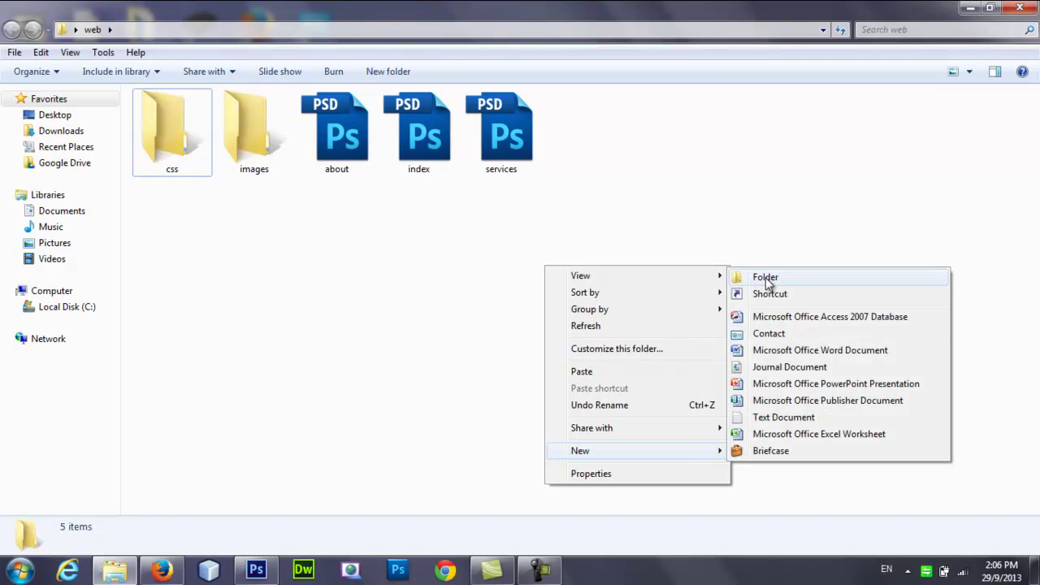
{"action": "left_click", "coordinate": [766, 278]}
{"action": "type", "text": "psd"}
{"action": "key", "text": "Return"}
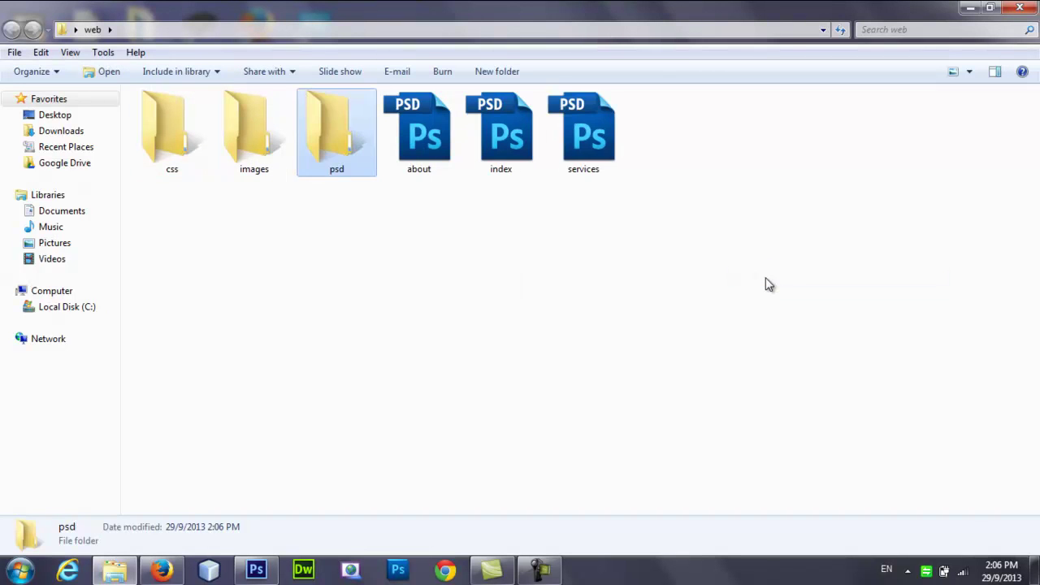
Move the about, index and services PSD files into the psd folder and check its contents.
{"action": "left_click", "coordinate": [594, 175]}
{"action": "left_click", "coordinate": [432, 154], "text": "shift"}
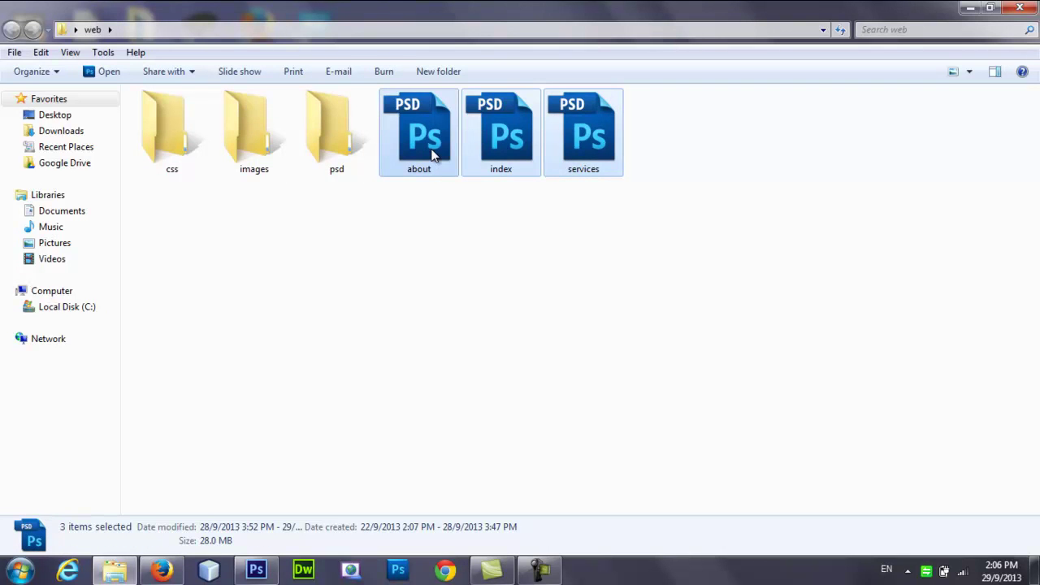
{"action": "left_click_drag", "start_coordinate": [432, 154], "coordinate": [324, 144]}
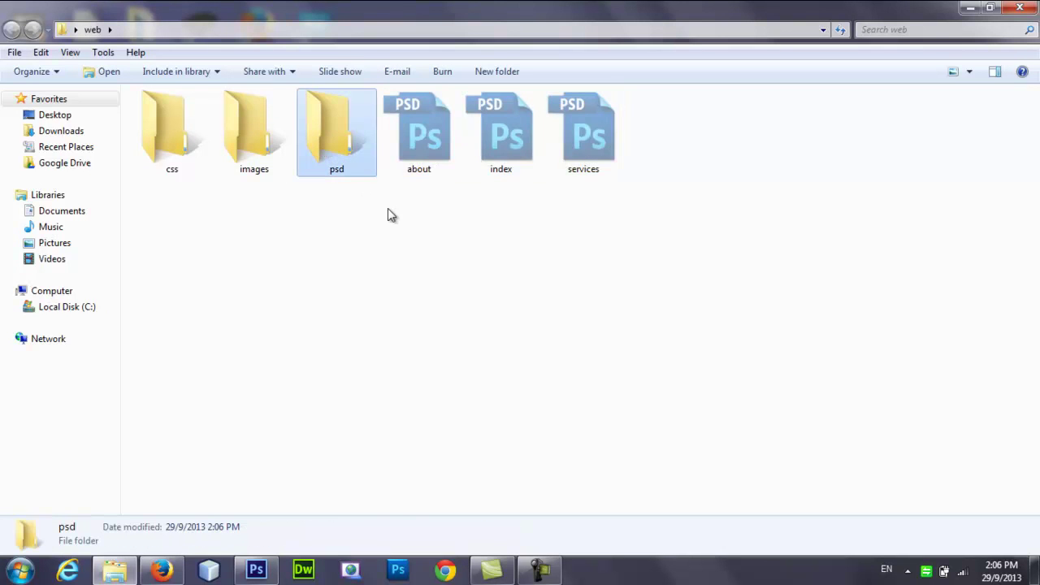
{"action": "double_click", "coordinate": [340, 142]}
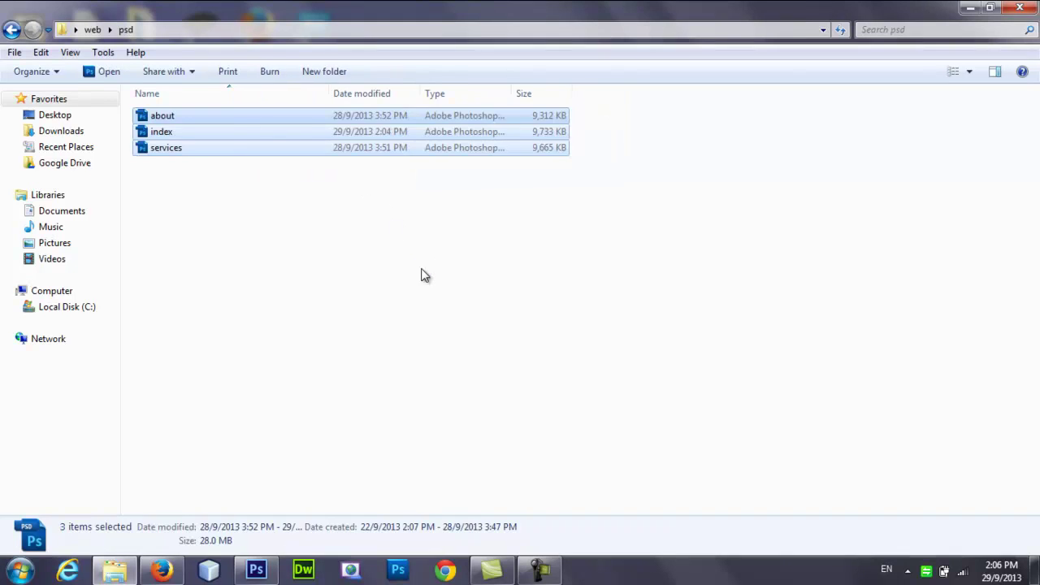
{"action": "key", "text": "BackSpace"}
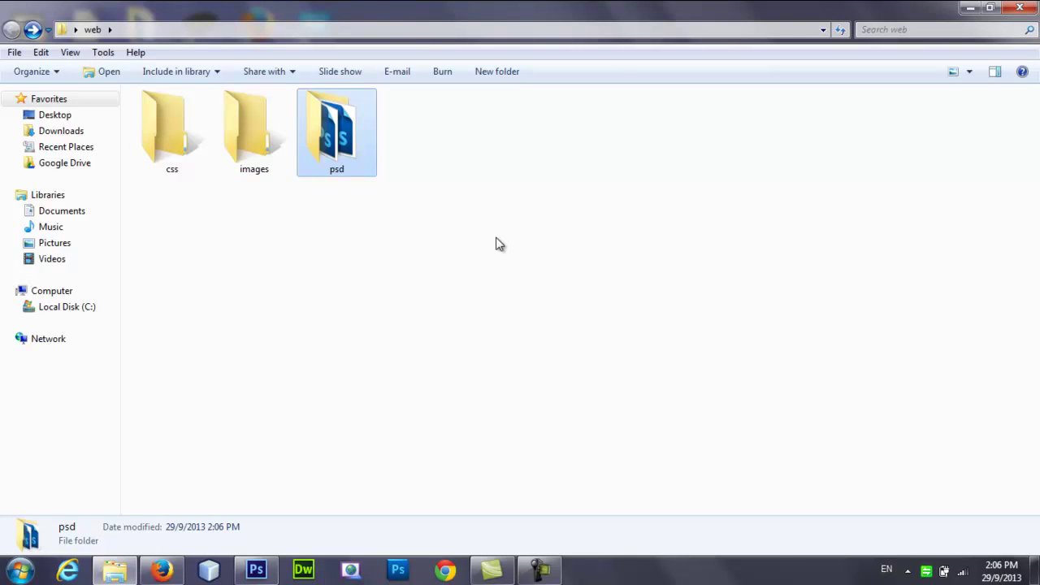
{"action": "left_click", "coordinate": [465, 233]}
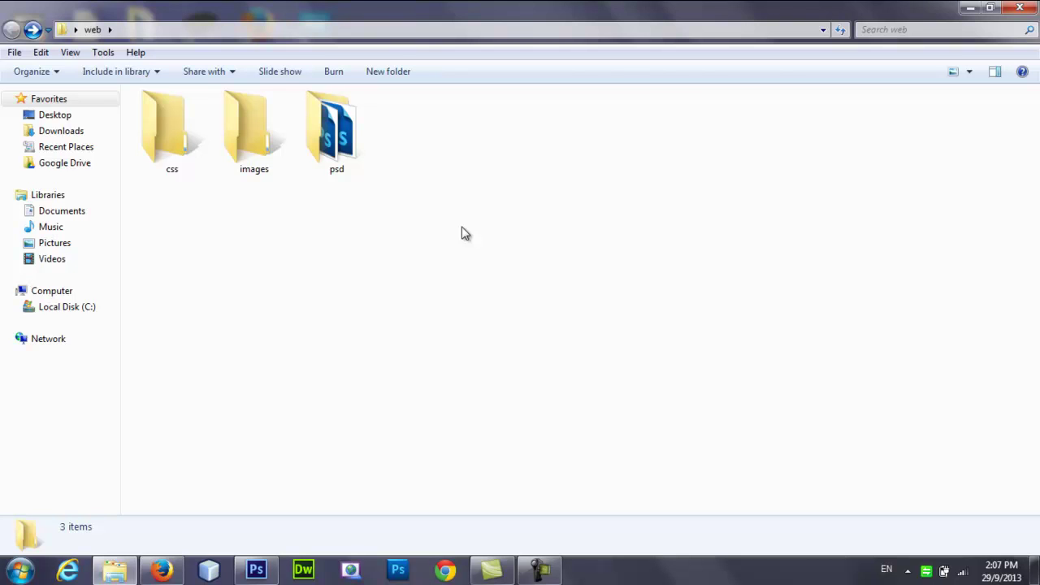
Switch to Photoshop, activate the Move tool and hide the guides in index.psd.
{"action": "left_click", "coordinate": [256, 570]}
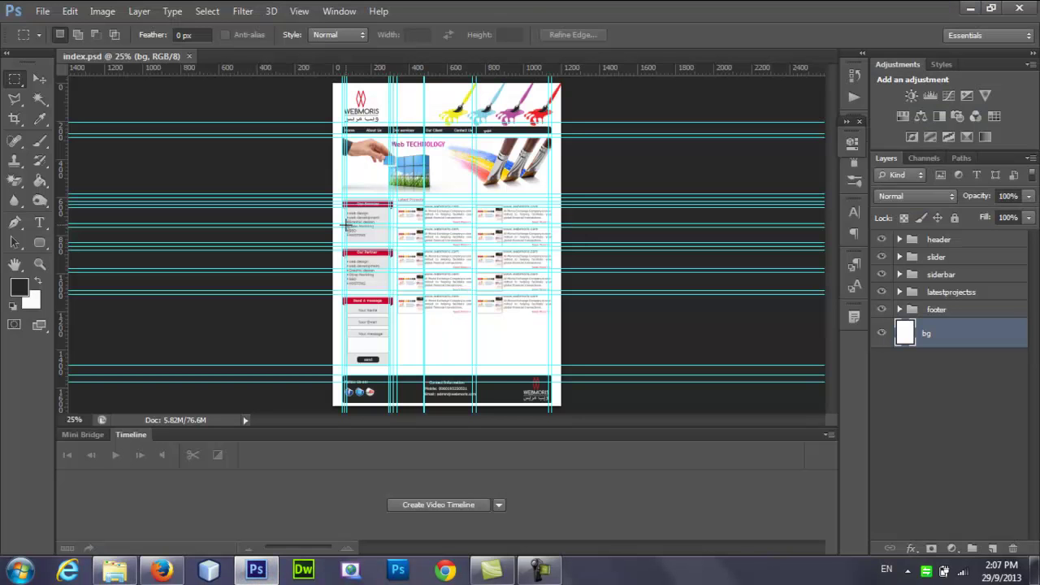
{"action": "key", "text": "ctrl+plus"}
{"action": "key", "text": "ctrl+plus"}
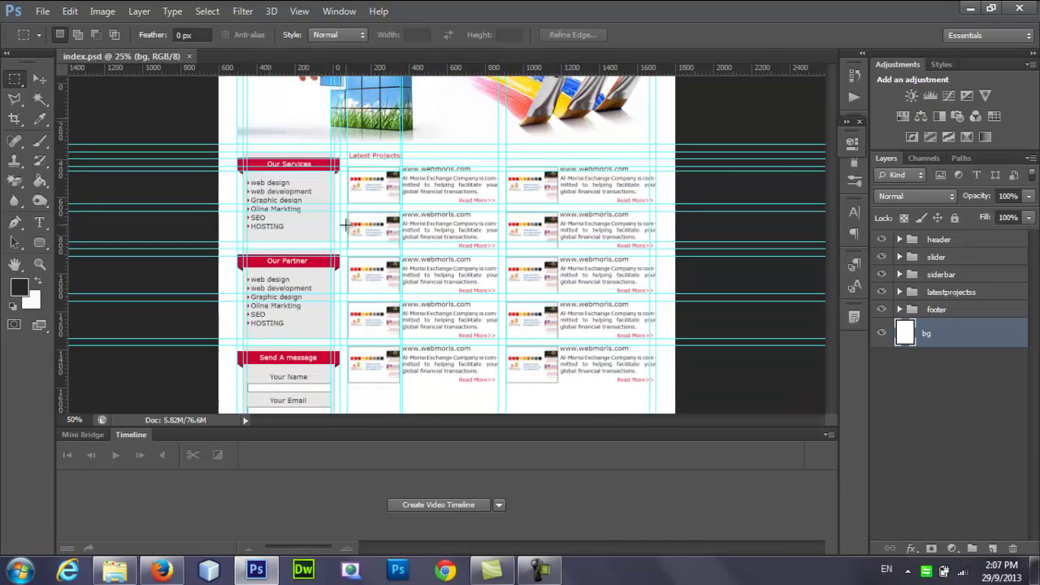
{"action": "left_click_drag", "start_coordinate": [829, 227], "coordinate": [830, 166]}
{"action": "left_click", "coordinate": [39, 79]}
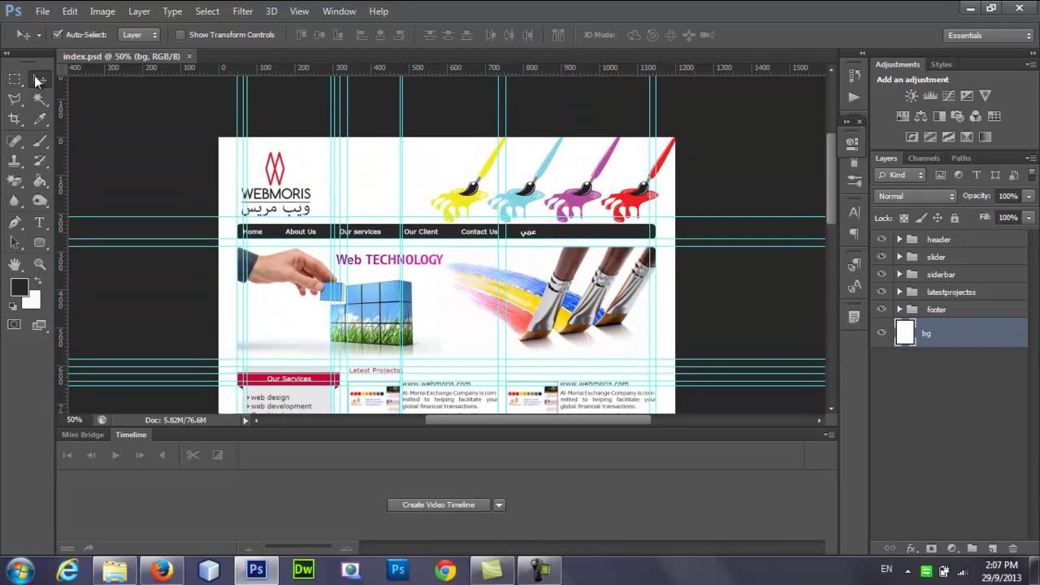
{"action": "key", "text": "ctrl+semicolon"}
{"action": "left_click", "coordinate": [103, 12]}
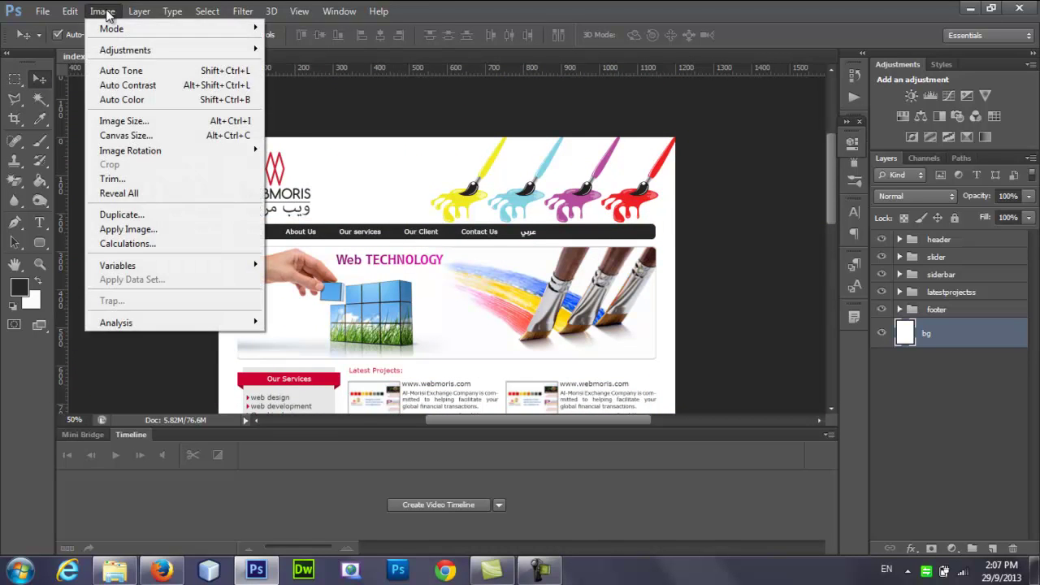
{"action": "mouse_move", "coordinate": [77, 17]}
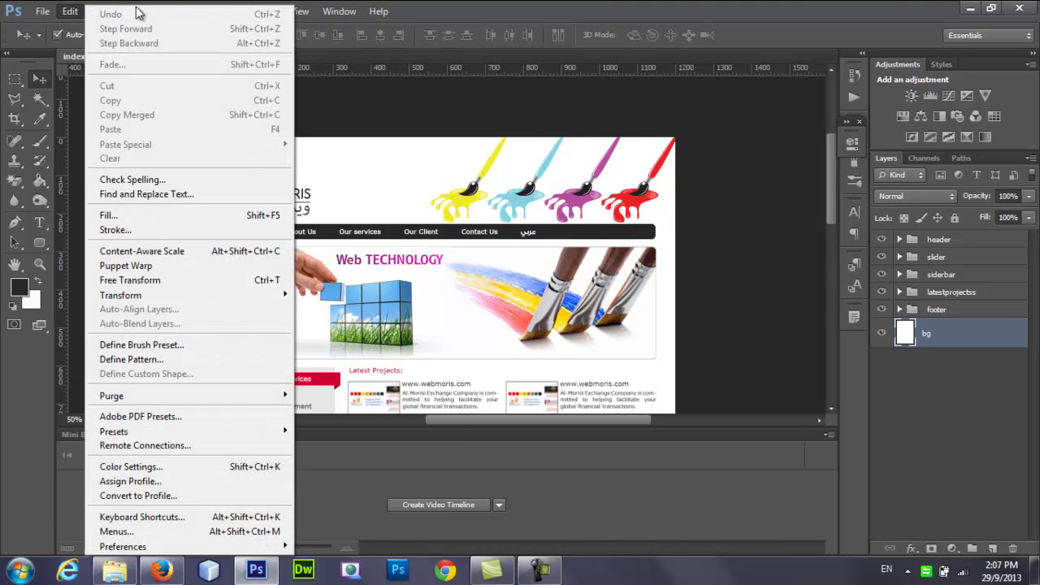
{"action": "left_click", "coordinate": [387, 106]}
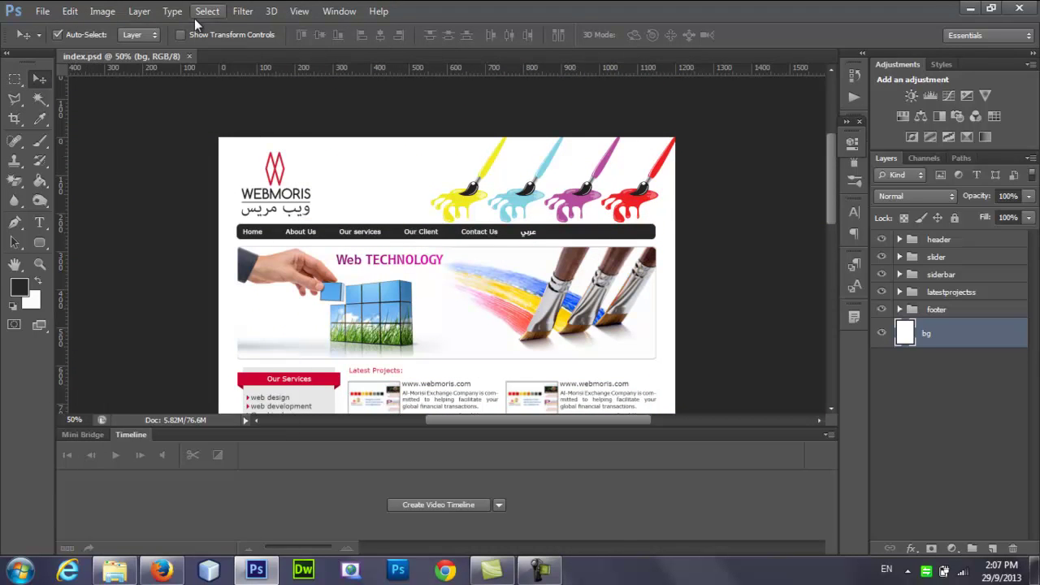
{"action": "left_click", "coordinate": [194, 14]}
{"action": "mouse_move", "coordinate": [165, 15]}
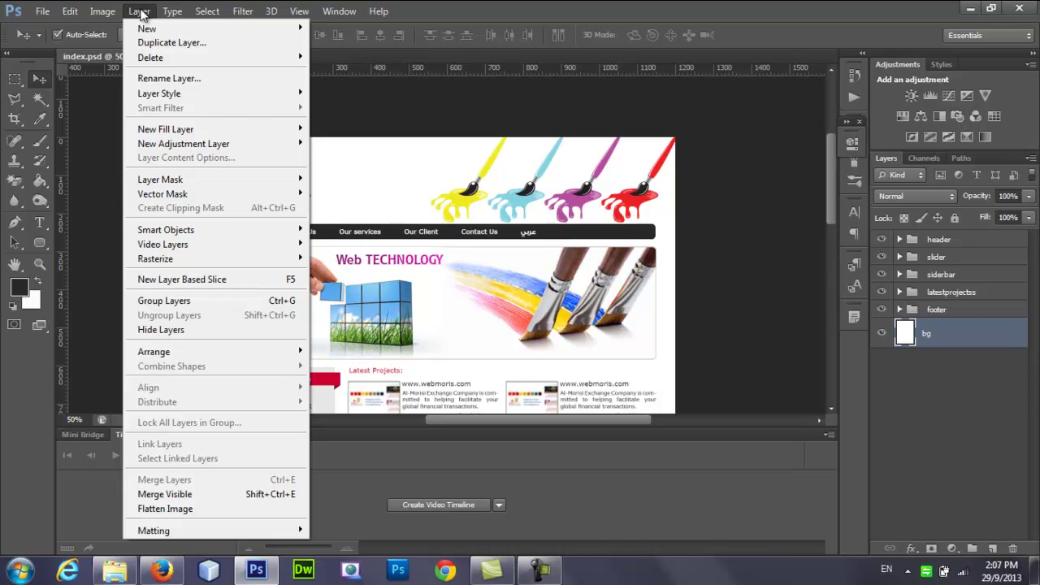
Activate the Slice tool and locate the New Layer Based Slice command.
{"action": "left_click", "coordinate": [15, 118]}
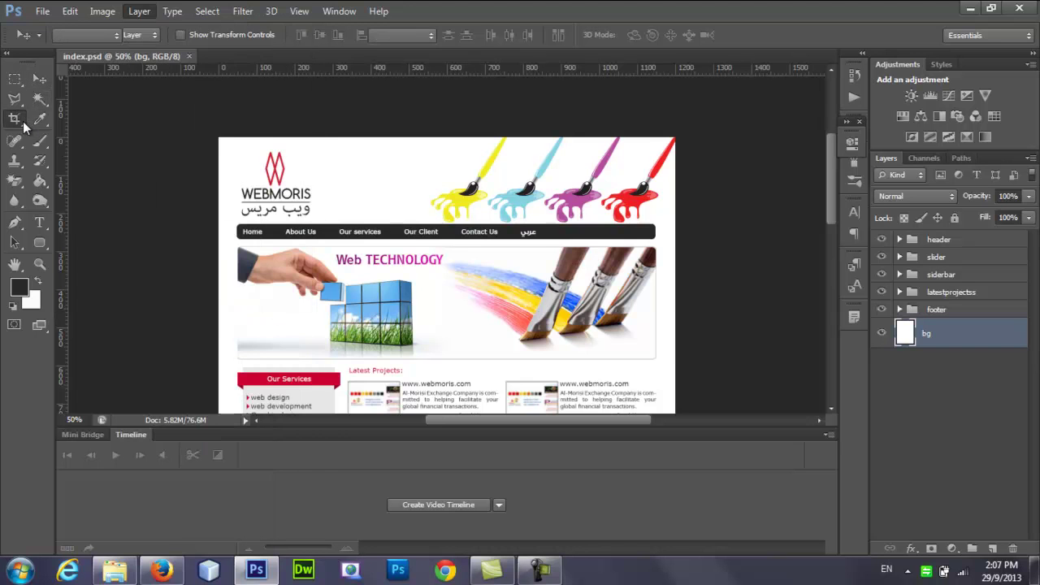
{"action": "right_click", "coordinate": [14, 117]}
{"action": "left_click", "coordinate": [73, 146]}
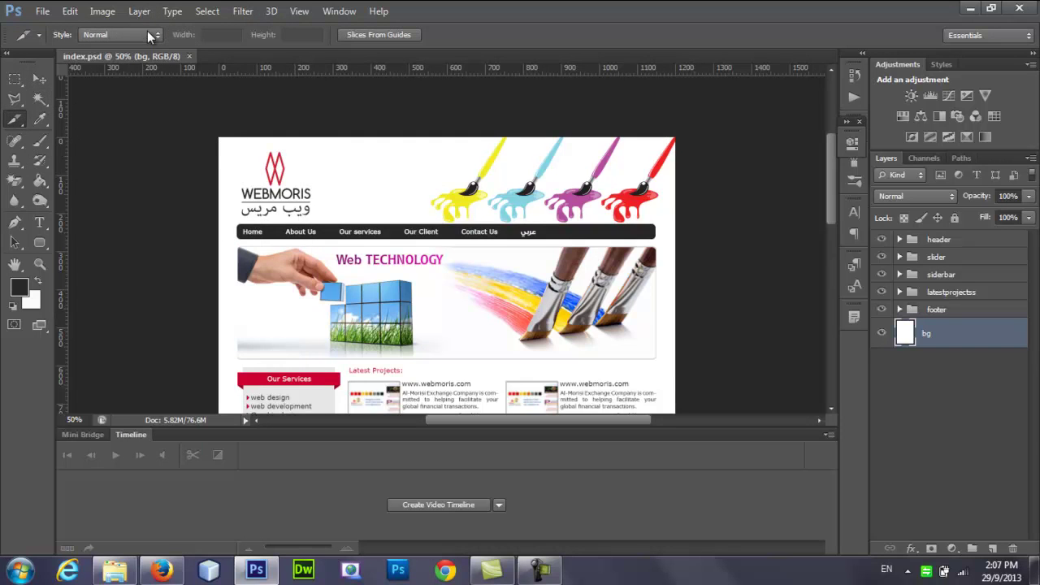
{"action": "left_click", "coordinate": [138, 11]}
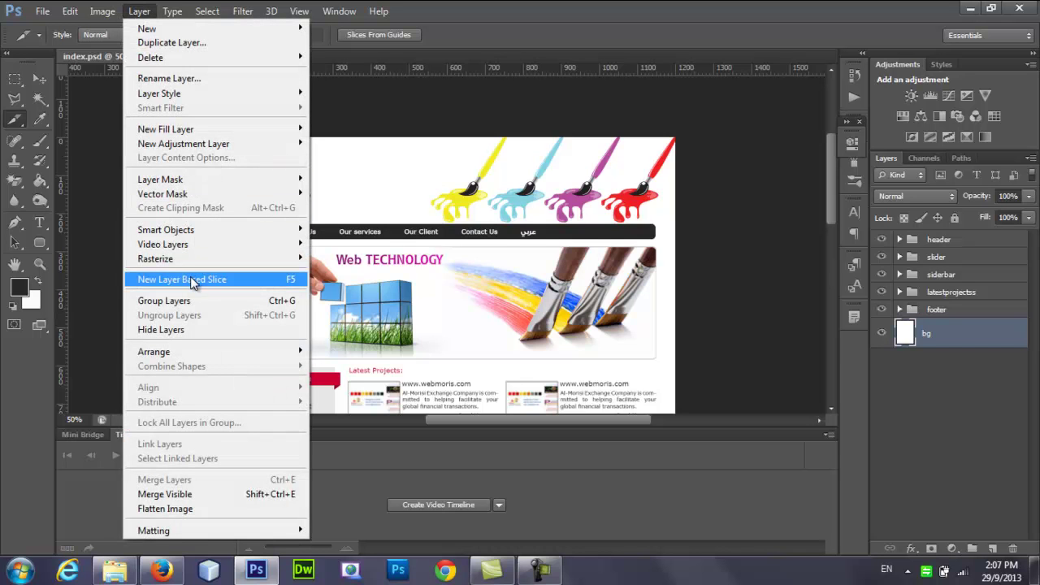
{"action": "left_click", "coordinate": [134, 13]}
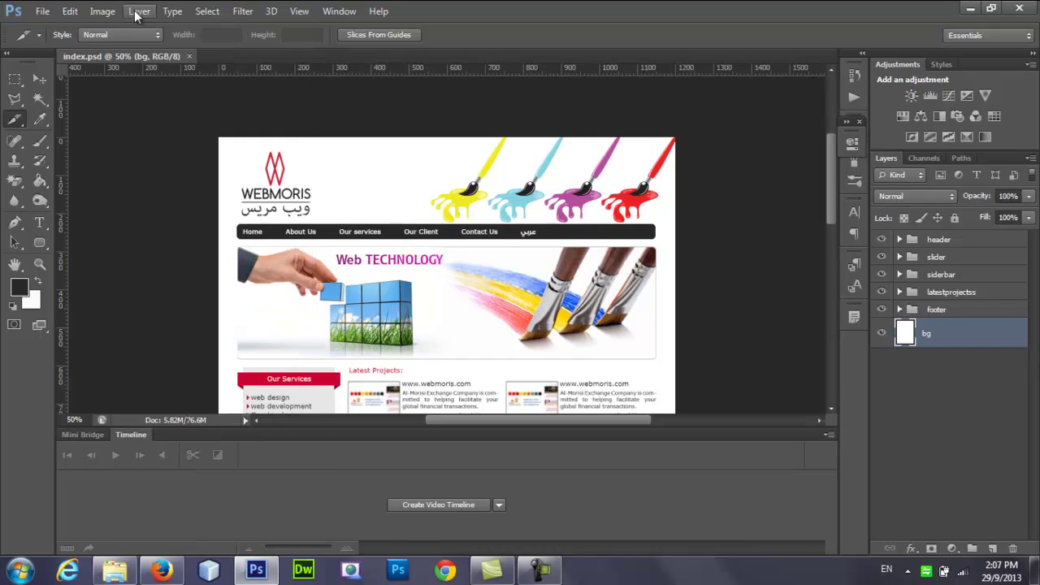
{"action": "left_click", "coordinate": [136, 15]}
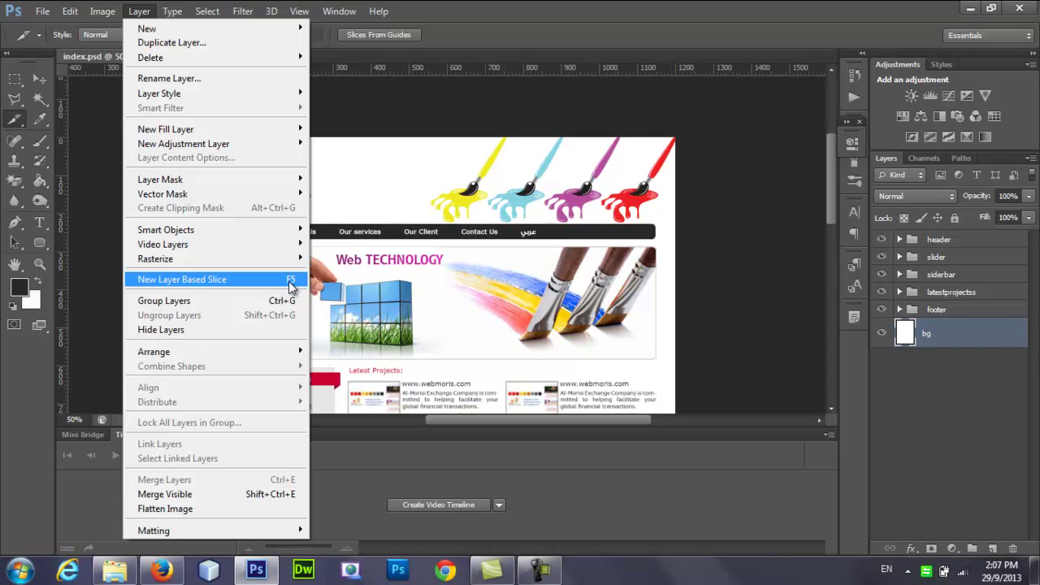
Open the keyboard shortcut settings and look through the Layer commands for New Layer Based Slice.
{"action": "left_click", "coordinate": [69, 12]}
{"action": "left_click", "coordinate": [69, 11]}
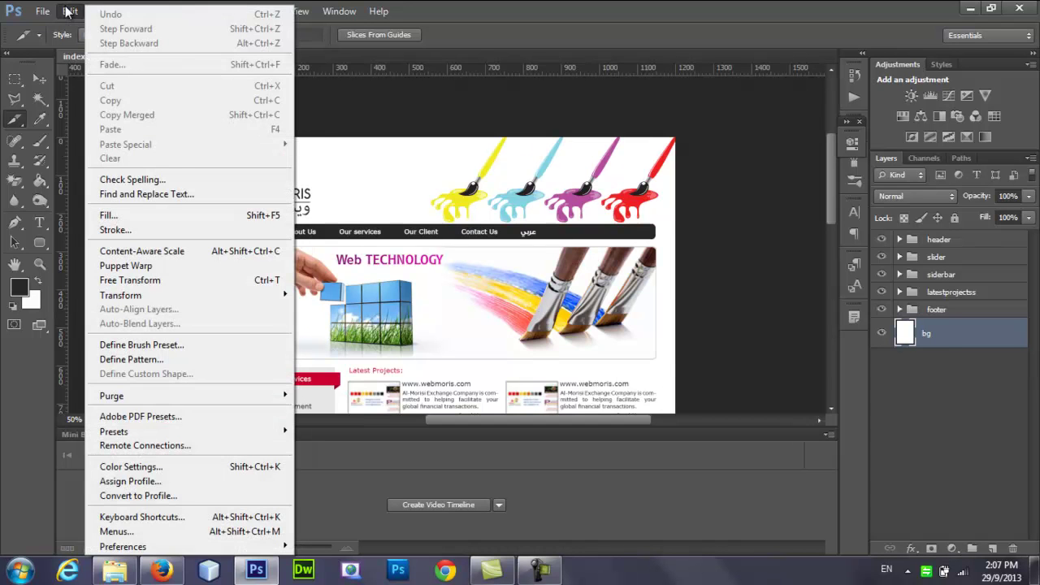
{"action": "left_click", "coordinate": [145, 519]}
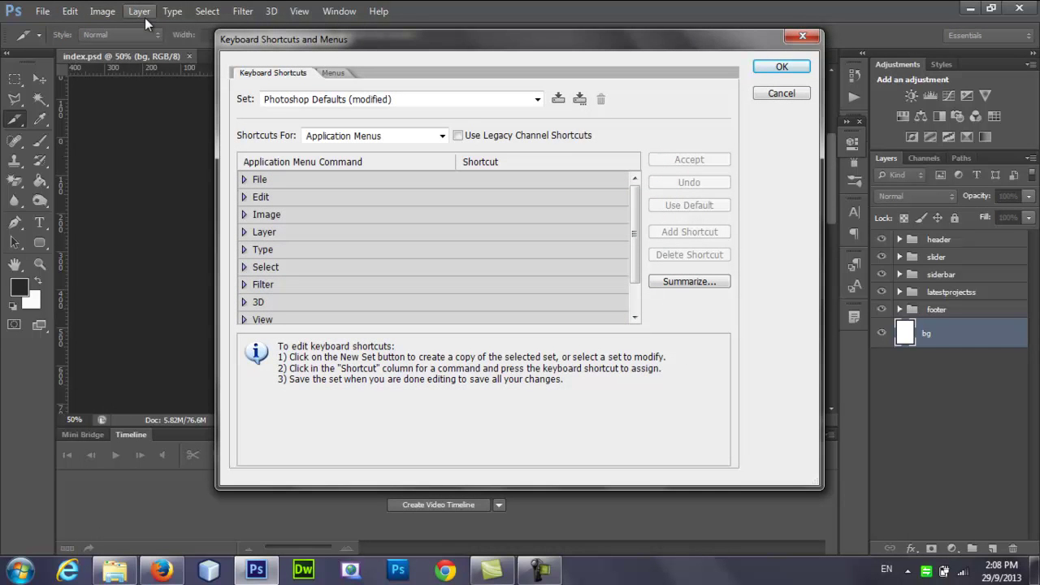
{"action": "left_click", "coordinate": [245, 233]}
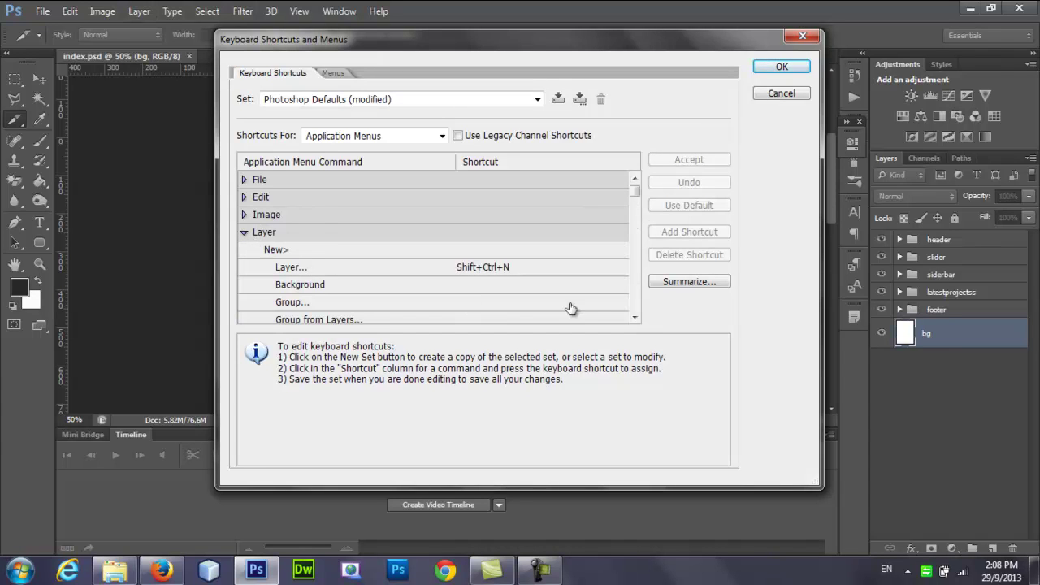
{"action": "left_click", "coordinate": [635, 317]}
{"action": "left_click", "coordinate": [636, 317]}
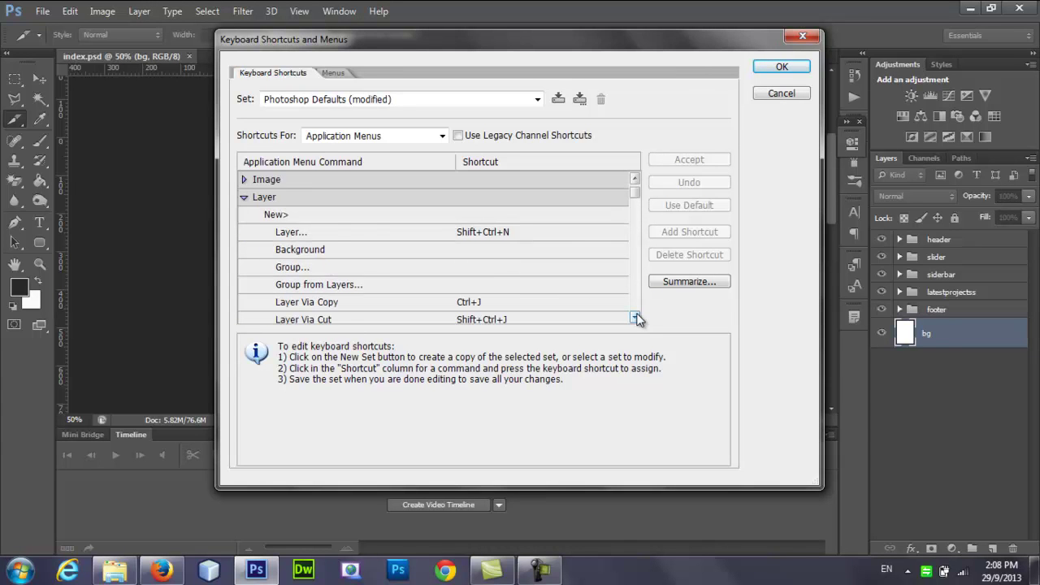
{"action": "left_click", "coordinate": [635, 318]}
{"action": "left_click", "coordinate": [635, 317]}
{"action": "left_click", "coordinate": [636, 317]}
{"action": "left_click", "coordinate": [636, 318]}
{"action": "left_click", "coordinate": [635, 318]}
{"action": "left_click", "coordinate": [636, 318]}
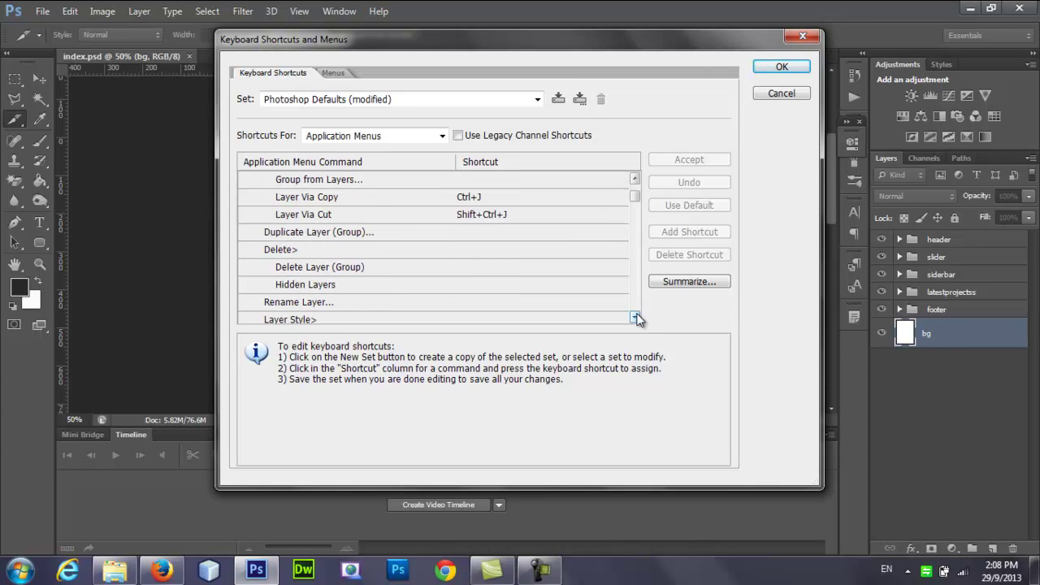
{"action": "left_click", "coordinate": [635, 318]}
{"action": "left_click", "coordinate": [635, 317]}
{"action": "double_click", "coordinate": [635, 318]}
{"action": "double_click", "coordinate": [635, 317]}
{"action": "double_click", "coordinate": [636, 318]}
{"action": "double_click", "coordinate": [636, 318]}
{"action": "double_click", "coordinate": [635, 318]}
{"action": "double_click", "coordinate": [635, 318]}
{"action": "double_click", "coordinate": [635, 318]}
{"action": "double_click", "coordinate": [636, 318]}
{"action": "left_click", "coordinate": [636, 318]}
{"action": "double_click", "coordinate": [635, 318]}
{"action": "left_click", "coordinate": [635, 318]}
{"action": "left_click", "coordinate": [636, 318]}
{"action": "double_click", "coordinate": [635, 318]}
{"action": "double_click", "coordinate": [635, 318]}
{"action": "left_click", "coordinate": [636, 317]}
{"action": "double_click", "coordinate": [635, 318]}
{"action": "double_click", "coordinate": [636, 318]}
{"action": "double_click", "coordinate": [636, 317]}
{"action": "double_click", "coordinate": [635, 318]}
{"action": "double_click", "coordinate": [635, 317]}
{"action": "double_click", "coordinate": [635, 318]}
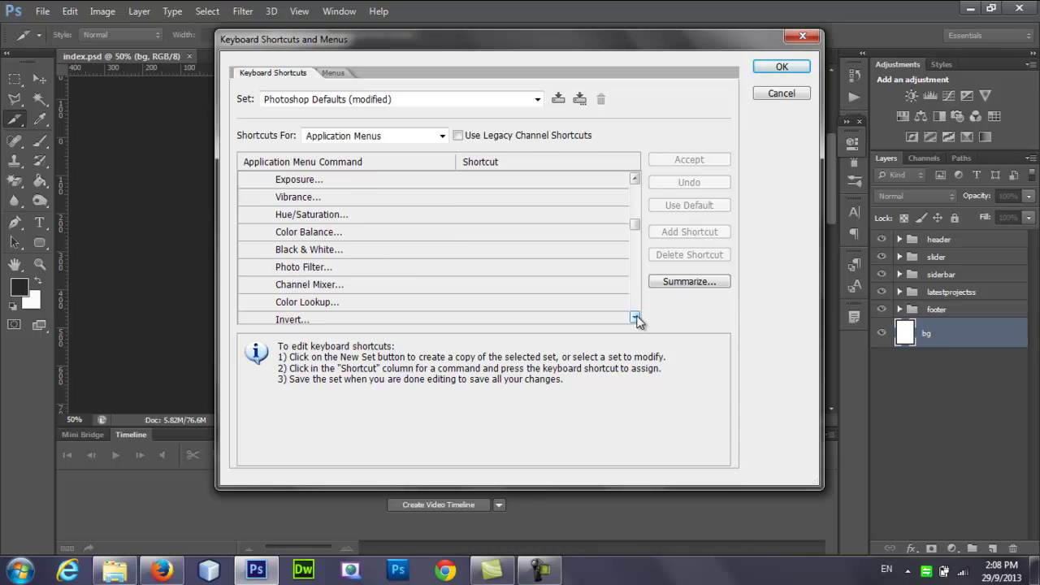
Go back to the start of the Layer commands, check the new Layer shortcut and close the settings without saving.
{"action": "left_click_drag", "start_coordinate": [637, 226], "coordinate": [638, 202]}
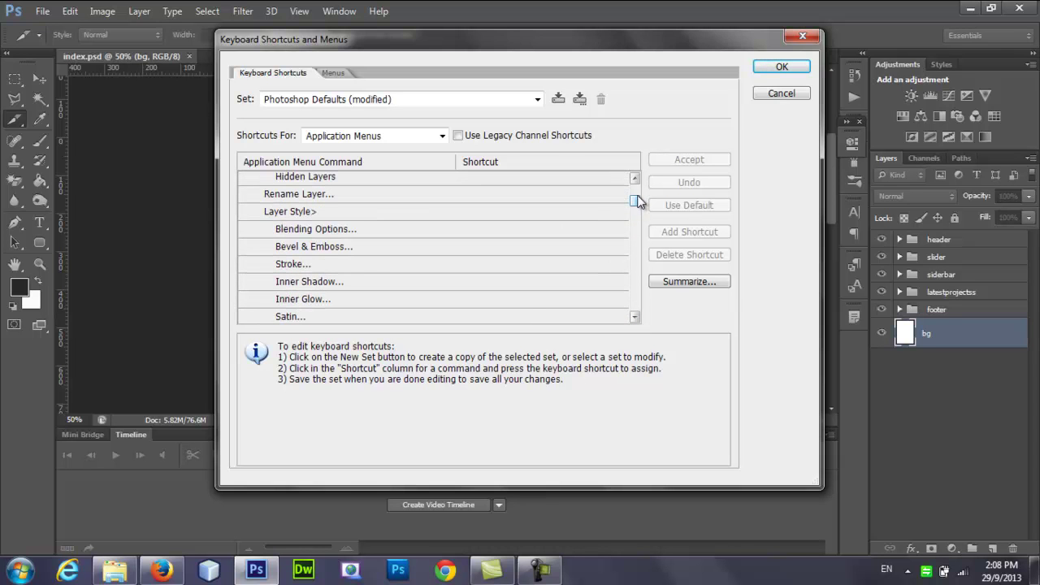
{"action": "left_click", "coordinate": [290, 215]}
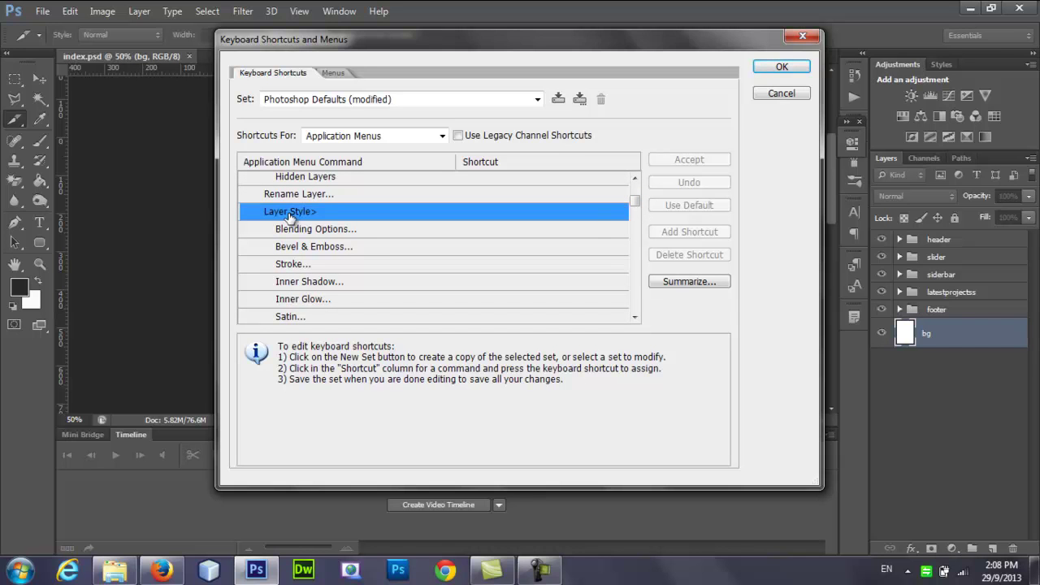
{"action": "left_click_drag", "start_coordinate": [638, 203], "coordinate": [638, 194]}
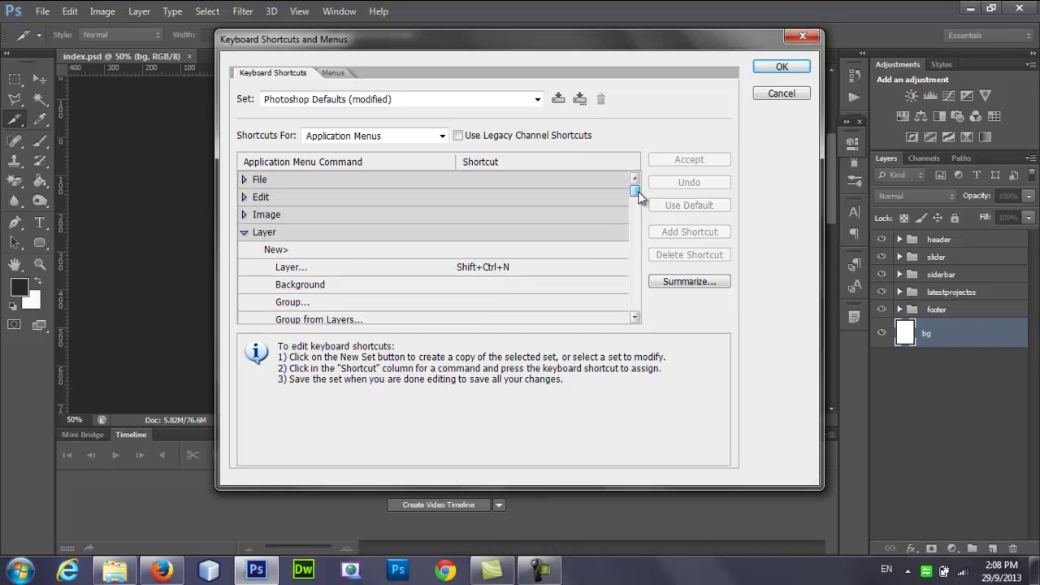
{"action": "left_click", "coordinate": [246, 235]}
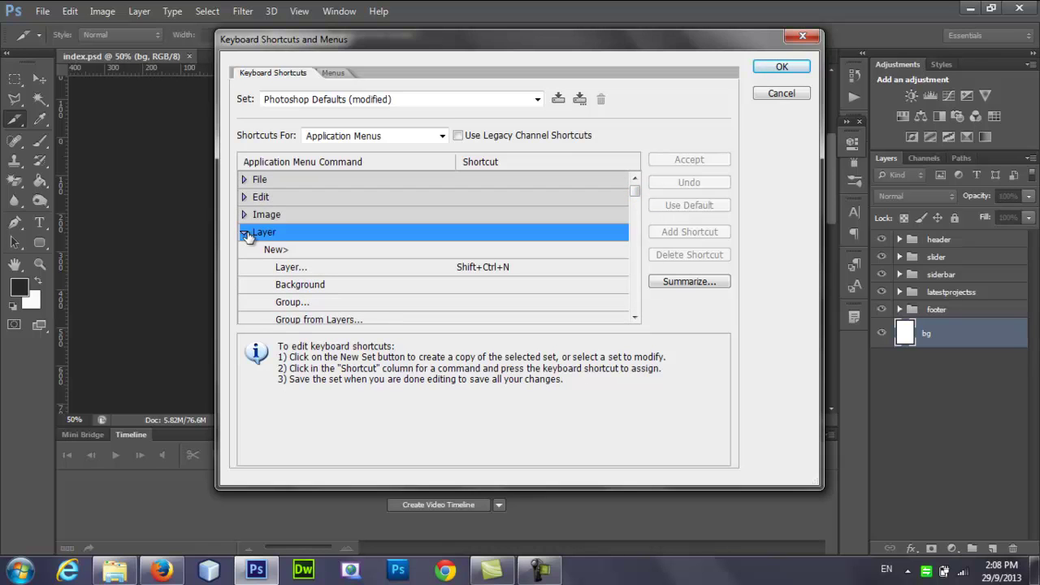
{"action": "left_click", "coordinate": [299, 269]}
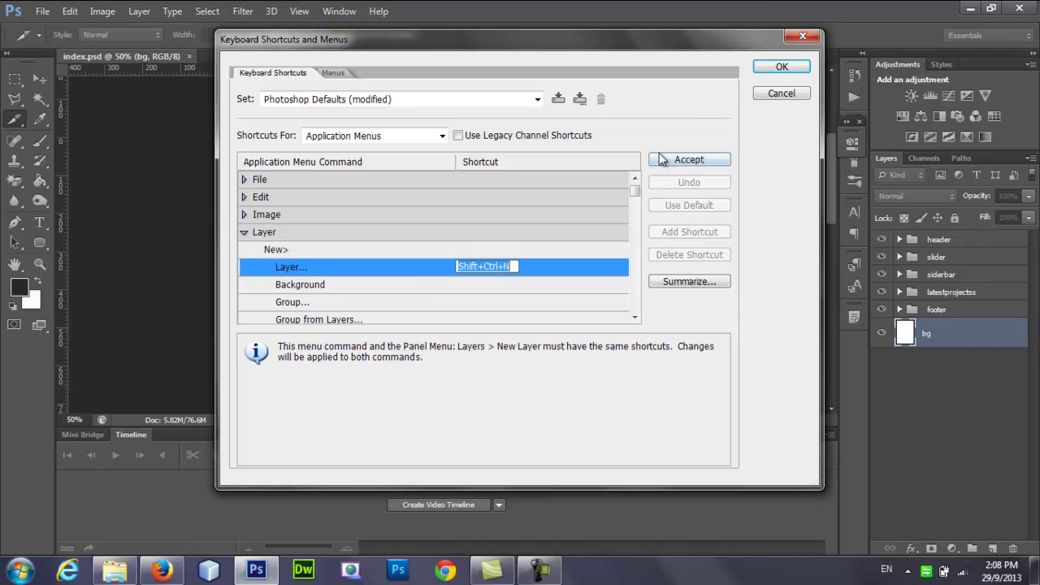
{"action": "left_click", "coordinate": [785, 94]}
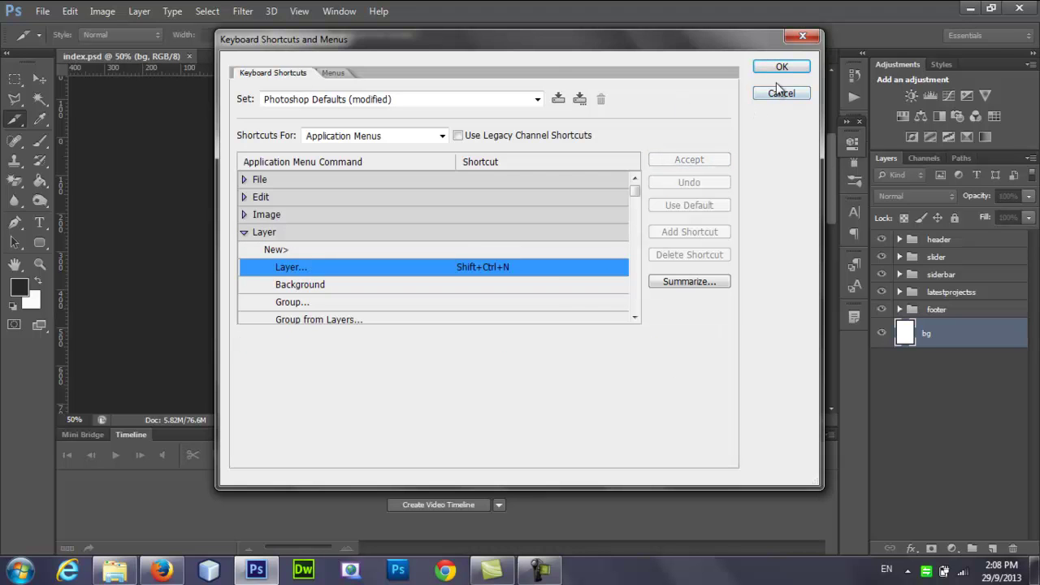
{"action": "left_click", "coordinate": [776, 92]}
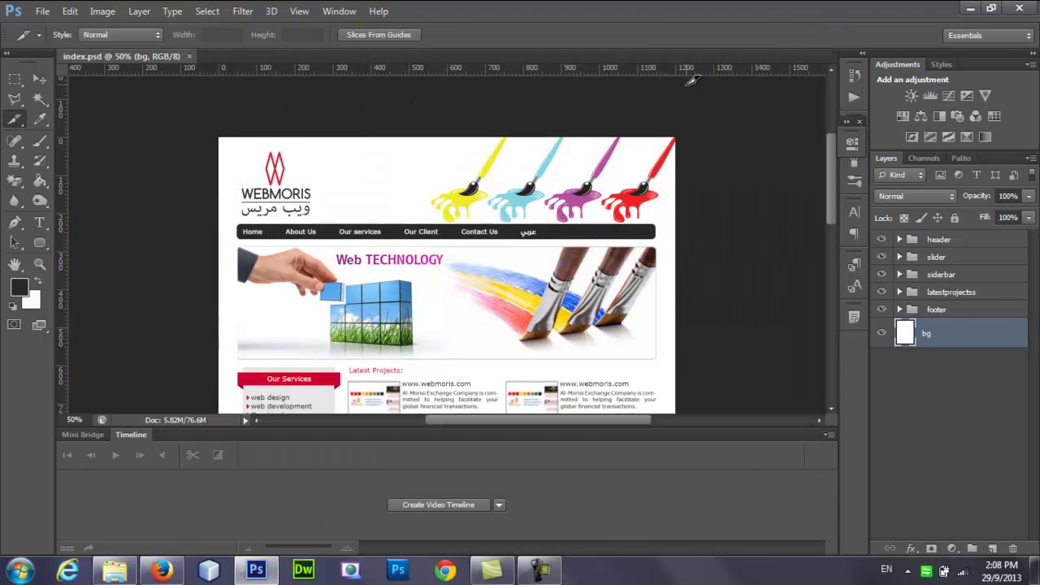
Reopen the keyboard shortcut settings and find New Layer Based Slice among the Layer commands.
{"action": "left_click", "coordinate": [137, 12]}
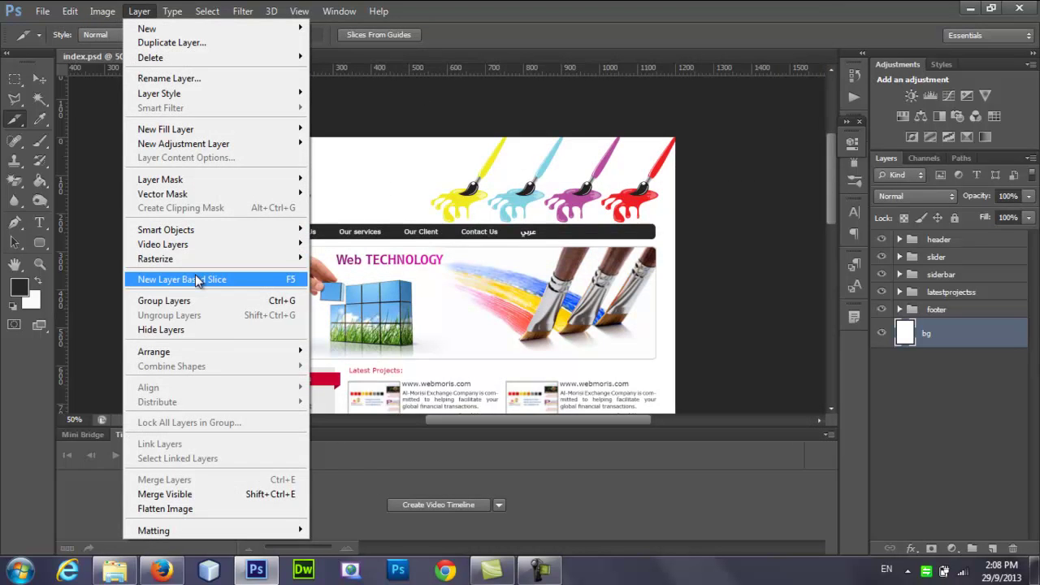
{"action": "mouse_move", "coordinate": [70, 11]}
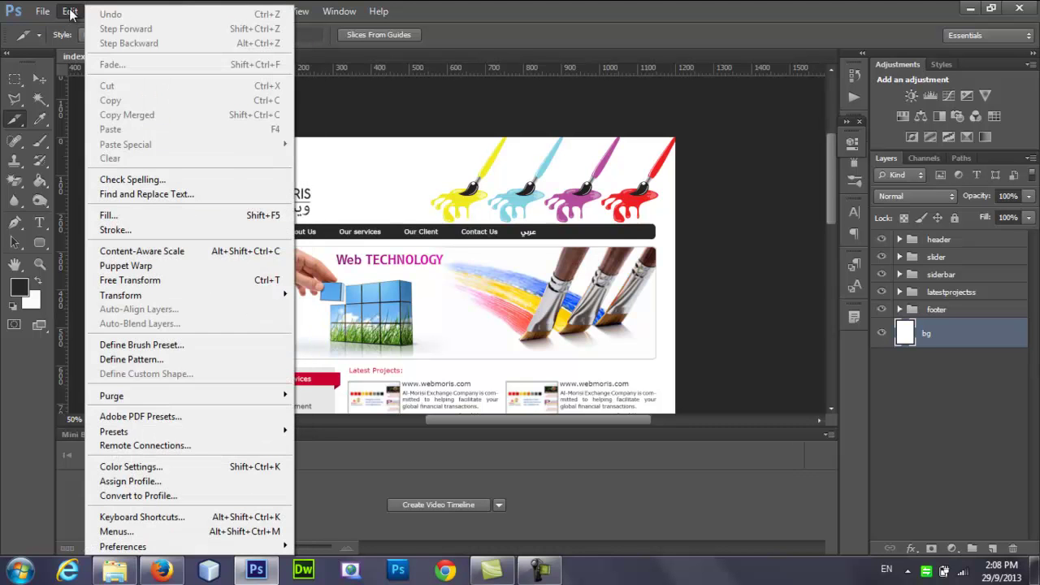
{"action": "left_click", "coordinate": [163, 517]}
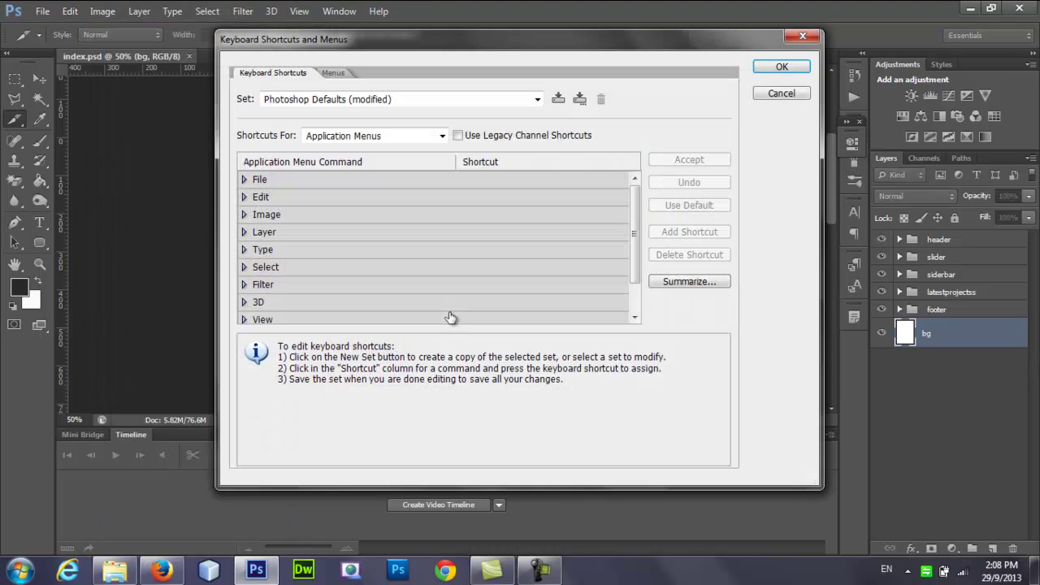
{"action": "left_click", "coordinate": [243, 233]}
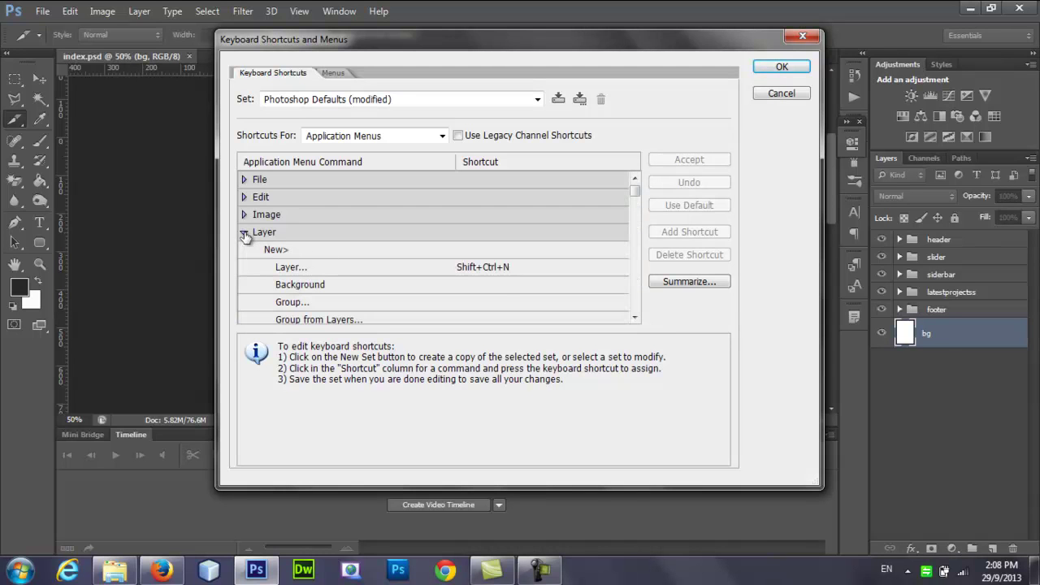
{"action": "left_click", "coordinate": [634, 318]}
{"action": "left_click", "coordinate": [634, 318]}
{"action": "left_click", "coordinate": [634, 318]}
{"action": "left_click", "coordinate": [635, 318]}
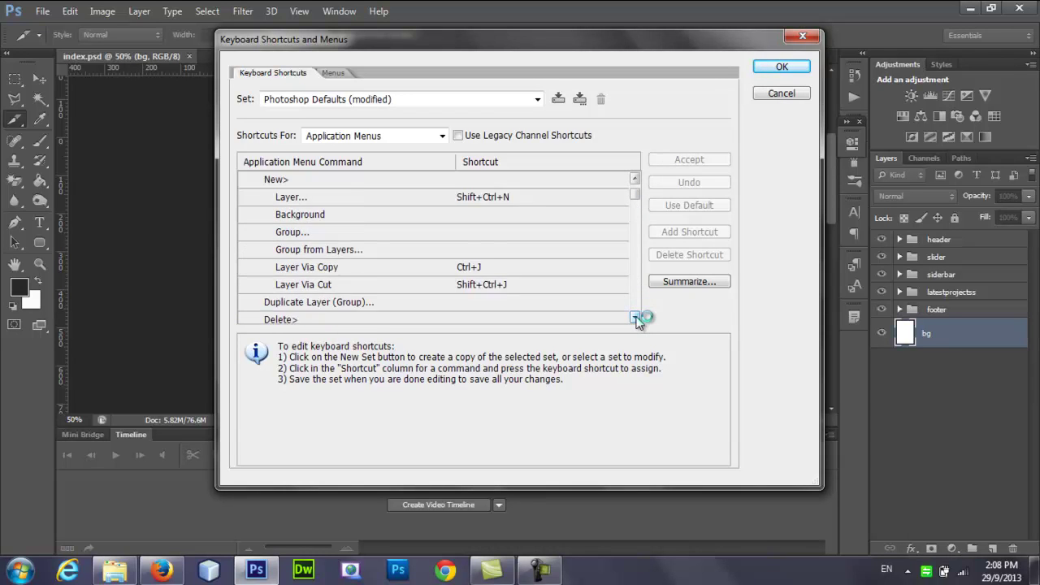
{"action": "left_click", "coordinate": [635, 318]}
{"action": "left_click", "coordinate": [635, 318]}
{"action": "left_click", "coordinate": [635, 318]}
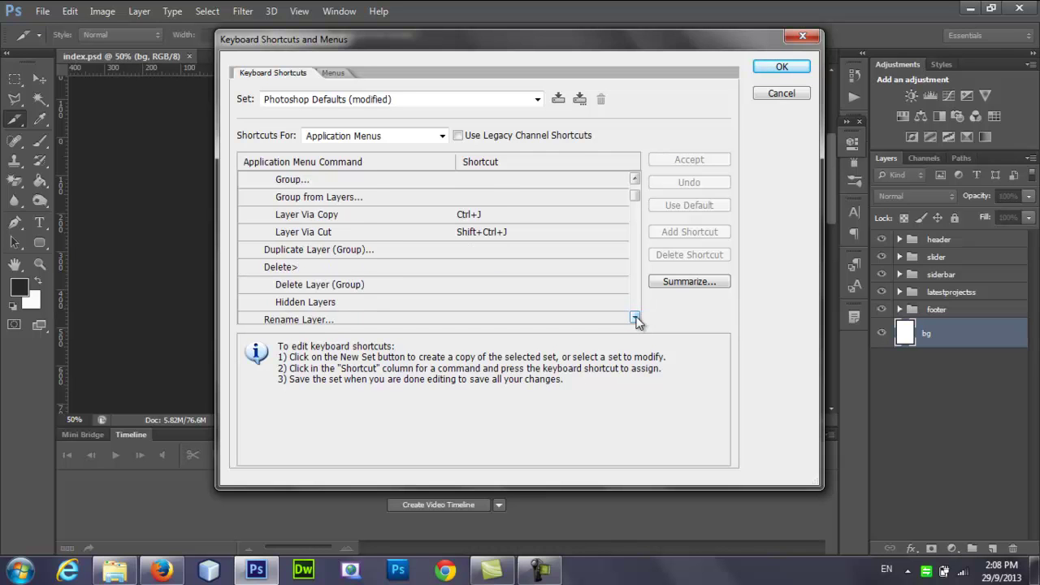
{"action": "left_click", "coordinate": [634, 319]}
{"action": "left_click", "coordinate": [634, 318]}
{"action": "left_click", "coordinate": [635, 318]}
{"action": "left_click", "coordinate": [635, 319]}
{"action": "left_click", "coordinate": [635, 318]}
{"action": "left_click", "coordinate": [634, 319]}
{"action": "left_click", "coordinate": [634, 319]}
{"action": "left_click", "coordinate": [635, 318]}
{"action": "left_click", "coordinate": [635, 318]}
{"action": "left_click", "coordinate": [635, 319]}
{"action": "left_click", "coordinate": [634, 318]}
{"action": "left_click", "coordinate": [635, 318]}
{"action": "left_click", "coordinate": [634, 318]}
{"action": "left_click", "coordinate": [634, 319]}
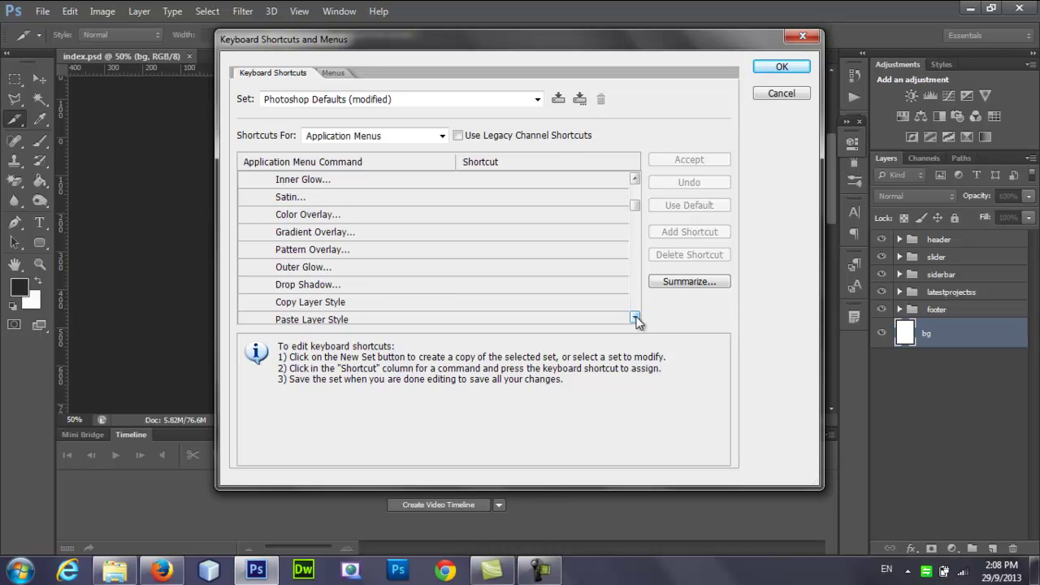
{"action": "left_click", "coordinate": [634, 319]}
{"action": "left_click", "coordinate": [635, 318]}
{"action": "left_click_drag", "start_coordinate": [635, 319], "coordinate": [634, 320]}
{"action": "left_click", "coordinate": [635, 319]}
{"action": "left_click", "coordinate": [635, 318]}
{"action": "left_click", "coordinate": [634, 318]}
{"action": "left_click", "coordinate": [634, 318]}
{"action": "left_click", "coordinate": [634, 319]}
{"action": "left_click", "coordinate": [635, 319]}
{"action": "left_click", "coordinate": [635, 318]}
{"action": "left_click", "coordinate": [635, 318]}
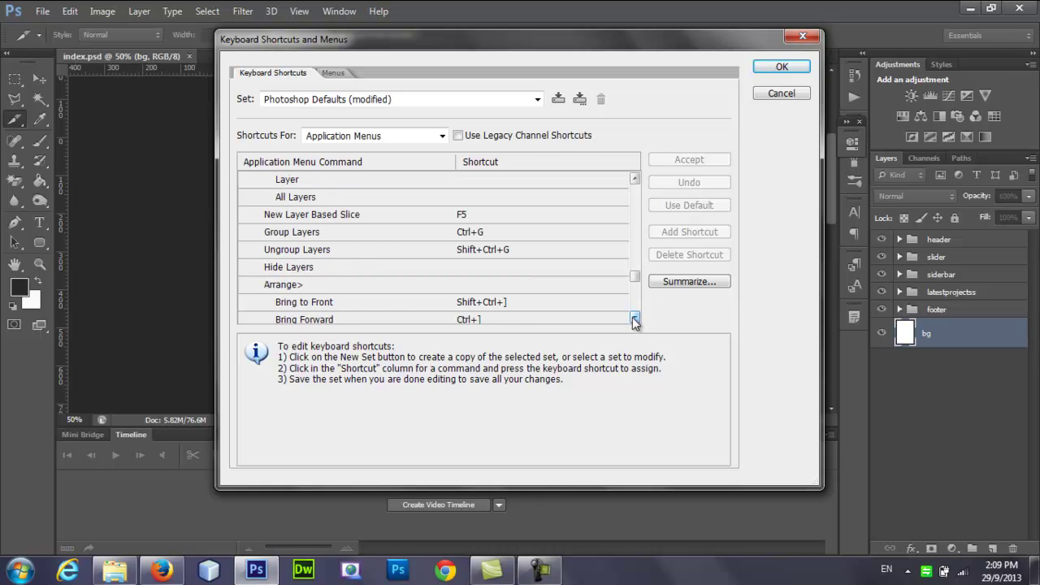
Inspect the shortcut field of New Layer Based Slice and close the keyboard shortcut settings without saving.
{"action": "left_click", "coordinate": [306, 219]}
{"action": "double_click", "coordinate": [475, 214]}
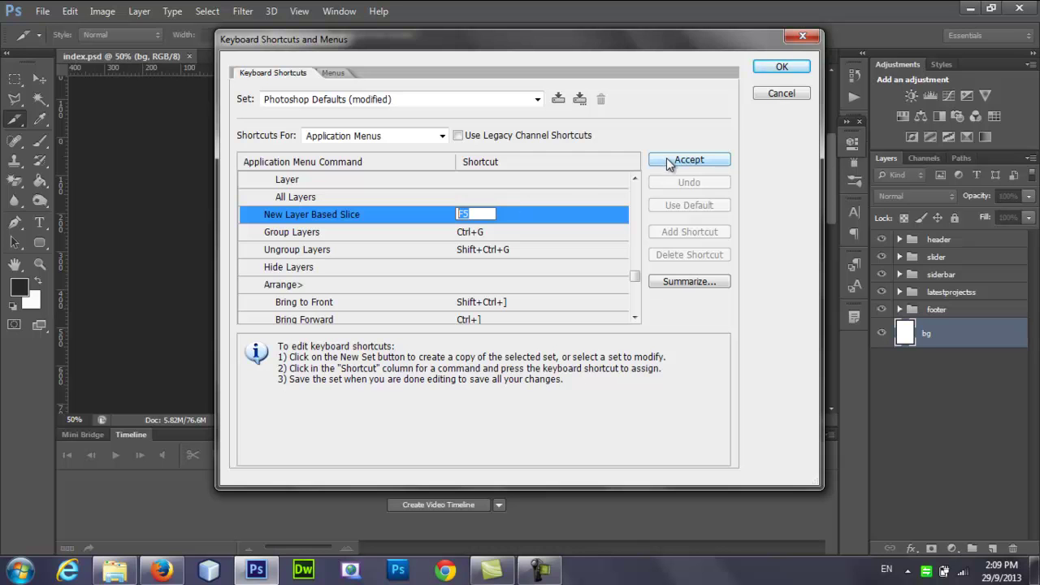
{"action": "left_click", "coordinate": [774, 93]}
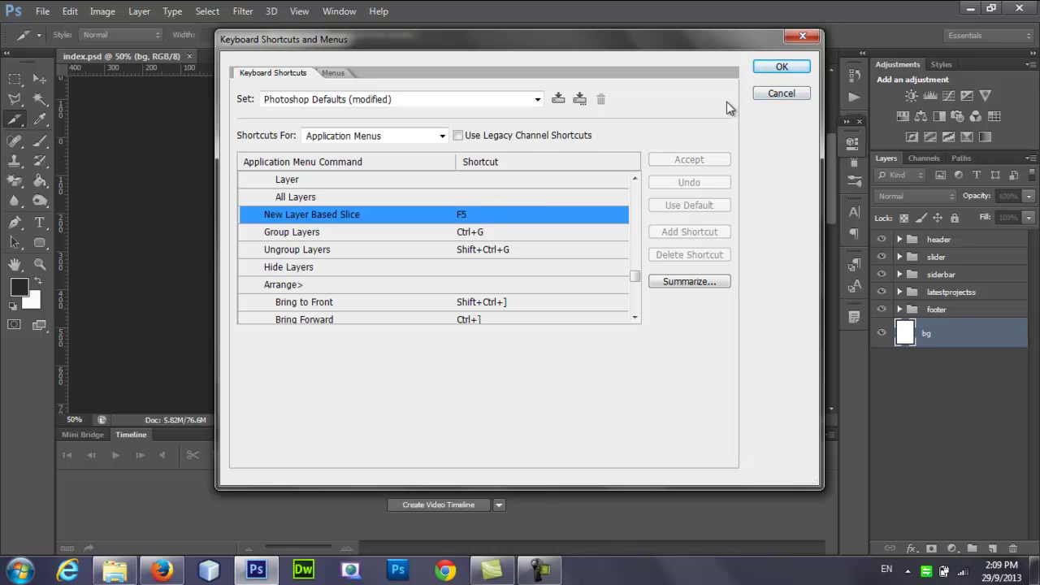
{"action": "left_click", "coordinate": [776, 95]}
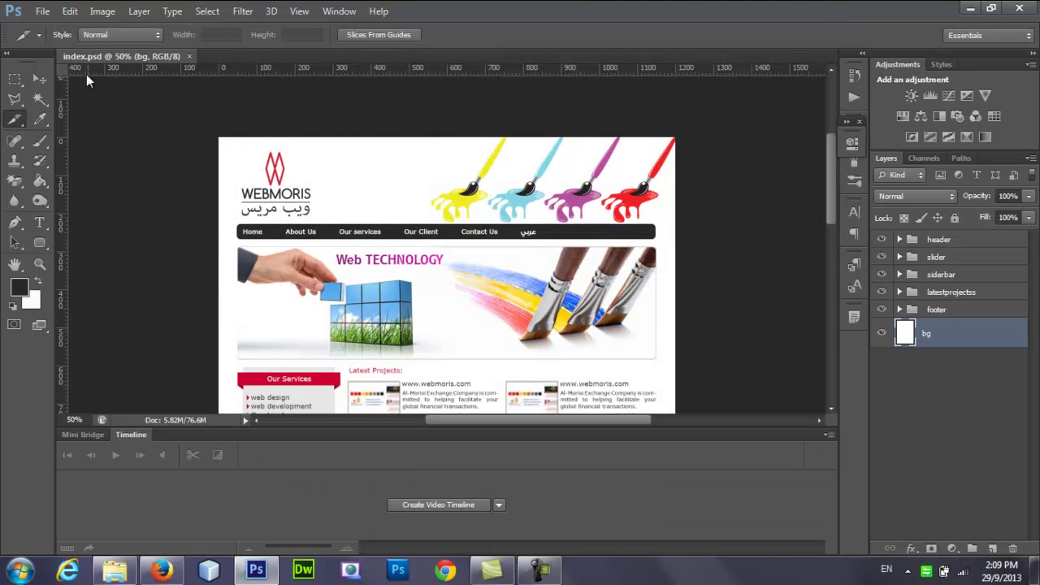
Alternate between the Move and Slice tools in index.psd, ending with the Move tool active.
{"action": "left_click", "coordinate": [70, 12]}
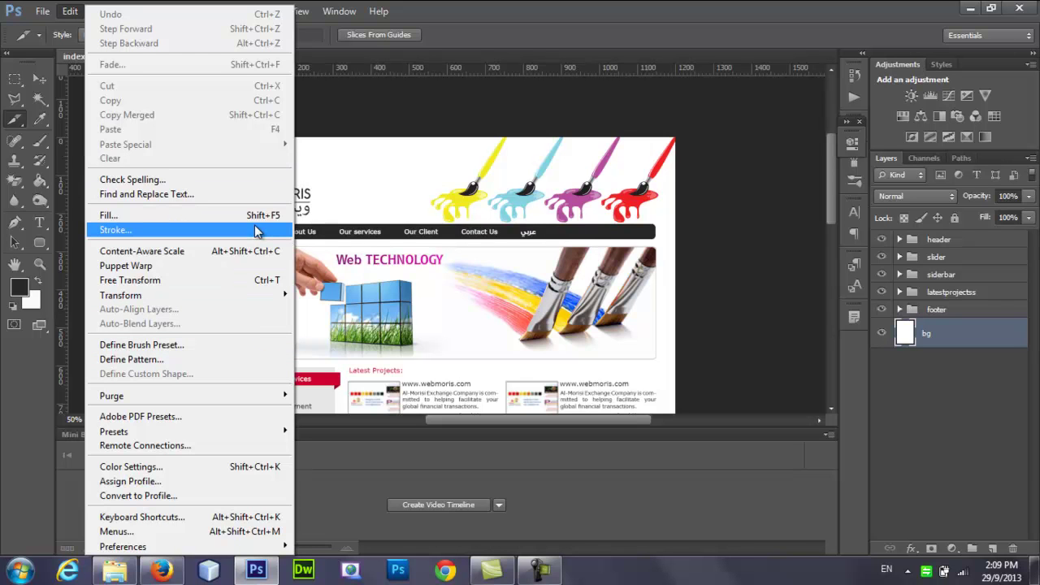
{"action": "left_click", "coordinate": [390, 100]}
{"action": "left_click", "coordinate": [38, 79]}
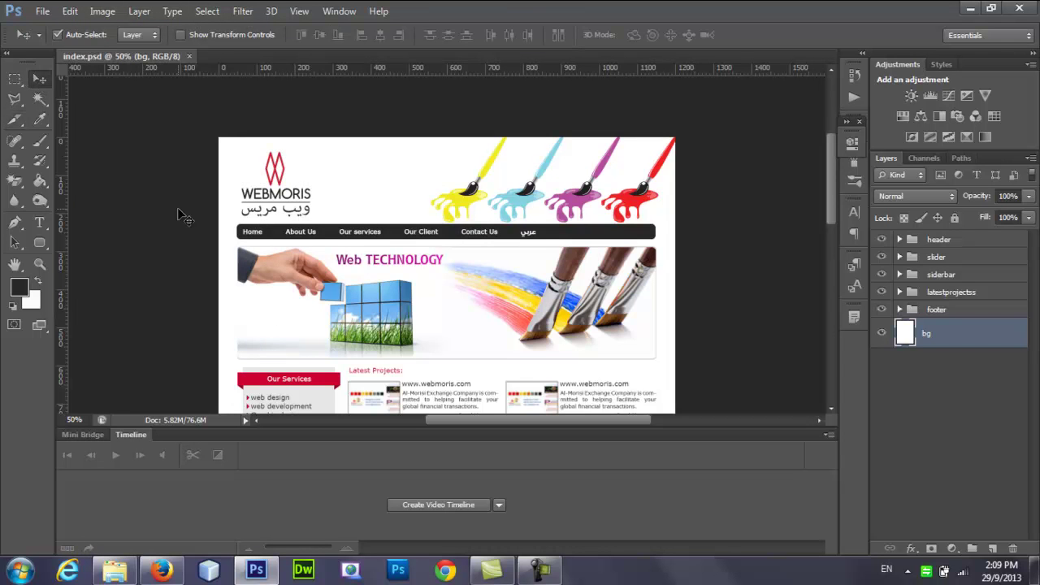
{"action": "left_click", "coordinate": [15, 121]}
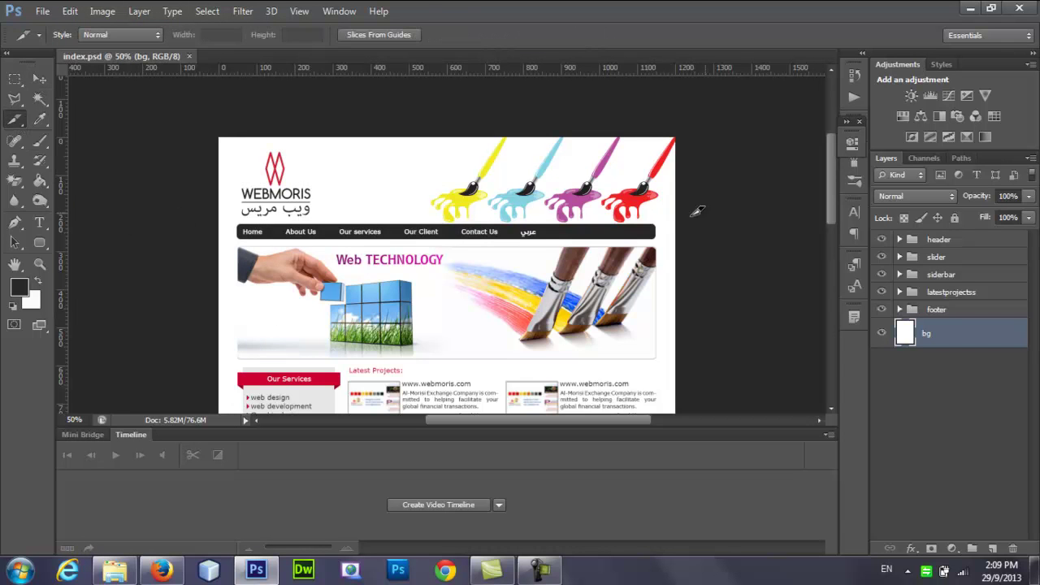
{"action": "left_click_drag", "start_coordinate": [826, 193], "coordinate": [829, 200]}
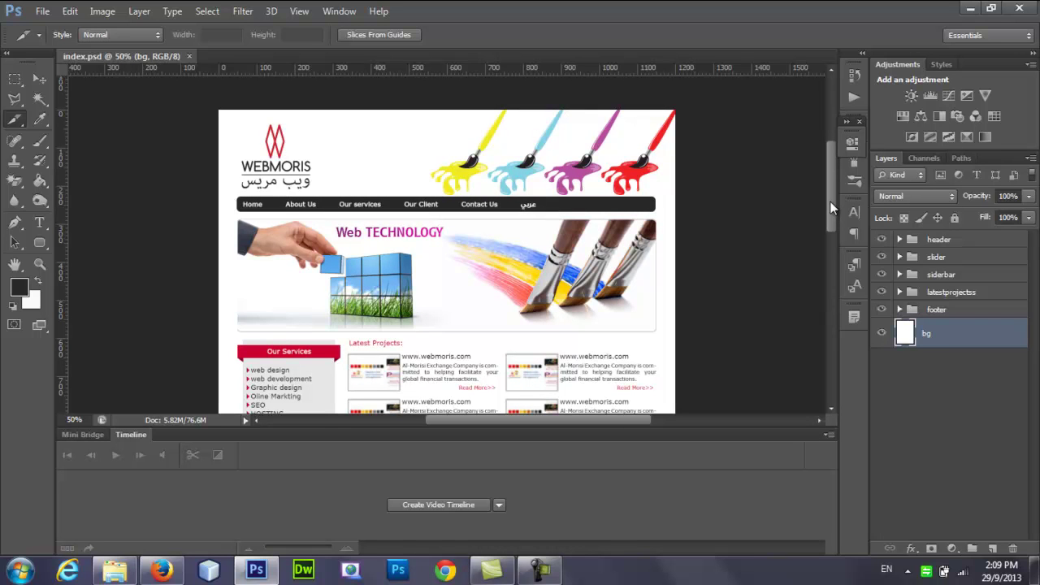
{"action": "left_click_drag", "start_coordinate": [829, 200], "coordinate": [829, 200]}
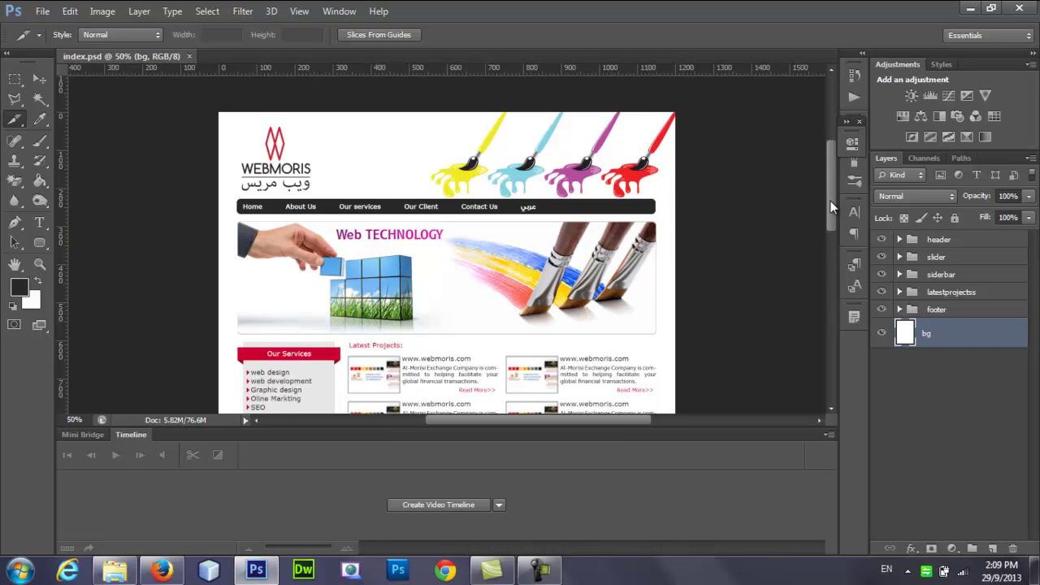
{"action": "left_click", "coordinate": [41, 80]}
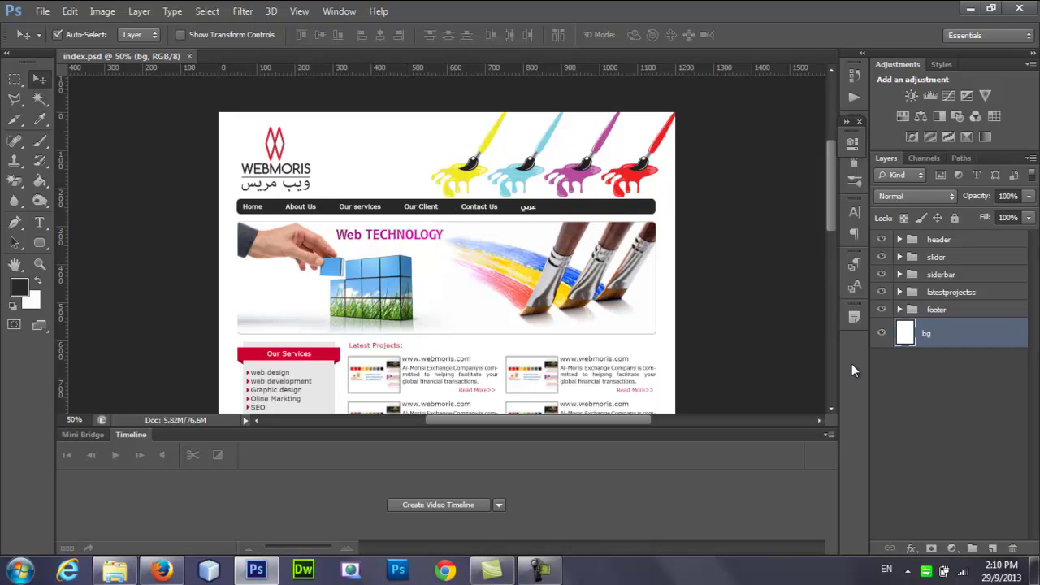
Toggle the visibility of the bg layer, leaving it hidden so the page has a transparent background.
{"action": "left_click", "coordinate": [881, 333]}
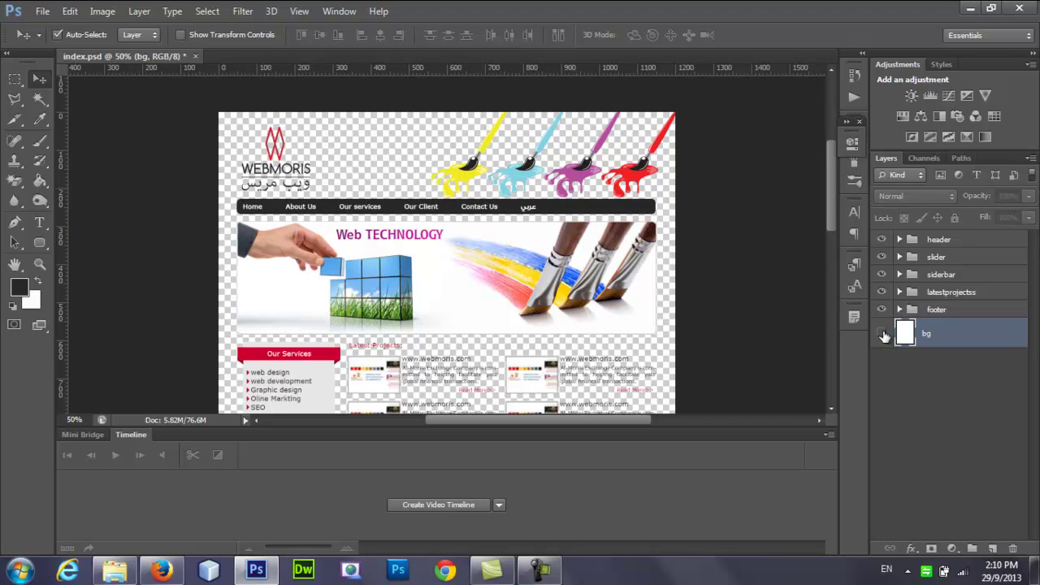
{"action": "left_click", "coordinate": [882, 334]}
{"action": "left_click", "coordinate": [882, 333]}
{"action": "left_click", "coordinate": [882, 334]}
{"action": "left_click", "coordinate": [883, 334]}
Create layer-based slices from the visible small-logo layer and the paint brush artwork in the header.
{"action": "left_click", "coordinate": [281, 154]}
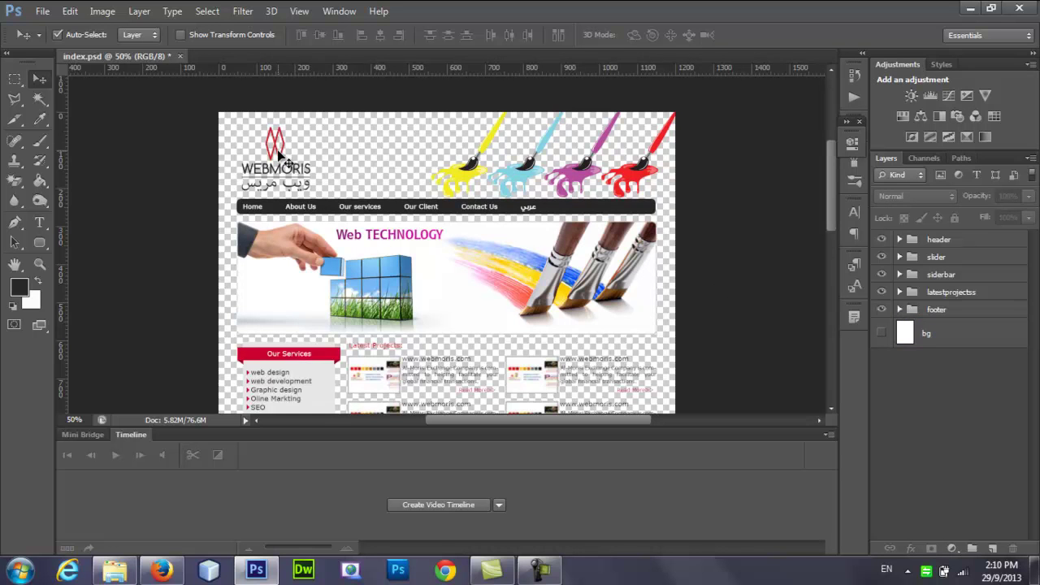
{"action": "left_click", "coordinate": [273, 156]}
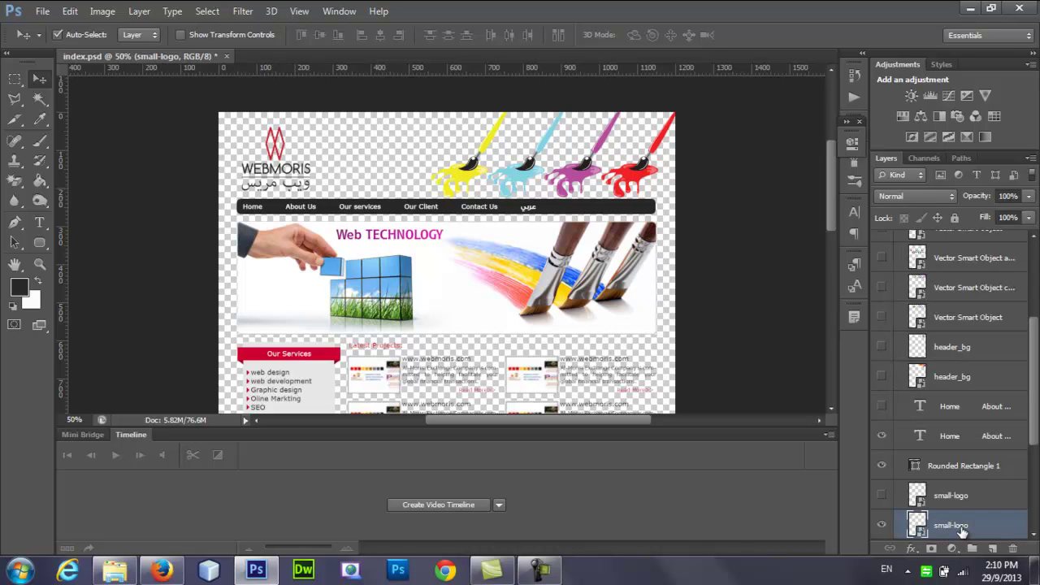
{"action": "left_click", "coordinate": [284, 168]}
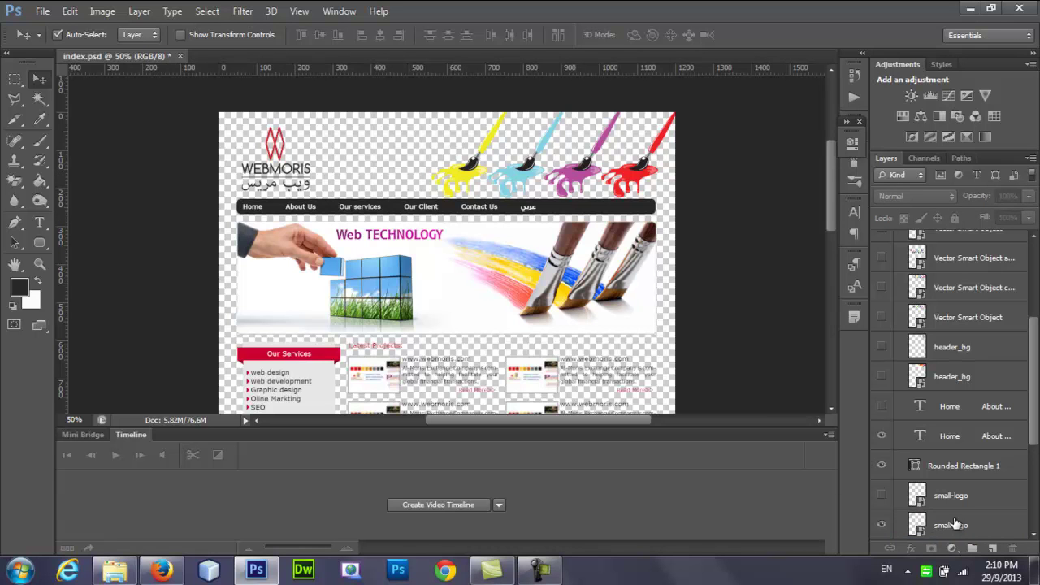
{"action": "left_click", "coordinate": [924, 524]}
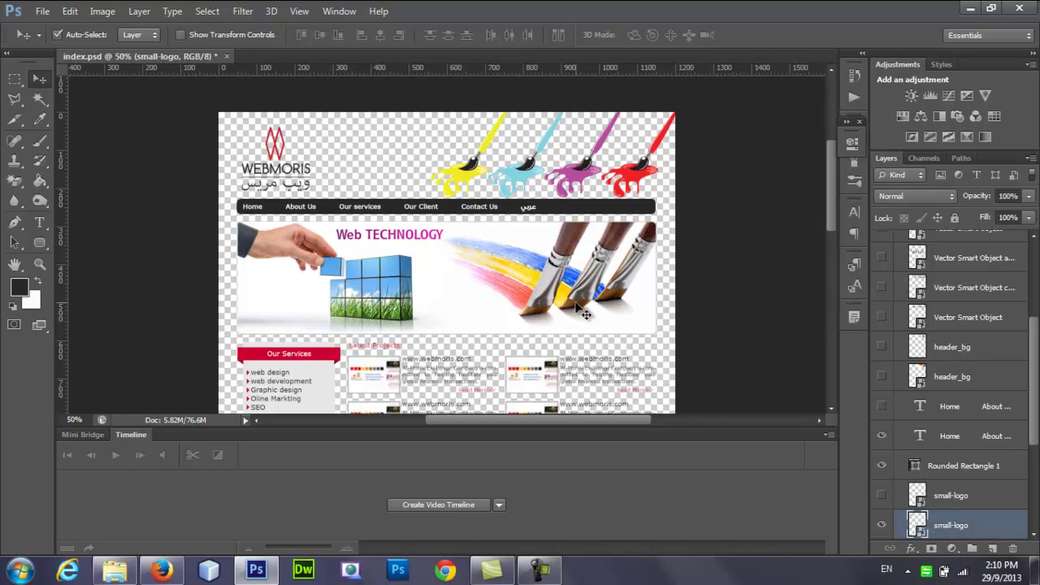
{"action": "left_click", "coordinate": [143, 11]}
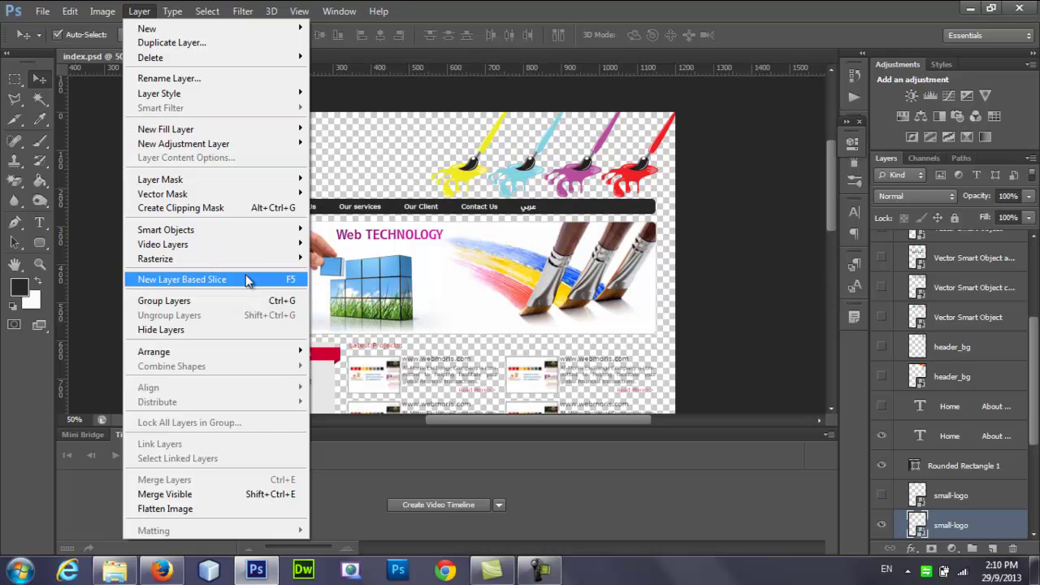
{"action": "key", "text": "Escape"}
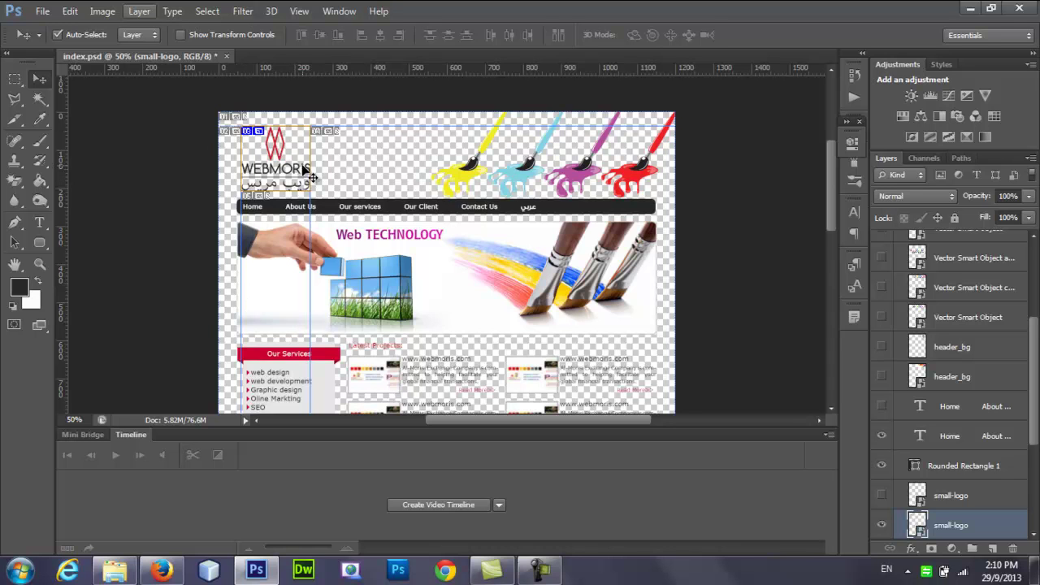
{"action": "left_click", "coordinate": [470, 172]}
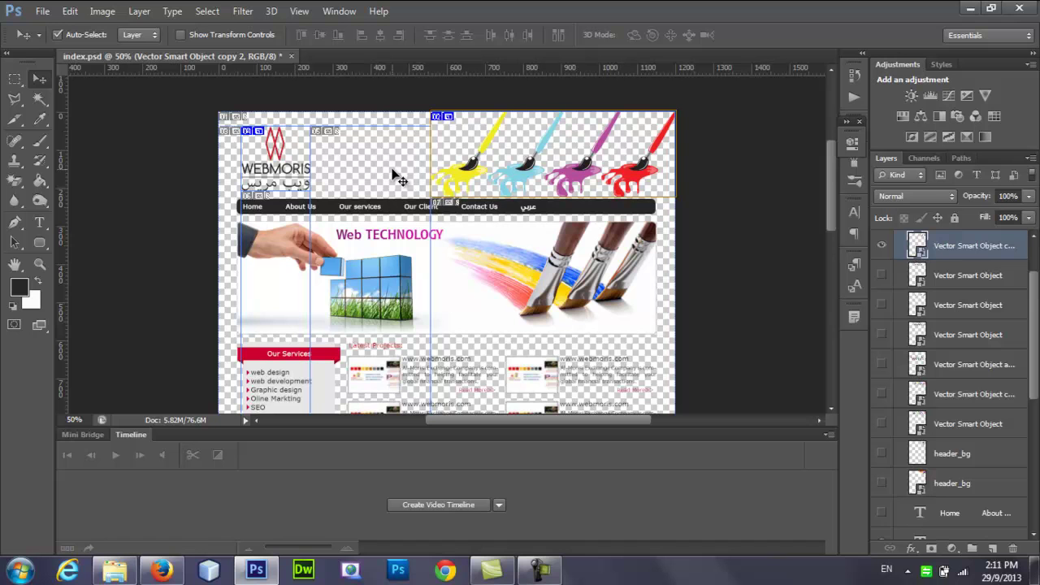
Start Save for Web for the sliced page, review the file formats and keep PNG-24 with transparency.
{"action": "left_click", "coordinate": [40, 11]}
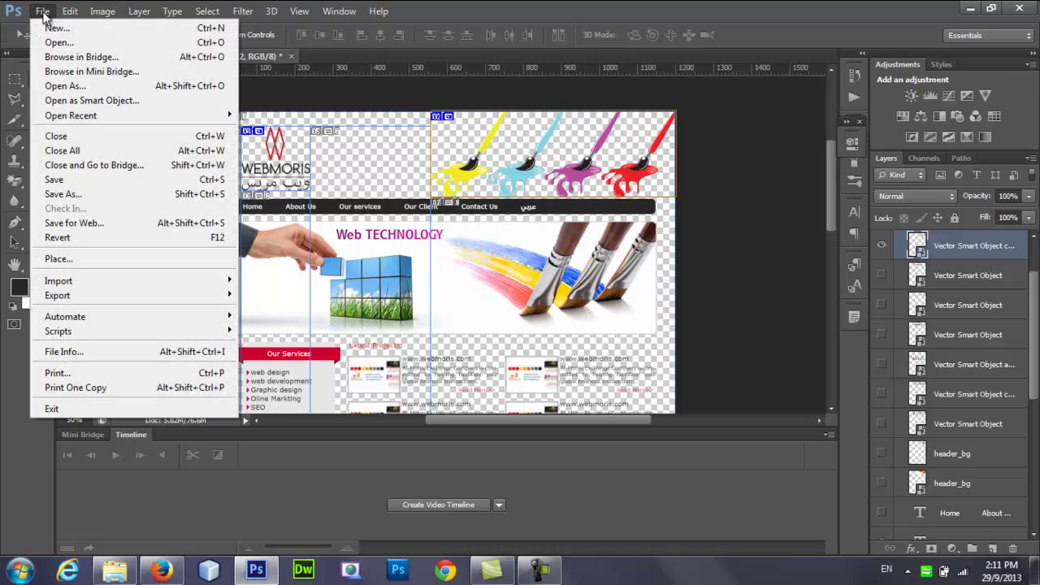
{"action": "left_click", "coordinate": [87, 230]}
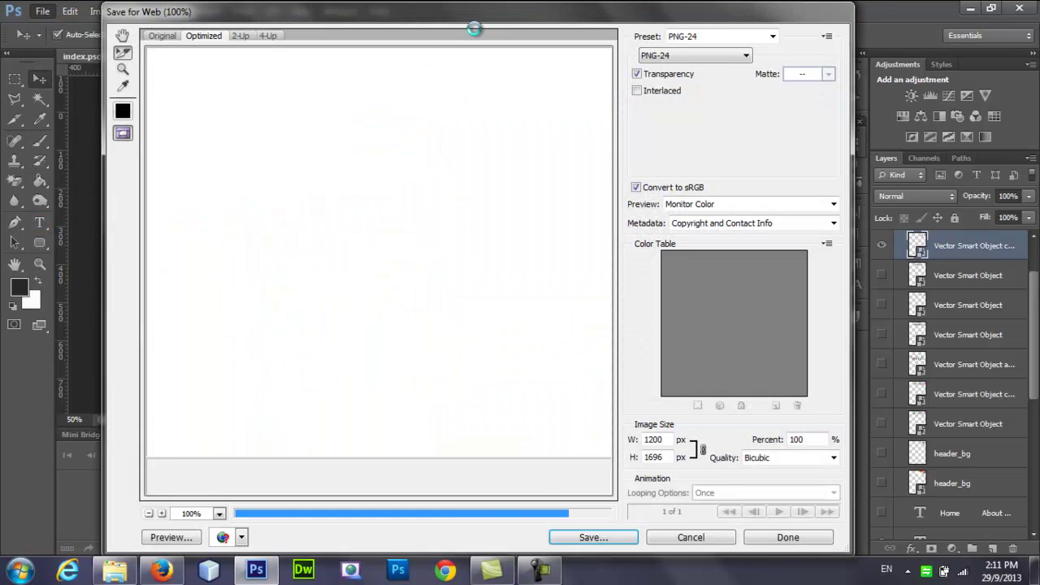
{"action": "left_click_drag", "start_coordinate": [367, 23], "coordinate": [338, 23]}
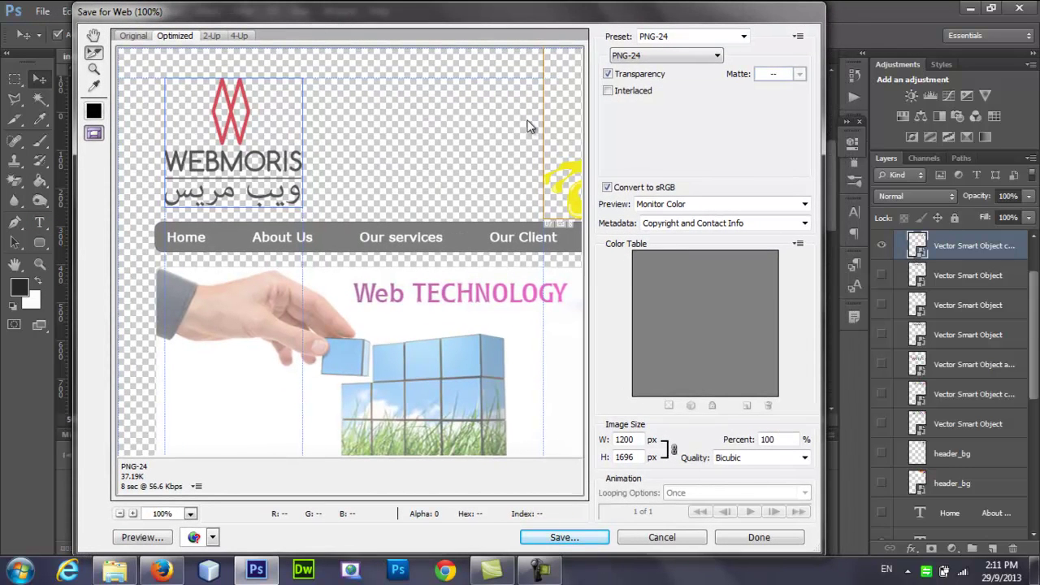
{"action": "left_click", "coordinate": [716, 57]}
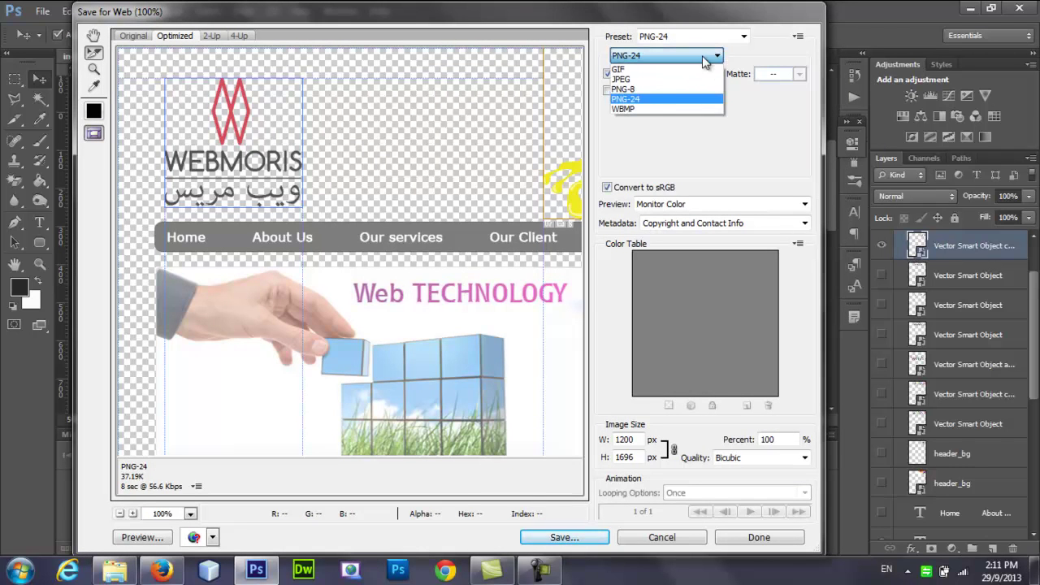
{"action": "left_click", "coordinate": [641, 99]}
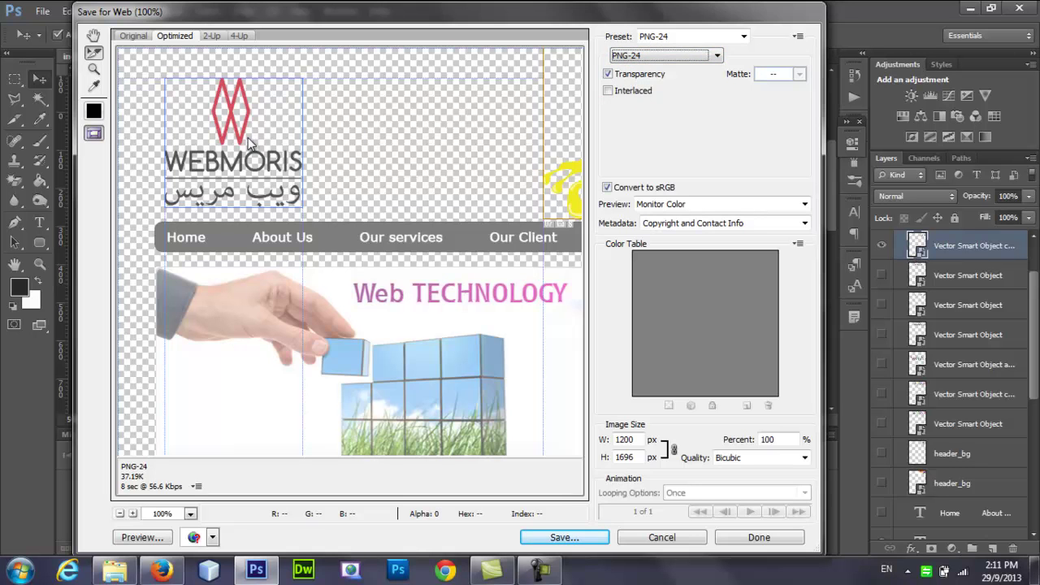
{"action": "left_click", "coordinate": [660, 65]}
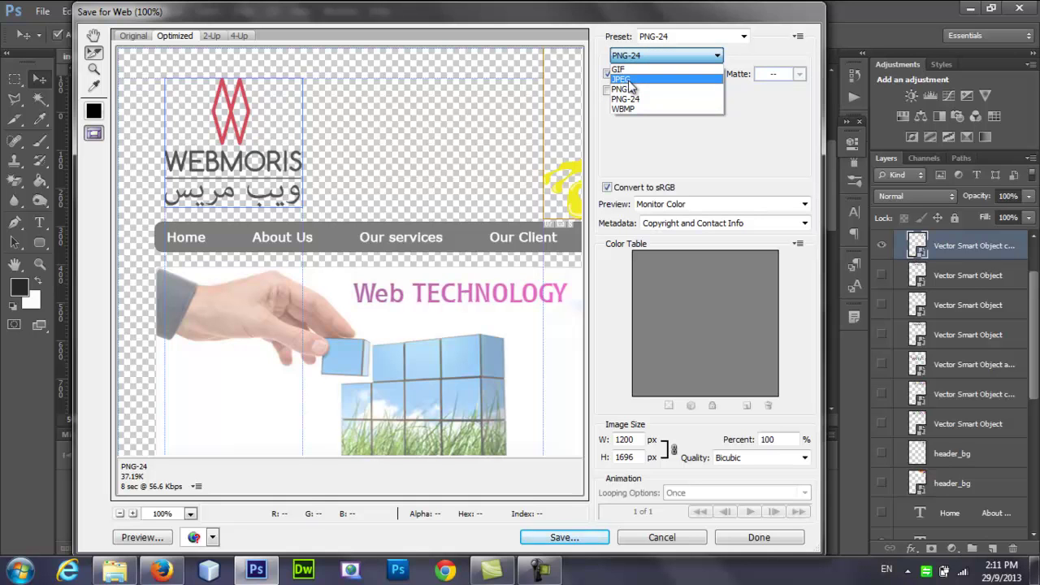
{"action": "left_click", "coordinate": [646, 56]}
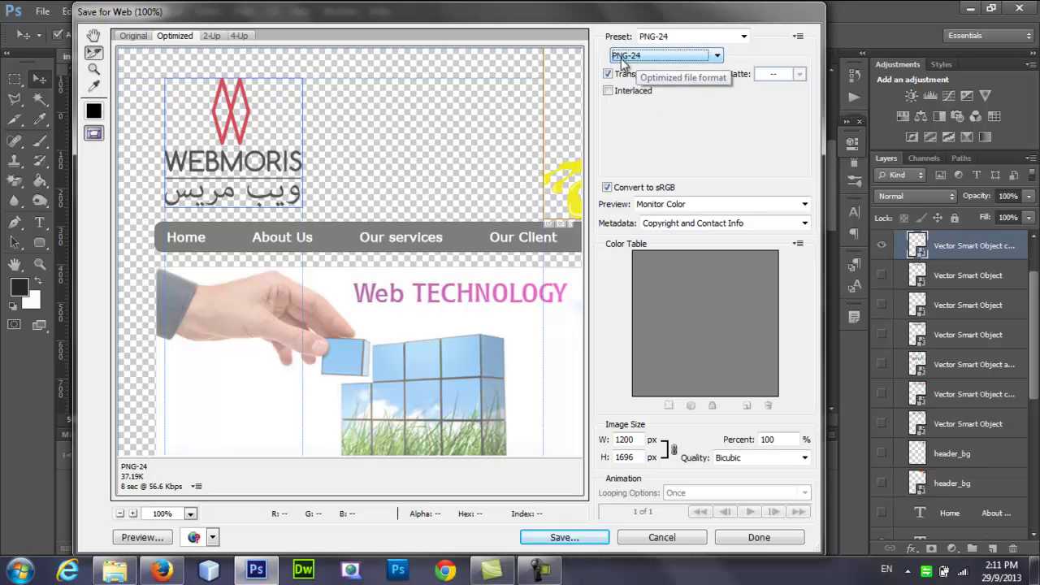
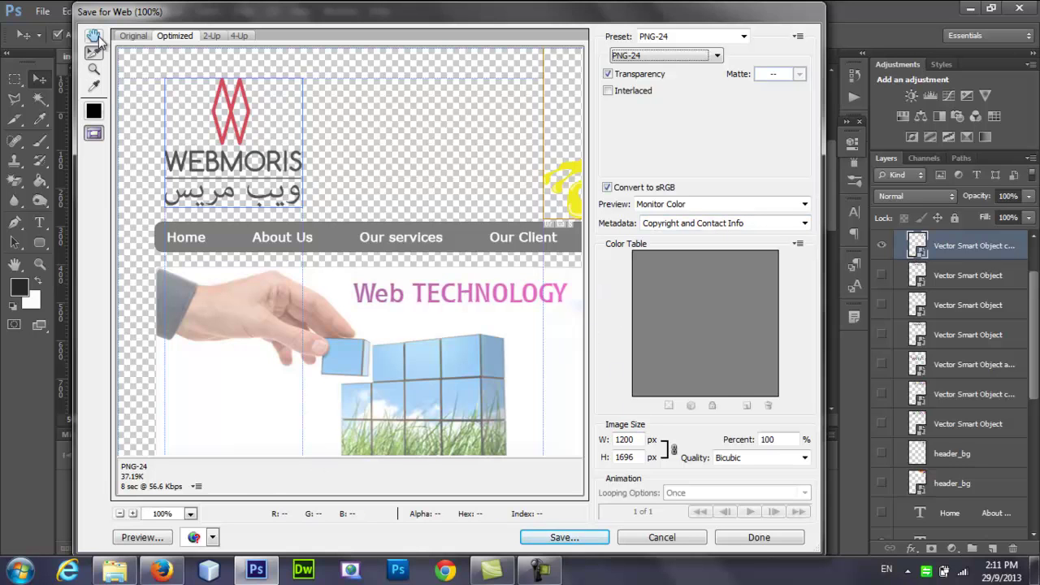
Select both the logo slice and the paint brush slice in the Save for Web preview.
{"action": "left_click", "coordinate": [267, 159]}
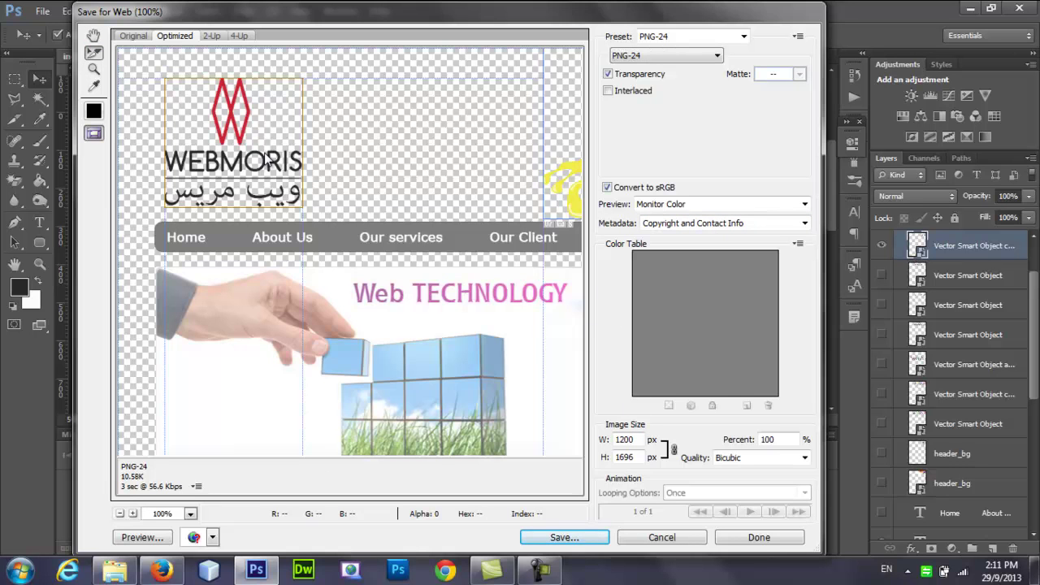
{"action": "left_click", "coordinate": [93, 36]}
{"action": "left_click_drag", "start_coordinate": [455, 142], "coordinate": [306, 135]}
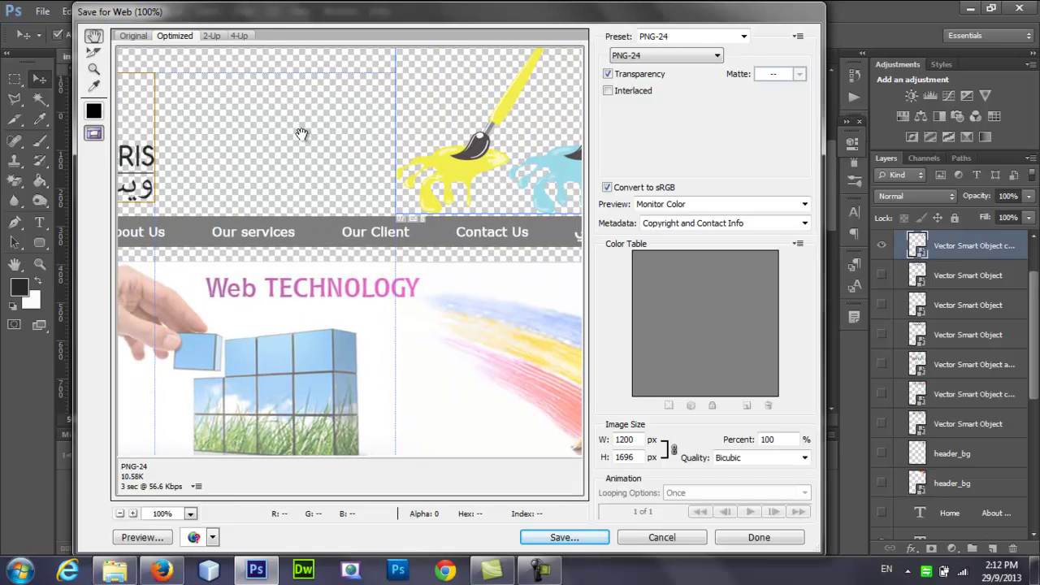
{"action": "left_click", "coordinate": [93, 52]}
{"action": "left_click", "coordinate": [449, 142]}
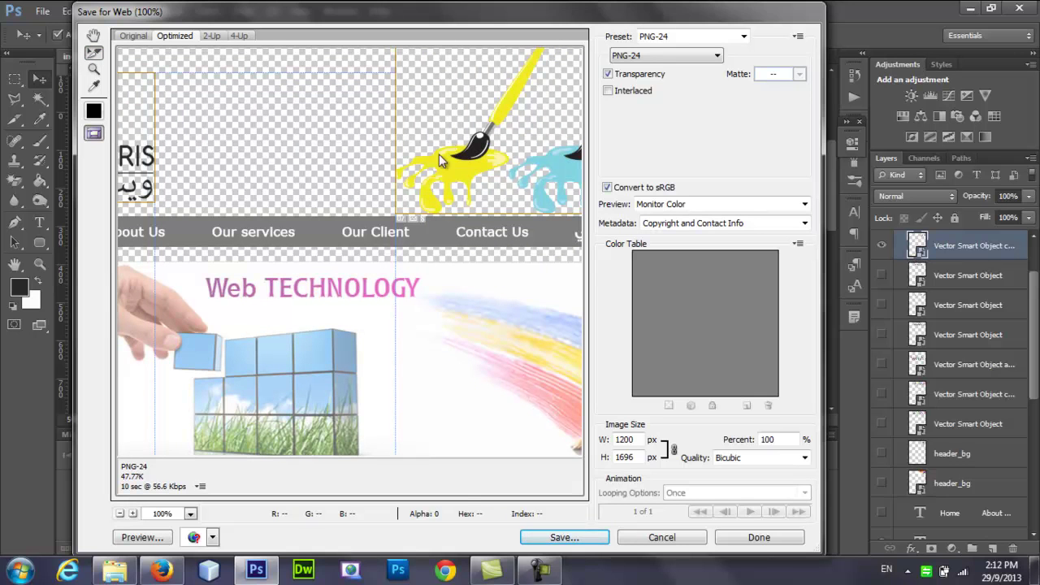
Save only the selected slices, as Images Only, into the images folder of the web project on the Desktop.
{"action": "left_click", "coordinate": [570, 538]}
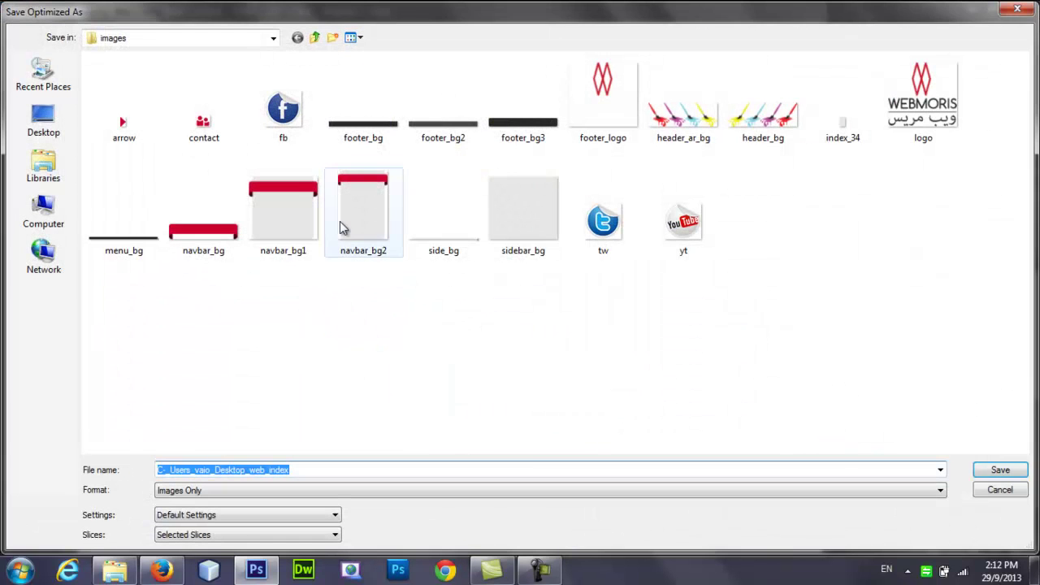
{"action": "left_click", "coordinate": [43, 122]}
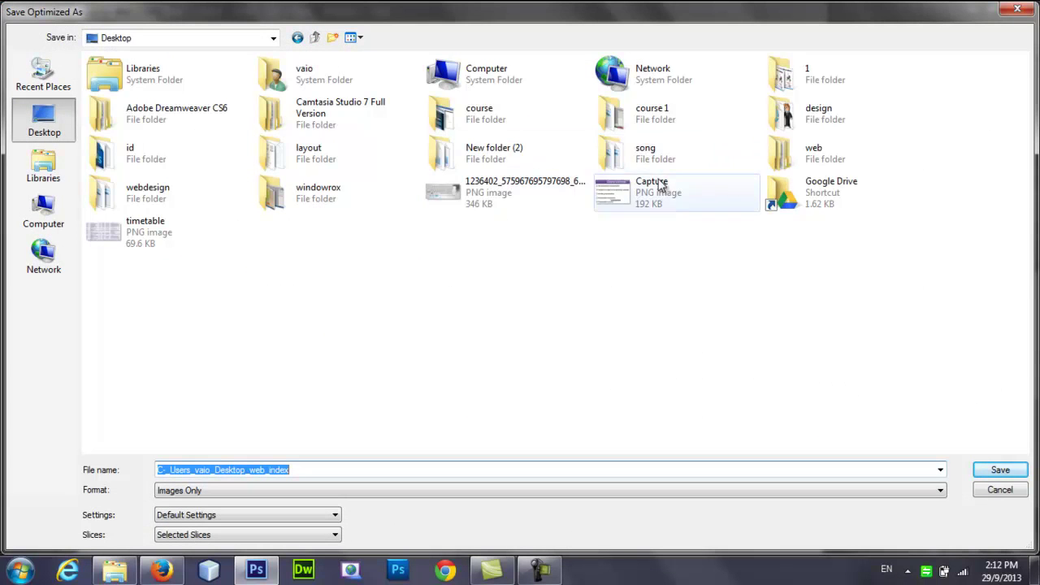
{"action": "double_click", "coordinate": [810, 154]}
{"action": "double_click", "coordinate": [194, 98]}
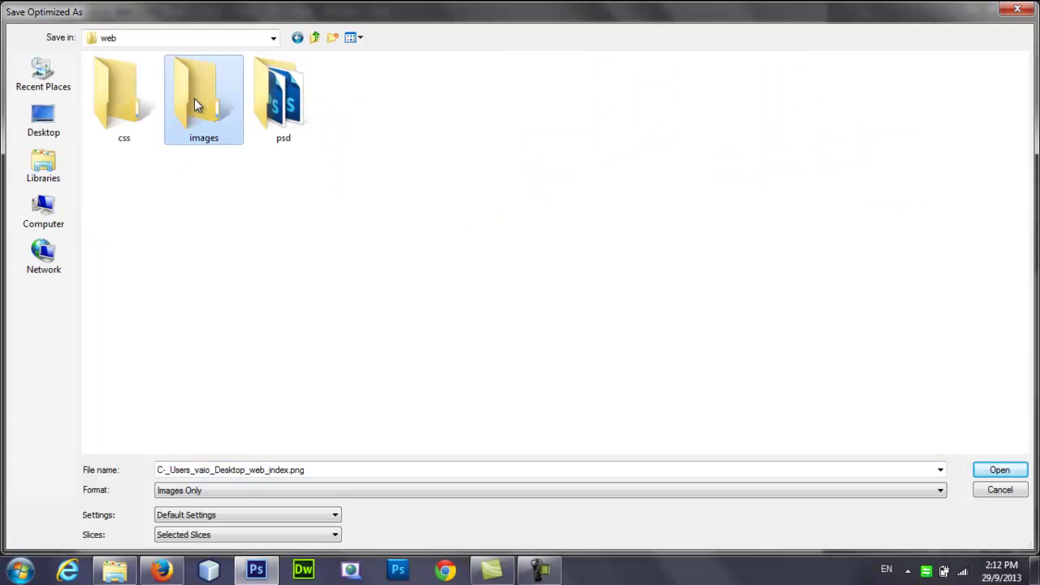
{"action": "left_click", "coordinate": [204, 535]}
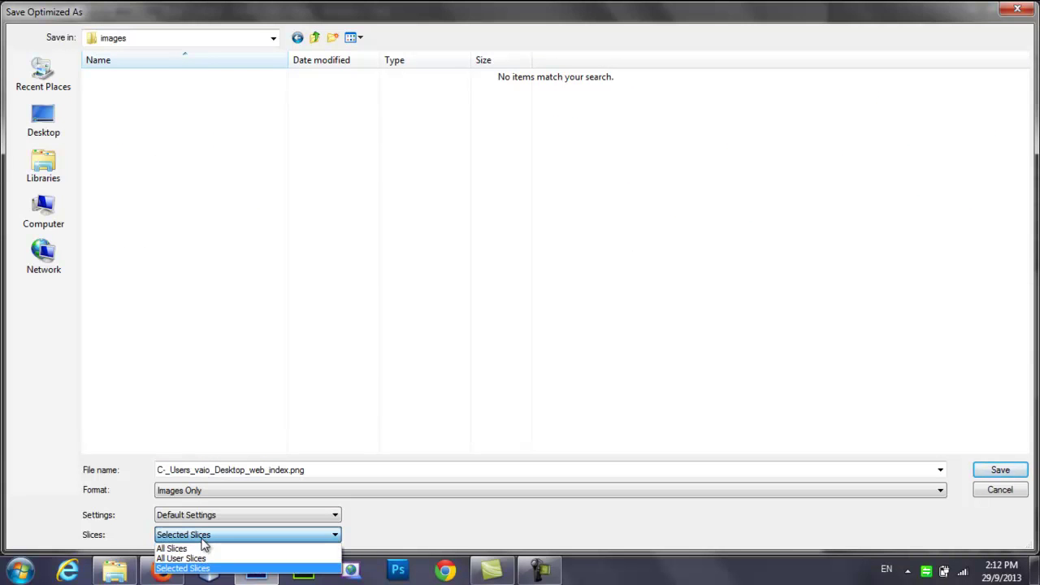
{"action": "left_click", "coordinate": [197, 548]}
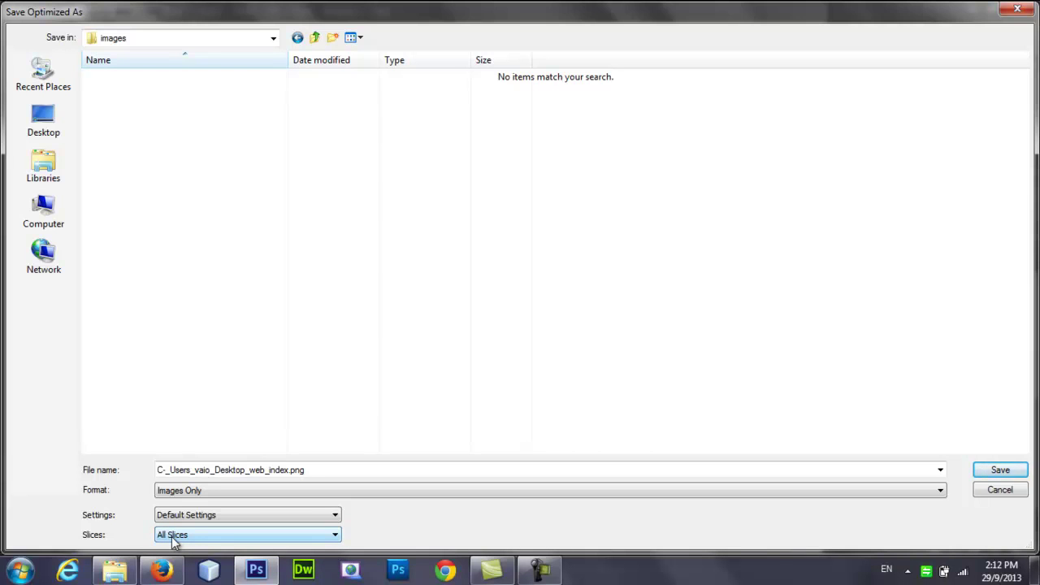
{"action": "left_click", "coordinate": [173, 543]}
{"action": "left_click", "coordinate": [177, 567]}
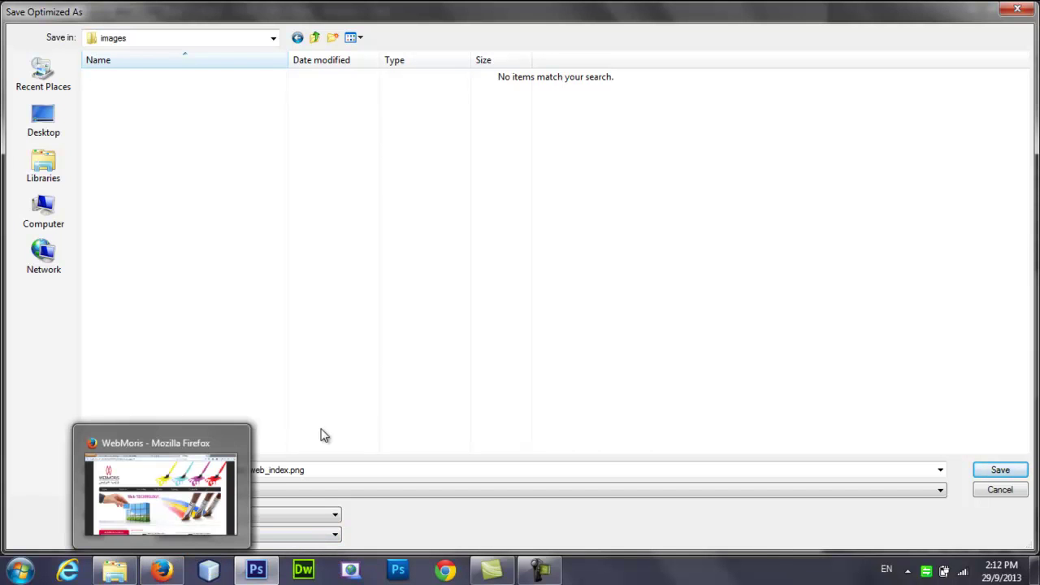
{"action": "left_click", "coordinate": [1000, 470]}
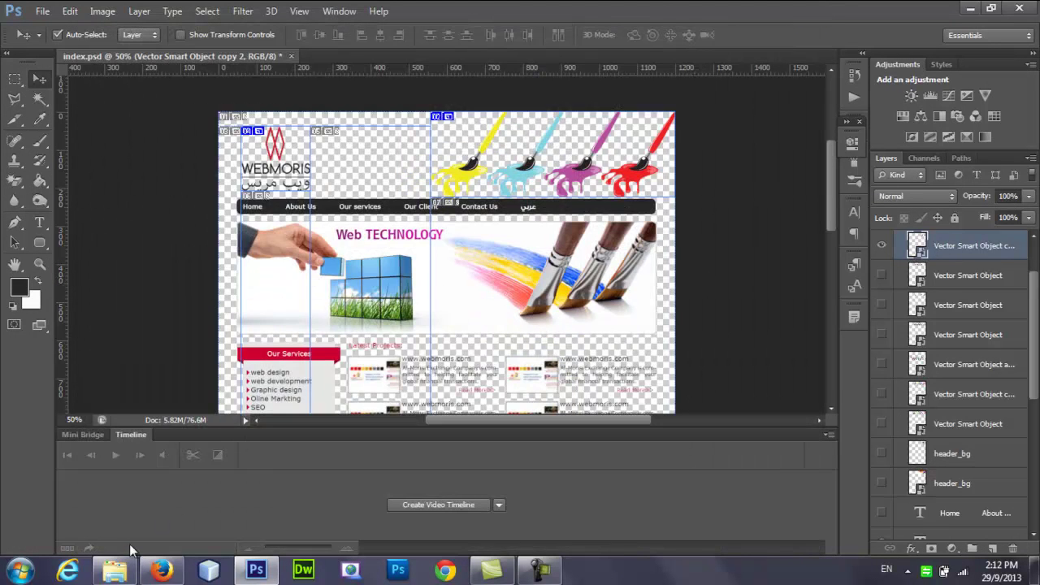
Switch to Windows Explorer, check the exported slices in the nested images folder and return to its parent folder.
{"action": "left_click", "coordinate": [114, 570]}
{"action": "left_click", "coordinate": [253, 157]}
{"action": "double_click", "coordinate": [254, 157]}
{"action": "double_click", "coordinate": [154, 115]}
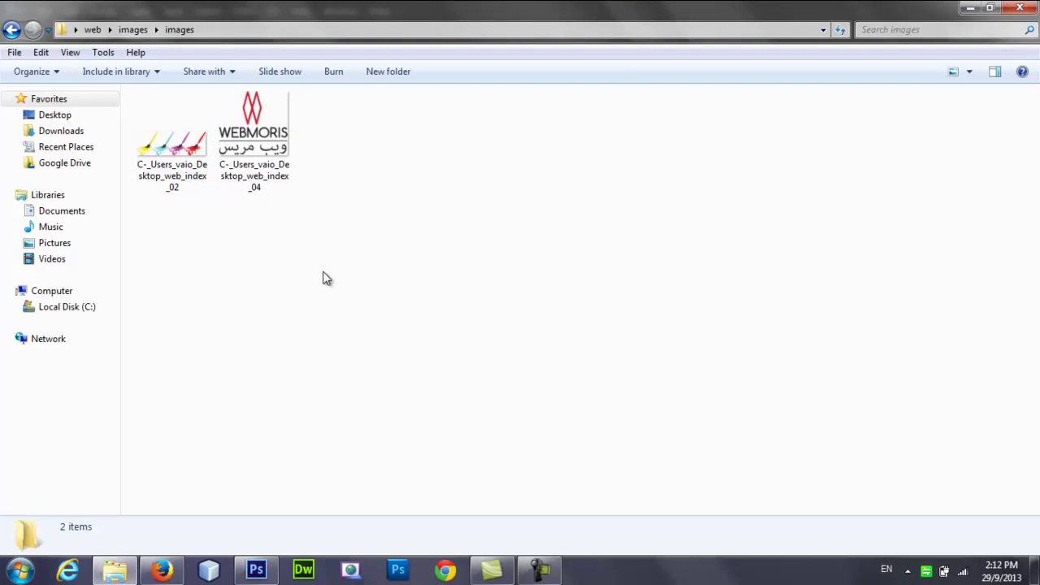
{"action": "key", "text": "BackSpace"}
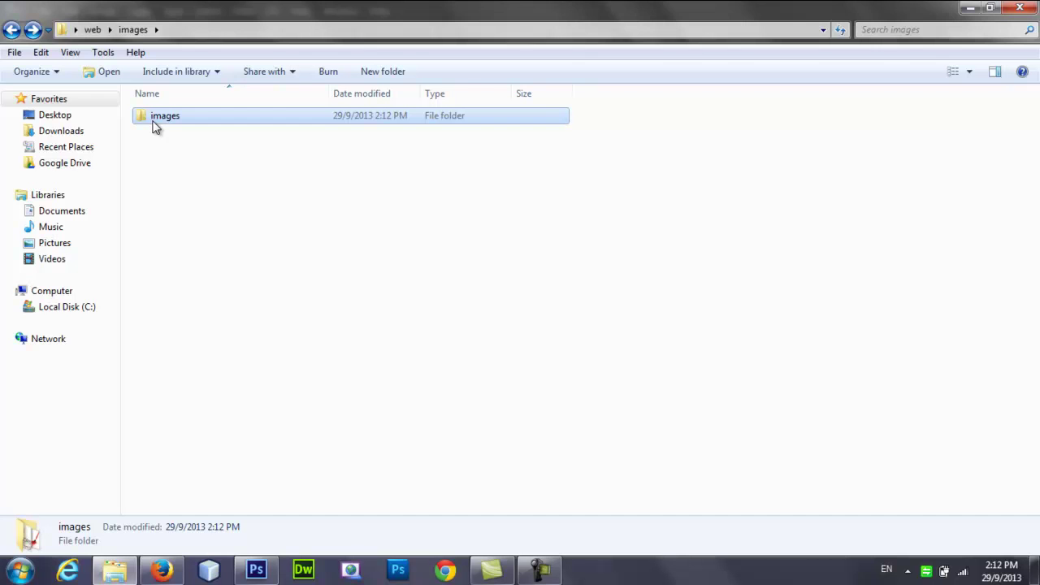
Switch to Photoshop and view the Slice Options of the logo slice using the Slice Select tool.
{"action": "left_click", "coordinate": [255, 570]}
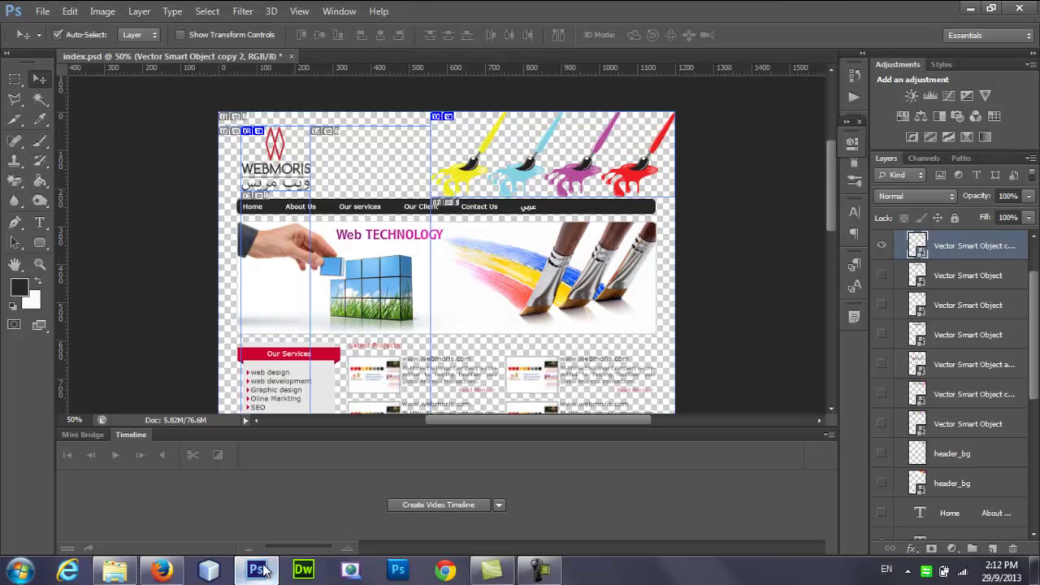
{"action": "left_click", "coordinate": [20, 120]}
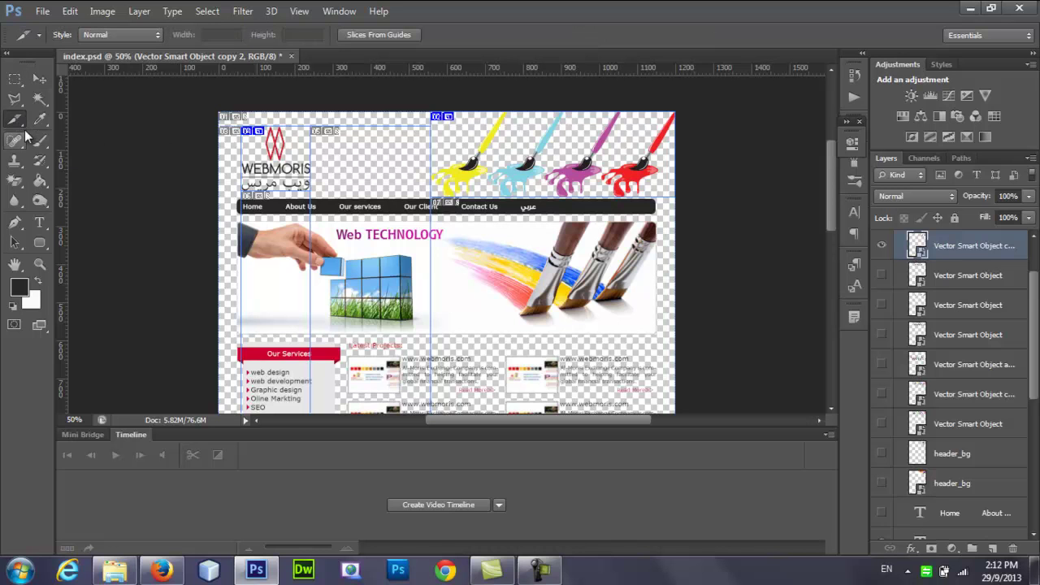
{"action": "left_click", "coordinate": [15, 120]}
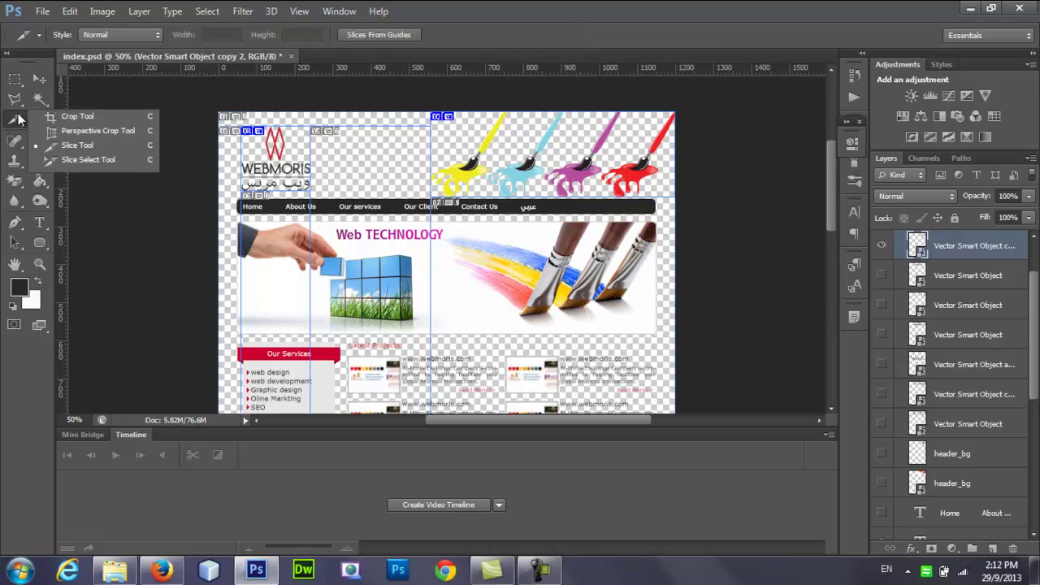
{"action": "left_click", "coordinate": [87, 160]}
{"action": "double_click", "coordinate": [269, 167]}
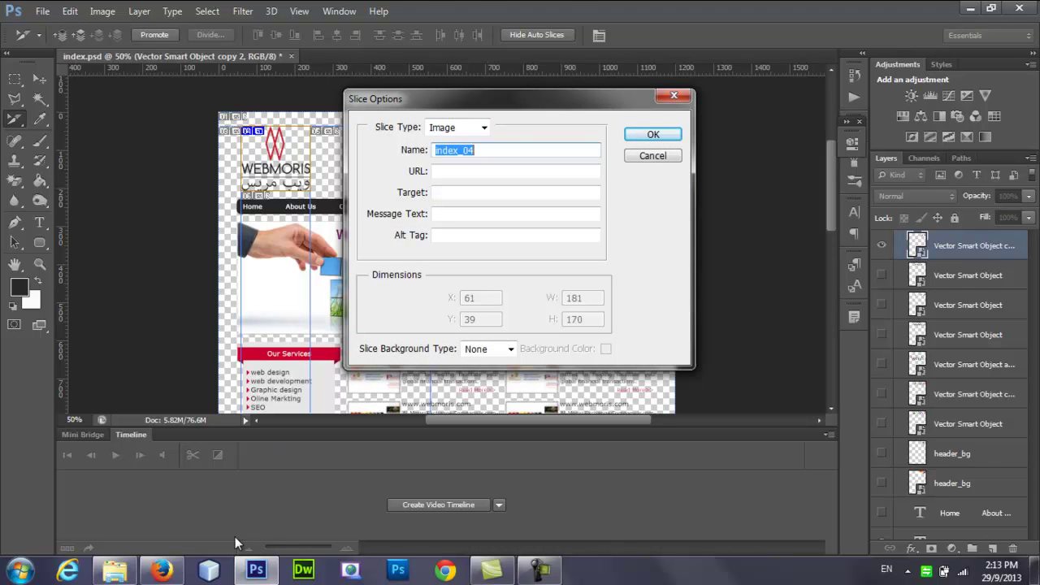
Switch to Windows Explorer and rename the exported paint brush image in the nested images folder as header_bg.
{"action": "left_click", "coordinate": [115, 571]}
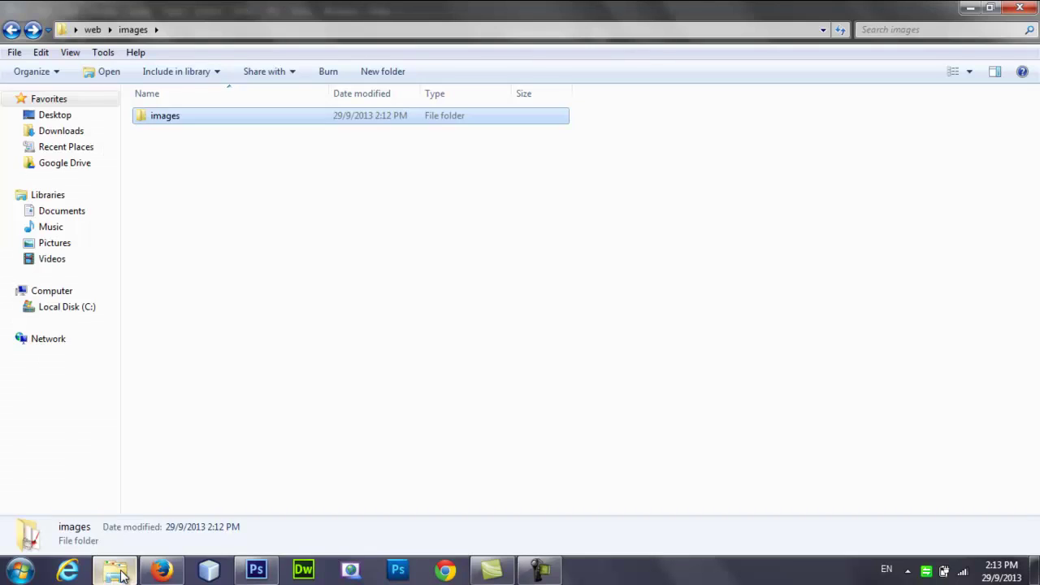
{"action": "double_click", "coordinate": [146, 118]}
{"action": "left_click", "coordinate": [167, 168]}
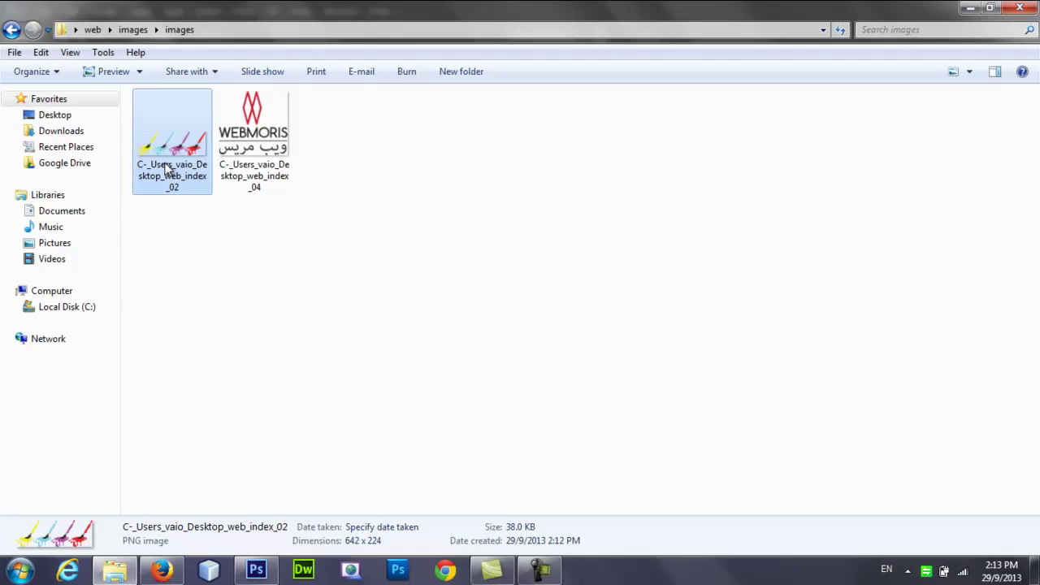
{"action": "left_click", "coordinate": [166, 166]}
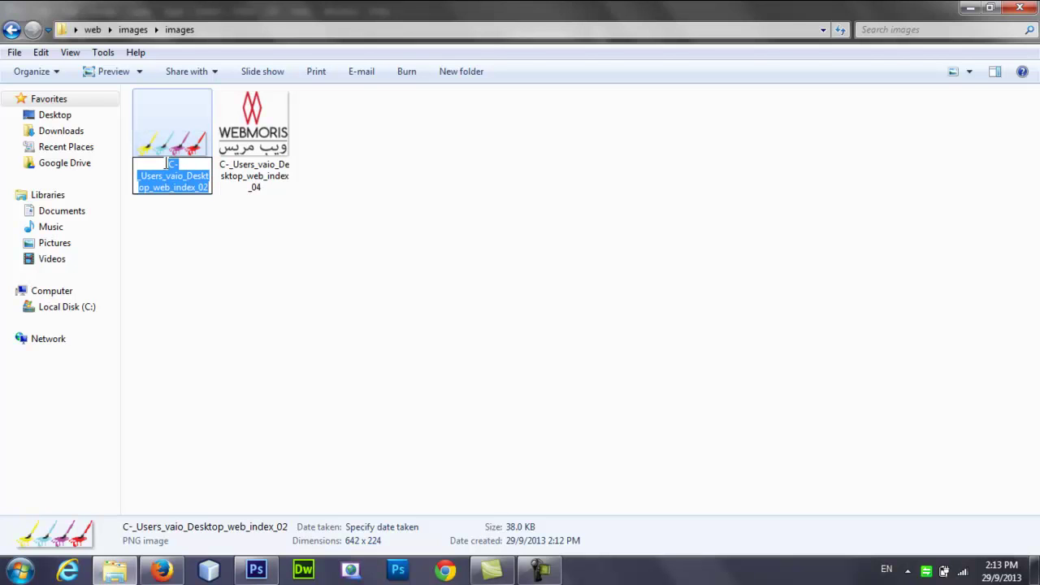
{"action": "type", "text": "header_bg"}
{"action": "key", "text": "Return"}
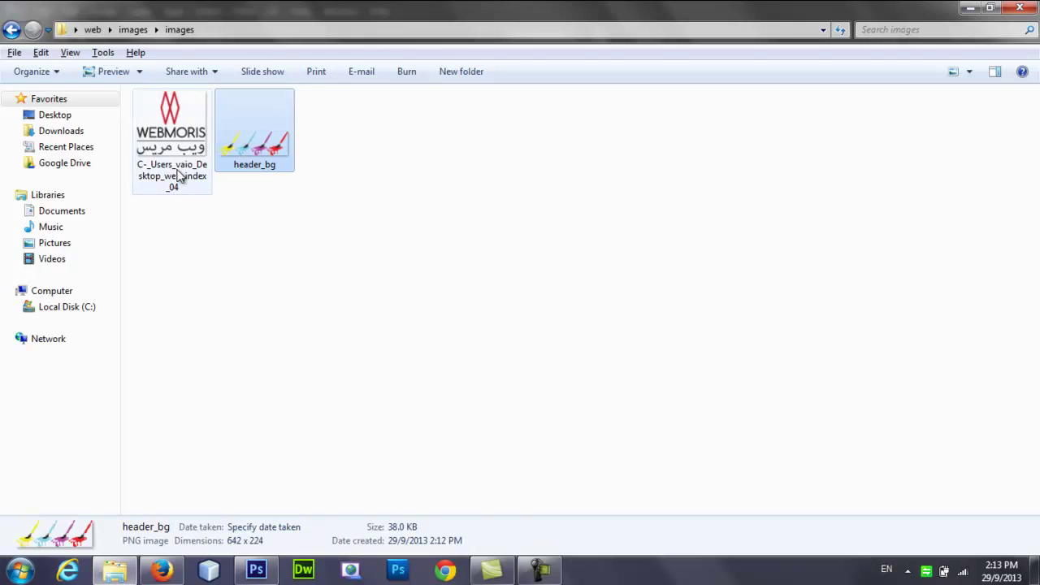
Rename the exported WEBMORIS logo image as logo.
{"action": "left_click", "coordinate": [143, 177]}
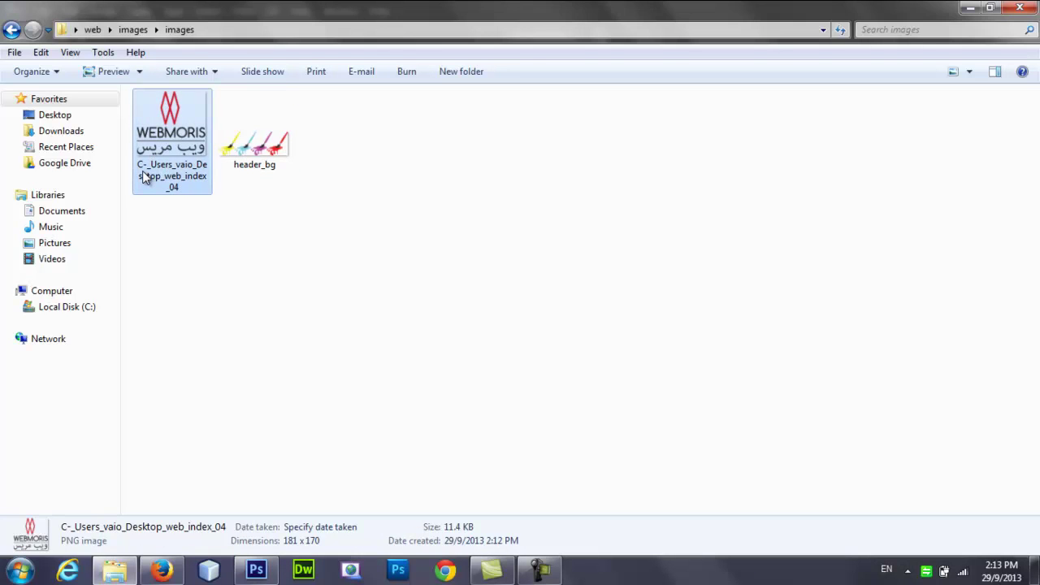
{"action": "left_click", "coordinate": [142, 177]}
{"action": "type", "text": "logo"}
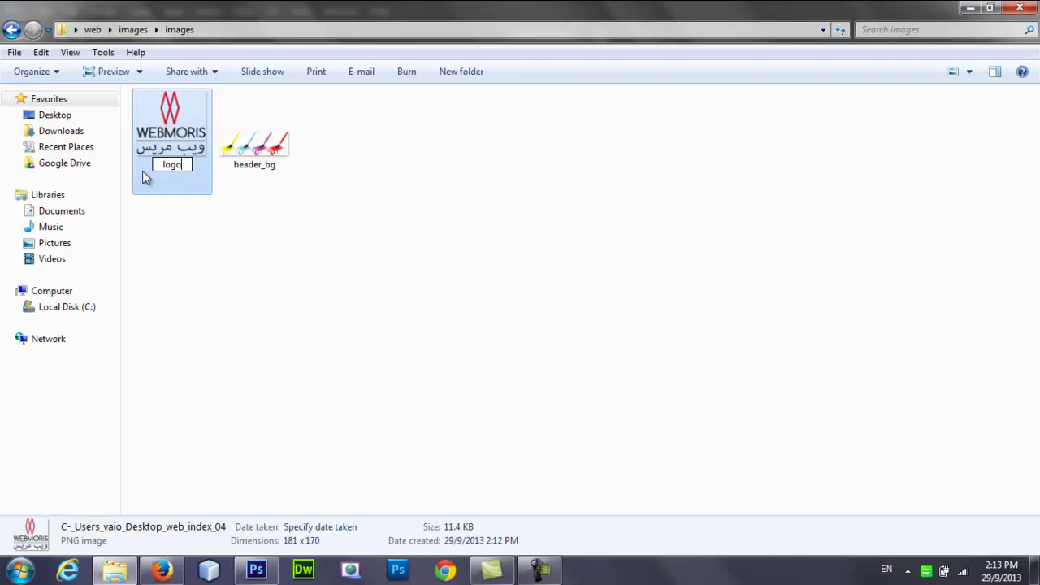
{"action": "key", "text": "Return"}
Switch to Photoshop, cancel the logo slice's options and check the renamed images in Windows Explorer.
{"action": "left_click", "coordinate": [256, 570]}
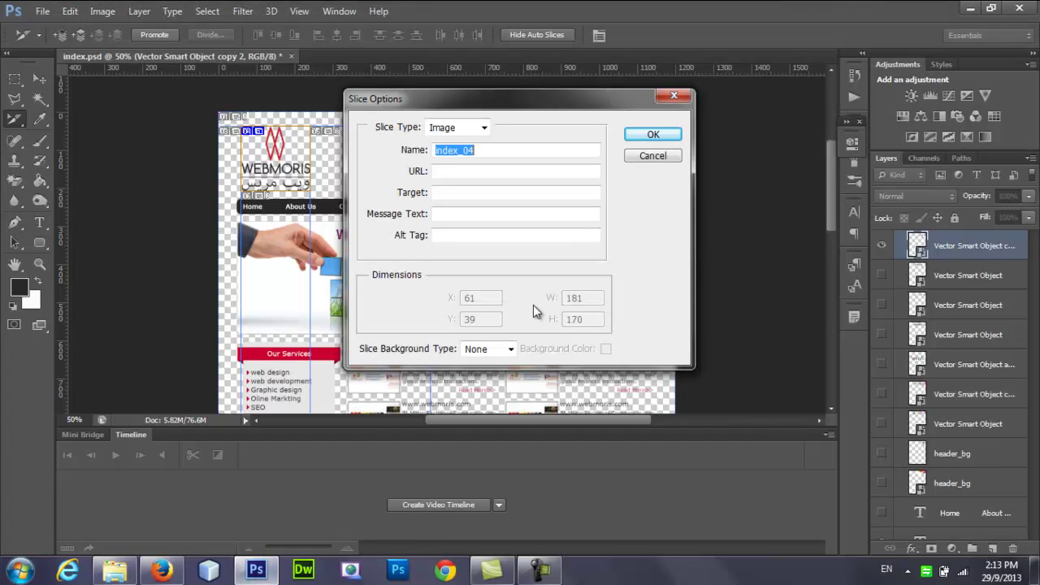
{"action": "left_click", "coordinate": [652, 157]}
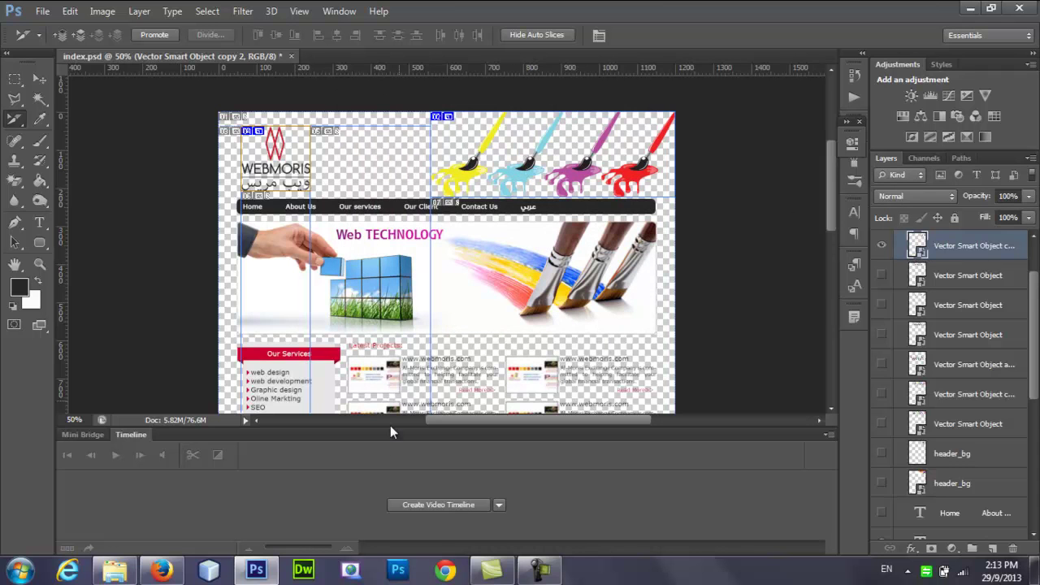
{"action": "left_click", "coordinate": [115, 571]}
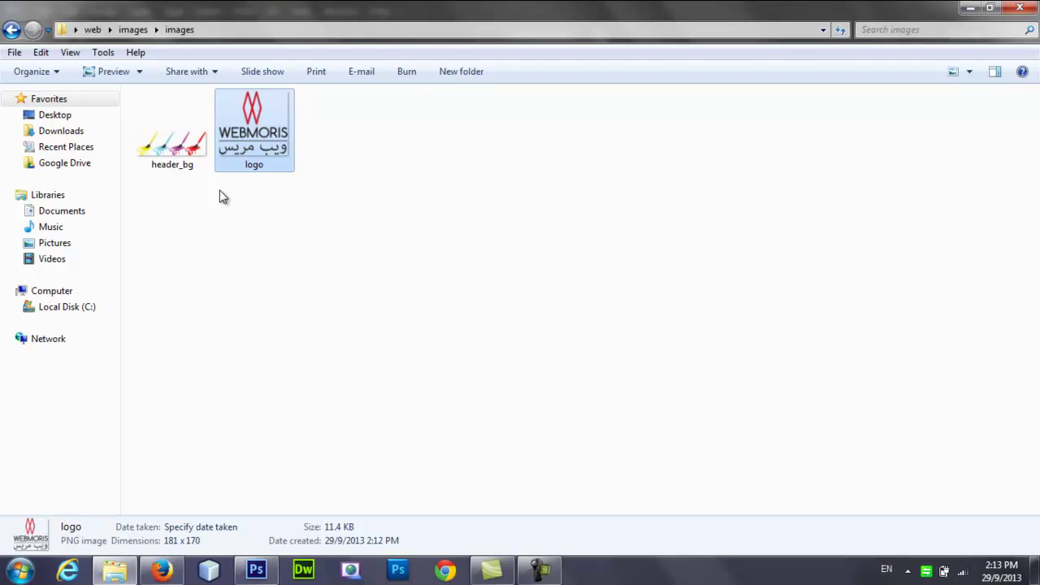
Switch to Photoshop, hide the menu bar's text layer and create a layer-based slice from the Rounded Rectangle 1 layer.
{"action": "left_click", "coordinate": [256, 570]}
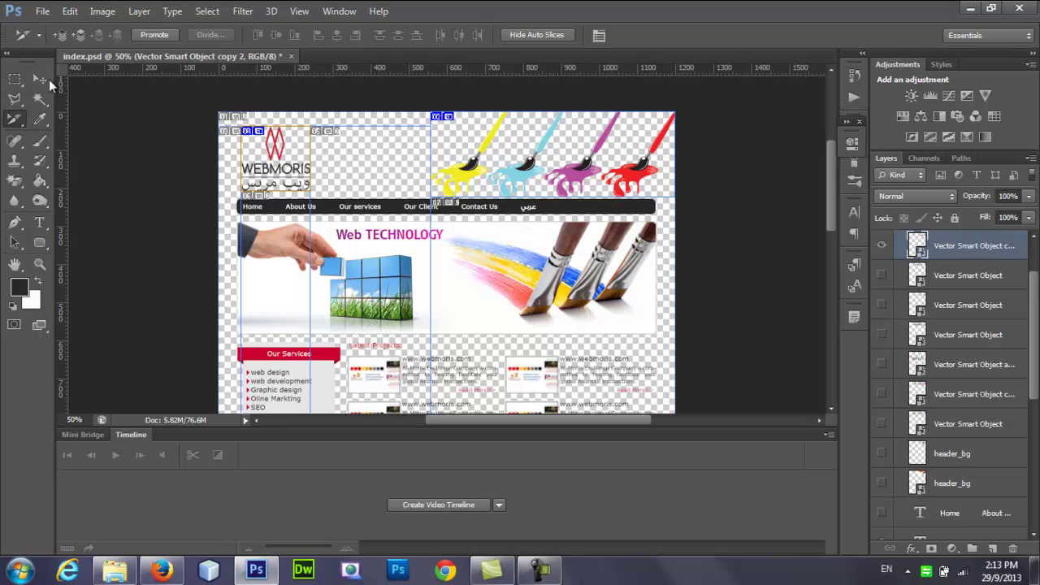
{"action": "left_click", "coordinate": [39, 79]}
{"action": "left_click", "coordinate": [562, 207]}
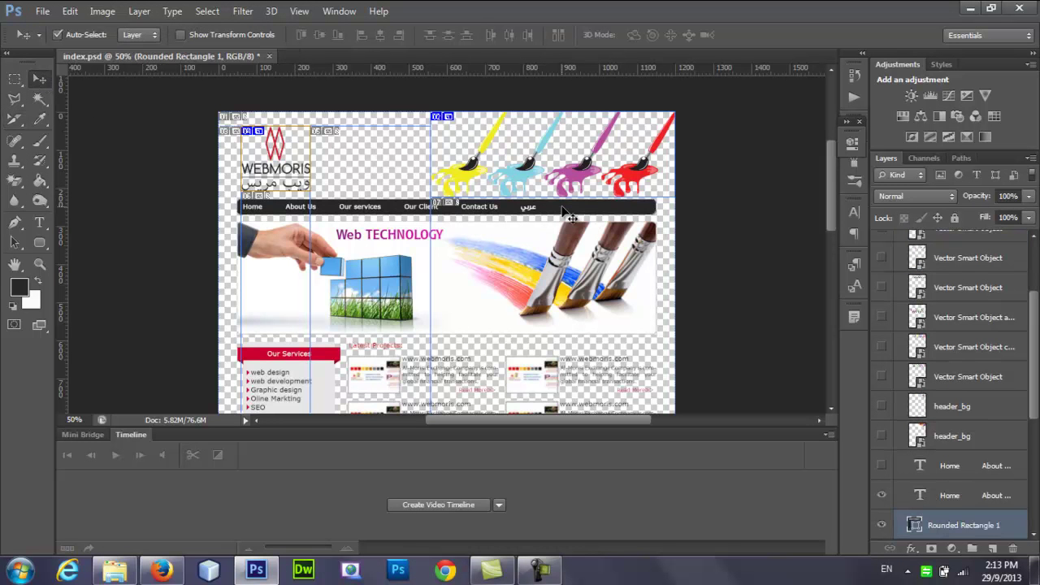
{"action": "left_click", "coordinate": [881, 496]}
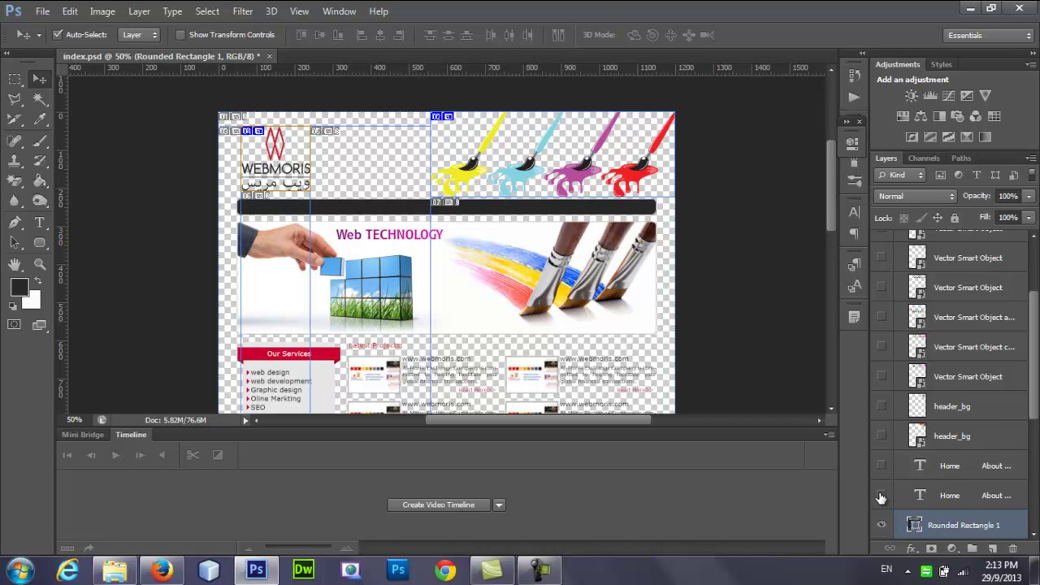
{"action": "left_click", "coordinate": [979, 529]}
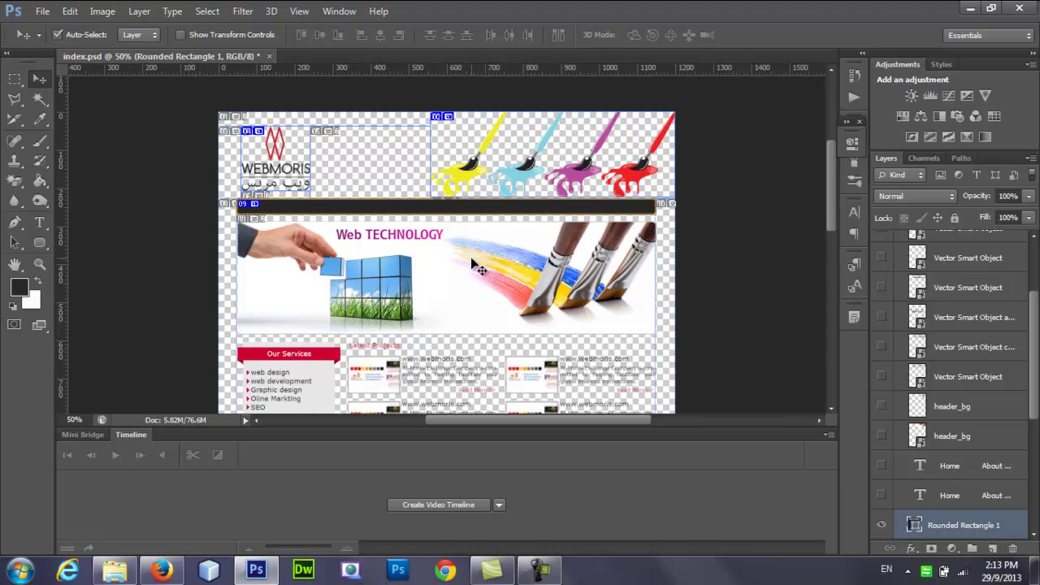
{"action": "key", "text": "ctrl+alt+shift+s"}
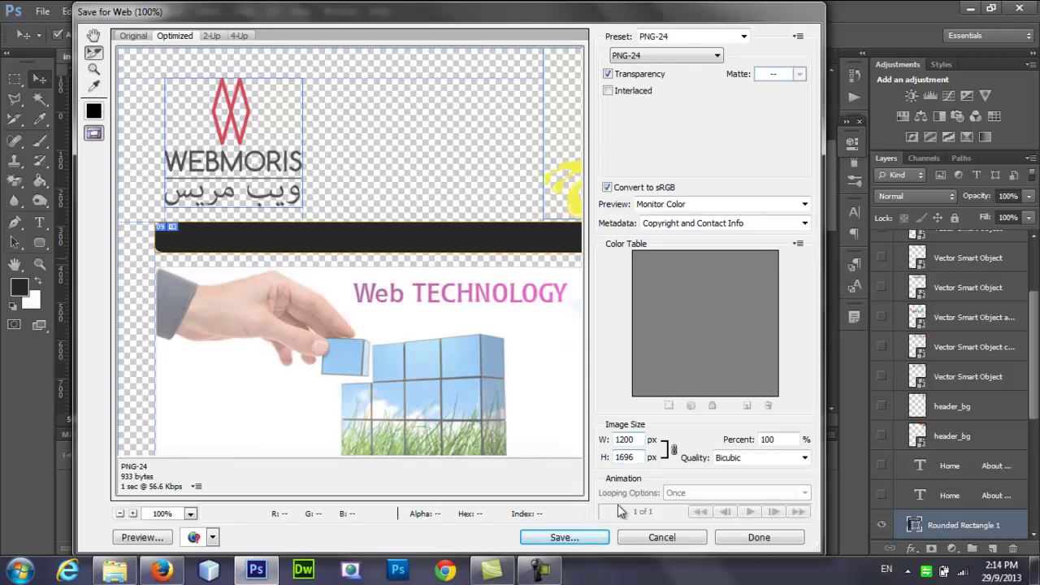
{"action": "left_click", "coordinate": [674, 538]}
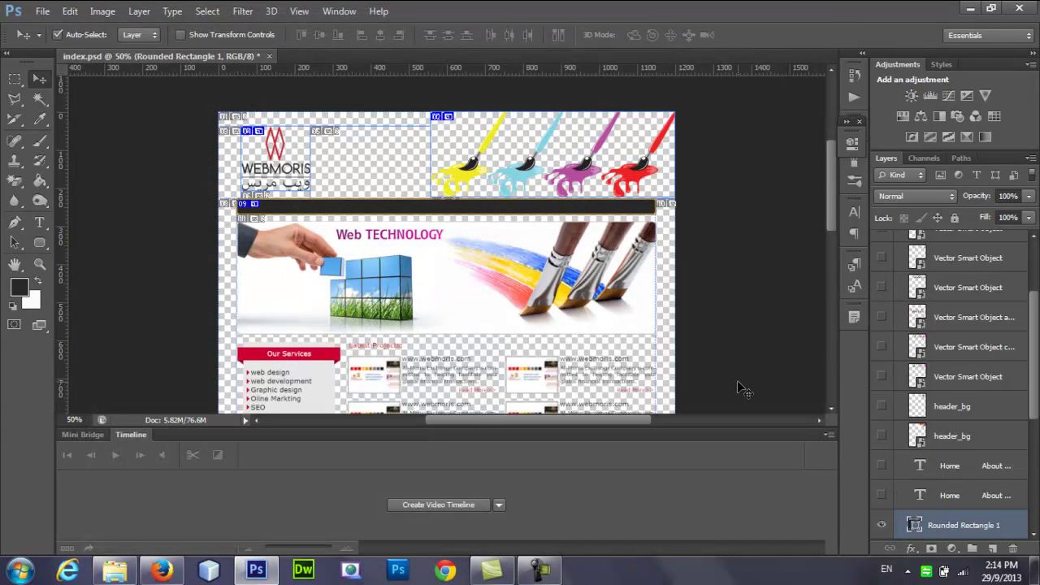
Name the menu bar slice menu_bg in its Slice Options using the Slice Select tool.
{"action": "left_click_drag", "start_coordinate": [15, 128], "coordinate": [61, 160]}
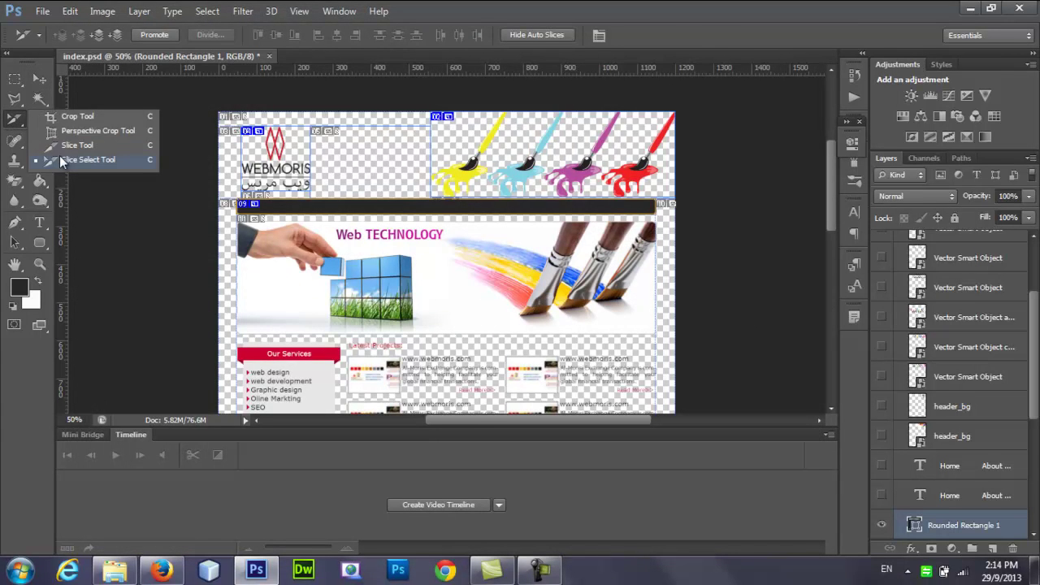
{"action": "double_click", "coordinate": [365, 209]}
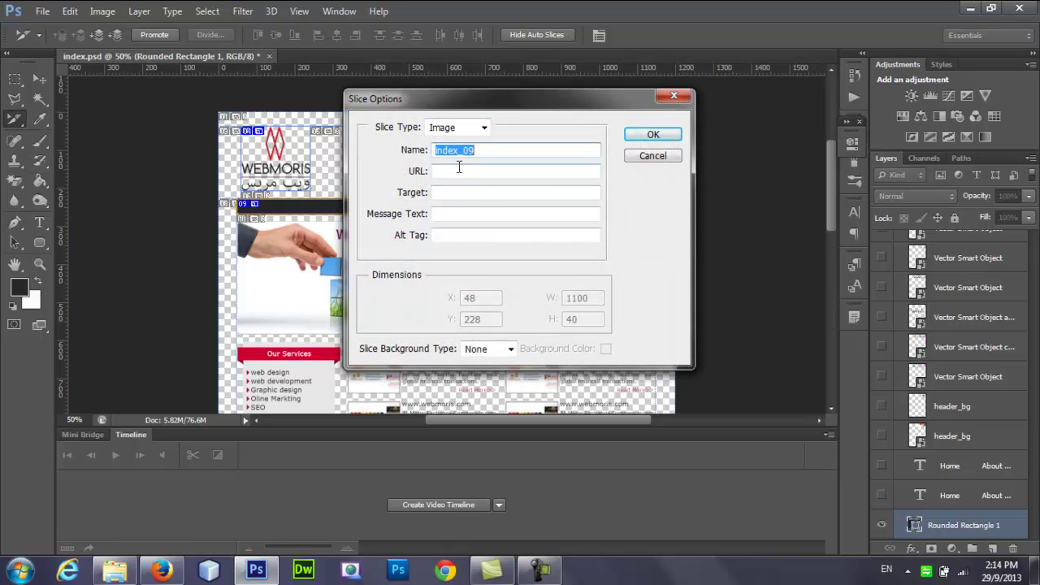
{"action": "type", "text": "me"}
{"action": "left_click", "coordinate": [451, 171]}
{"action": "left_click", "coordinate": [441, 192]}
{"action": "left_click", "coordinate": [436, 214]}
{"action": "left_click", "coordinate": [436, 234]}
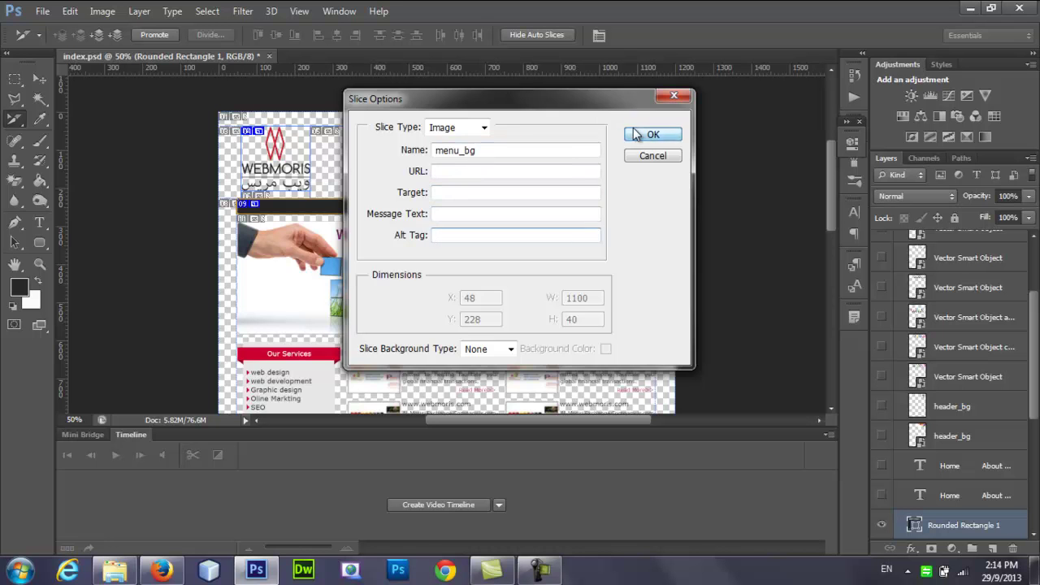
{"action": "left_click", "coordinate": [637, 135]}
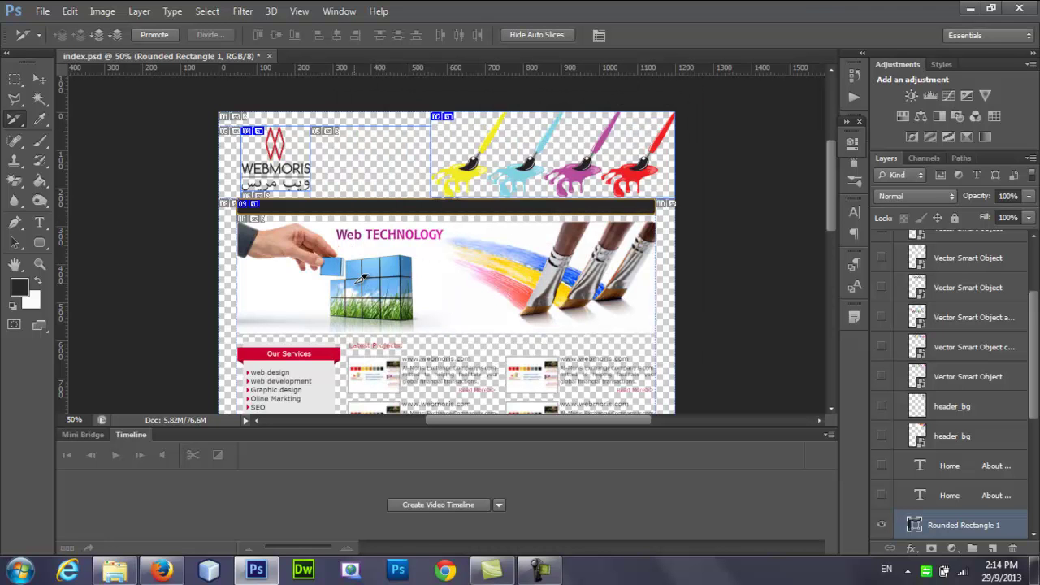
Export the selected menu bar slice as PNG-24, Images Only, into the images folder and check the file in Windows Explorer.
{"action": "key", "text": "ctrl+alt+shift+s"}
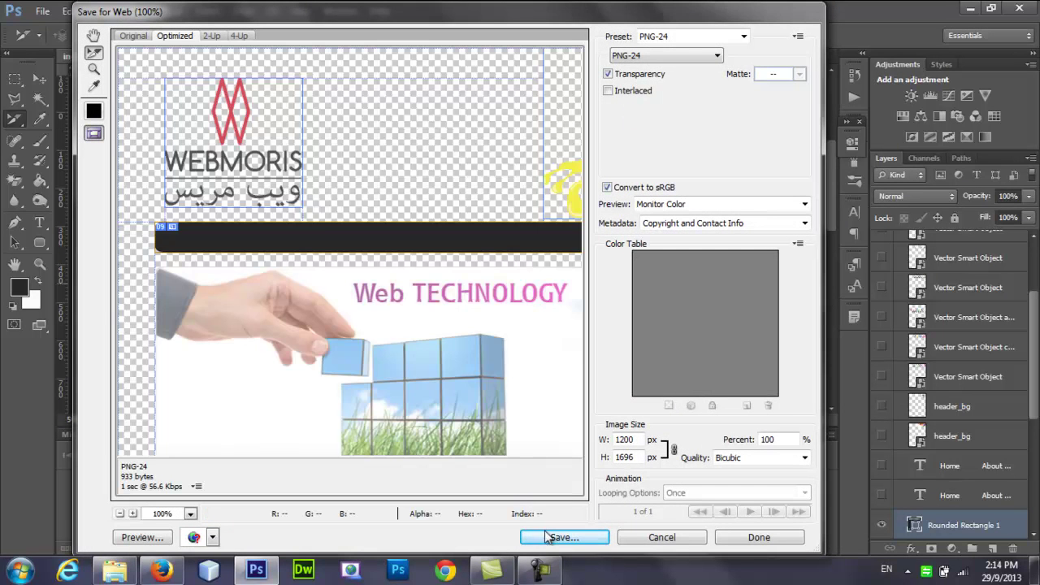
{"action": "left_click", "coordinate": [559, 537]}
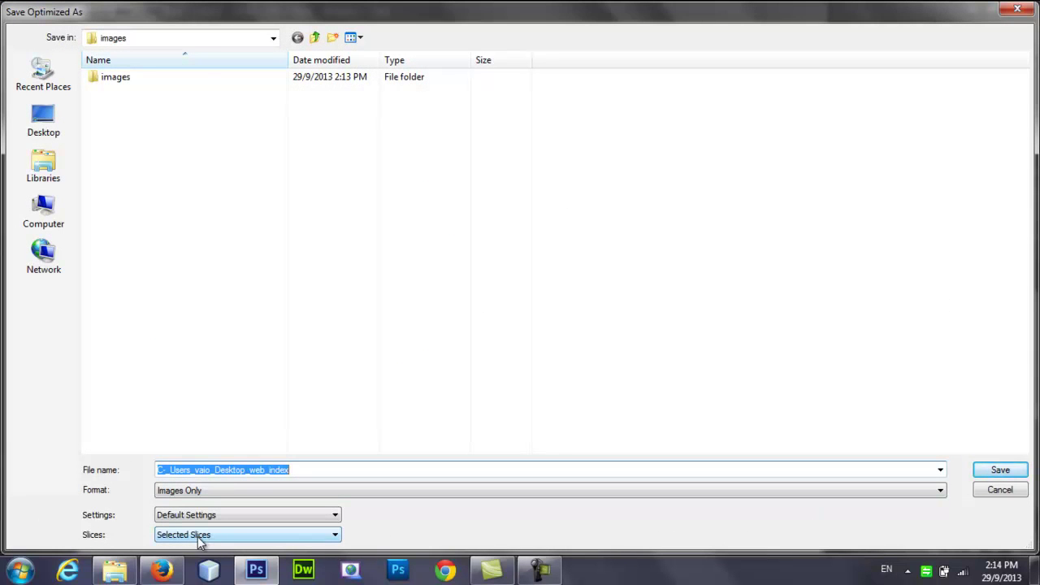
{"action": "left_click", "coordinate": [987, 470]}
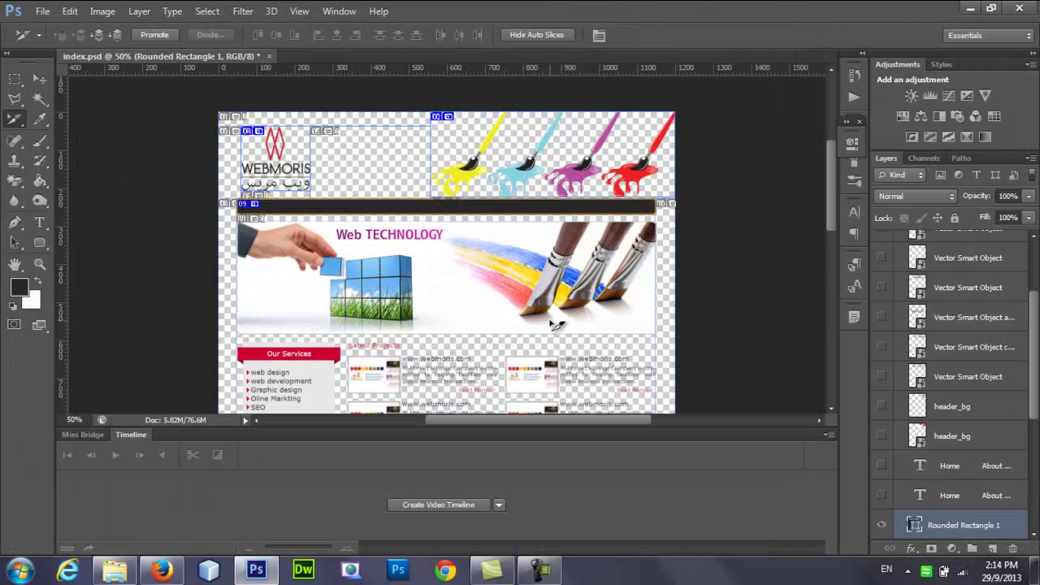
{"action": "left_click", "coordinate": [114, 571]}
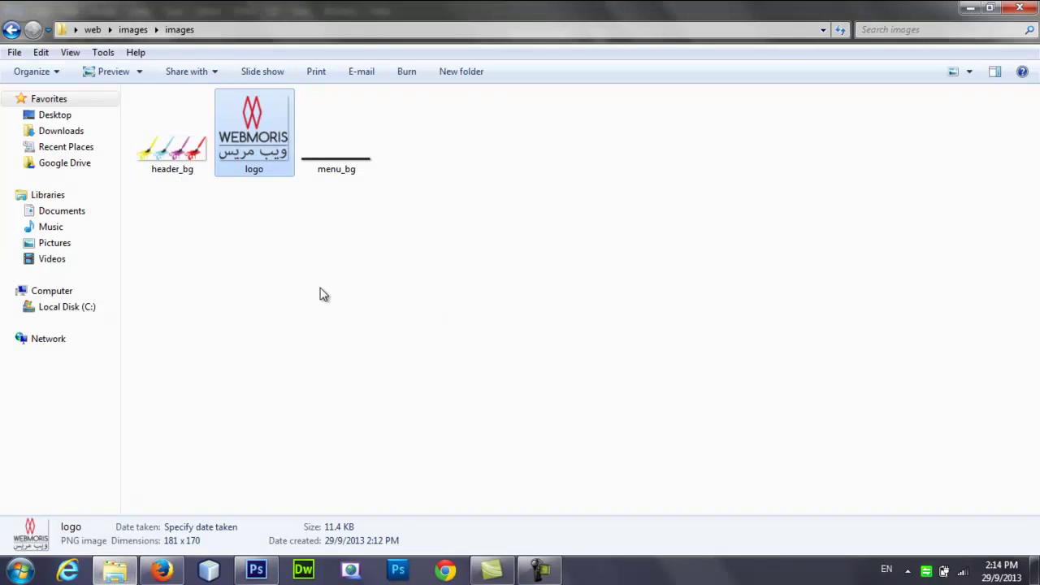
{"action": "left_click", "coordinate": [361, 169]}
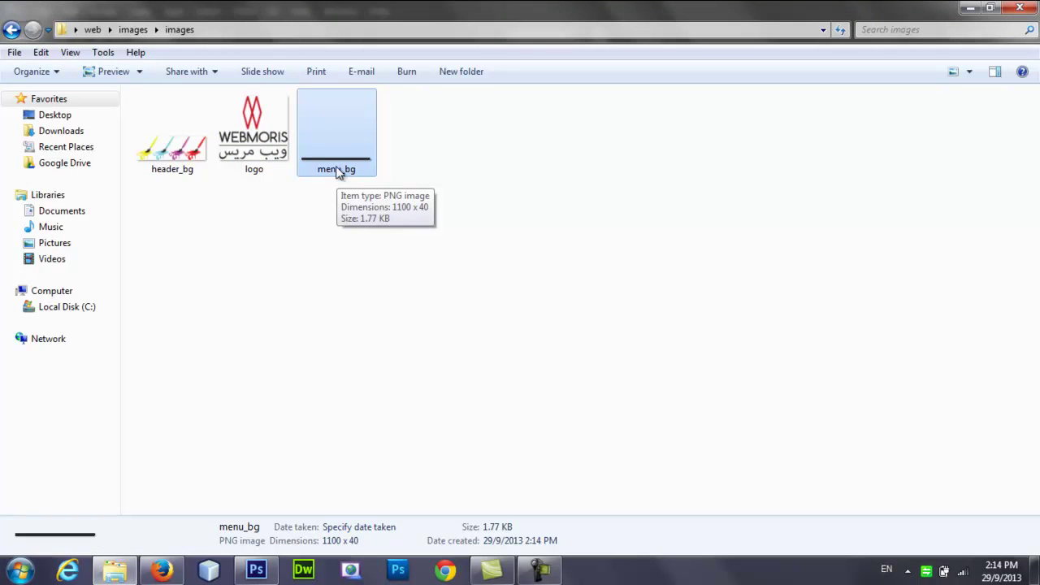
Switch to Photoshop and create a layer-based slice from the slider1 layer of the Web TECHNOLOGY banner.
{"action": "left_click", "coordinate": [256, 570]}
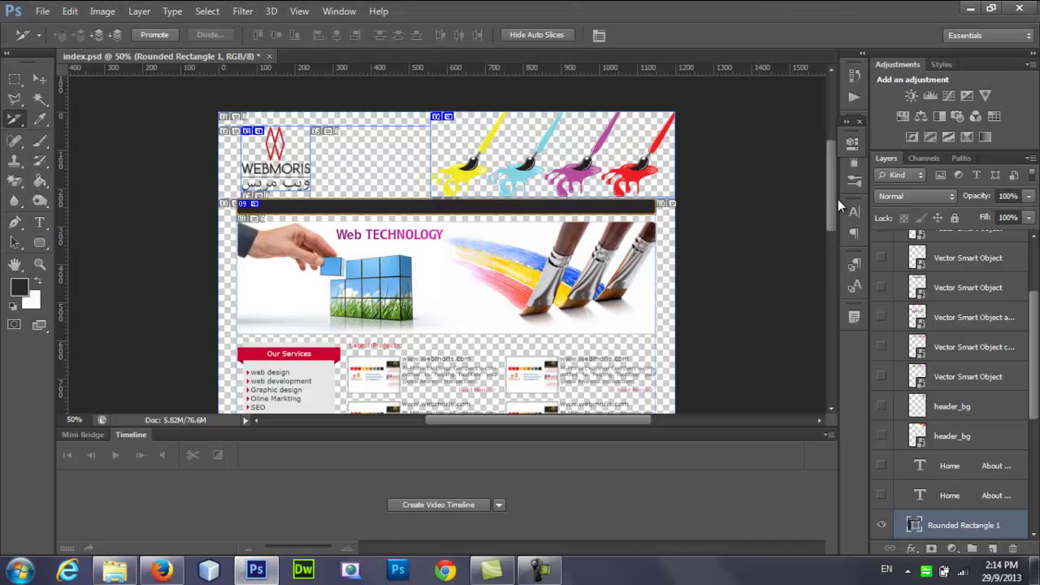
{"action": "left_click_drag", "start_coordinate": [831, 201], "coordinate": [827, 214]}
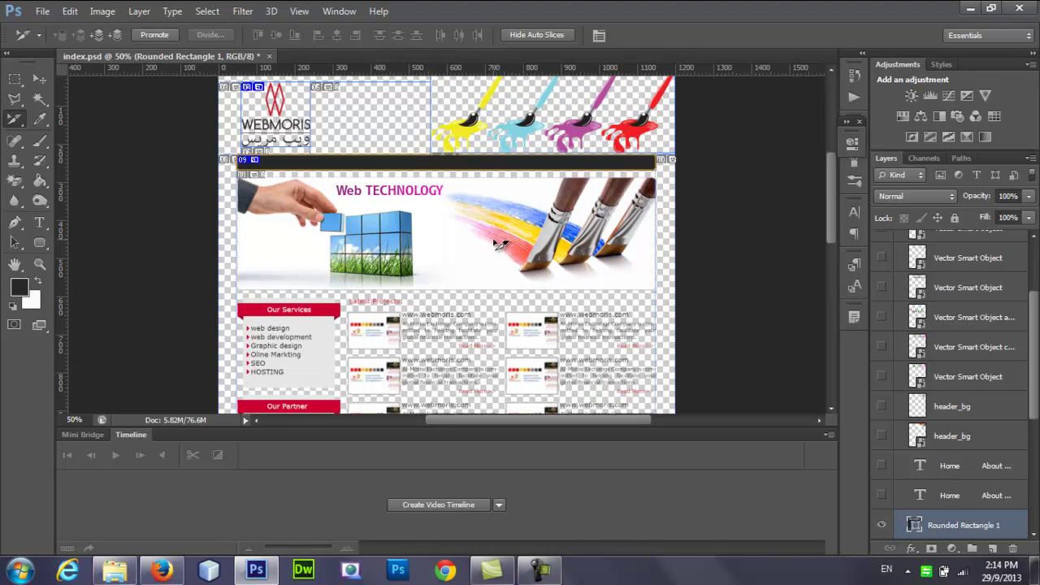
{"action": "key", "text": "v"}
{"action": "left_click", "coordinate": [460, 229]}
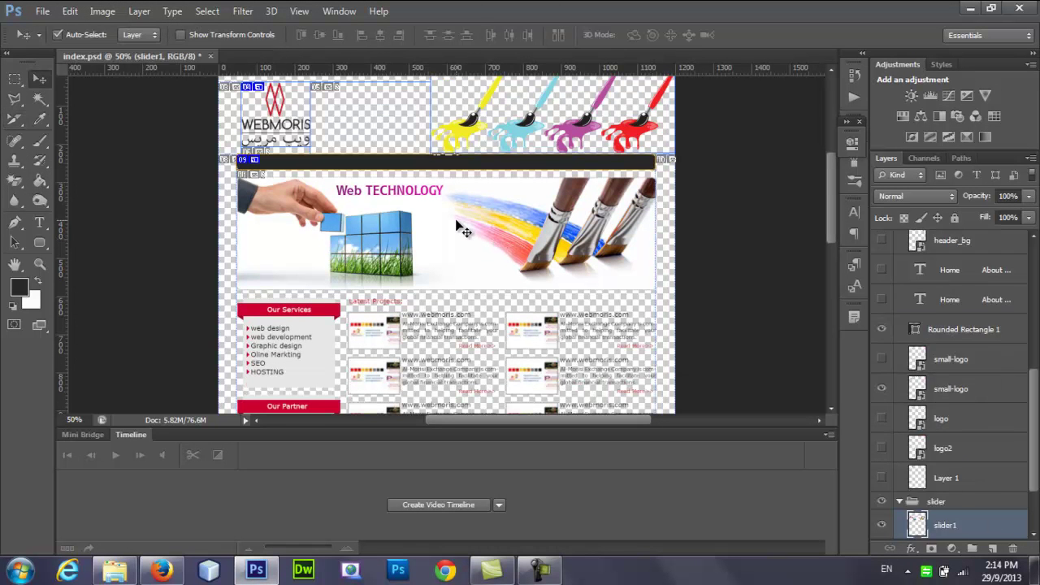
{"action": "left_click_drag", "start_coordinate": [14, 119], "coordinate": [59, 154]}
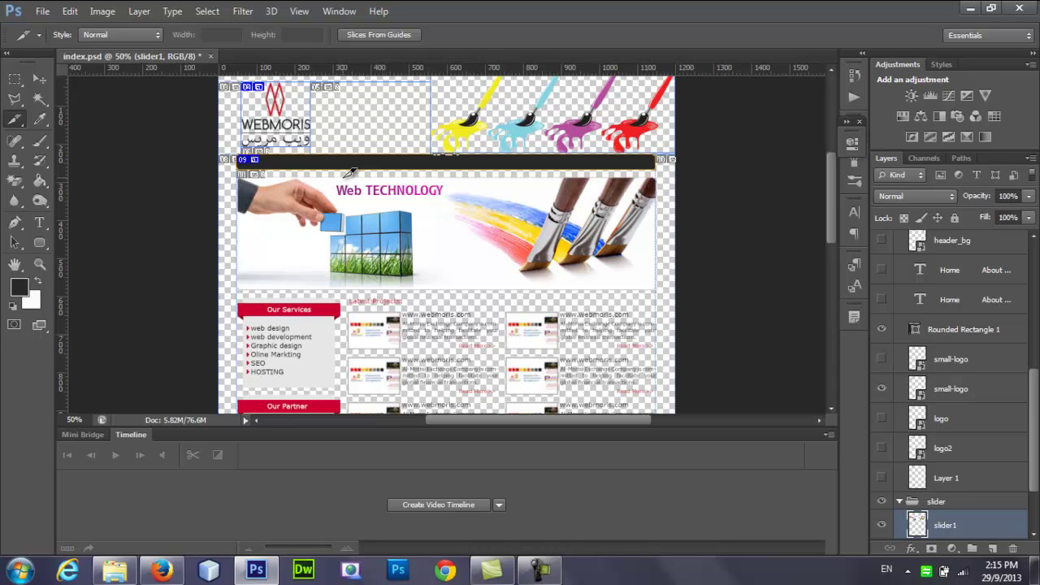
{"action": "left_click", "coordinate": [453, 216]}
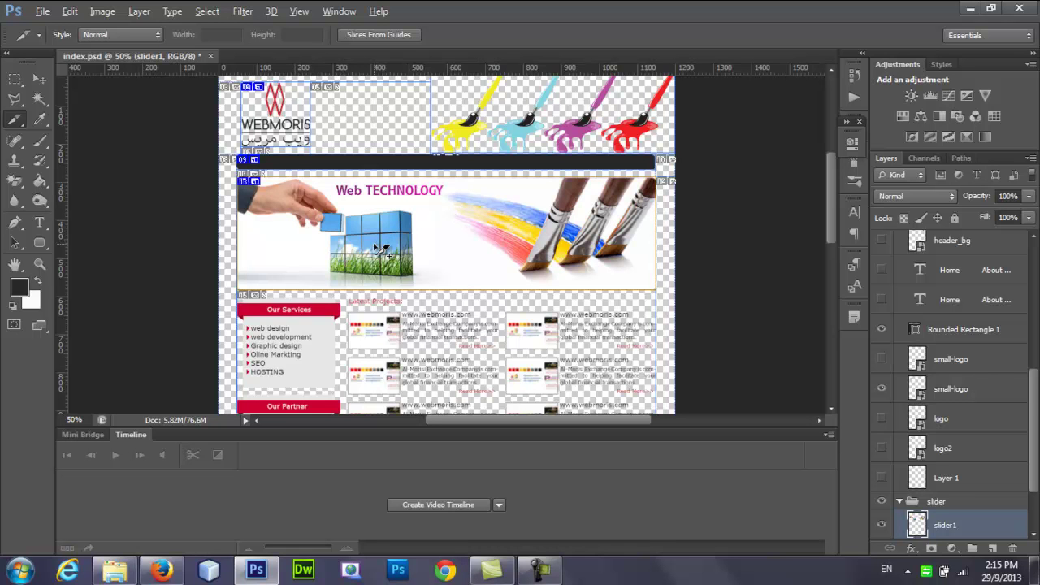
Compare JPEG with PNG-24 for the slider slice in Save for Web and set its format to JPEG.
{"action": "key", "text": "ctrl+alt+shift+s"}
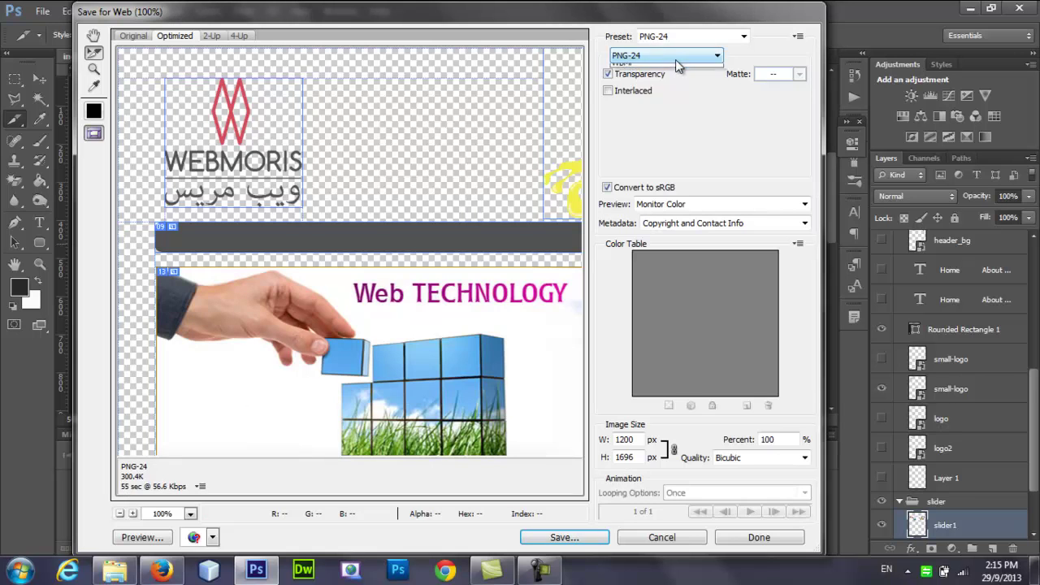
{"action": "left_click", "coordinate": [675, 59]}
{"action": "left_click", "coordinate": [652, 80]}
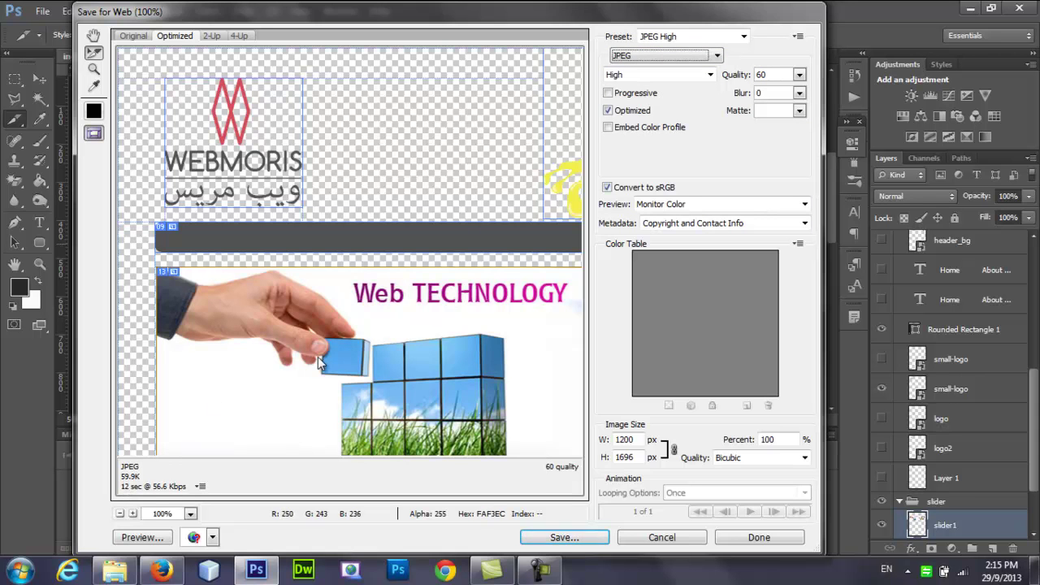
{"action": "left_click", "coordinate": [691, 55]}
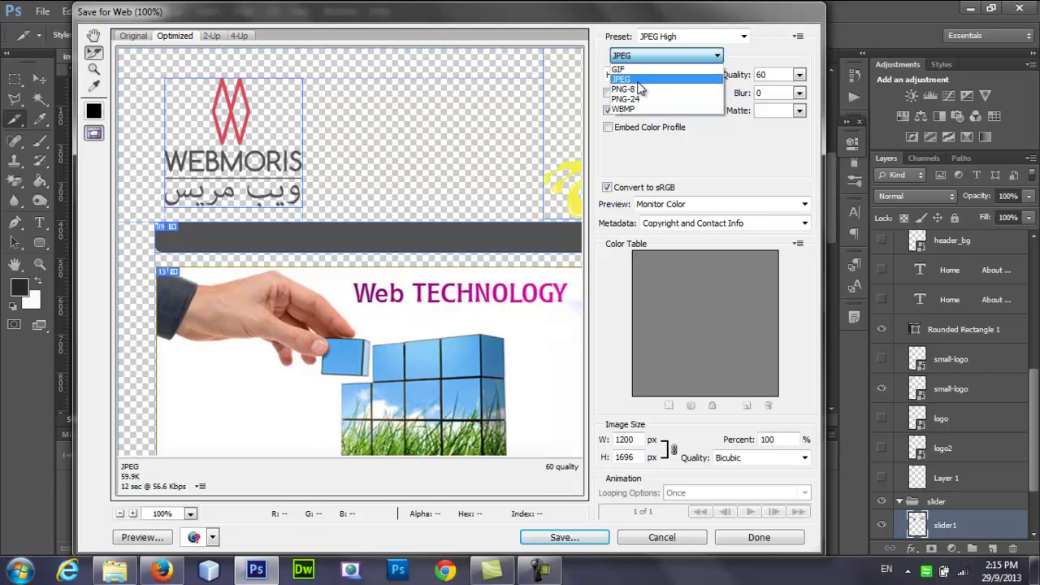
{"action": "left_click", "coordinate": [633, 99]}
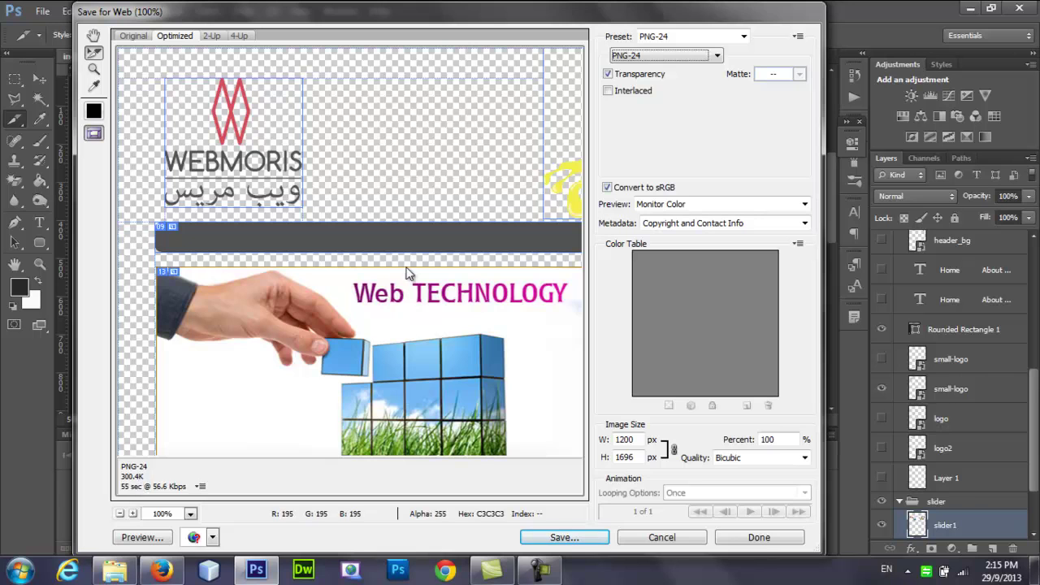
{"action": "left_click", "coordinate": [681, 57]}
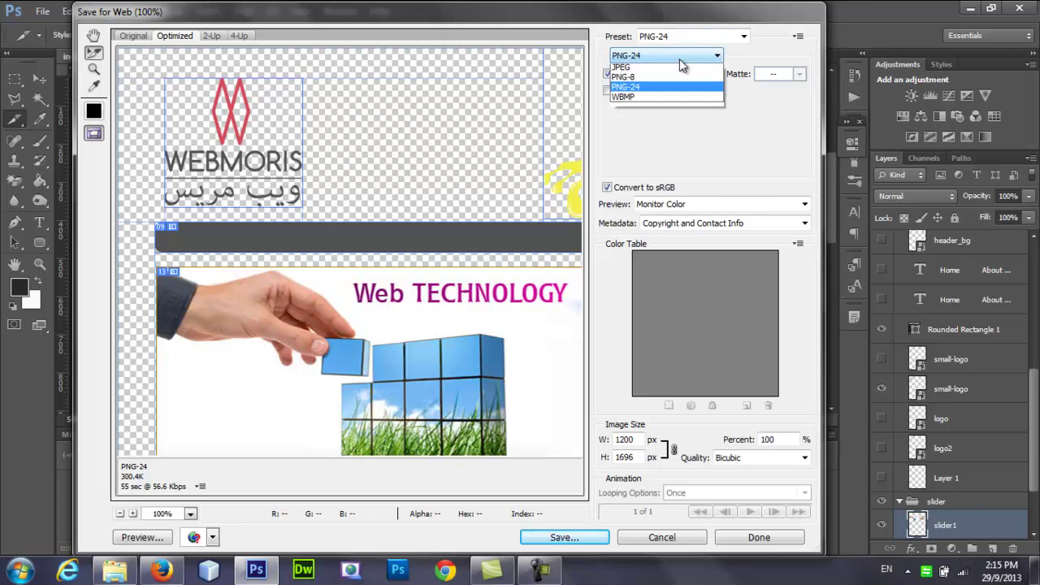
{"action": "left_click", "coordinate": [642, 81]}
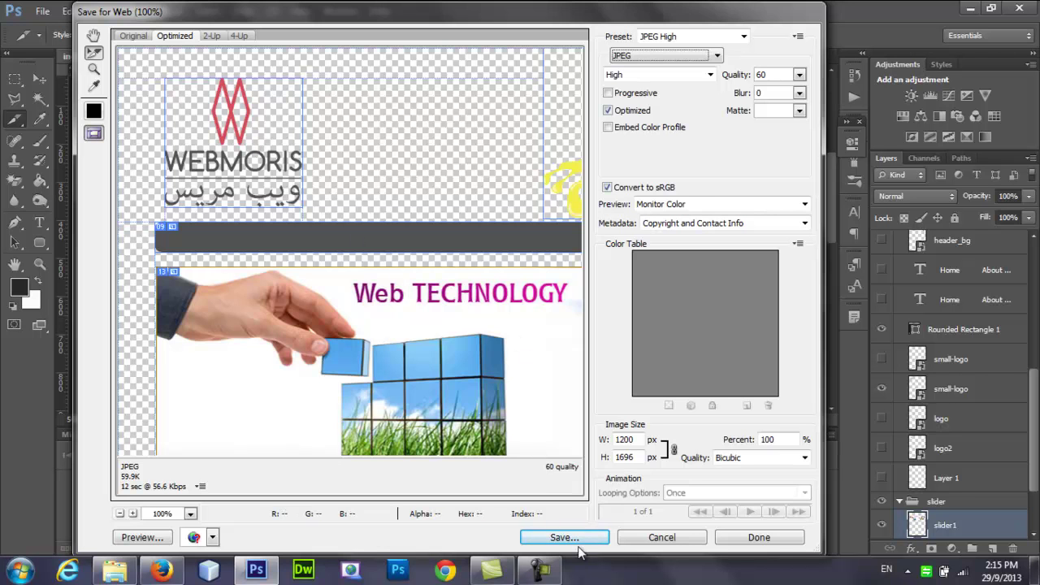
Close Save for Web and name the Web TECHNOLOGY banner slice sider_1 in its Slice Options using the Slice Select tool.
{"action": "left_click", "coordinate": [657, 540]}
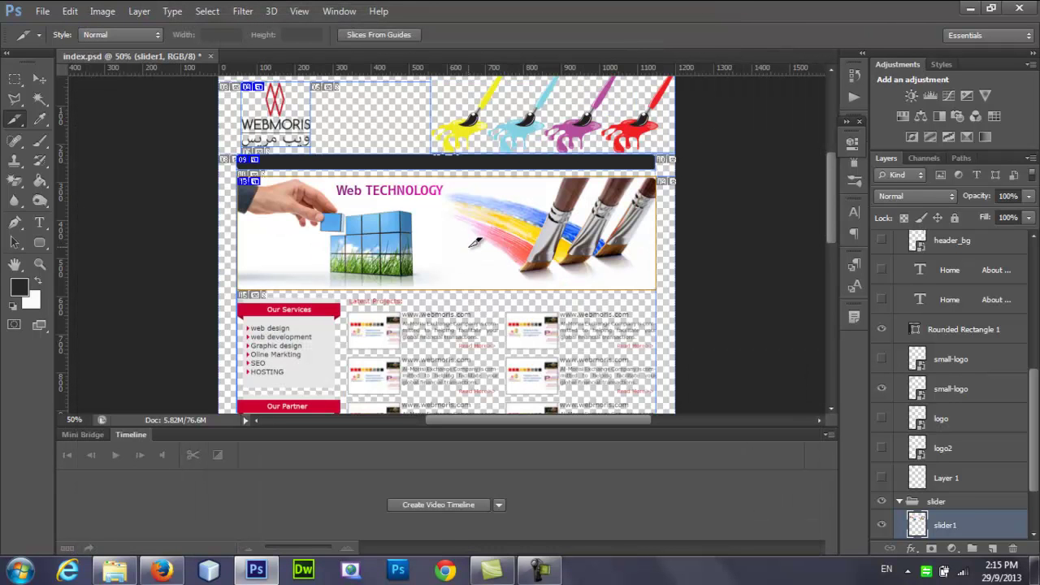
{"action": "right_click", "coordinate": [14, 122]}
{"action": "left_click", "coordinate": [74, 162]}
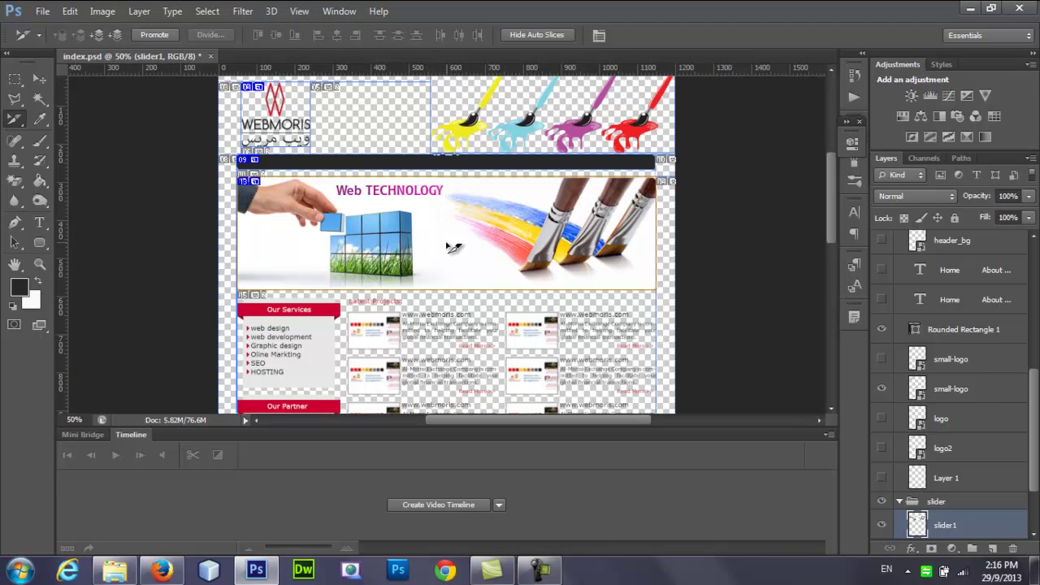
{"action": "double_click", "coordinate": [475, 250]}
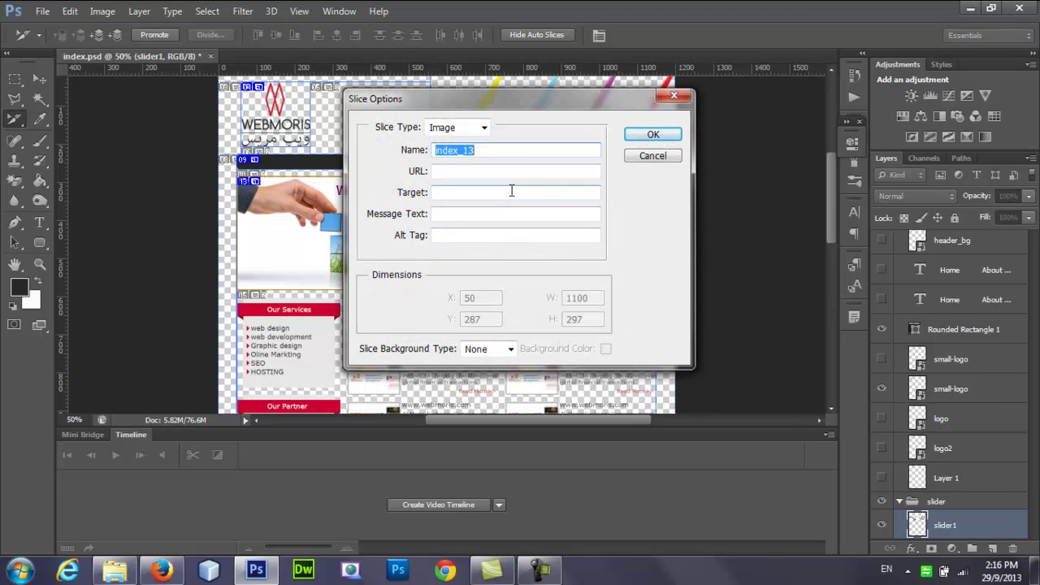
{"action": "type", "text": "s"}
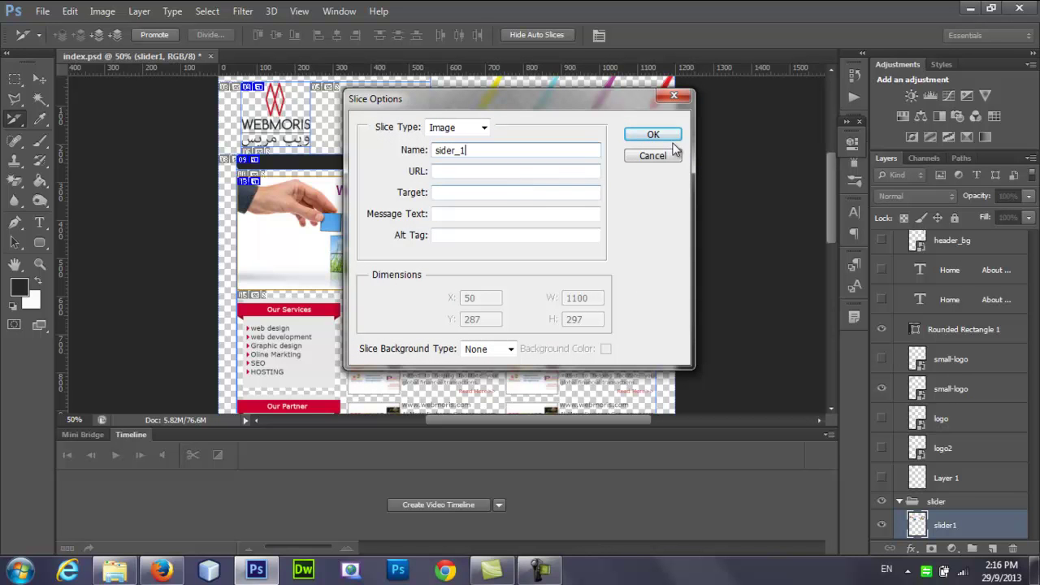
{"action": "left_click", "coordinate": [653, 135]}
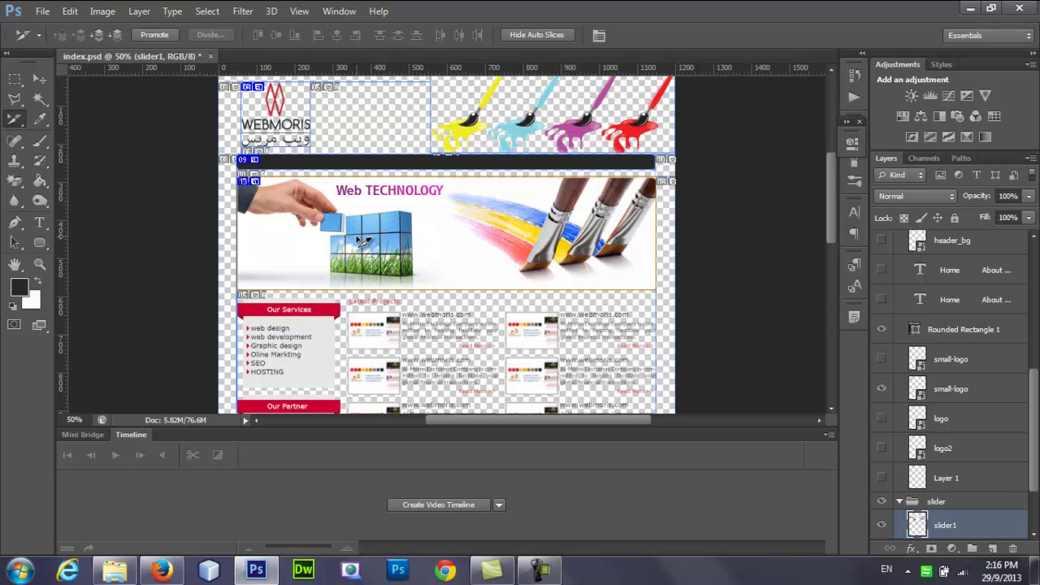
Export the selected slider slice as JPEG, Images Only, into the images folder through Save for Web.
{"action": "key", "text": "ctrl+alt+shift+s"}
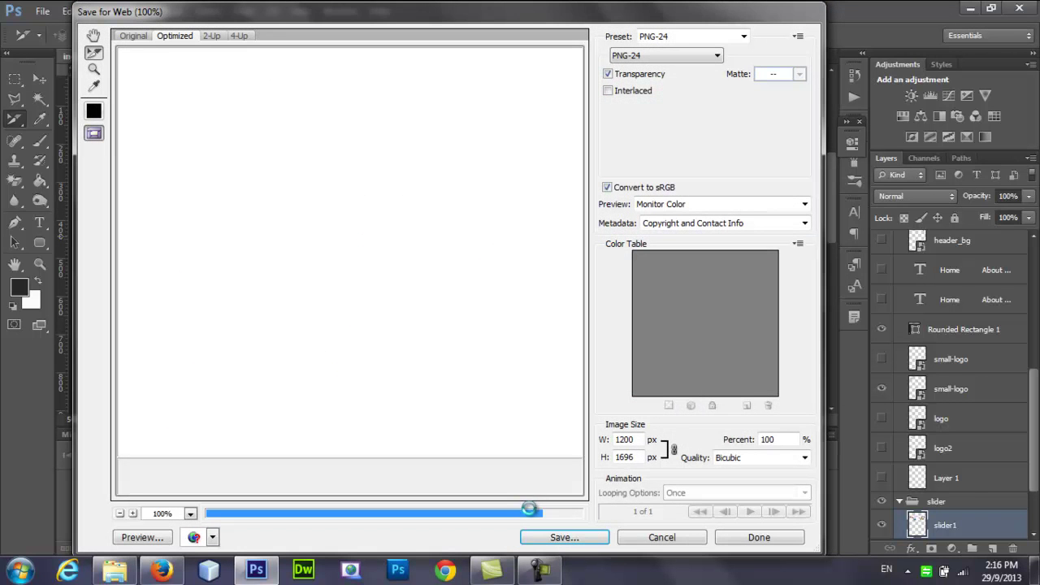
{"action": "left_click", "coordinate": [684, 59]}
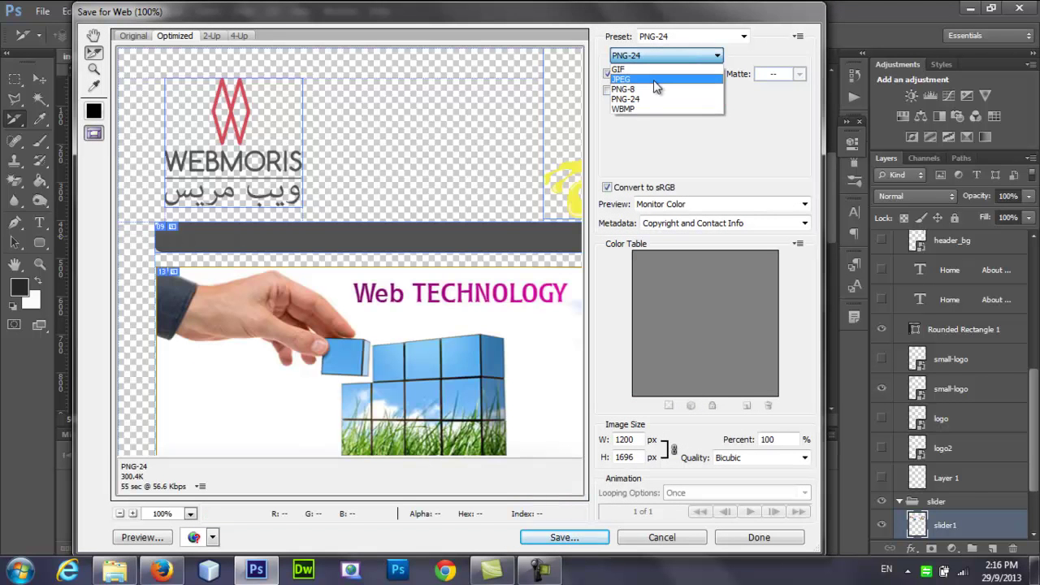
{"action": "left_click", "coordinate": [653, 78]}
{"action": "left_click", "coordinate": [561, 538]}
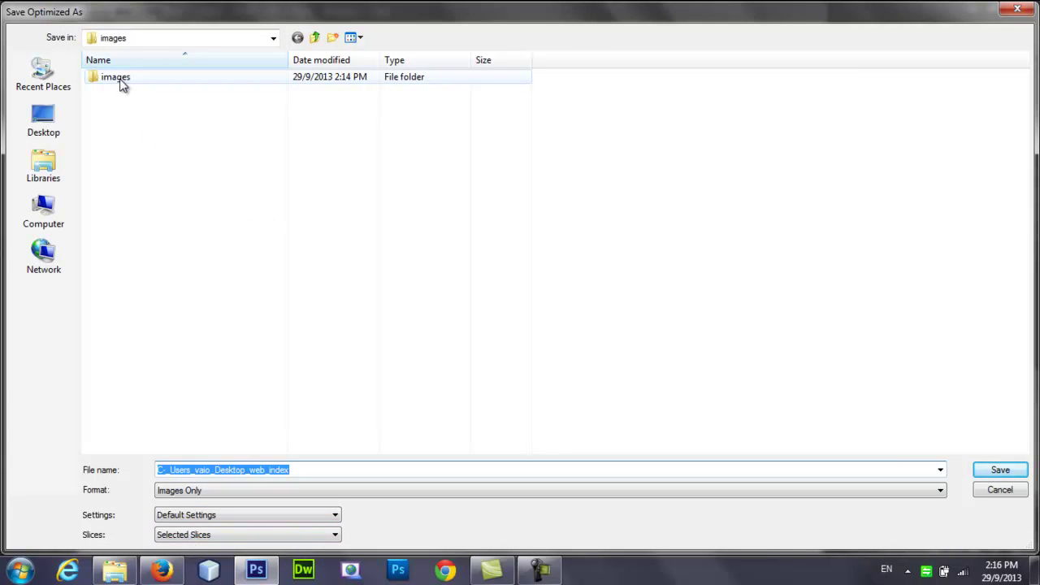
{"action": "left_click", "coordinate": [993, 469]}
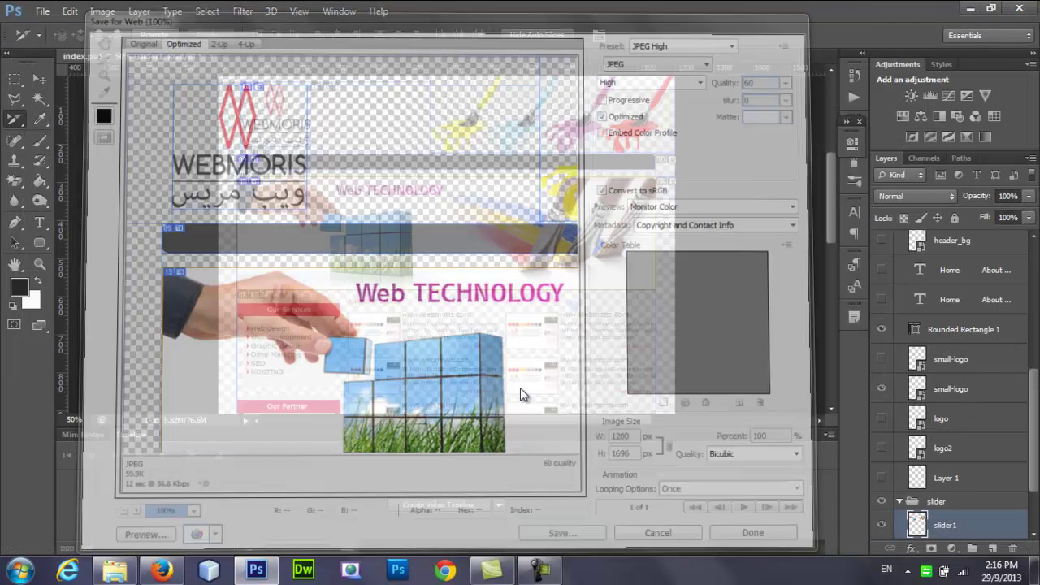
Switch to Windows Explorer and check the details of the exported sider_1, menu_bg, logo and header_bg images.
{"action": "left_click", "coordinate": [115, 570]}
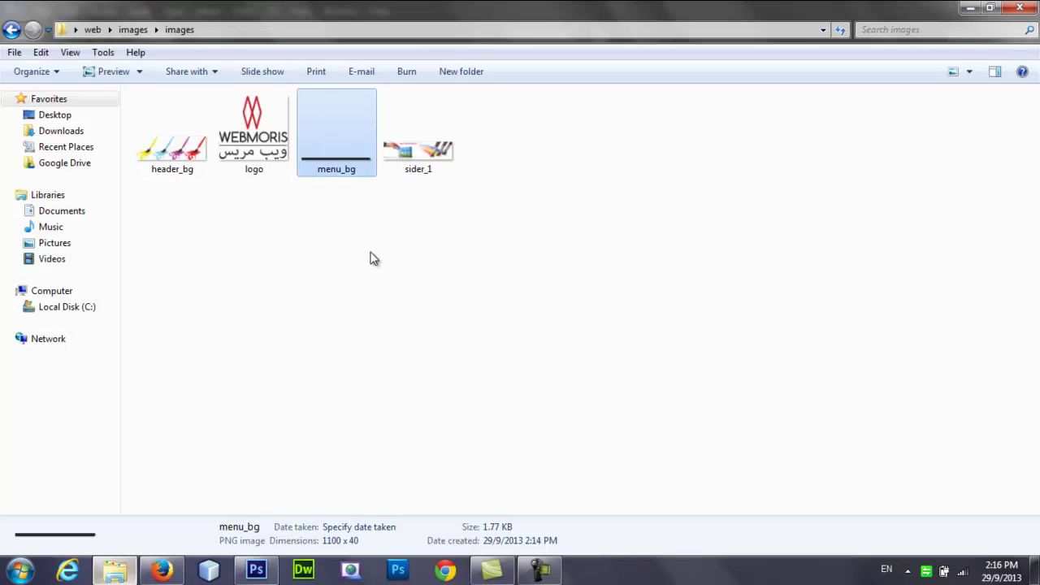
{"action": "left_click", "coordinate": [416, 172]}
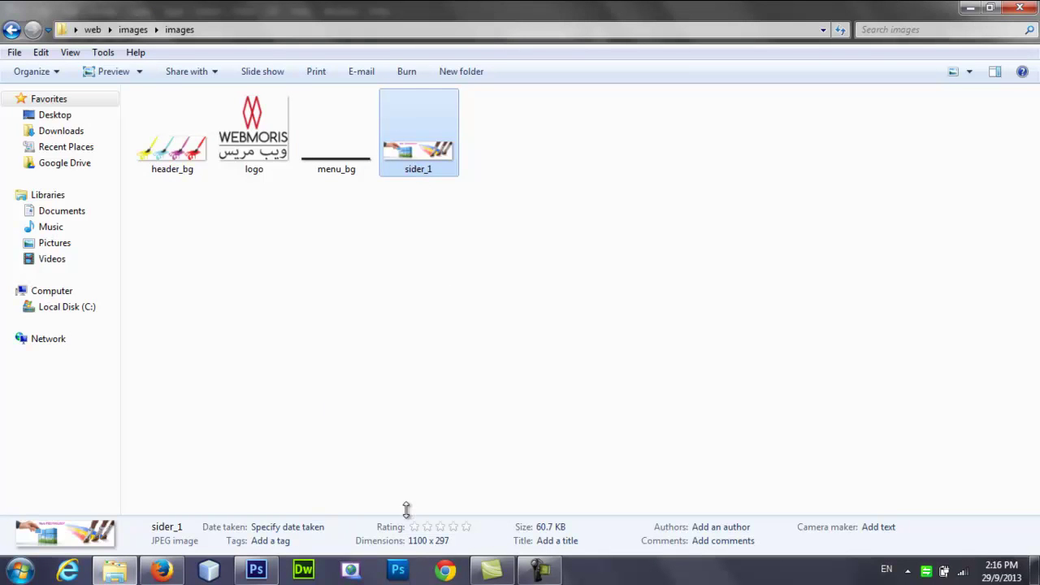
{"action": "left_click", "coordinate": [328, 167]}
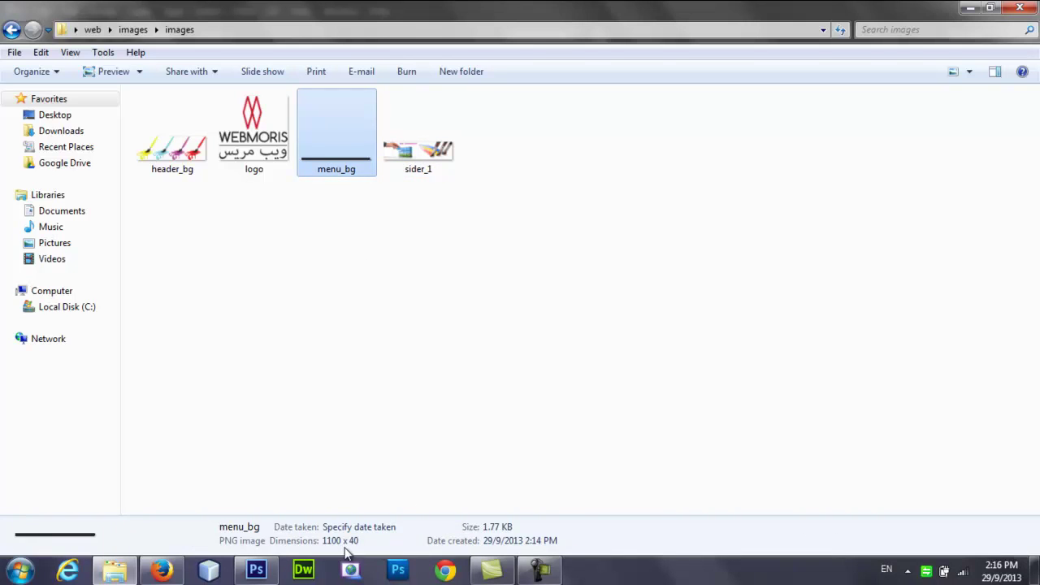
{"action": "left_click", "coordinate": [256, 151]}
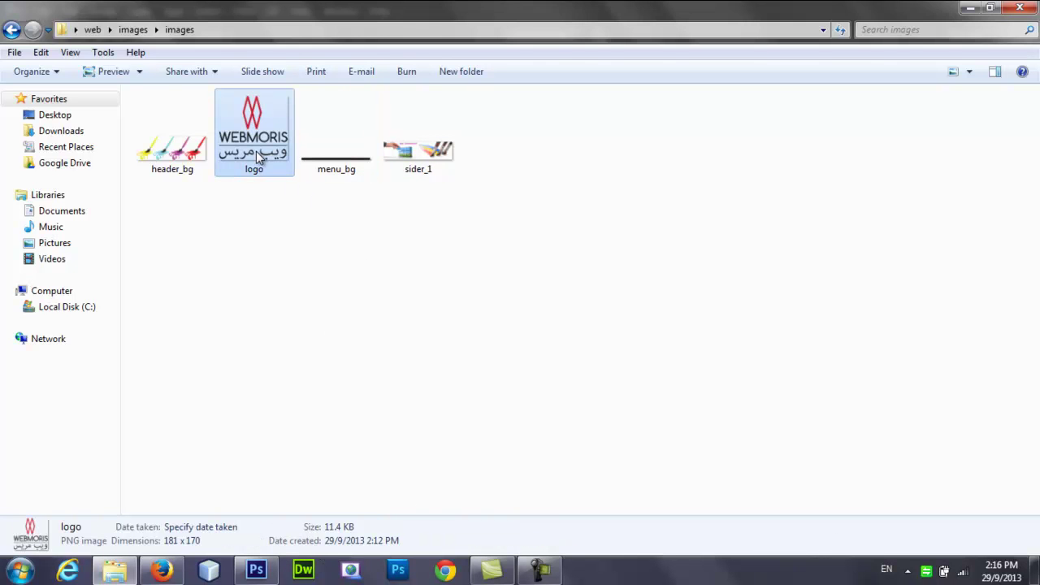
{"action": "left_click", "coordinate": [188, 156]}
Switch to Photoshop and hide the Our Services heading and the services list text in the sidebar-services group.
{"action": "left_click", "coordinate": [256, 570]}
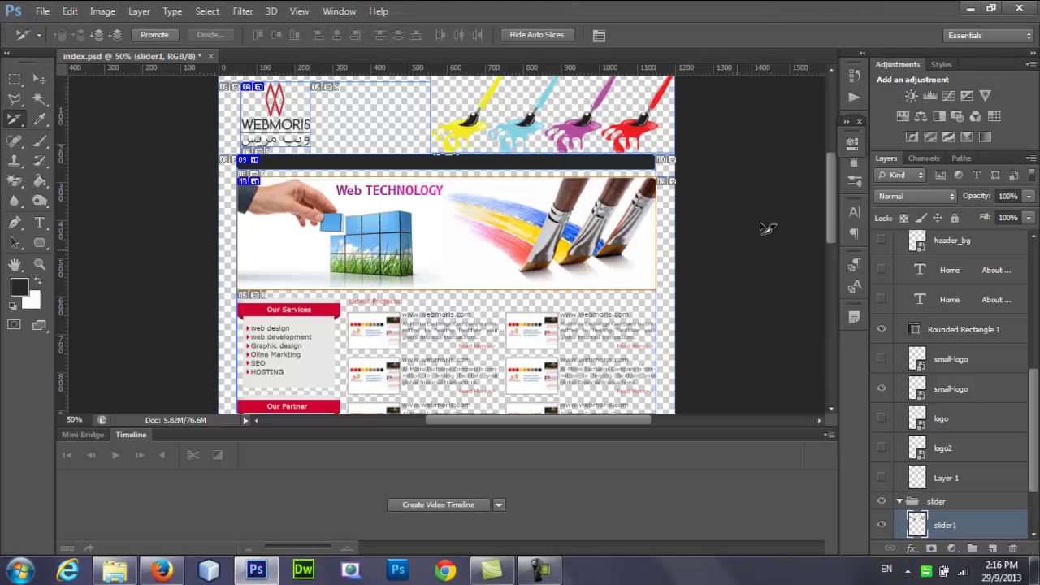
{"action": "left_click_drag", "start_coordinate": [831, 195], "coordinate": [832, 237]}
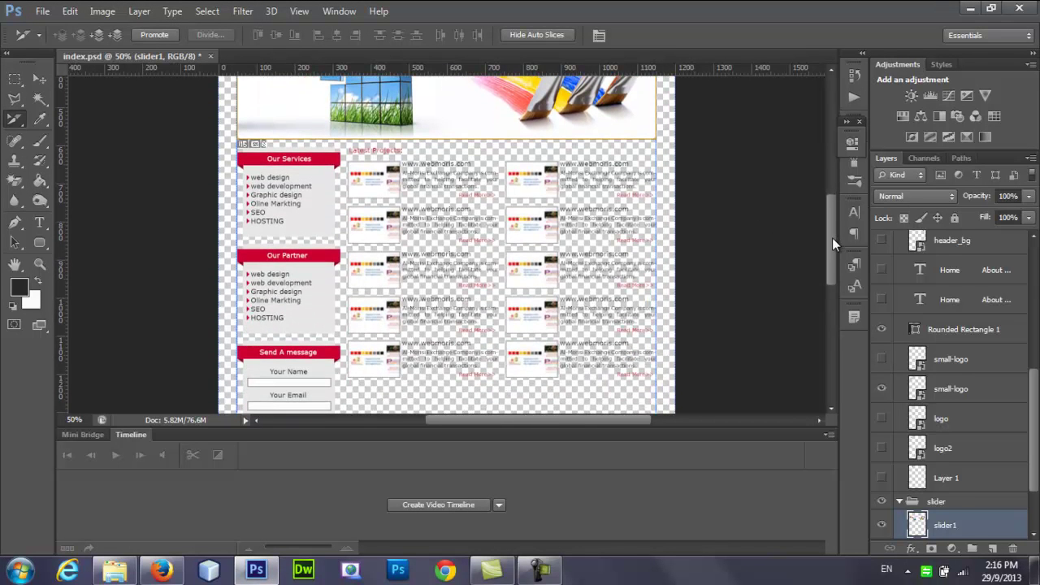
{"action": "left_click", "coordinate": [41, 78]}
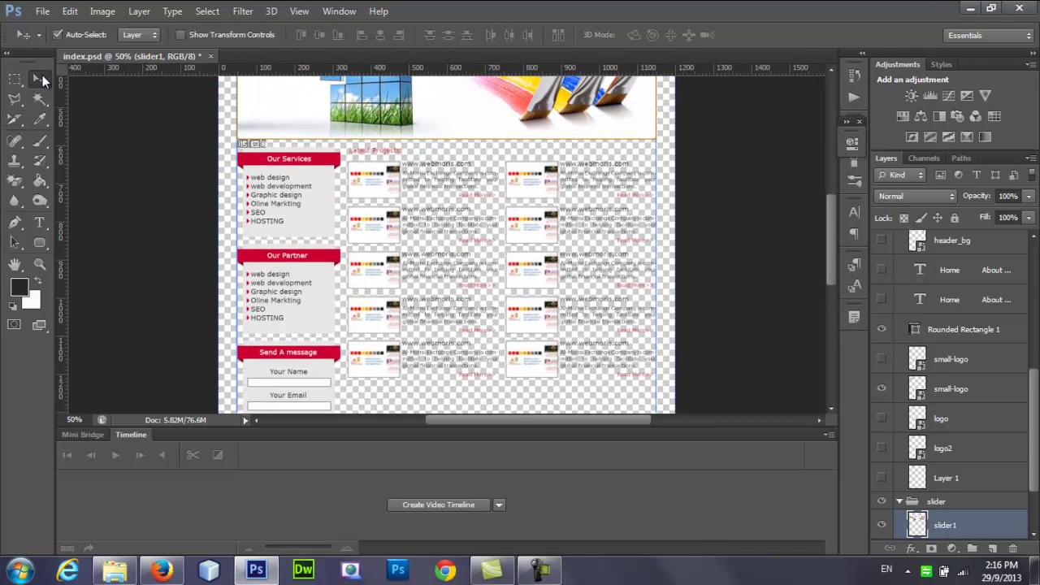
{"action": "left_click", "coordinate": [368, 192]}
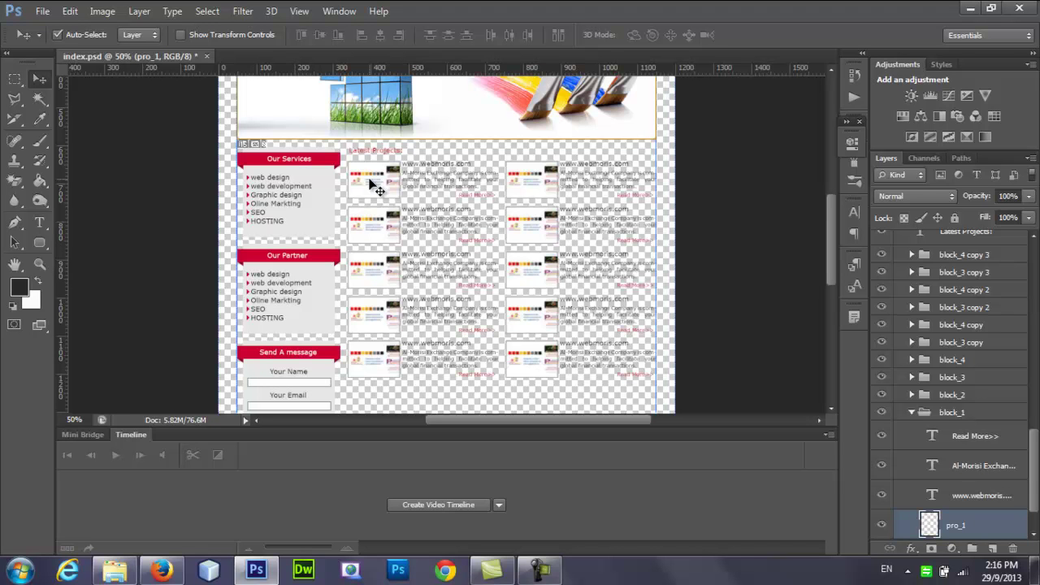
{"action": "key", "text": "ctrl+plus"}
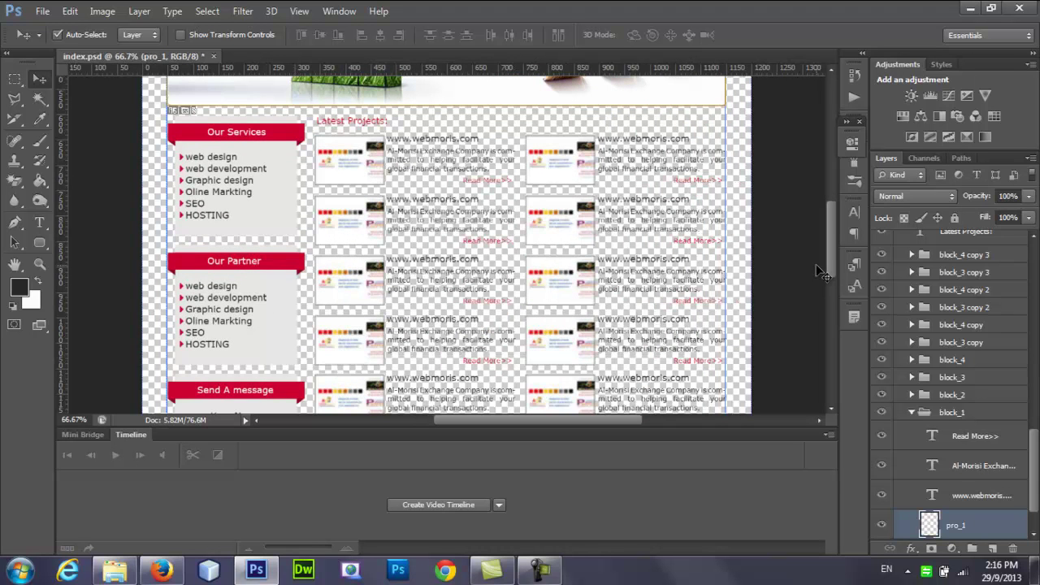
{"action": "left_click_drag", "start_coordinate": [544, 415], "coordinate": [527, 415]}
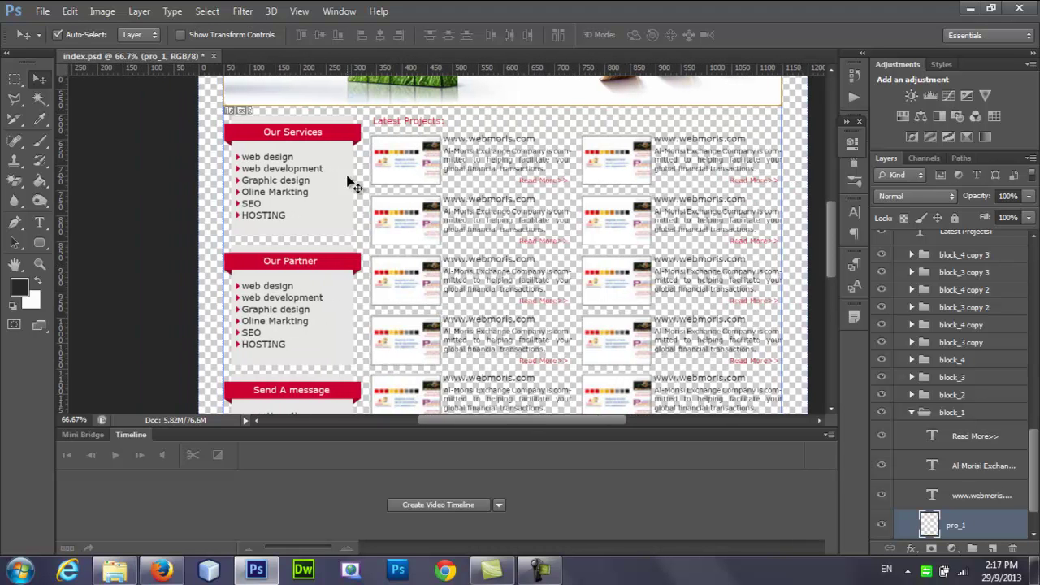
{"action": "left_click", "coordinate": [286, 138]}
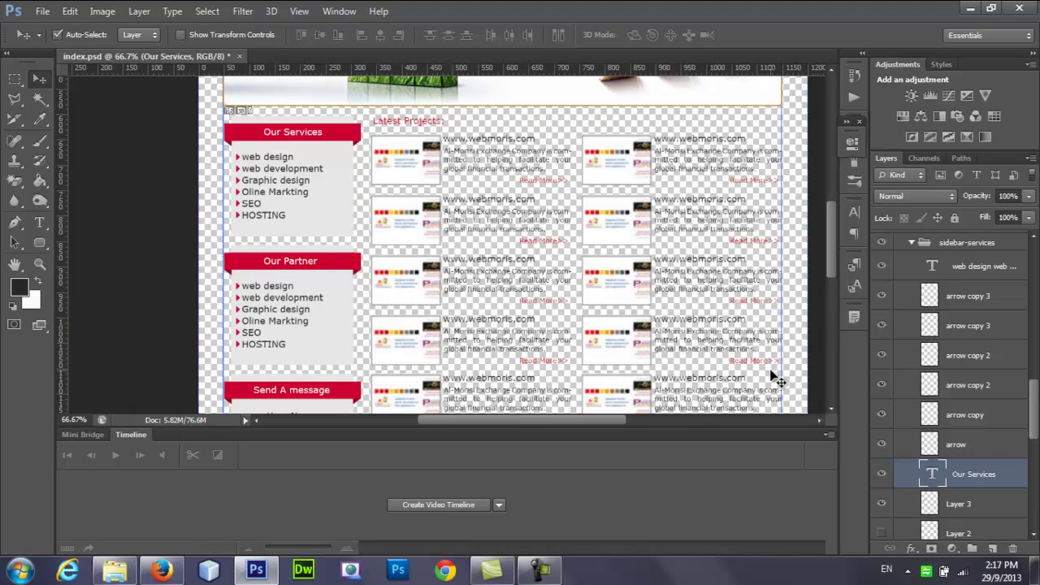
{"action": "left_click", "coordinate": [881, 473]}
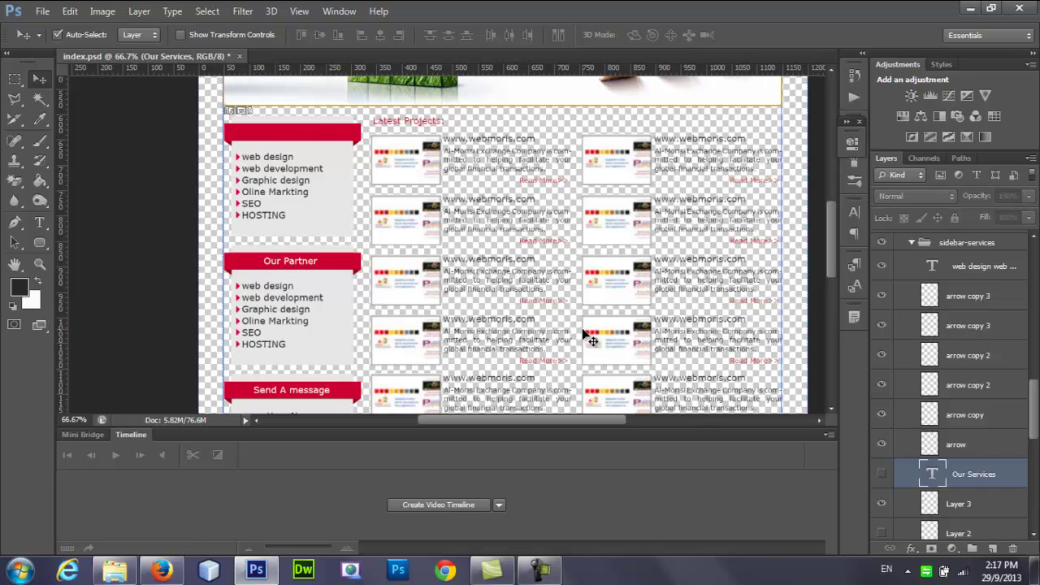
{"action": "left_click", "coordinate": [299, 186]}
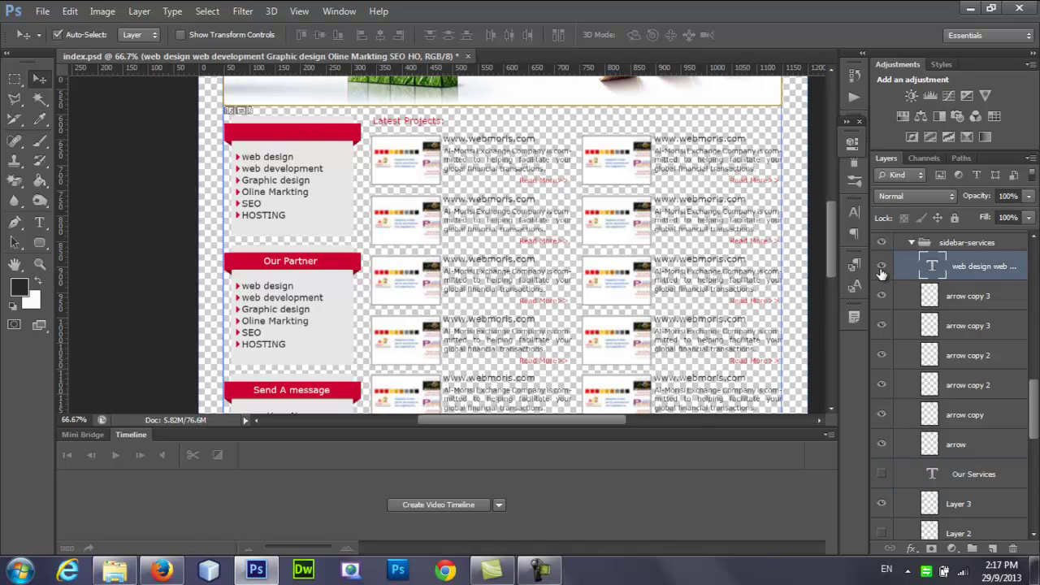
{"action": "left_click", "coordinate": [881, 269]}
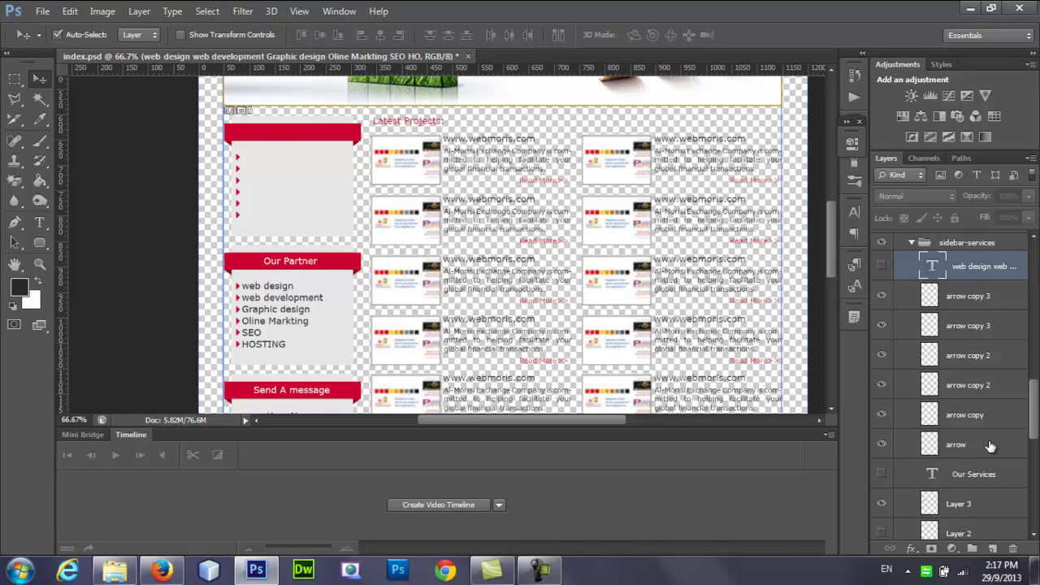
Group all the arrow layers of the Our Services box and hide the group.
{"action": "left_click", "coordinate": [928, 299]}
{"action": "left_click", "coordinate": [932, 444], "text": "shift"}
{"action": "key", "text": "ctrl+g"}
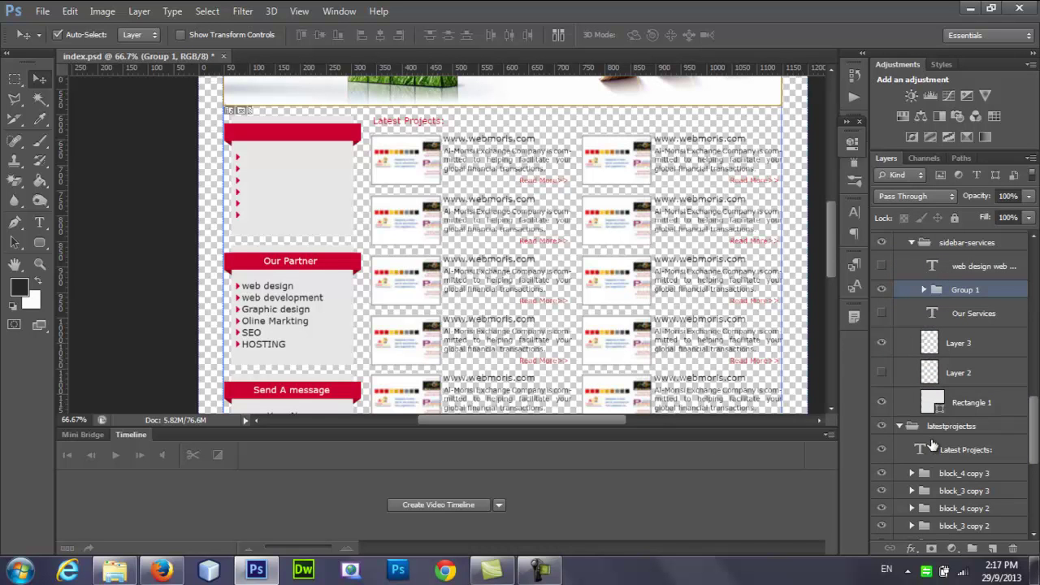
{"action": "left_click", "coordinate": [881, 289]}
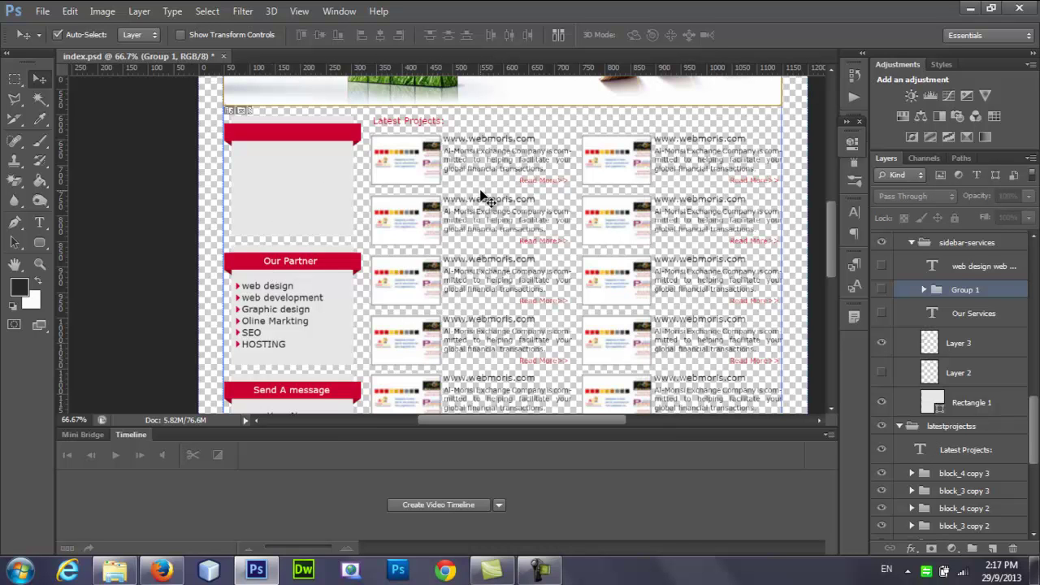
Move Layer 3 below Layer 2 in the sidebar-services group and merge it with Rectangle 1.
{"action": "left_click", "coordinate": [882, 345]}
{"action": "left_click", "coordinate": [881, 345]}
{"action": "left_click", "coordinate": [880, 403]}
{"action": "left_click", "coordinate": [881, 403]}
{"action": "left_click", "coordinate": [929, 350]}
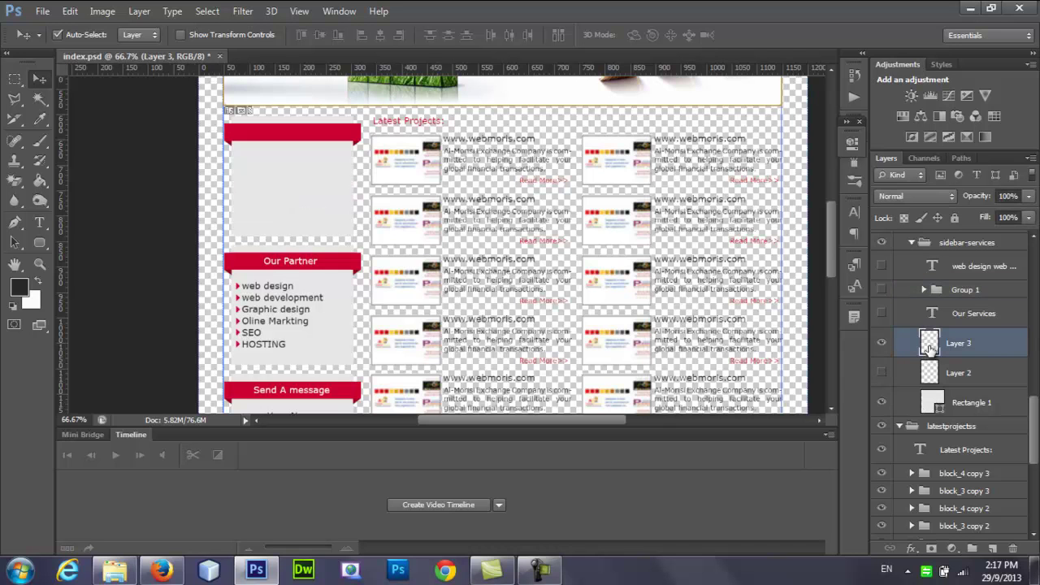
{"action": "left_click_drag", "start_coordinate": [931, 370], "coordinate": [932, 375]}
{"action": "left_click", "coordinate": [933, 399], "text": "shift"}
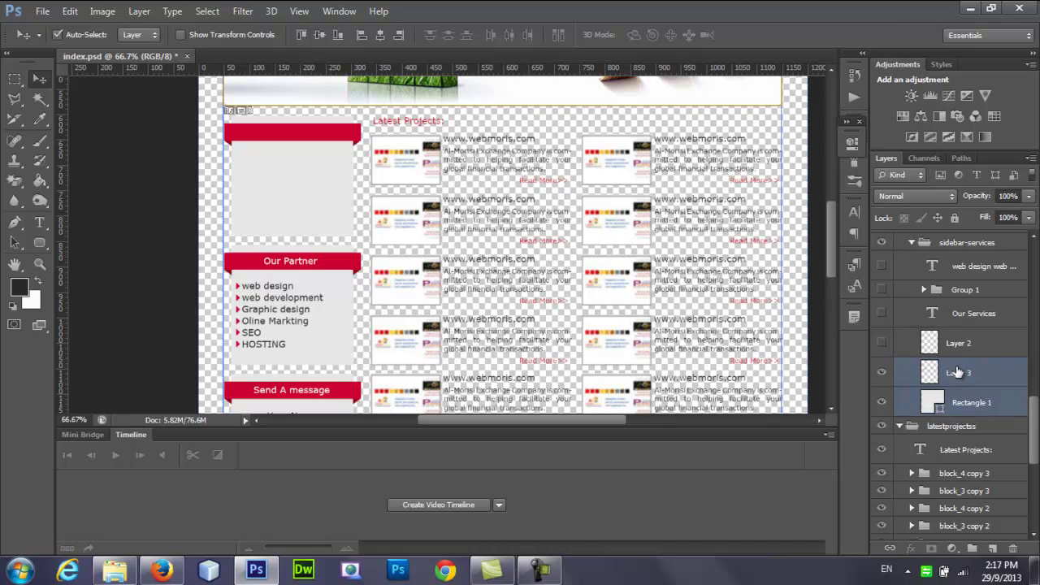
{"action": "right_click", "coordinate": [957, 375]}
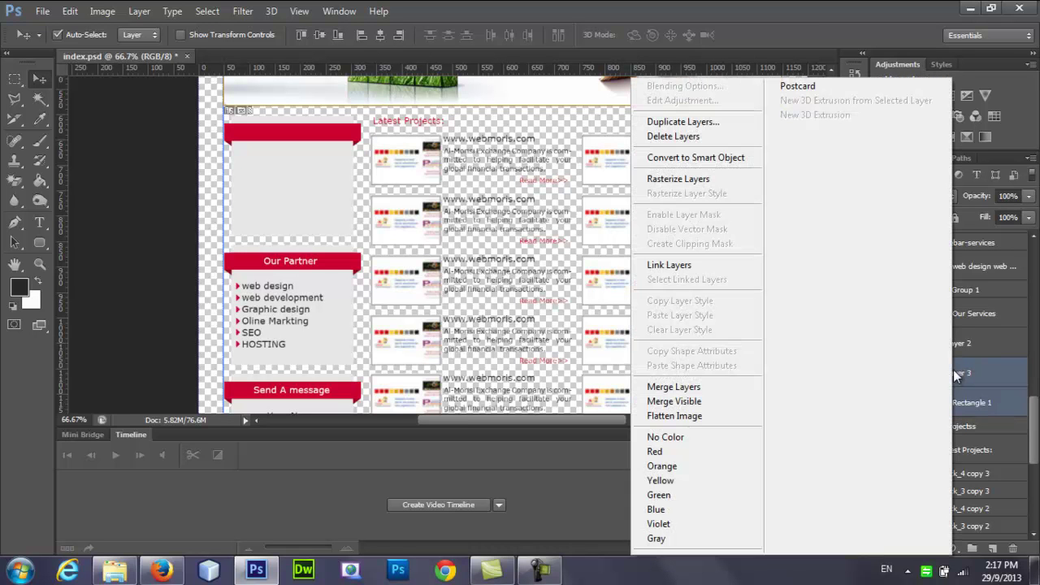
{"action": "left_click", "coordinate": [665, 388]}
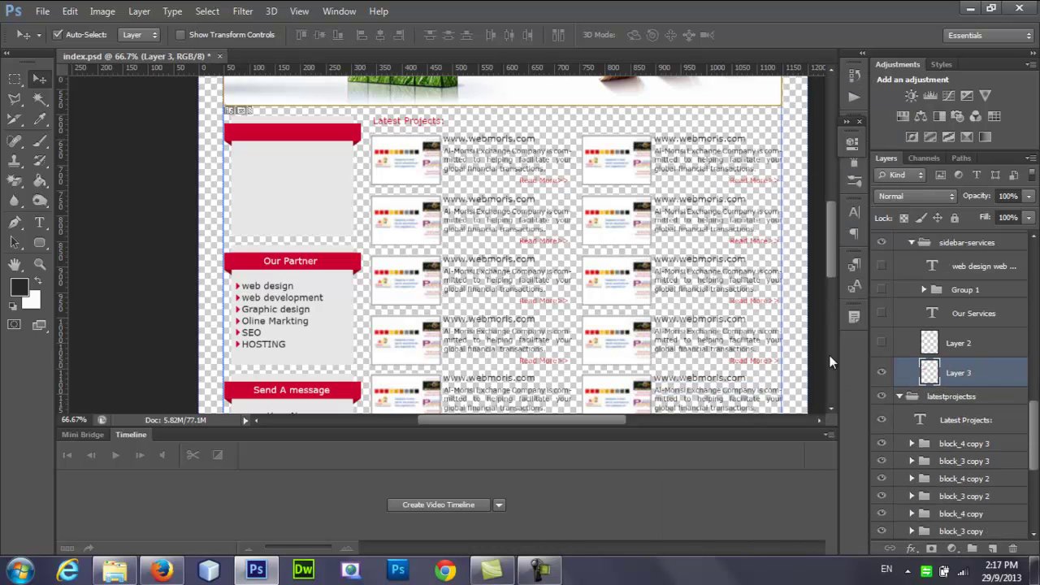
{"action": "left_click", "coordinate": [879, 373]}
Compare the file sizes of the slider slice as JPEG and PNG-24 in Save for Web, ending on PNG-24.
{"action": "key", "text": "ctrl+alt+shift+s"}
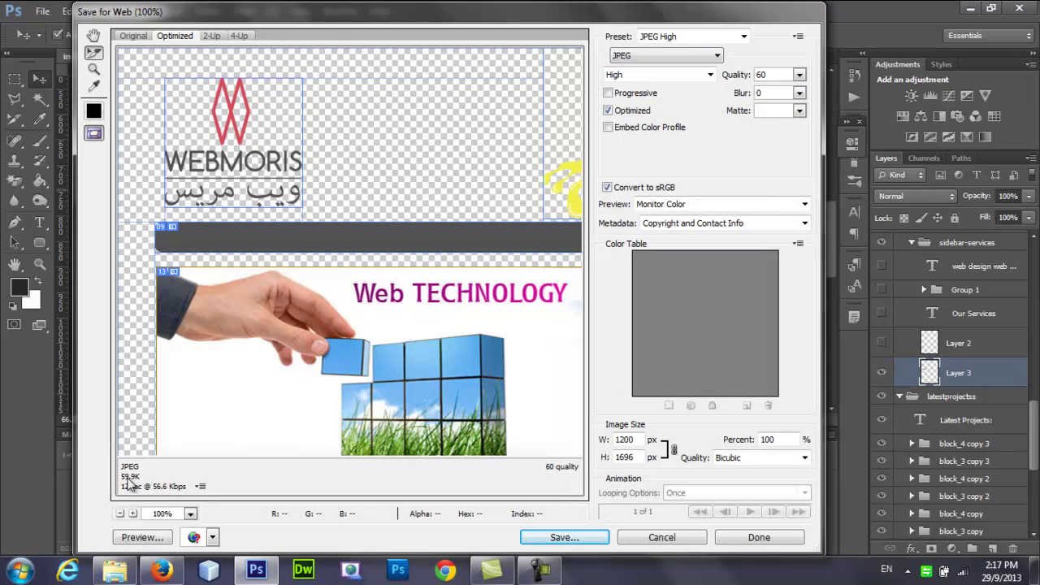
{"action": "left_click", "coordinate": [695, 55]}
{"action": "left_click", "coordinate": [655, 99]}
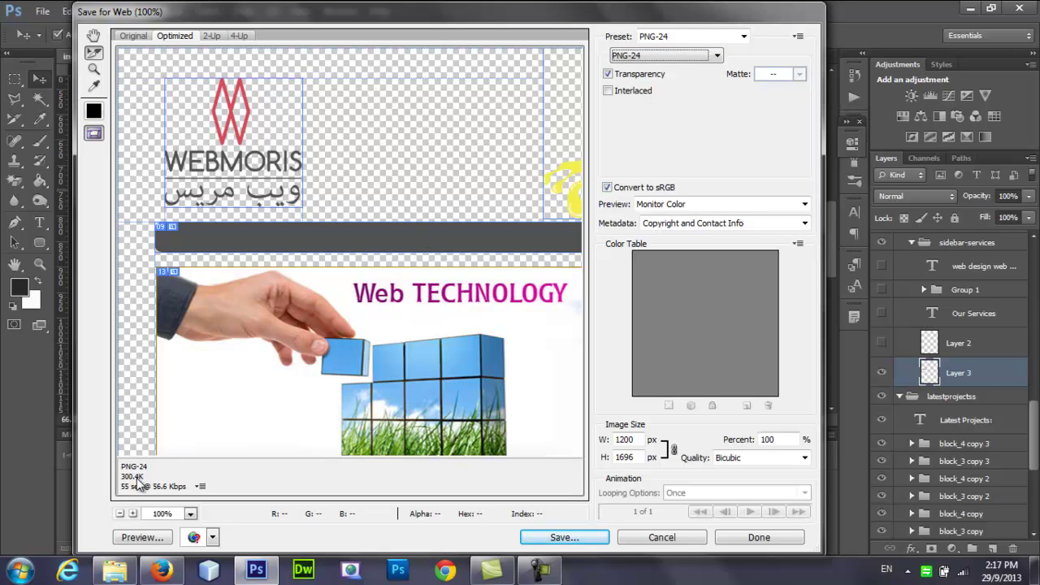
{"action": "left_click", "coordinate": [678, 58]}
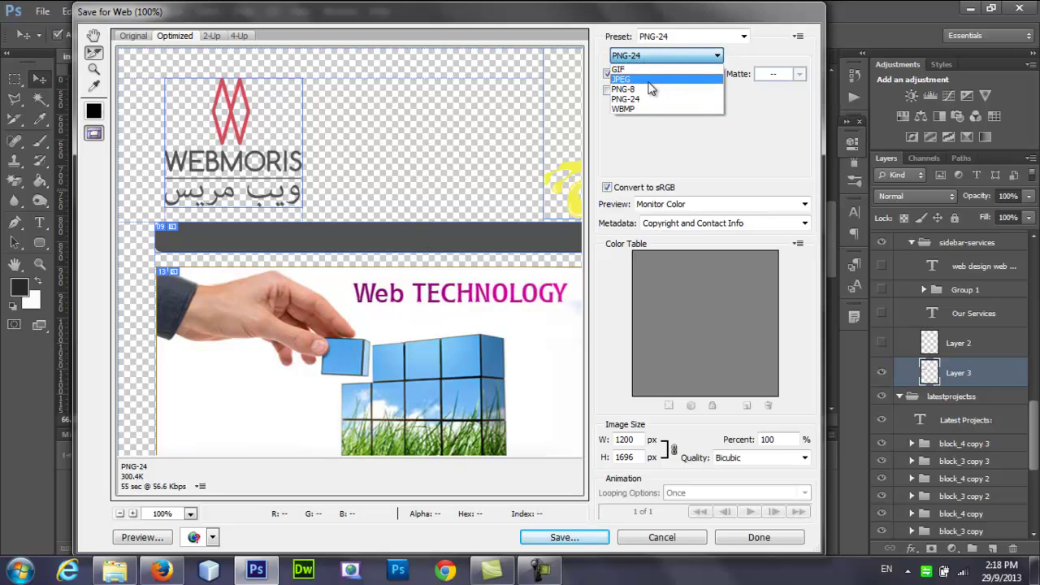
{"action": "left_click", "coordinate": [647, 81]}
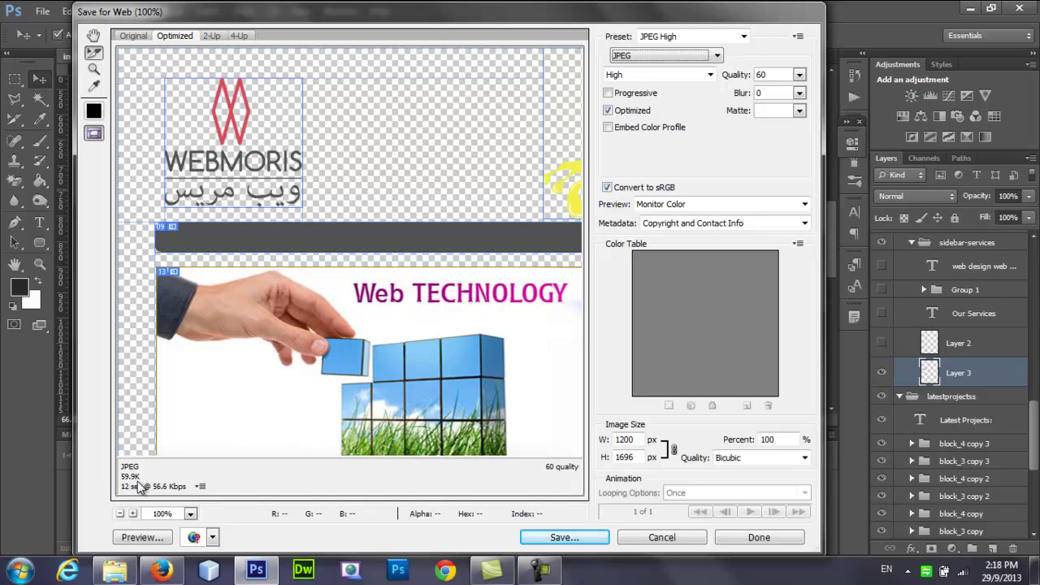
{"action": "left_click", "coordinate": [711, 54]}
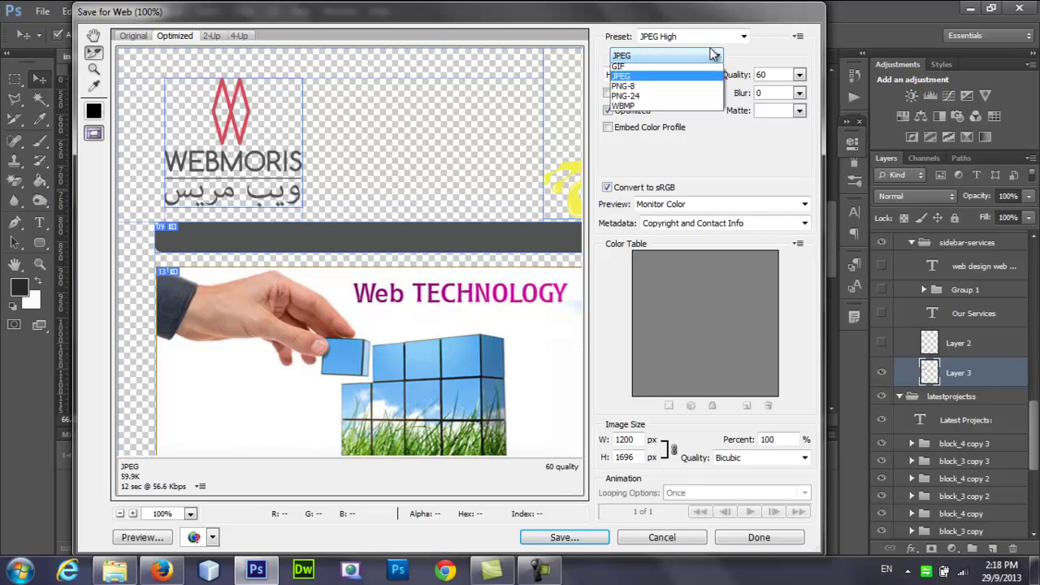
{"action": "left_click", "coordinate": [663, 98]}
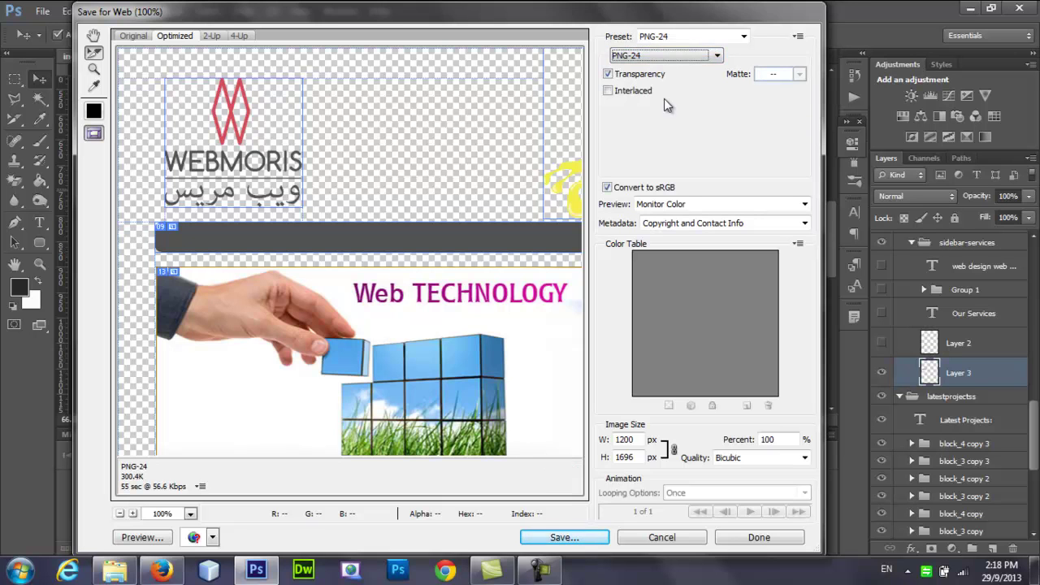
{"action": "left_click", "coordinate": [691, 56]}
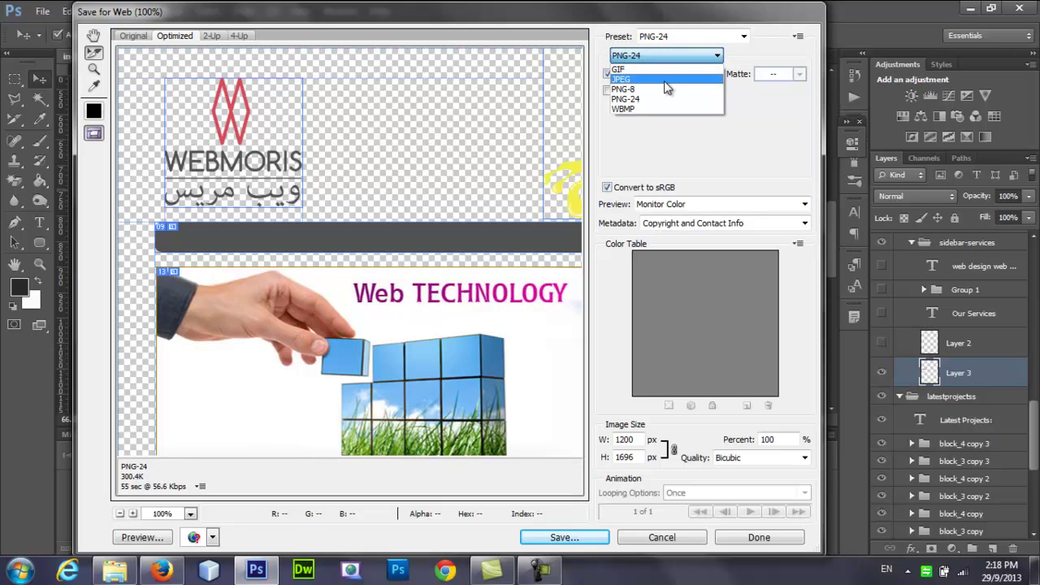
{"action": "left_click", "coordinate": [665, 80]}
{"action": "left_click", "coordinate": [560, 538]}
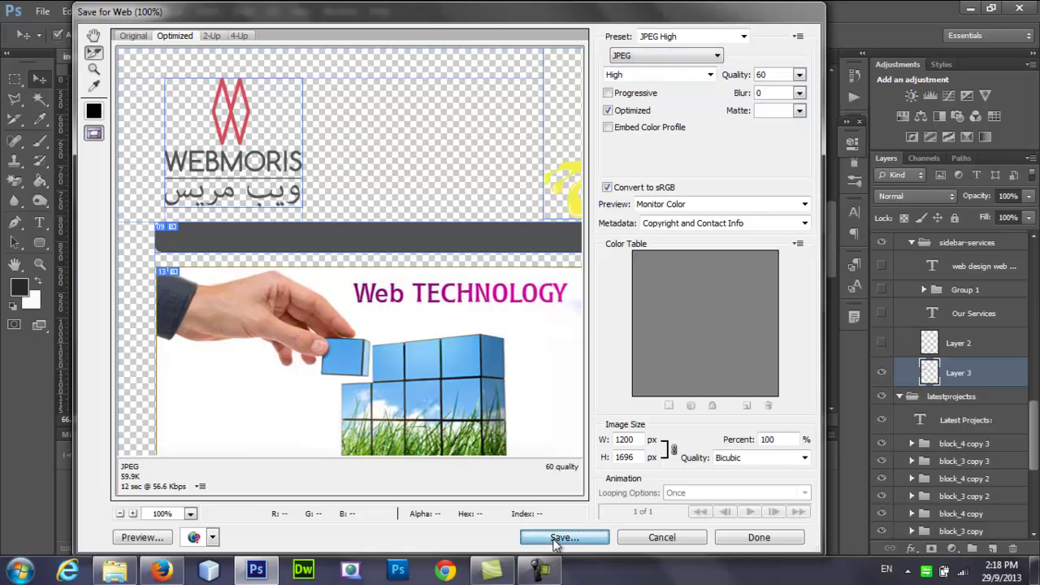
{"action": "left_click", "coordinate": [996, 492]}
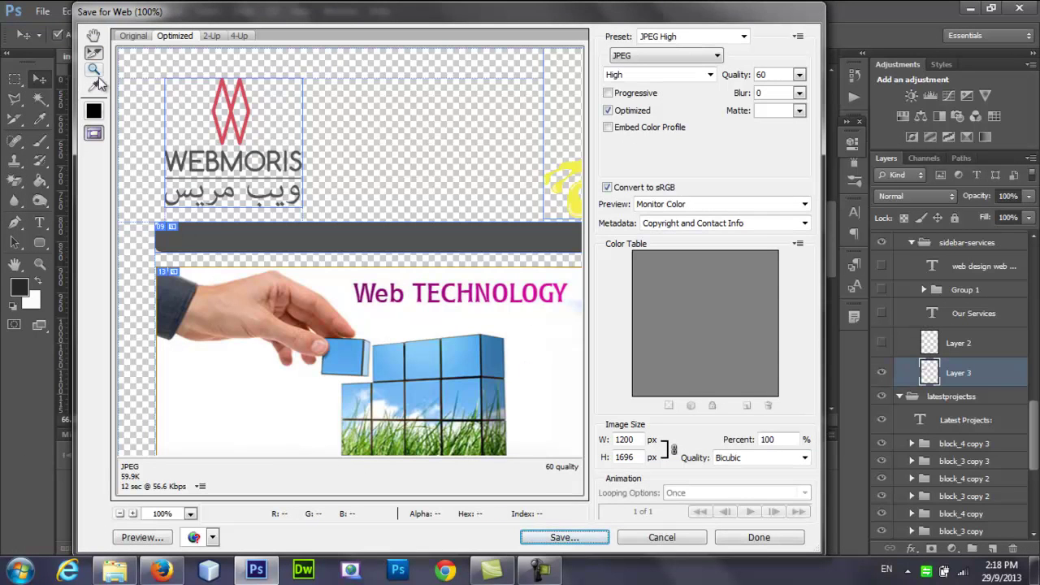
{"action": "left_click", "coordinate": [685, 534]}
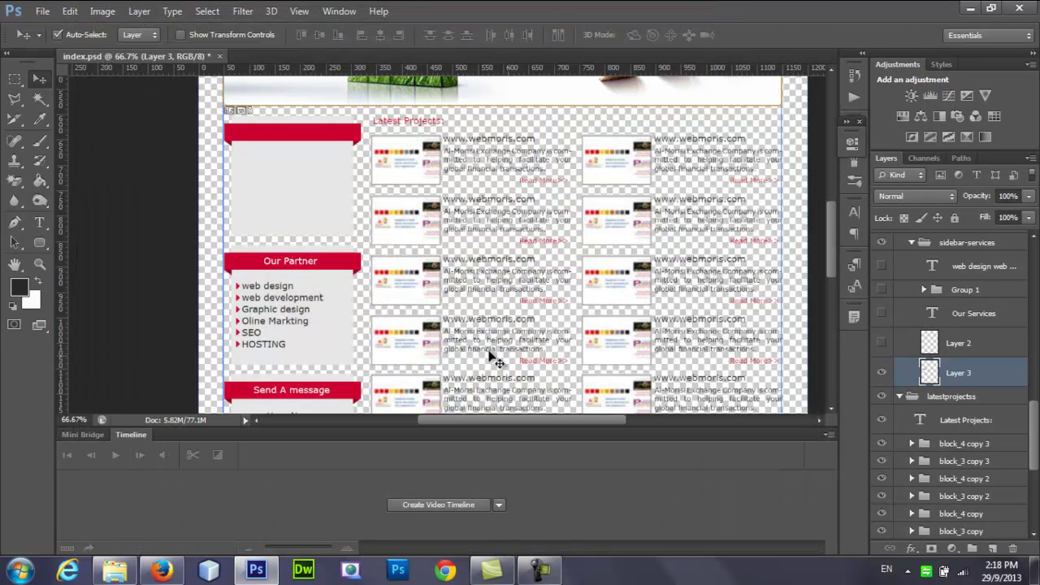
Select the slice around the emptied Our Services box and name it sidebar_bg.
{"action": "left_click", "coordinate": [15, 118]}
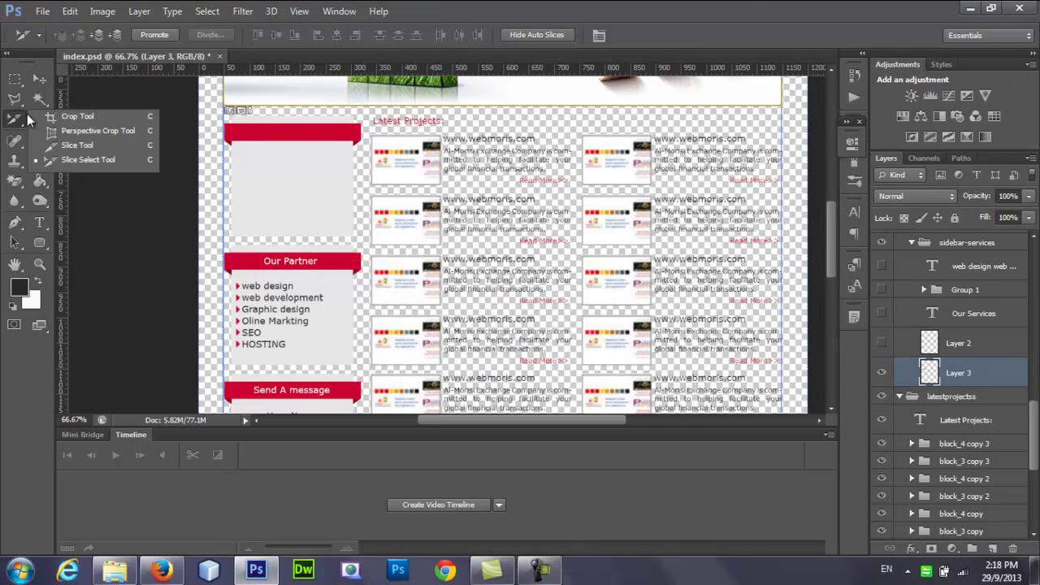
{"action": "left_click", "coordinate": [109, 161]}
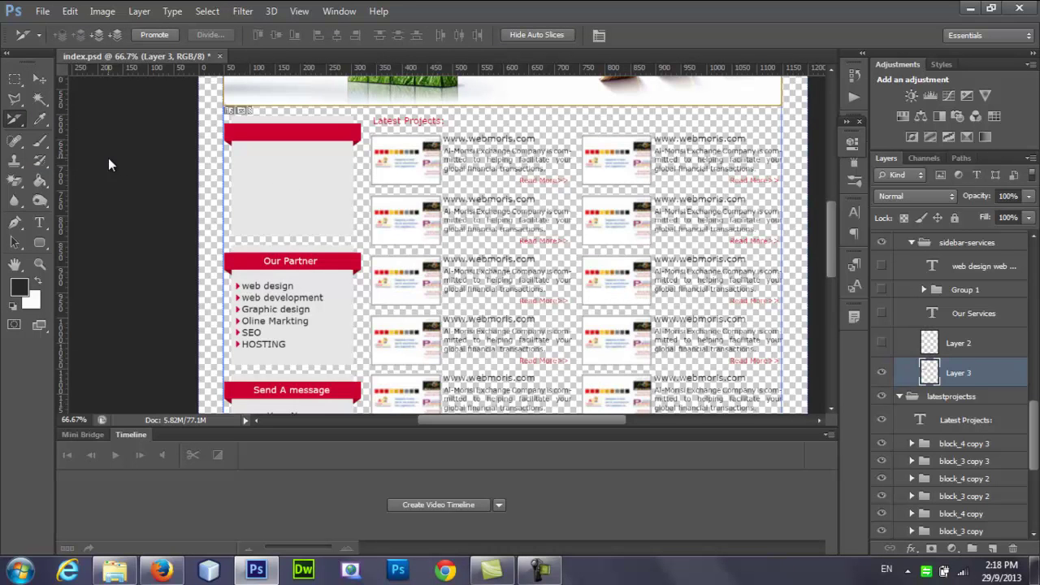
{"action": "left_click", "coordinate": [337, 120]}
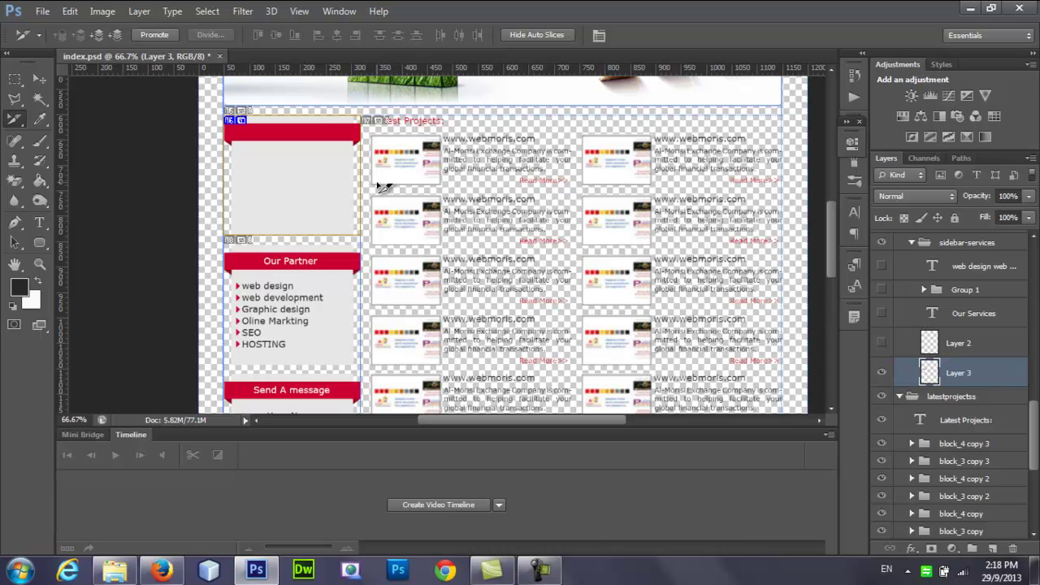
{"action": "double_click", "coordinate": [294, 159]}
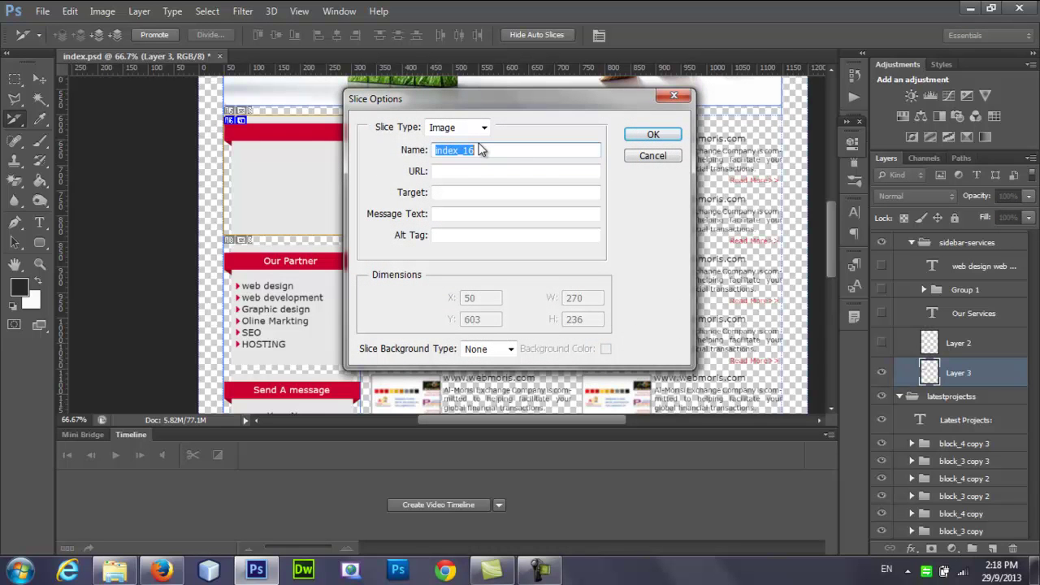
{"action": "type", "text": "sidebar_bg"}
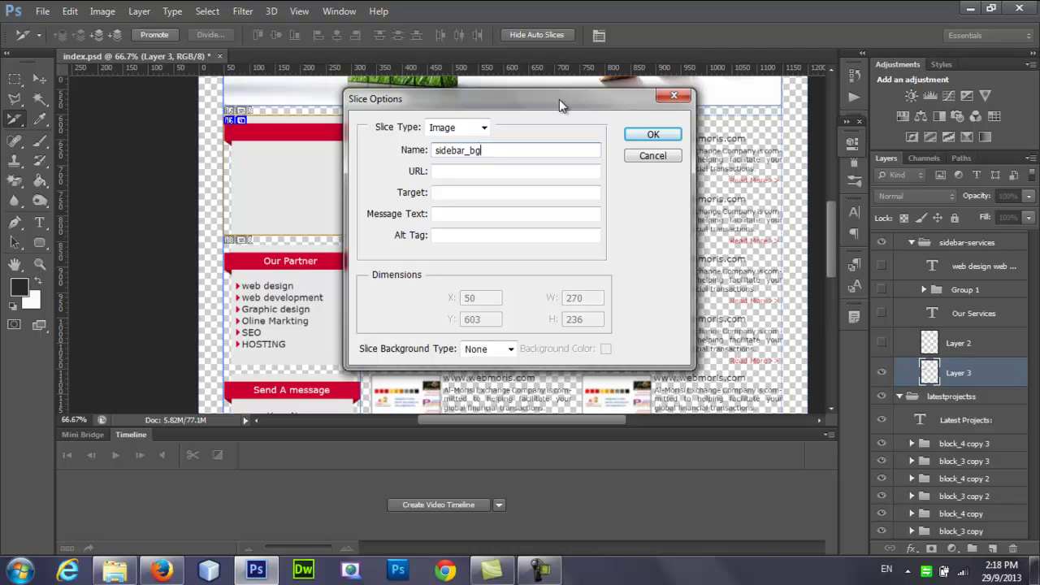
{"action": "left_click", "coordinate": [648, 134]}
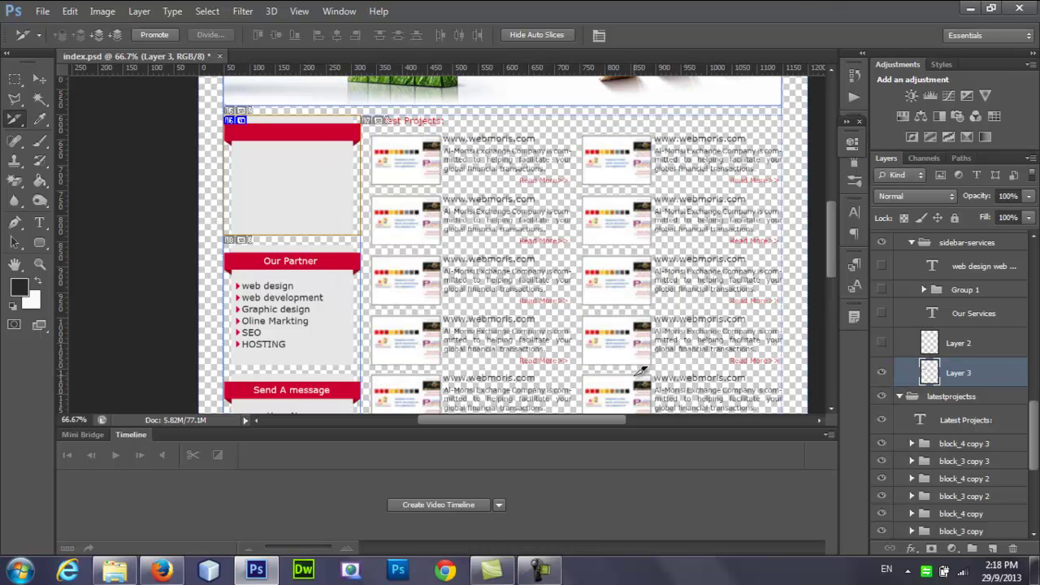
Compare the sidebar_bg slice as JPEG and PNG-24 in Save for Web, ending on PNG-24.
{"action": "key", "text": "ctrl+alt+shift+s"}
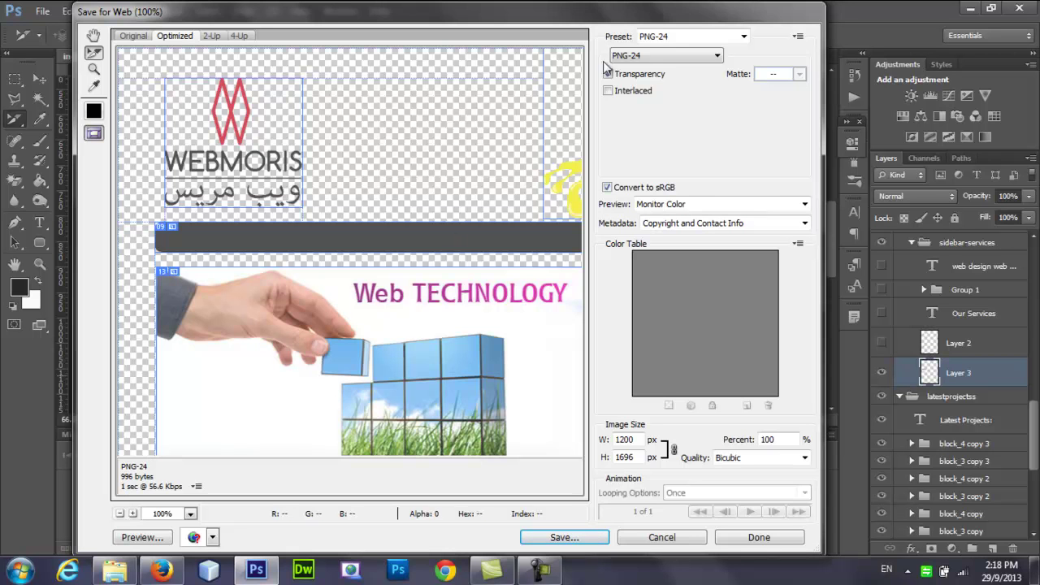
{"action": "left_click", "coordinate": [663, 539]}
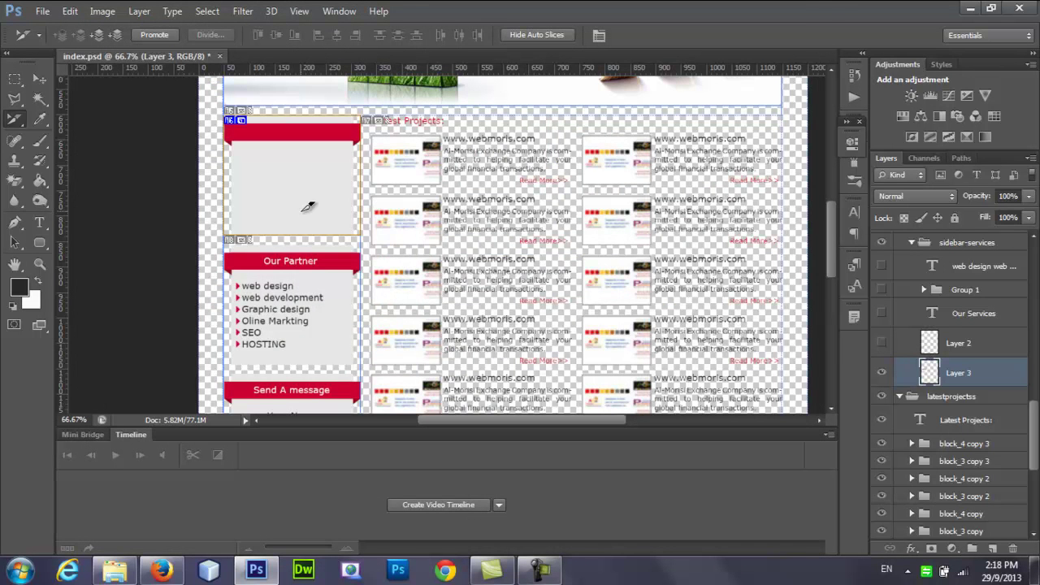
{"action": "key", "text": "ctrl+alt+shift+s"}
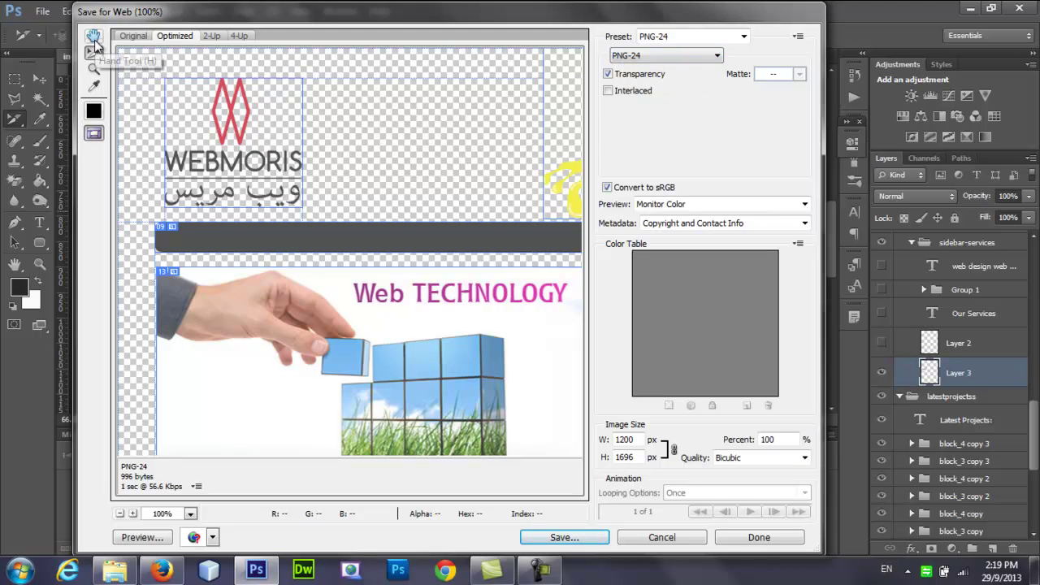
{"action": "left_click_drag", "start_coordinate": [316, 286], "coordinate": [233, 58]}
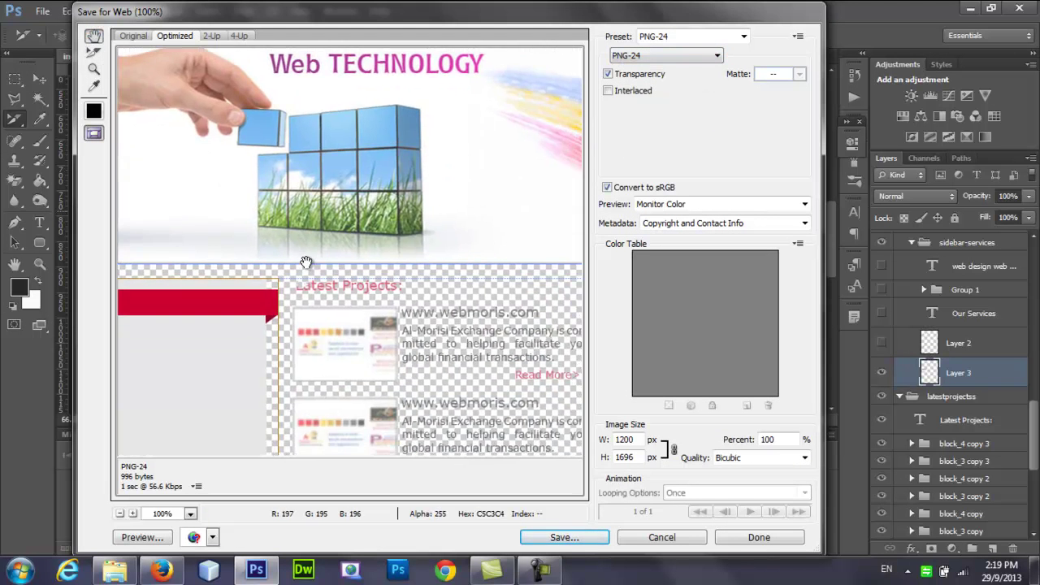
{"action": "left_click_drag", "start_coordinate": [306, 264], "coordinate": [388, 155]}
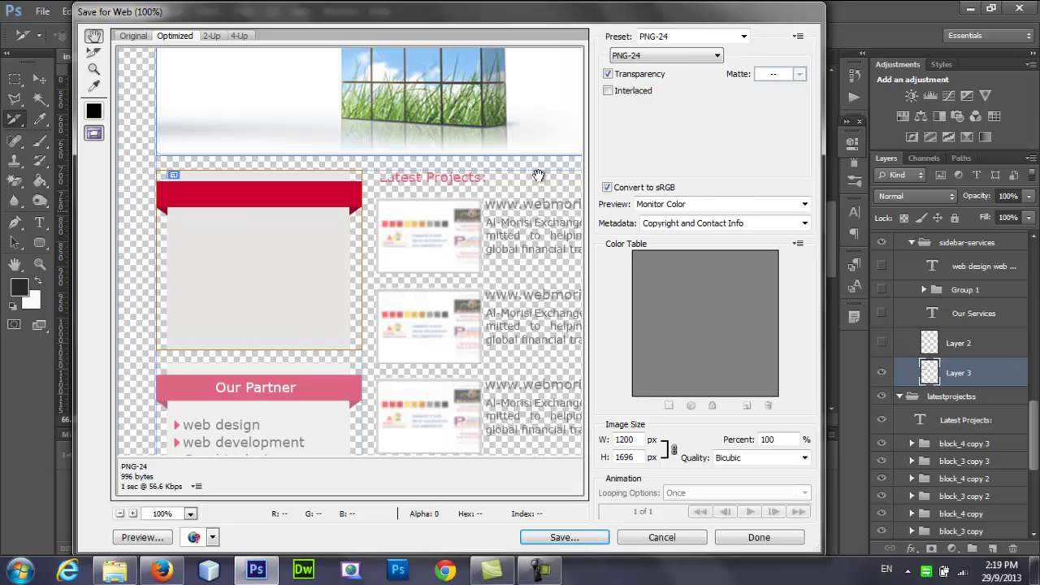
{"action": "left_click", "coordinate": [679, 54]}
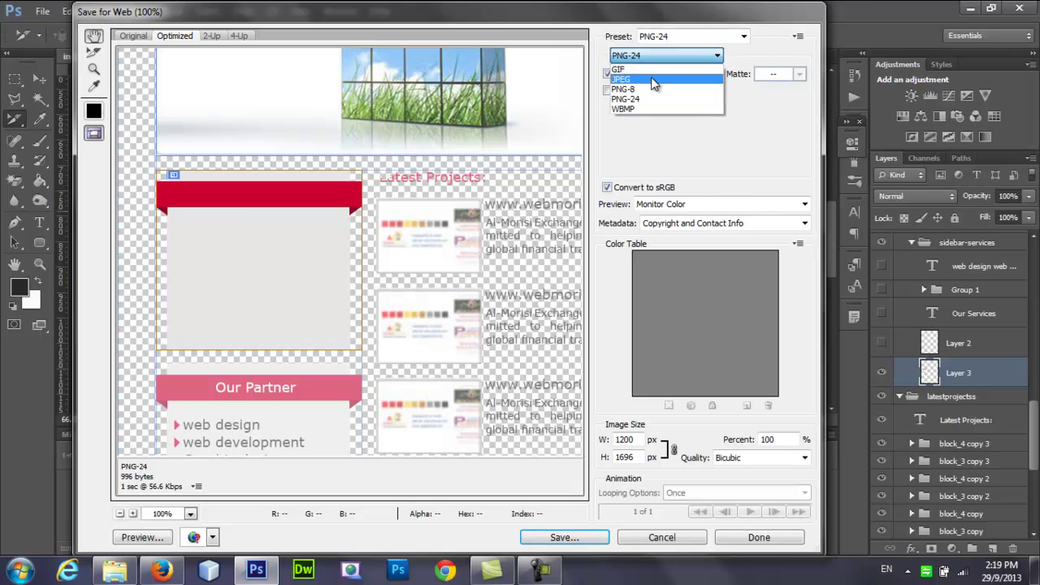
{"action": "left_click", "coordinate": [654, 79]}
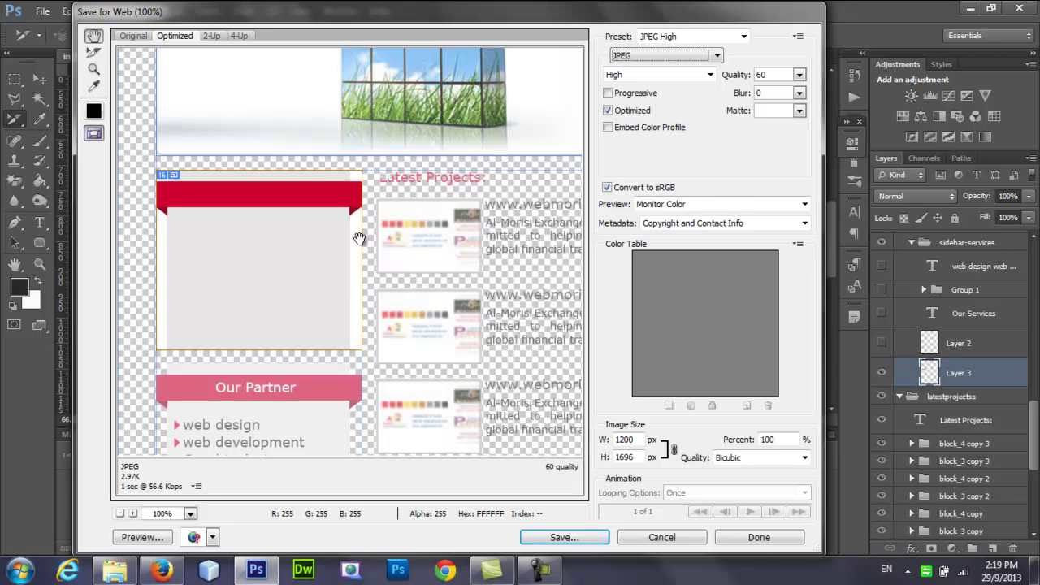
{"action": "left_click", "coordinate": [668, 58]}
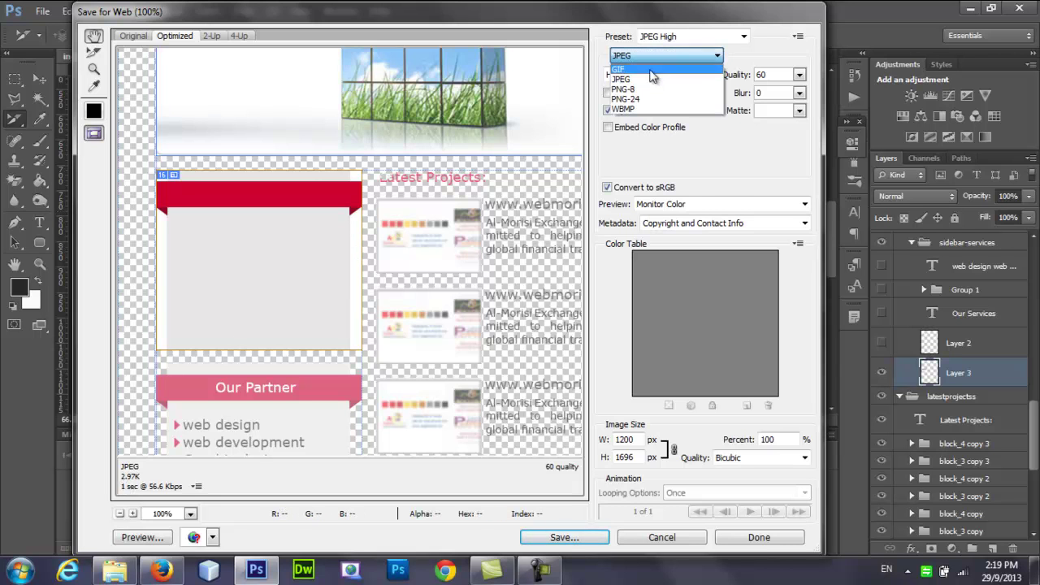
{"action": "left_click", "coordinate": [638, 99]}
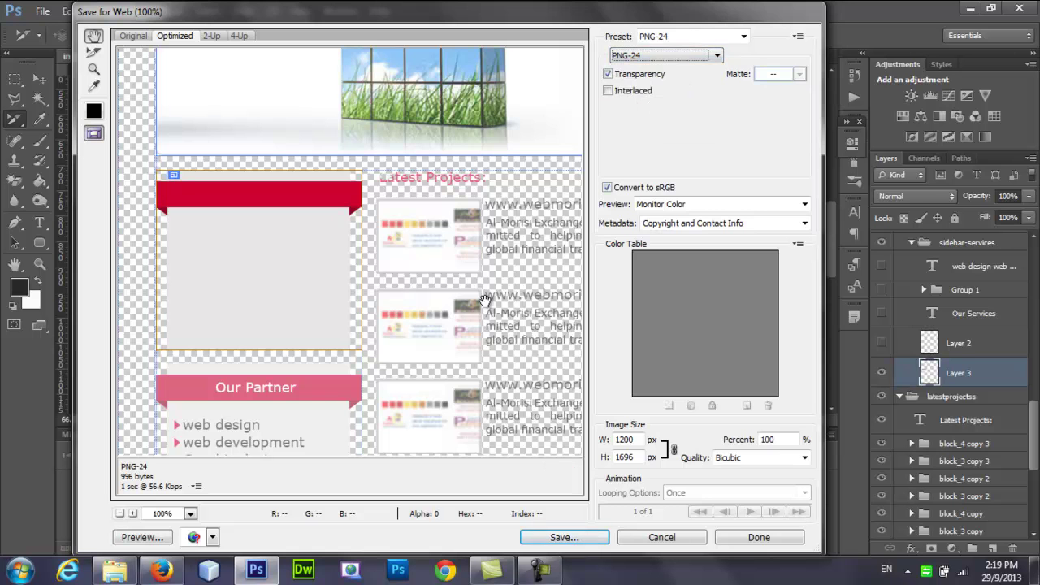
Save only the selected sidebar slice, images only, into the images folder and check the exported sidebar_bg file in the file explorer.
{"action": "left_click", "coordinate": [575, 539]}
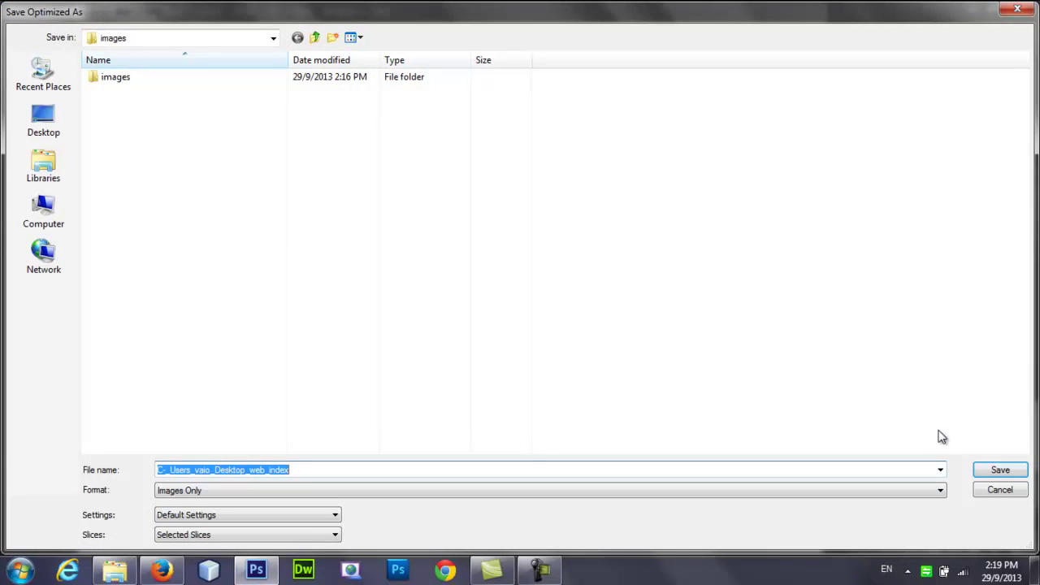
{"action": "left_click", "coordinate": [997, 472]}
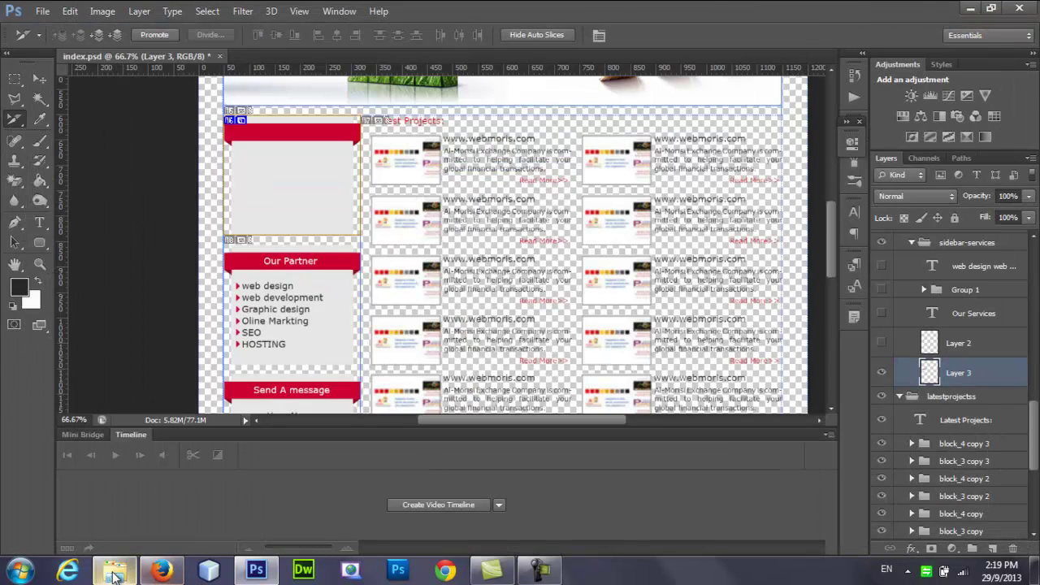
{"action": "left_click", "coordinate": [114, 571]}
{"action": "left_click", "coordinate": [400, 163]}
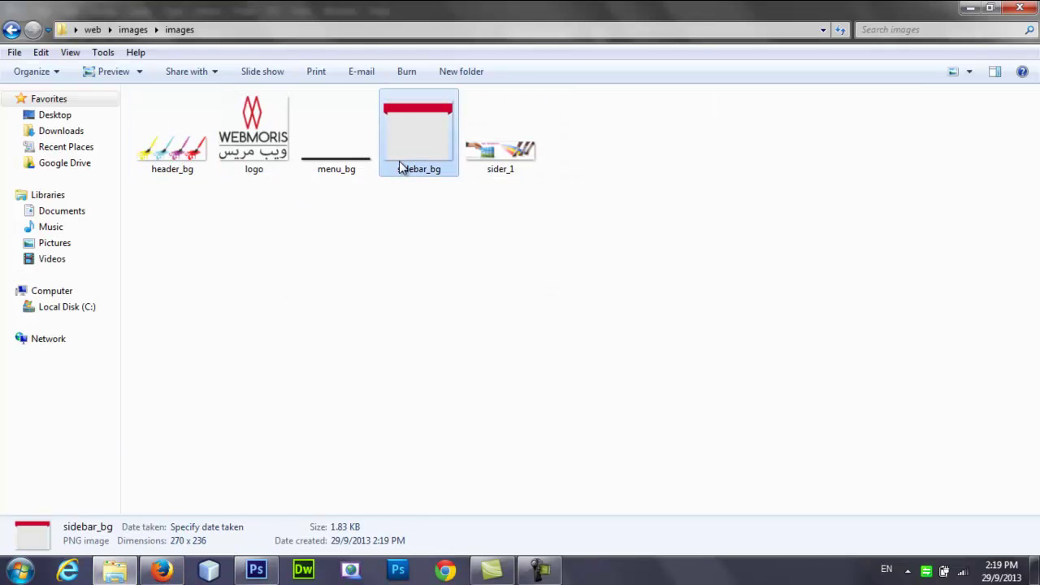
Switch to Photoshop and hide the Send A message heading and the name, email, message and send groups of the contact box.
{"action": "left_click", "coordinate": [256, 570]}
{"action": "left_click_drag", "start_coordinate": [834, 234], "coordinate": [832, 303]}
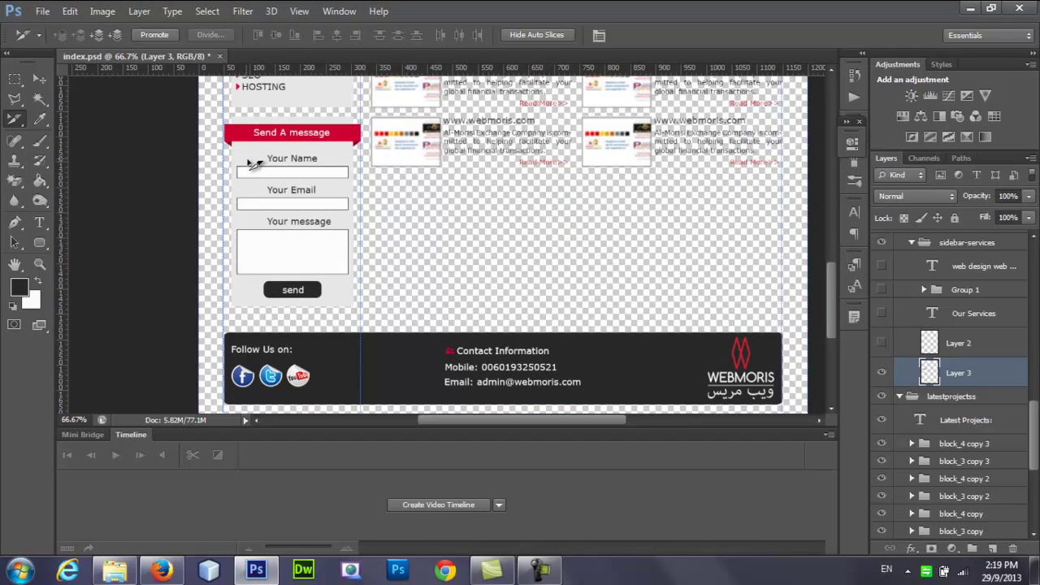
{"action": "left_click", "coordinate": [40, 78]}
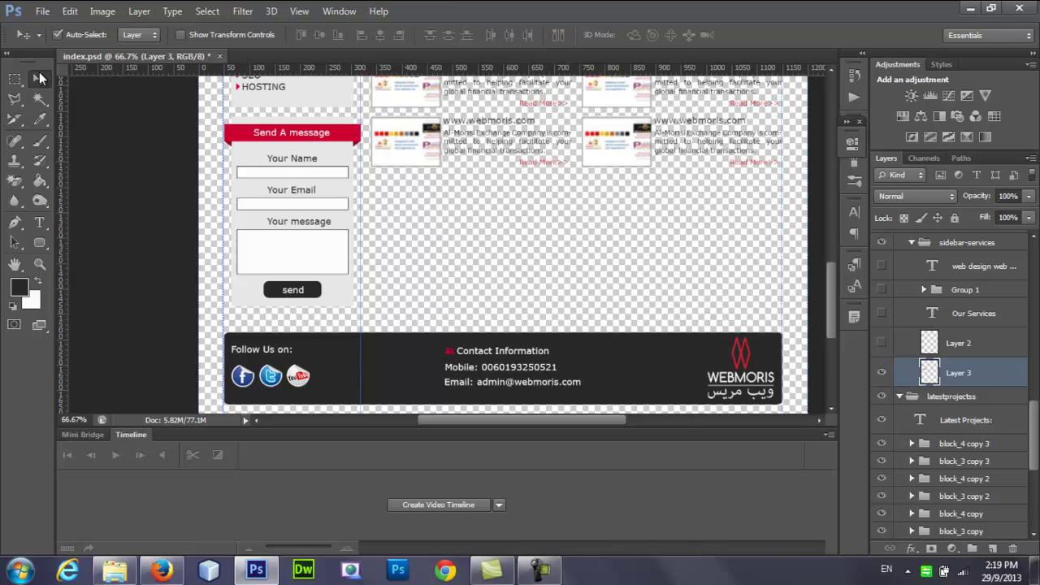
{"action": "left_click", "coordinate": [303, 133]}
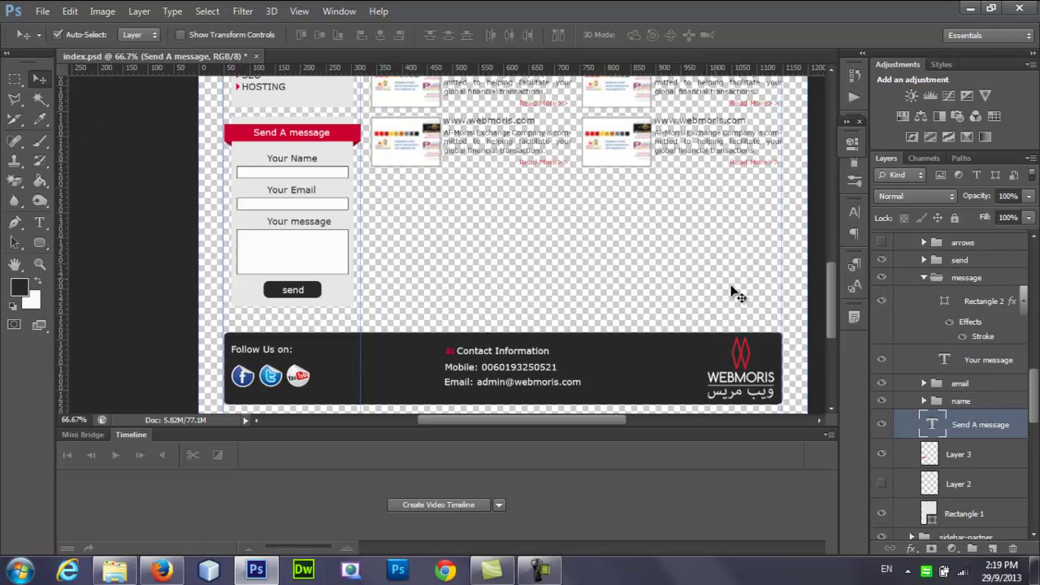
{"action": "left_click", "coordinate": [881, 424]}
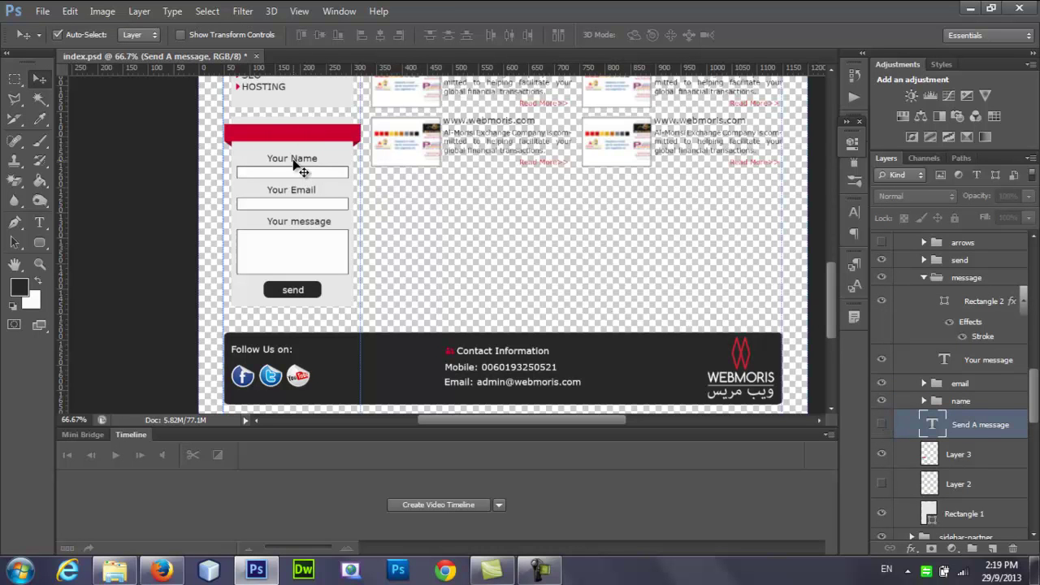
{"action": "left_click", "coordinate": [881, 401]}
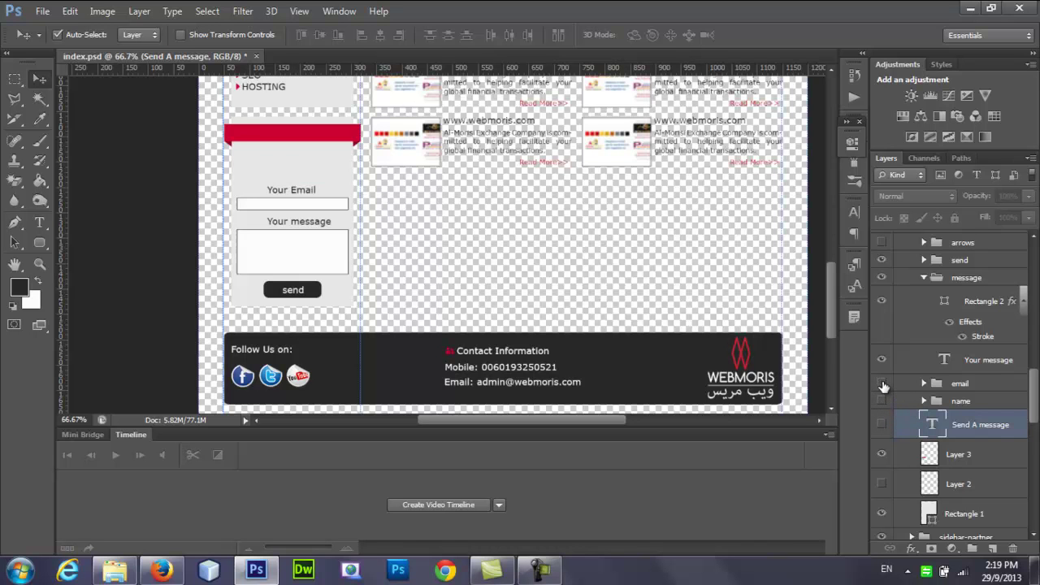
{"action": "left_click", "coordinate": [882, 383]}
{"action": "left_click", "coordinate": [882, 278]}
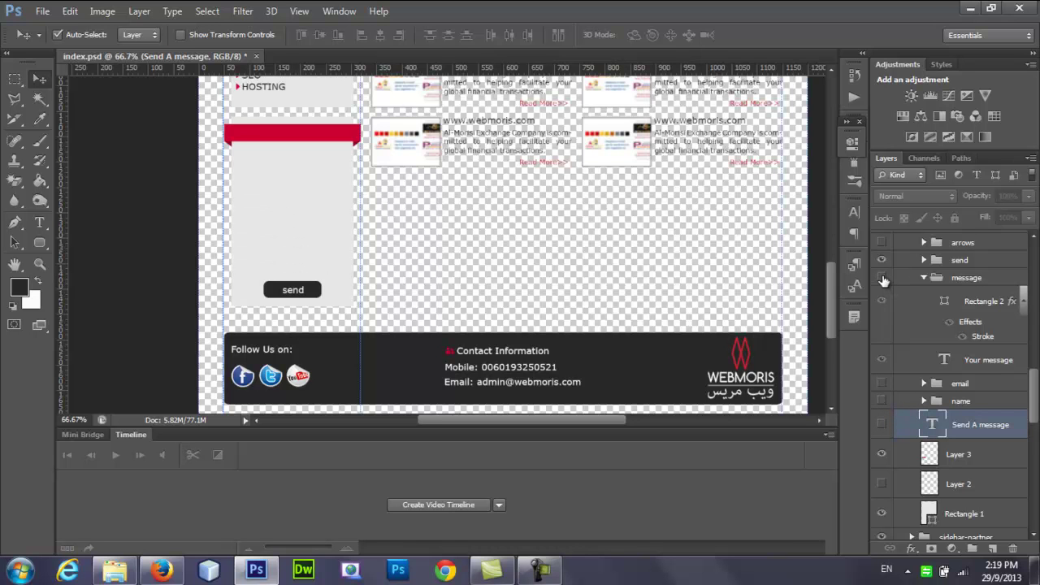
{"action": "left_click", "coordinate": [882, 259]}
{"action": "left_click", "coordinate": [882, 260]}
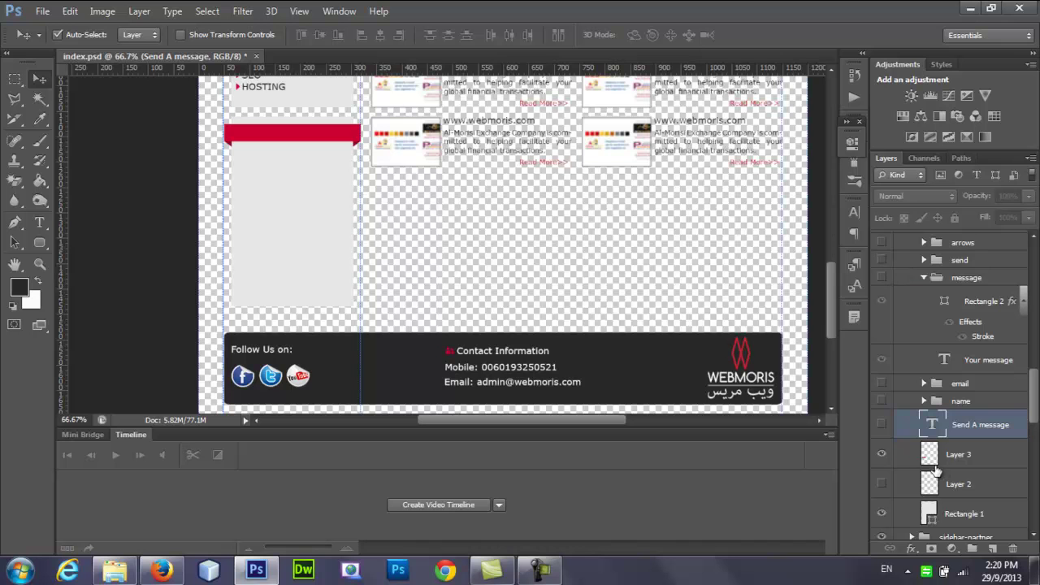
Move Layer 3 of the Send A message box below Layer 2 and merge it with Rectangle 1.
{"action": "left_click_drag", "start_coordinate": [936, 457], "coordinate": [938, 489]}
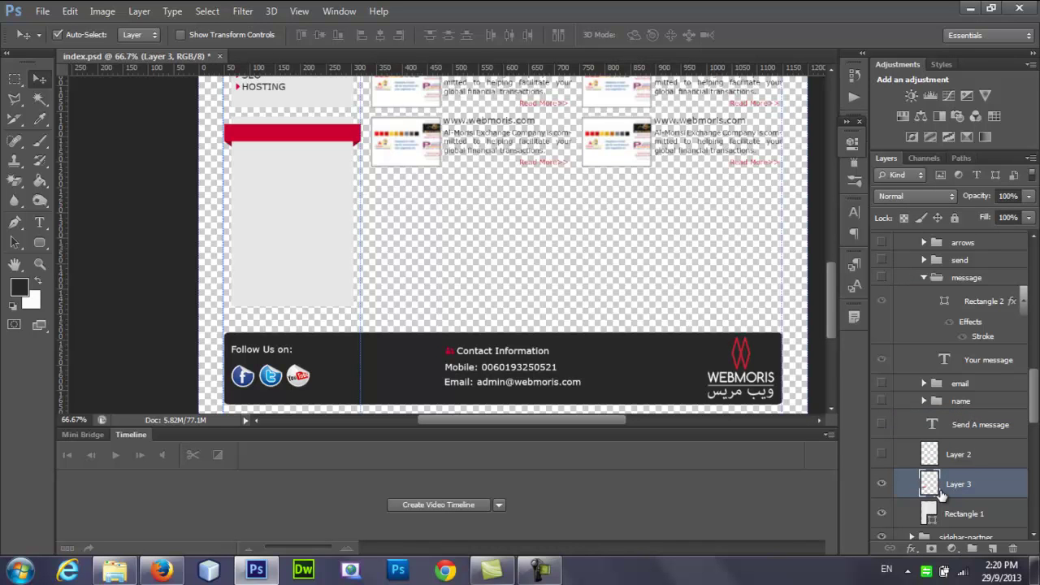
{"action": "left_click", "coordinate": [934, 510], "text": "shift"}
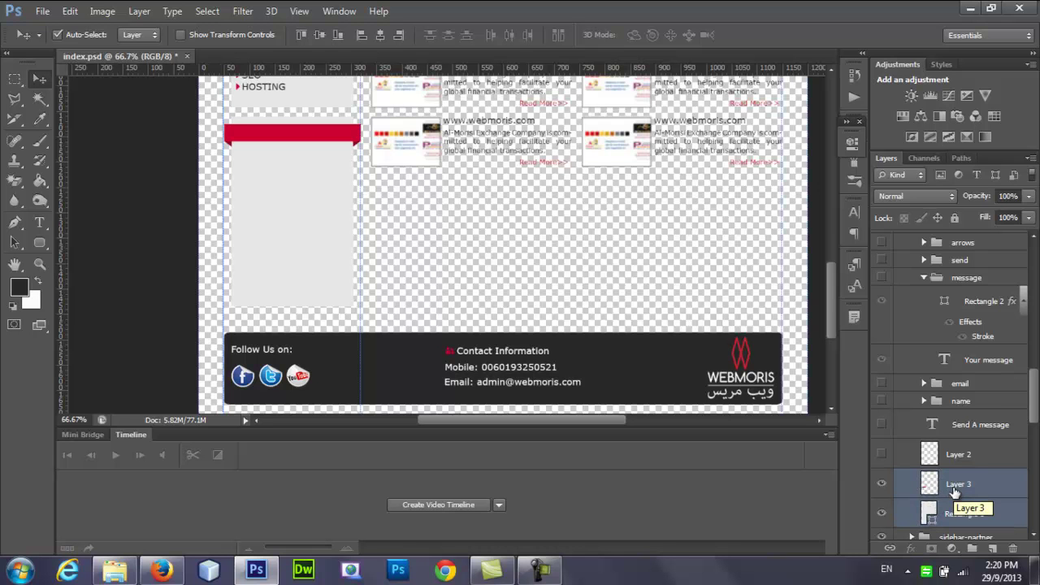
{"action": "right_click", "coordinate": [955, 487]}
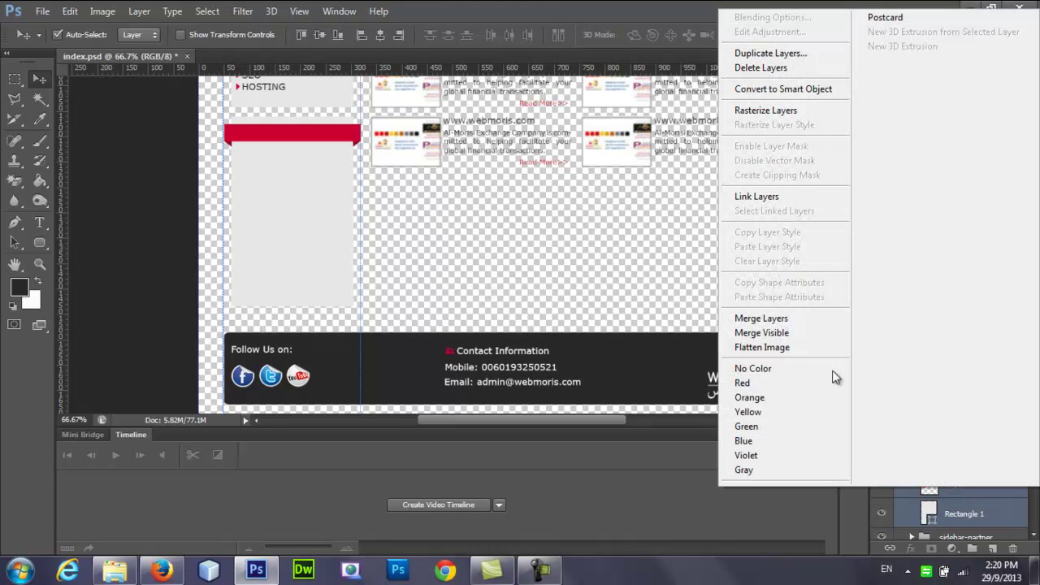
{"action": "left_click", "coordinate": [776, 322]}
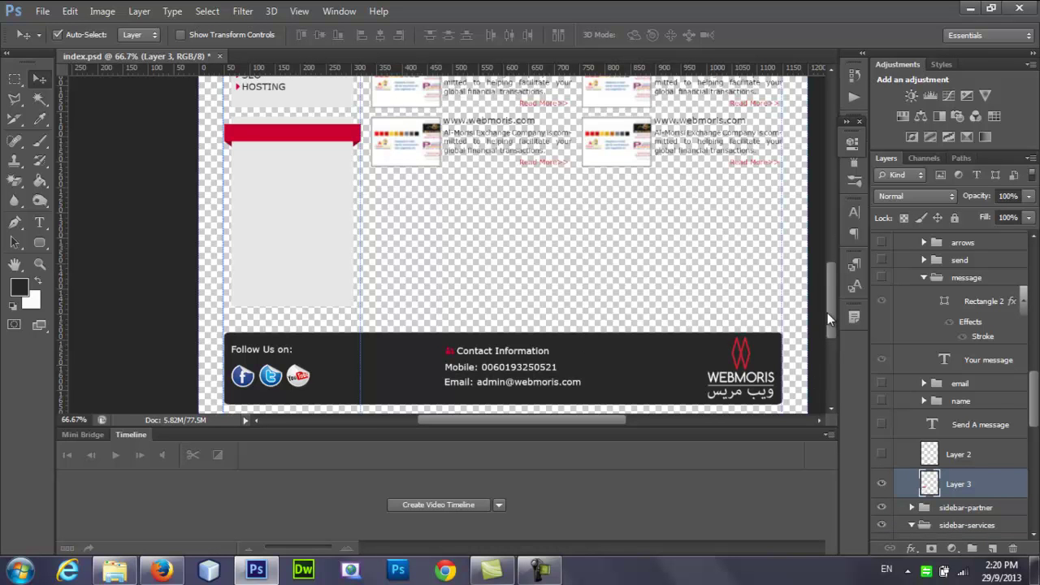
Create a layer-based slice from the merged Layer 3 background of the Send A message box.
{"action": "key", "text": "ctrl+minus"}
{"action": "left_click_drag", "start_coordinate": [833, 314], "coordinate": [830, 290]}
{"action": "left_click_drag", "start_coordinate": [832, 251], "coordinate": [831, 275]}
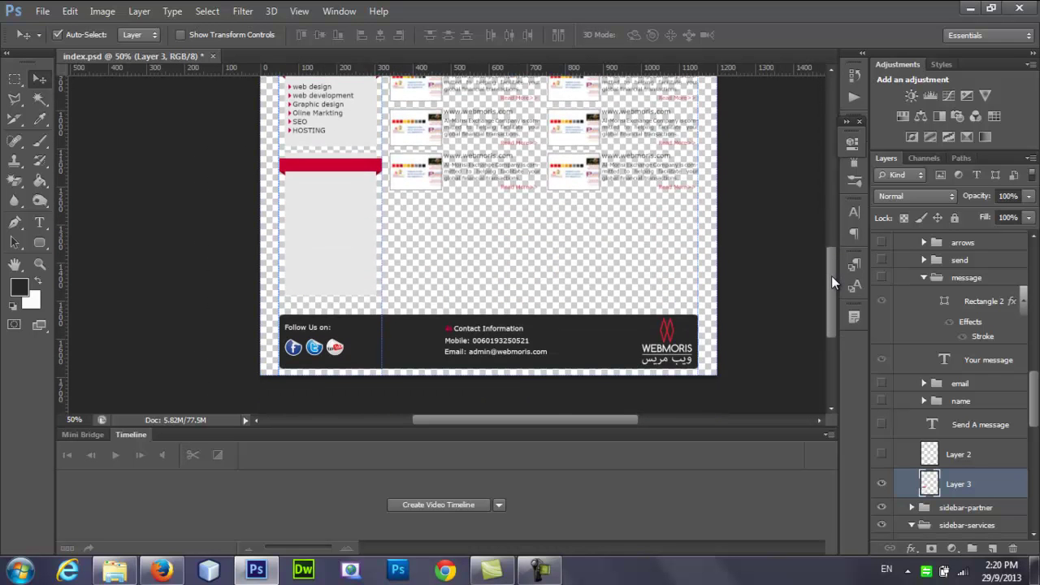
{"action": "key", "text": "ctrl+plus"}
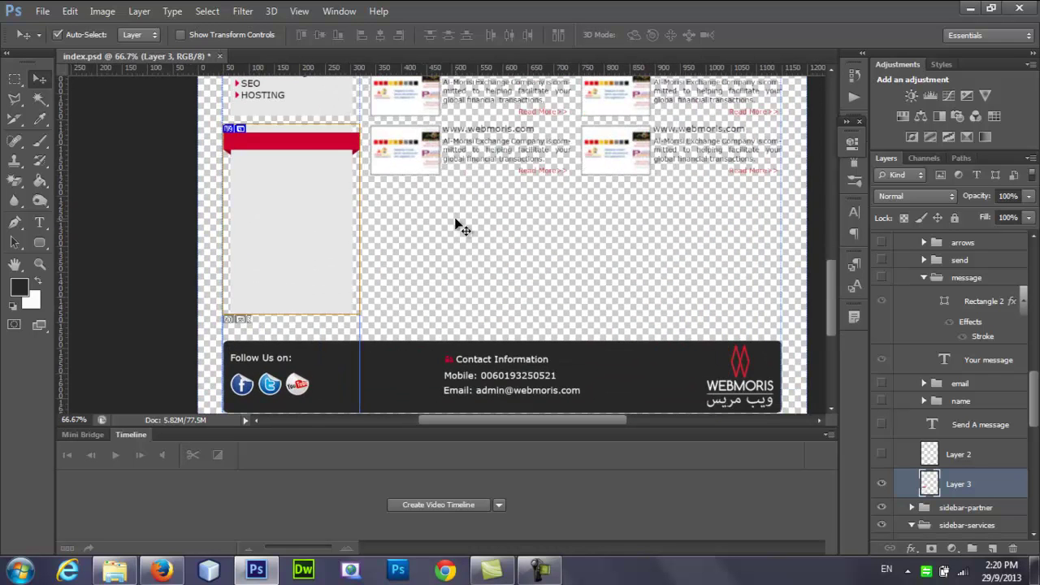
{"action": "key", "text": "ctrl+alt+shift+s"}
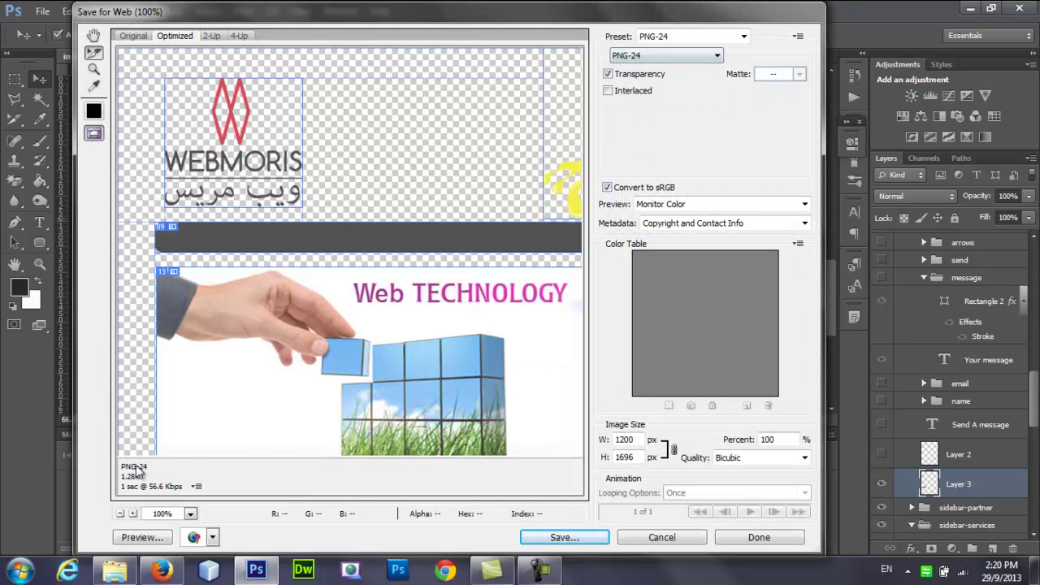
{"action": "left_click", "coordinate": [697, 56]}
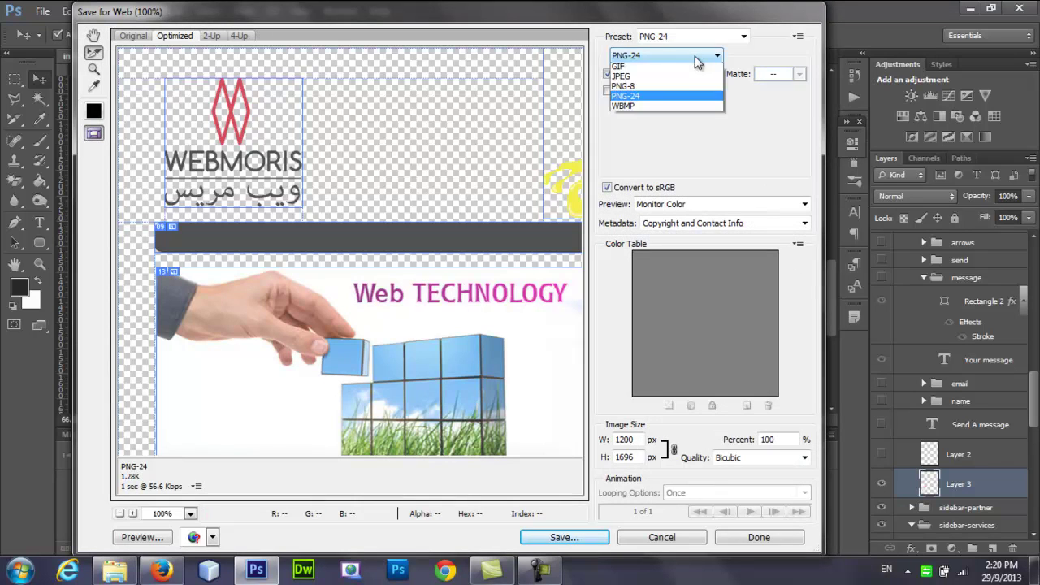
{"action": "left_click", "coordinate": [668, 76]}
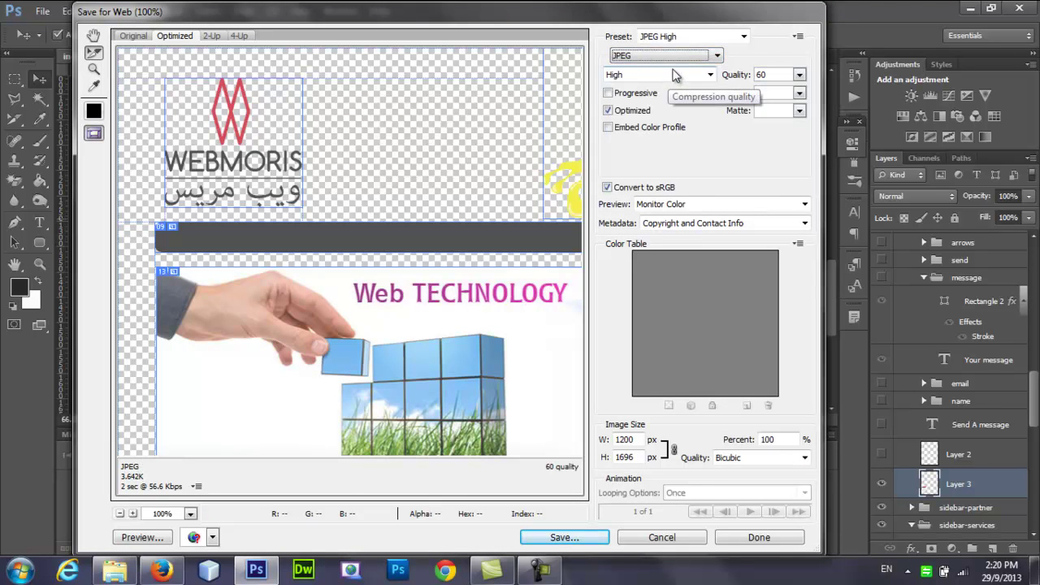
{"action": "left_click", "coordinate": [674, 55]}
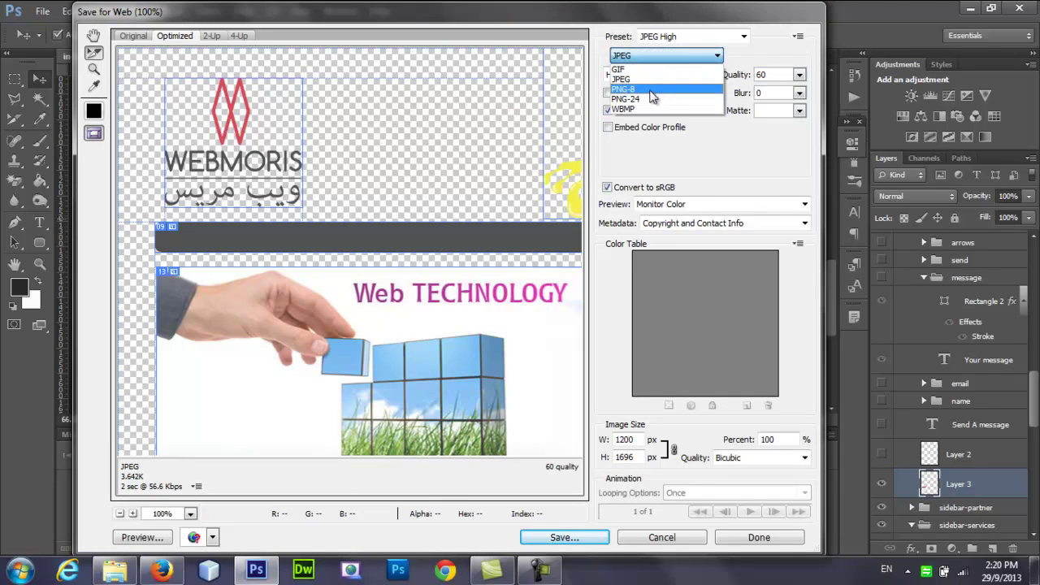
{"action": "left_click", "coordinate": [650, 100]}
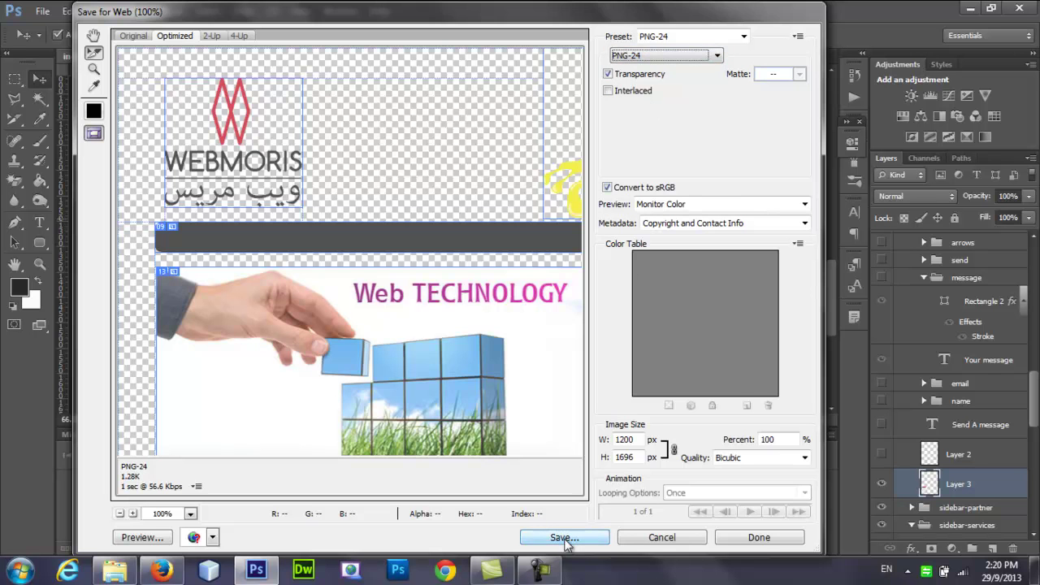
{"action": "left_click", "coordinate": [653, 537]}
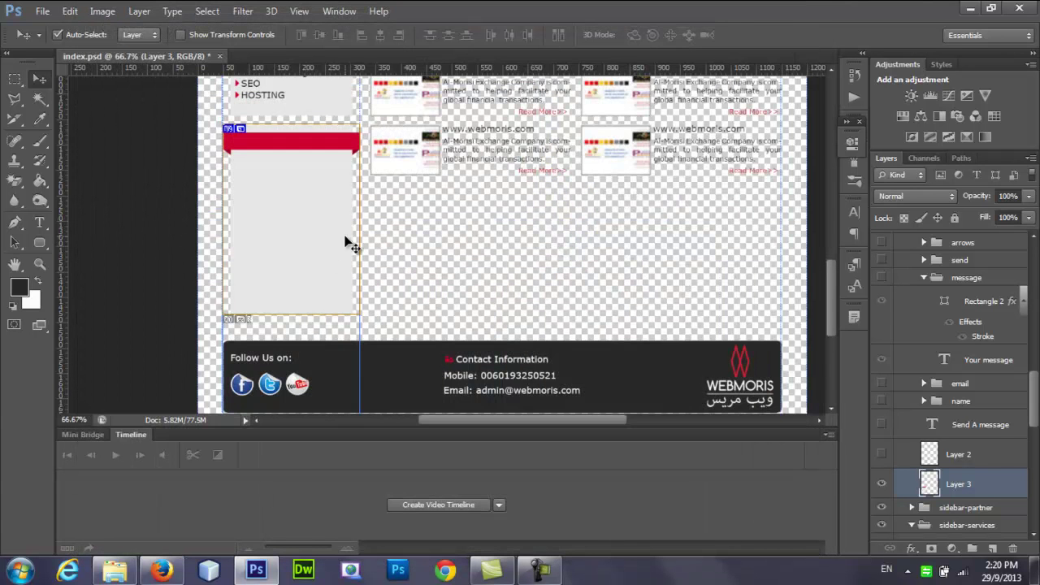
Select the slice around the Send A message box background with the Slice Select Tool and name it sidebar_bg2.
{"action": "left_click", "coordinate": [12, 119]}
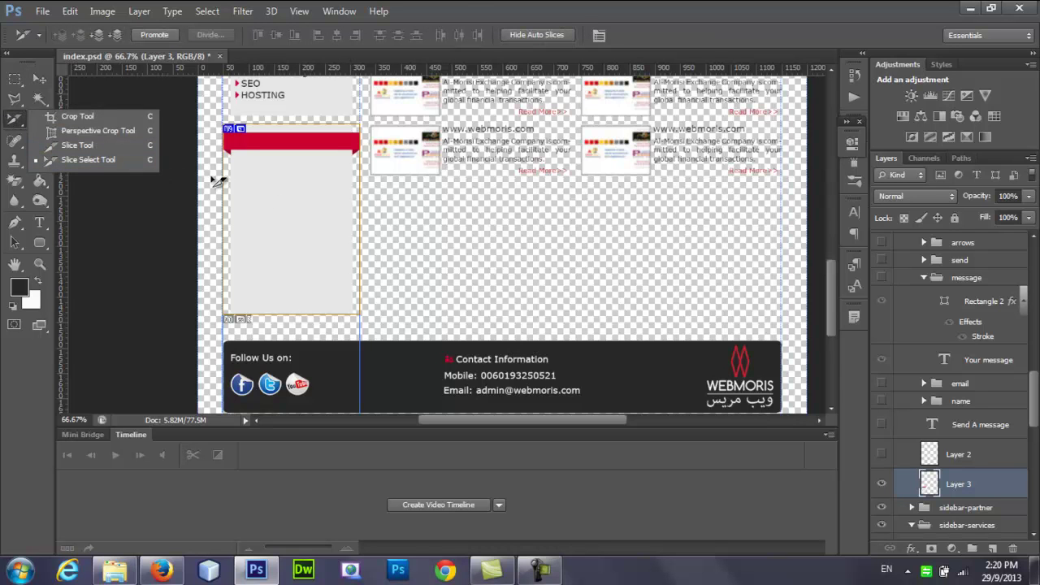
{"action": "left_click", "coordinate": [84, 144]}
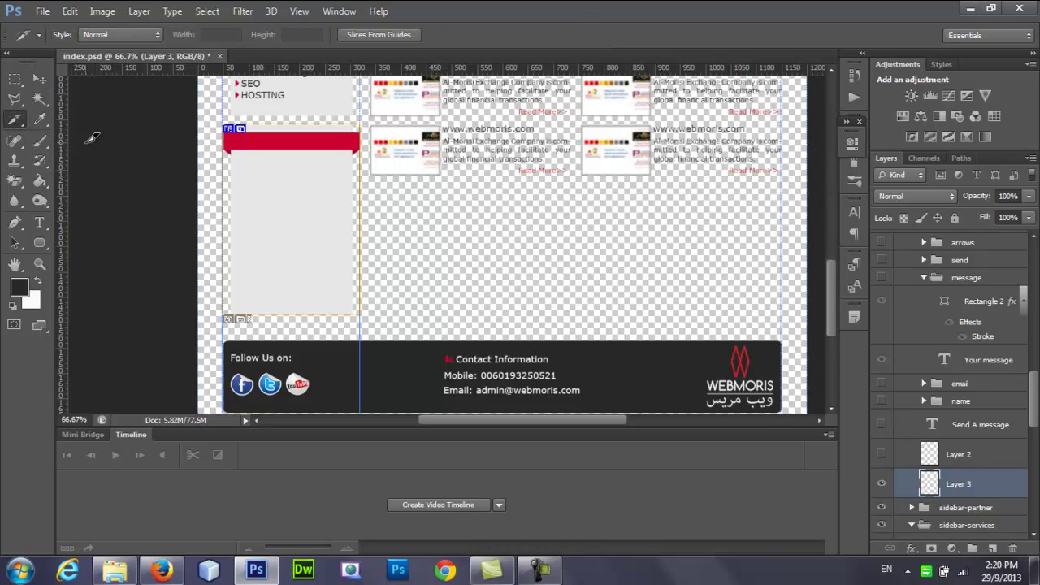
{"action": "left_click", "coordinate": [20, 122]}
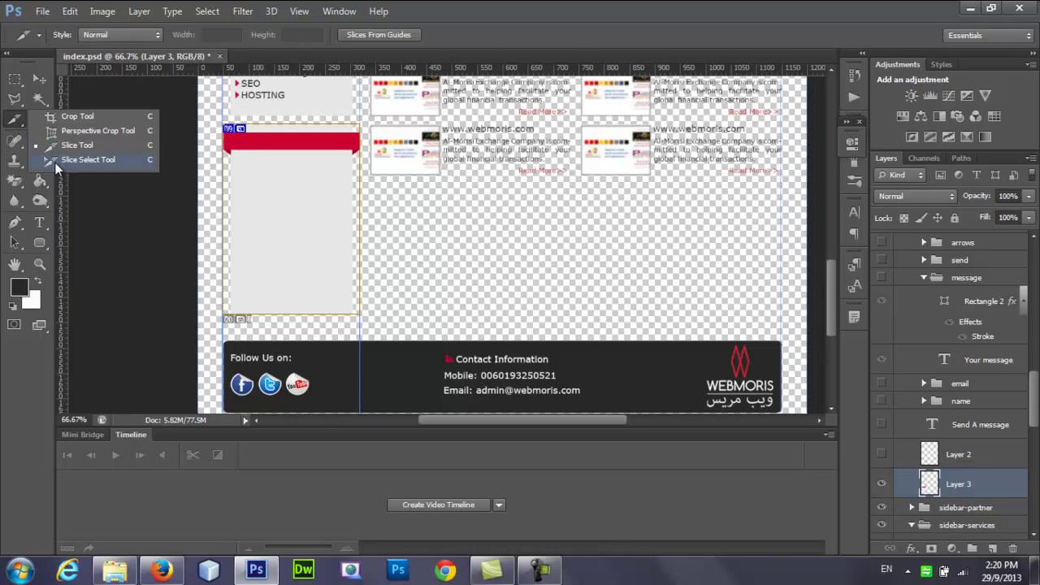
{"action": "left_click", "coordinate": [55, 160]}
{"action": "double_click", "coordinate": [264, 214]}
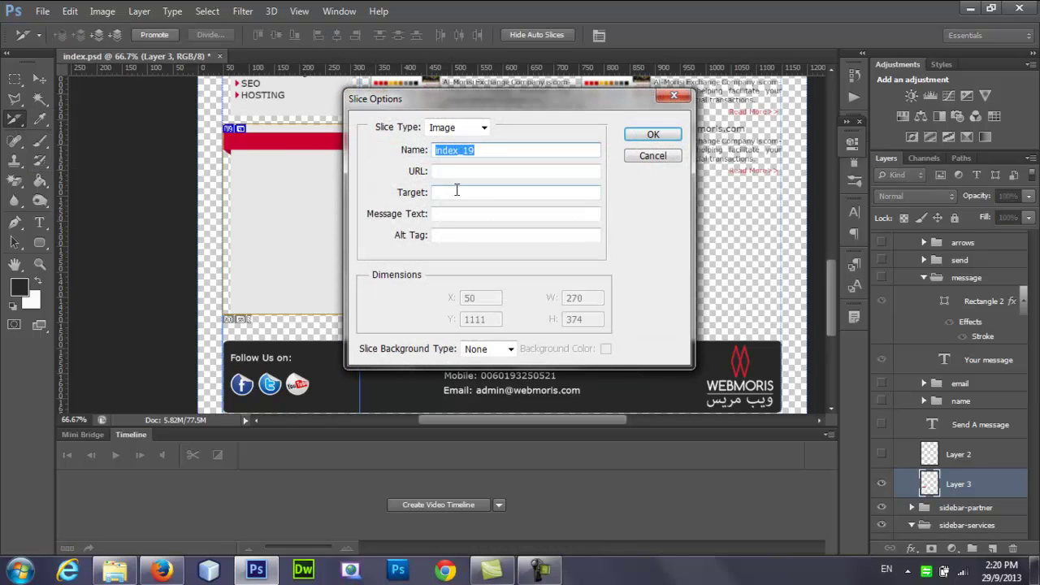
{"action": "type", "text": "sid"}
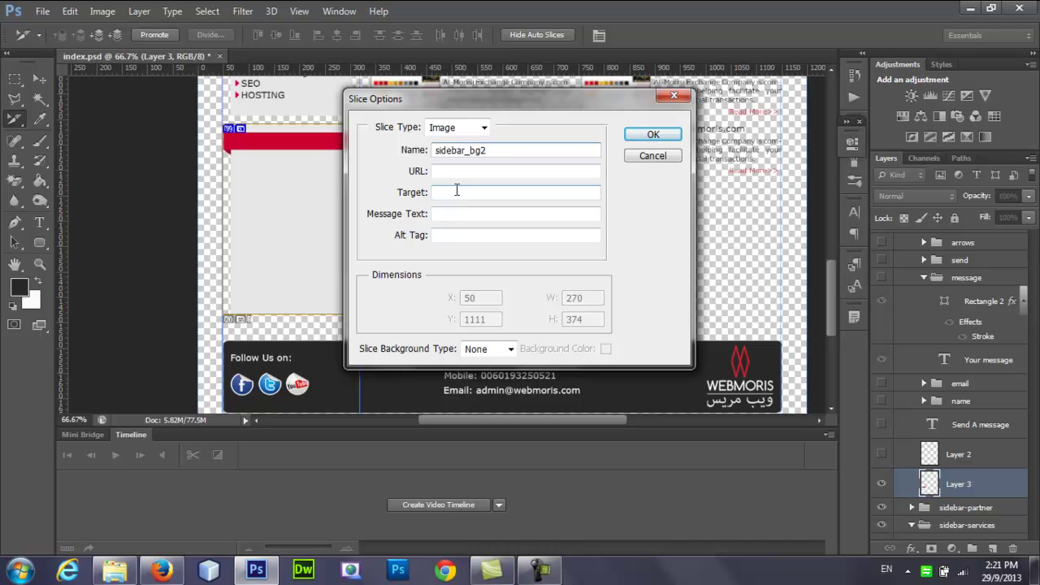
{"action": "left_click", "coordinate": [651, 135]}
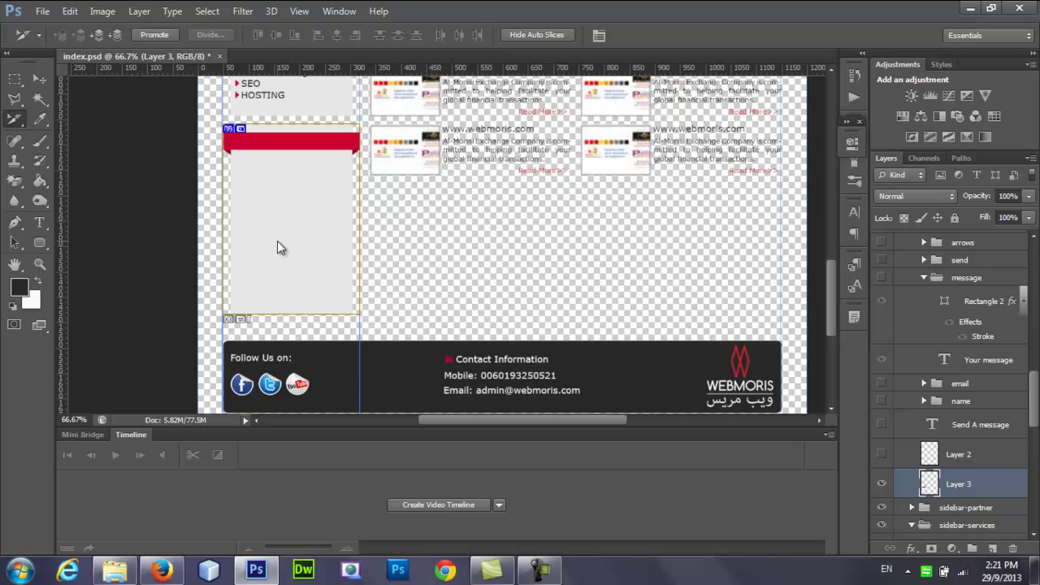
Save the selected sidebar_bg2 slice for web as PNG-24 and check the exported file in the file explorer.
{"action": "key", "text": "ctrl+alt+shift+s"}
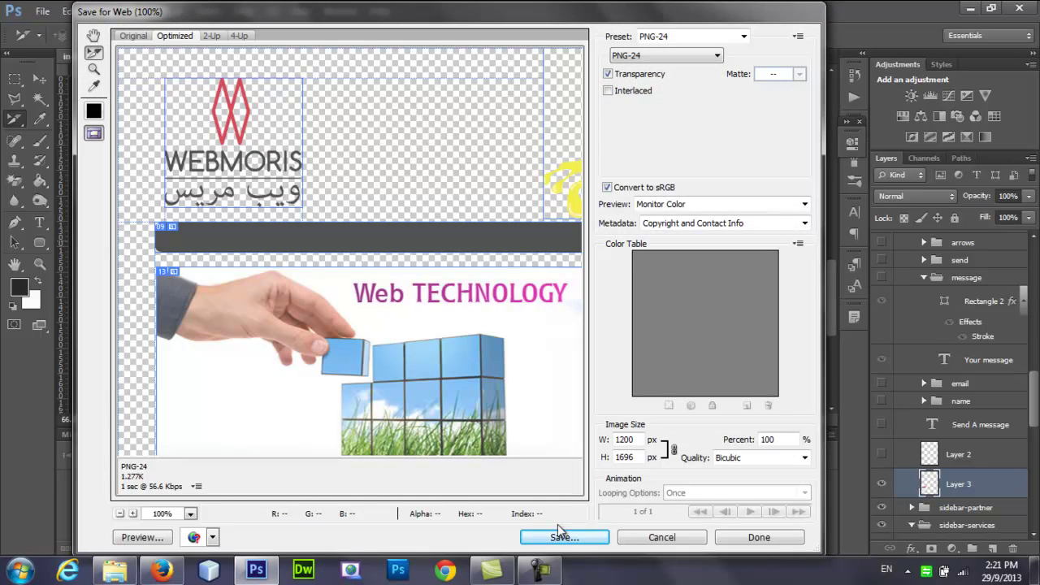
{"action": "left_click", "coordinate": [554, 537]}
{"action": "left_click", "coordinate": [1000, 489]}
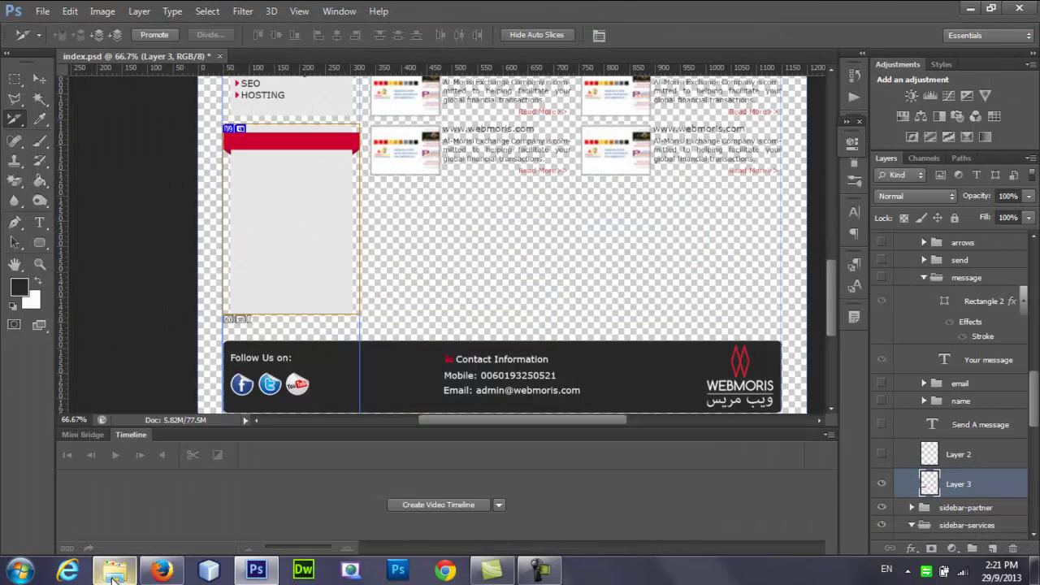
{"action": "left_click", "coordinate": [113, 572]}
{"action": "left_click", "coordinate": [491, 170]}
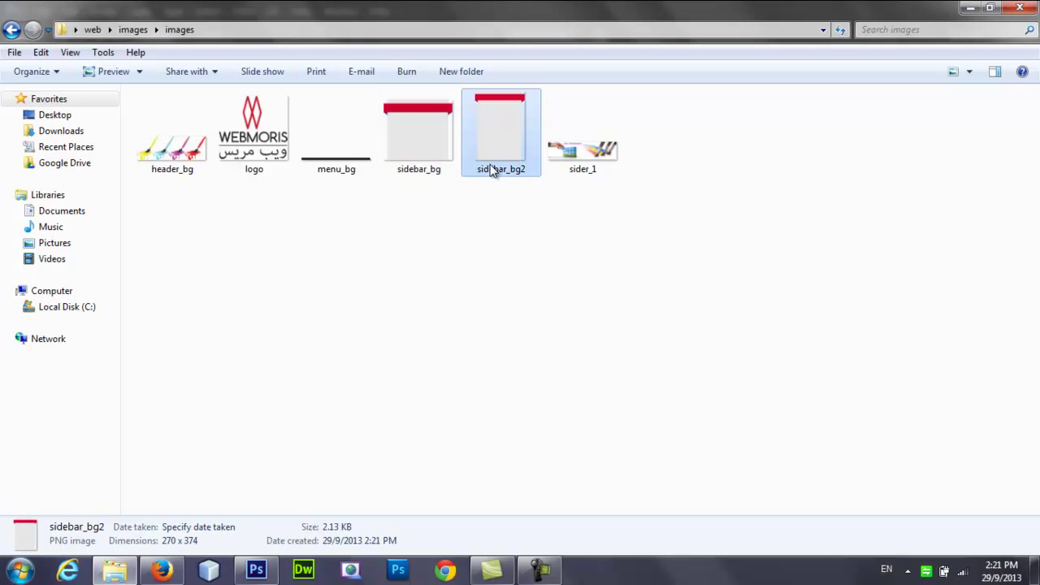
Switch to Photoshop and hide the slinks group with the Follow Us on text and social icons in the footer.
{"action": "left_click", "coordinate": [256, 570]}
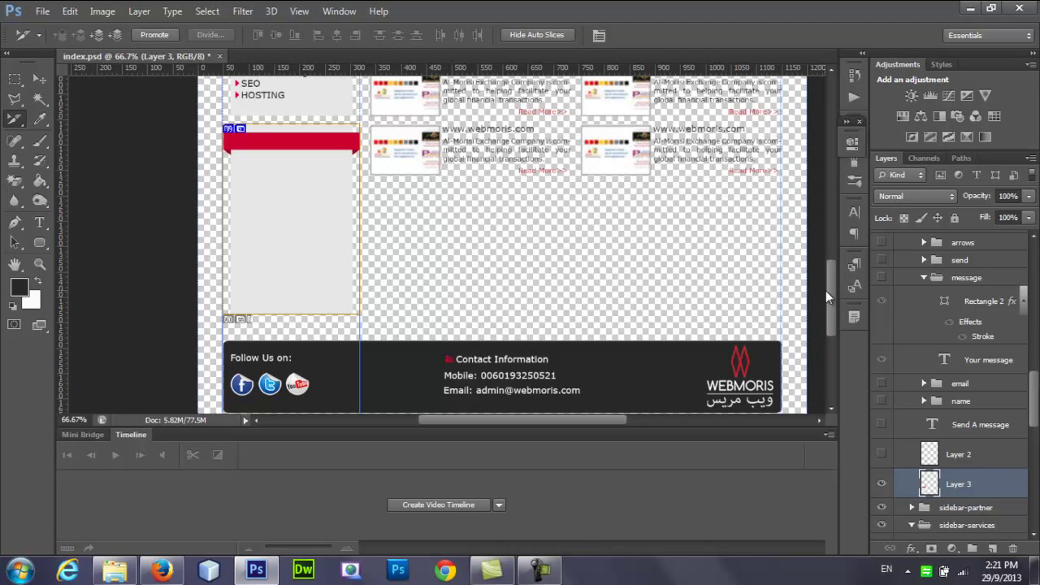
{"action": "left_click_drag", "start_coordinate": [832, 290], "coordinate": [836, 324]}
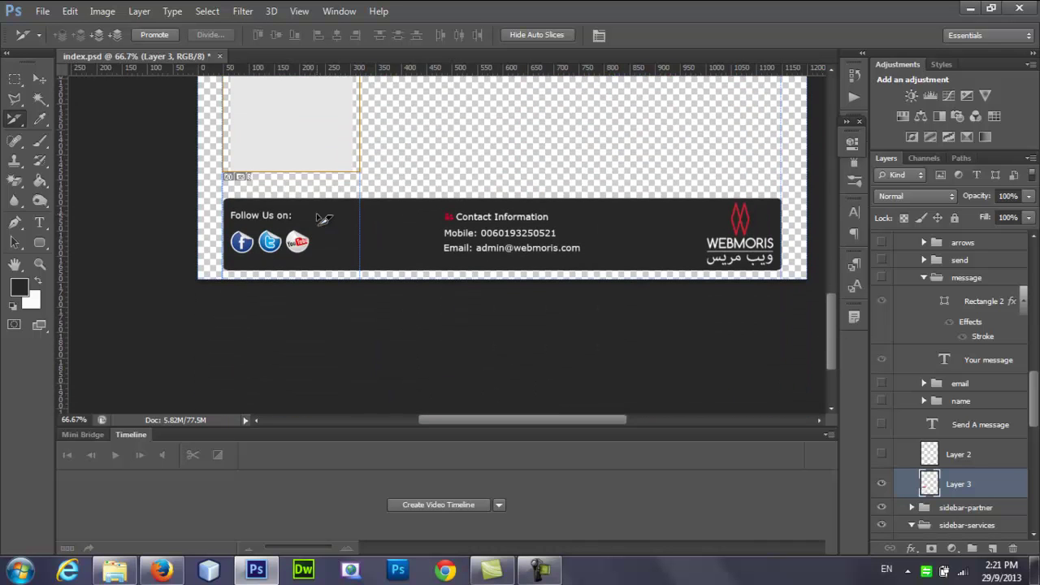
{"action": "left_click", "coordinate": [39, 81]}
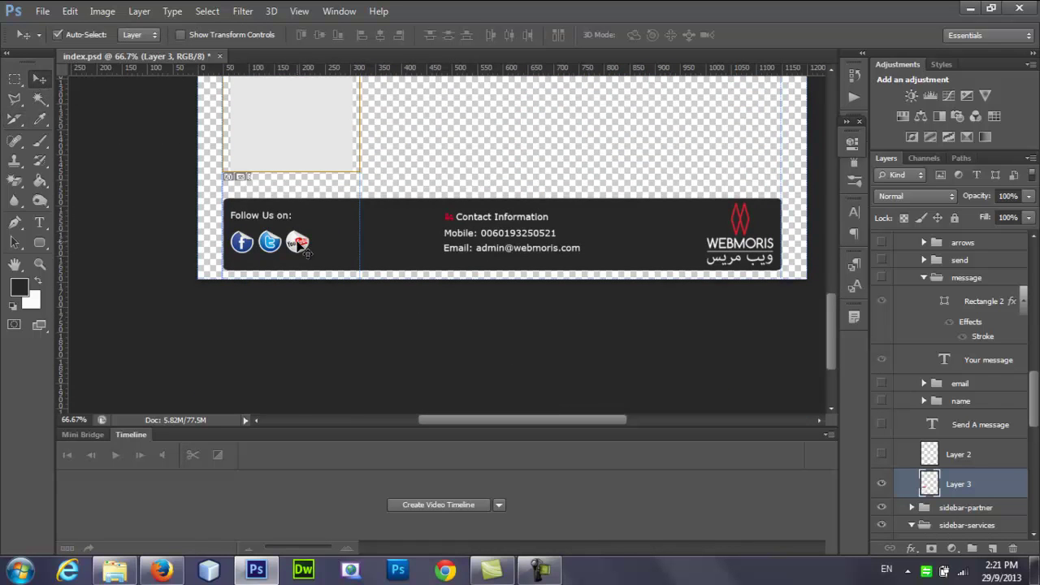
{"action": "left_click", "coordinate": [296, 242]}
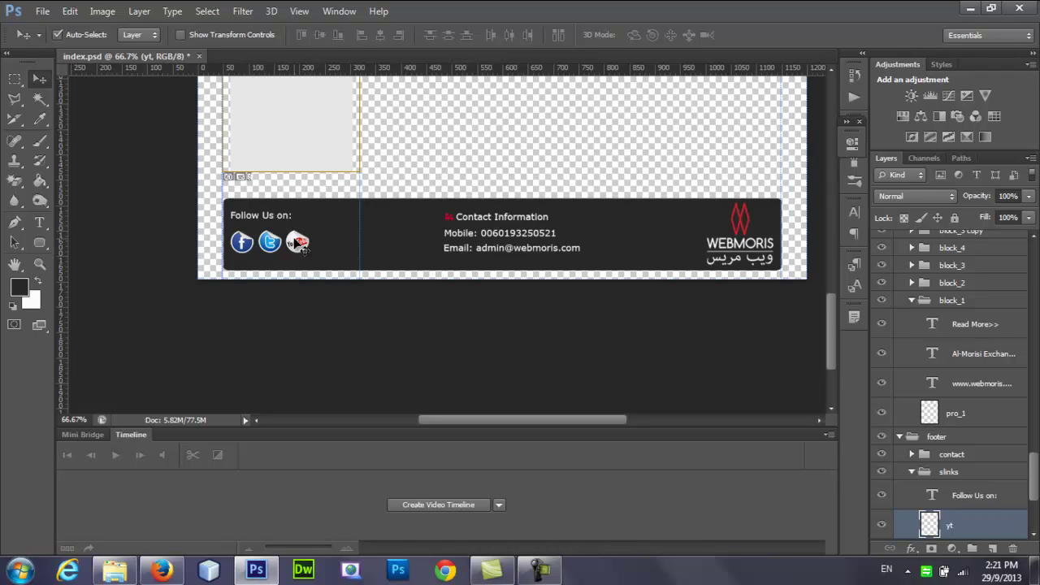
{"action": "left_click_drag", "start_coordinate": [302, 248], "coordinate": [300, 246]}
{"action": "left_click", "coordinate": [880, 471]}
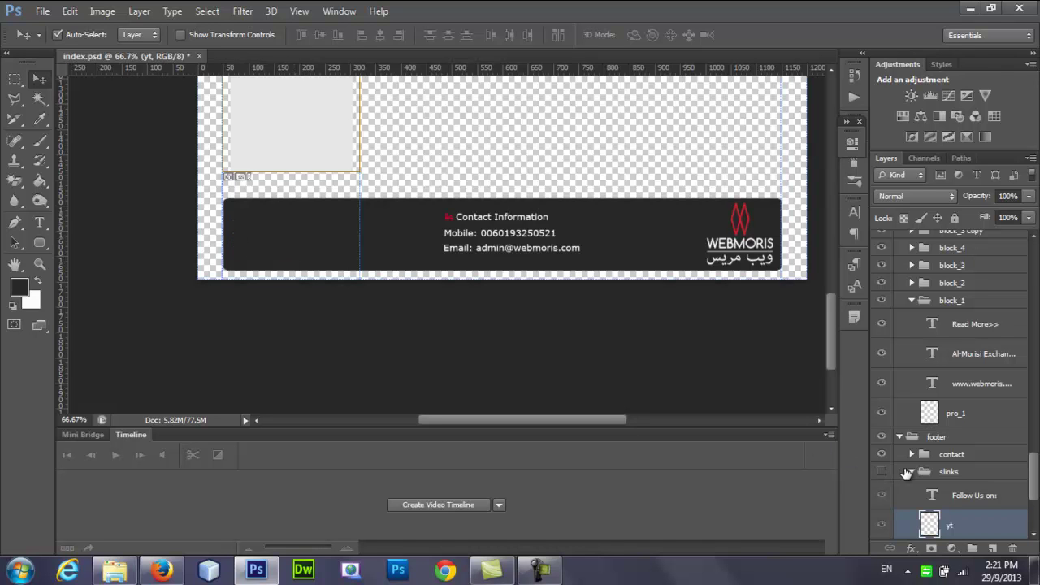
{"action": "left_click", "coordinate": [881, 455]}
{"action": "left_click", "coordinate": [881, 454]}
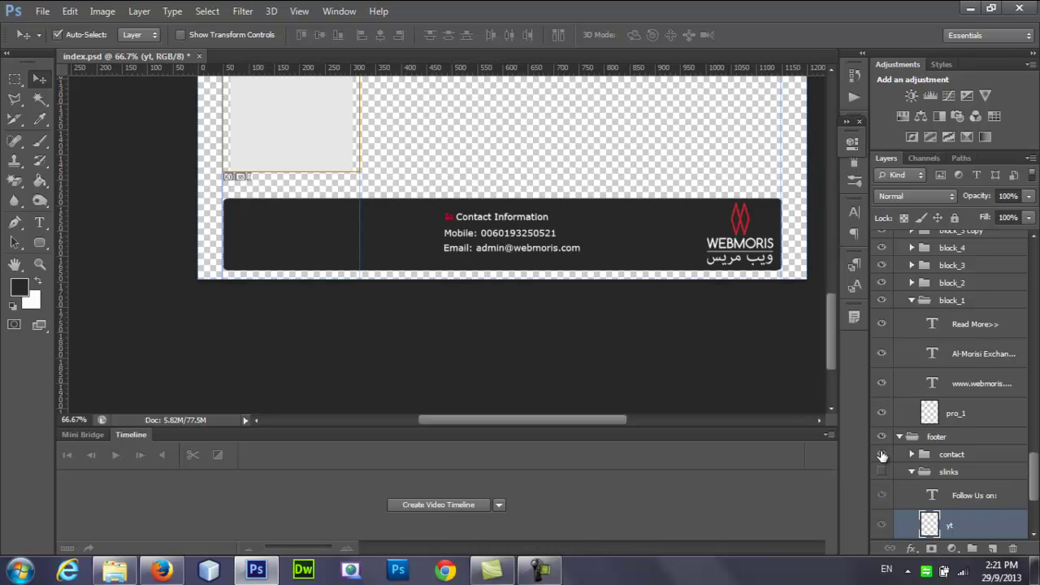
Hide the f_bg footer background and create a layer-based slice from the contact_img icon layer.
{"action": "left_click", "coordinate": [449, 220]}
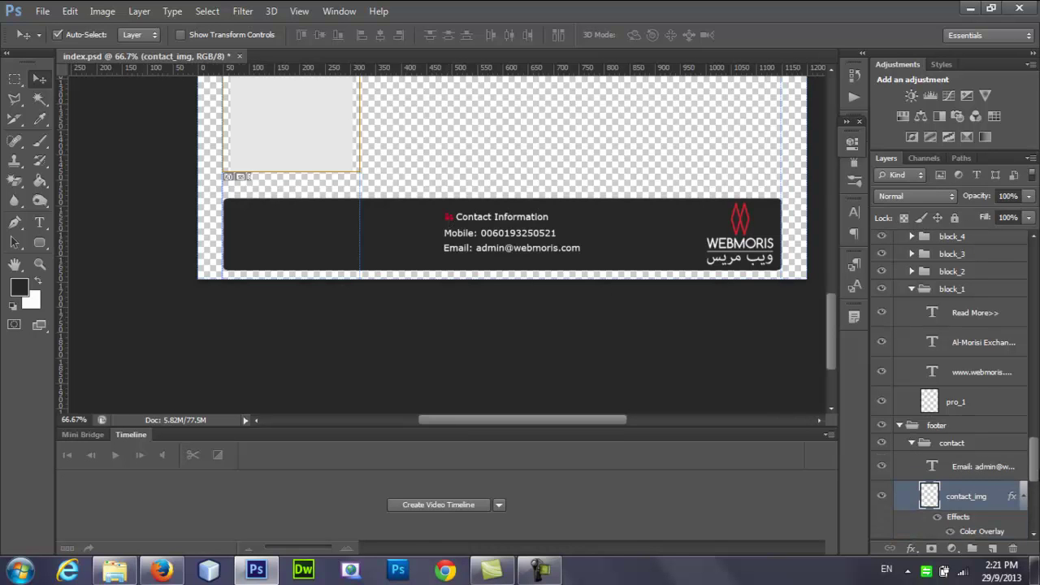
{"action": "left_click_drag", "start_coordinate": [1035, 469], "coordinate": [1037, 516]}
{"action": "left_click", "coordinate": [881, 495]}
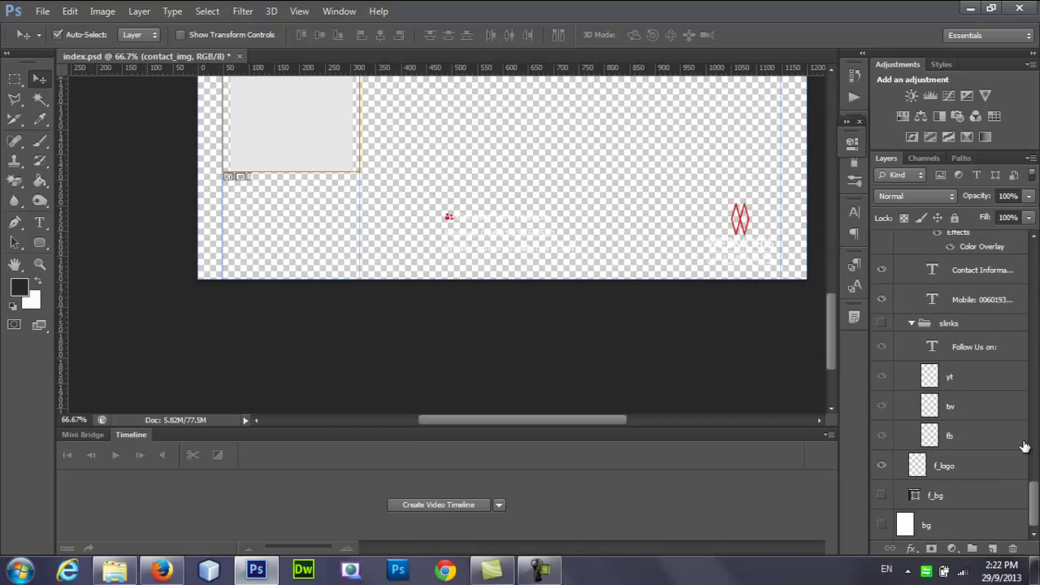
{"action": "left_click_drag", "start_coordinate": [1037, 501], "coordinate": [1037, 484]}
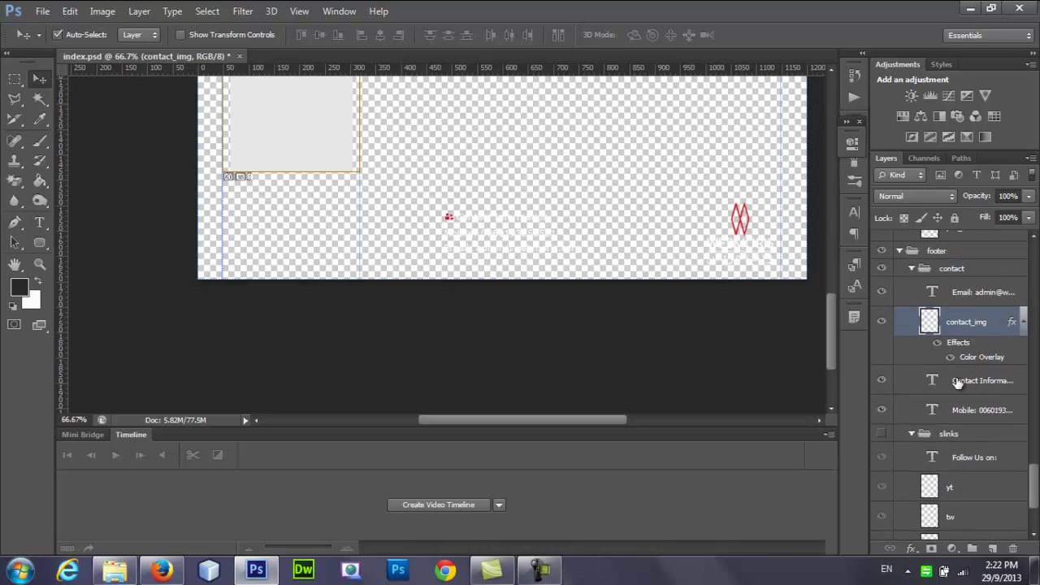
{"action": "left_click", "coordinate": [894, 321]}
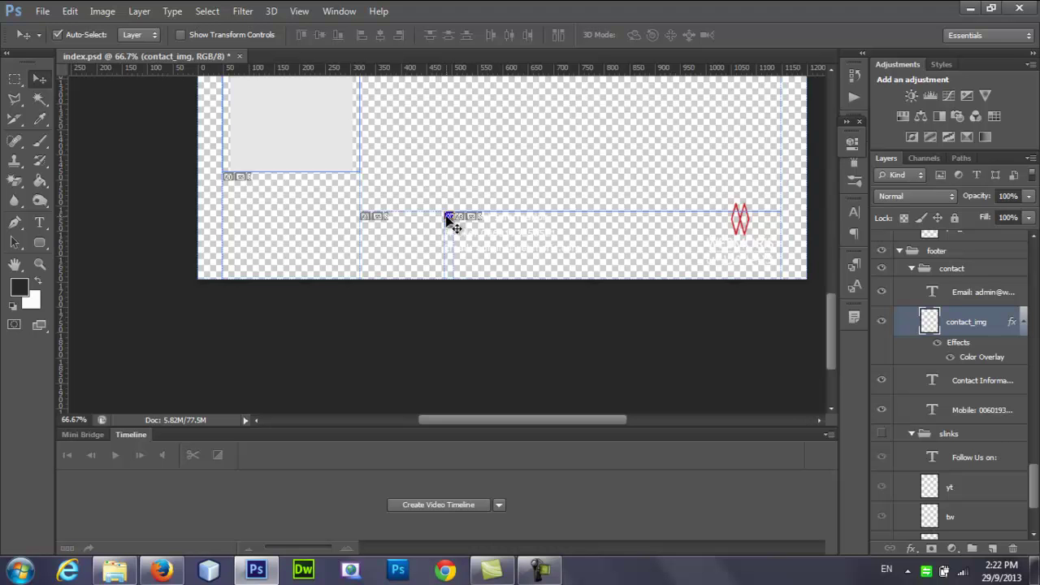
Select the slice around the red contact icon with the Slice Select Tool and name it contact_img.
{"action": "scroll", "coordinate": [452, 222], "scroll_direction": "up", "scroll_amount": 2}
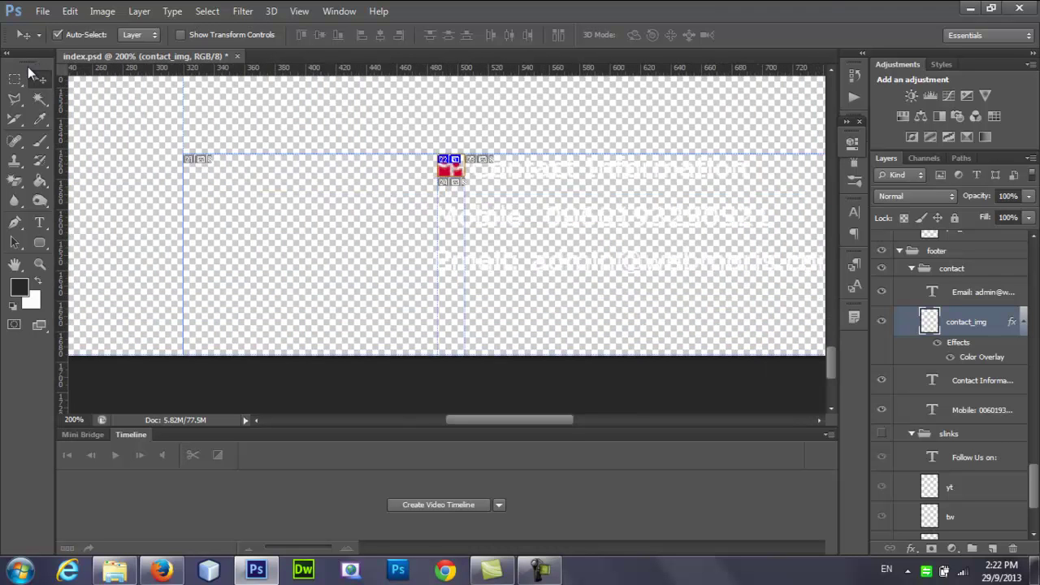
{"action": "left_click_drag", "start_coordinate": [16, 120], "coordinate": [61, 169]}
{"action": "double_click", "coordinate": [452, 166]}
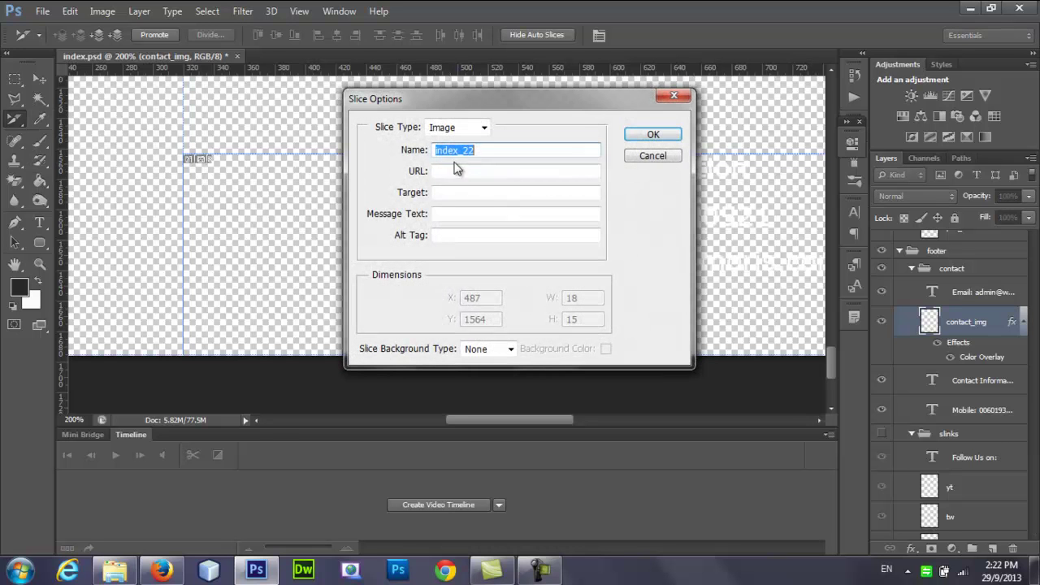
{"action": "type", "text": "contact_img"}
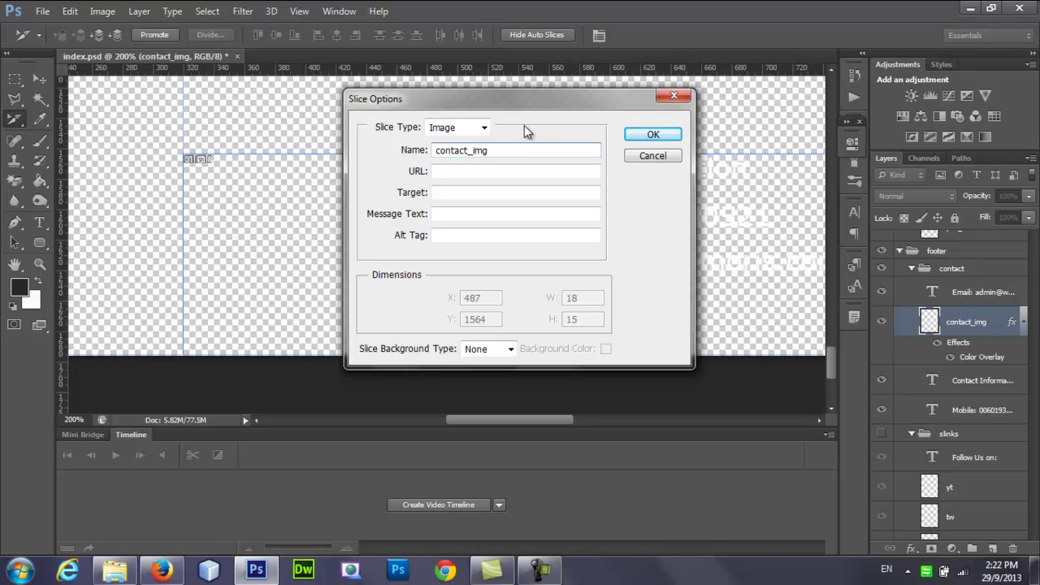
{"action": "left_click", "coordinate": [646, 135]}
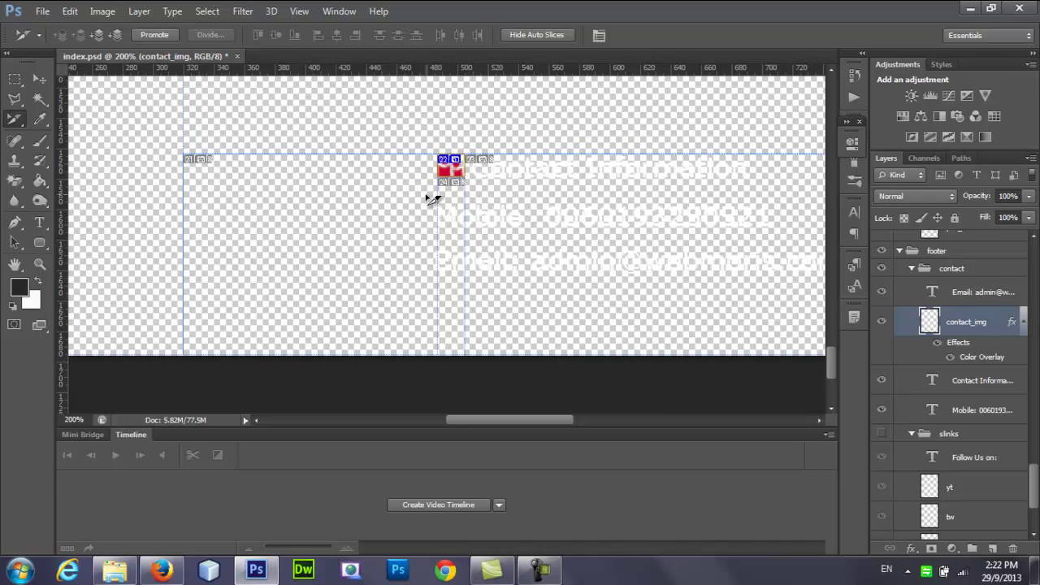
Save only the selected contact_img slice as PNG-24, images only, check the file in the file explorer and return to Photoshop.
{"action": "key", "text": "ctrl+alt+shift+s"}
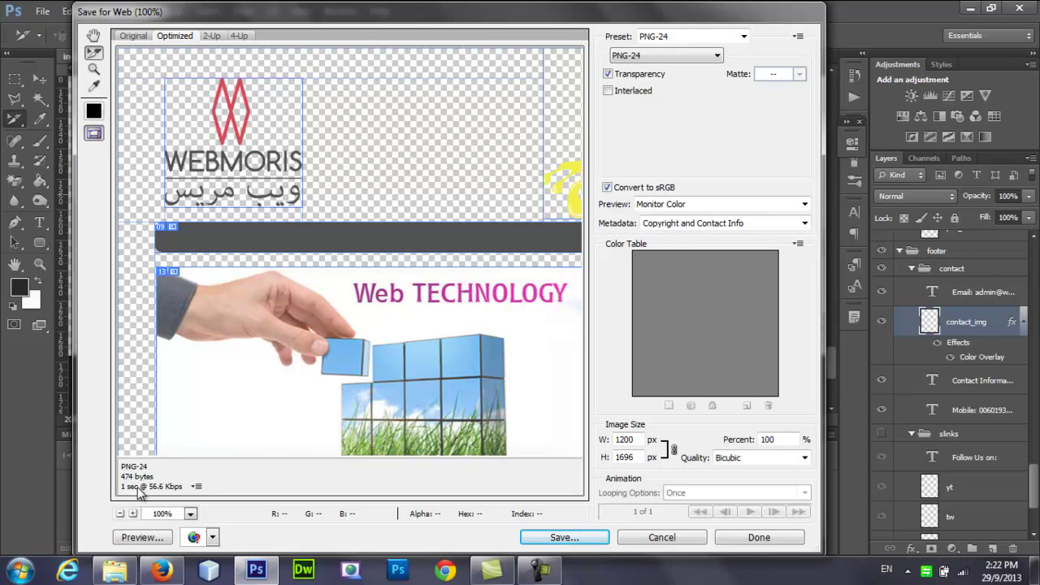
{"action": "left_click", "coordinate": [560, 538]}
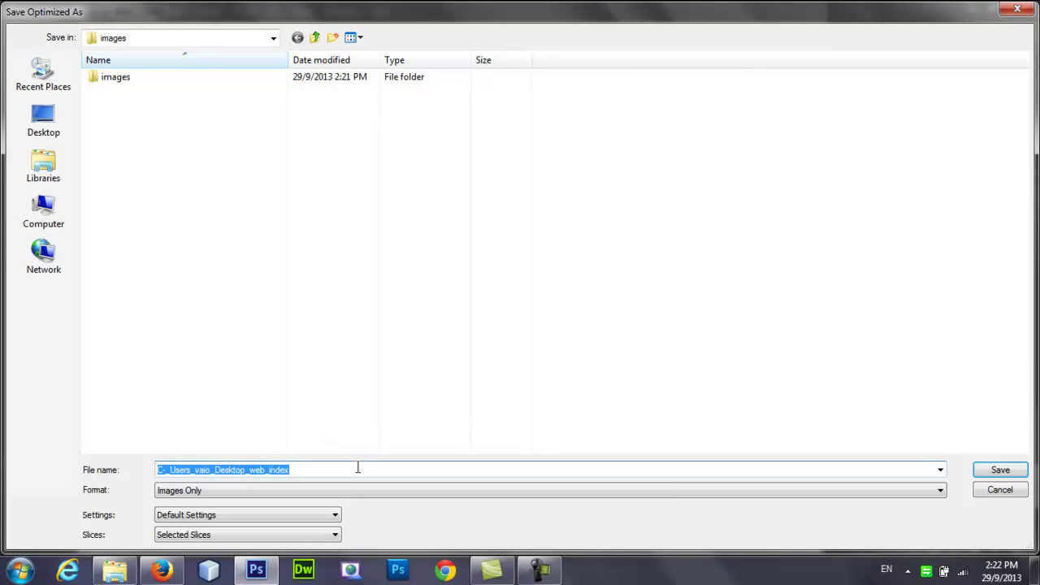
{"action": "left_click", "coordinate": [1012, 473]}
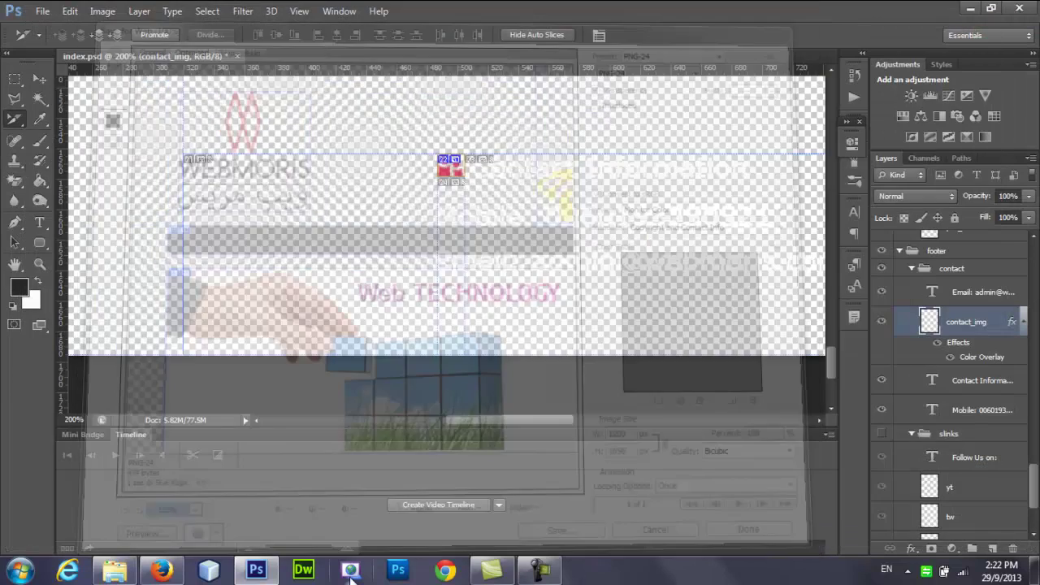
{"action": "left_click", "coordinate": [115, 571]}
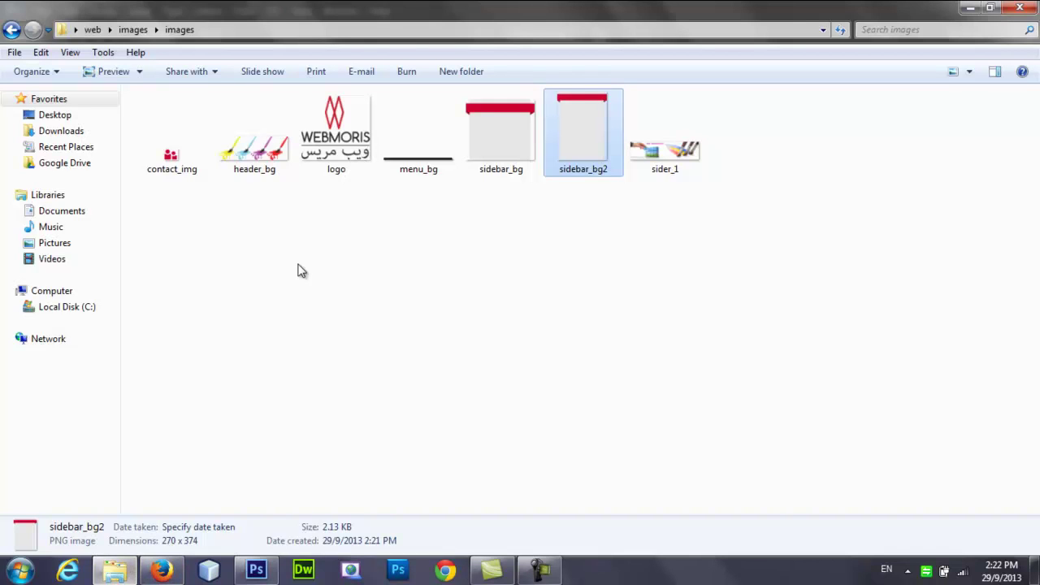
{"action": "left_click", "coordinate": [172, 163]}
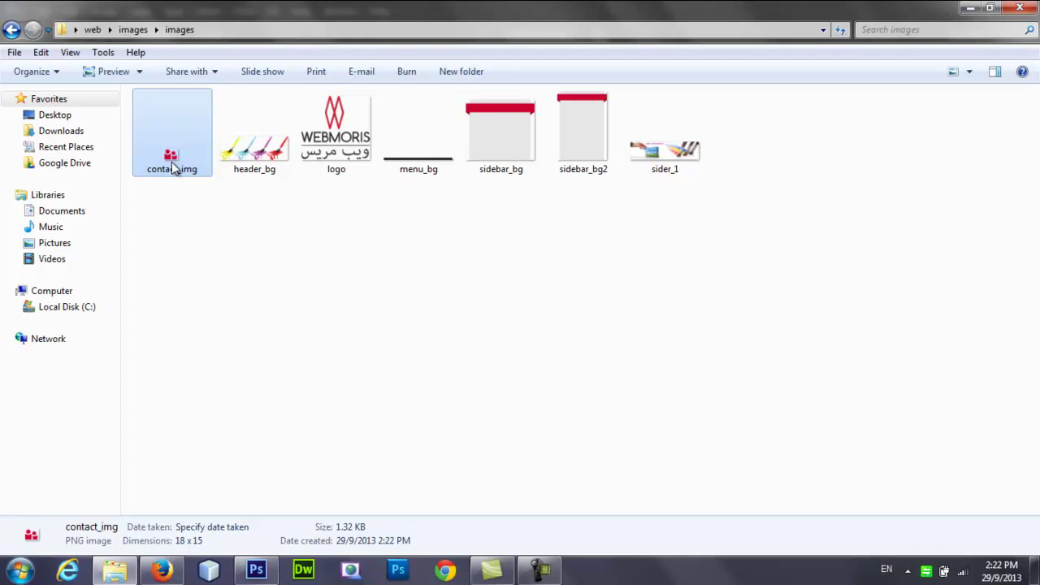
{"action": "left_click", "coordinate": [257, 569]}
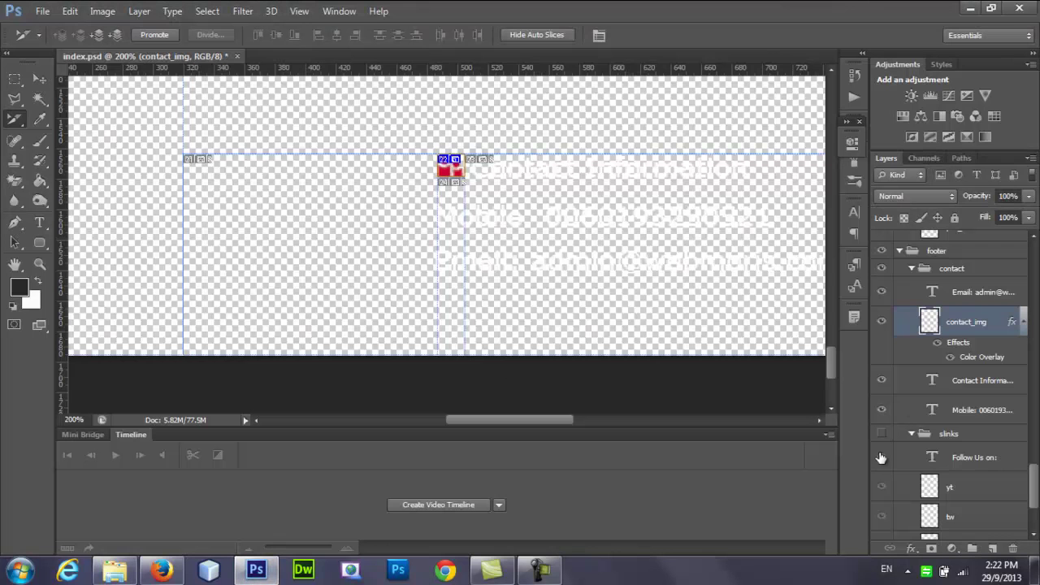
Show the f_bg footer background and hide the contact group with the contact text and icon in the footer.
{"action": "left_click_drag", "start_coordinate": [1034, 481], "coordinate": [1036, 496]}
{"action": "left_click", "coordinate": [882, 510]}
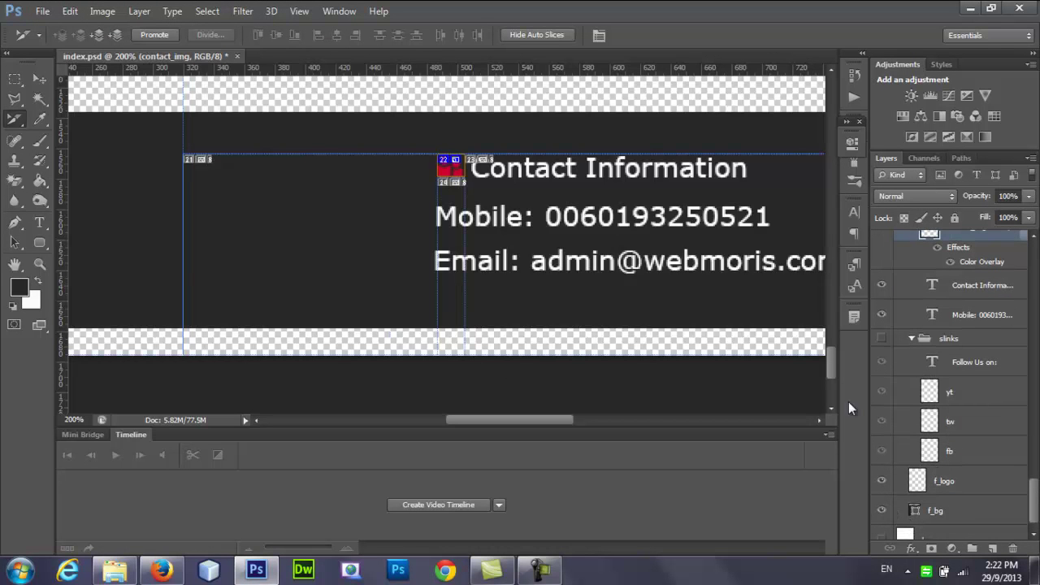
{"action": "key", "text": "ctrl+minus"}
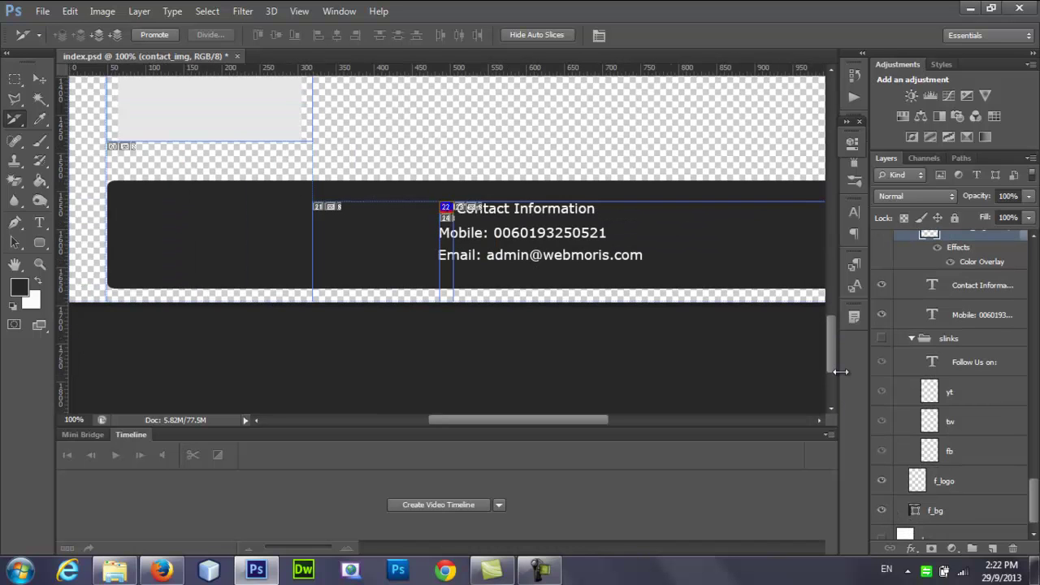
{"action": "left_click_drag", "start_coordinate": [1036, 501], "coordinate": [1036, 461]}
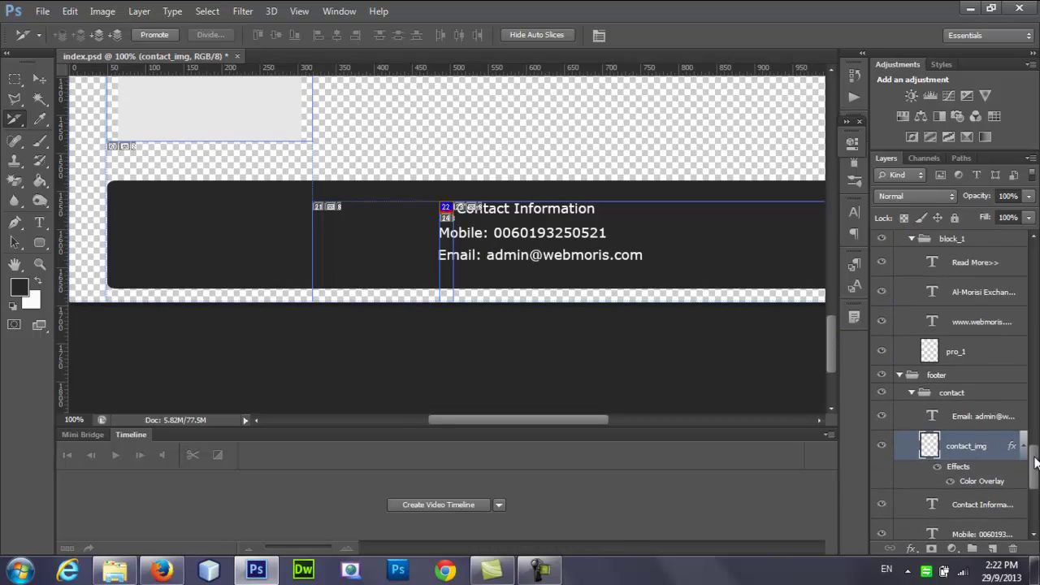
{"action": "left_click", "coordinate": [882, 394]}
{"action": "key", "text": "ctrl+minus"}
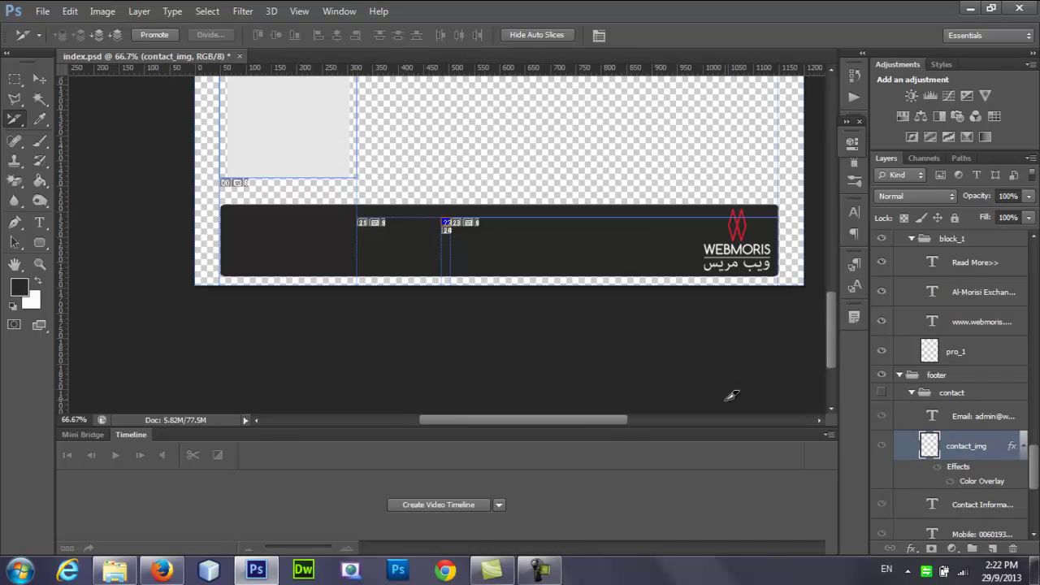
Hide the f_bg footer background and create a layer-based slice from the f_logo layer.
{"action": "left_click", "coordinate": [40, 79]}
{"action": "left_click", "coordinate": [734, 263]}
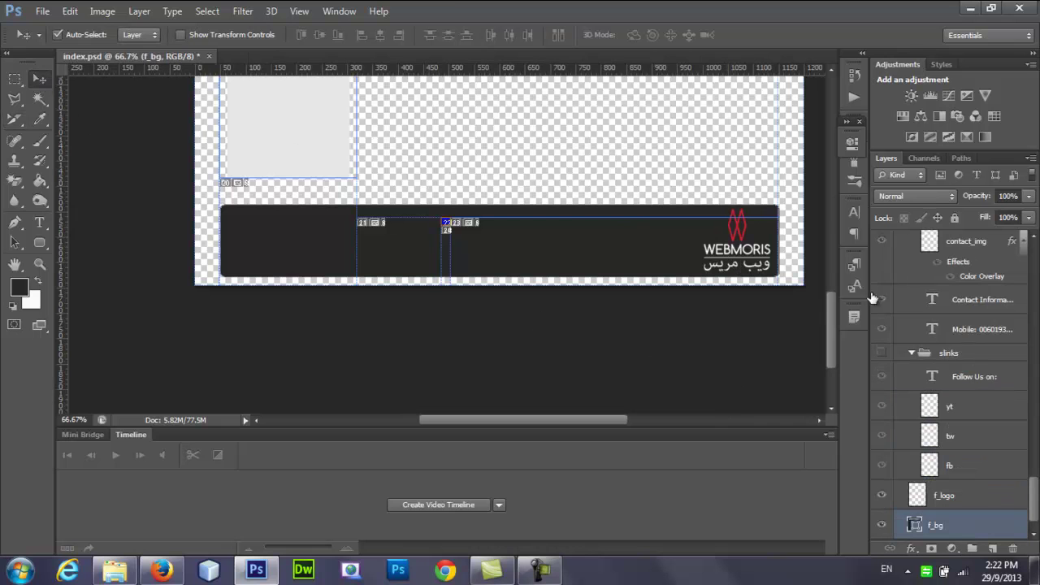
{"action": "left_click", "coordinate": [883, 527]}
{"action": "left_click", "coordinate": [738, 242]}
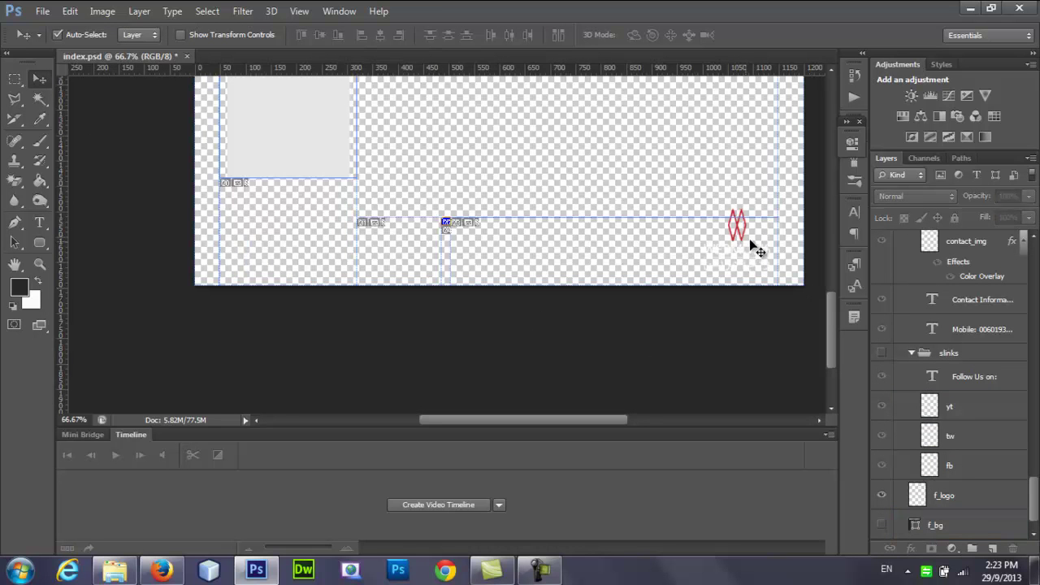
{"action": "left_click", "coordinate": [926, 494]}
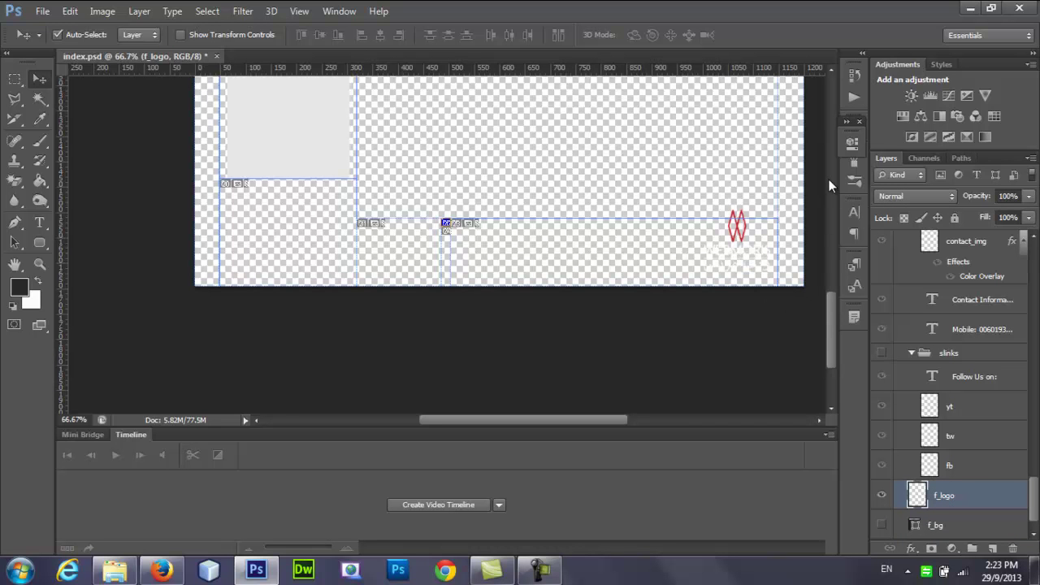
{"action": "left_click_drag", "start_coordinate": [830, 304], "coordinate": [815, 156]}
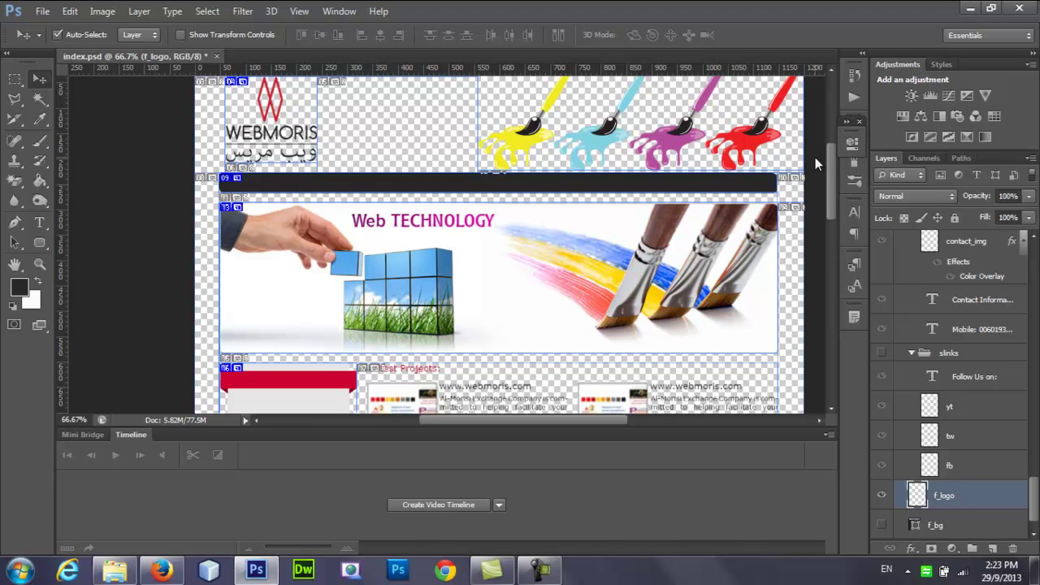
{"action": "left_click_drag", "start_coordinate": [816, 162], "coordinate": [833, 285]}
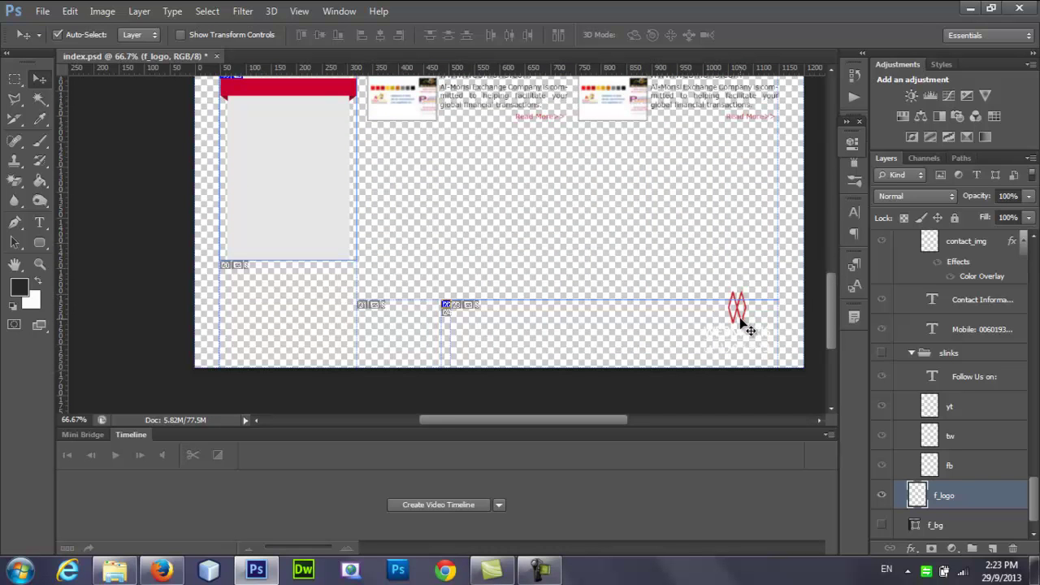
{"action": "left_click", "coordinate": [945, 496]}
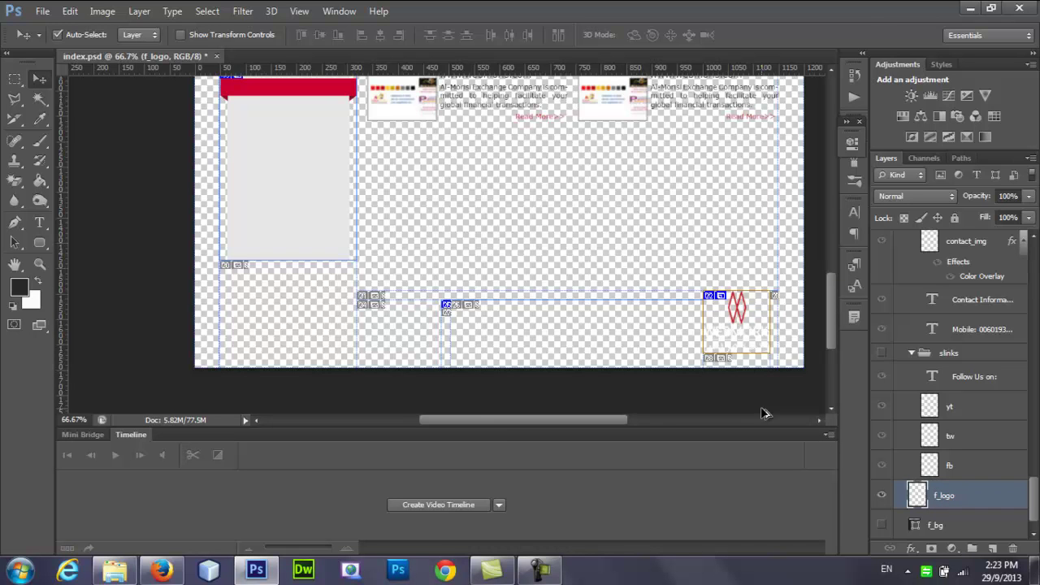
Select the slice around the footer logo with the Slice Select Tool and name it f_logo.
{"action": "key", "text": "ctrl+alt+shift+s"}
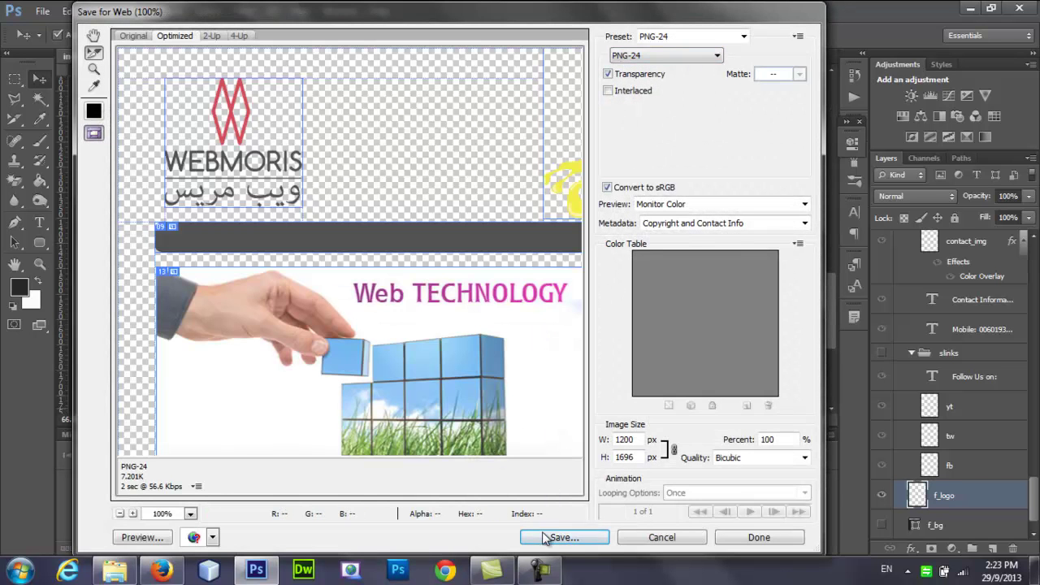
{"action": "left_click", "coordinate": [662, 537]}
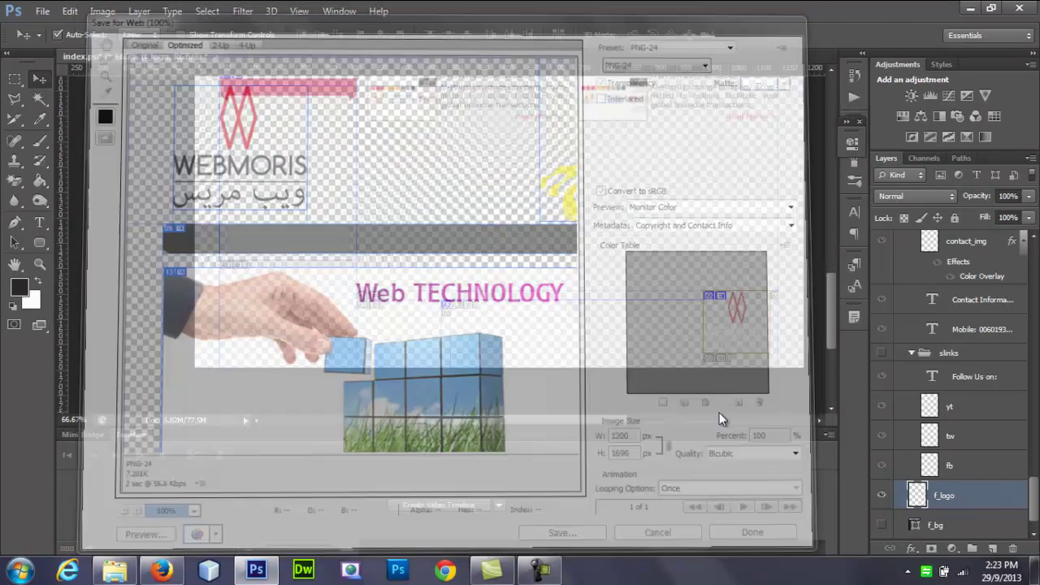
{"action": "left_click", "coordinate": [14, 118]}
{"action": "left_click", "coordinate": [67, 159]}
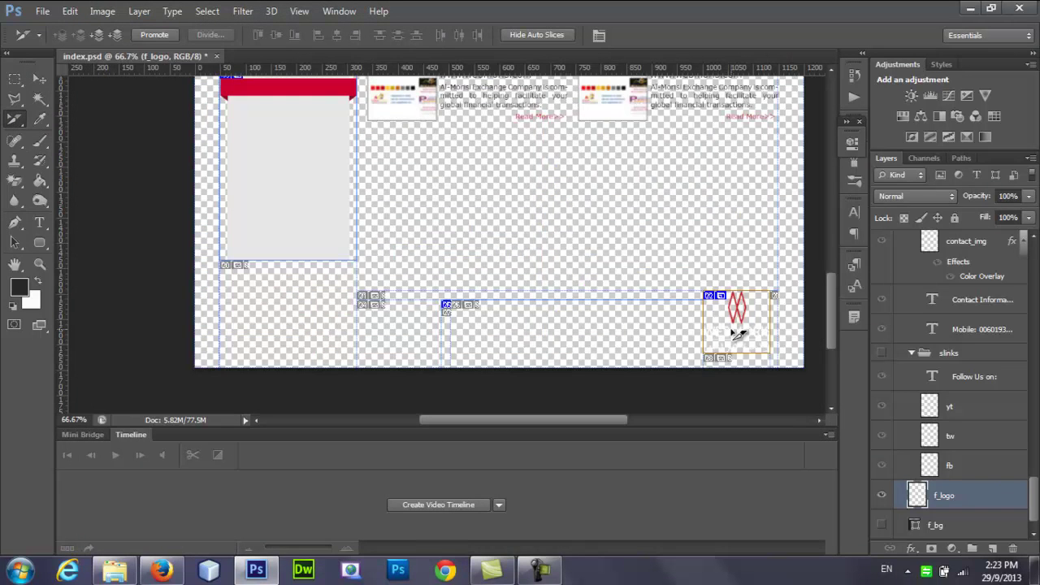
{"action": "double_click", "coordinate": [712, 306]}
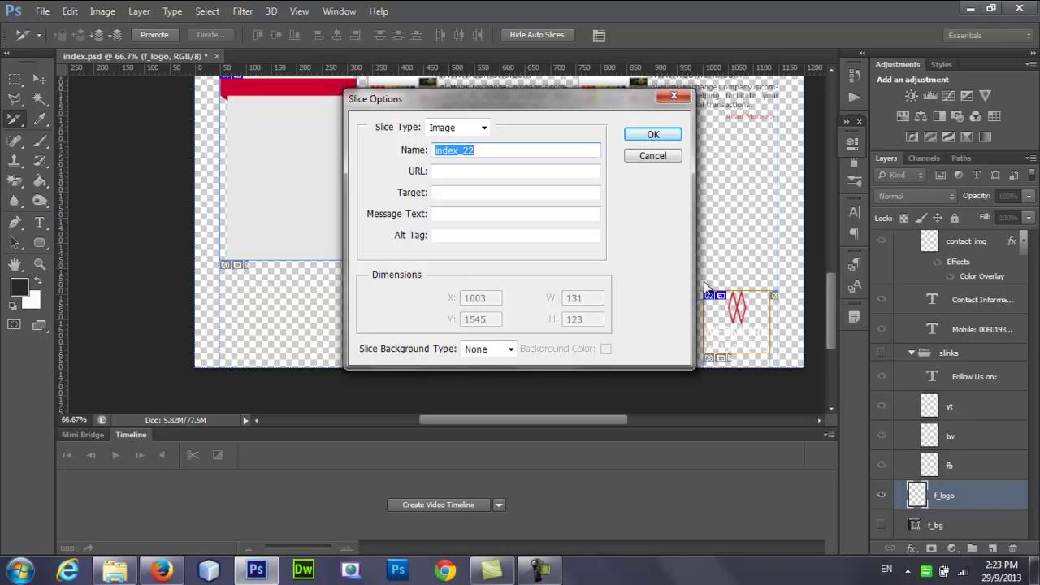
{"action": "type", "text": "f_logo"}
{"action": "left_click", "coordinate": [654, 136]}
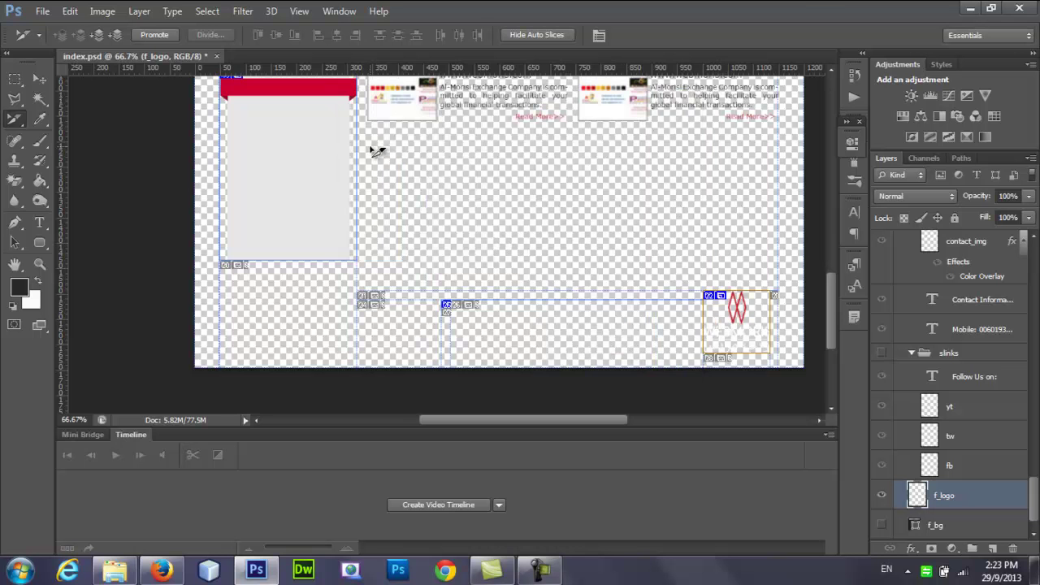
Save only the selected f_logo slice as PNG-24, images only, check the file in the file explorer and return to Photoshop.
{"action": "key", "text": "ctrl+alt+shift+s"}
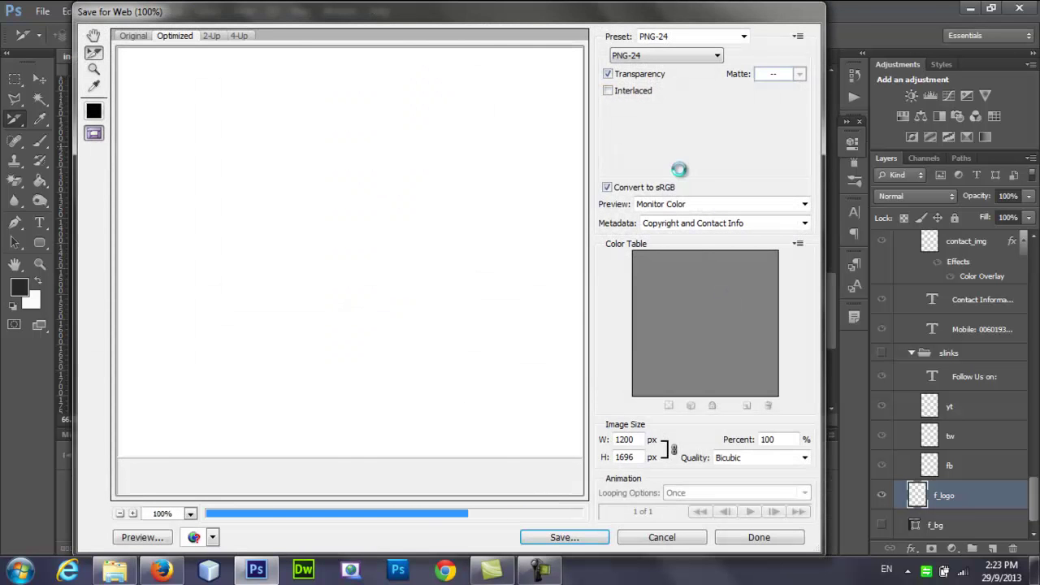
{"action": "left_click", "coordinate": [564, 539]}
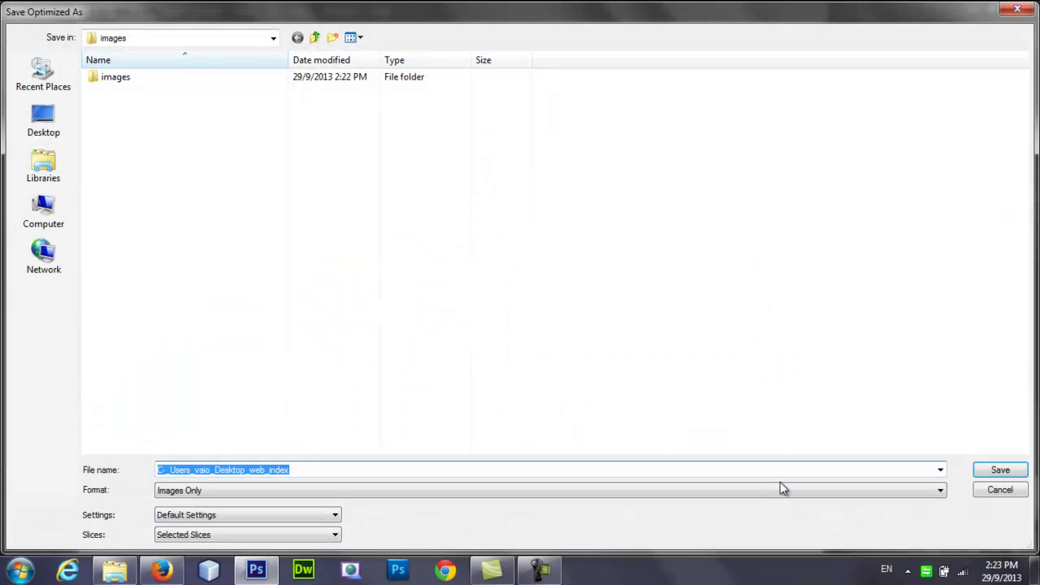
{"action": "left_click", "coordinate": [1001, 470]}
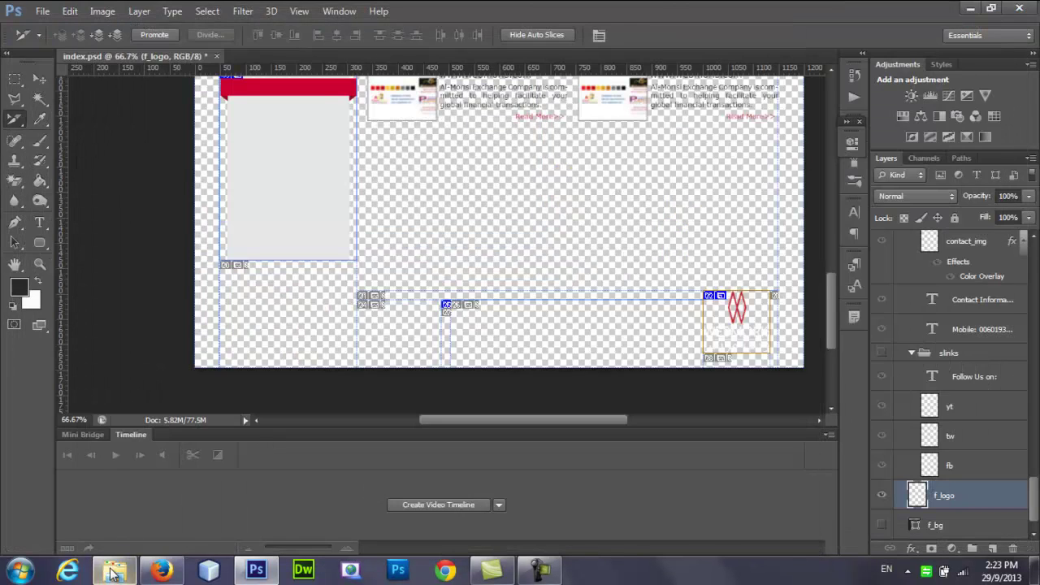
{"action": "left_click", "coordinate": [115, 570]}
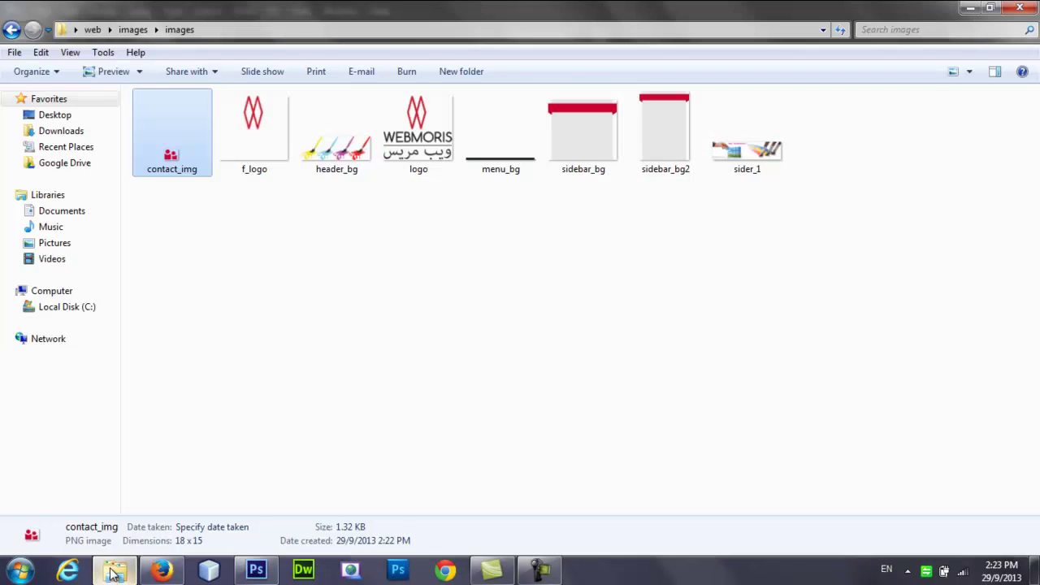
{"action": "left_click", "coordinate": [260, 155]}
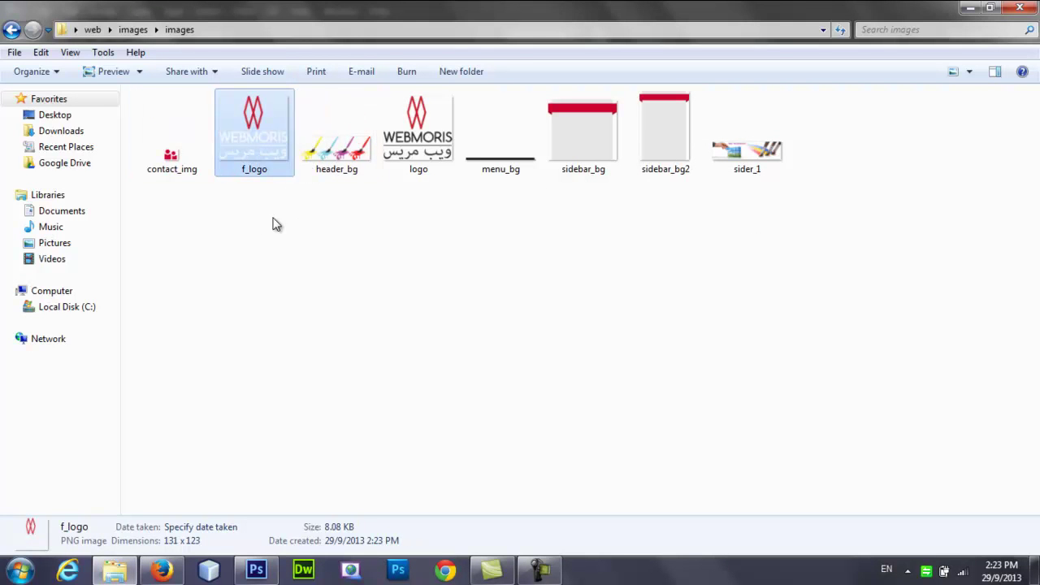
{"action": "left_click", "coordinate": [256, 570]}
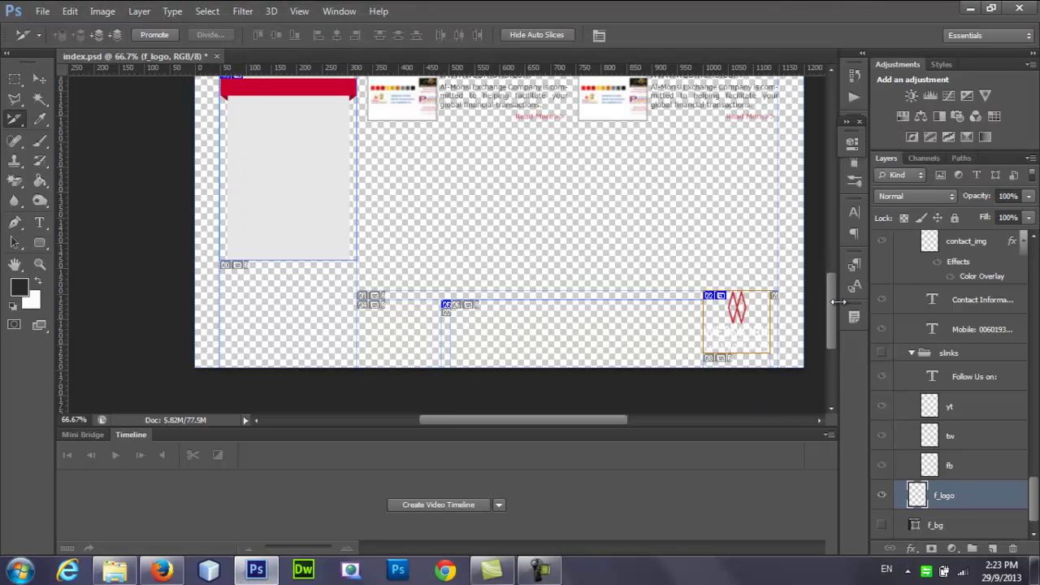
Show f_bg, hide f_logo, and replace the footer's logo and contact icon slices with a layer-based slice from the f_bg layer.
{"action": "left_click", "coordinate": [882, 526]}
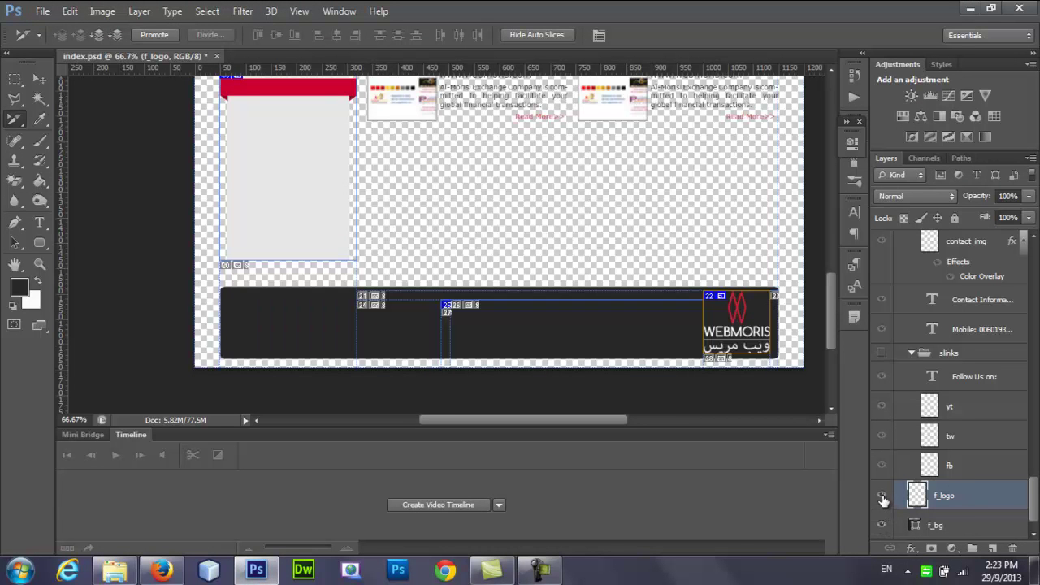
{"action": "left_click", "coordinate": [882, 494]}
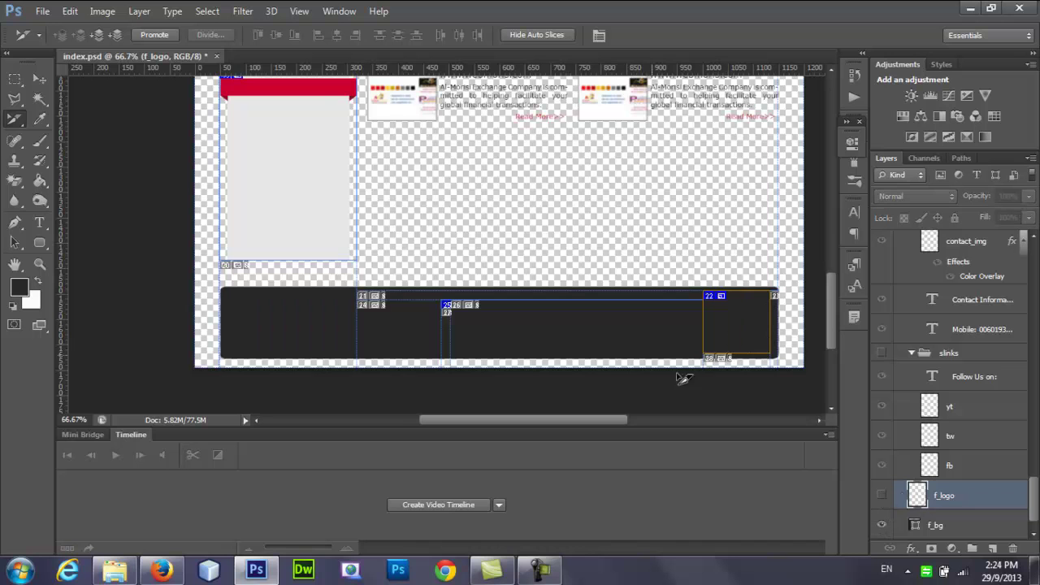
{"action": "left_click", "coordinate": [924, 525]}
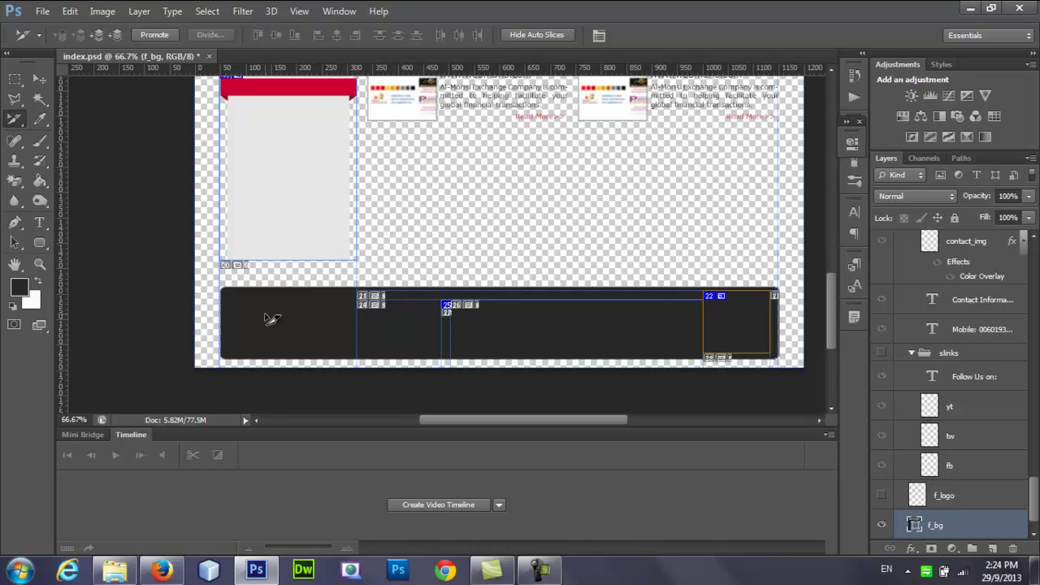
{"action": "key", "text": "Delete"}
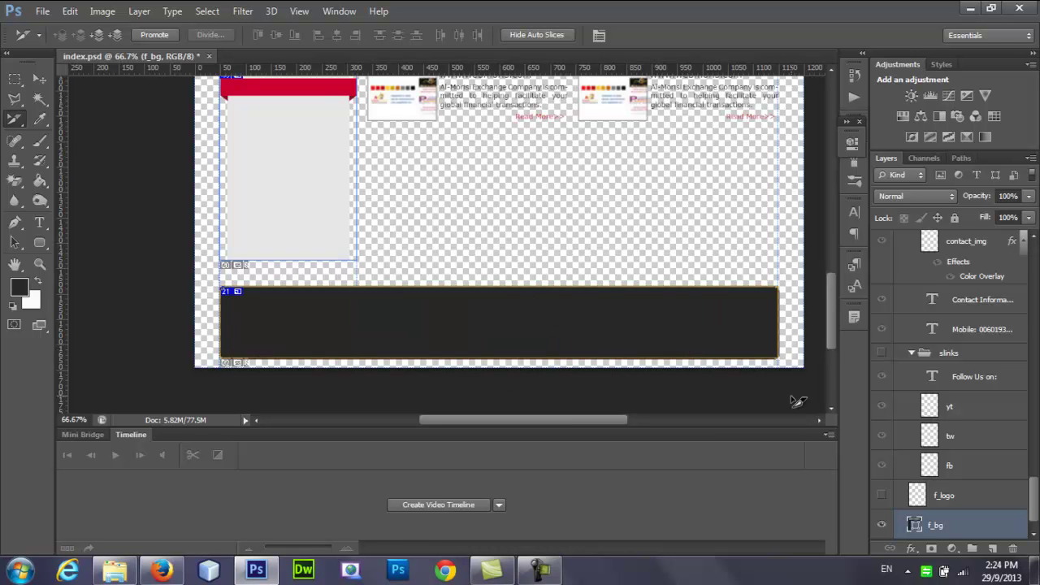
Select the slice around the dark footer bar with the Slice Select Tool and name it footer_bg.
{"action": "left_click", "coordinate": [25, 120]}
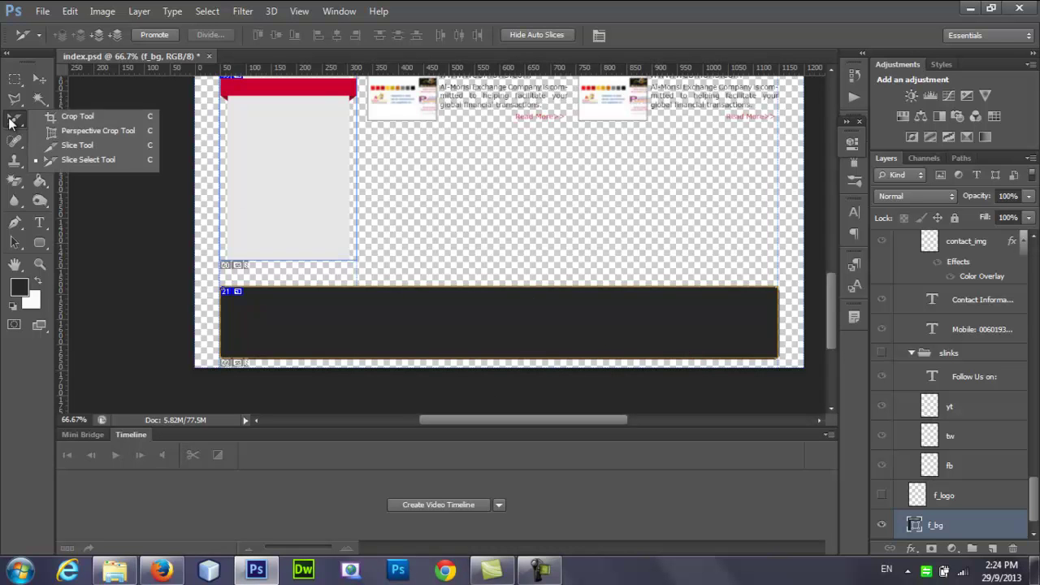
{"action": "left_click", "coordinate": [61, 164]}
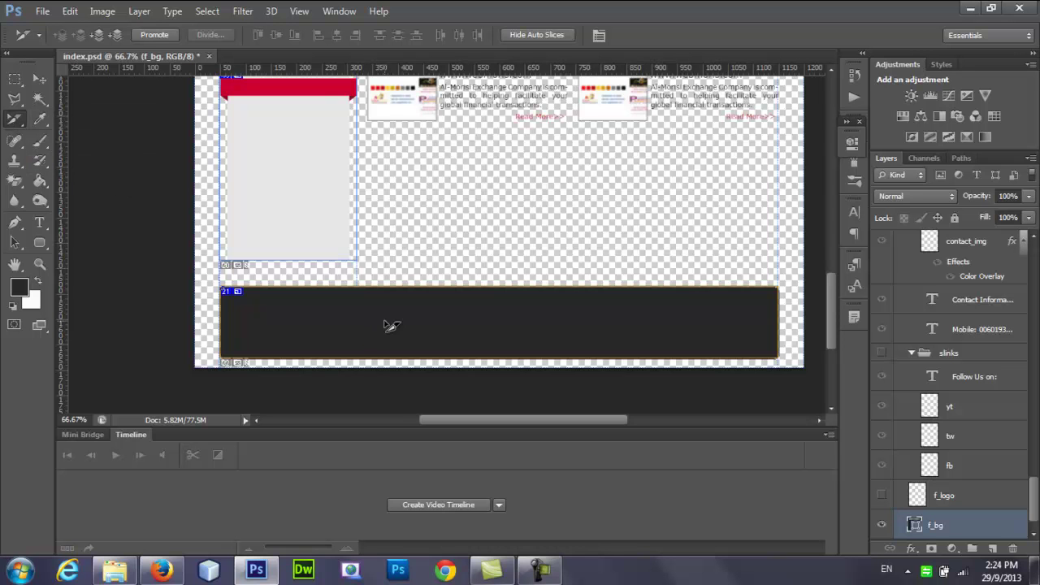
{"action": "double_click", "coordinate": [390, 325]}
{"action": "type", "text": "footer_bg"}
{"action": "left_click", "coordinate": [643, 138]}
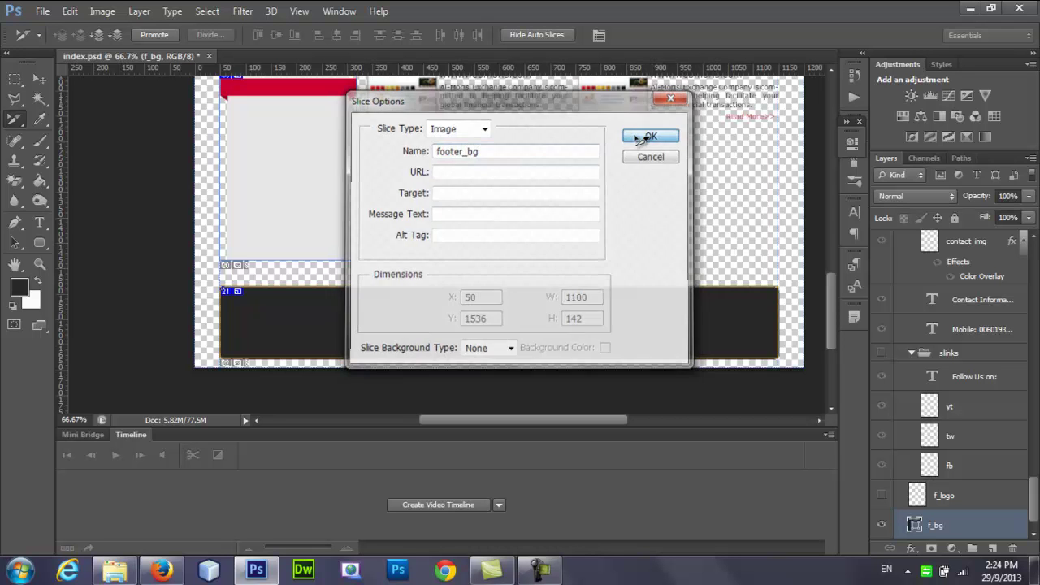
Save only the selected footer_bg slice as PNG-24, check the images folder in the file explorer and return to Photoshop.
{"action": "key", "text": "ctrl+alt+shift+s"}
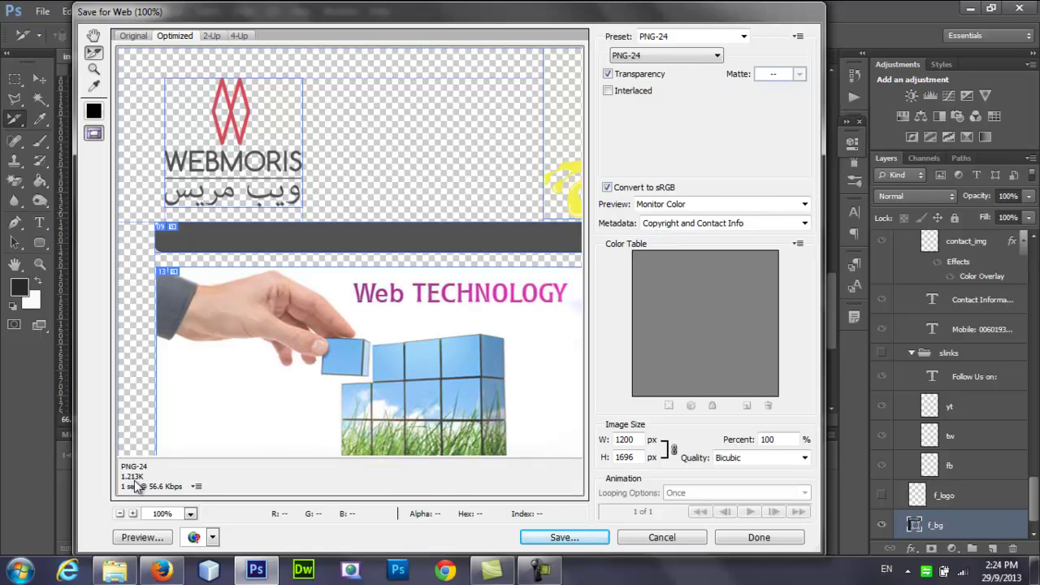
{"action": "left_click", "coordinate": [560, 537]}
{"action": "left_click", "coordinate": [1000, 471]}
{"action": "left_click", "coordinate": [118, 571]}
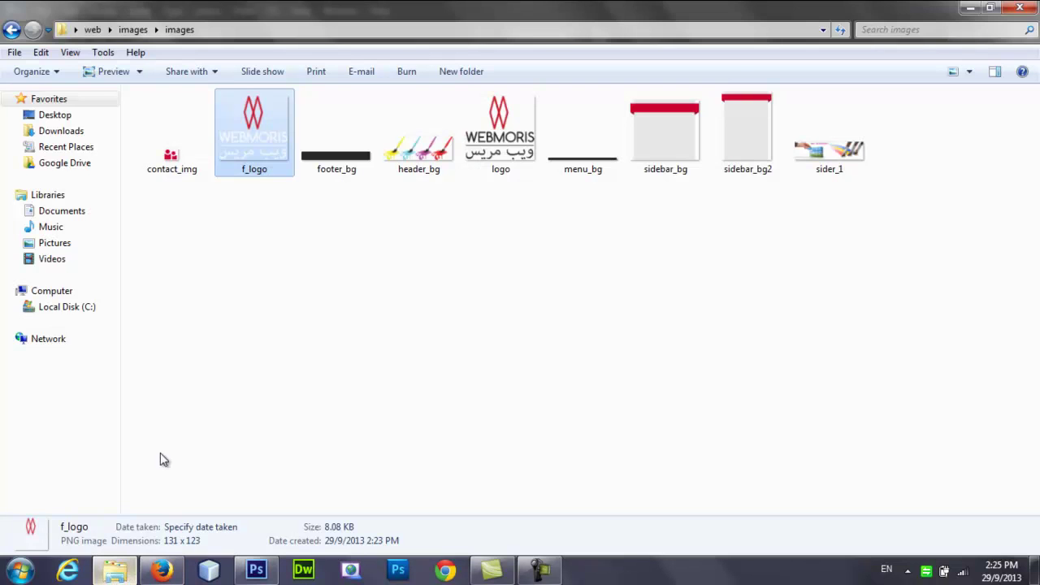
{"action": "left_click", "coordinate": [470, 258]}
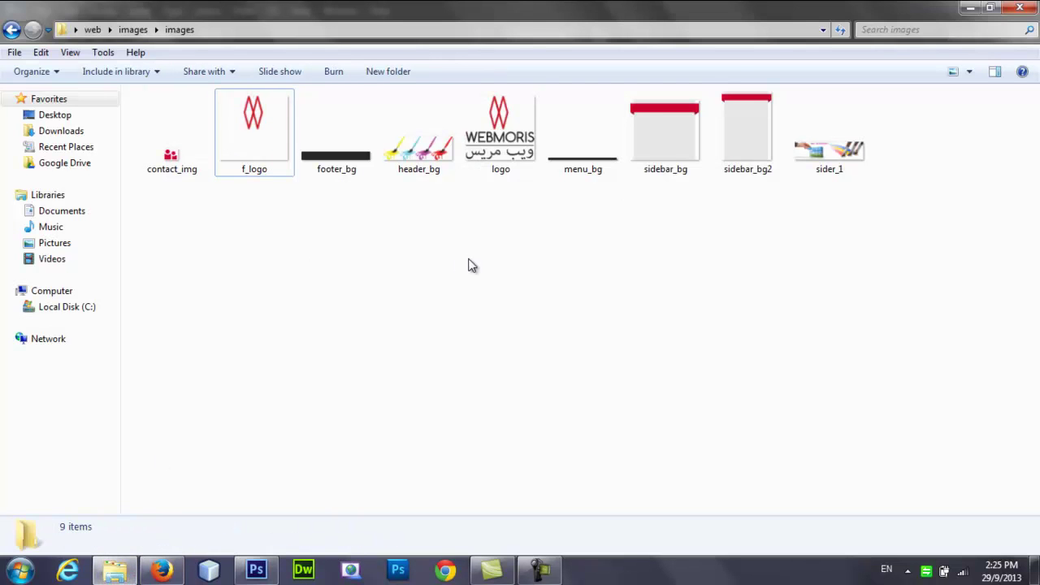
{"action": "left_click", "coordinate": [259, 568]}
Recheck the exported images in the file explorer, then create a layer-based slice from the first project's thumbnail layer pro_1 in Photoshop.
{"action": "left_click_drag", "start_coordinate": [833, 318], "coordinate": [832, 244]}
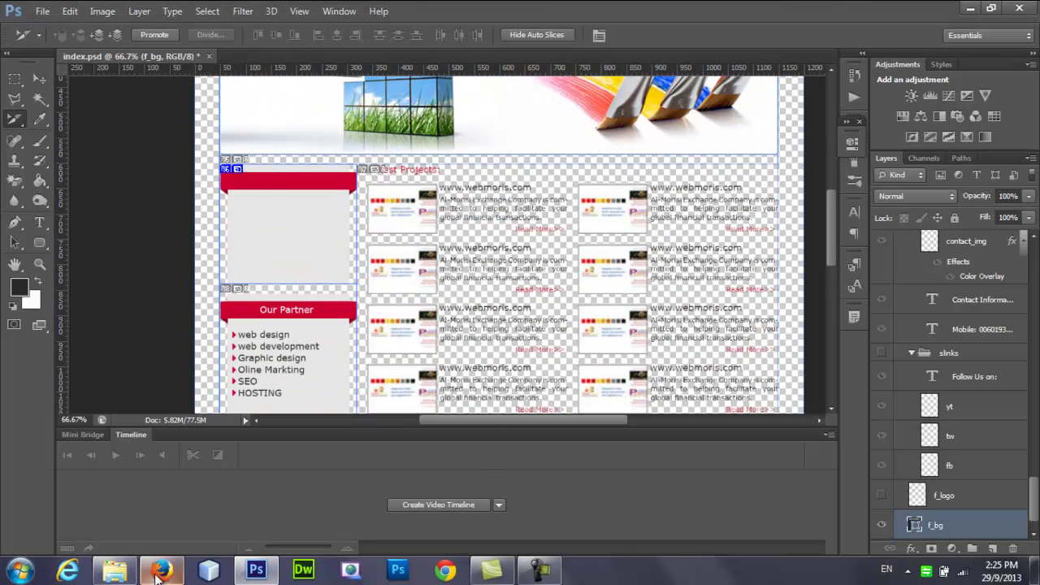
{"action": "left_click", "coordinate": [115, 571]}
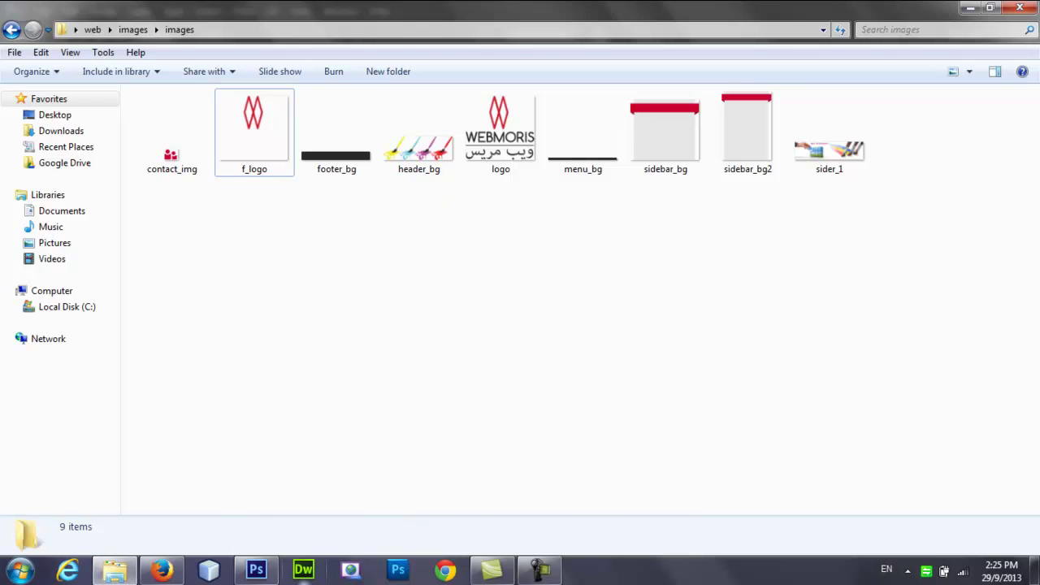
{"action": "left_click", "coordinate": [256, 571]}
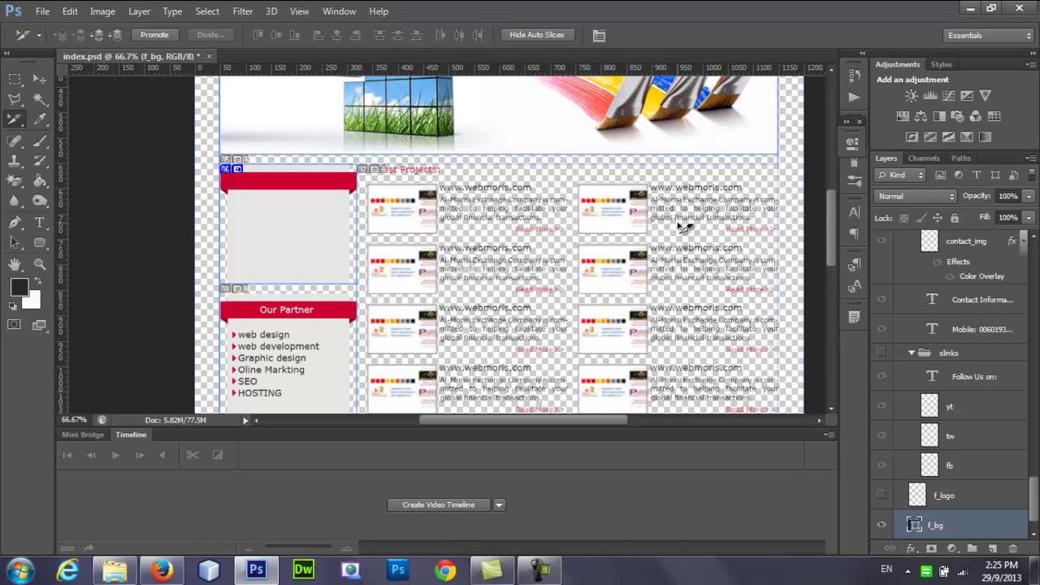
{"action": "key", "text": "v"}
{"action": "left_click", "coordinate": [402, 202]}
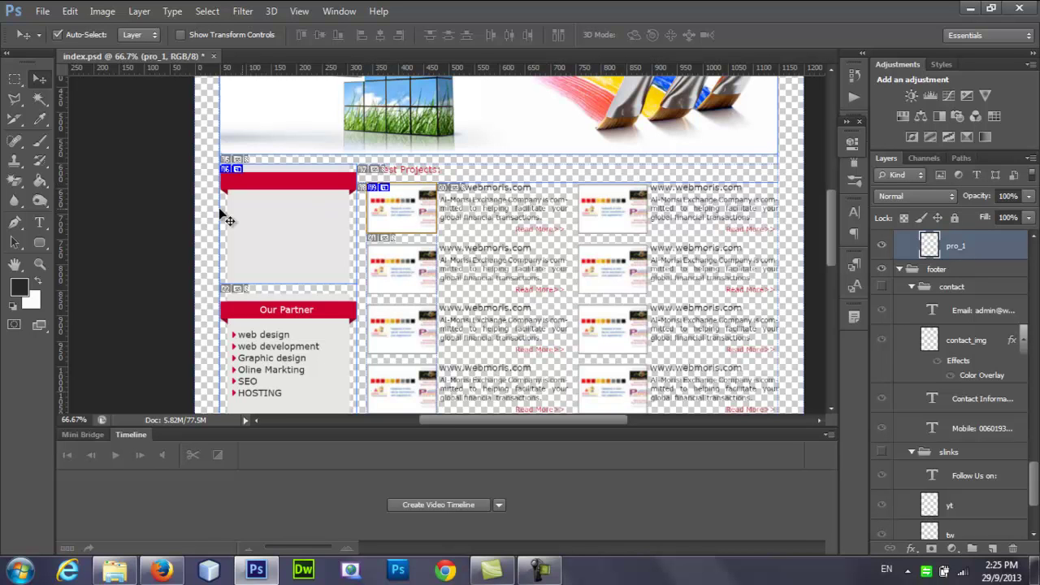
Select the slice around the first project's thumbnail with the Slice Select Tool and name it block1_bg.
{"action": "left_click", "coordinate": [21, 122]}
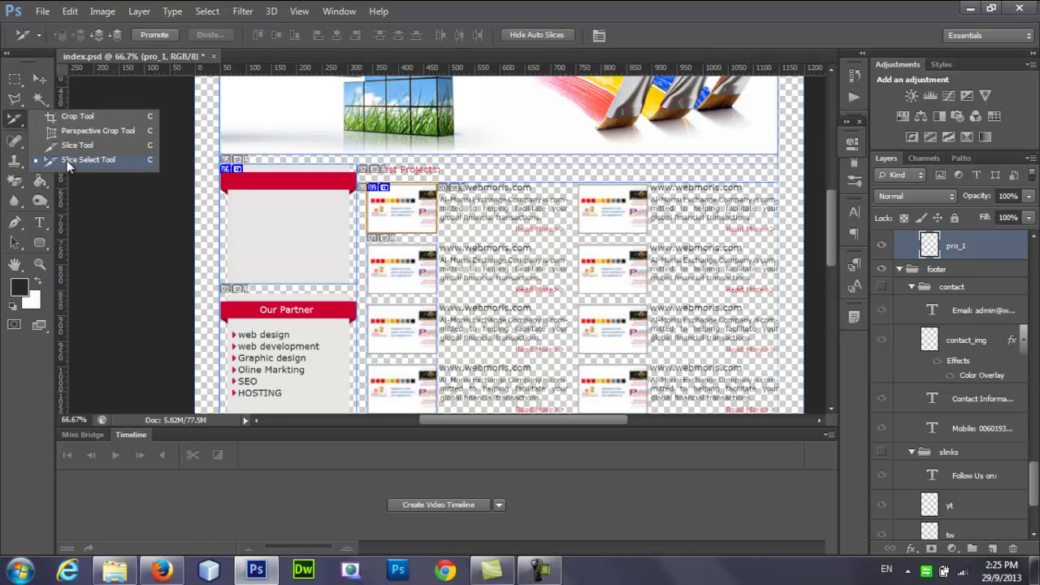
{"action": "double_click", "coordinate": [392, 207]}
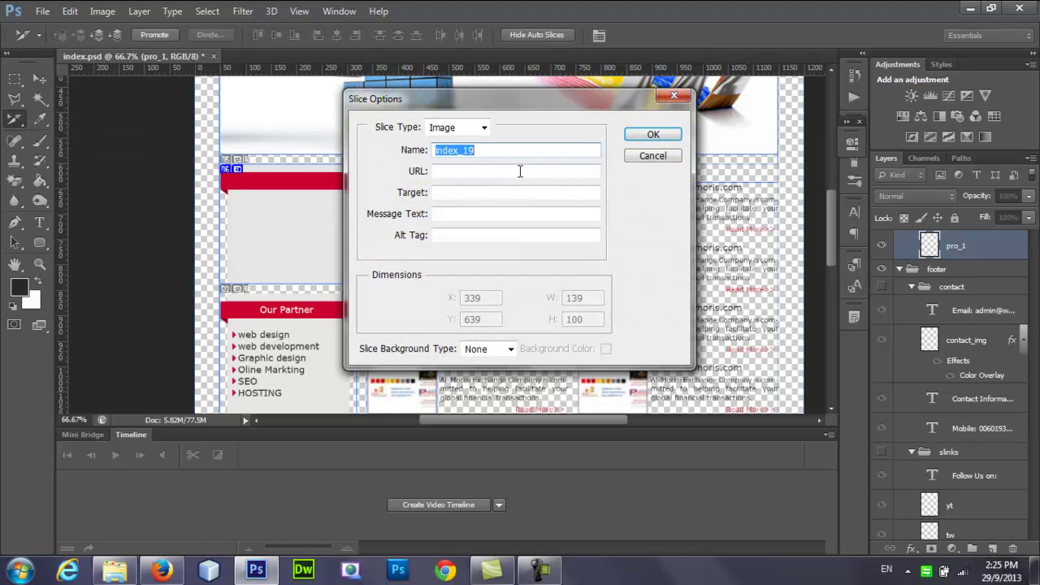
{"action": "type", "text": "bold"}
{"action": "key", "text": "BackSpace"}
{"action": "key", "text": "BackSpace"}
{"action": "key", "text": "BackSpace"}
{"action": "type", "text": "lock"}
{"action": "type", "text": "_bg"}
{"action": "key", "text": "Left"}
{"action": "key", "text": "Left"}
{"action": "key", "text": "Left"}
{"action": "type", "text": "1"}
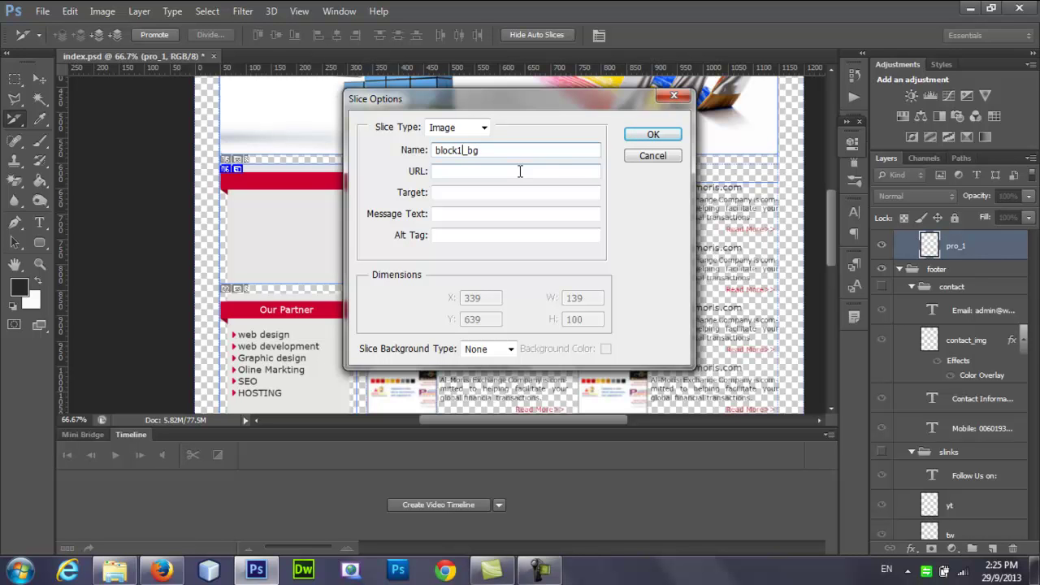
{"action": "left_click", "coordinate": [650, 136]}
Compare the block1_bg slice's file size in PNG-24 and JPEG, and save it for web as JPEG High at quality 60.
{"action": "key", "text": "ctrl+alt+shift+s"}
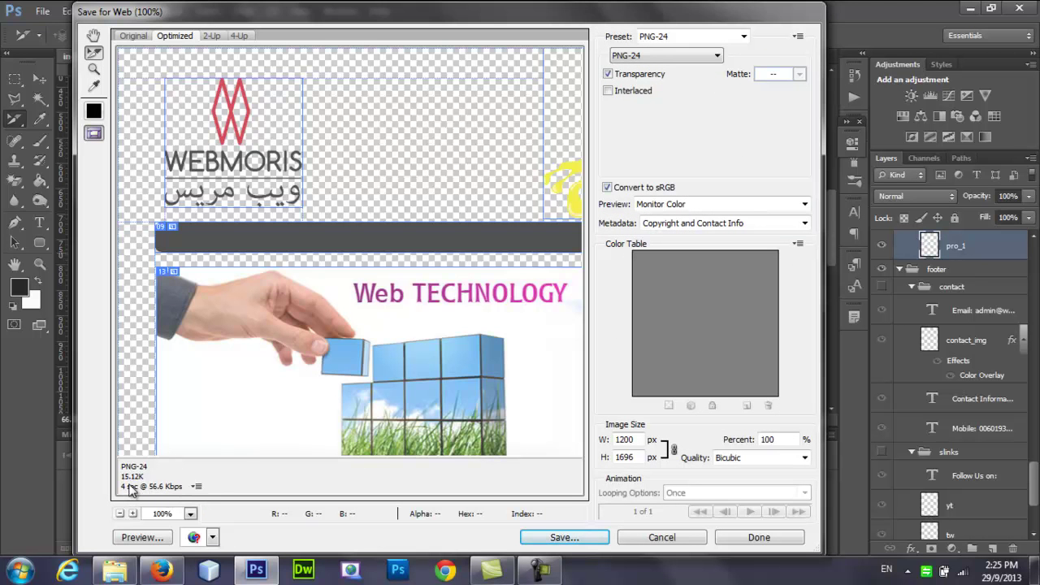
{"action": "left_click", "coordinate": [662, 58]}
{"action": "left_click", "coordinate": [642, 79]}
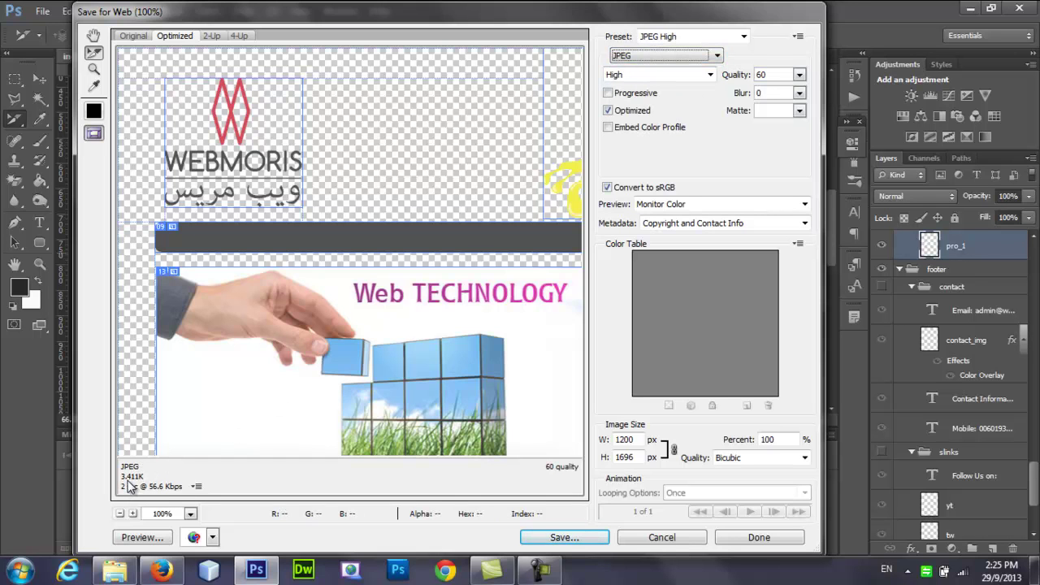
{"action": "left_click", "coordinate": [700, 63]}
{"action": "left_click", "coordinate": [658, 97]}
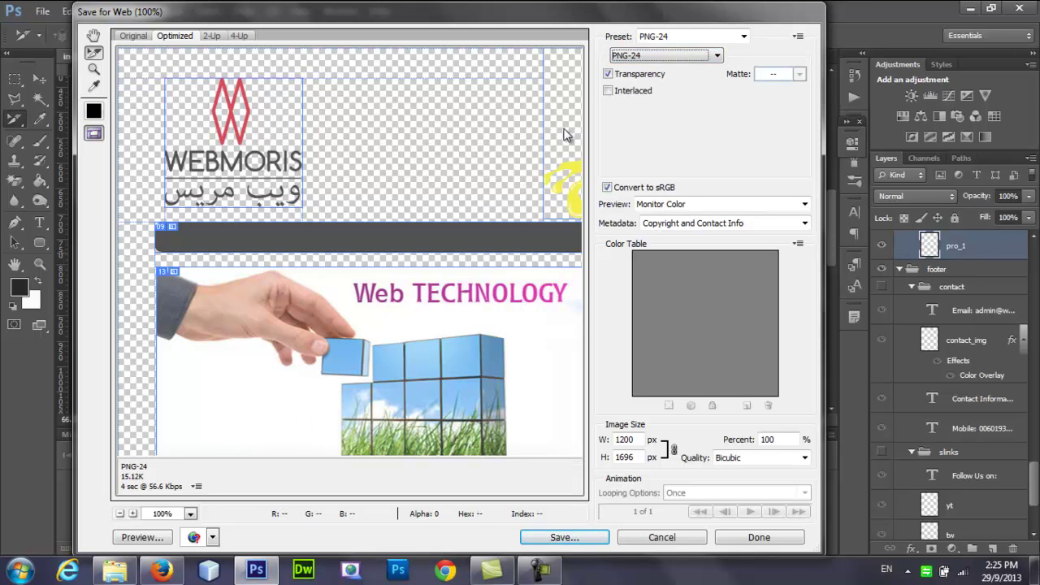
{"action": "left_click", "coordinate": [655, 57]}
{"action": "left_click", "coordinate": [639, 79]}
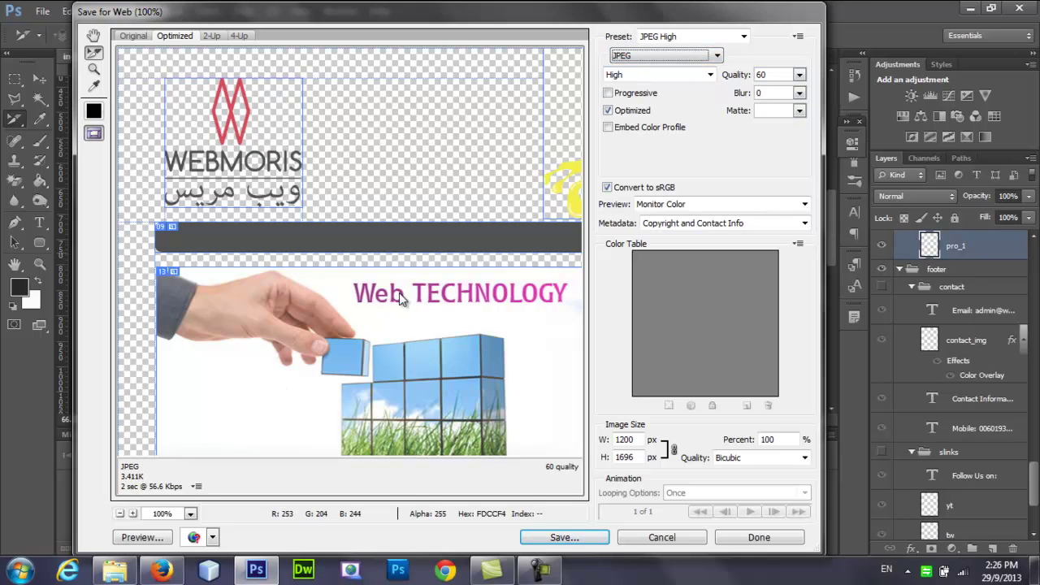
{"action": "left_click", "coordinate": [256, 568]}
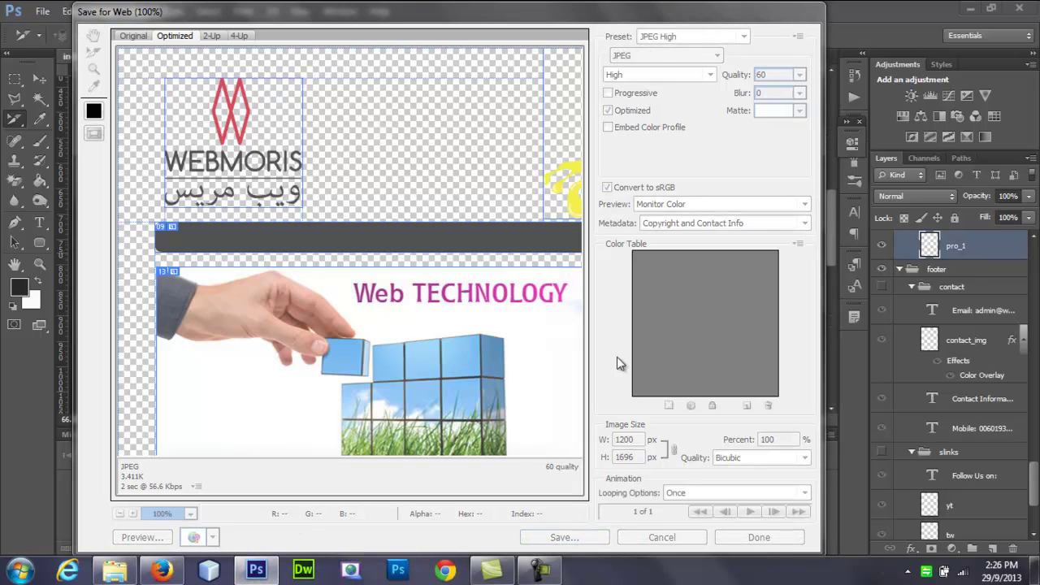
{"action": "left_click", "coordinate": [654, 171]}
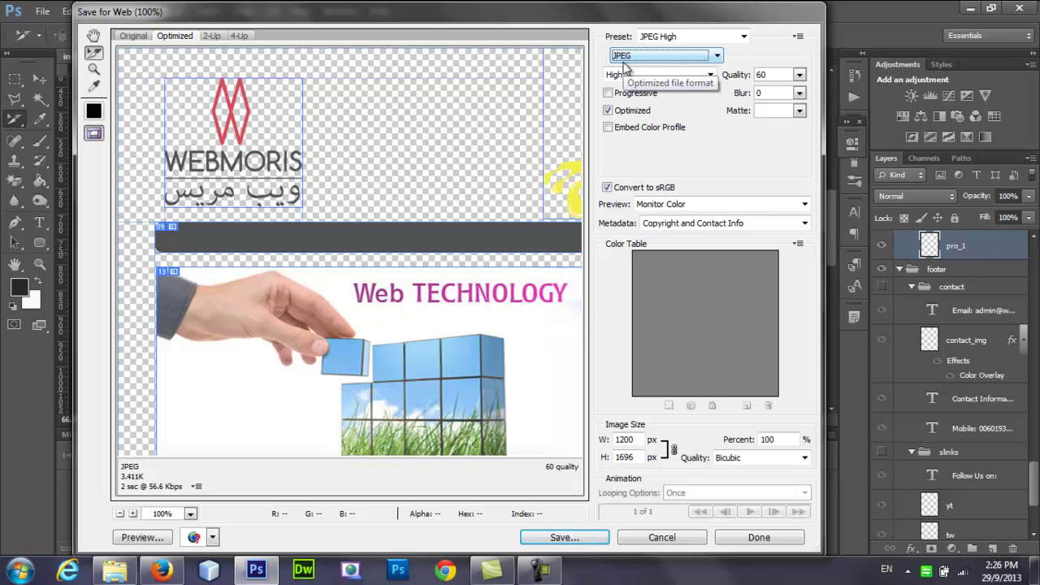
{"action": "left_click", "coordinate": [561, 537]}
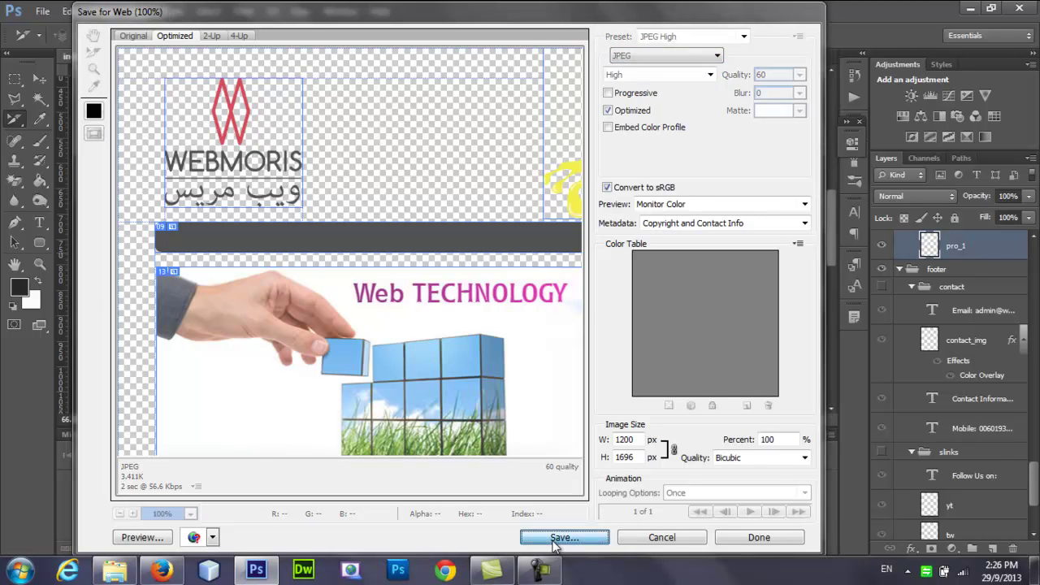
{"action": "left_click", "coordinate": [1000, 471]}
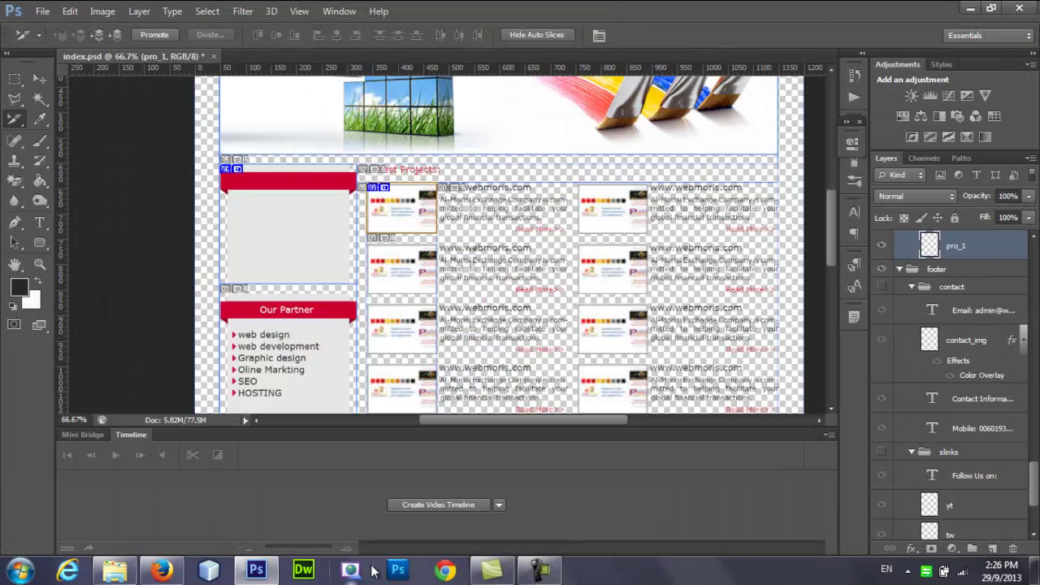
Check the block1_bg file and the combined size of all exported images in the file explorer, and return to Photoshop.
{"action": "left_click", "coordinate": [130, 573]}
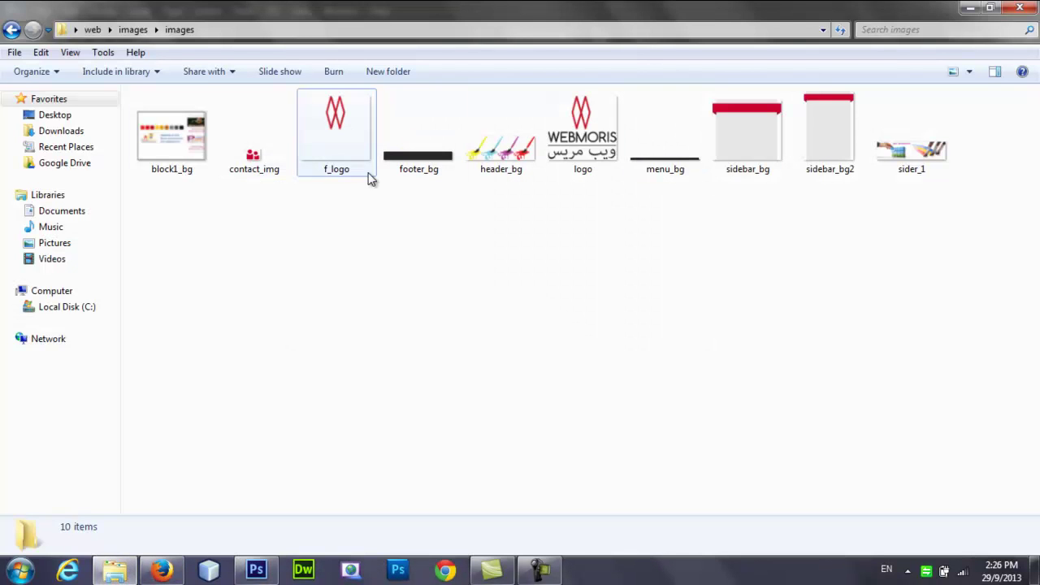
{"action": "left_click", "coordinate": [170, 155]}
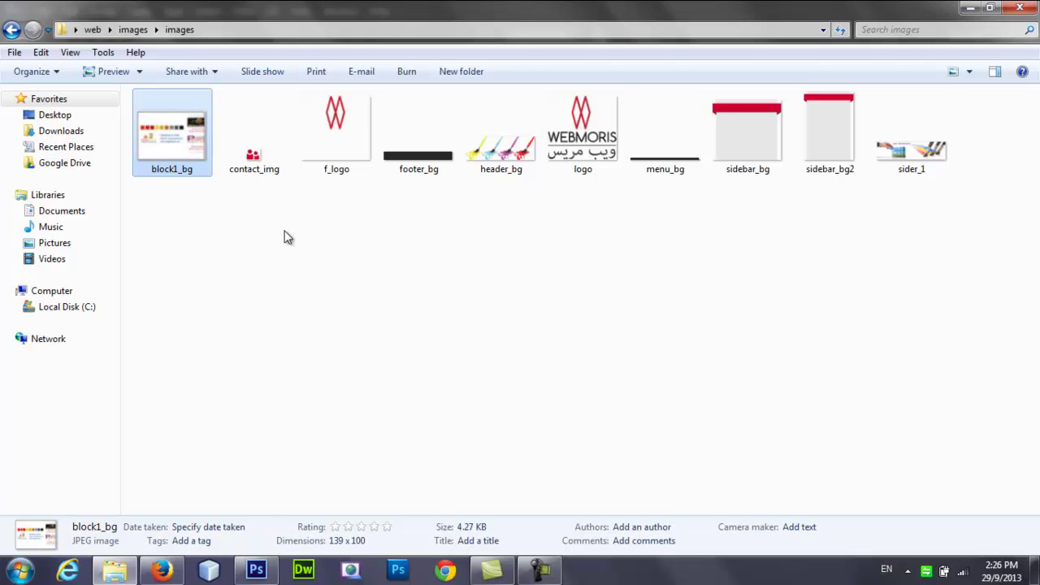
{"action": "key", "text": "ctrl+a"}
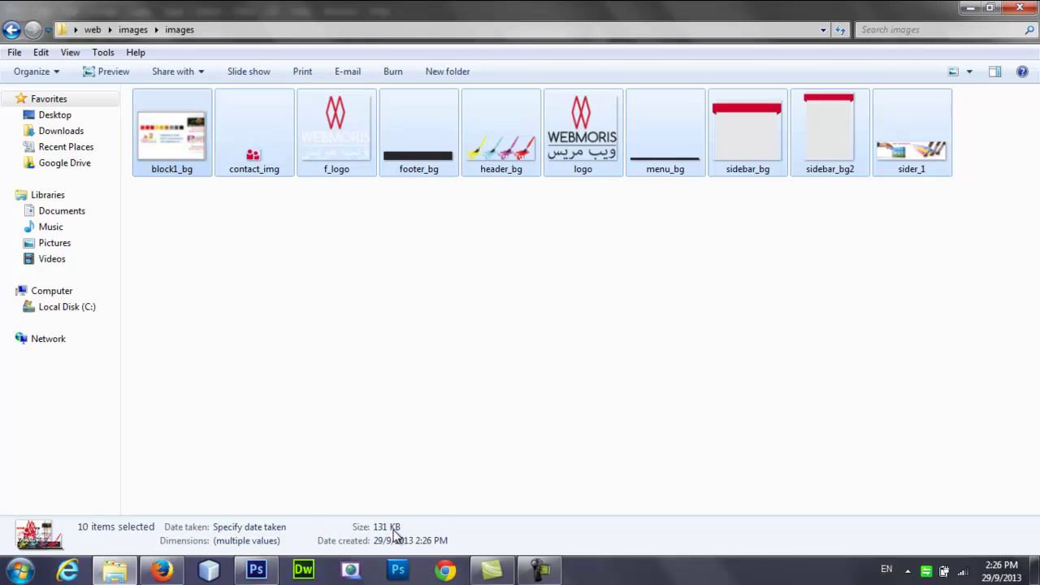
{"action": "left_click", "coordinate": [256, 570]}
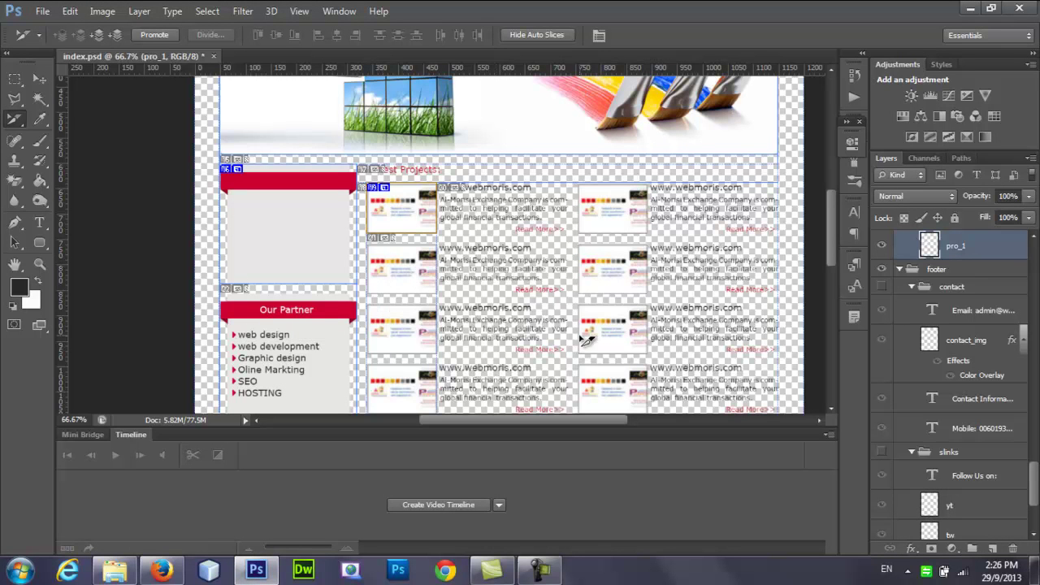
{"action": "left_click_drag", "start_coordinate": [836, 251], "coordinate": [835, 277]}
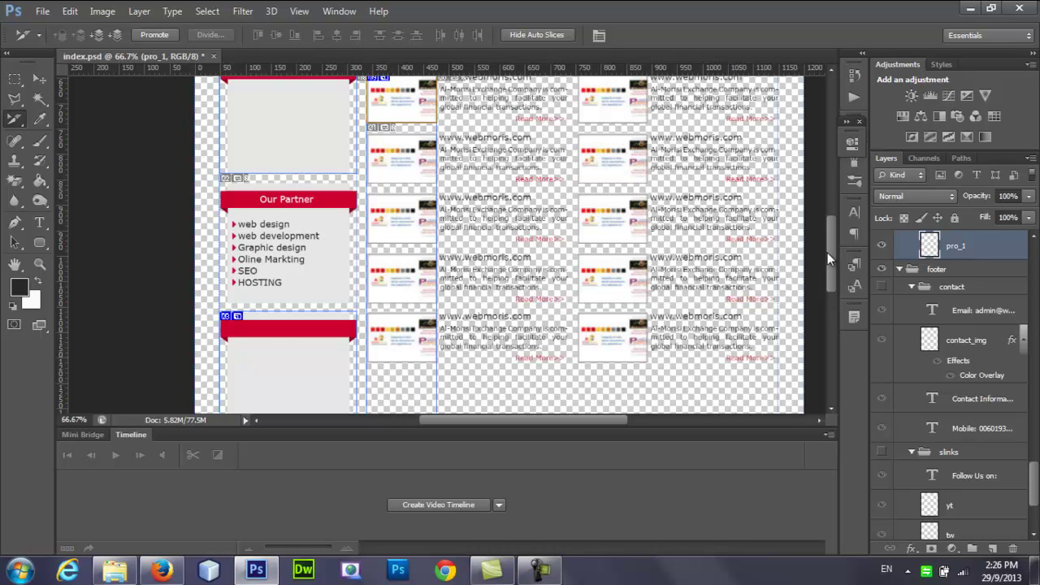
{"action": "left_click_drag", "start_coordinate": [827, 253], "coordinate": [831, 240]}
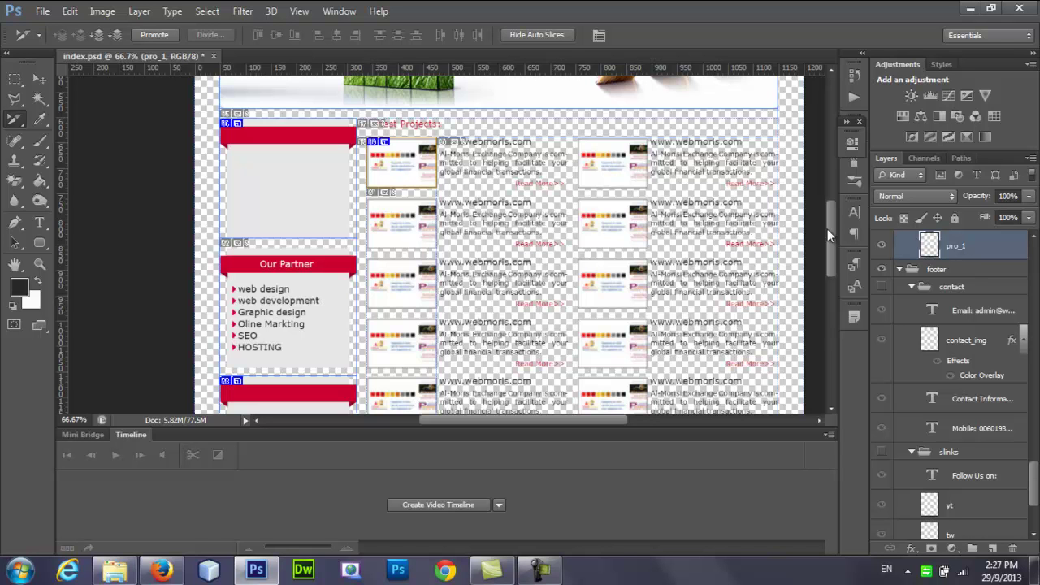
{"action": "left_click_drag", "start_coordinate": [834, 234], "coordinate": [845, 321]}
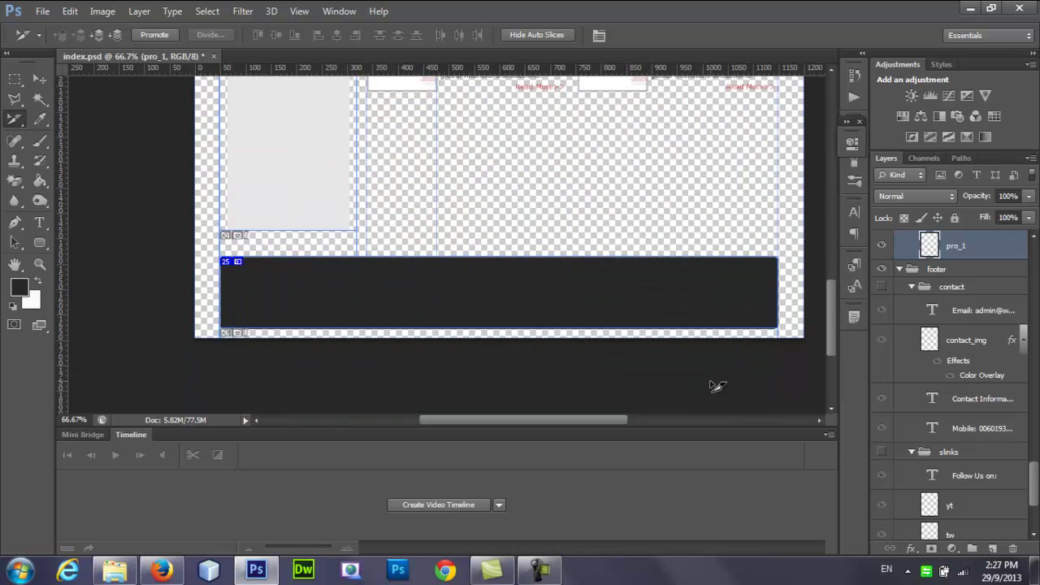
View the page designs in the web project's psd folder in the file explorer, select services and return to Photoshop.
{"action": "left_click", "coordinate": [115, 570]}
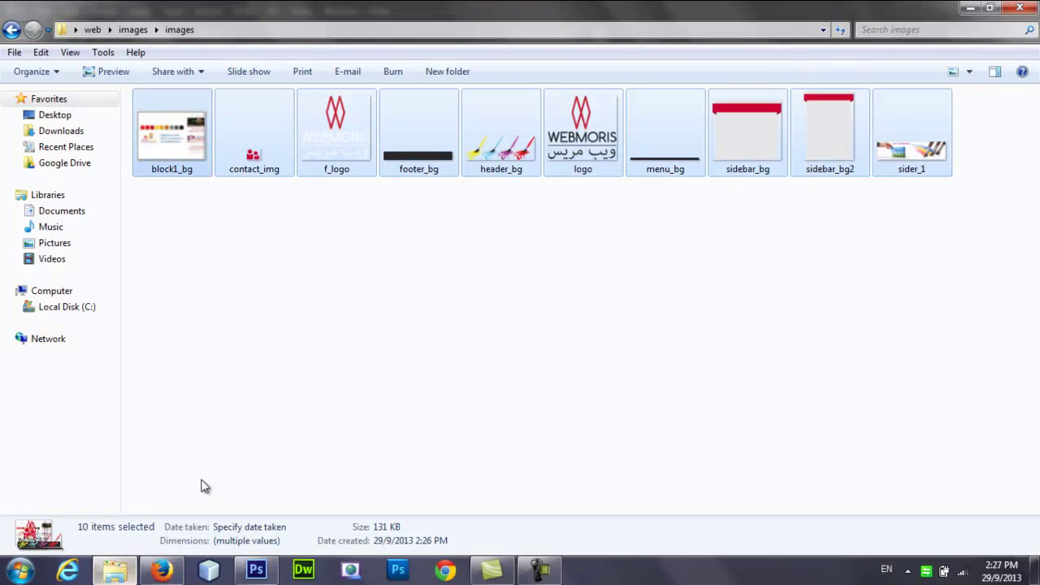
{"action": "left_click", "coordinate": [452, 392]}
{"action": "key", "text": "BackSpace"}
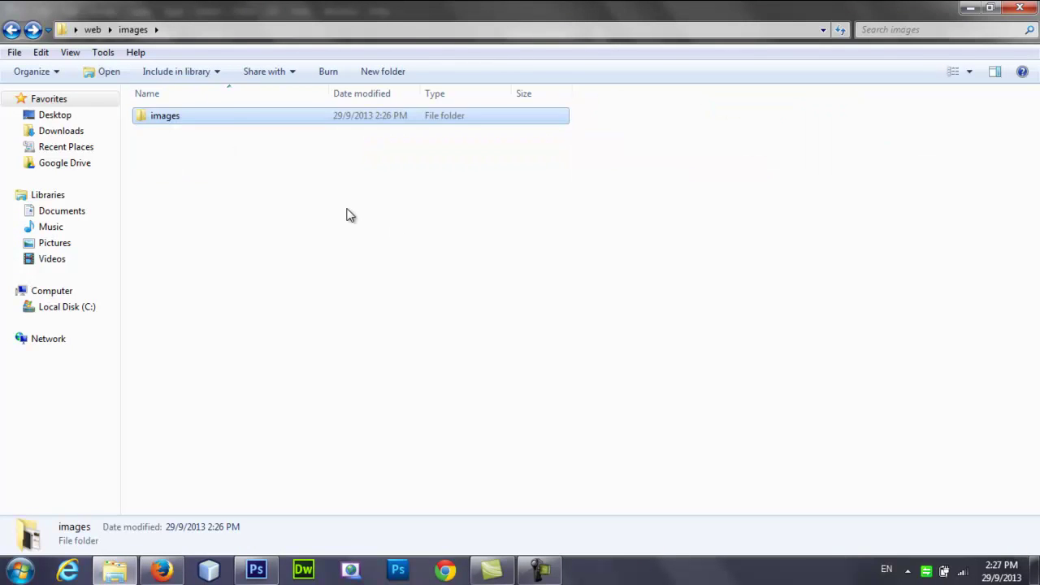
{"action": "double_click", "coordinate": [334, 138]}
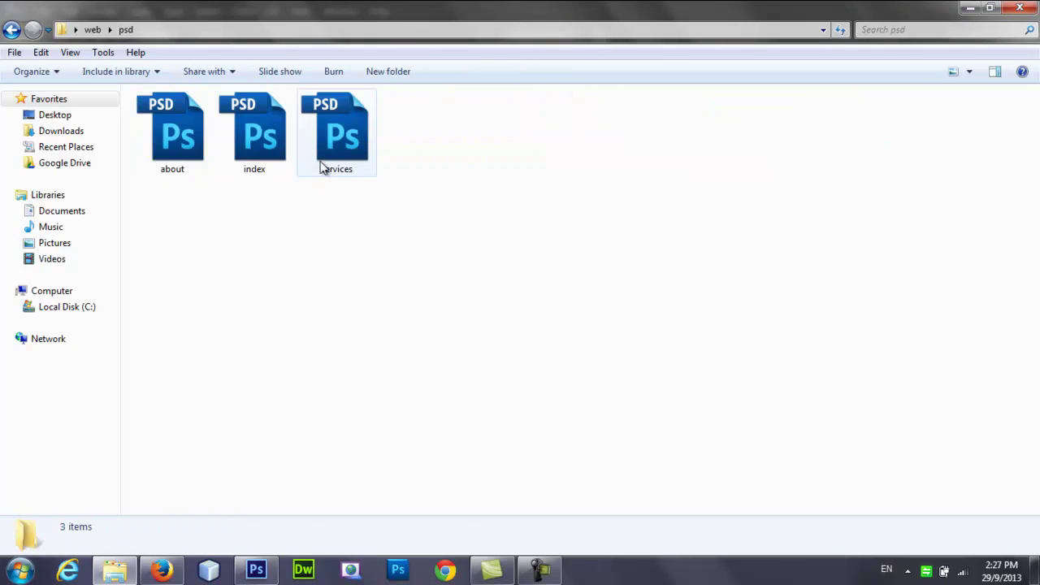
{"action": "left_click", "coordinate": [338, 168]}
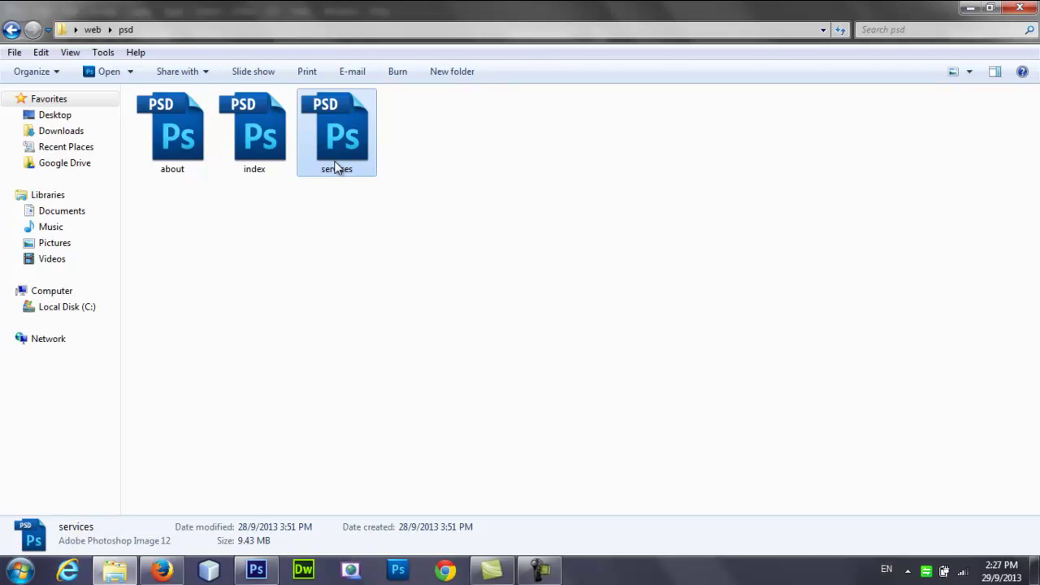
{"action": "left_click", "coordinate": [256, 571]}
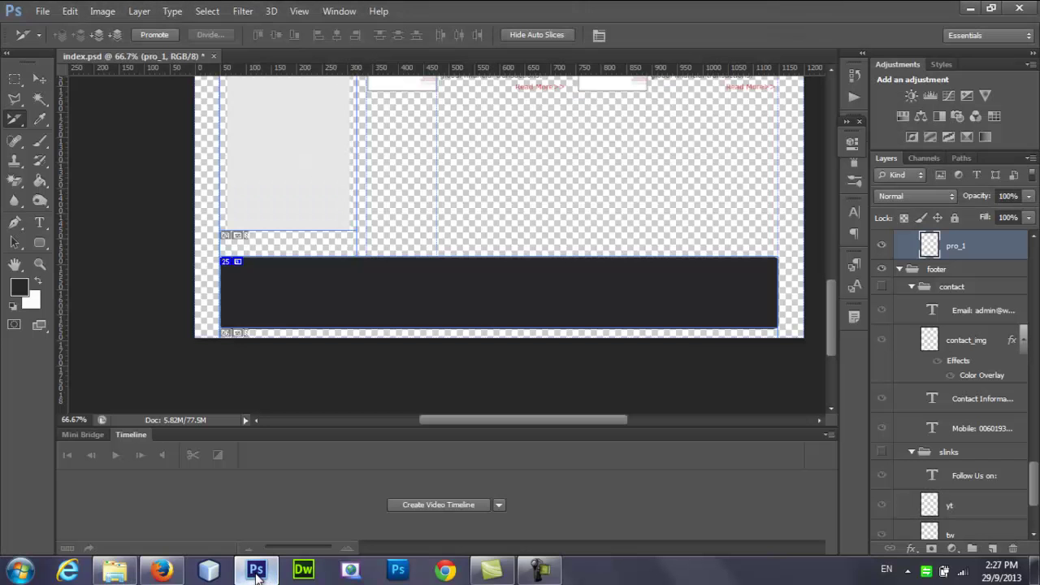
Review the sliced index.psd page from the header and slider down to the sidebar, projects and footer.
{"action": "left_click_drag", "start_coordinate": [830, 341], "coordinate": [833, 192]}
{"action": "key", "text": "ctrl+minus"}
{"action": "key", "text": "ctrl+minus"}
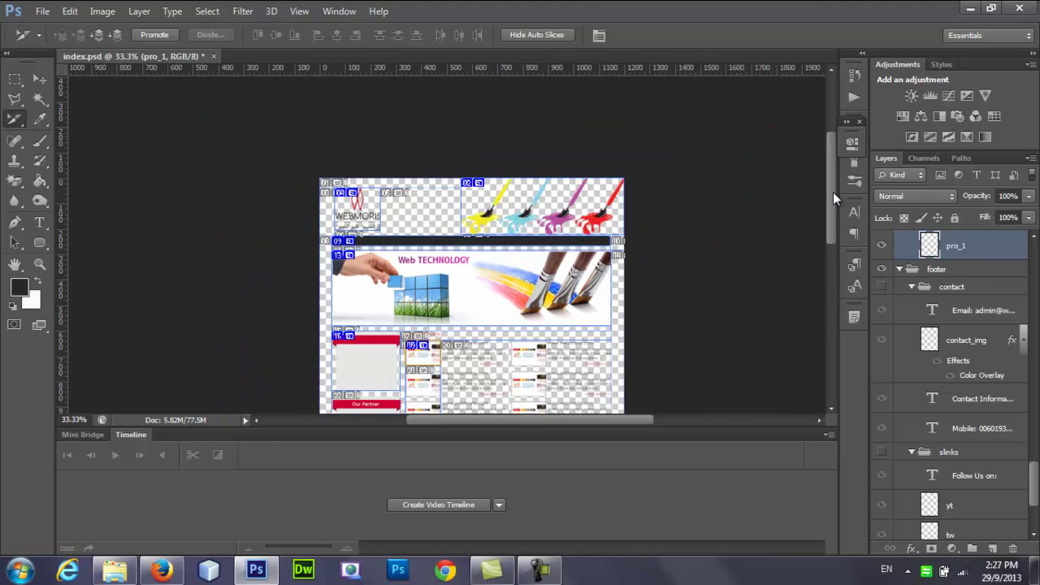
{"action": "key", "text": "ctrl+minus"}
{"action": "key", "text": "ctrl+plus"}
{"action": "key", "text": "ctrl+plus"}
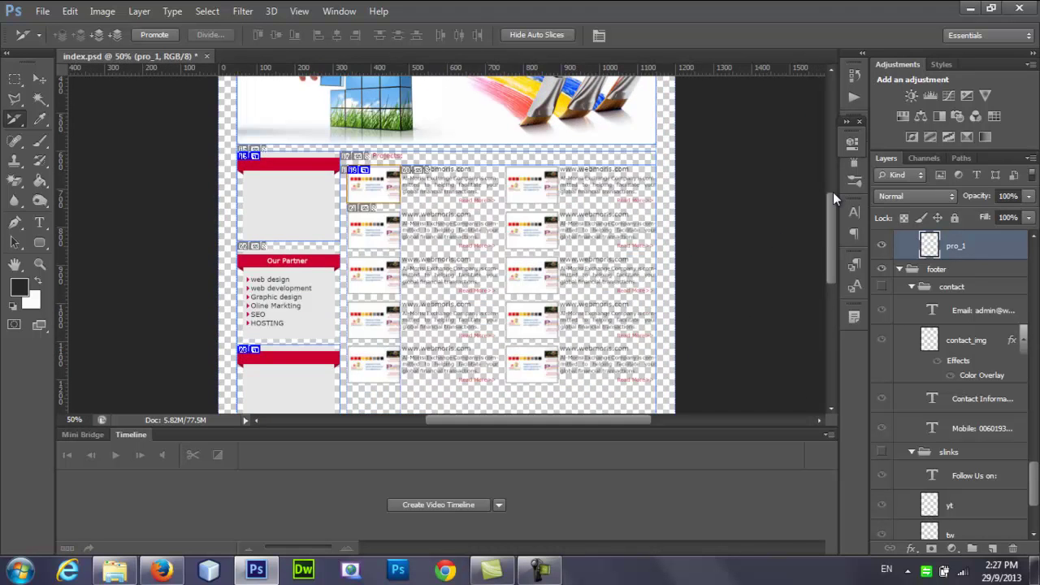
{"action": "key", "text": "ctrl+minus"}
{"action": "left_click_drag", "start_coordinate": [834, 203], "coordinate": [833, 179]}
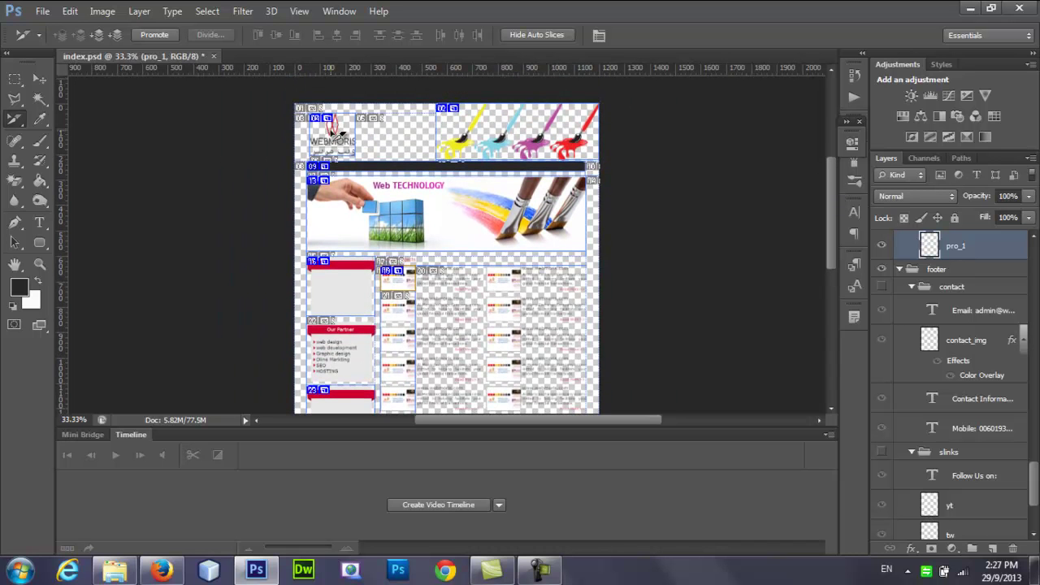
{"action": "left_click_drag", "start_coordinate": [830, 225], "coordinate": [830, 279]}
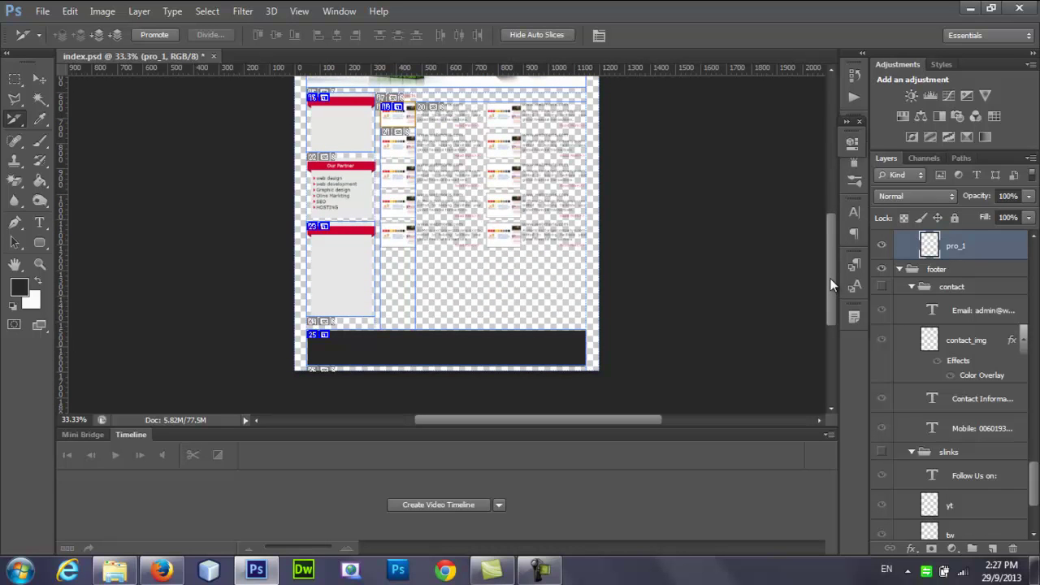
{"action": "left_click_drag", "start_coordinate": [830, 278], "coordinate": [826, 260]}
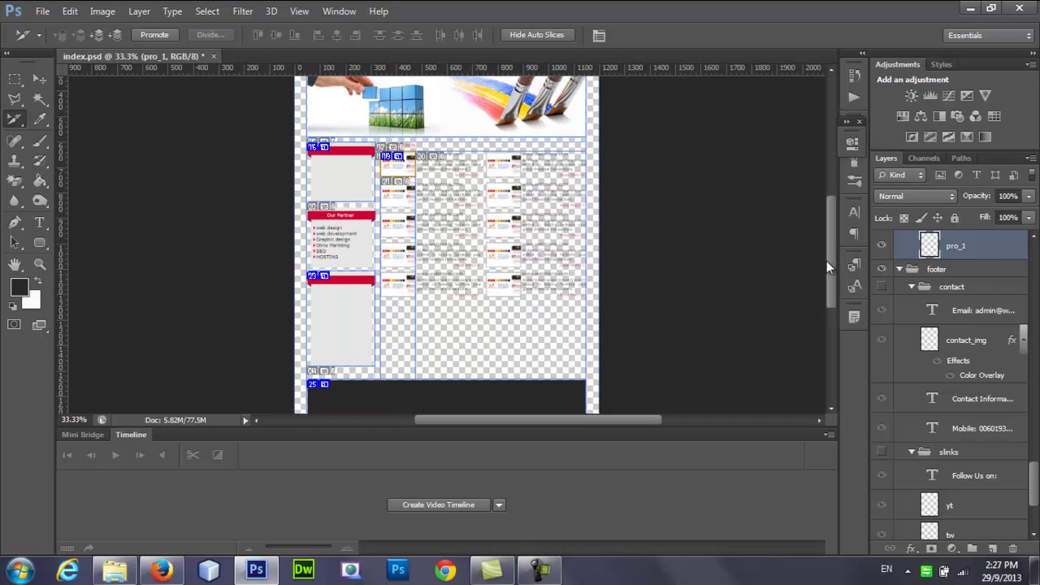
{"action": "left_click", "coordinate": [552, 575]}
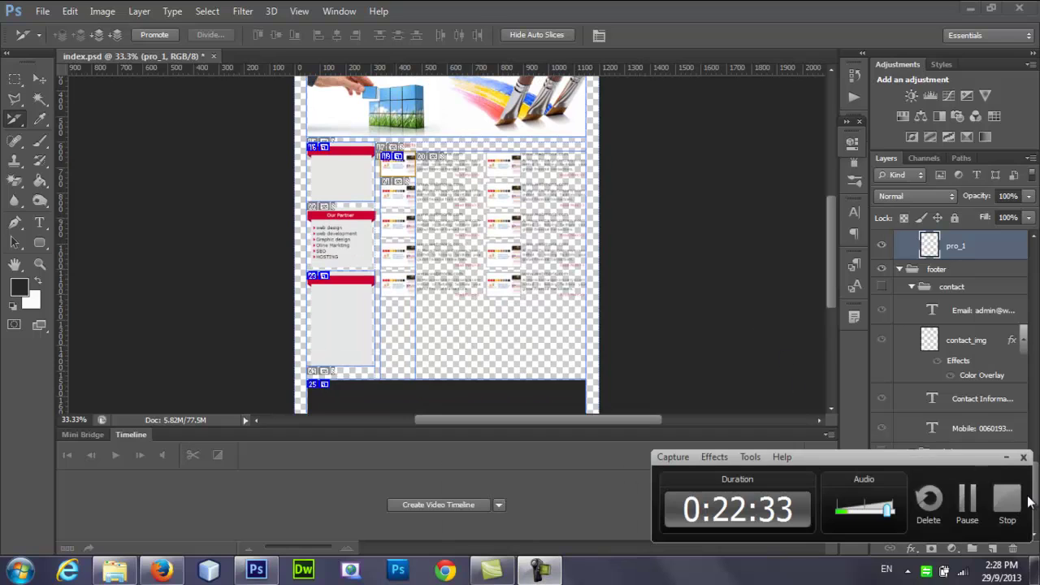